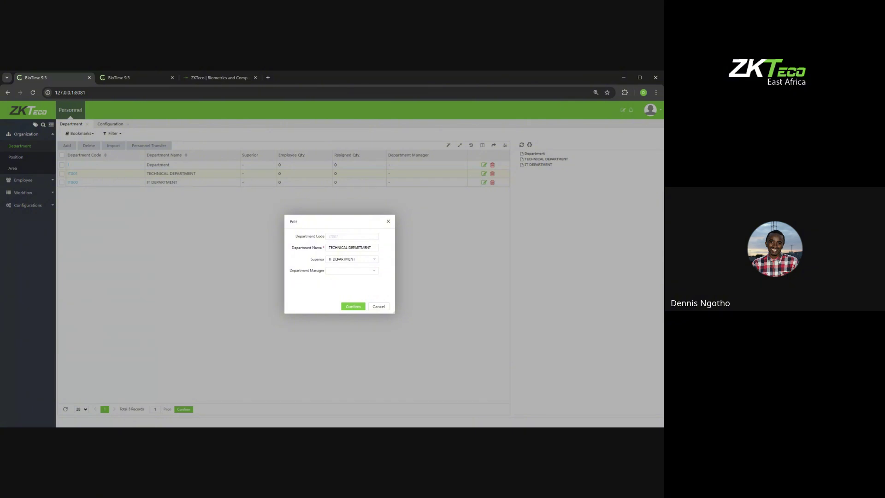
Step: Check the Department Manager choices, then close the TECHNICAL DEPARTMENT edit without saving
{"action": "left_click", "coordinate": [347, 272]}
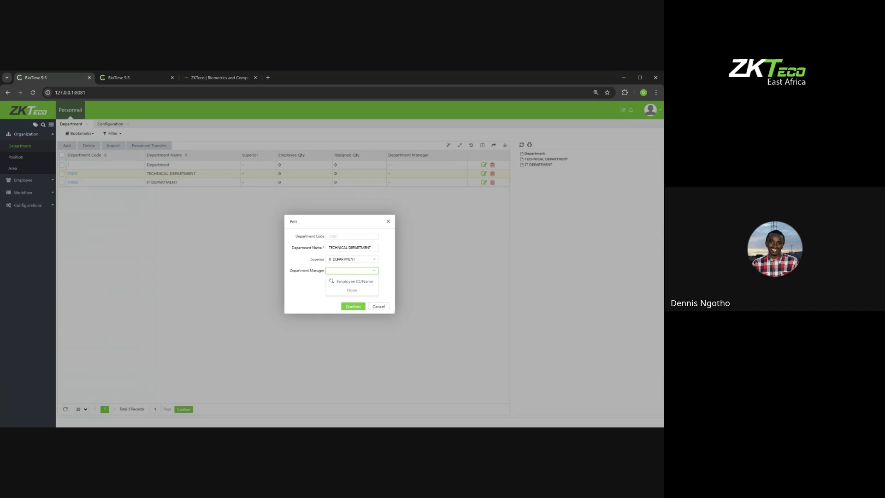
{"action": "left_click", "coordinate": [388, 221]}
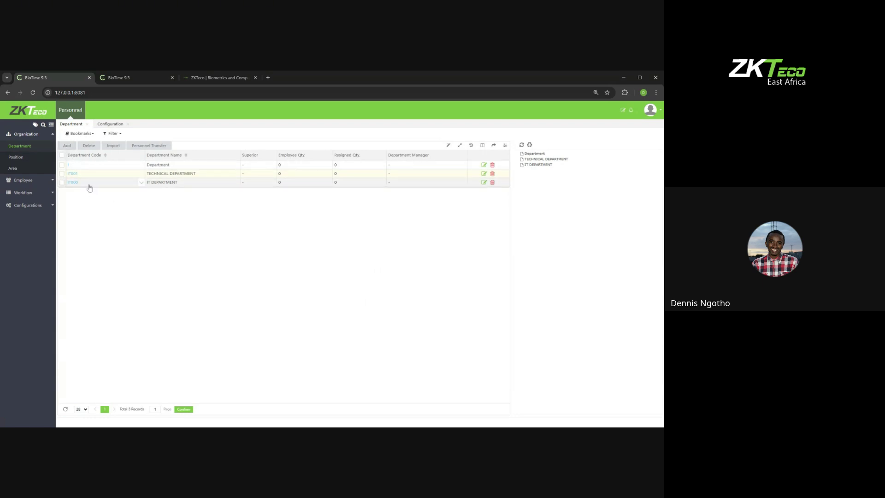
Step: Download the department import template (Department (1).xls) from the Import dialog
{"action": "left_click", "coordinate": [114, 145]}
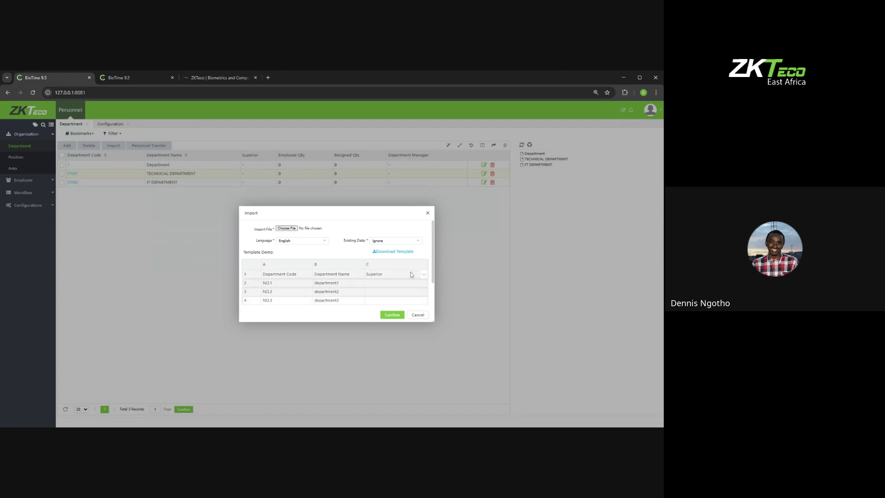
{"action": "left_click", "coordinate": [383, 252]}
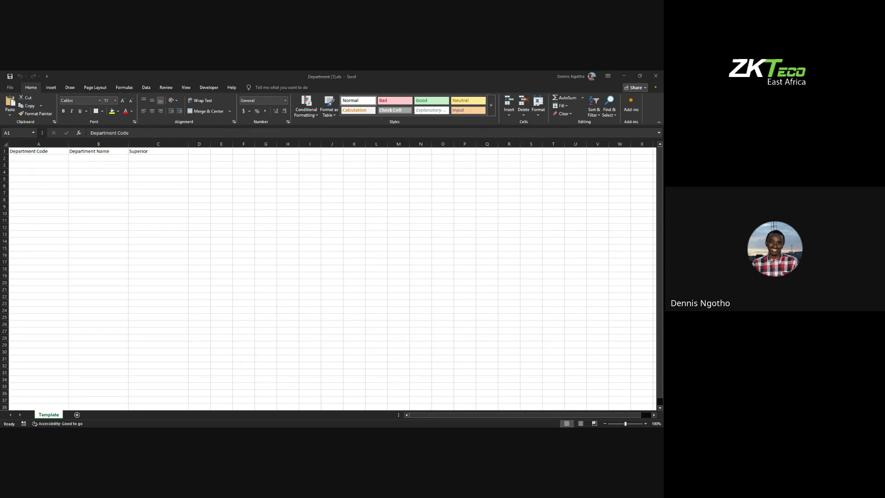
Step: Enter department codes 3, 4, 5 and 6 in cells A2 to A5
{"action": "left_click", "coordinate": [41, 153]}
{"action": "left_click", "coordinate": [35, 160]}
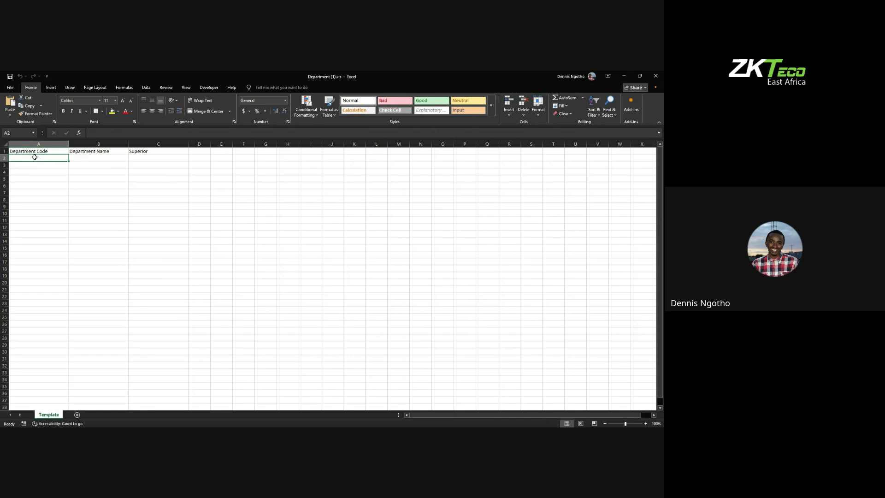
{"action": "double_click", "coordinate": [35, 157]}
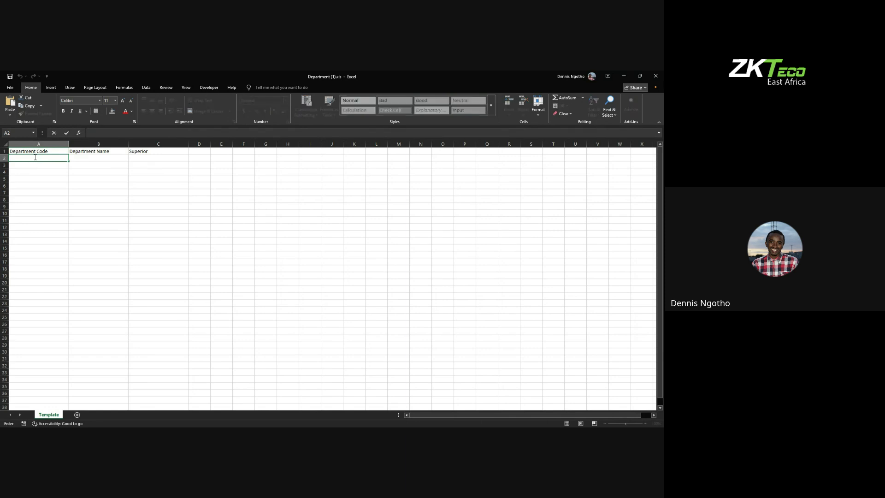
{"action": "left_click", "coordinate": [14, 165]}
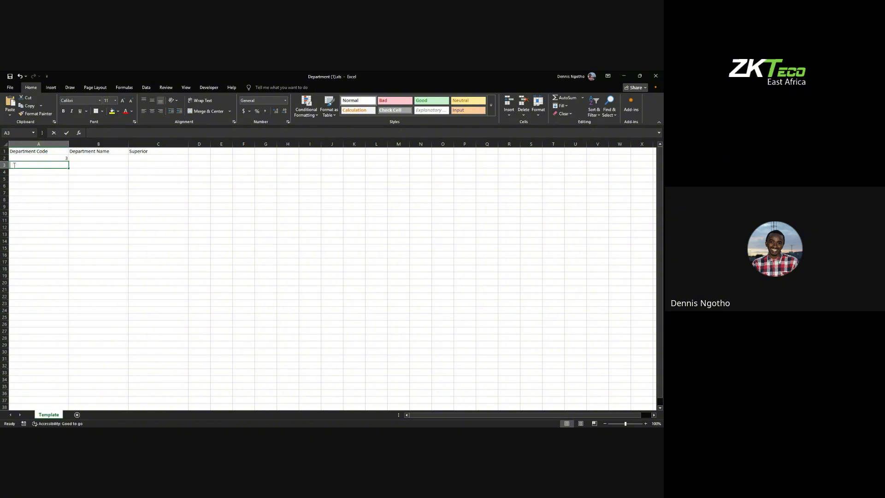
{"action": "double_click", "coordinate": [14, 165]}
{"action": "key", "text": "Return"}
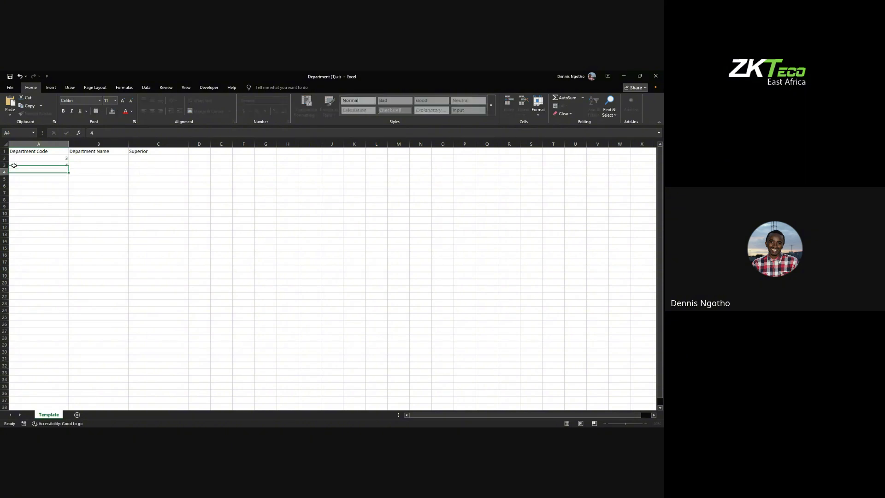
{"action": "double_click", "coordinate": [45, 173]}
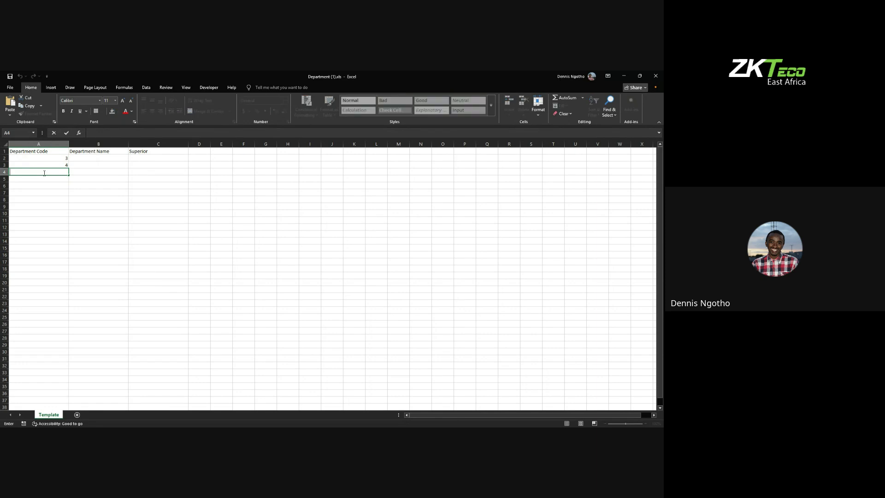
{"action": "key", "text": "Return"}
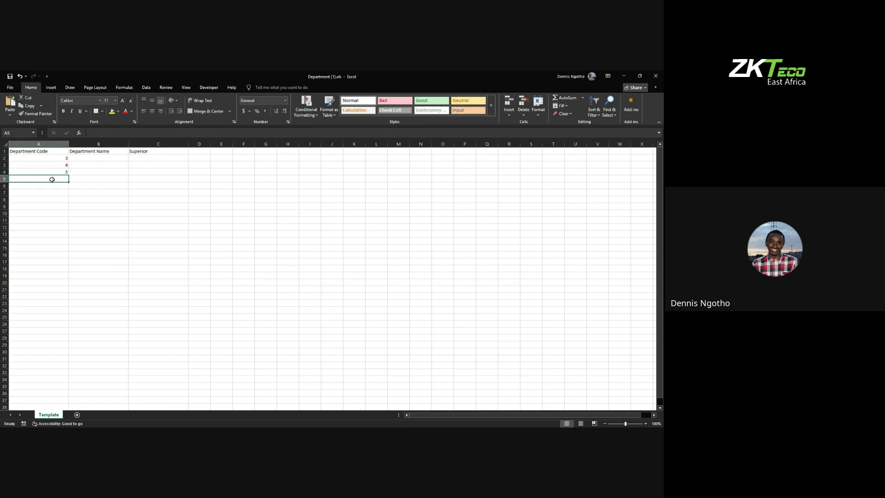
{"action": "double_click", "coordinate": [52, 179]}
{"action": "key", "text": "Return"}
Step: Enter department names HR, MARKETING, MANAGERIAL and SALES in cells B2 to B5
{"action": "double_click", "coordinate": [82, 157]}
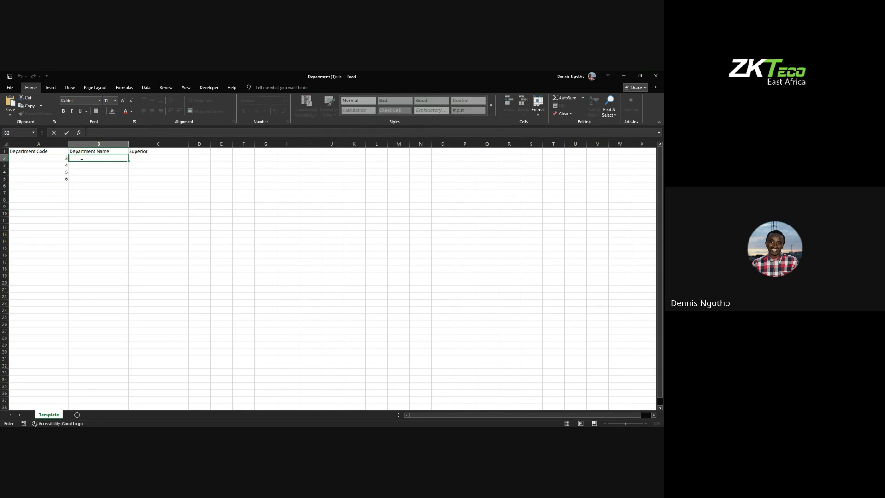
{"action": "type", "text": "HR"}
{"action": "double_click", "coordinate": [78, 165]}
{"action": "type", "text": "MARKET"}
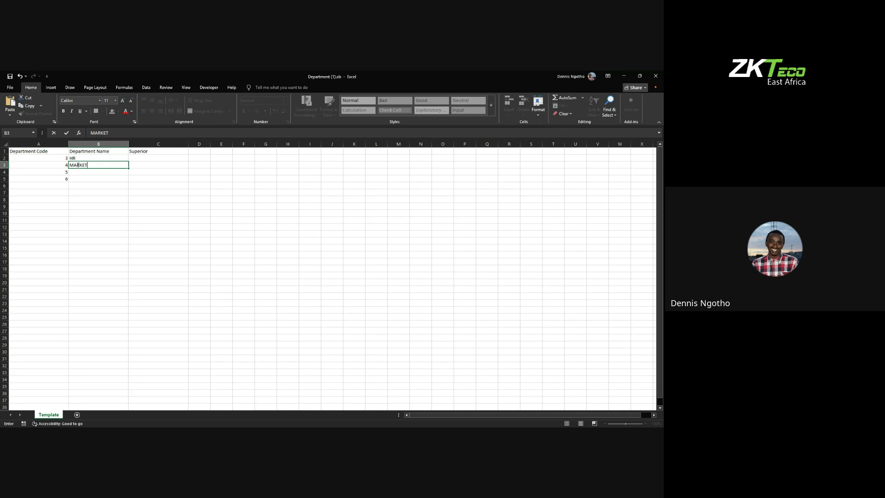
{"action": "type", "text": "ING"}
{"action": "left_click", "coordinate": [78, 176]}
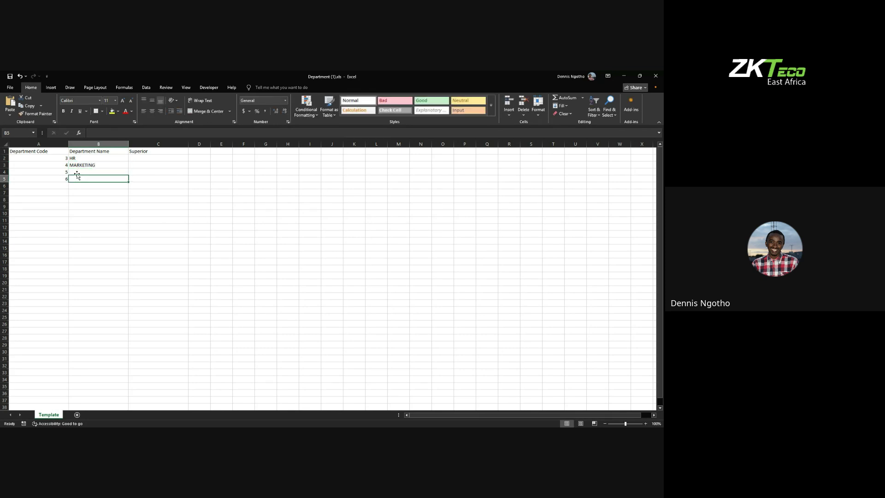
{"action": "double_click", "coordinate": [77, 173]}
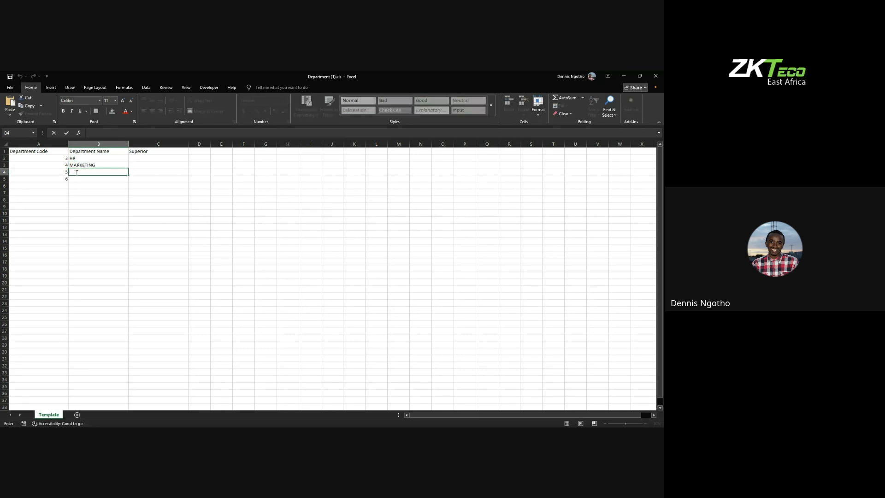
{"action": "type", "text": "MANAGERIAL"}
{"action": "left_click", "coordinate": [82, 179]}
{"action": "double_click", "coordinate": [85, 179]}
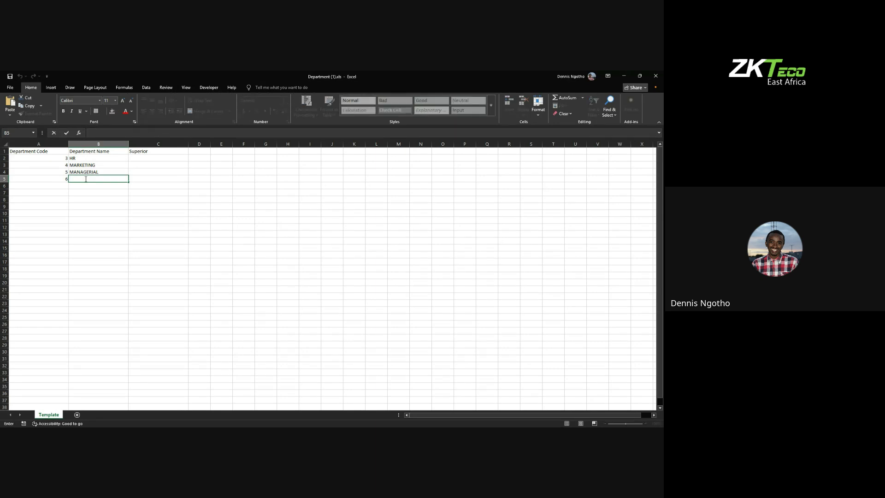
{"action": "type", "text": "SALES"}
{"action": "left_click", "coordinate": [109, 199]}
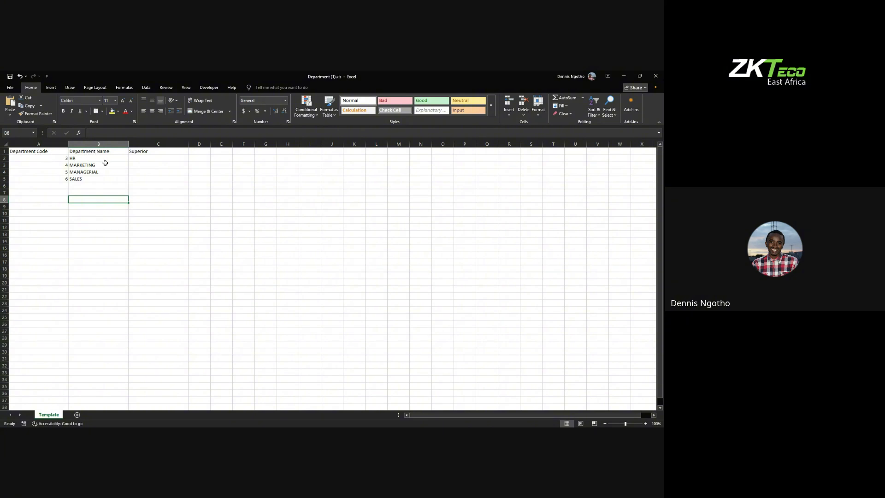
Step: Save the filled department template workbook, with Superior left empty in column C
{"action": "left_click", "coordinate": [142, 152]}
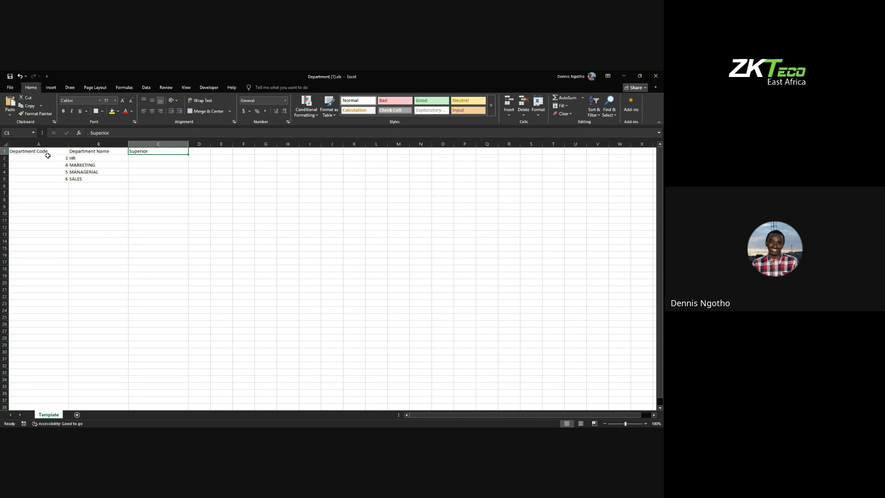
{"action": "left_click", "coordinate": [14, 89]}
{"action": "left_click", "coordinate": [20, 168]}
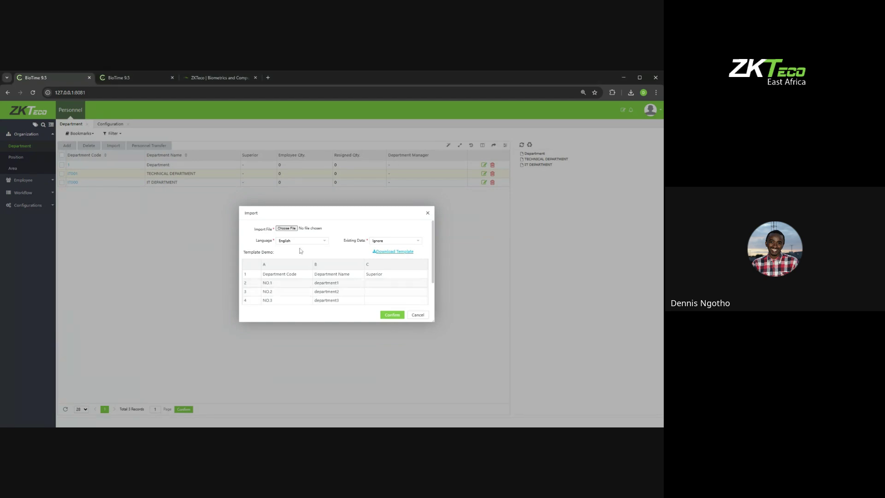
Step: Import Department (1).xls, adding HR, MARKETING, MANAGERIAL and SALES under codes 3–6
{"action": "left_click", "coordinate": [285, 229]}
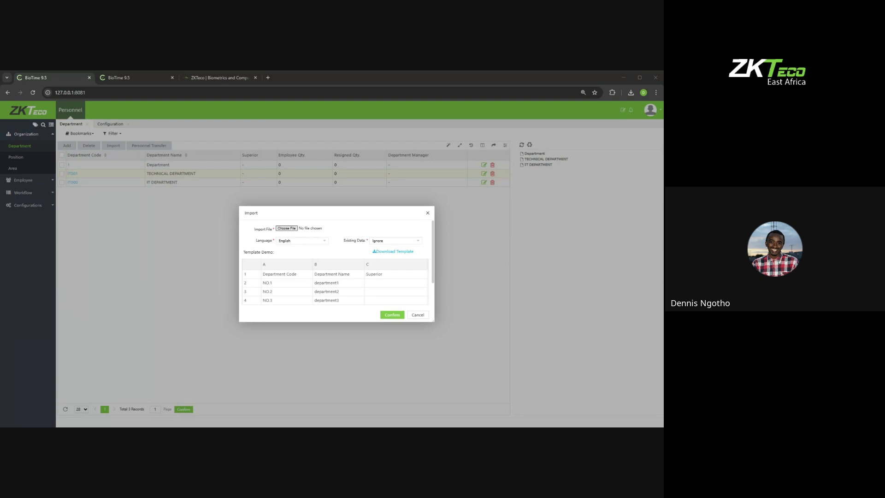
{"action": "key", "text": "Return"}
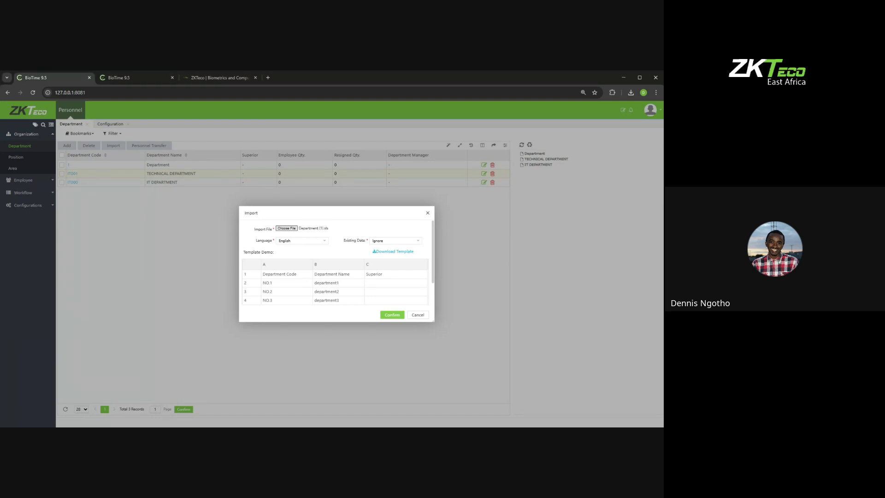
{"action": "left_click", "coordinate": [391, 315]}
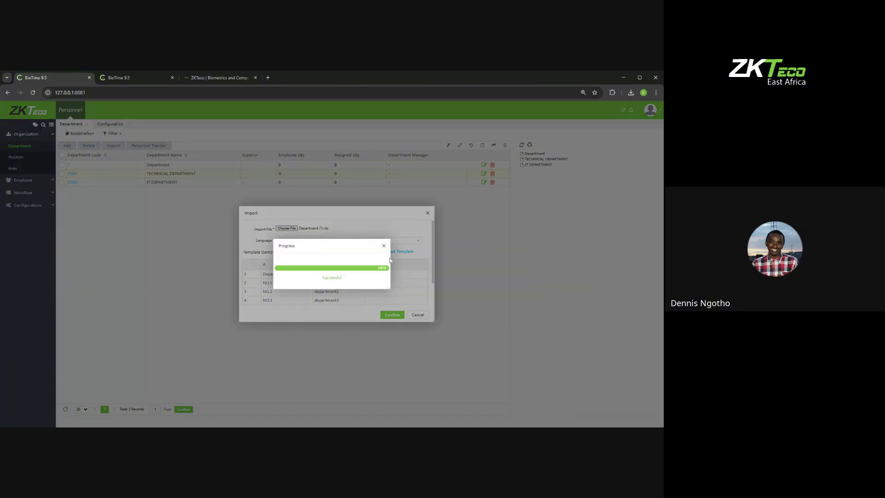
{"action": "left_click", "coordinate": [383, 246]}
{"action": "left_click", "coordinate": [427, 213]}
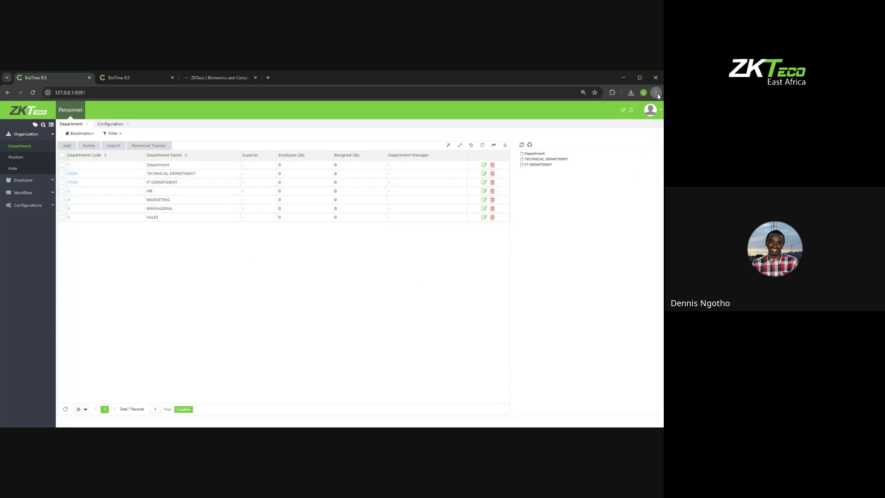
Step: Zoom the browser page in and reopen the department Import dialog
{"action": "key", "text": "ctrl+plus"}
{"action": "key", "text": "ctrl+plus"}
{"action": "key", "text": "ctrl+plus"}
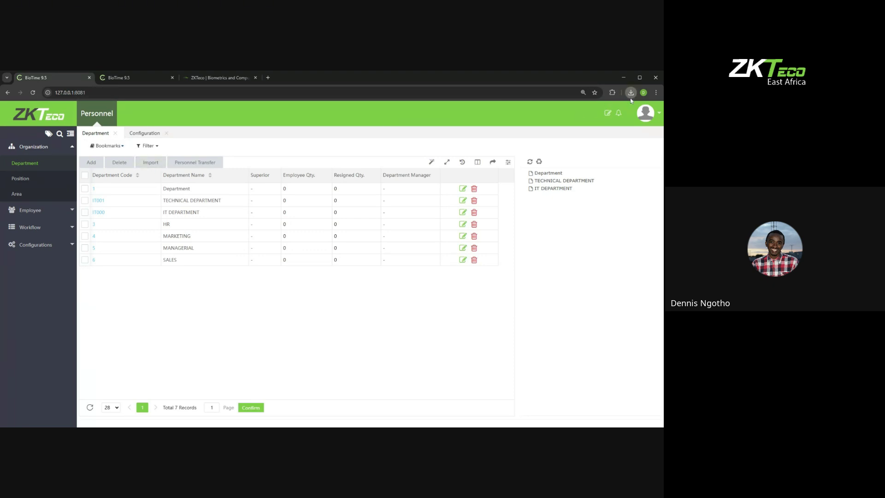
{"action": "left_click", "coordinate": [151, 165]}
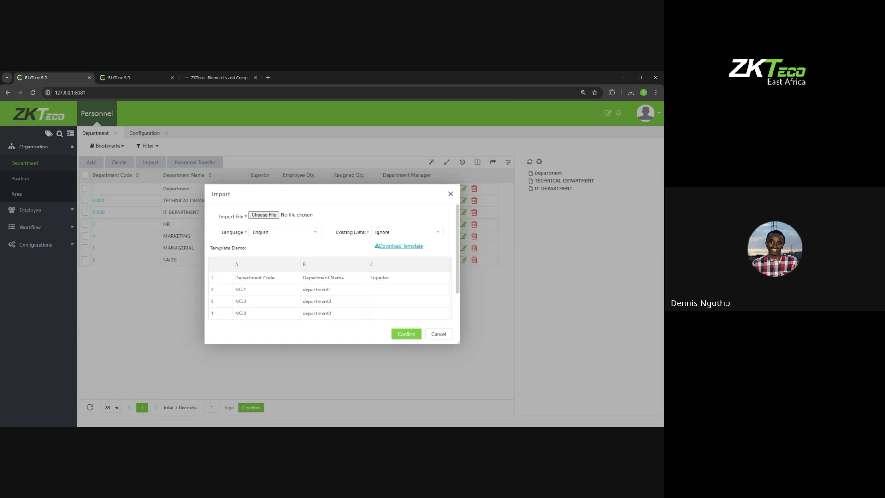
Step: Change the department import's Existing Data option from Ignore to Overwrite
{"action": "left_click", "coordinate": [389, 235]}
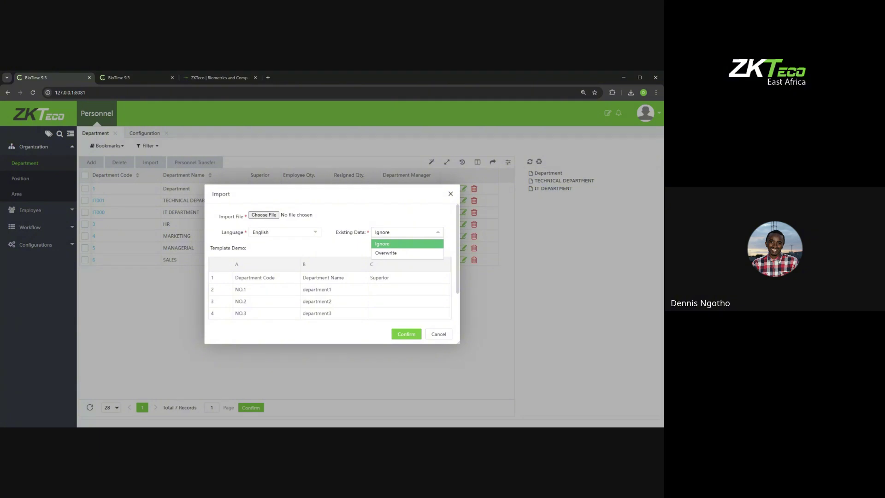
{"action": "left_click", "coordinate": [390, 254]}
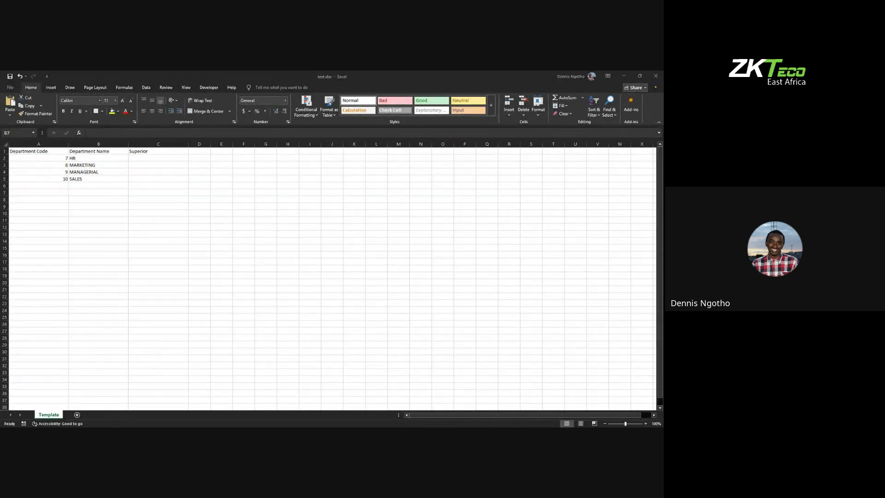
Step: Save test.xlsx in Excel with its department codes 7–10
{"action": "left_click", "coordinate": [8, 89]}
{"action": "left_click", "coordinate": [7, 89]}
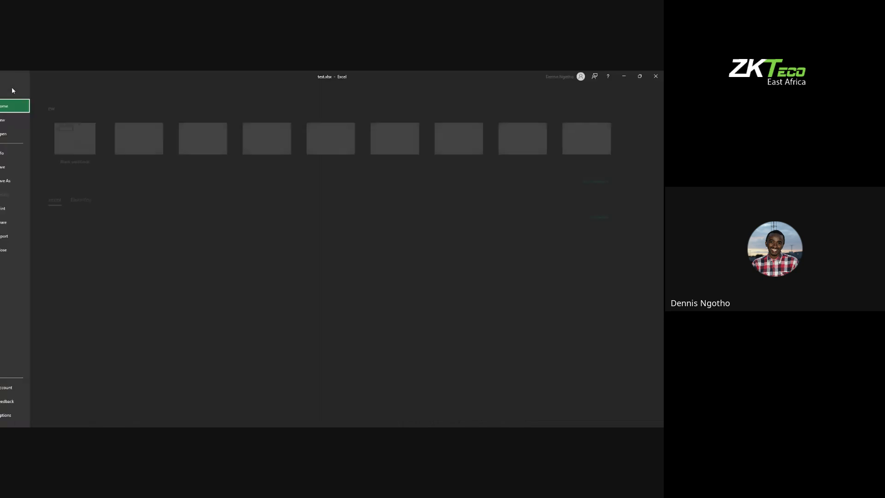
{"action": "left_click", "coordinate": [19, 166]}
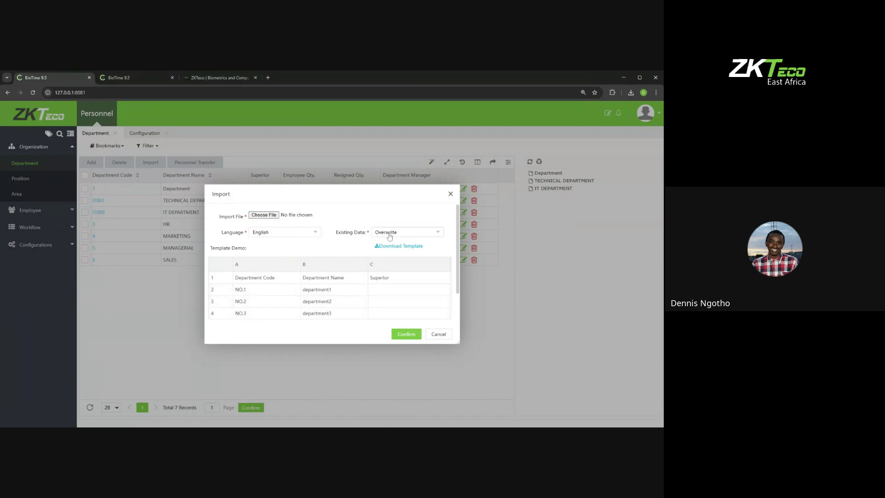
Step: Import Department (1).xls, then reload the Personnel page to refresh the department tree
{"action": "left_click", "coordinate": [269, 216]}
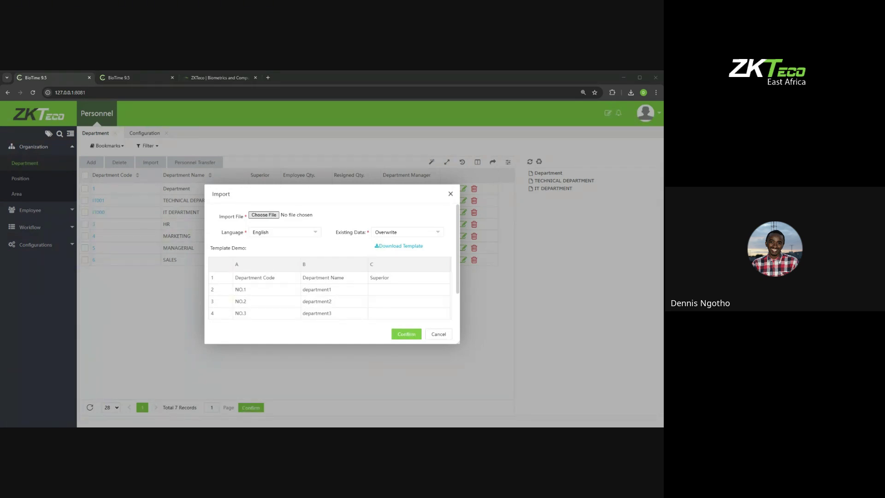
{"action": "left_click", "coordinate": [405, 259]}
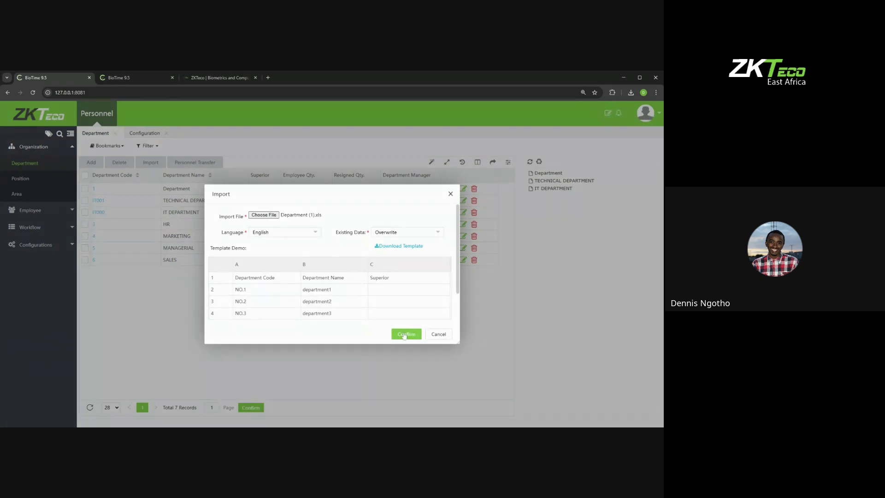
{"action": "left_click", "coordinate": [404, 334]}
{"action": "left_click", "coordinate": [402, 239]}
{"action": "left_click", "coordinate": [450, 193]}
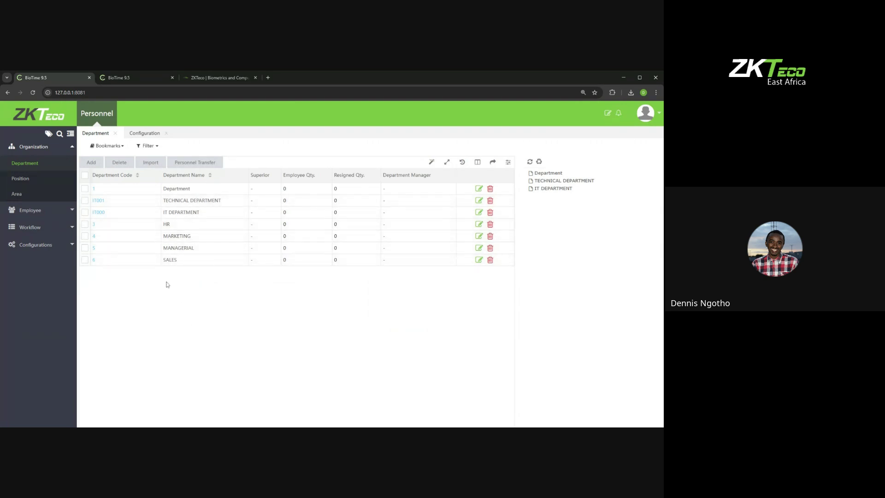
{"action": "left_click", "coordinate": [102, 113]}
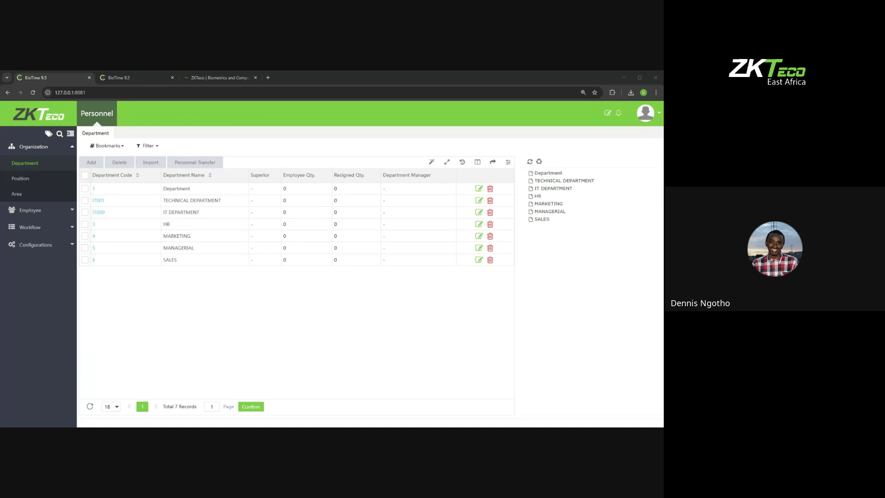
Step: Import test.xlsx with Existing Data set to Overwrite, adding departments under codes 7–10
{"action": "left_click", "coordinate": [150, 162]}
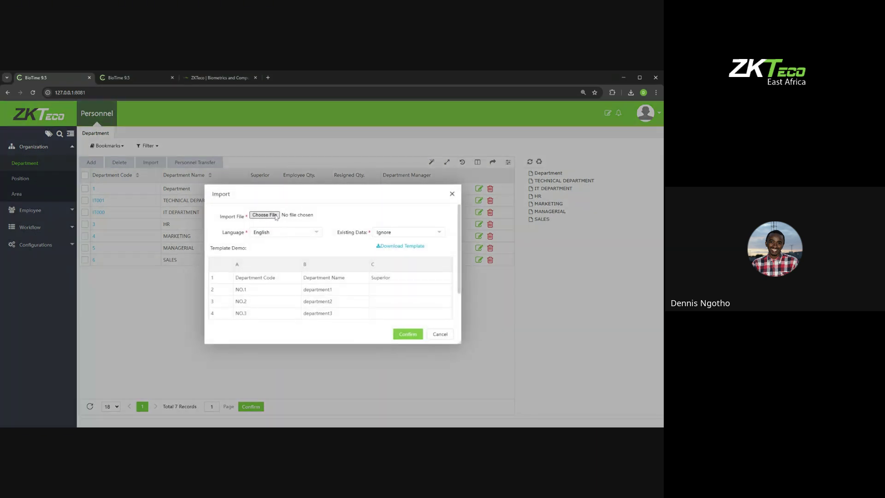
{"action": "left_click", "coordinate": [274, 215]}
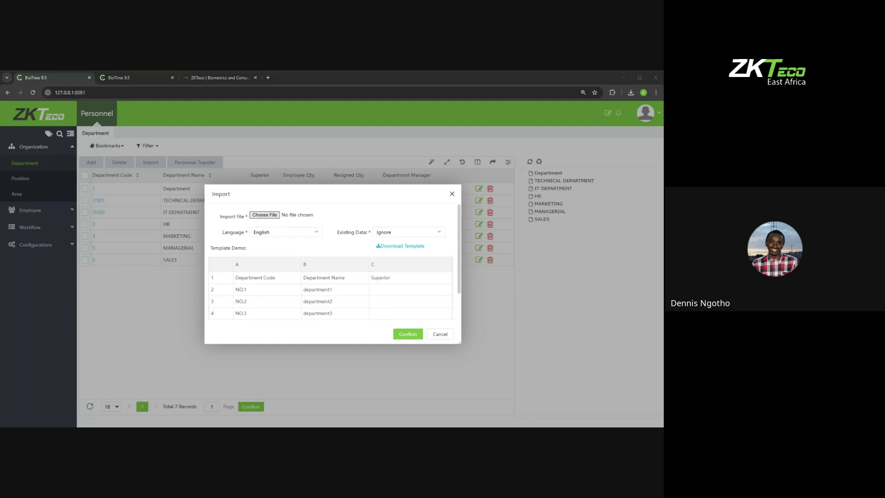
{"action": "left_click", "coordinate": [386, 234]}
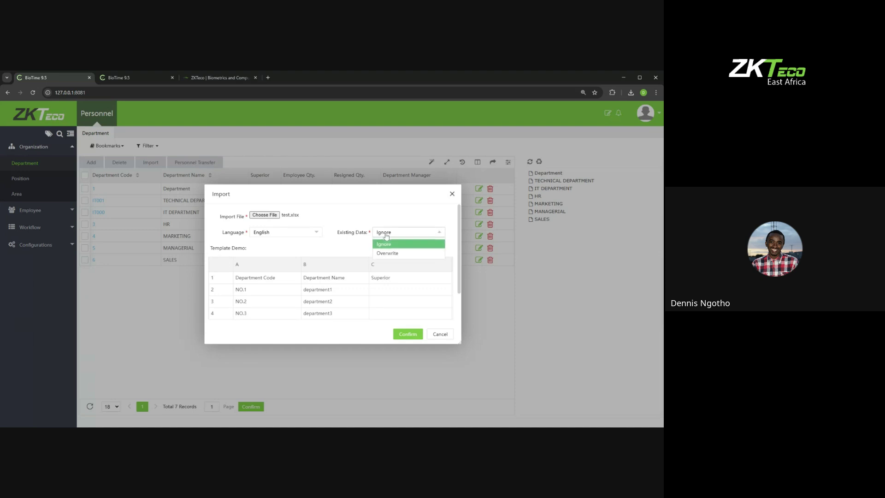
{"action": "left_click", "coordinate": [387, 253]}
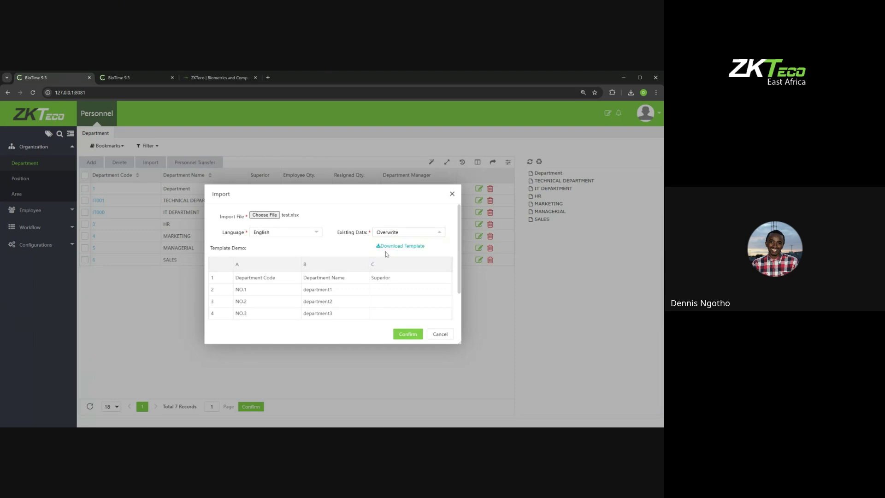
{"action": "left_click", "coordinate": [408, 334]}
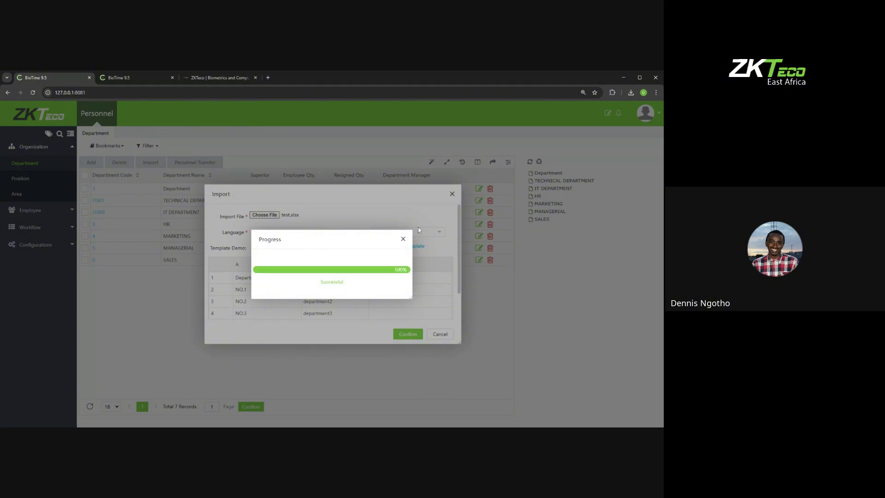
{"action": "left_click", "coordinate": [403, 238]}
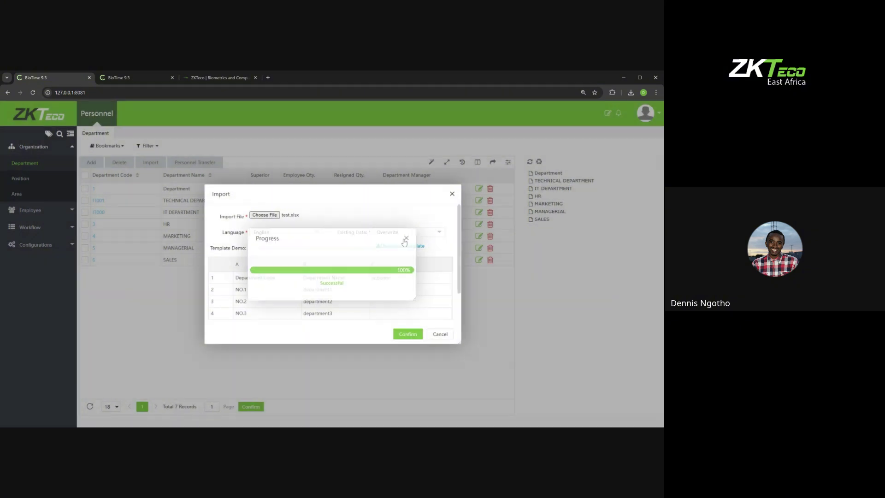
{"action": "left_click", "coordinate": [452, 195]}
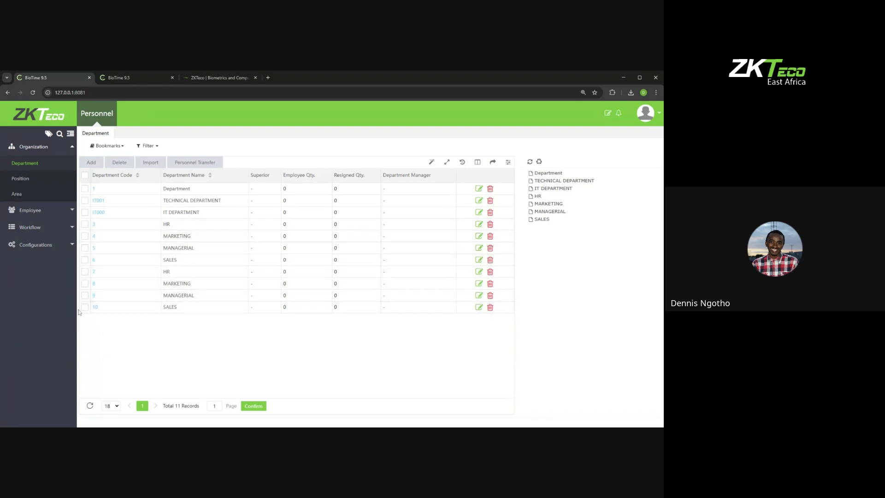
Step: Re-import Department (1).xls with Overwrite, adding HR, MANAGERIAL and SALES as codes 11–13
{"action": "left_click", "coordinate": [151, 162]}
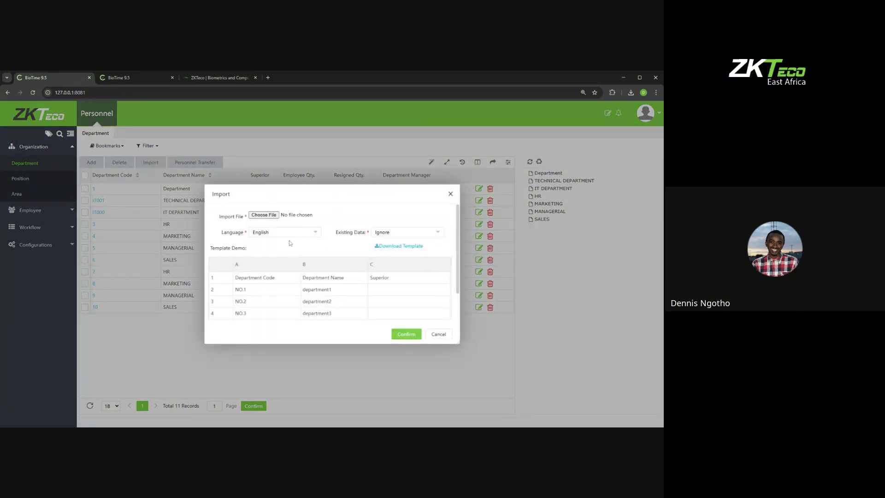
{"action": "key", "text": "alt+Tab"}
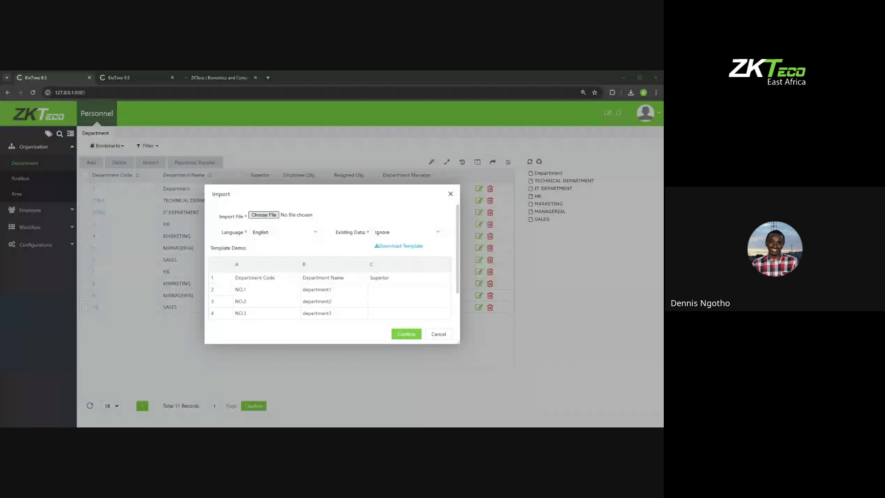
{"action": "double_click", "coordinate": [295, 249]}
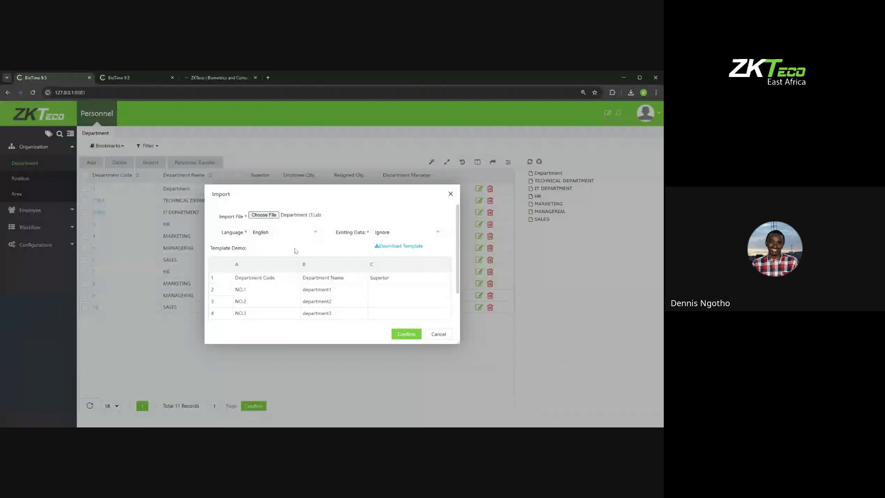
{"action": "left_click", "coordinate": [403, 231]}
{"action": "left_click", "coordinate": [389, 253]}
{"action": "left_click", "coordinate": [405, 333]}
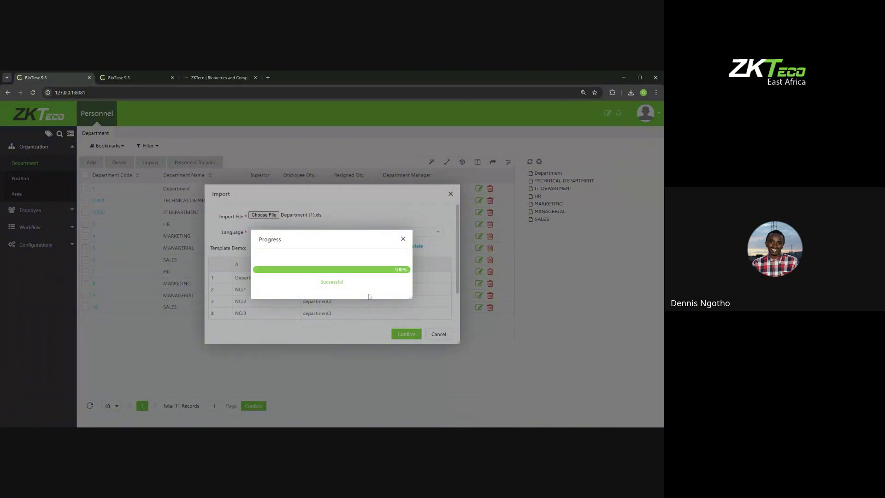
{"action": "left_click", "coordinate": [403, 238]}
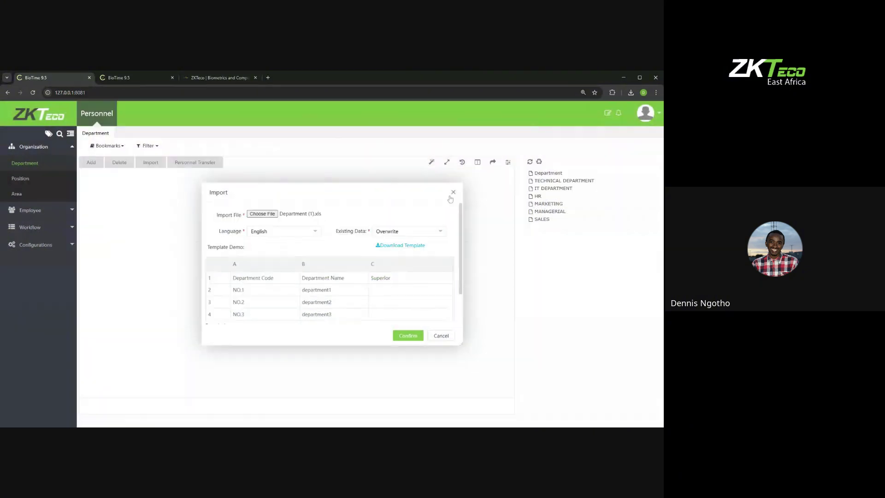
{"action": "left_click", "coordinate": [452, 193]}
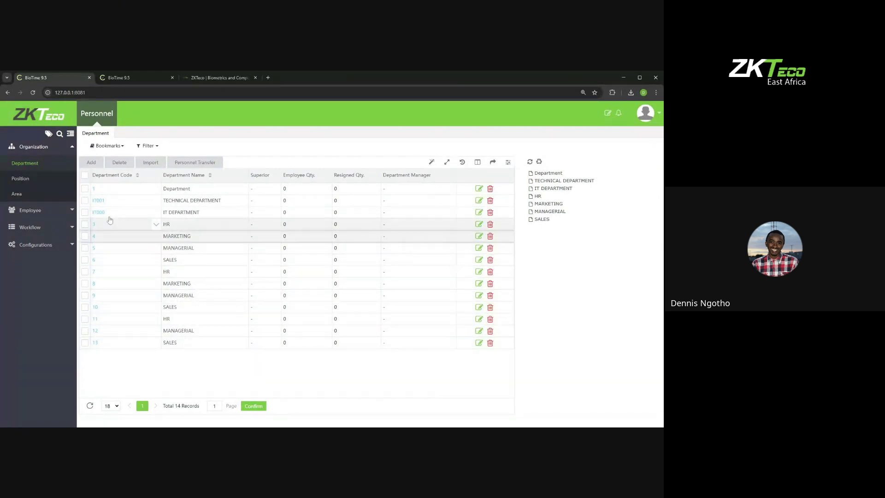
Step: Cancel the department Import dialog, then try Personnel Transfer with no department selected
{"action": "left_click", "coordinate": [151, 163]}
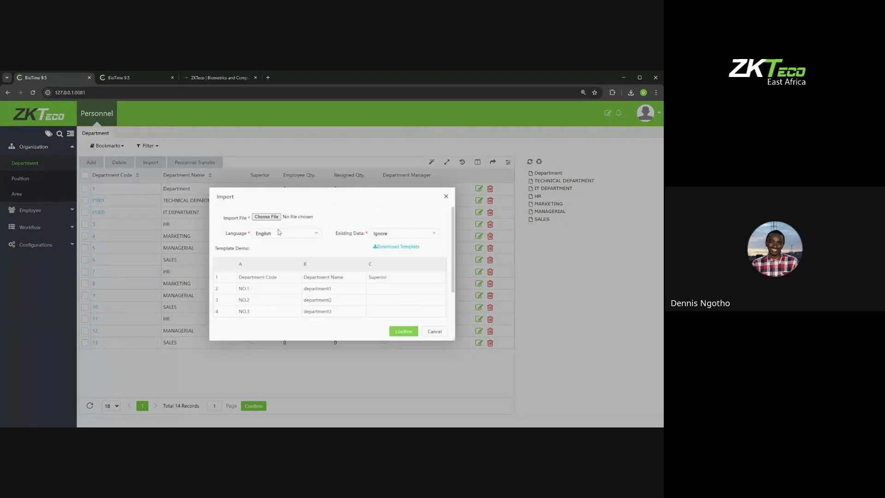
{"action": "left_click", "coordinate": [403, 234]}
{"action": "left_click", "coordinate": [452, 194]}
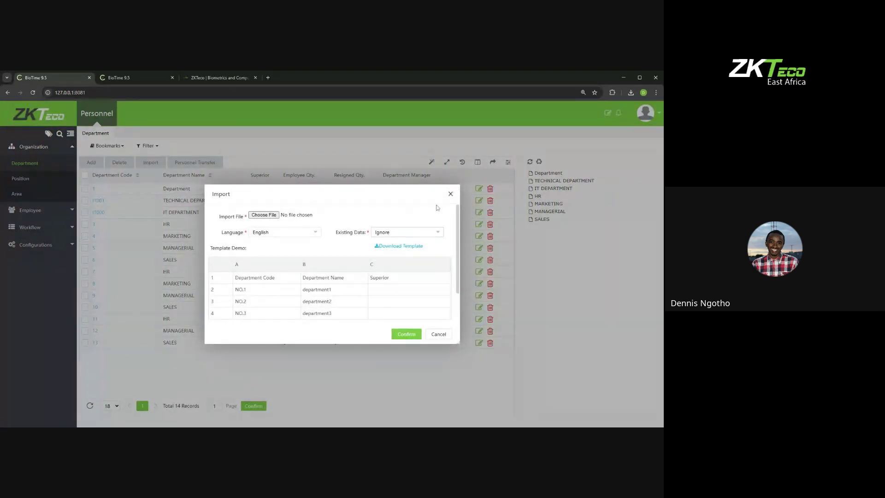
{"action": "left_click", "coordinate": [450, 194]}
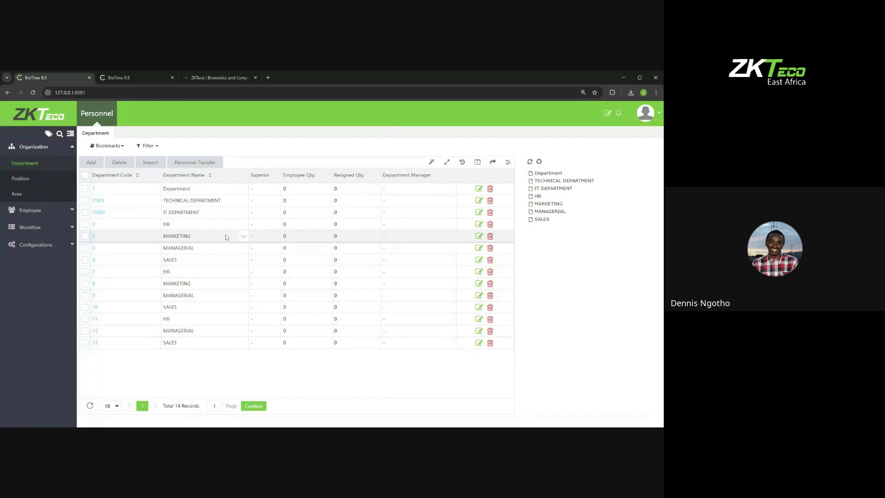
{"action": "left_click", "coordinate": [193, 168]}
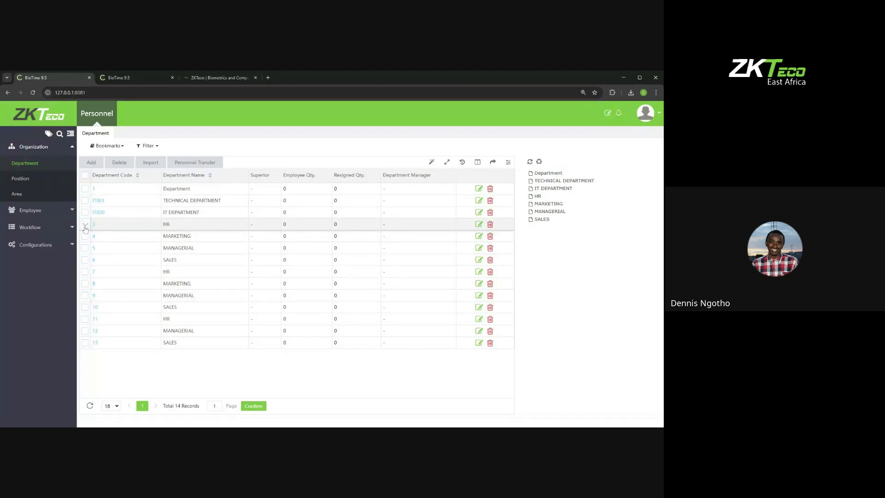
{"action": "left_click", "coordinate": [107, 112]}
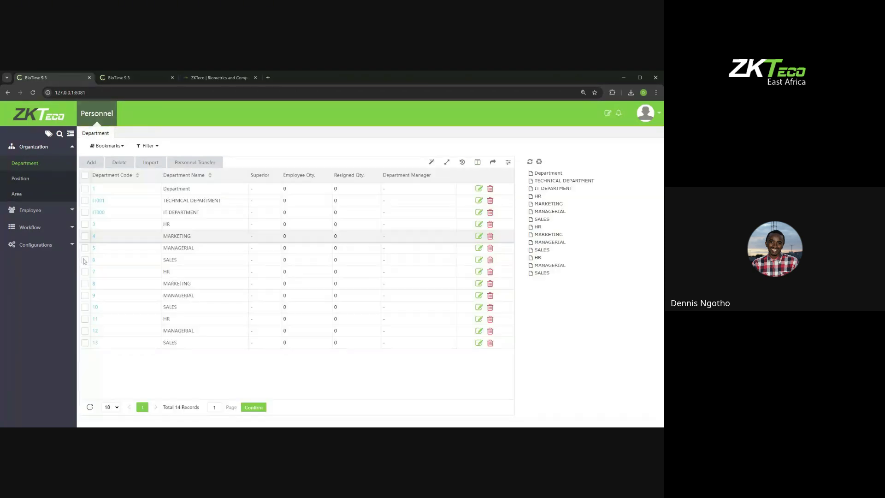
{"action": "left_click", "coordinate": [85, 224]}
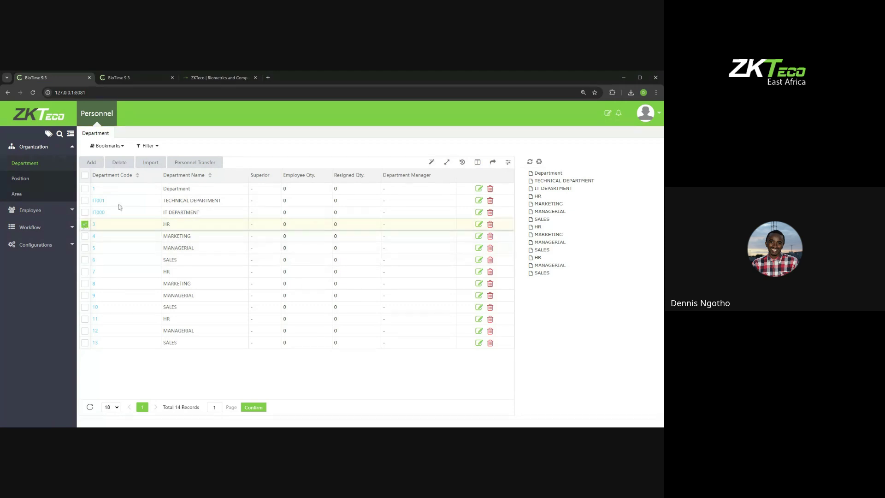
{"action": "left_click", "coordinate": [189, 164]}
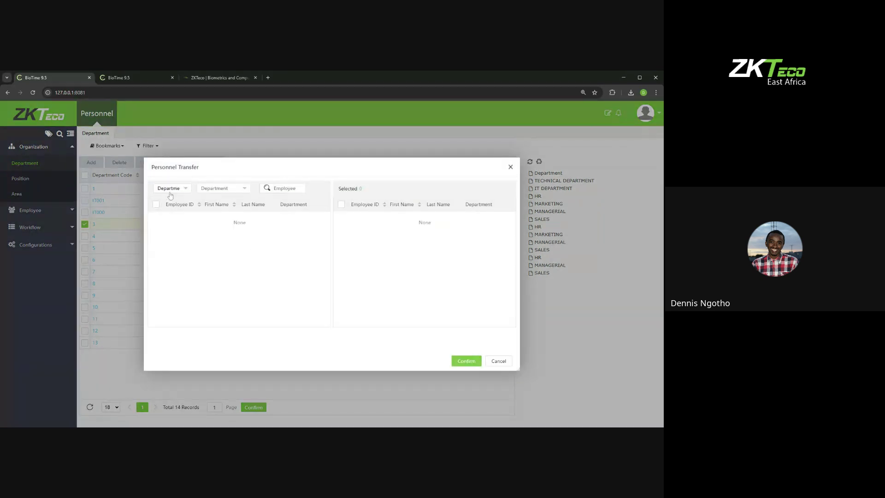
{"action": "left_click", "coordinate": [178, 190]}
{"action": "left_click", "coordinate": [241, 235]}
{"action": "left_click", "coordinate": [510, 168]}
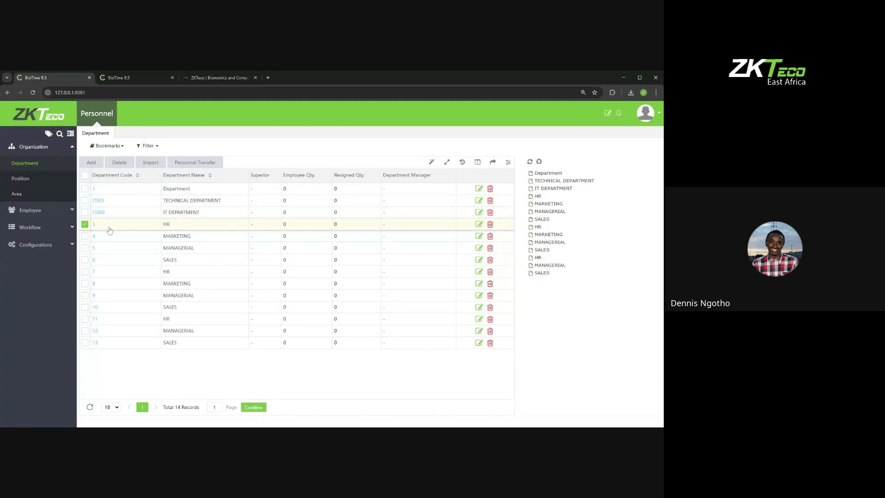
{"action": "left_click", "coordinate": [84, 224]}
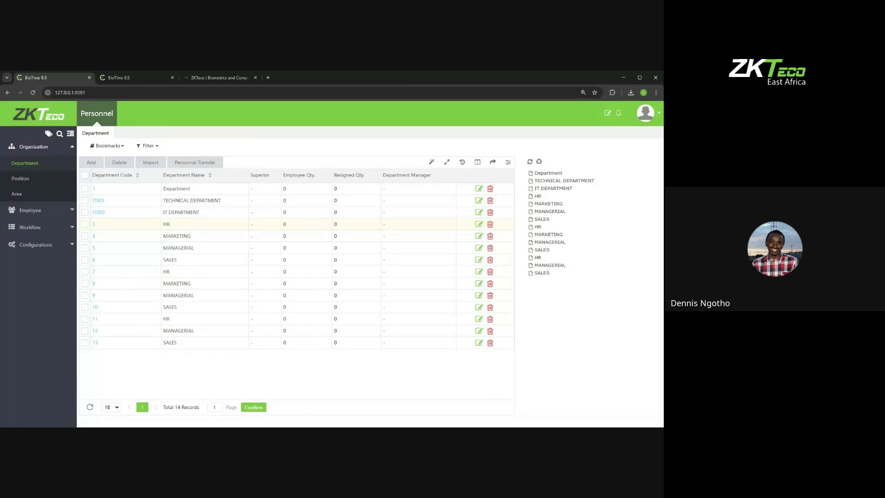
{"action": "key", "text": "alt+Tab"}
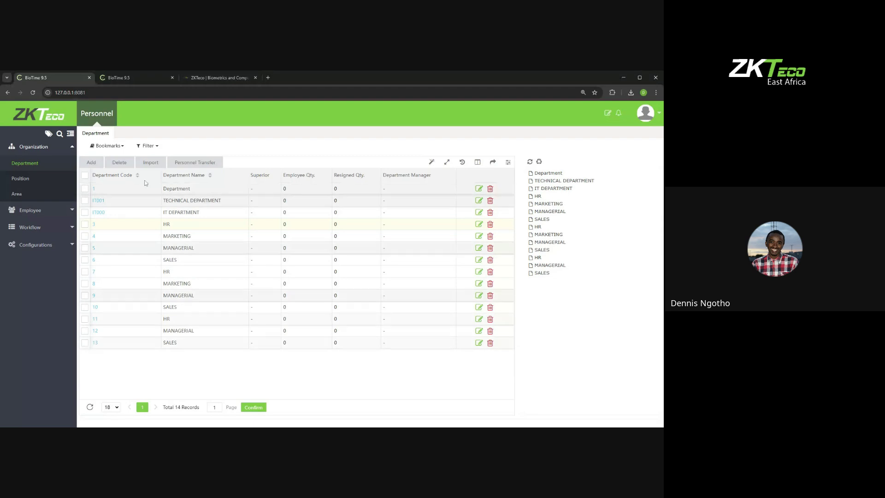
Step: Import Department (1).xls with Overwrite so departments 3–6 read TEST, then switch servers
{"action": "left_click", "coordinate": [151, 163]}
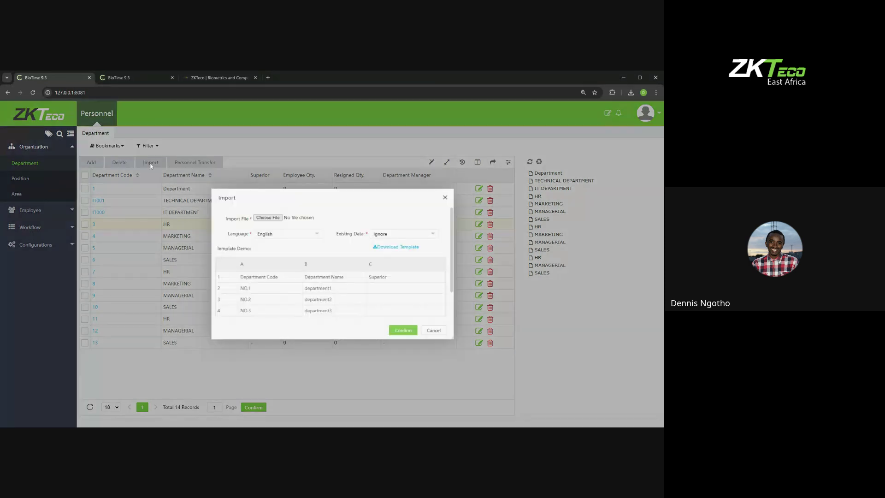
{"action": "left_click", "coordinate": [400, 235]}
{"action": "left_click", "coordinate": [391, 255]}
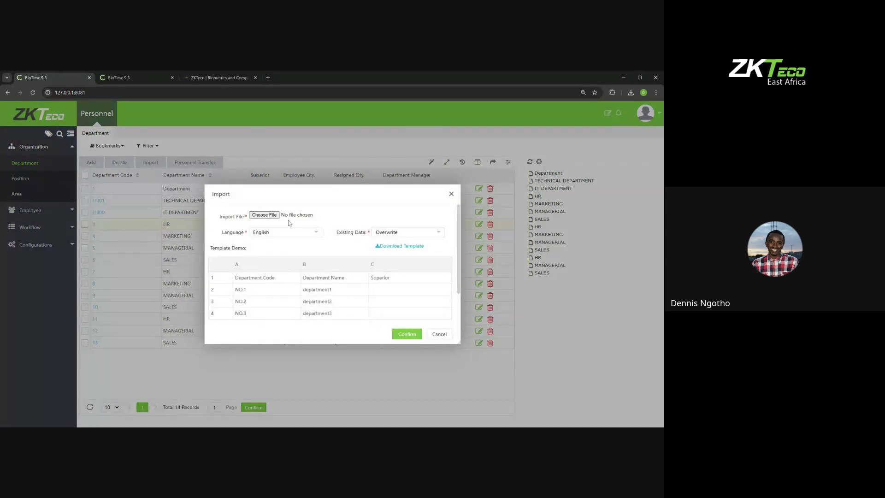
{"action": "left_click", "coordinate": [265, 215]}
{"action": "left_click", "coordinate": [406, 333]}
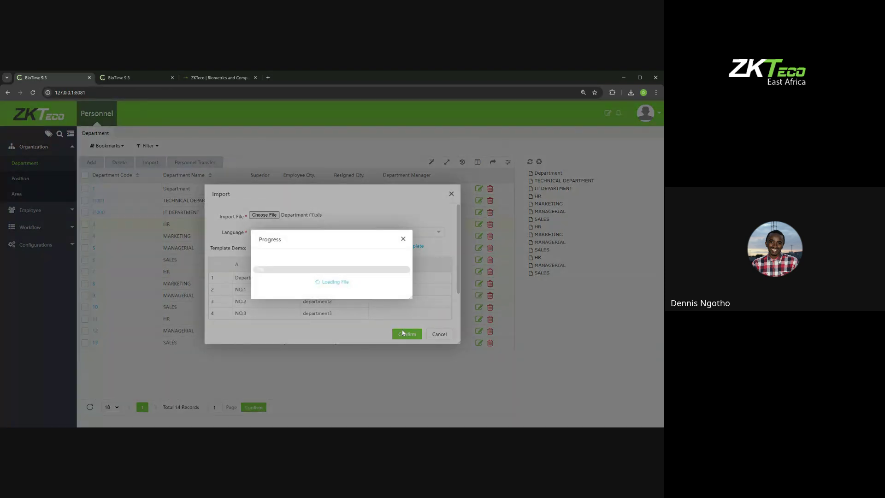
{"action": "left_click", "coordinate": [403, 239]}
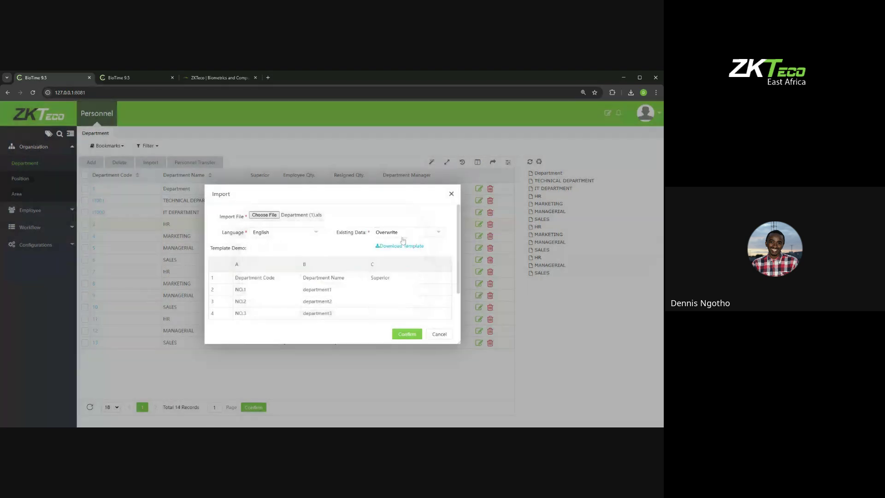
{"action": "left_click", "coordinate": [451, 193]}
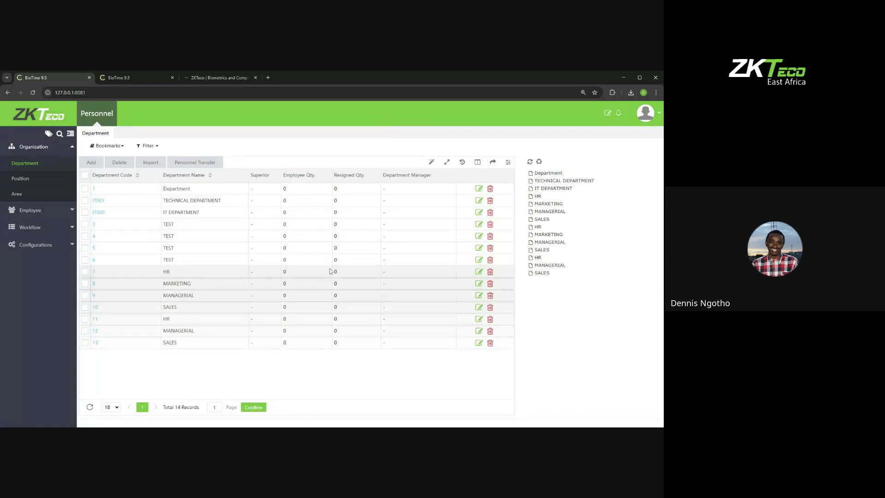
{"action": "left_click", "coordinate": [122, 78]}
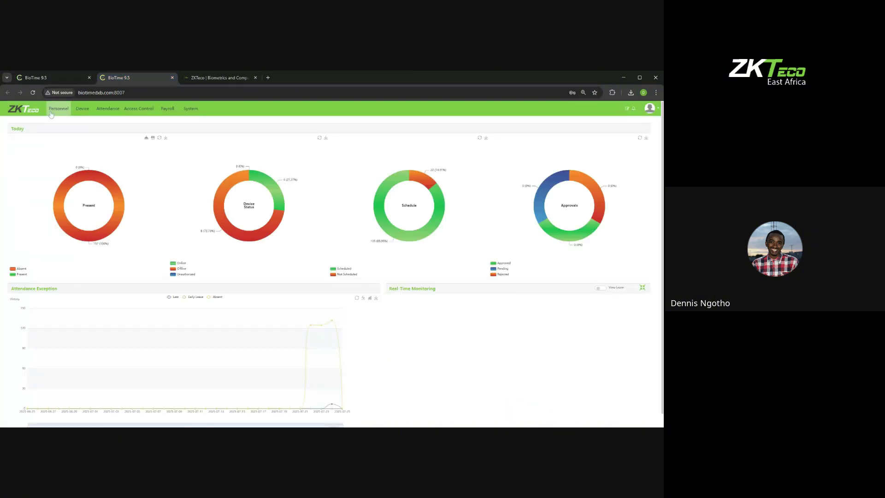
Step: Open the second server's Department list and zoom the page in two steps
{"action": "left_click", "coordinate": [59, 108]}
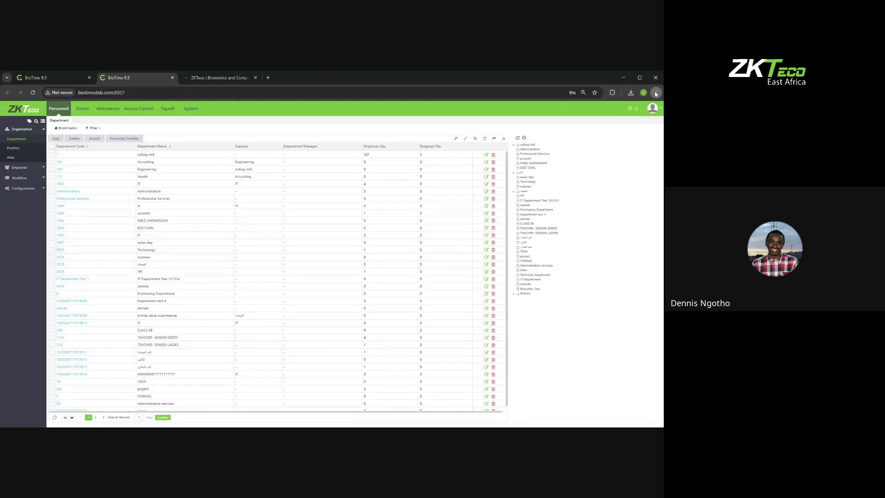
{"action": "key", "text": "ctrl+plus"}
{"action": "key", "text": "ctrl+plus"}
{"action": "key", "text": "ctrl+plus"}
{"action": "key", "text": "ctrl+plus"}
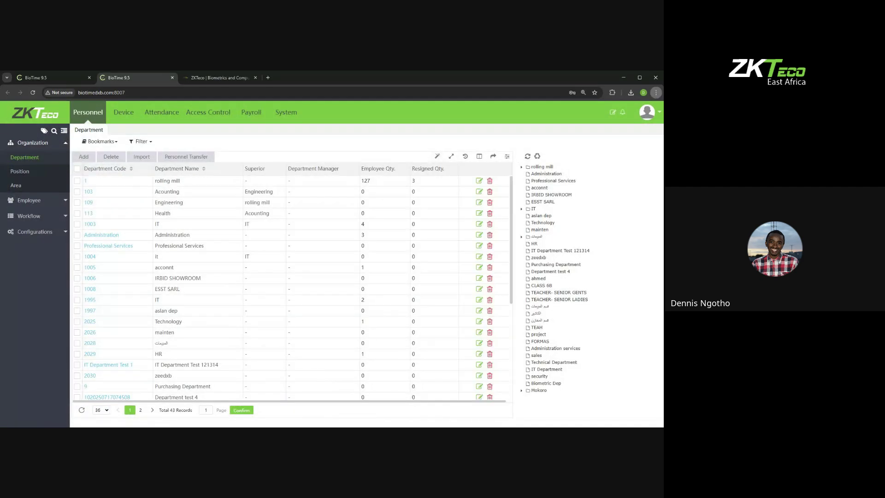
{"action": "key", "text": "ctrl+plus"}
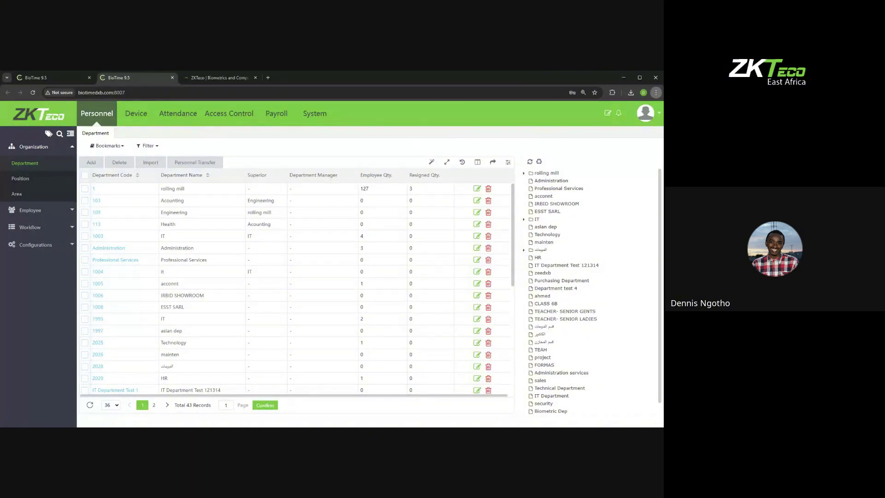
Step: Transfer employees 27, 28, 46 and 80 into the Health department
{"action": "left_click", "coordinate": [85, 224]}
{"action": "left_click", "coordinate": [205, 164]}
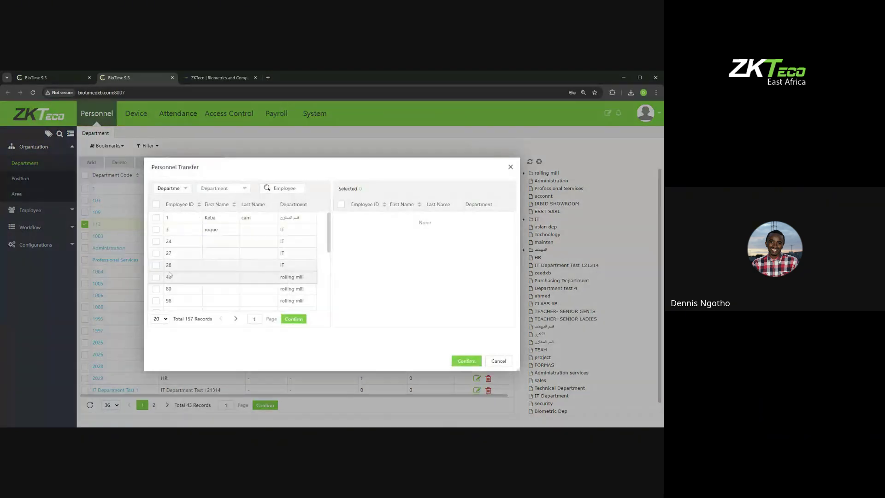
{"action": "left_click", "coordinate": [156, 253]}
{"action": "left_click", "coordinate": [156, 265]}
{"action": "left_click", "coordinate": [155, 277]}
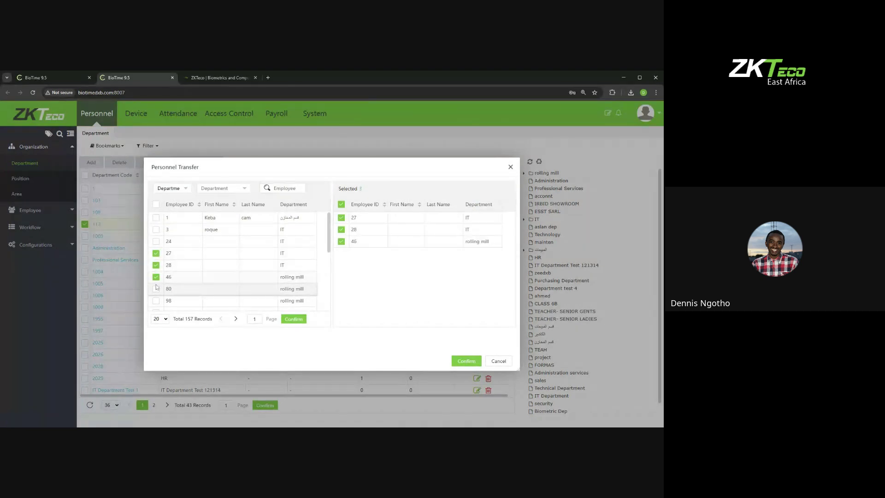
{"action": "left_click", "coordinate": [156, 289]}
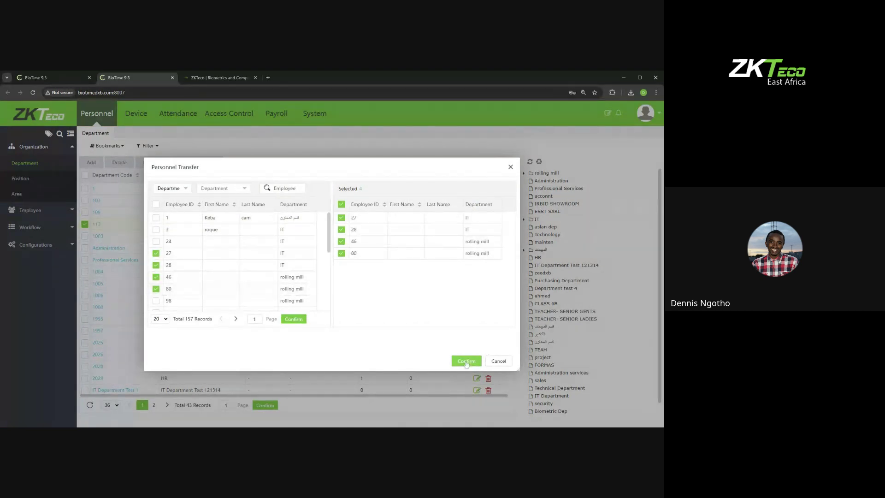
{"action": "left_click", "coordinate": [466, 361]}
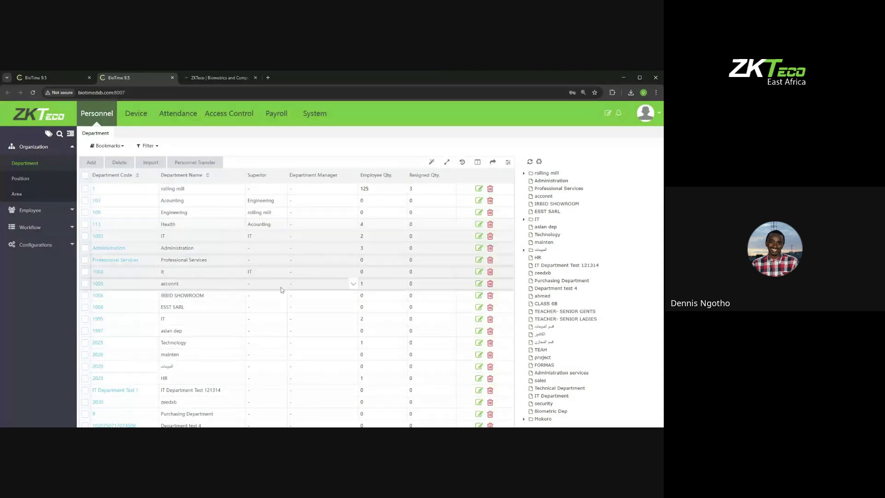
{"action": "left_click", "coordinate": [64, 83]}
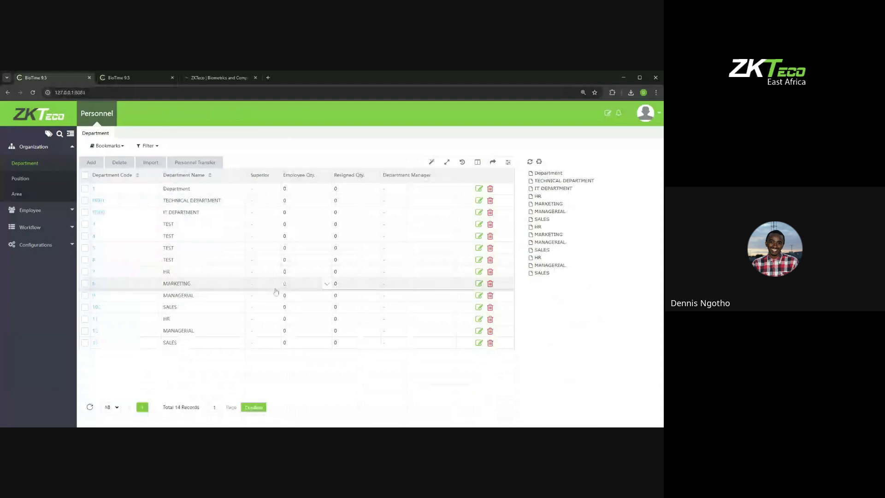
Step: Open the Position list on the first server, showing only the default Position record
{"action": "left_click", "coordinate": [22, 178]}
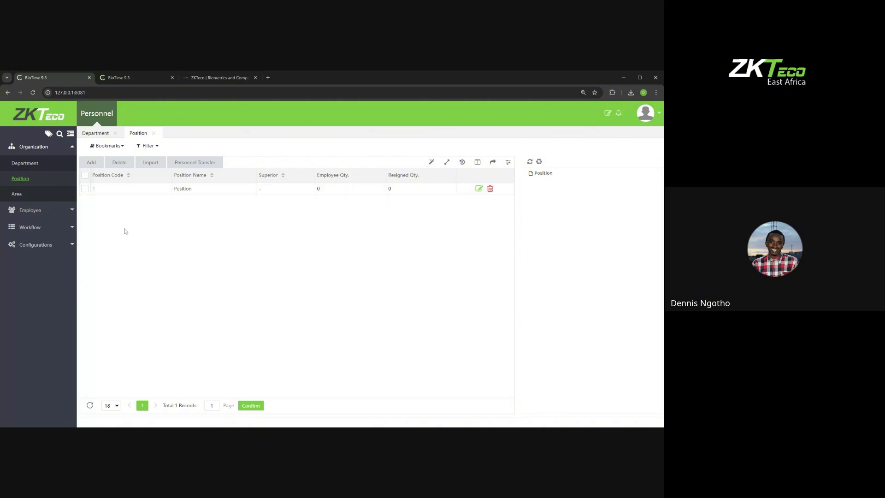
Step: Add position code 2, TECHNICAL SUPPORT ENGINEER, with no superior position
{"action": "left_click", "coordinate": [99, 164]}
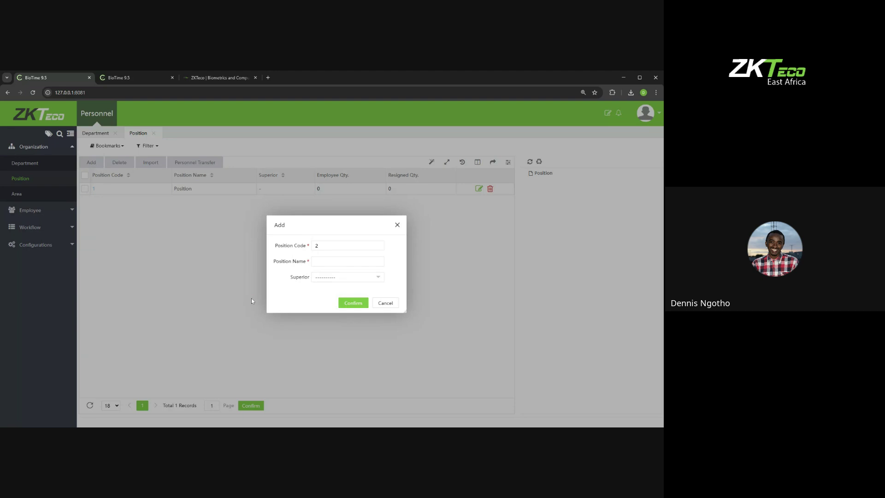
{"action": "left_click", "coordinate": [397, 225]}
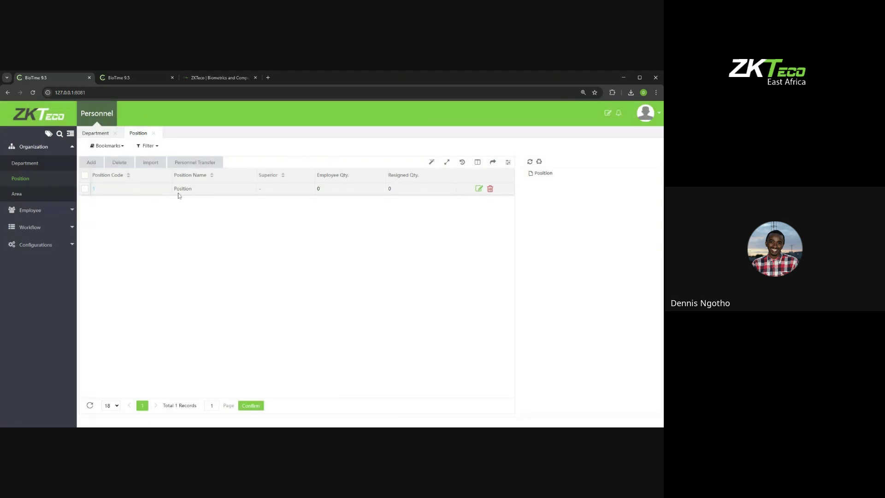
{"action": "left_click", "coordinate": [91, 162]}
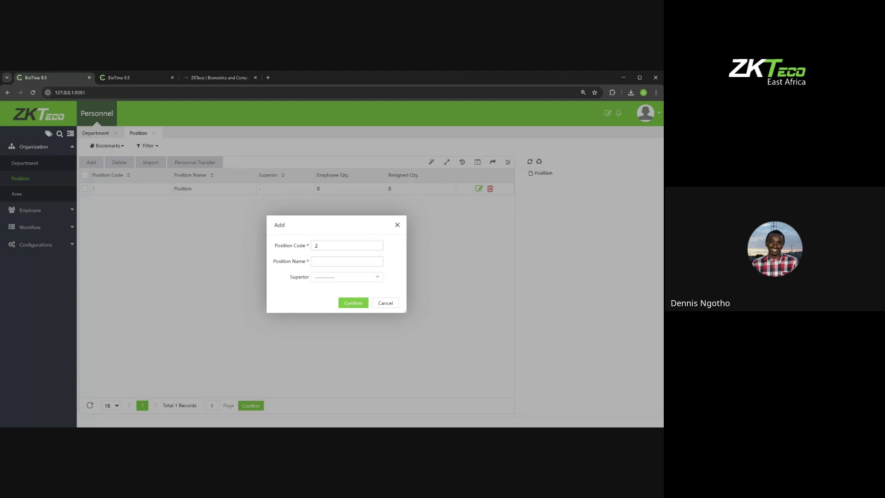
{"action": "type", "text": "TECHNICAL SUPPORT ENGINEER"}
{"action": "left_click", "coordinate": [344, 278]}
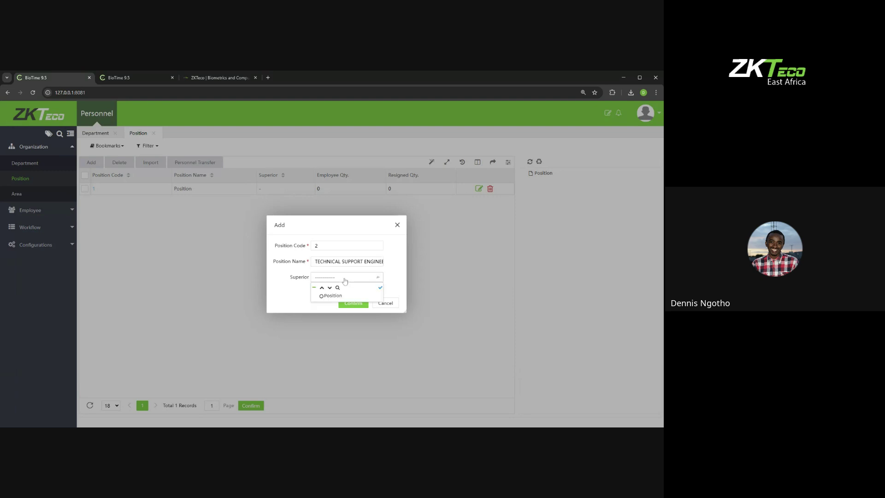
{"action": "left_click", "coordinate": [294, 295]}
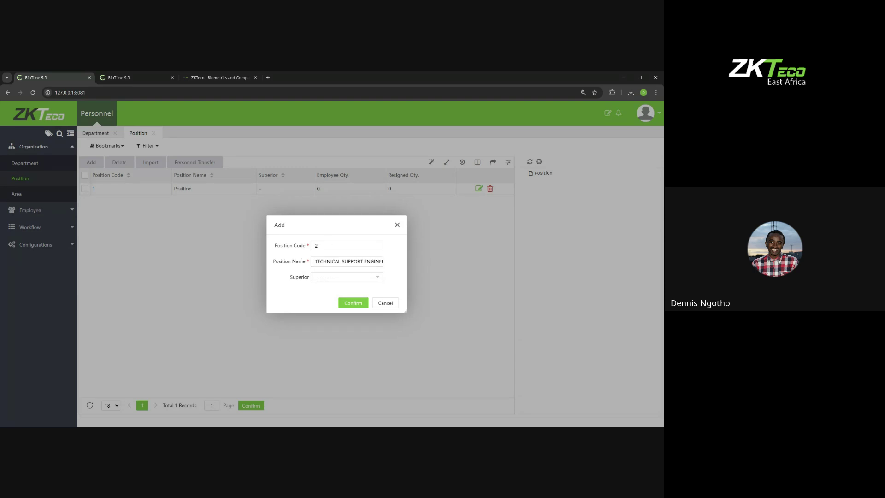
{"action": "left_click", "coordinate": [354, 303]}
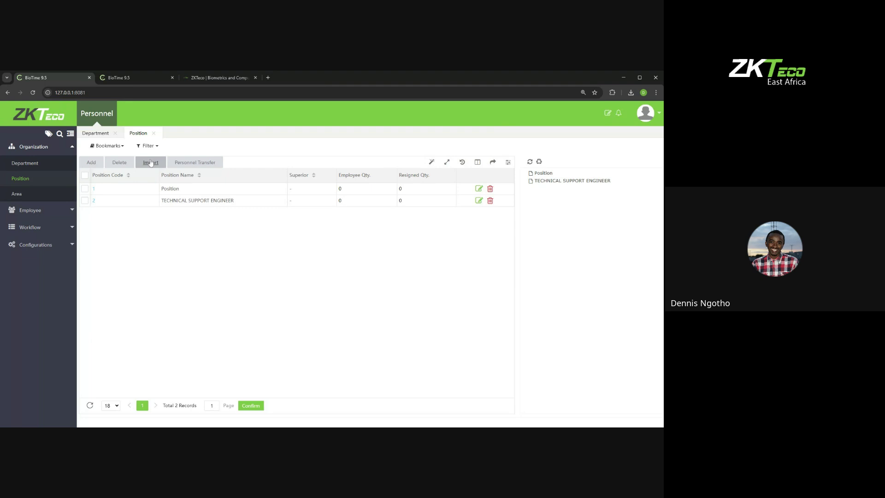
Step: Download the Position.xls import template from the position Import dialog
{"action": "left_click", "coordinate": [151, 163]}
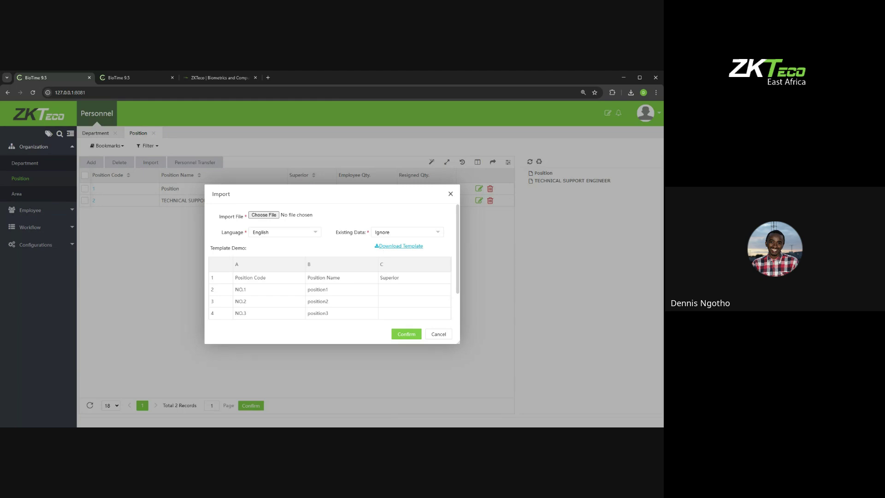
{"action": "left_click", "coordinate": [387, 247]}
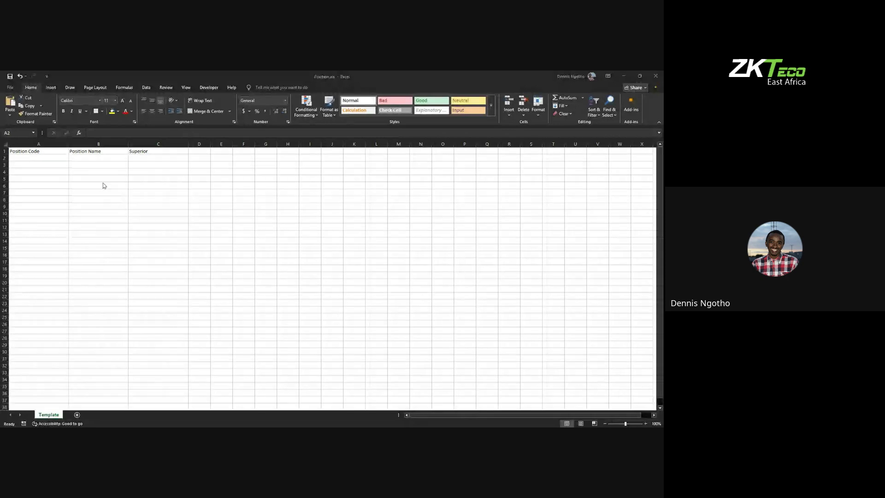
Step: Enter position codes 3, 4 and 5 in cells A2:A4 of the template
{"action": "left_click", "coordinate": [50, 157]}
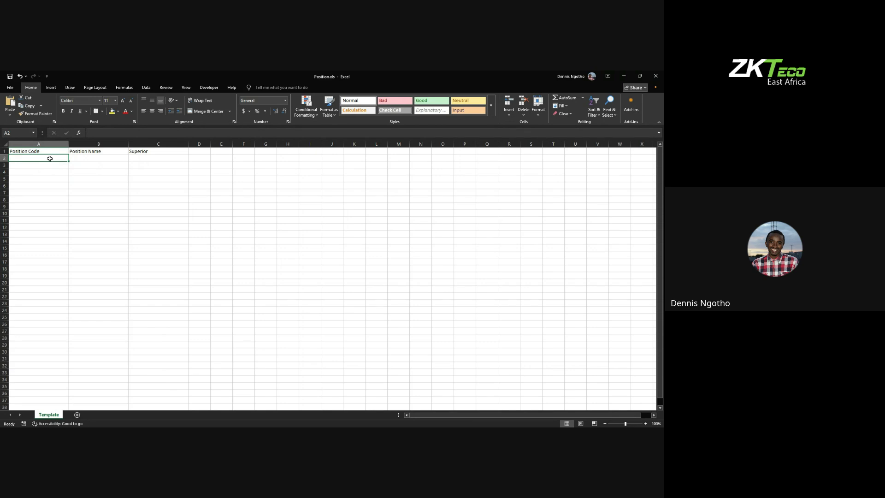
{"action": "double_click", "coordinate": [50, 157]}
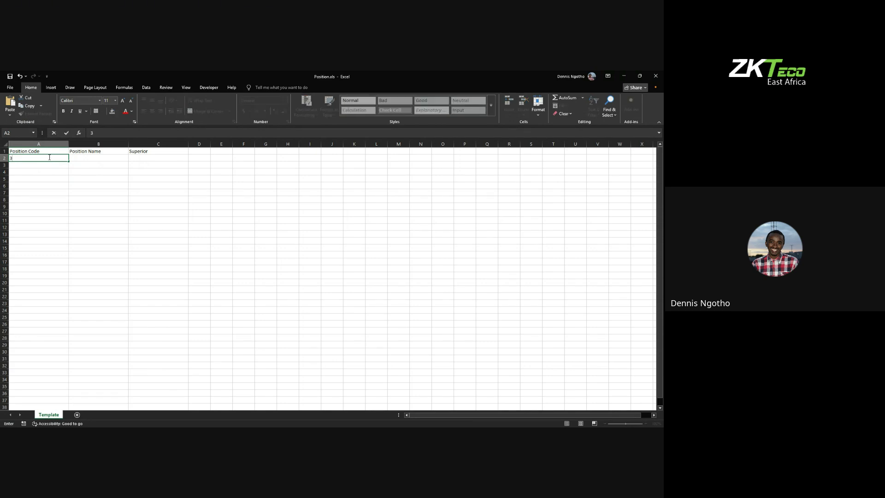
{"action": "key", "text": "Return"}
{"action": "type", "text": "4"}
{"action": "key", "text": "Return"}
{"action": "type", "text": "5"}
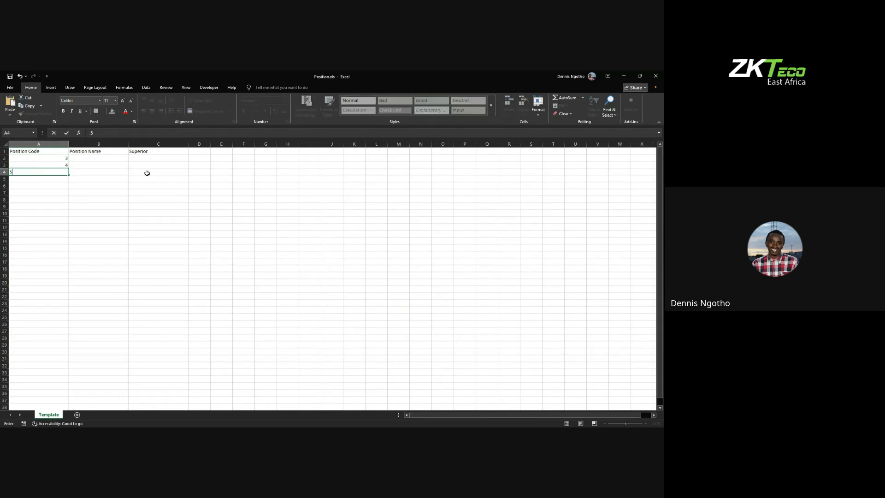
{"action": "left_click", "coordinate": [102, 158]}
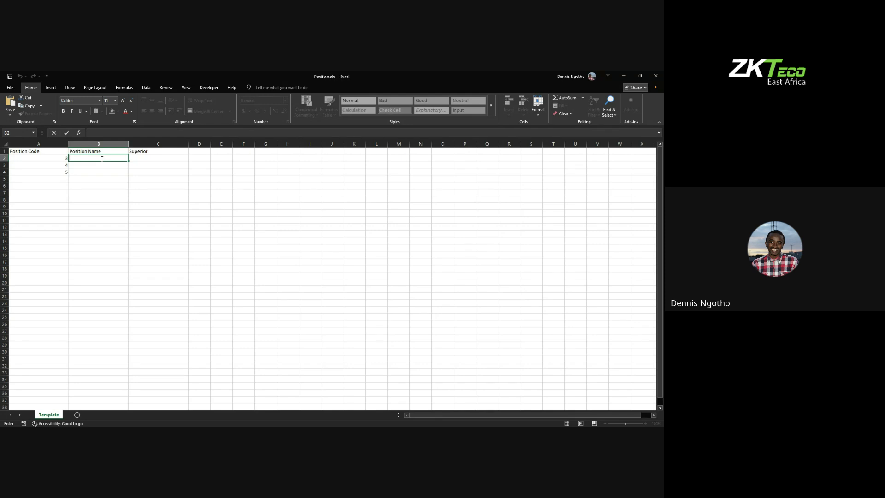
Step: Type position names MANAGER and RECEPTIONIST in B2:B3 and begin CEO in B4
{"action": "type", "text": "MANAGEER"}
{"action": "double_click", "coordinate": [85, 164]}
{"action": "type", "text": "M"}
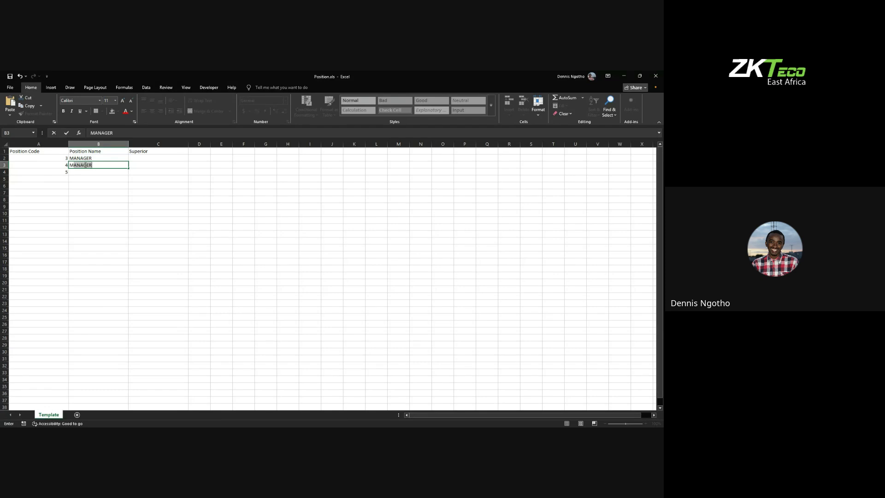
{"action": "key", "text": "BackSpace"}
{"action": "key", "text": "BackSpace"}
{"action": "type", "text": "RECEPTIONIST"}
{"action": "double_click", "coordinate": [82, 173]}
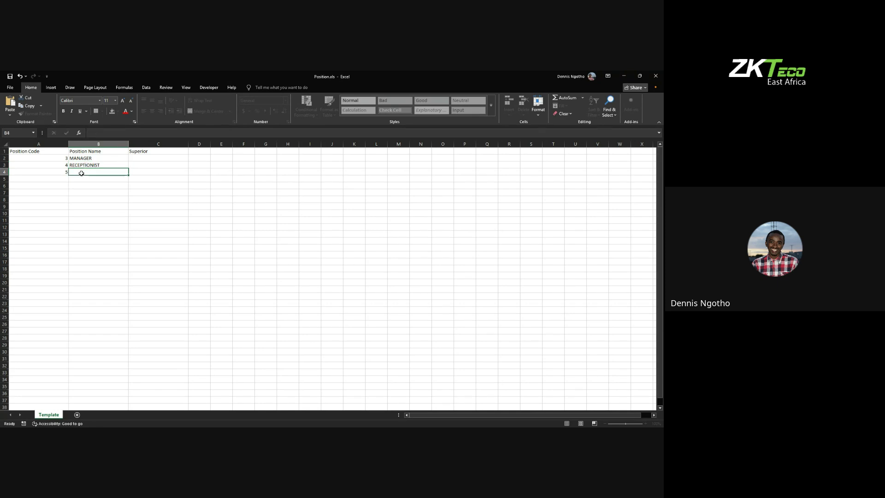
{"action": "type", "text": "CEO"}
{"action": "left_click", "coordinate": [7, 87]}
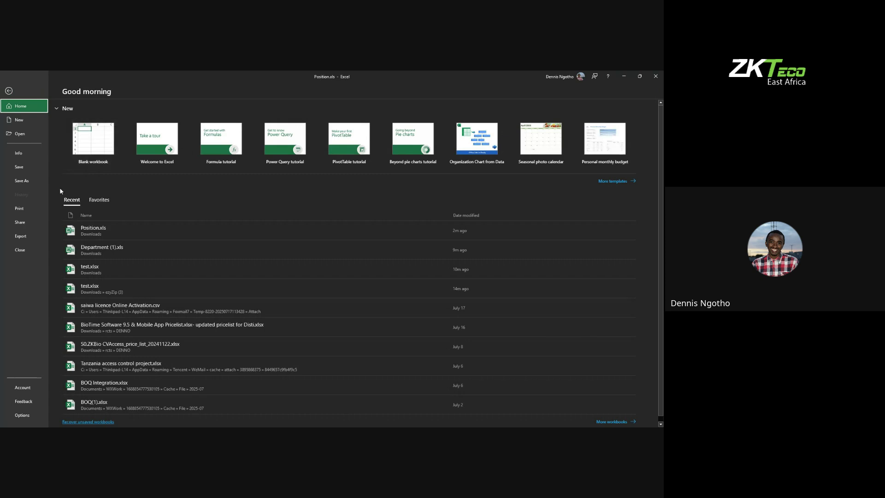
Step: Save Position.xls and import it, adding MANAGER, RECEPTIONIST and CEO as codes 3–5
{"action": "left_click", "coordinate": [25, 166]}
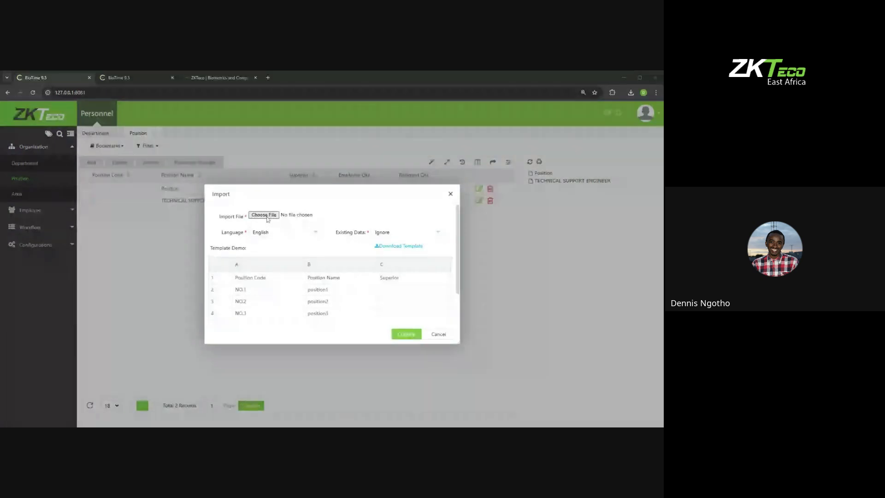
{"action": "key", "text": "Return"}
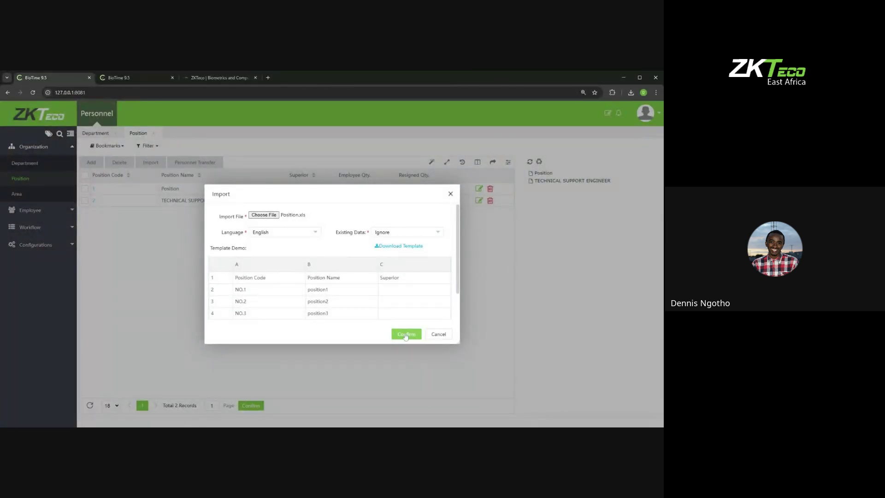
{"action": "left_click", "coordinate": [406, 335]}
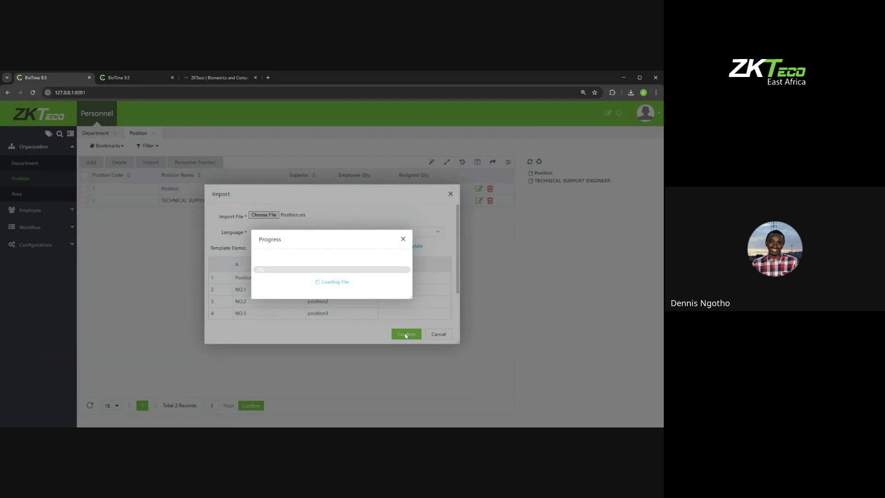
{"action": "left_click", "coordinate": [402, 239]}
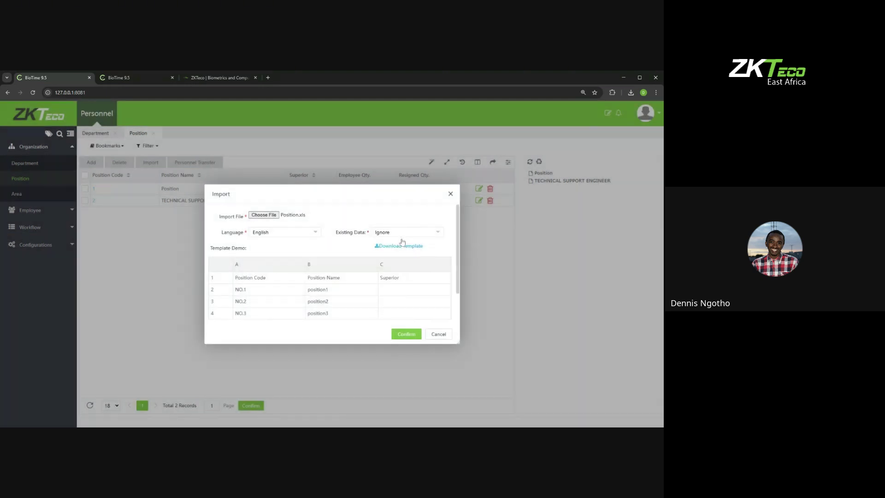
{"action": "left_click", "coordinate": [450, 193]}
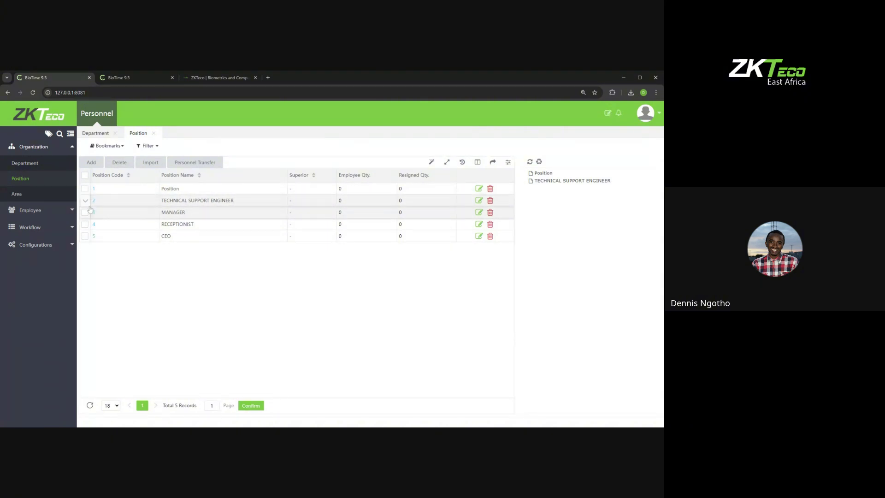
Step: Reload and reopen the Position list to verify its 5 records
{"action": "left_click", "coordinate": [97, 119]}
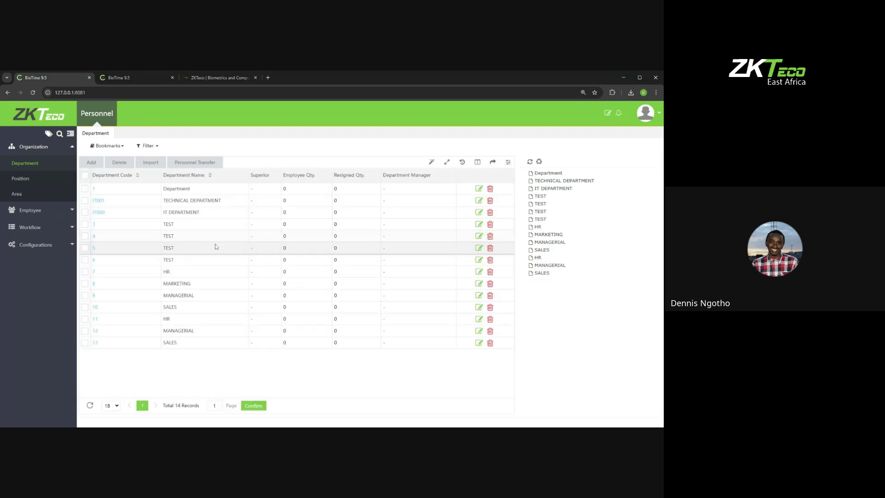
{"action": "left_click", "coordinate": [25, 179]}
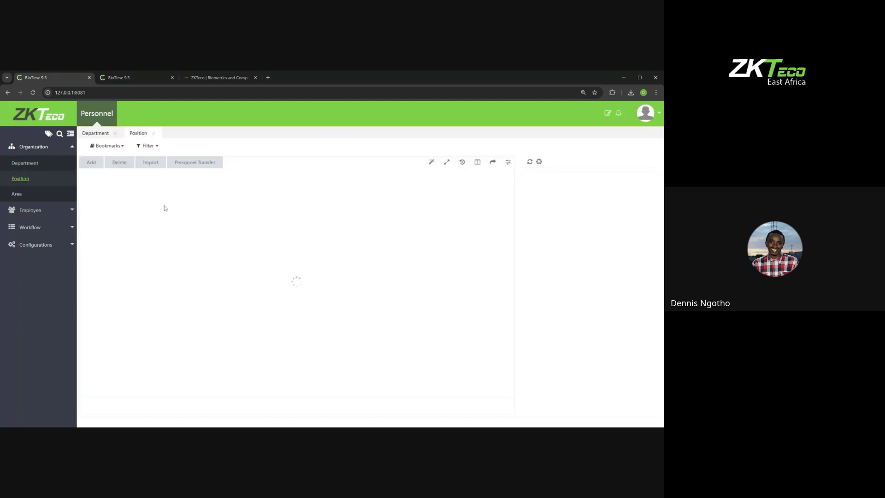
{"action": "left_click", "coordinate": [640, 77]}
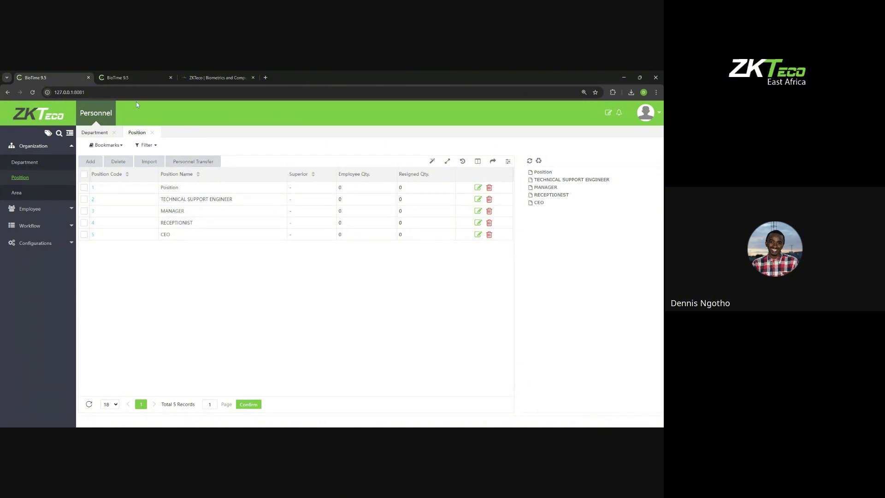
Step: On the second server, select the IT MANAGER position and try a personnel transfer, then cancel
{"action": "left_click", "coordinate": [138, 80]}
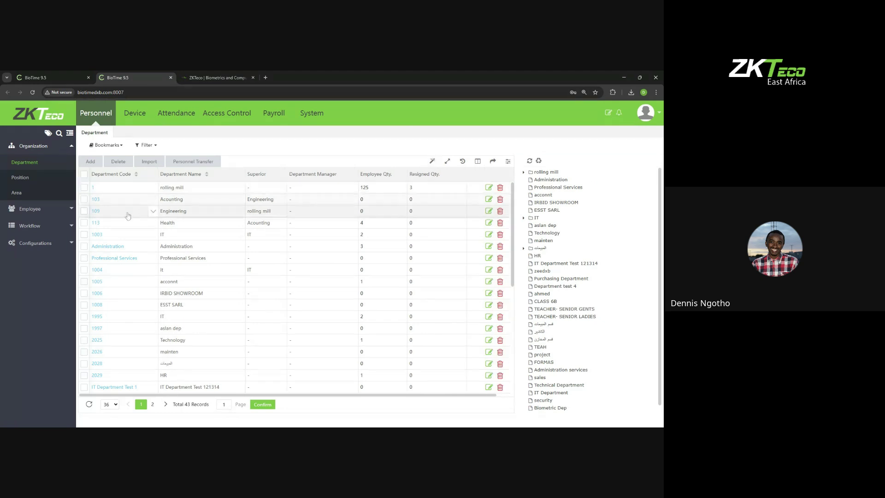
{"action": "left_click", "coordinate": [20, 177]}
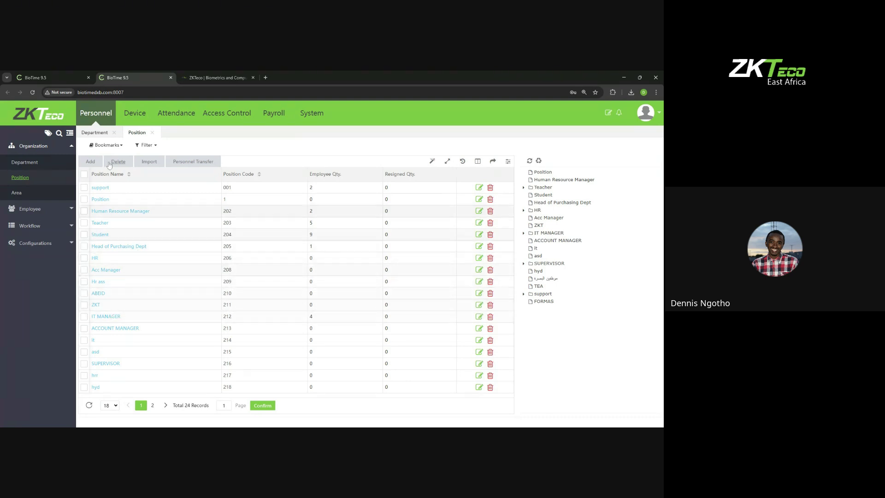
{"action": "left_click", "coordinate": [84, 317]}
{"action": "left_click", "coordinate": [193, 162]}
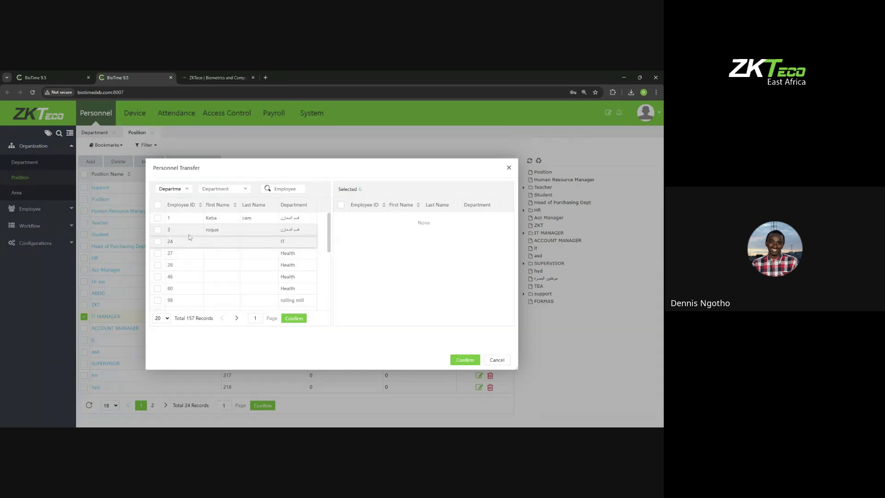
{"action": "left_click", "coordinate": [157, 217]}
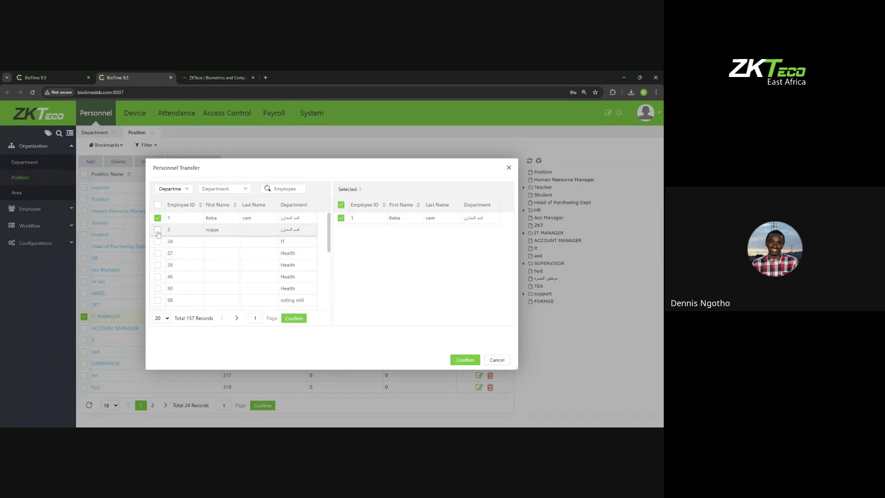
{"action": "left_click", "coordinate": [157, 229]}
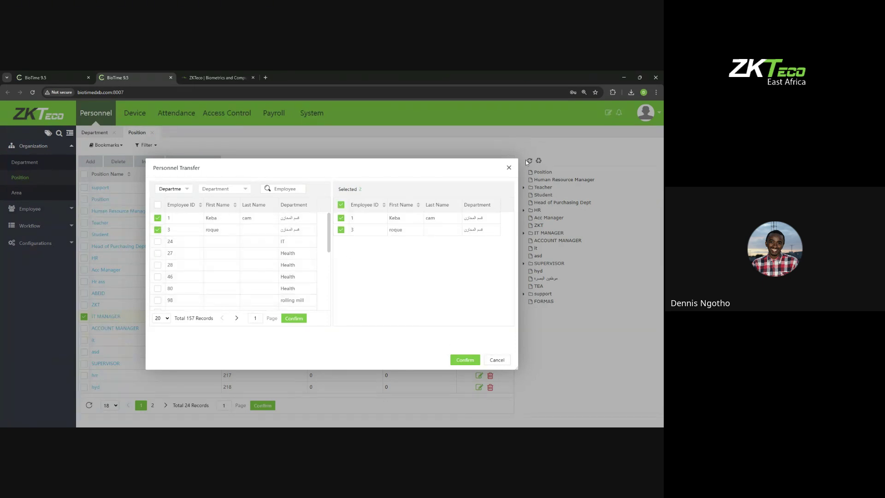
{"action": "left_click", "coordinate": [509, 168]}
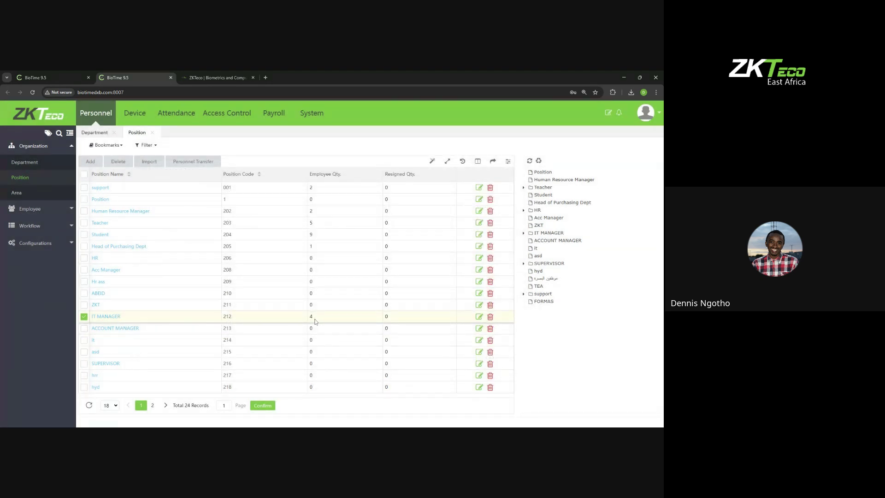
Step: Transfer two employees into IT MANAGER, confirm it now lists 6, and return to the first server
{"action": "left_click", "coordinate": [189, 162]}
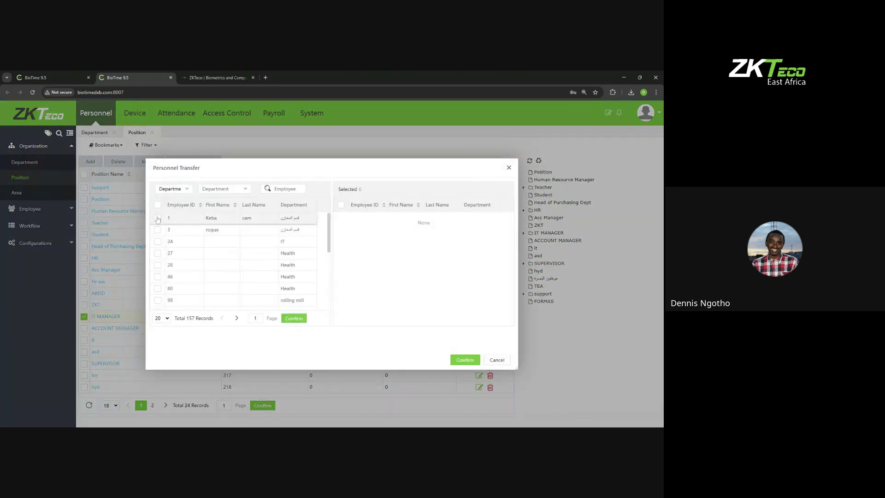
{"action": "left_click", "coordinate": [239, 218]}
{"action": "left_click", "coordinate": [239, 229]}
{"action": "left_click", "coordinate": [463, 360]}
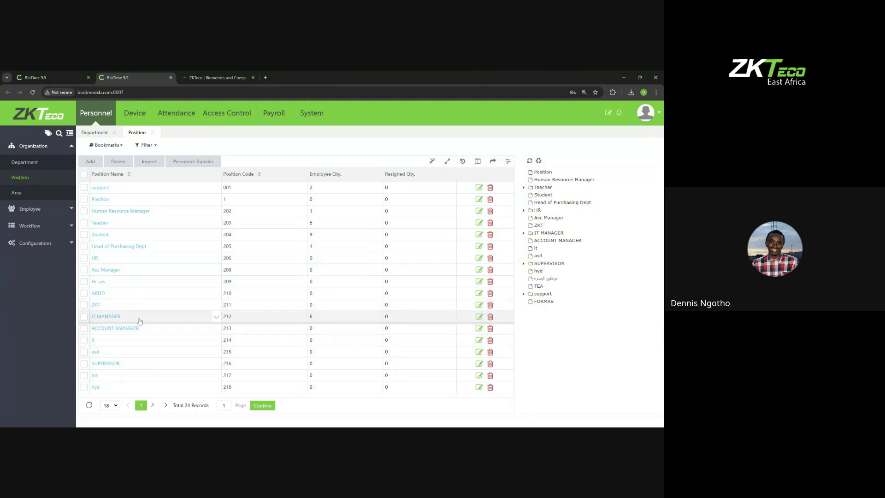
{"action": "left_click", "coordinate": [311, 316]}
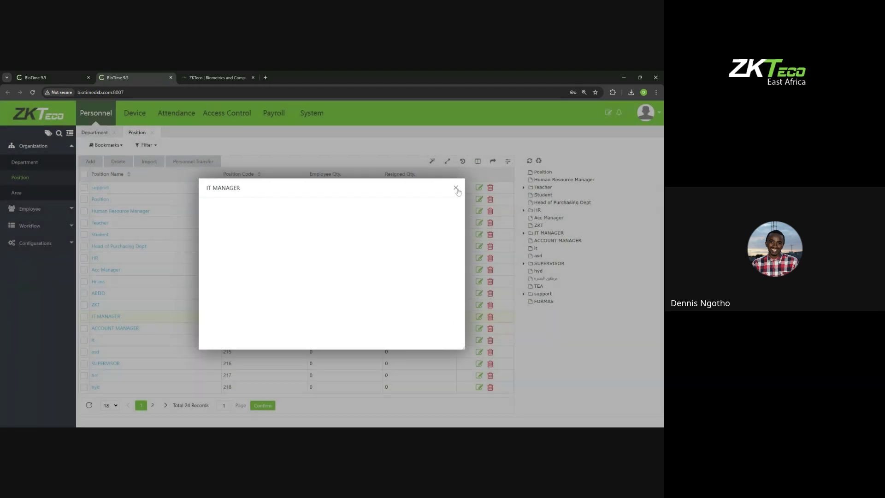
{"action": "left_click", "coordinate": [456, 188]}
{"action": "left_click", "coordinate": [66, 81]}
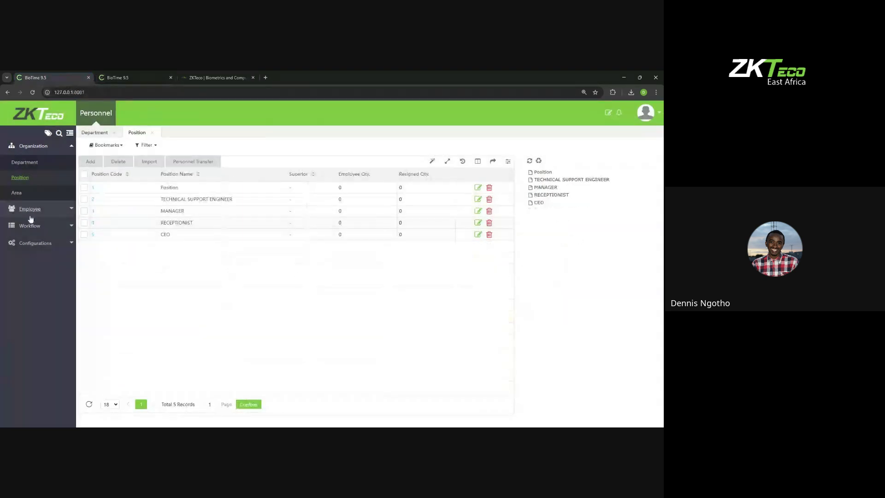
Step: Open the Area list under Organization, which holds only the Not Authorized area (code 1)
{"action": "left_click", "coordinate": [19, 194]}
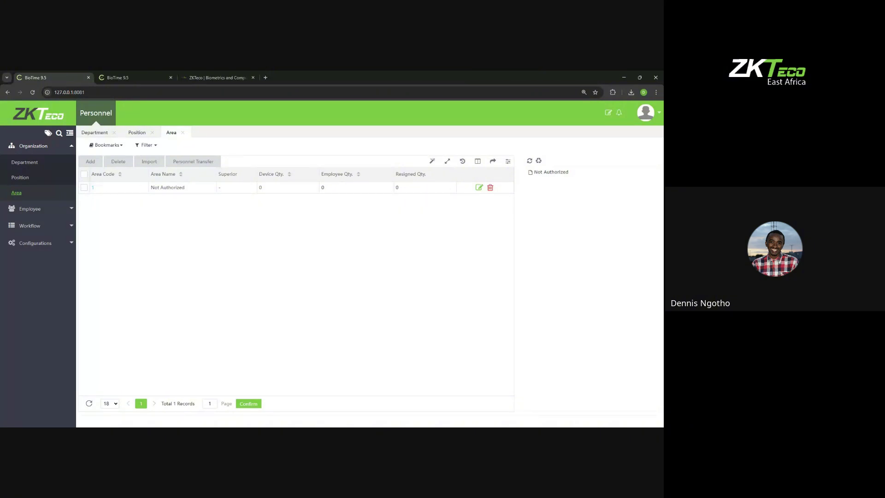
Step: Add two areas: KENYA with code 3 and HR with code 4
{"action": "left_click", "coordinate": [92, 161]}
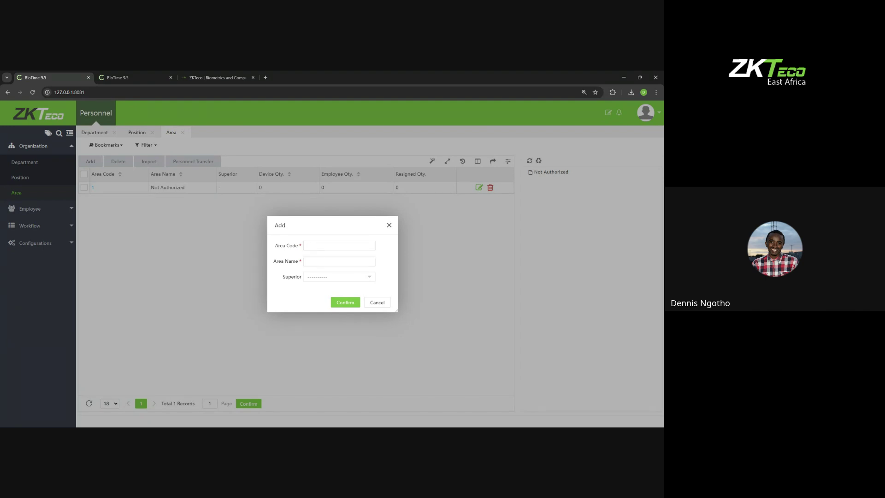
{"action": "type", "text": "3"}
{"action": "type", "text": "KENYA"}
{"action": "left_click", "coordinate": [335, 302]}
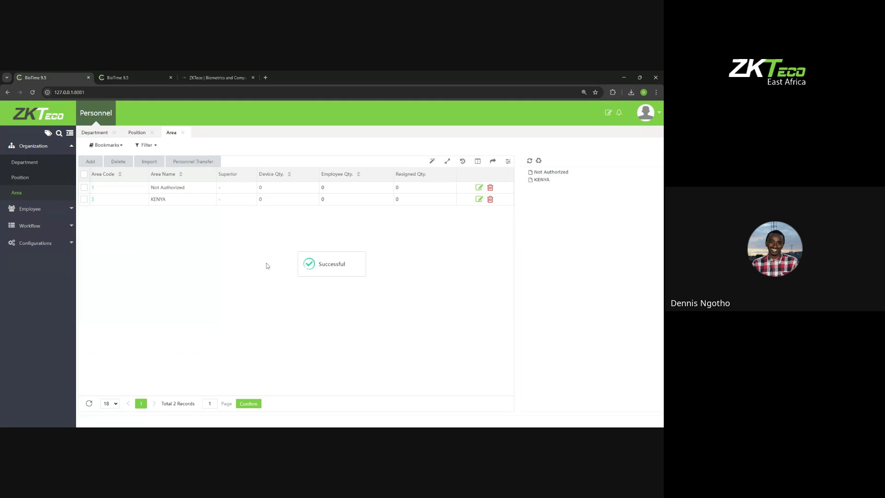
{"action": "left_click", "coordinate": [90, 161]}
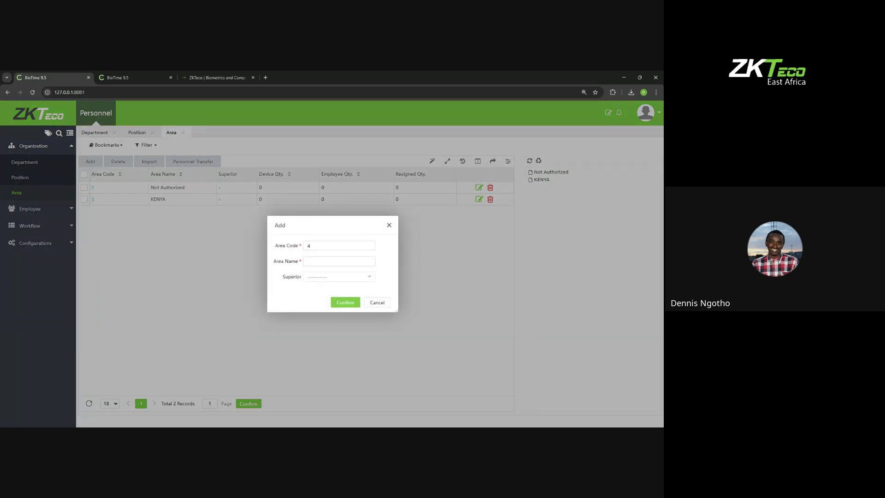
{"action": "type", "text": "HR"}
{"action": "left_click", "coordinate": [336, 303]}
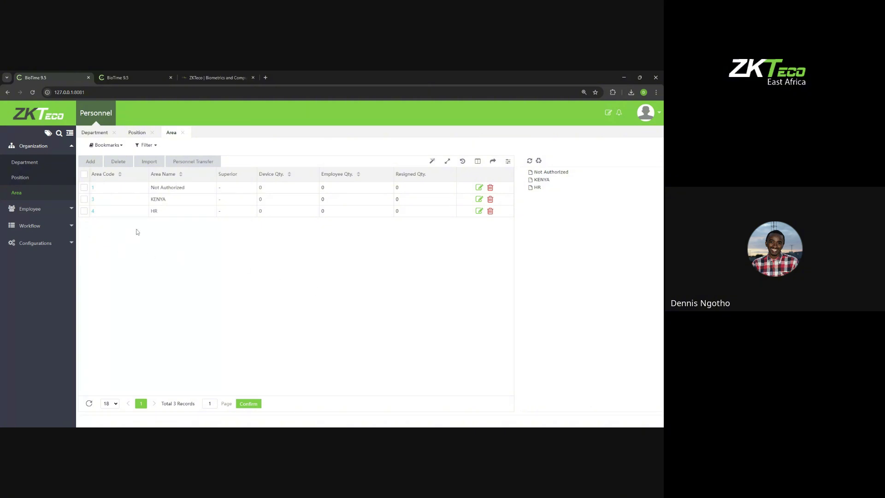
Step: Download the Area import template (Area.xls) from the area Import form
{"action": "left_click", "coordinate": [148, 161]}
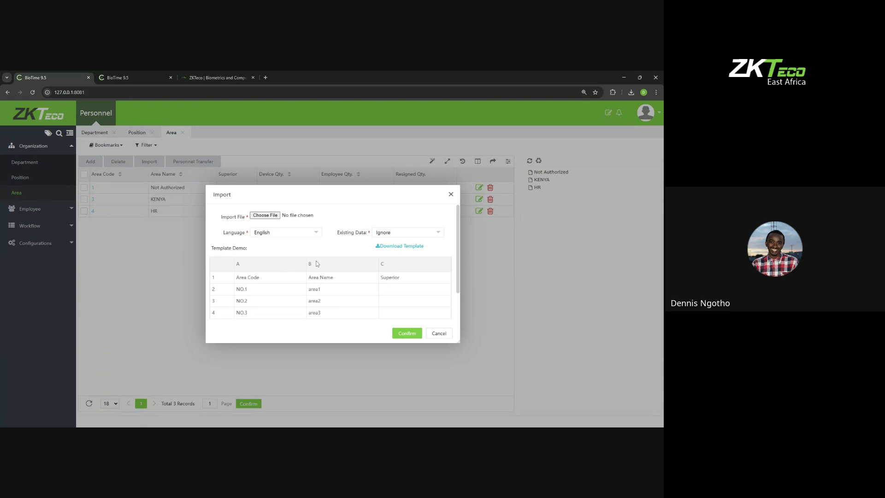
{"action": "left_click", "coordinate": [389, 245]}
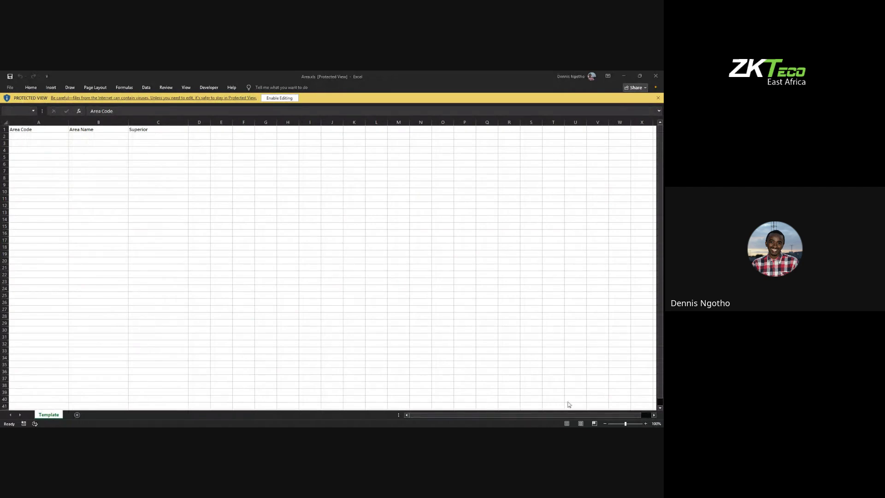
Step: Fill Area.xls with areas 5 ARUSHA, 6 GATE 1 and 7 GATE B, then save it
{"action": "left_click", "coordinate": [462, 355]}
{"action": "left_click", "coordinate": [38, 137]}
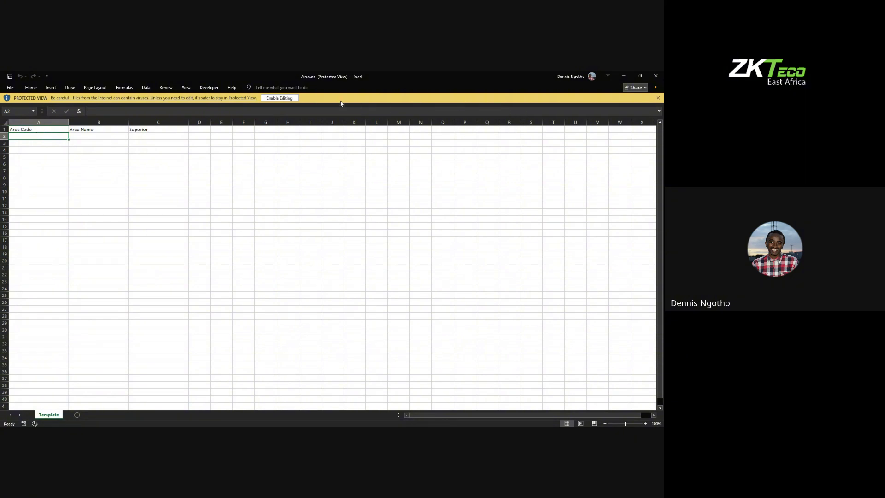
{"action": "left_click", "coordinate": [278, 97]}
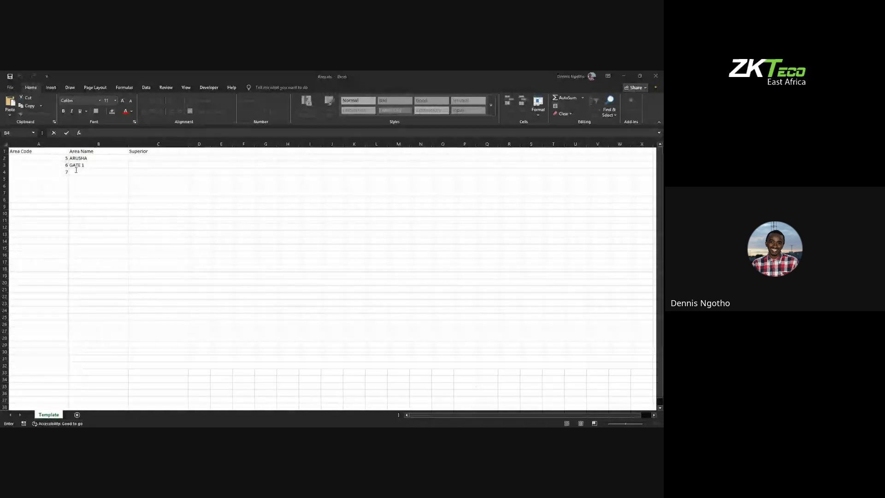
{"action": "type", "text": "GATE 1"}
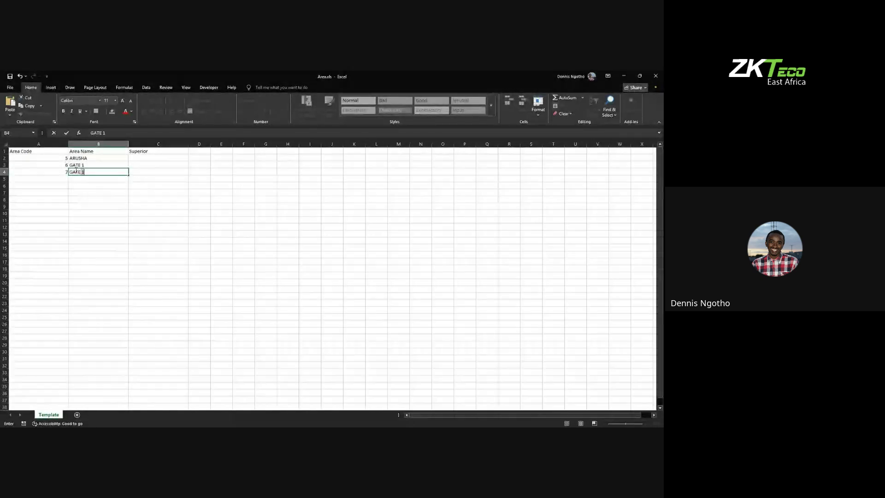
{"action": "key", "text": "BackSpace"}
{"action": "type", "text": "B"}
{"action": "left_click", "coordinate": [9, 87]}
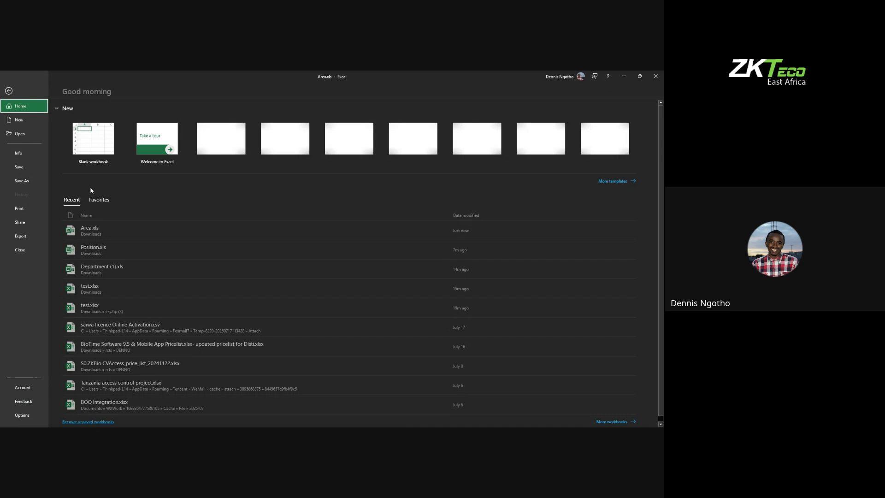
{"action": "left_click", "coordinate": [26, 167]}
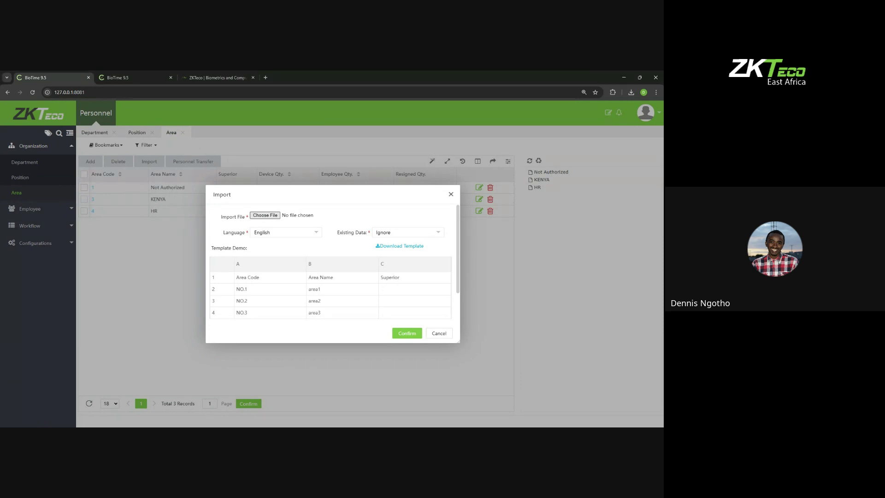
Step: Import Area.xls to add ARUSHA, GATE 1 and GATE B, then switch to the second BioTime tab
{"action": "left_click", "coordinate": [399, 332]}
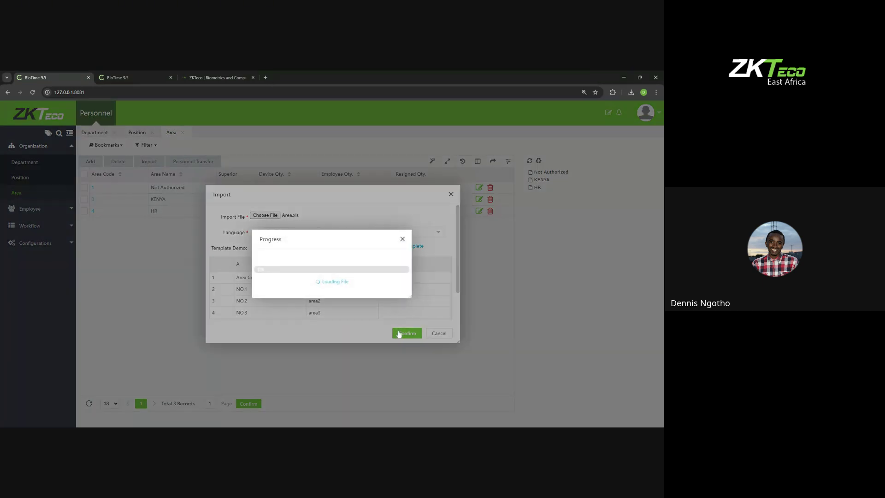
{"action": "left_click", "coordinate": [401, 240]}
{"action": "left_click", "coordinate": [450, 196]}
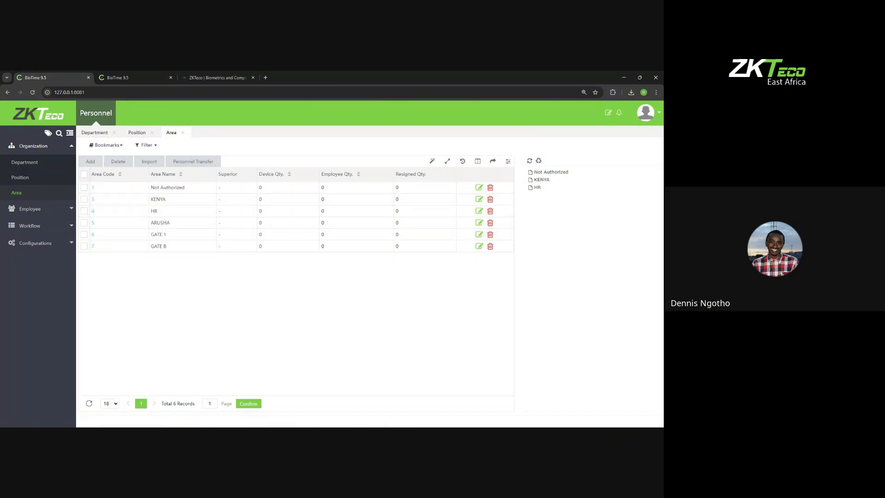
{"action": "left_click", "coordinate": [119, 78]}
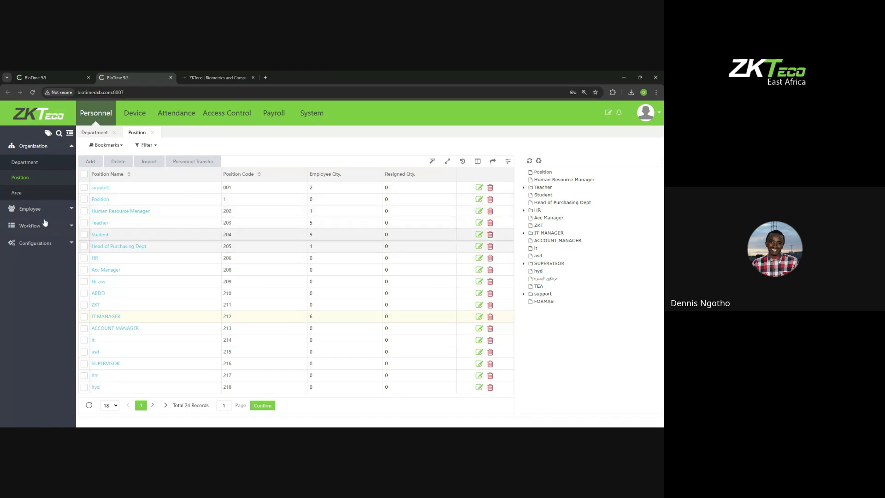
Step: Transfer employees 1, 24 and 27 into the IGO area, then return to the first BioTime tab
{"action": "left_click", "coordinate": [16, 192]}
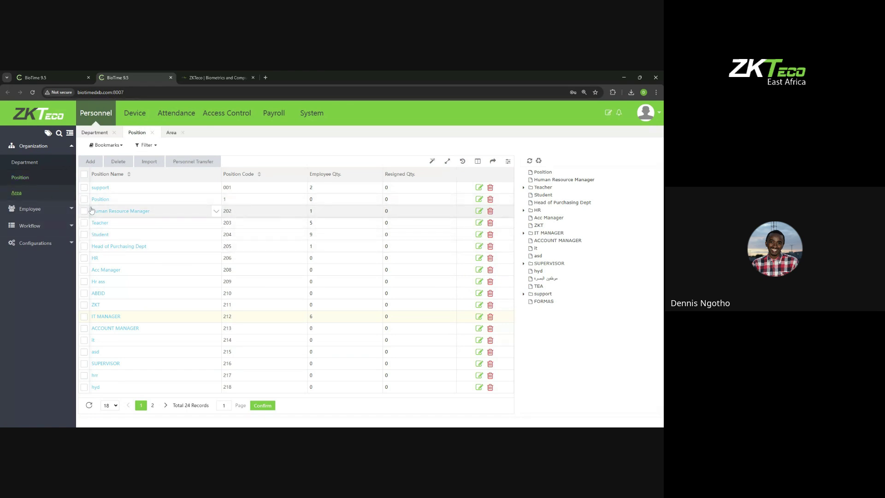
{"action": "left_click", "coordinate": [20, 194]}
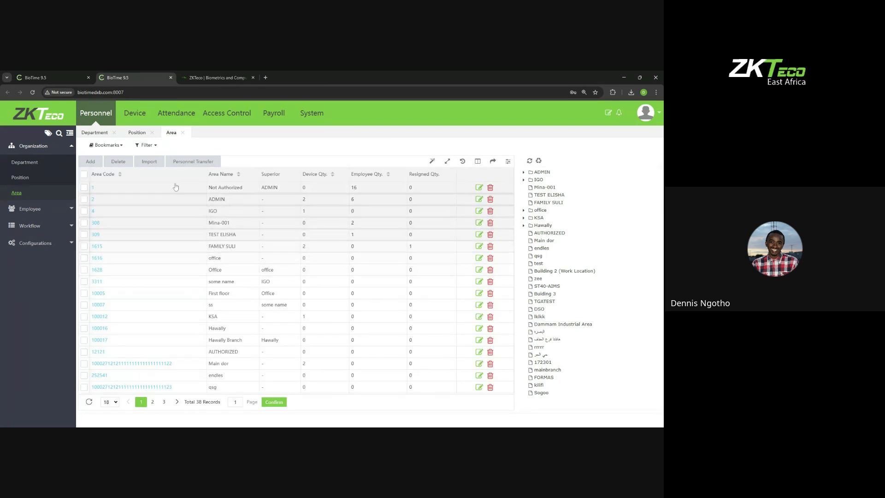
{"action": "left_click", "coordinate": [84, 211]}
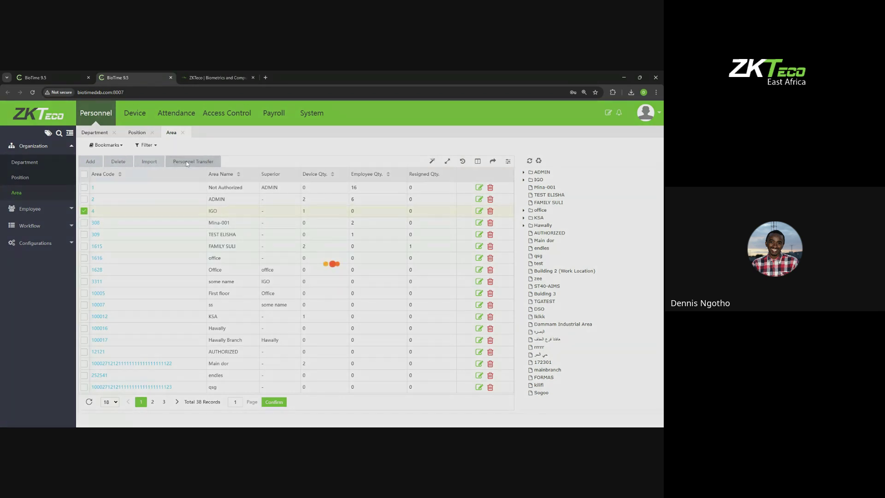
{"action": "left_click", "coordinate": [186, 162]}
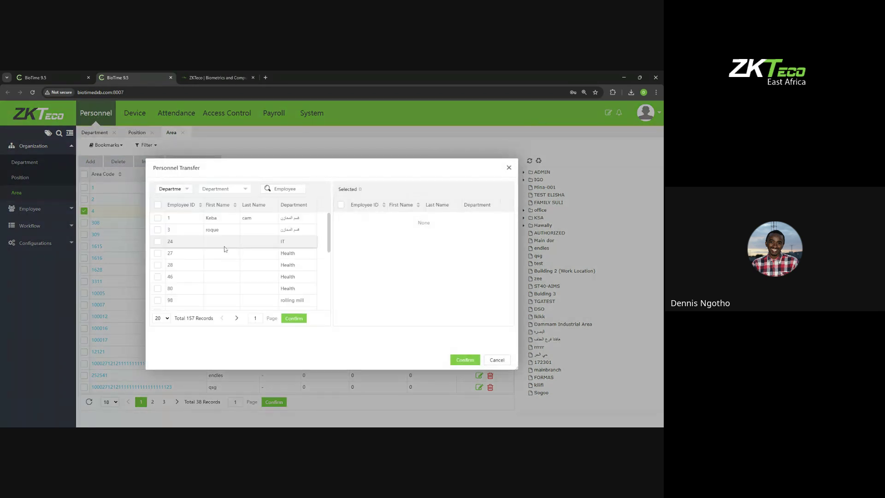
{"action": "left_click", "coordinate": [157, 218]}
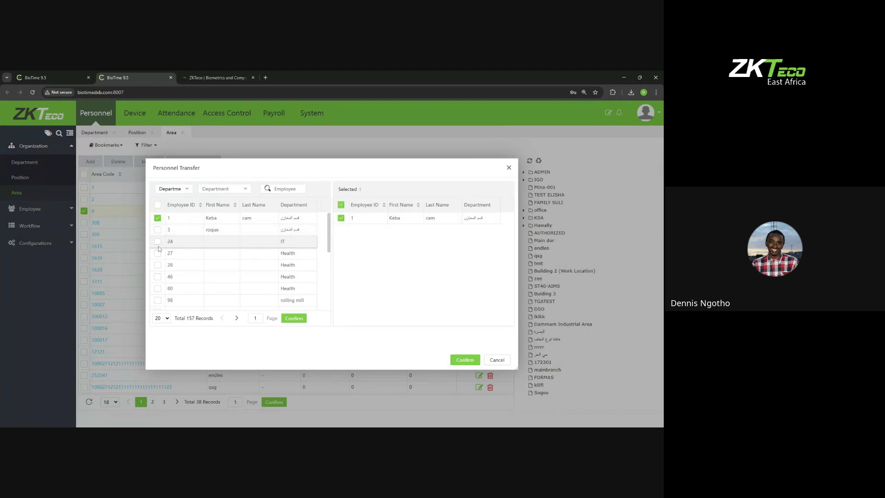
{"action": "left_click", "coordinate": [157, 242]}
{"action": "left_click", "coordinate": [158, 253]}
{"action": "left_click", "coordinate": [455, 359]}
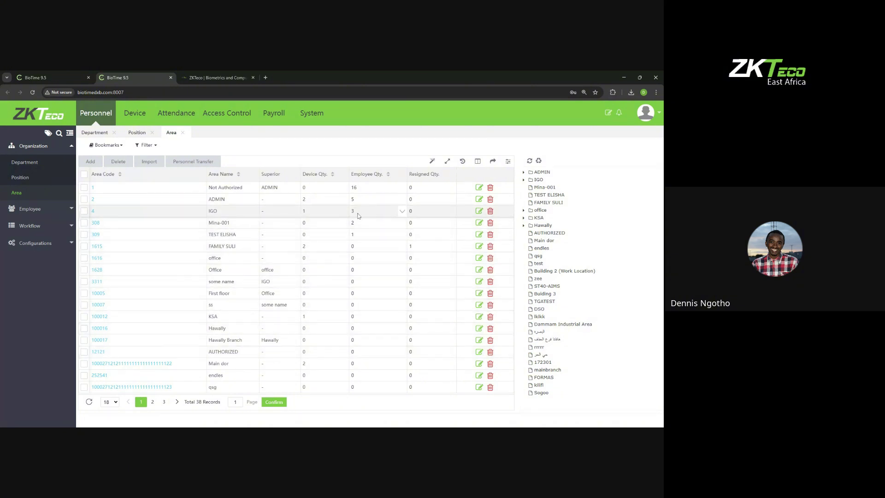
{"action": "left_click", "coordinate": [64, 83]}
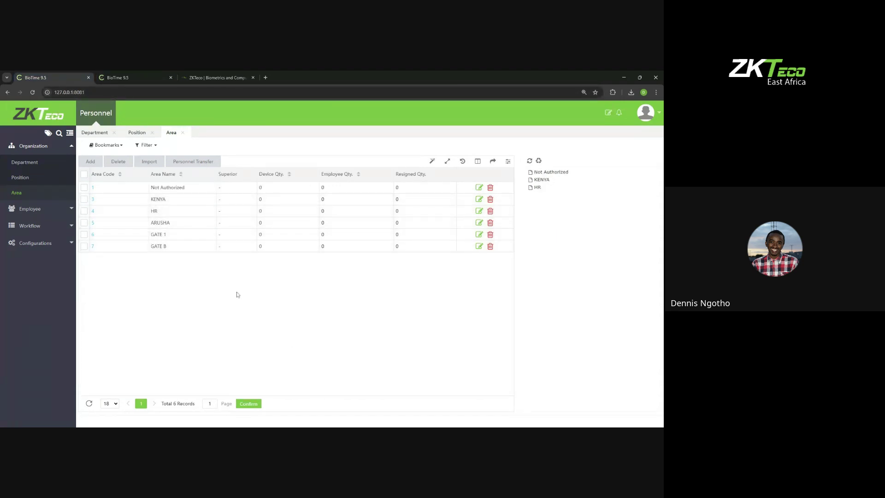
{"action": "left_click", "coordinate": [71, 152]}
{"action": "left_click", "coordinate": [71, 152]}
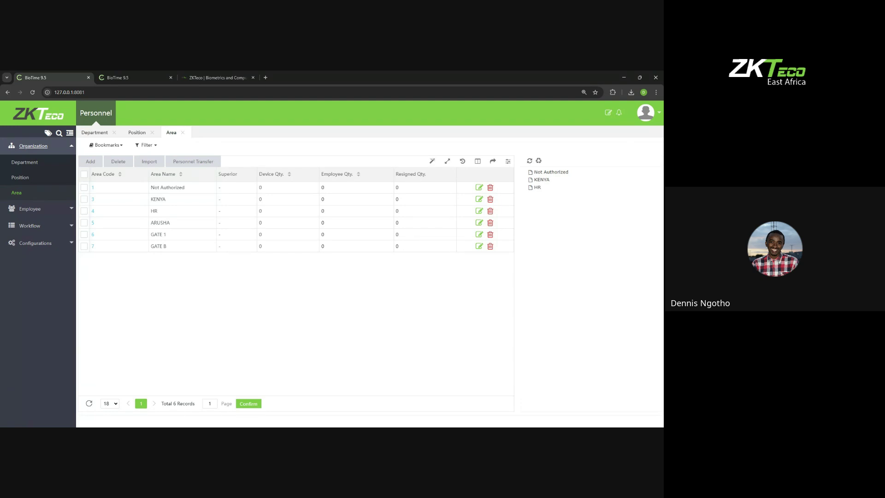
{"action": "left_click", "coordinate": [85, 200]}
{"action": "left_click", "coordinate": [84, 200]}
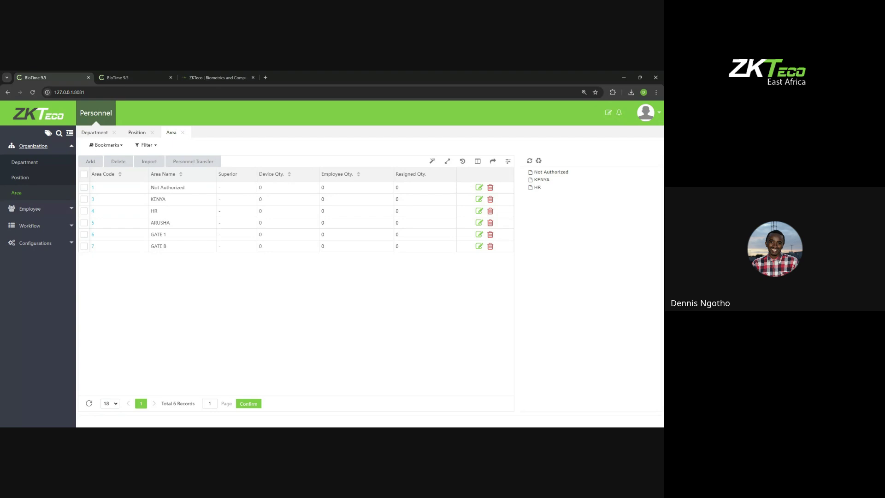
{"action": "key", "text": "alt+Tab"}
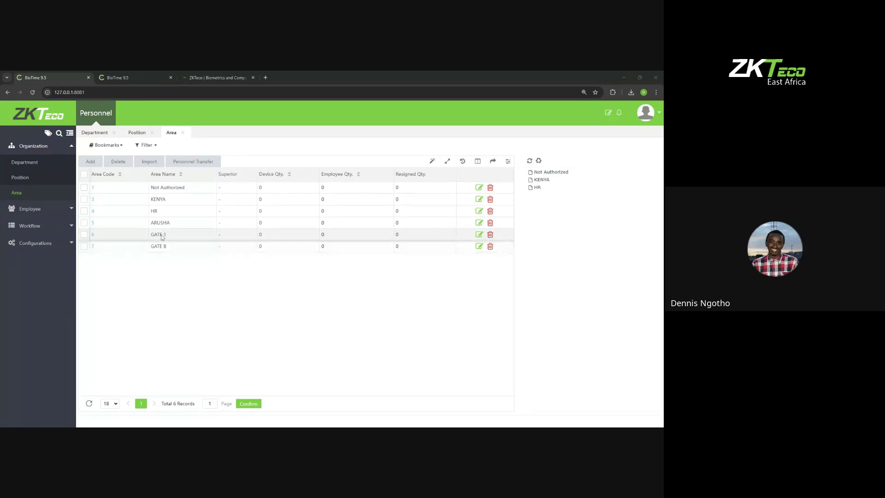
Step: Review the Position, Department and six-area Area lists, then expand the Employee menu
{"action": "left_click", "coordinate": [19, 177]}
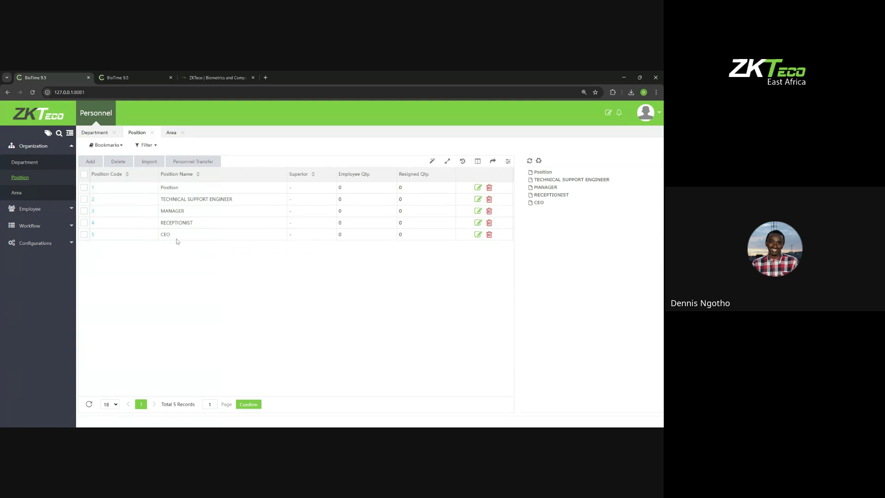
{"action": "left_click", "coordinate": [25, 164]}
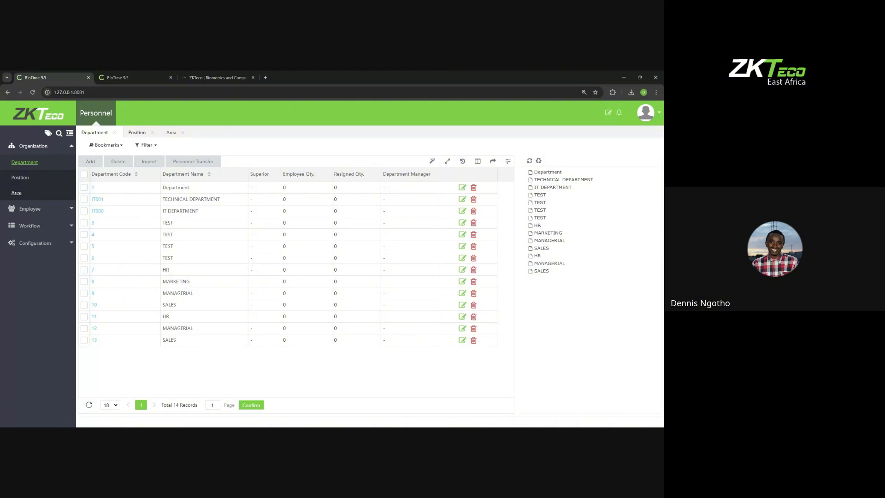
{"action": "left_click", "coordinate": [17, 193]}
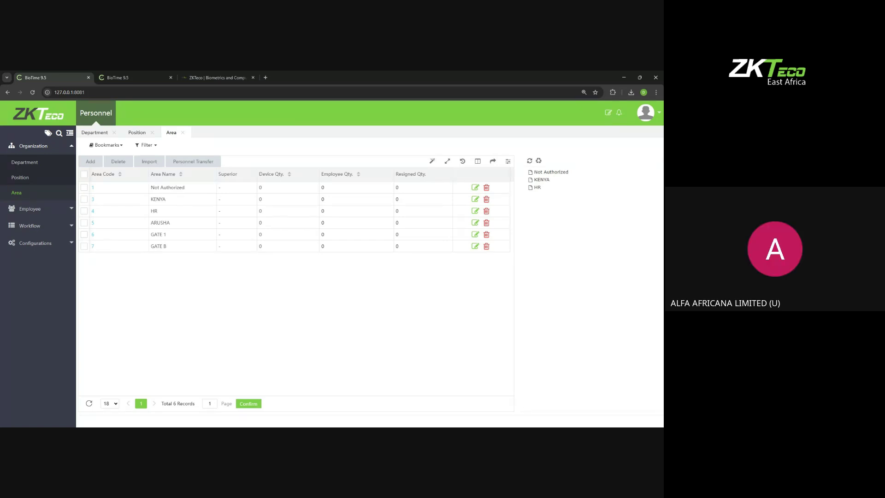
{"action": "left_click", "coordinate": [44, 208]}
Step: Check the empty Employee list, then go back to the six-area Area list
{"action": "left_click", "coordinate": [31, 181]}
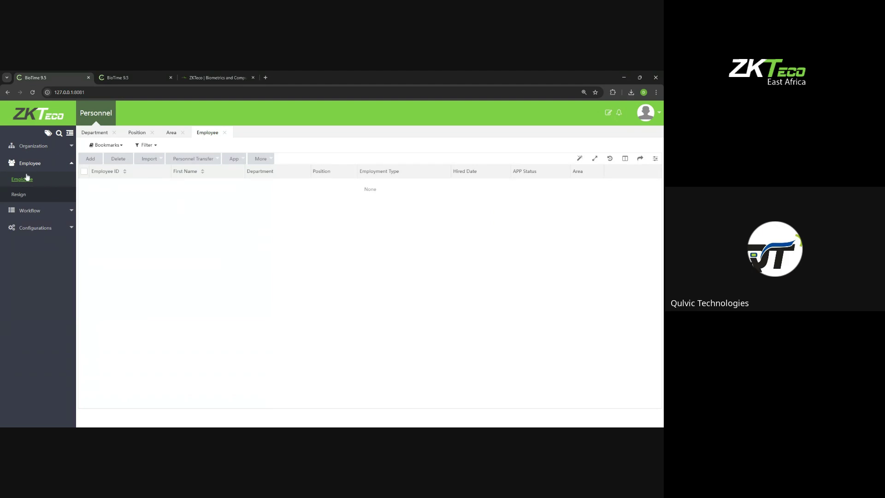
{"action": "left_click", "coordinate": [32, 146]}
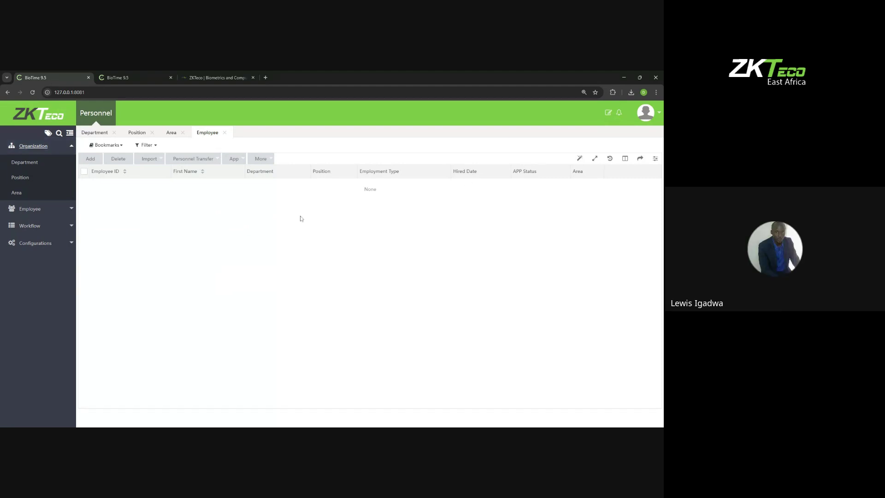
{"action": "left_click", "coordinate": [27, 195]}
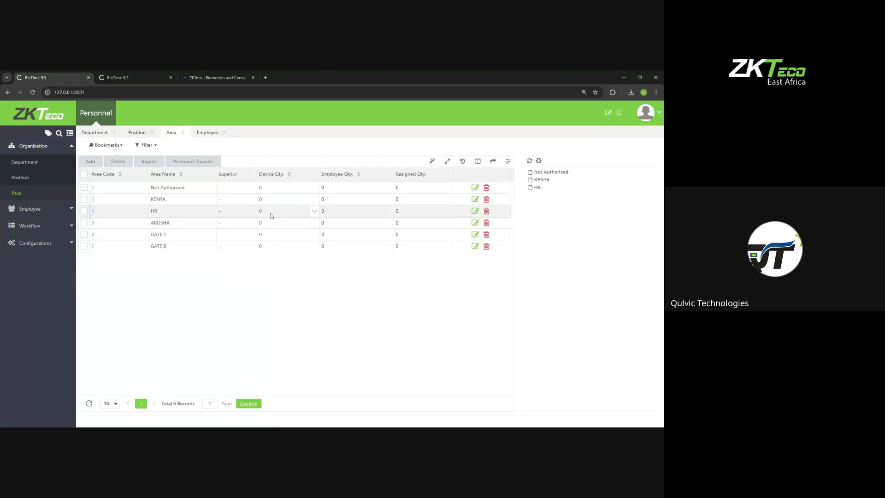
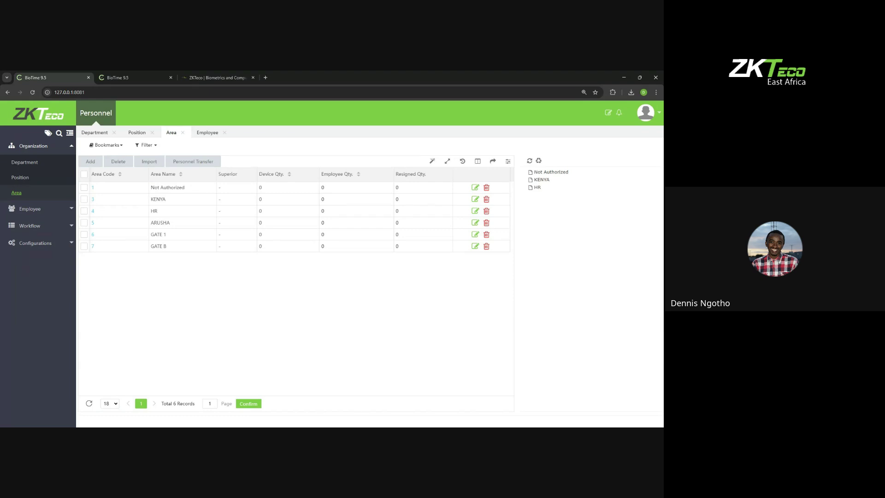
Step: From the empty Employee list, start a new employee with Employee ID 1 prefilled
{"action": "key", "text": "alt+Tab"}
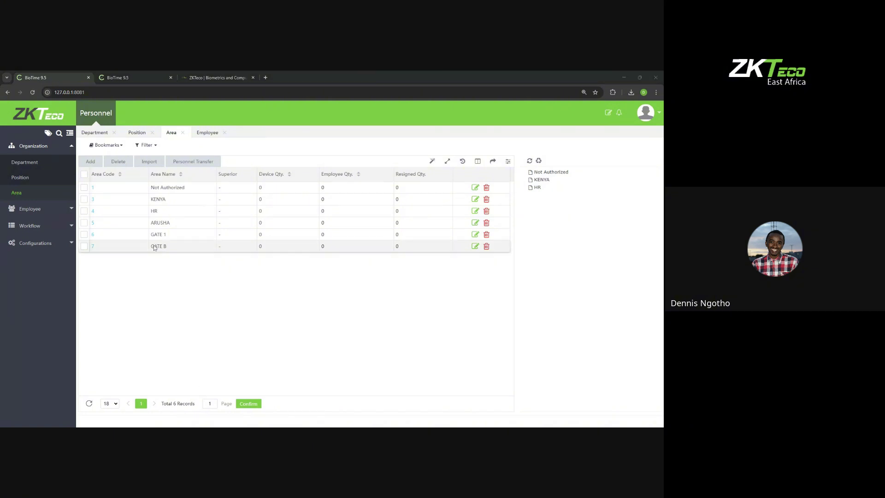
{"action": "left_click", "coordinate": [59, 210]}
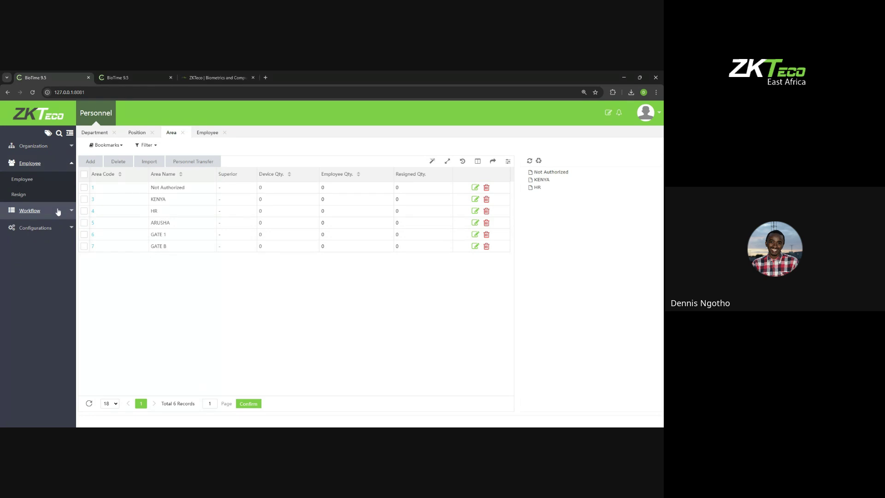
{"action": "left_click", "coordinate": [31, 182]}
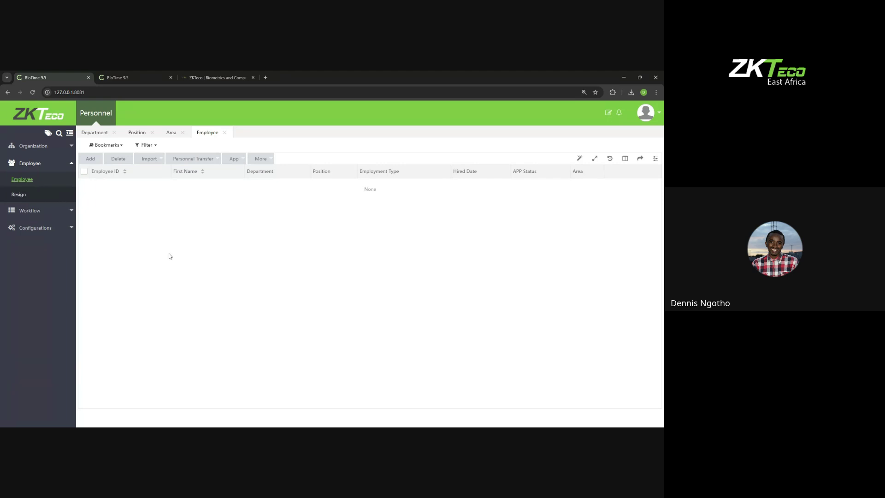
{"action": "left_click", "coordinate": [91, 160]}
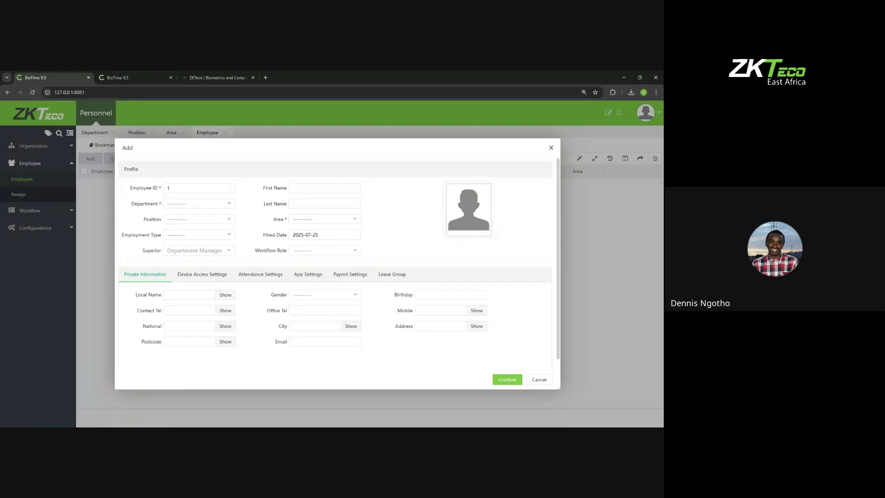
Step: Assign IT DEPARTMENT and the technical support position, and enter the employee's first and last name
{"action": "left_click", "coordinate": [183, 205]}
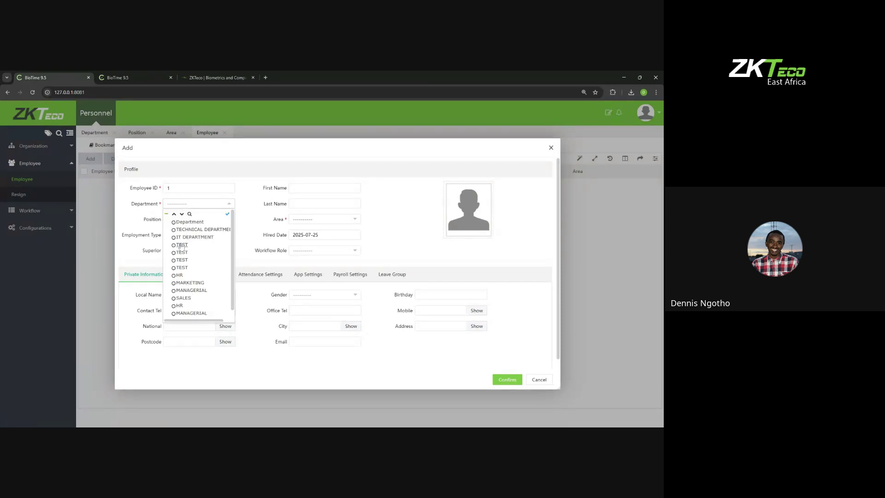
{"action": "left_click", "coordinate": [188, 237]}
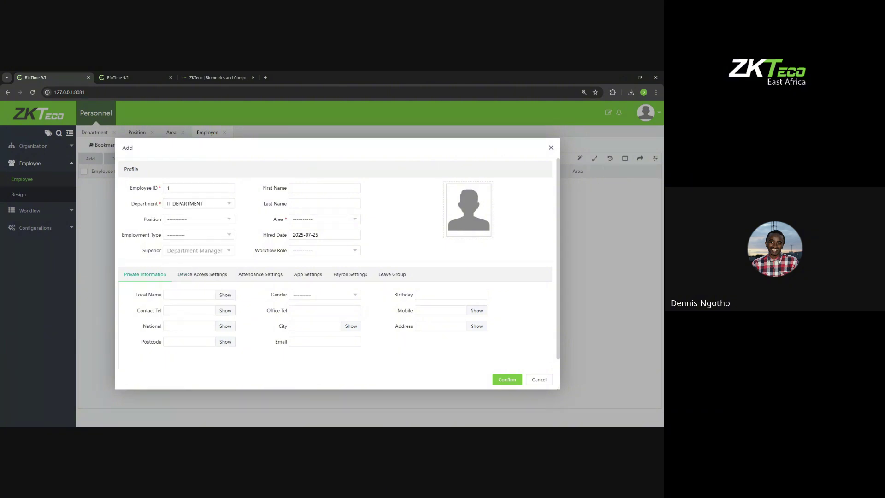
{"action": "left_click", "coordinate": [176, 221]}
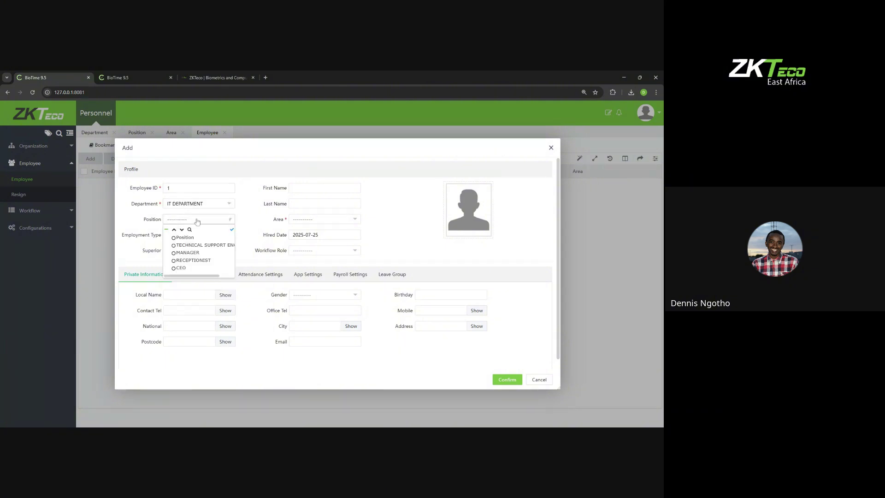
{"action": "left_click", "coordinate": [196, 246]}
{"action": "left_click", "coordinate": [290, 189]}
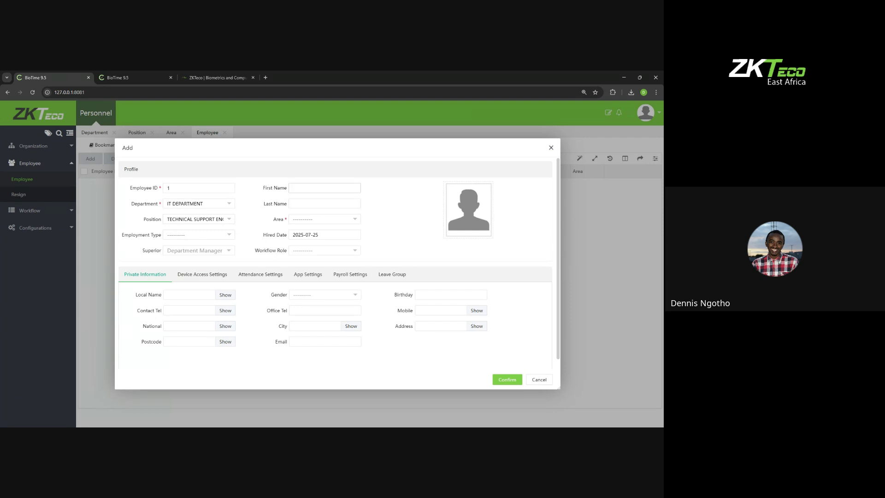
{"action": "left_click", "coordinate": [329, 204]}
Step: Set the employee's area to KENYA only, after briefly ticking HR and ARUSHA
{"action": "left_click", "coordinate": [321, 220]}
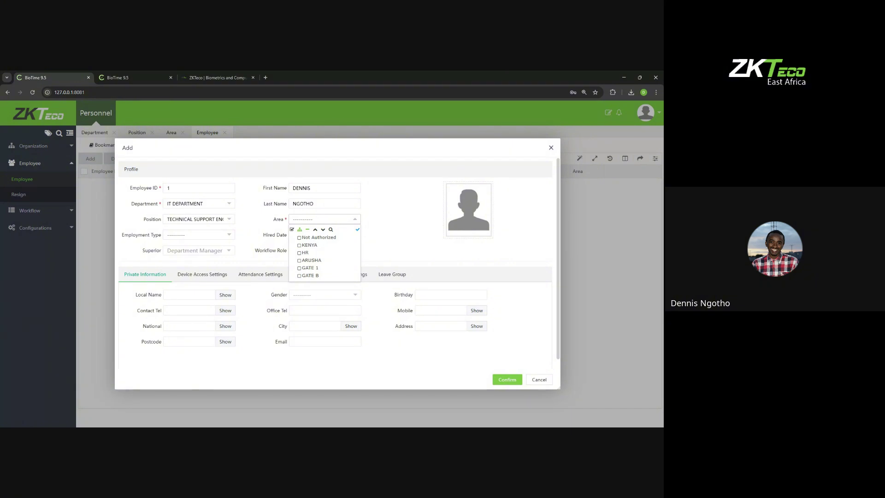
{"action": "left_click", "coordinate": [302, 246]}
{"action": "left_click", "coordinate": [300, 252]}
{"action": "left_click", "coordinate": [300, 261]}
{"action": "left_click", "coordinate": [300, 252]}
{"action": "left_click", "coordinate": [300, 245]}
{"action": "left_click", "coordinate": [300, 260]}
{"action": "left_click", "coordinate": [300, 245]}
{"action": "left_click", "coordinate": [267, 223]}
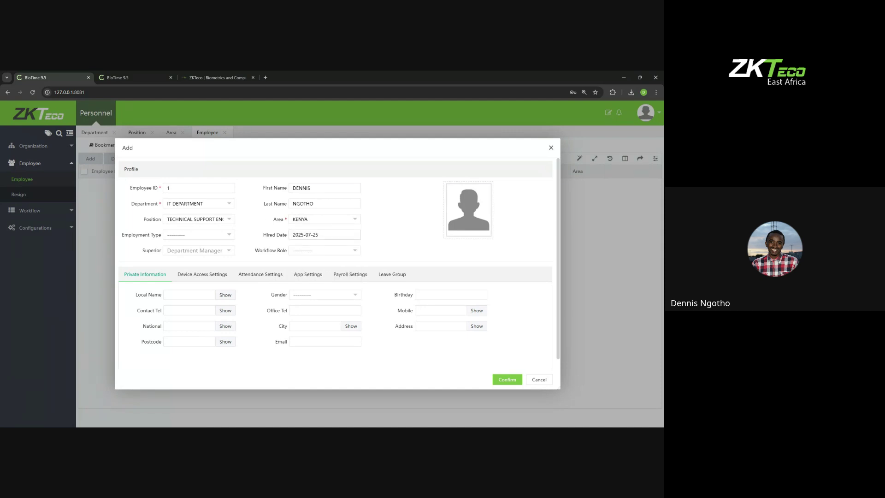
{"action": "left_click", "coordinate": [218, 236]}
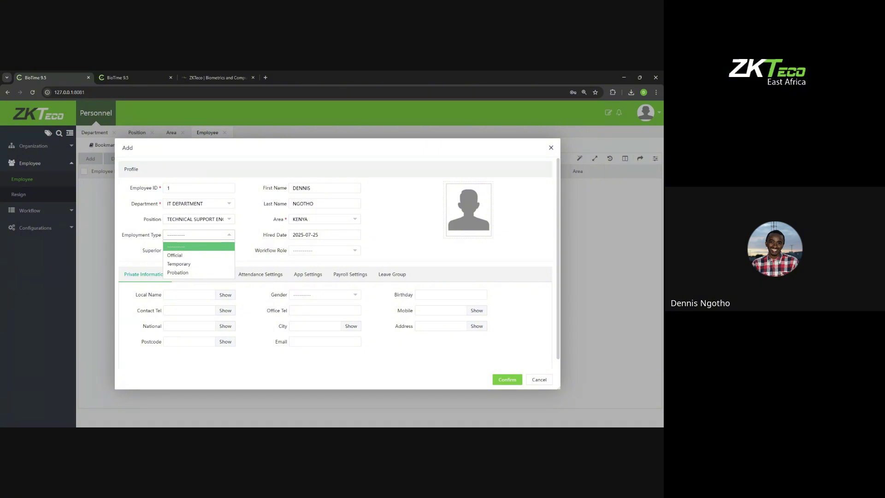
Step: Set the employment type to Probation after trying Official and Temporary
{"action": "left_click", "coordinate": [182, 255]}
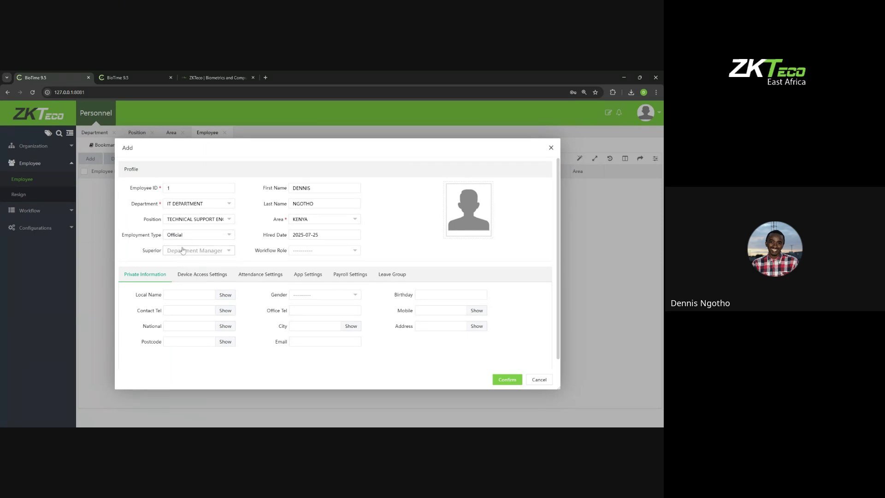
{"action": "left_click", "coordinate": [184, 235]}
{"action": "left_click", "coordinate": [185, 265]}
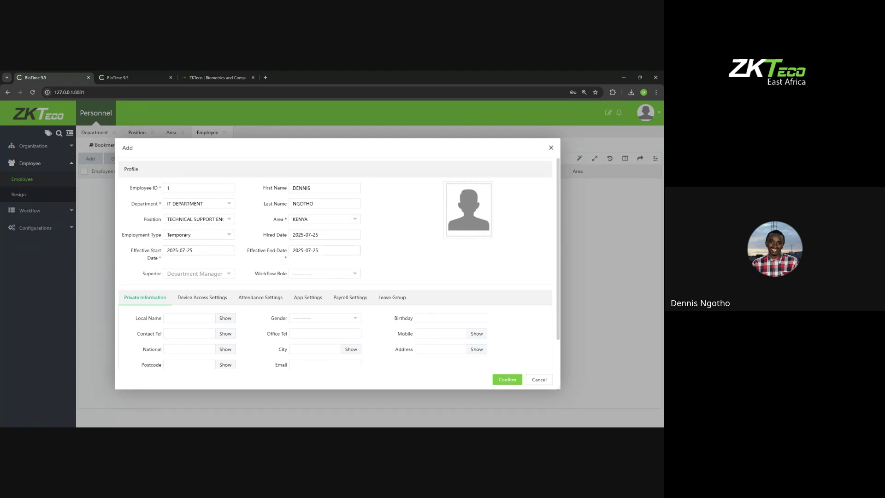
{"action": "left_click", "coordinate": [188, 238]}
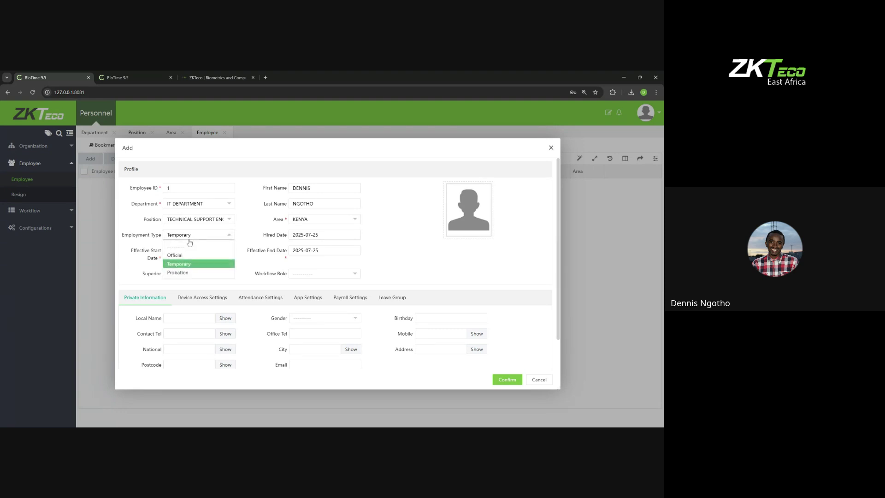
{"action": "left_click", "coordinate": [181, 271]}
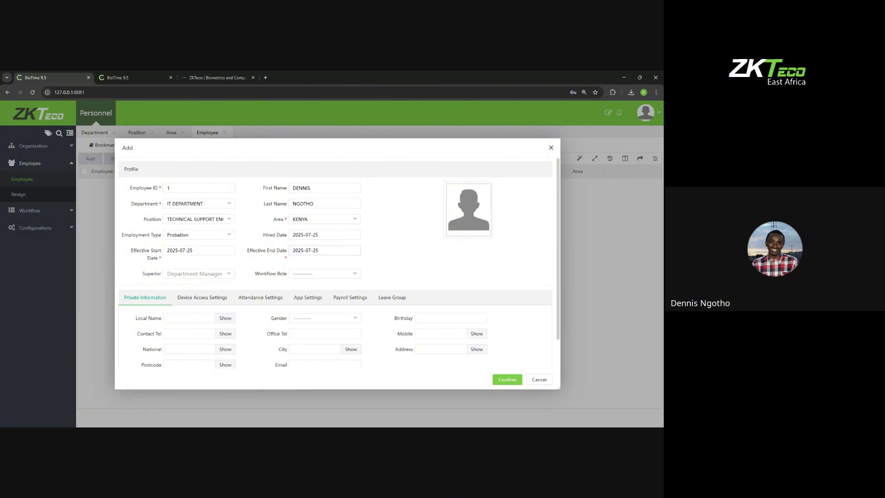
{"action": "left_click", "coordinate": [198, 236]}
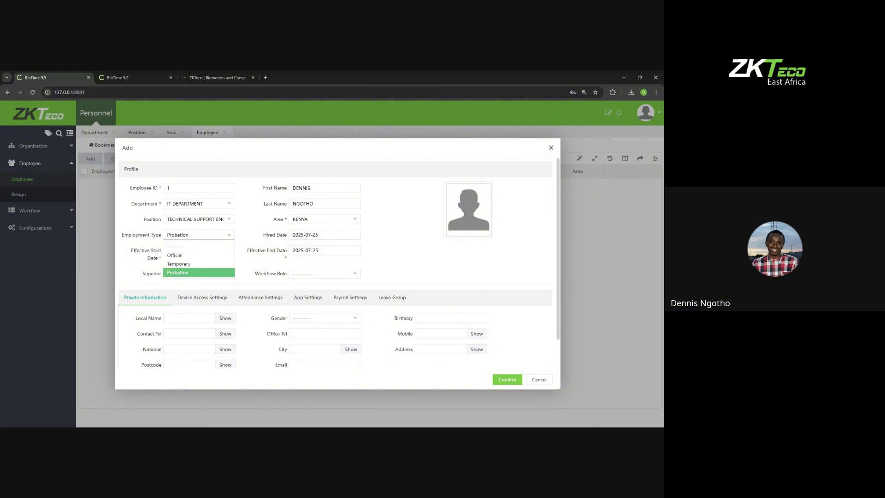
{"action": "left_click", "coordinate": [256, 268]}
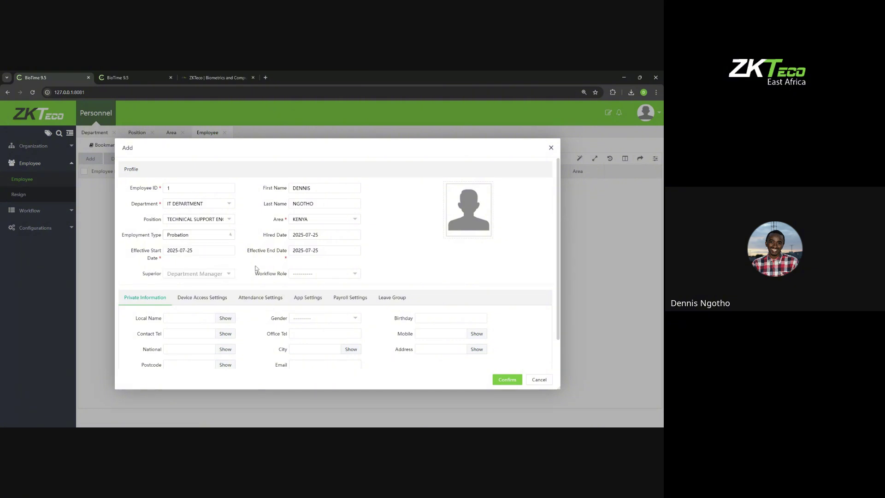
{"action": "left_click", "coordinate": [213, 274]}
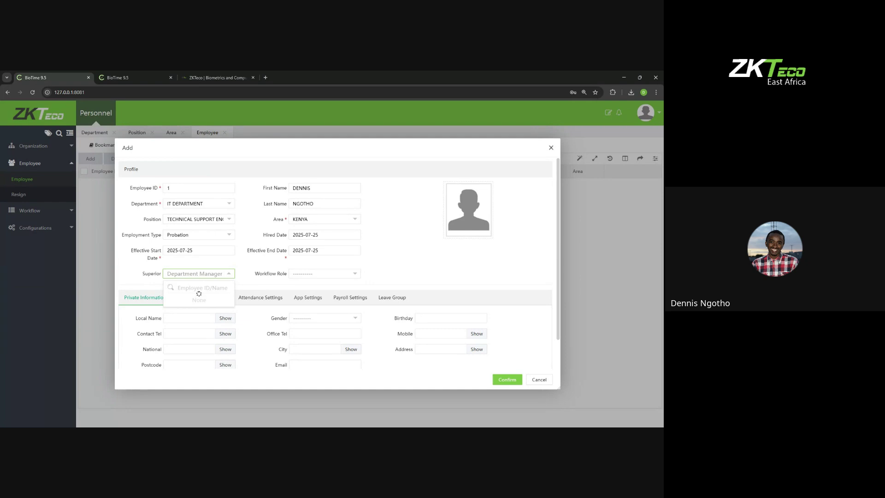
{"action": "type", "text": "12"}
{"action": "key", "text": "BackSpace"}
{"action": "key", "text": "BackSpace"}
{"action": "left_click", "coordinate": [308, 277]}
{"action": "left_click", "coordinate": [308, 277]}
{"action": "left_click", "coordinate": [308, 277]}
{"action": "left_click", "coordinate": [394, 263]}
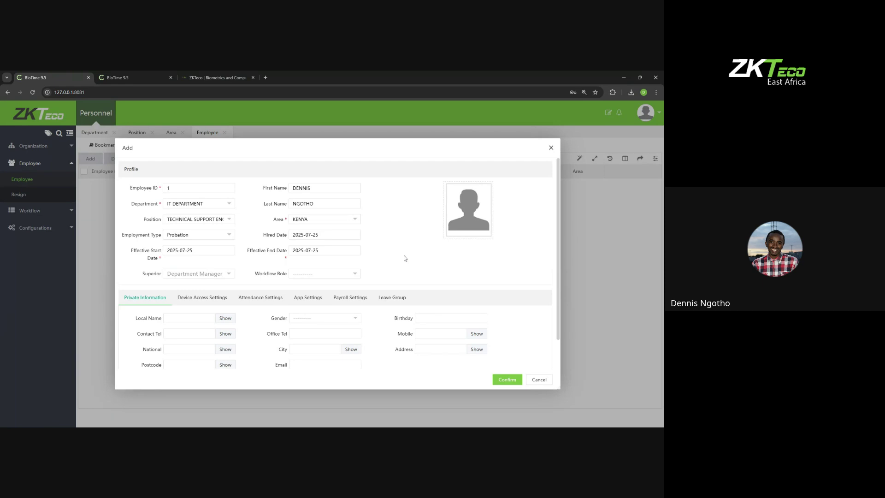
{"action": "left_click_drag", "start_coordinate": [123, 169], "coordinate": [414, 278]}
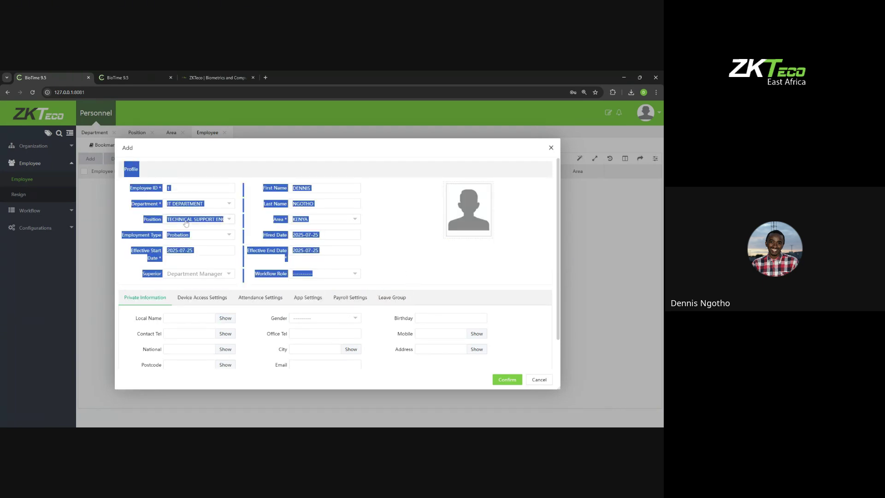
{"action": "left_click", "coordinate": [190, 172]}
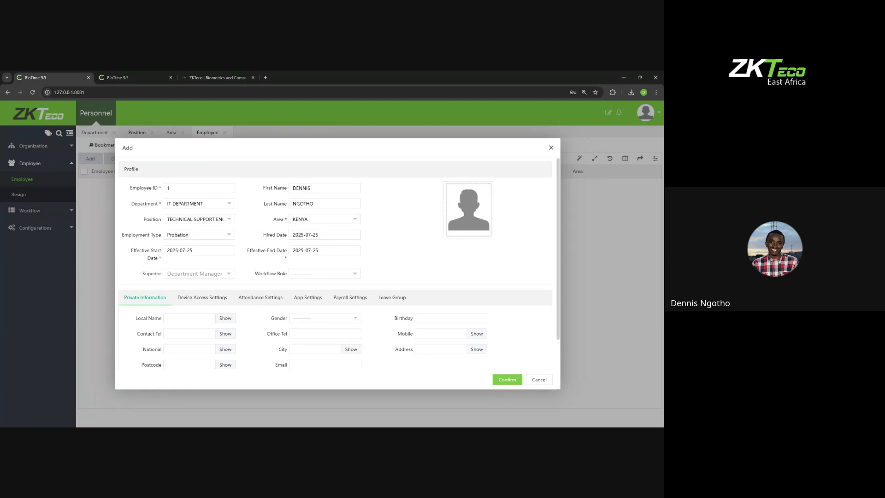
Step: Upload a portrait image as the employee's profile photo
{"action": "left_click", "coordinate": [458, 207]}
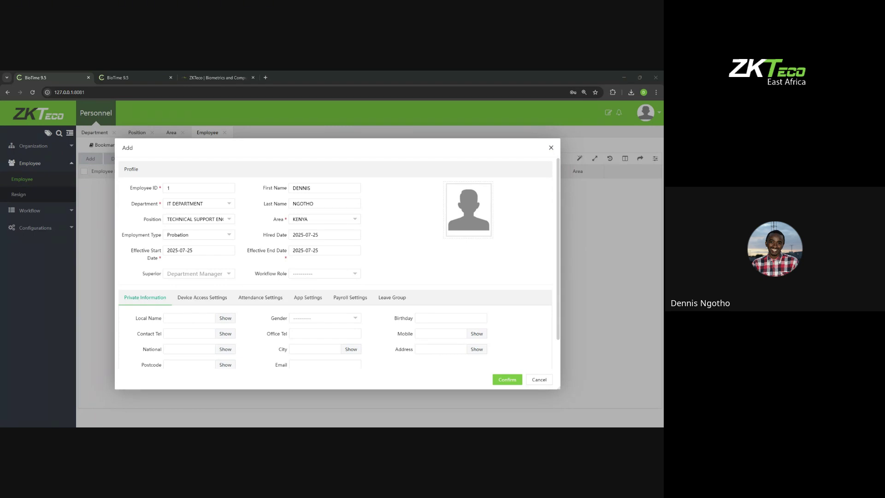
{"action": "left_click", "coordinate": [356, 241]}
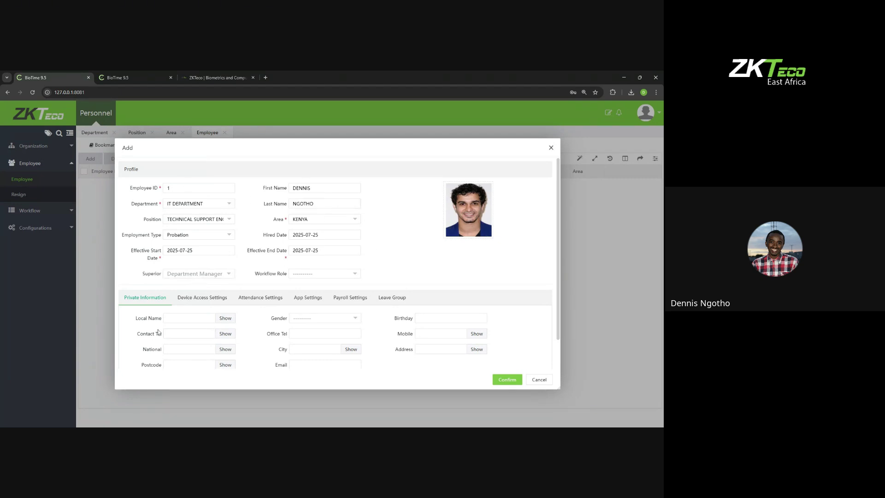
Step: Enter the employee's local name, toggling Show/Hide to check it
{"action": "scroll", "coordinate": [156, 315], "scroll_direction": "down", "scroll_amount": 1}
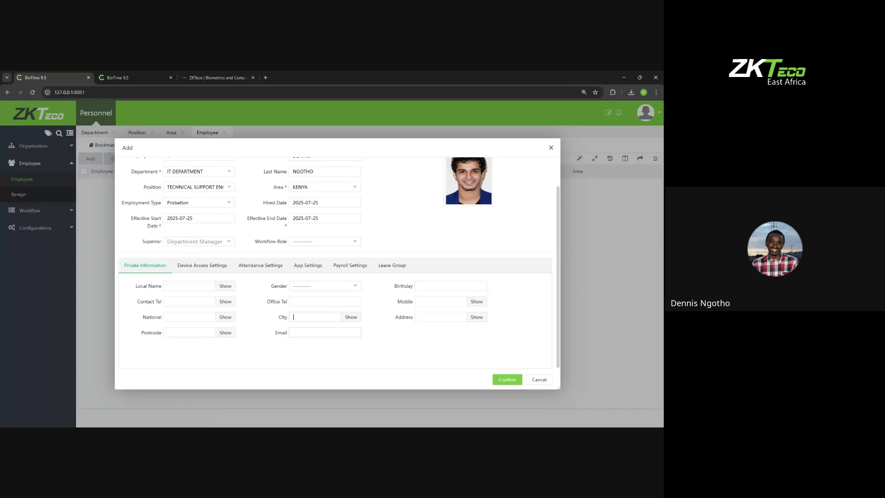
{"action": "left_click", "coordinate": [226, 319]}
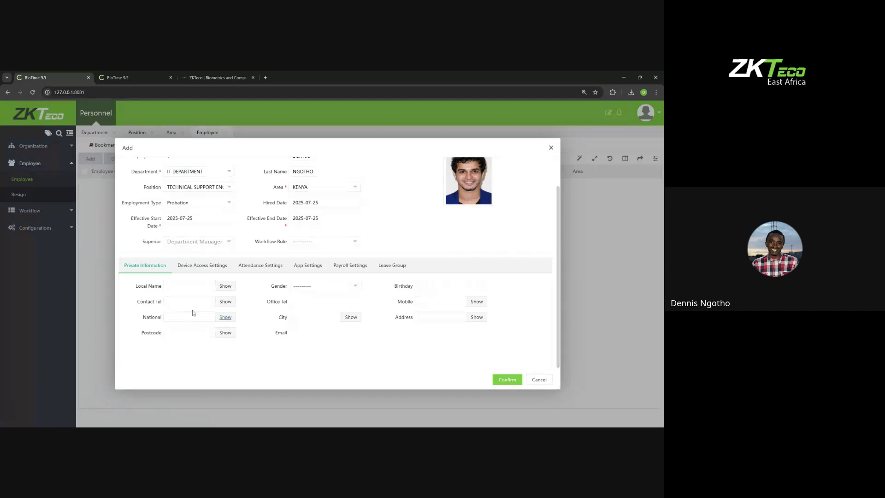
{"action": "left_click", "coordinate": [187, 286]}
{"action": "type", "text": "•••••••"}
{"action": "left_click", "coordinate": [229, 288]}
{"action": "left_click", "coordinate": [228, 289]}
{"action": "left_click", "coordinate": [222, 286]}
{"action": "left_click", "coordinate": [222, 288]}
Step: Look over the Gender and Birthday fields, then move to Device Access Settings
{"action": "left_click", "coordinate": [308, 291]}
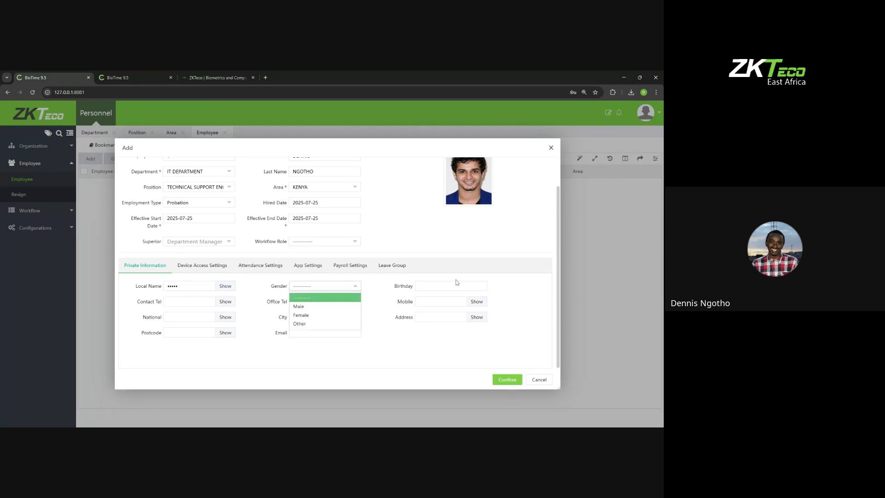
{"action": "left_click", "coordinate": [442, 286]}
{"action": "left_click", "coordinate": [417, 302]}
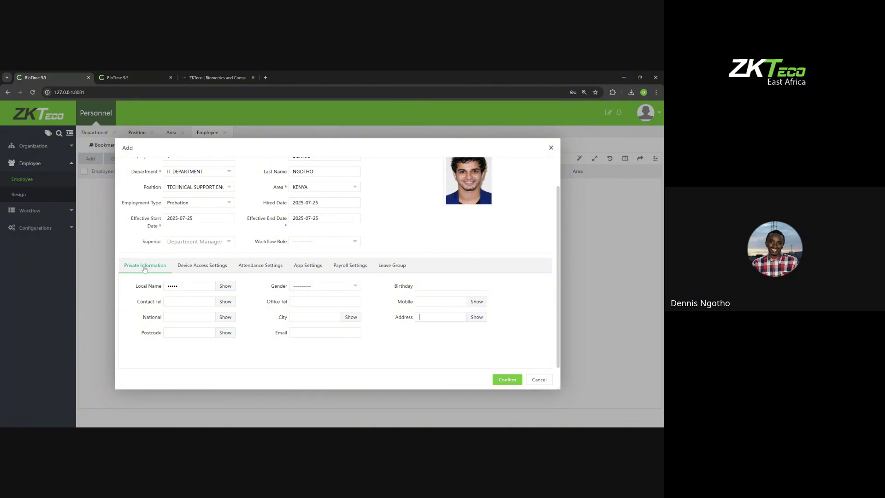
{"action": "left_click", "coordinate": [193, 268]}
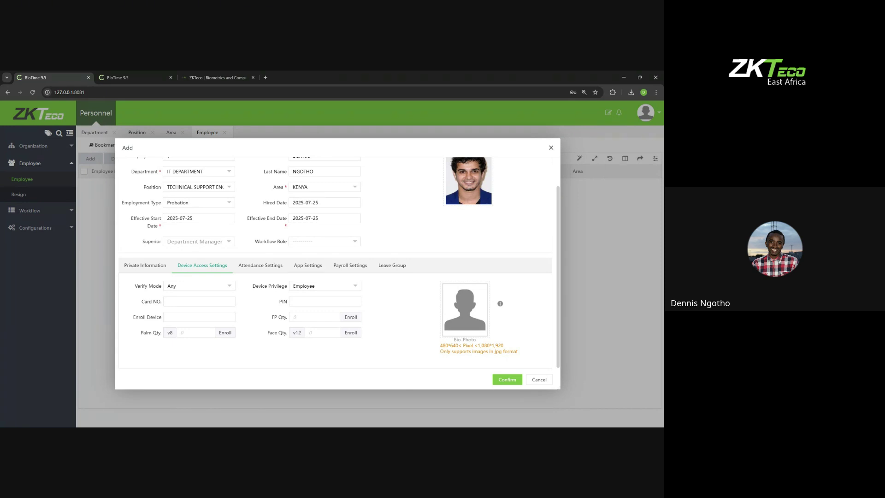
Step: Keep verify mode Any and device privilege Employee, after briefly trying User Defined
{"action": "left_click", "coordinate": [192, 289]}
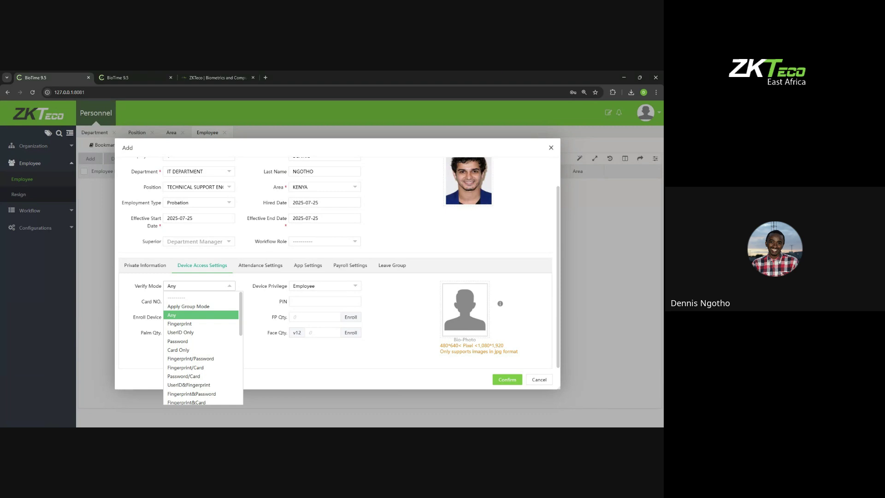
{"action": "left_click", "coordinate": [146, 288]}
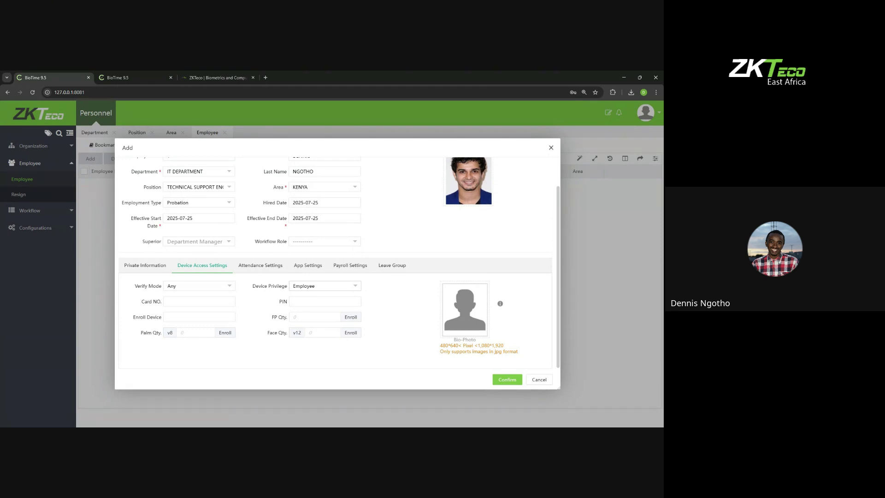
{"action": "left_click", "coordinate": [296, 289]}
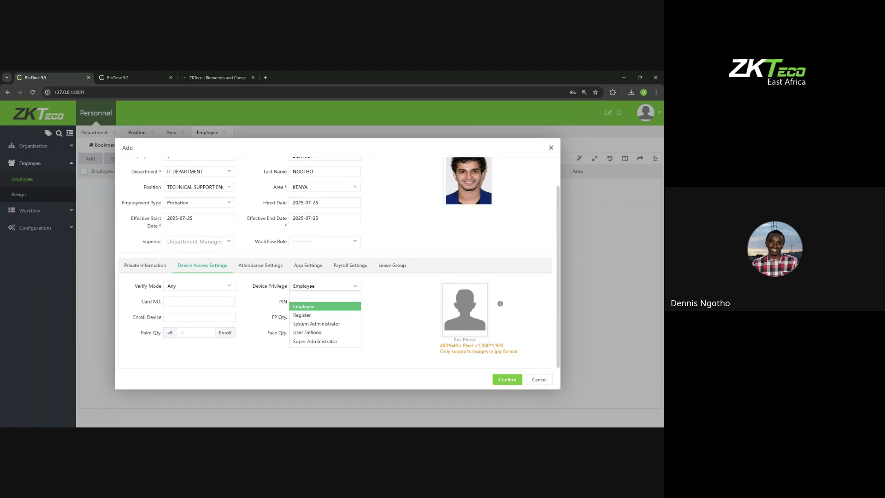
{"action": "left_click", "coordinate": [317, 333]}
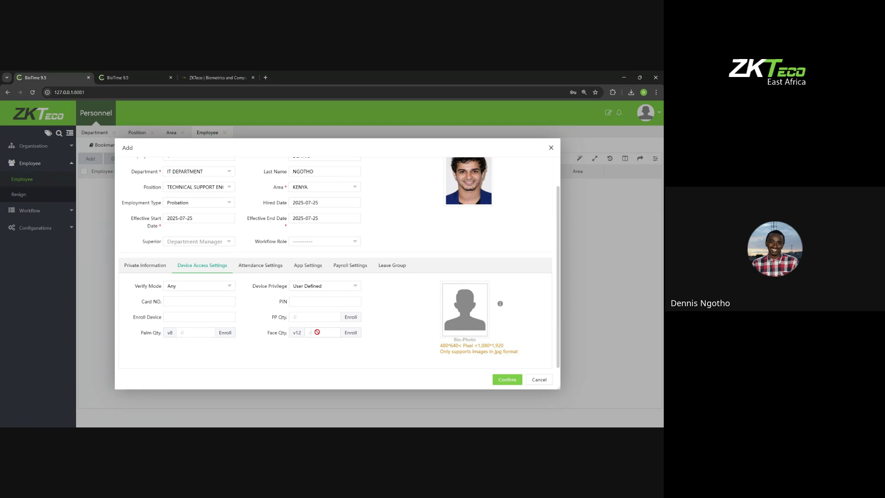
{"action": "left_click", "coordinate": [328, 289]}
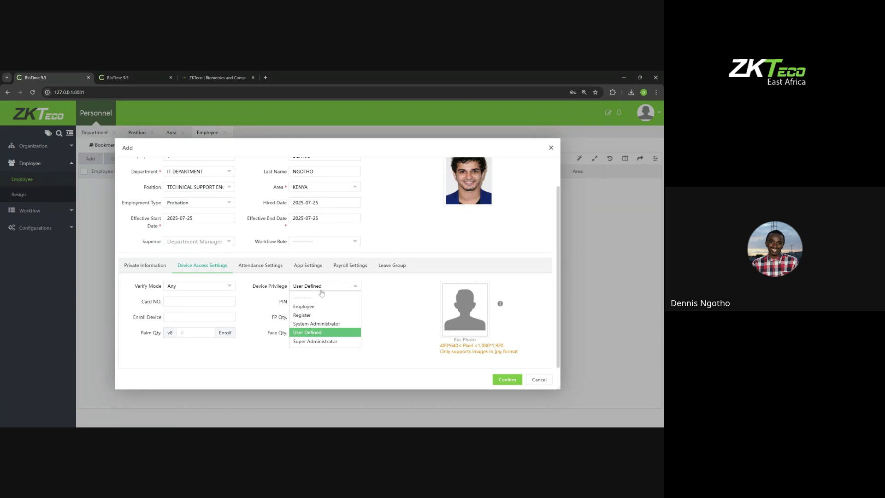
{"action": "left_click", "coordinate": [310, 307]}
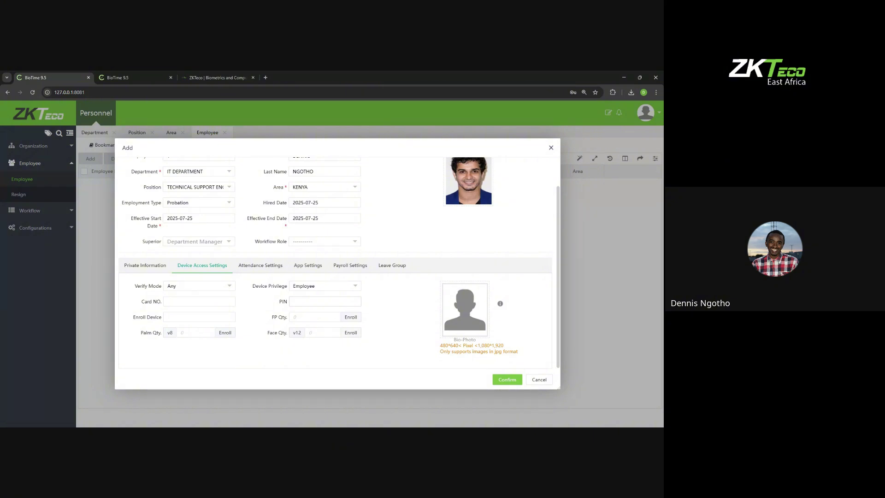
{"action": "left_click", "coordinate": [307, 289]}
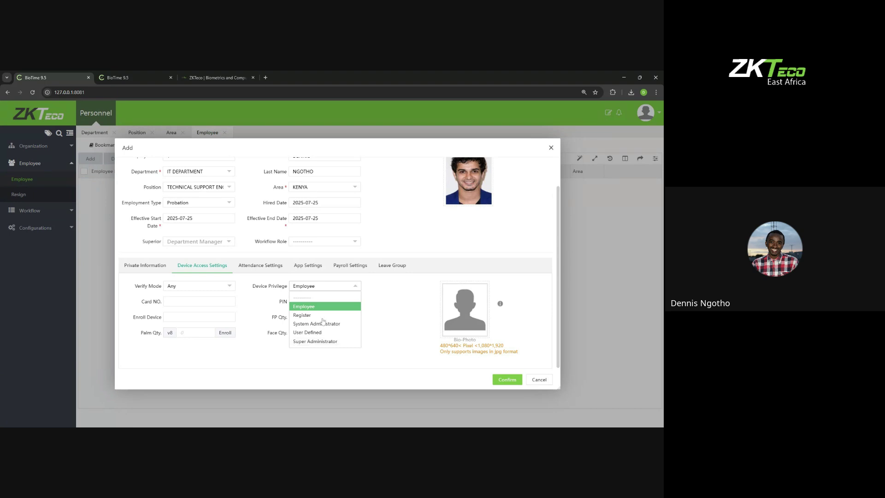
{"action": "left_click", "coordinate": [398, 300]}
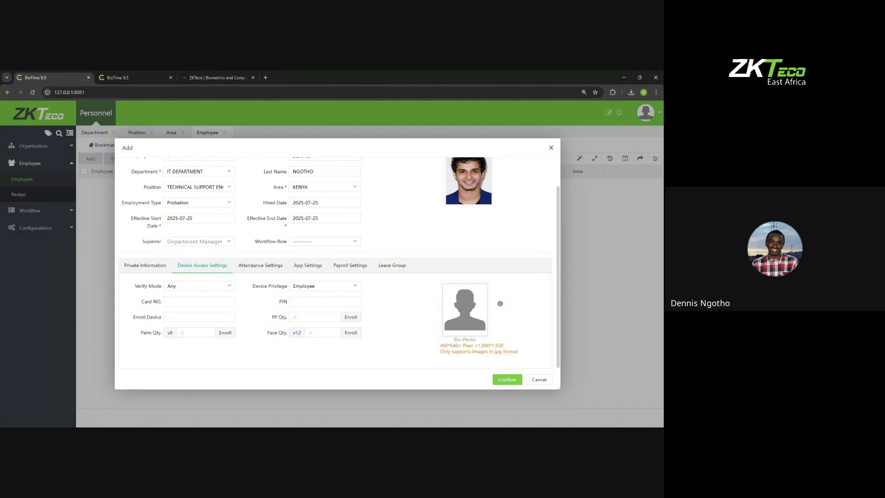
Step: Open and cancel fingerprint, face and palm enrollment, leaving no biometrics registered
{"action": "left_click", "coordinate": [352, 317]}
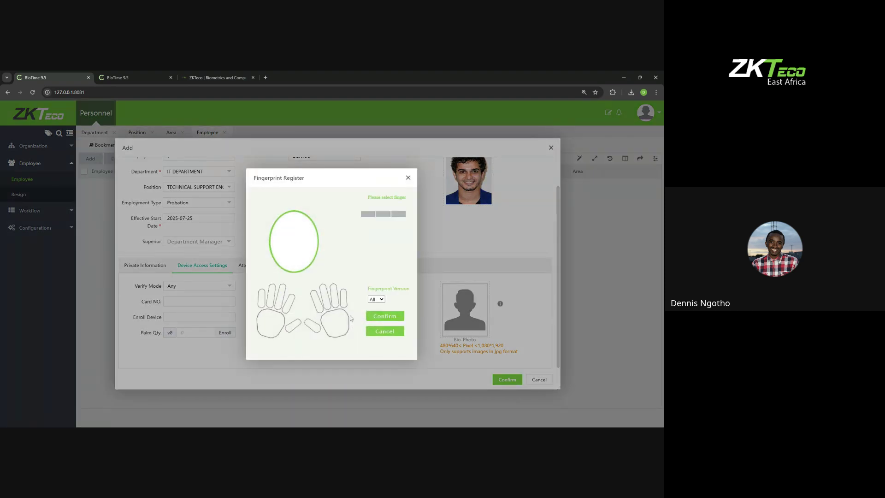
{"action": "left_click", "coordinate": [408, 178]}
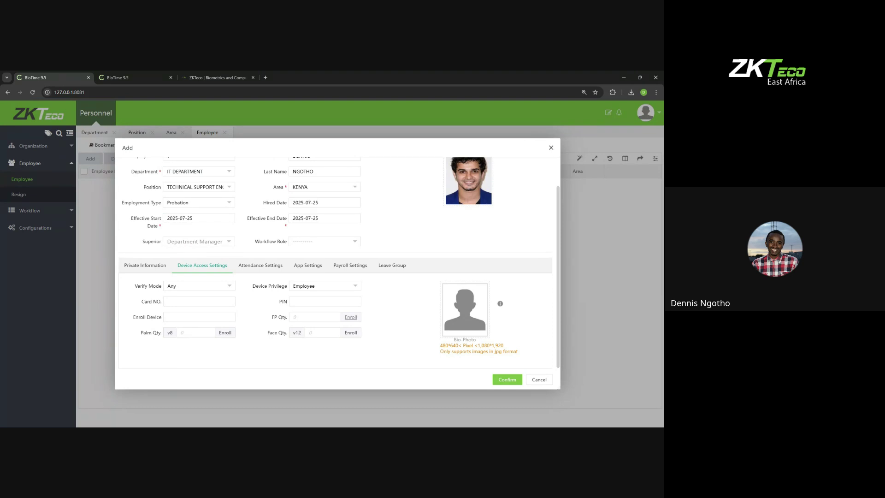
{"action": "left_click", "coordinate": [351, 319]}
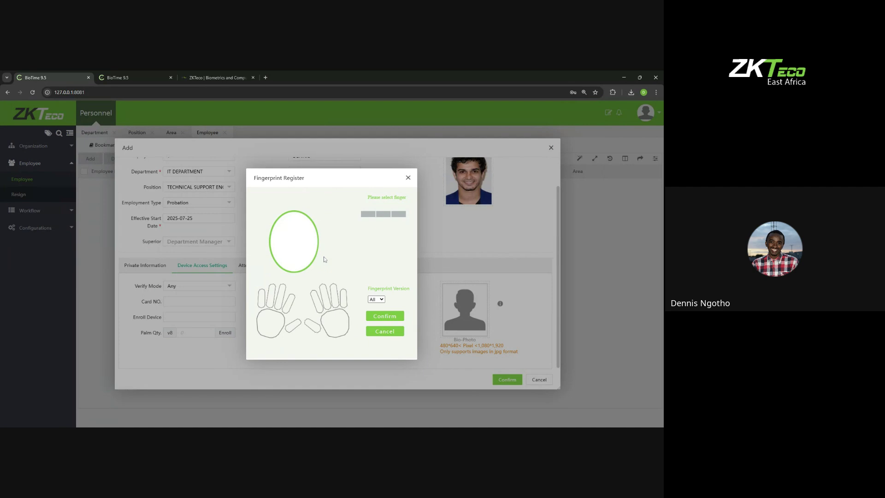
{"action": "left_click", "coordinate": [407, 179]}
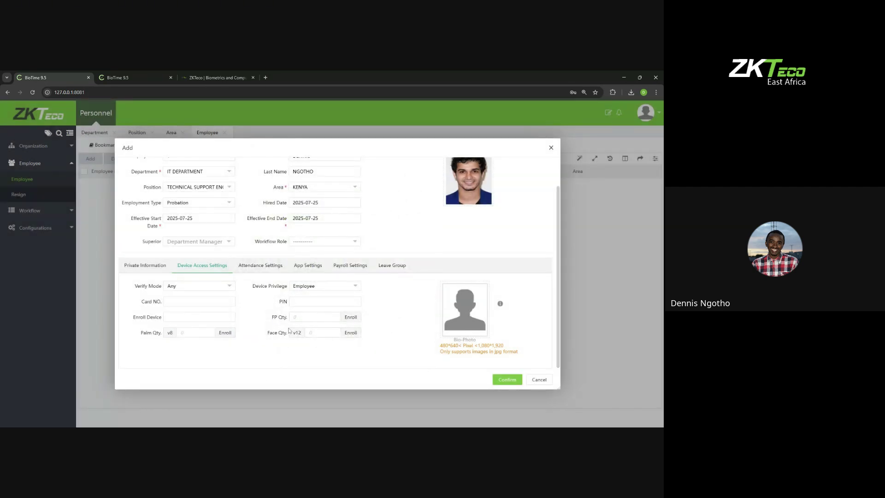
{"action": "left_click", "coordinate": [351, 332]}
{"action": "left_click", "coordinate": [226, 333]}
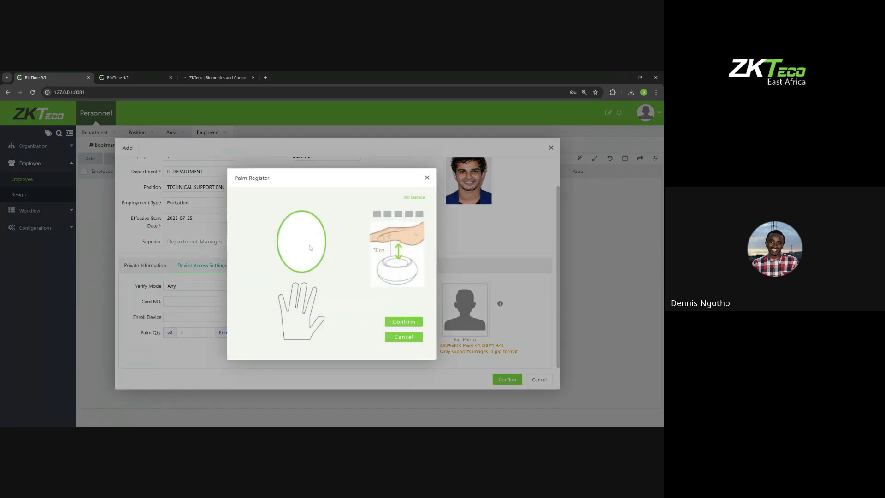
{"action": "left_click", "coordinate": [427, 178]}
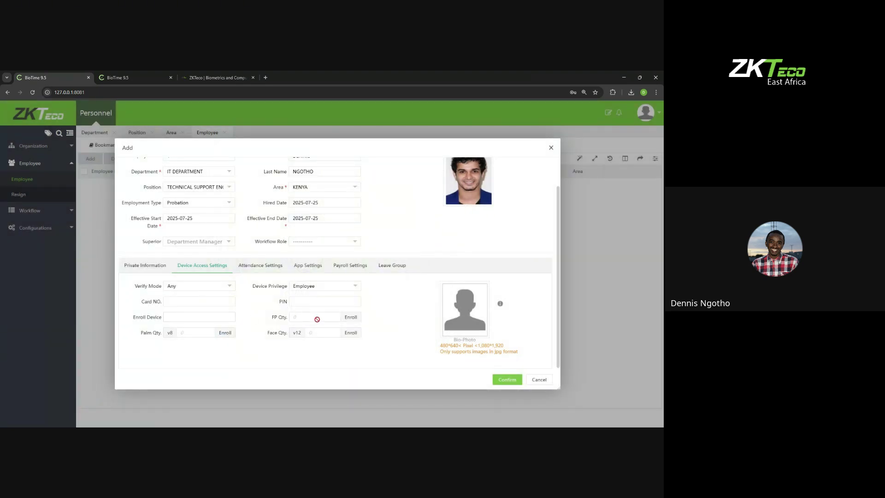
{"action": "left_click", "coordinate": [272, 269]}
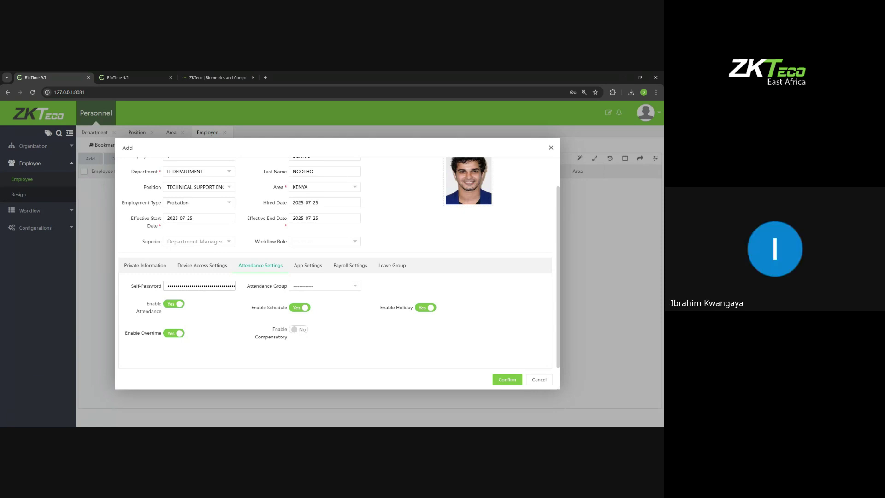
Step: Log the second BioTime session out to the Self-Service sign-in page, then return to the first tab
{"action": "left_click", "coordinate": [115, 78]}
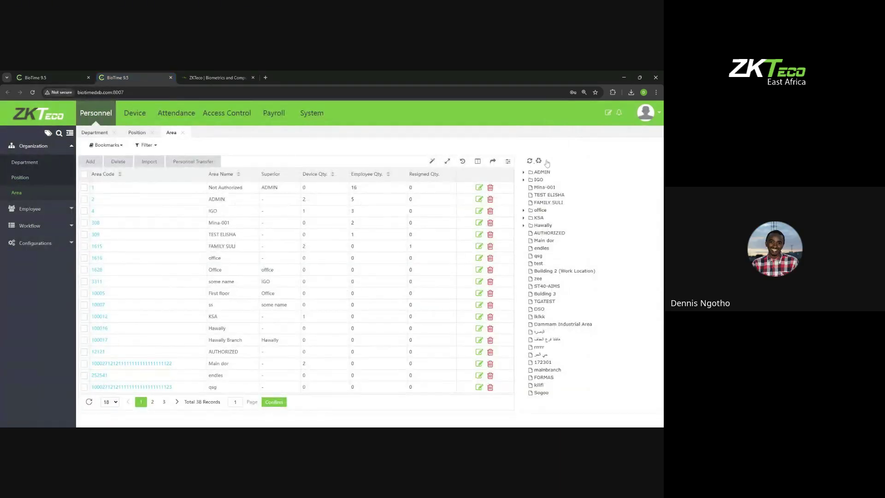
{"action": "left_click", "coordinate": [645, 112]}
{"action": "left_click", "coordinate": [626, 243]}
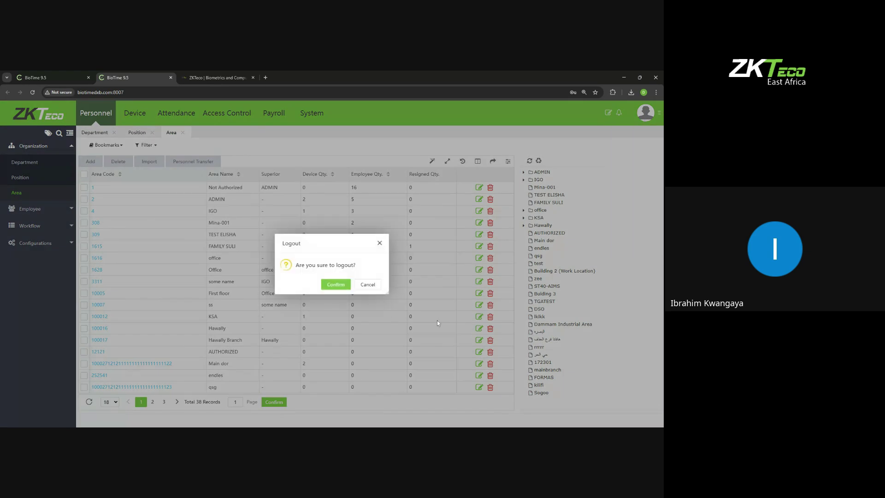
{"action": "left_click", "coordinate": [341, 284]}
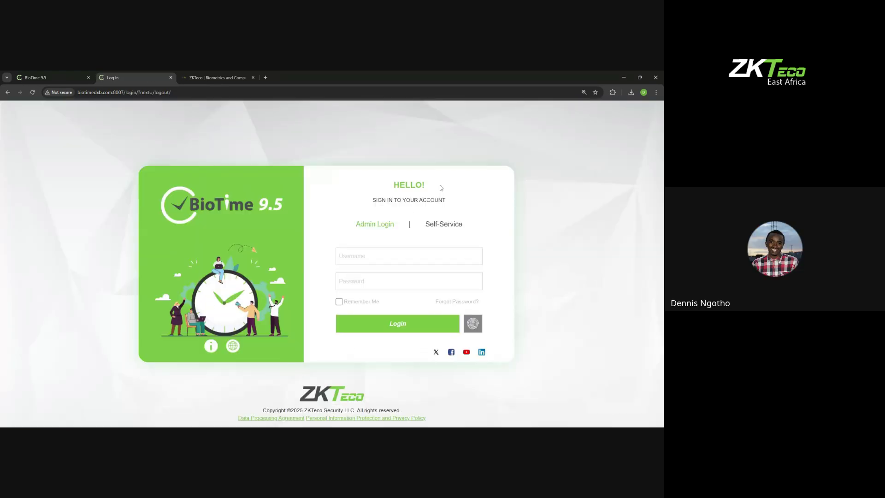
{"action": "left_click", "coordinate": [458, 225]}
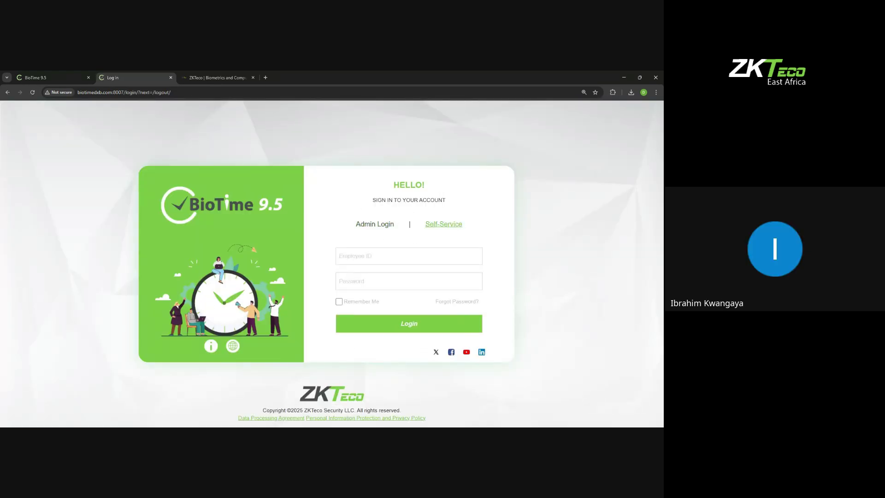
{"action": "left_click", "coordinate": [37, 78]}
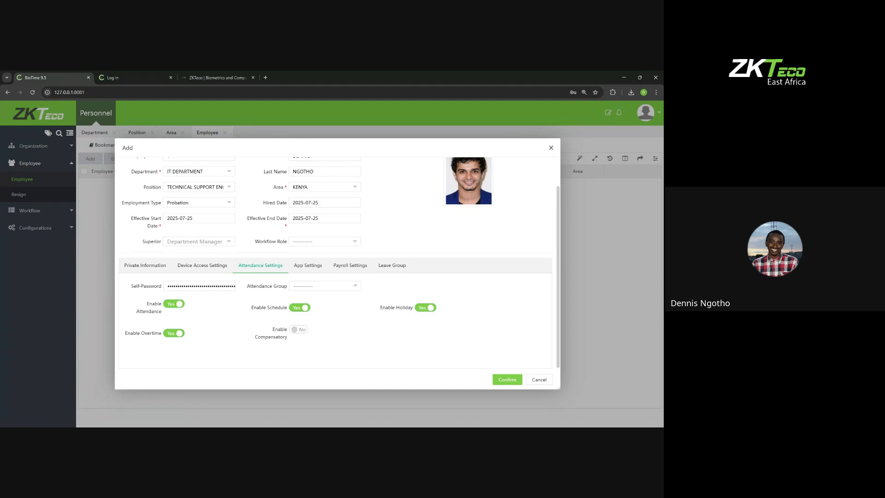
Step: Toggle attendance, overtime, schedule and holiday off and back on, leaving all enabled
{"action": "left_click", "coordinate": [173, 306]}
{"action": "left_click", "coordinate": [173, 305]}
{"action": "left_click", "coordinate": [174, 333]}
{"action": "left_click", "coordinate": [175, 337]}
{"action": "left_click", "coordinate": [303, 310]}
{"action": "left_click", "coordinate": [301, 308]}
{"action": "left_click", "coordinate": [428, 310]}
{"action": "left_click", "coordinate": [427, 309]}
Step: Try compensatory time, leave it off, and review the Attendance Group choices
{"action": "left_click", "coordinate": [293, 329]}
{"action": "left_click", "coordinate": [297, 329]}
{"action": "left_click", "coordinate": [316, 287]}
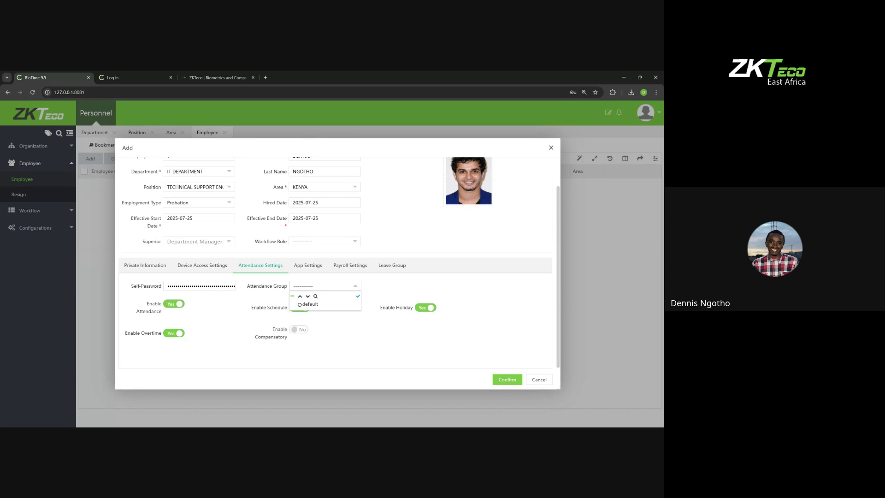
{"action": "left_click", "coordinate": [301, 266]}
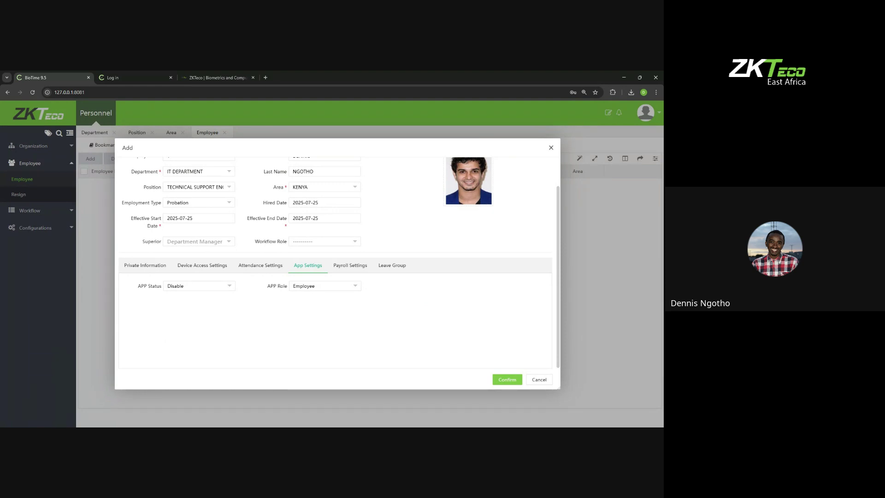
Step: Set APP Status to Enable and APP Role to Administrator
{"action": "left_click", "coordinate": [207, 287]}
{"action": "left_click", "coordinate": [176, 306]}
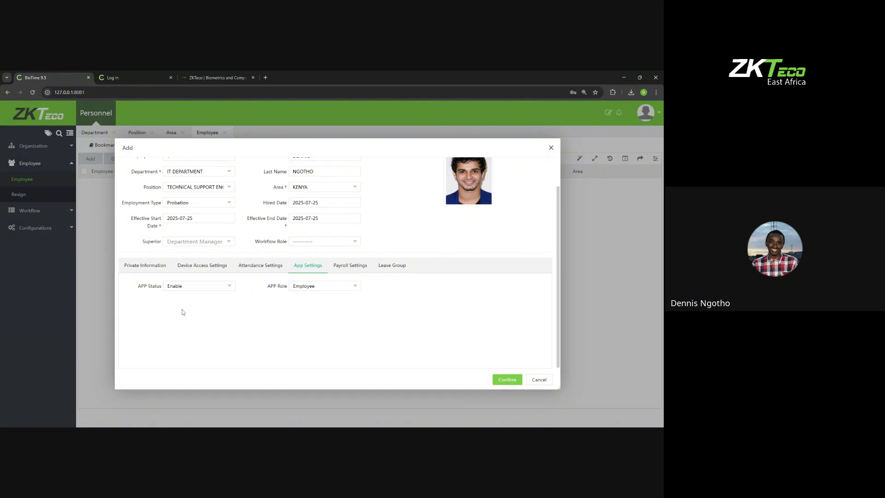
{"action": "left_click", "coordinate": [298, 287]}
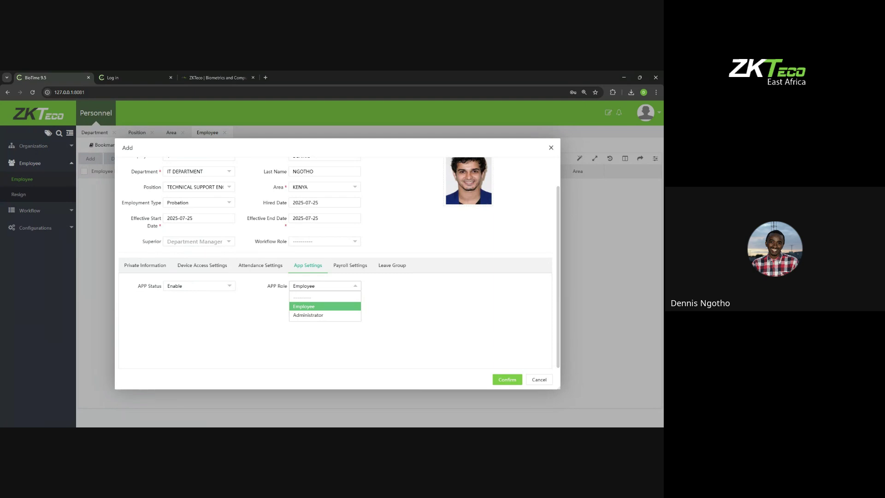
{"action": "left_click", "coordinate": [303, 308]}
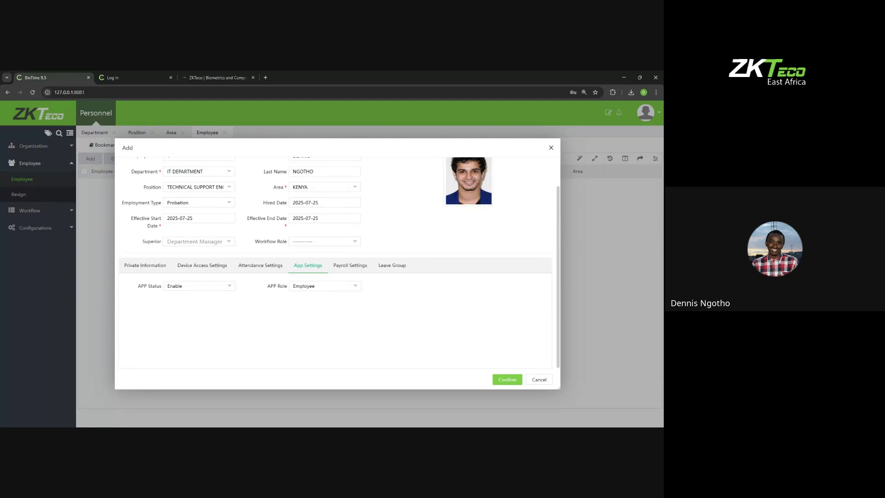
{"action": "left_click", "coordinate": [310, 289]}
{"action": "left_click", "coordinate": [307, 318]}
{"action": "left_click", "coordinate": [348, 270]}
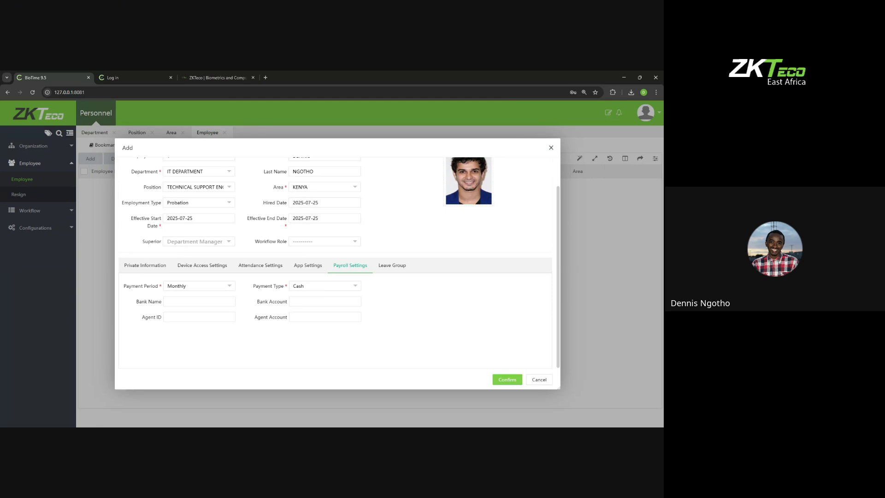
Step: Switch the Add employee form to the Leave Group settings, which have no group assigned
{"action": "left_click", "coordinate": [398, 267]}
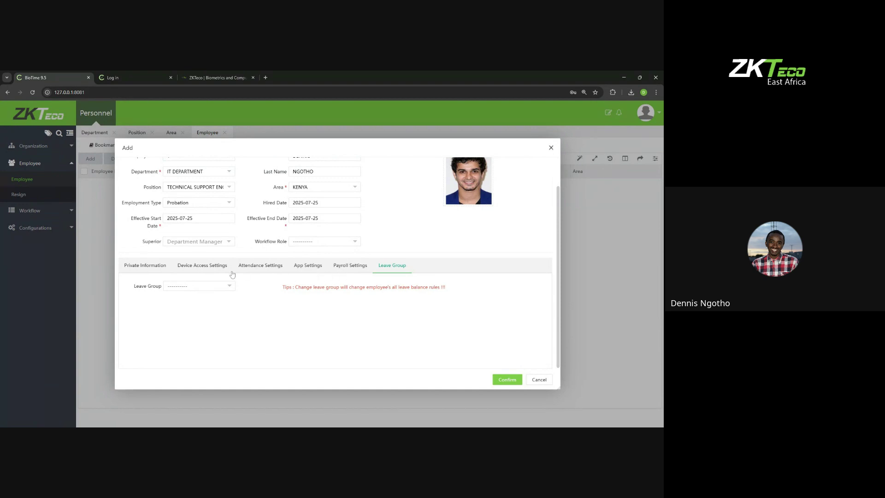
Step: Review IT DEPARTMENT, KENYA area and Probation, then return to the empty Private Information fields
{"action": "scroll", "coordinate": [243, 257], "scroll_direction": "up", "scroll_amount": 2}
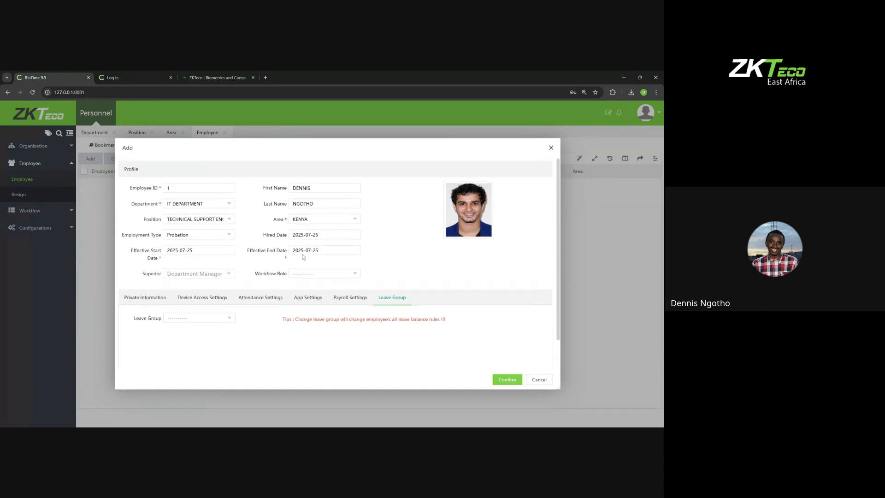
{"action": "scroll", "coordinate": [243, 313], "scroll_direction": "down", "scroll_amount": 2}
{"action": "left_click", "coordinate": [145, 269]}
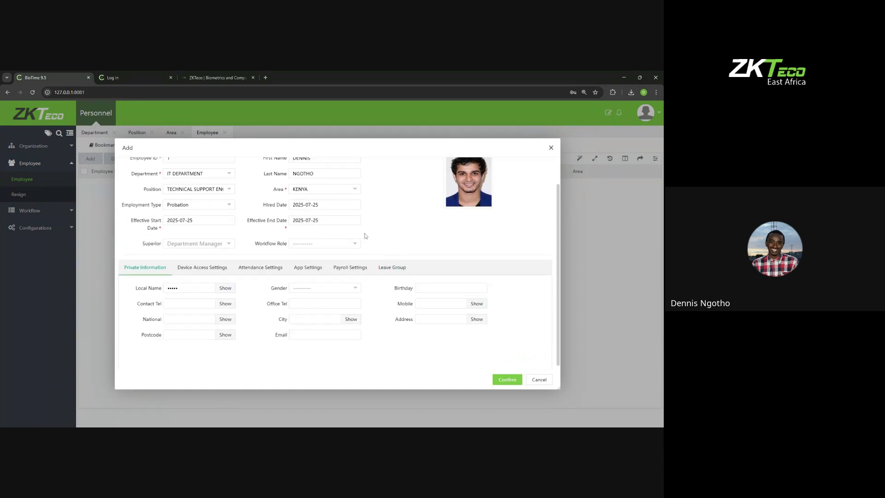
{"action": "scroll", "coordinate": [199, 226], "scroll_direction": "up", "scroll_amount": 1}
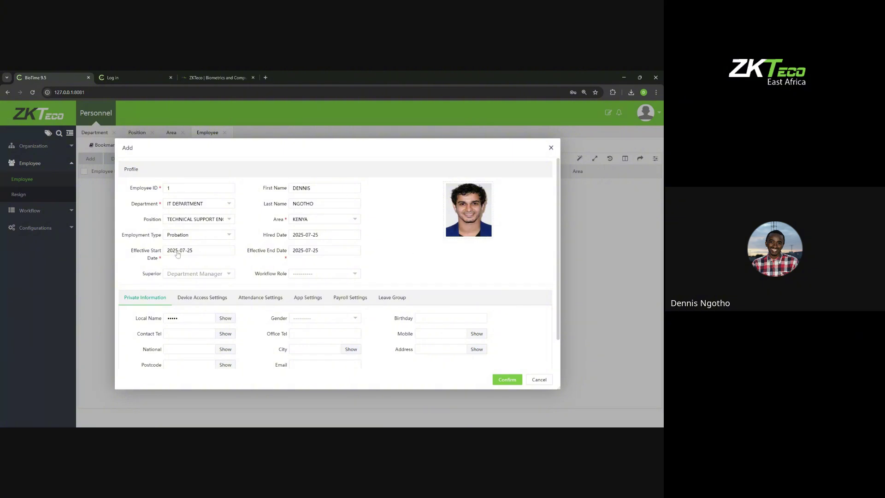
{"action": "scroll", "coordinate": [208, 274], "scroll_direction": "down", "scroll_amount": 1}
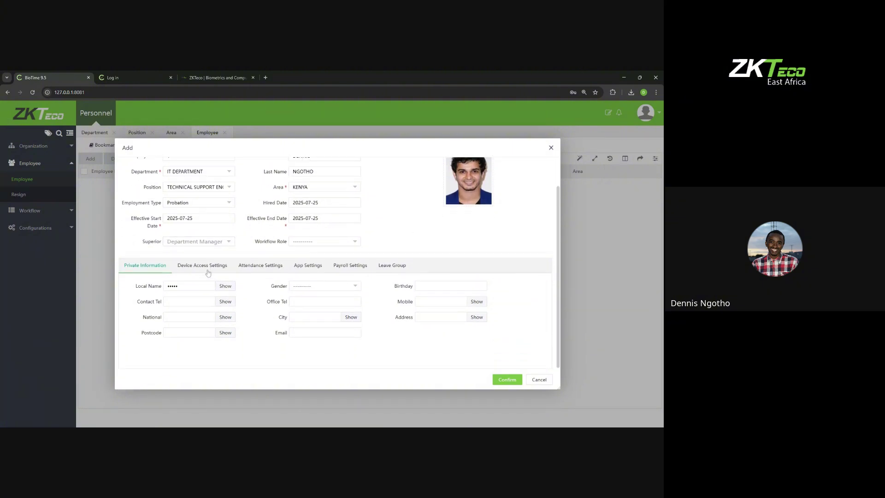
{"action": "scroll", "coordinate": [207, 273], "scroll_direction": "up", "scroll_amount": 1}
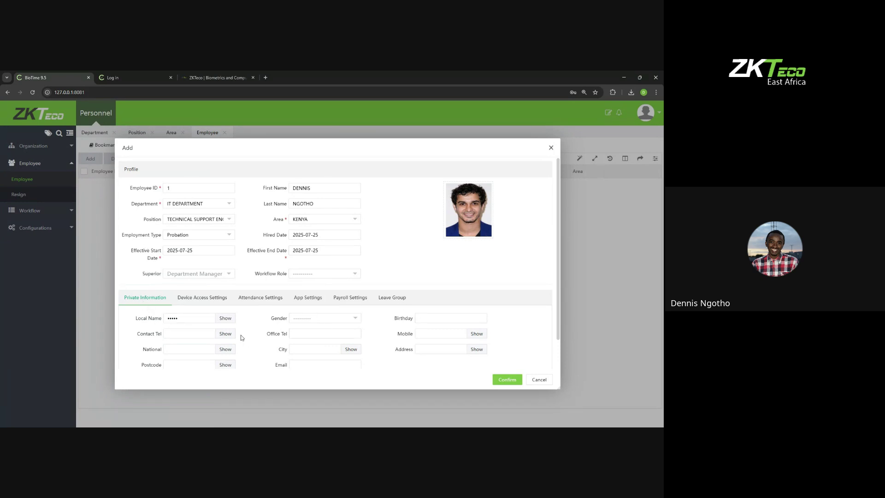
{"action": "scroll", "coordinate": [228, 335], "scroll_direction": "down", "scroll_amount": 1}
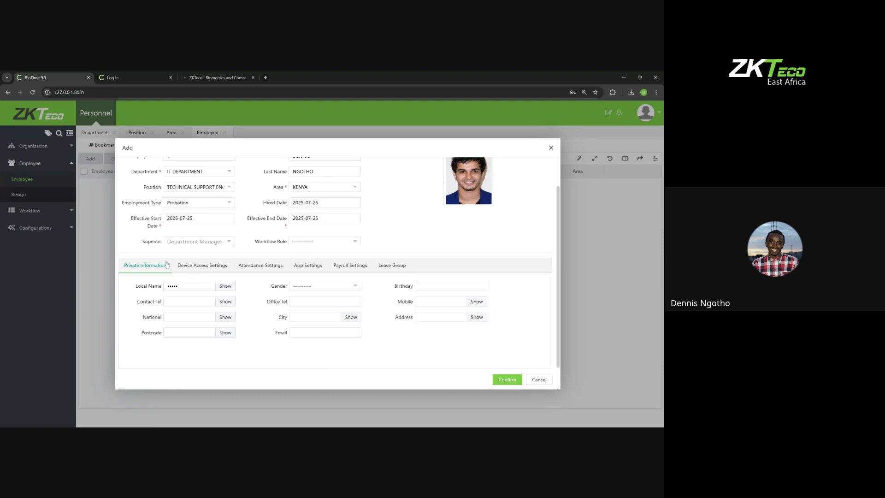
Step: Discard the unsaved Add employee form and bring up the Employee page's import choices
{"action": "left_click", "coordinate": [551, 148]}
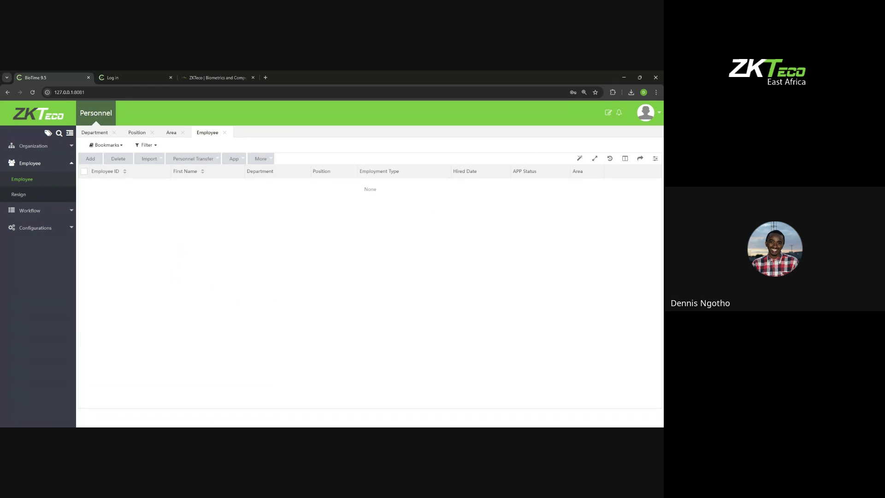
{"action": "left_click", "coordinate": [150, 160]}
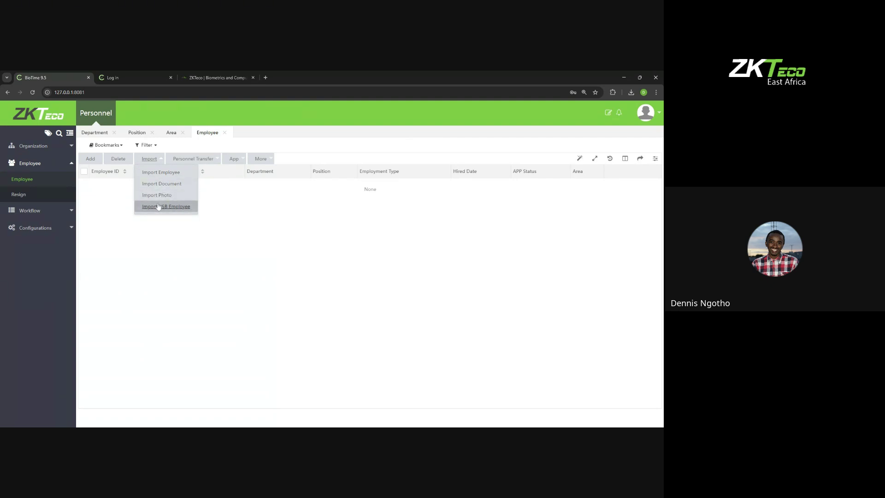
Step: Open the Import Employee dialog, which starts with only Employee ID as a template field
{"action": "left_click", "coordinate": [159, 173]}
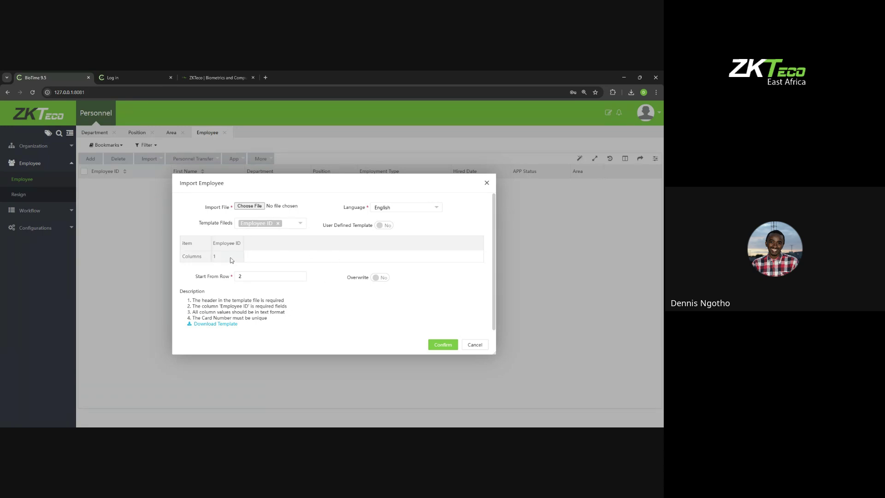
Step: Add First Name, Last Name, Department Code and Position Code to the template fields
{"action": "left_click", "coordinate": [273, 225]}
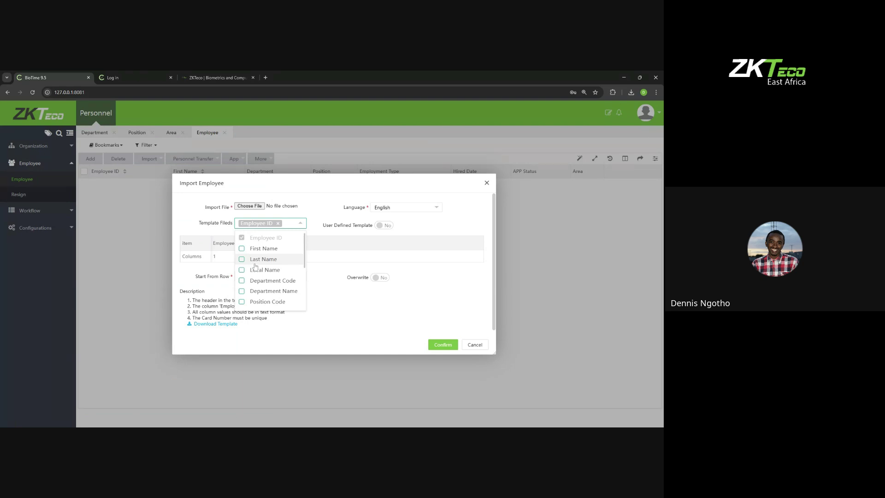
{"action": "left_click", "coordinate": [243, 249]}
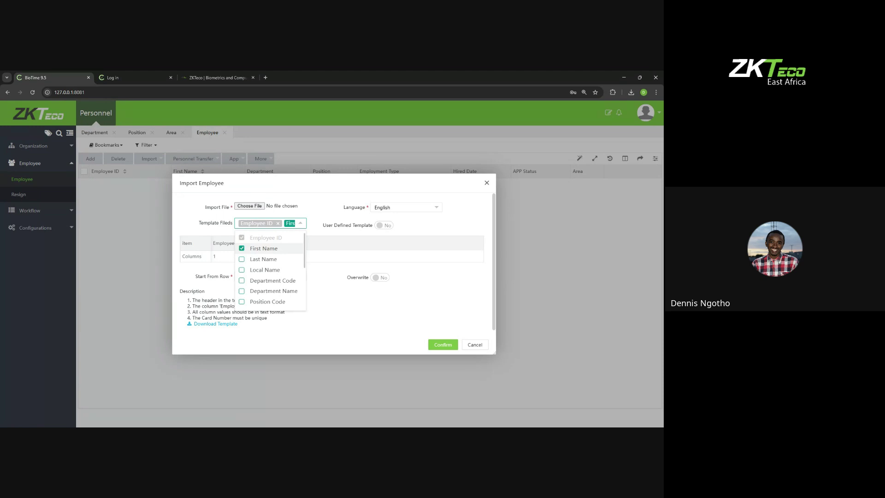
{"action": "left_click", "coordinate": [269, 260]}
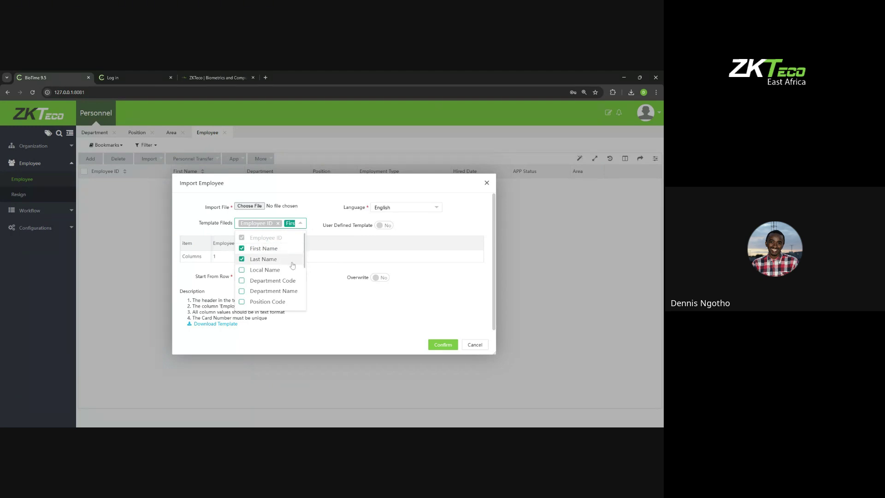
{"action": "scroll", "coordinate": [267, 266], "scroll_direction": "down", "scroll_amount": 2}
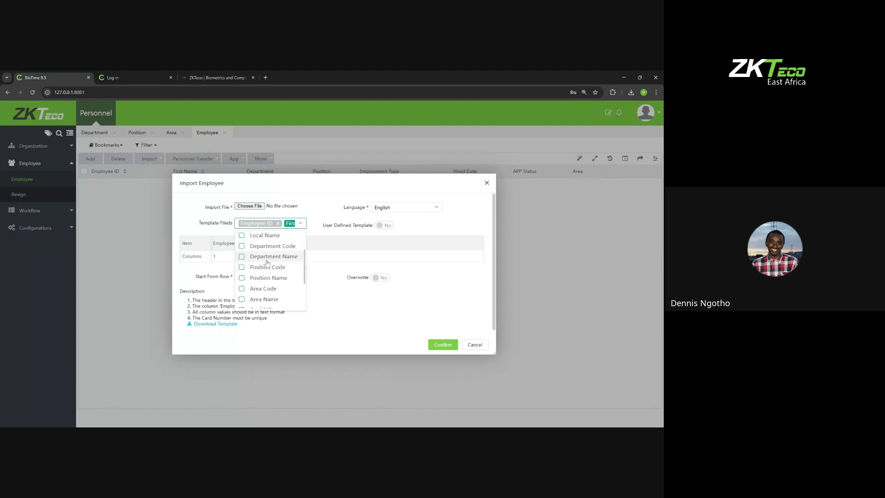
{"action": "left_click", "coordinate": [269, 246]}
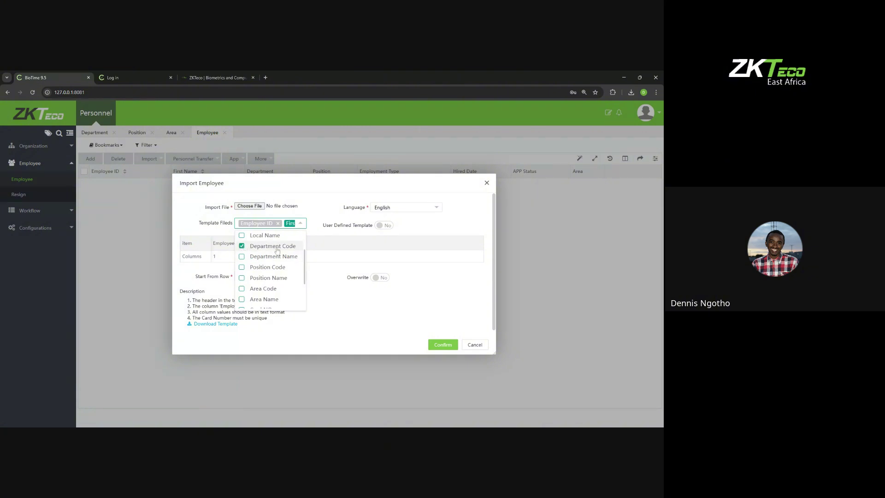
{"action": "left_click", "coordinate": [271, 268]}
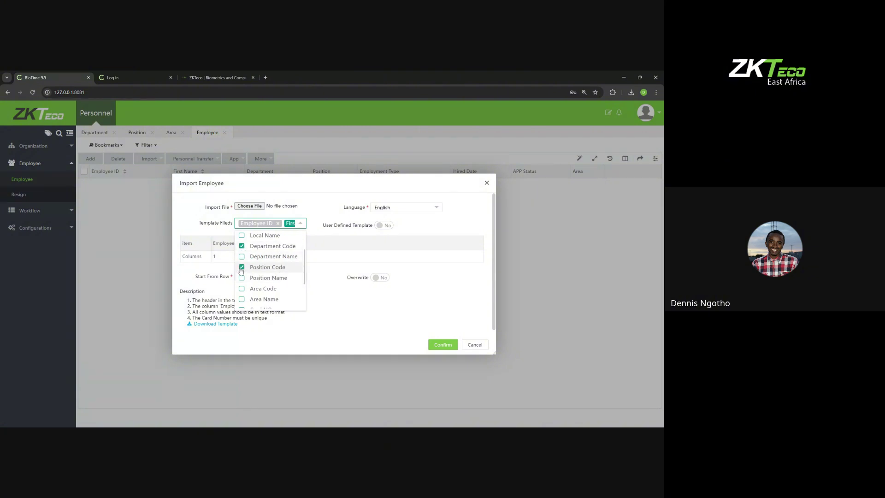
Step: Add Area Code and Gender, then confirm the seven fields are numbered as columns 1–7
{"action": "scroll", "coordinate": [279, 278], "scroll_direction": "down", "scroll_amount": 1}
{"action": "left_click", "coordinate": [262, 253]}
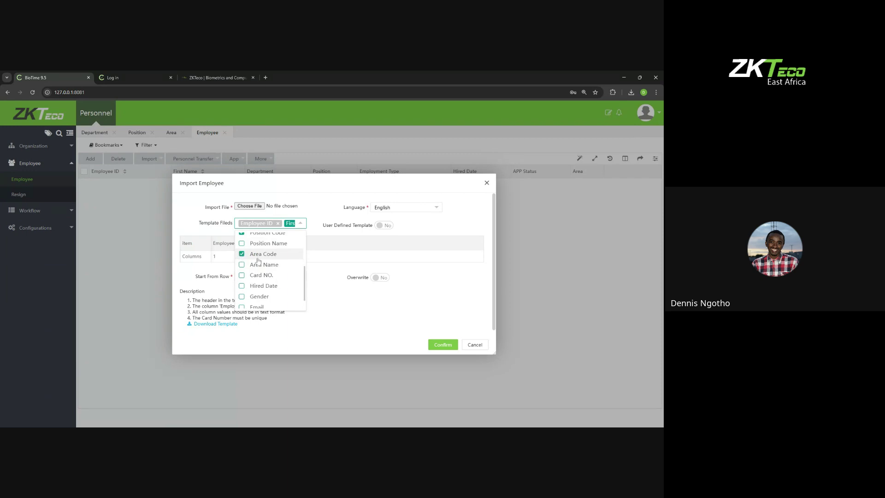
{"action": "scroll", "coordinate": [275, 263], "scroll_direction": "down", "scroll_amount": 1}
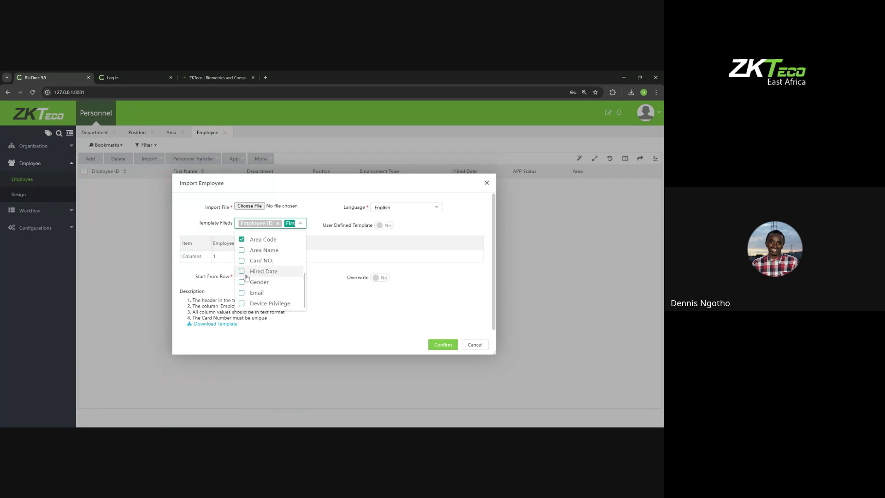
{"action": "scroll", "coordinate": [249, 276], "scroll_direction": "down", "scroll_amount": 1}
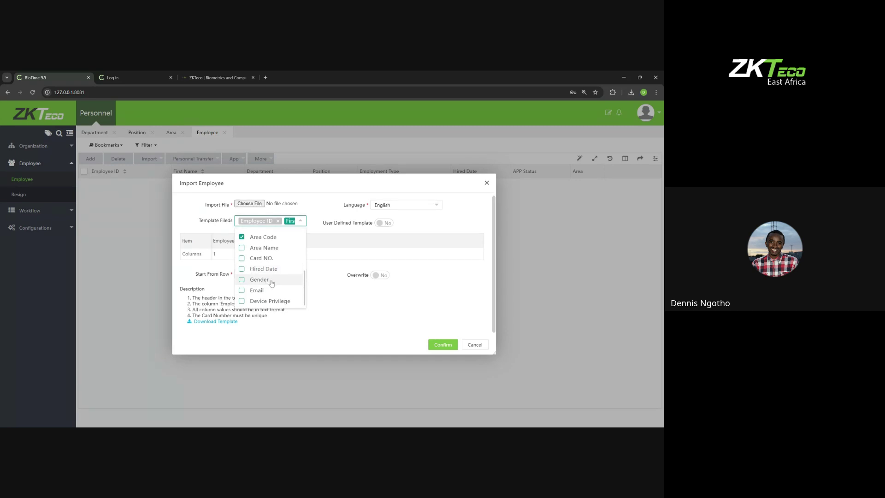
{"action": "left_click", "coordinate": [271, 282]}
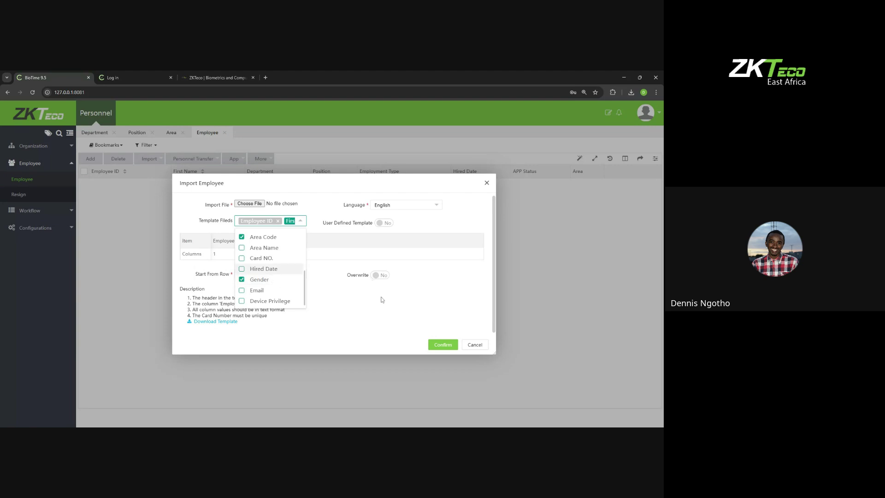
{"action": "left_click", "coordinate": [364, 303]}
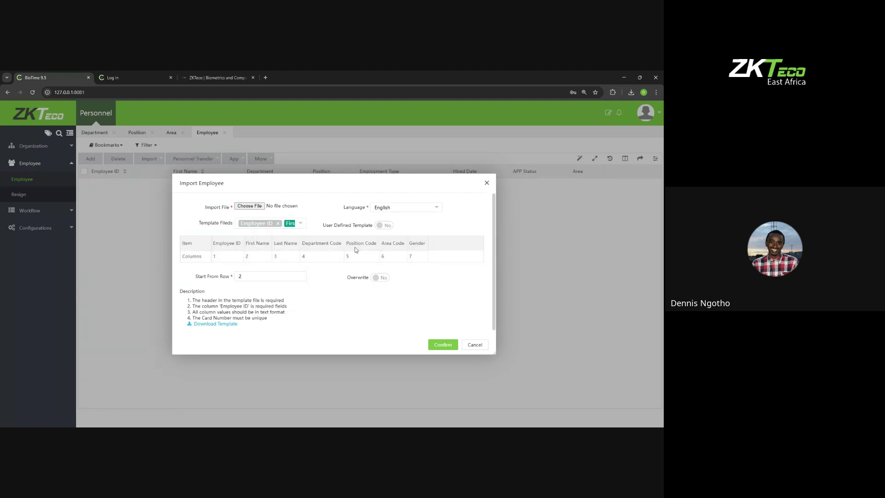
{"action": "left_click_drag", "start_coordinate": [431, 256], "coordinate": [213, 243]}
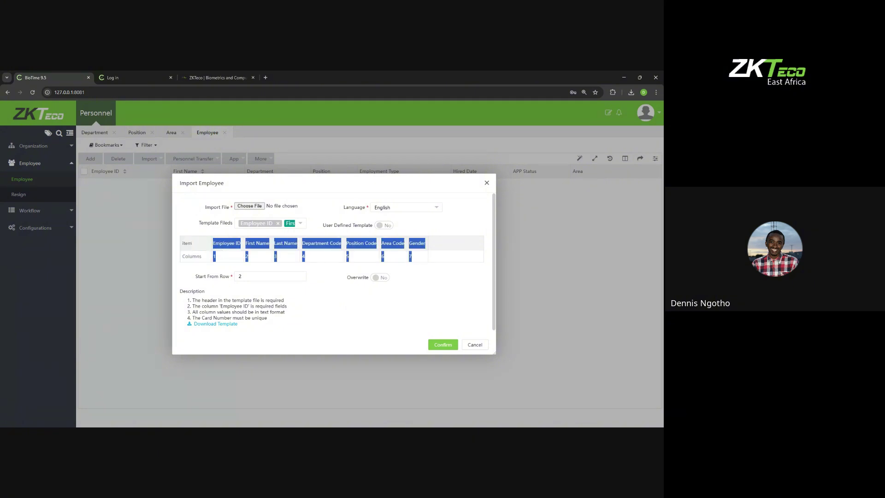
{"action": "left_click", "coordinate": [409, 250]}
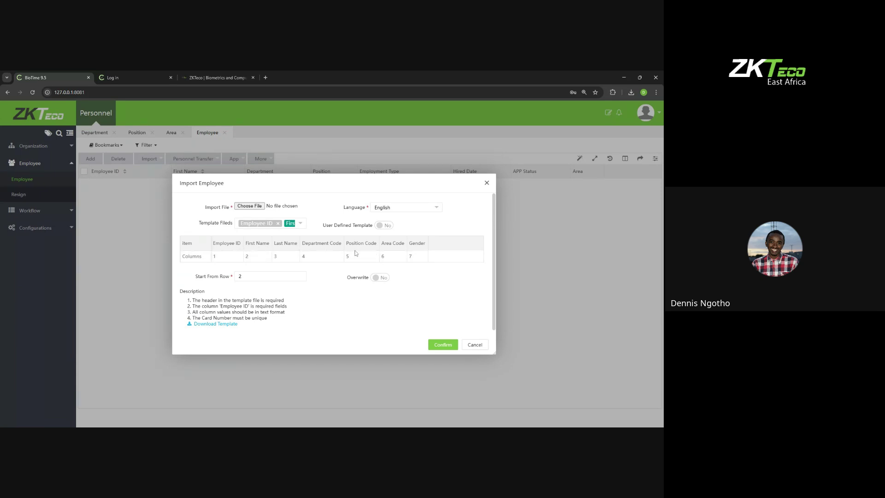
Step: Download the import template and open Employee (8).xls in Excel
{"action": "left_click", "coordinate": [215, 324]}
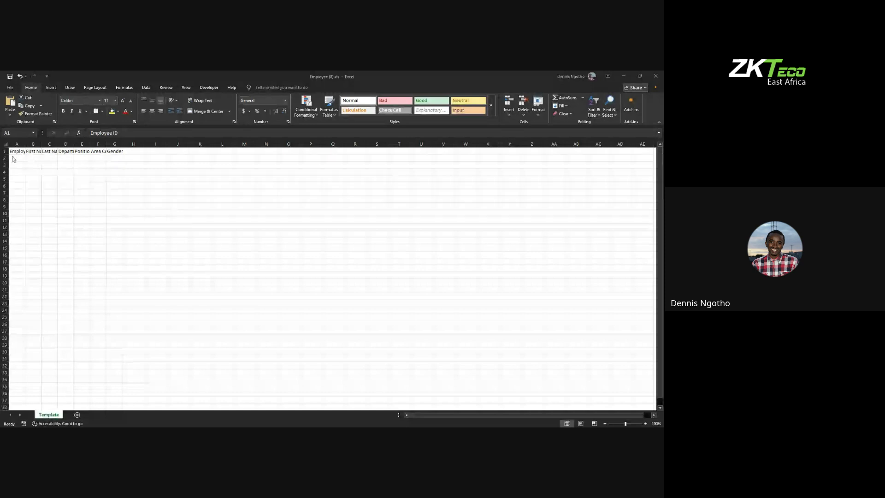
Step: Widen column B so First Name shows fully, and check headers C1 through G1
{"action": "left_click", "coordinate": [36, 151]}
{"action": "mouse_move", "coordinate": [41, 144]}
{"action": "left_mouse_down"}
{"action": "mouse_move", "coordinate": [53, 143]}
{"action": "mouse_move", "coordinate": [26, 144]}
{"action": "mouse_move", "coordinate": [42, 144]}
{"action": "left_mouse_up"}
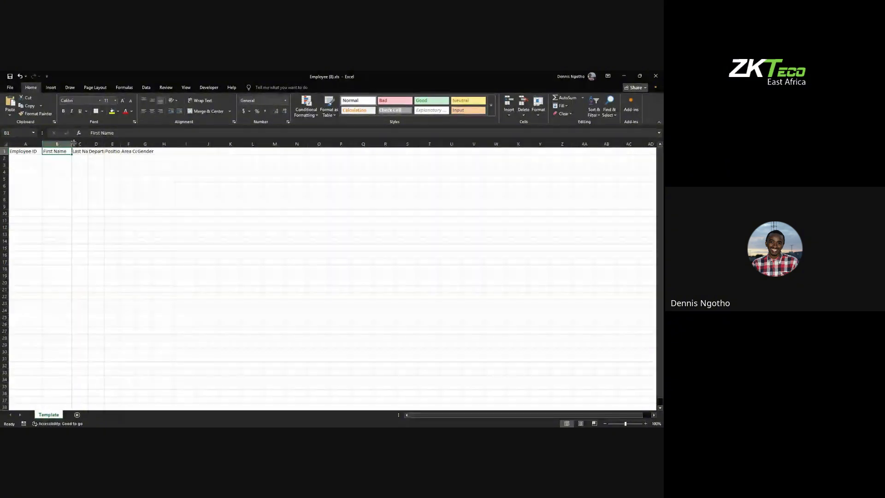
{"action": "left_click", "coordinate": [87, 152]}
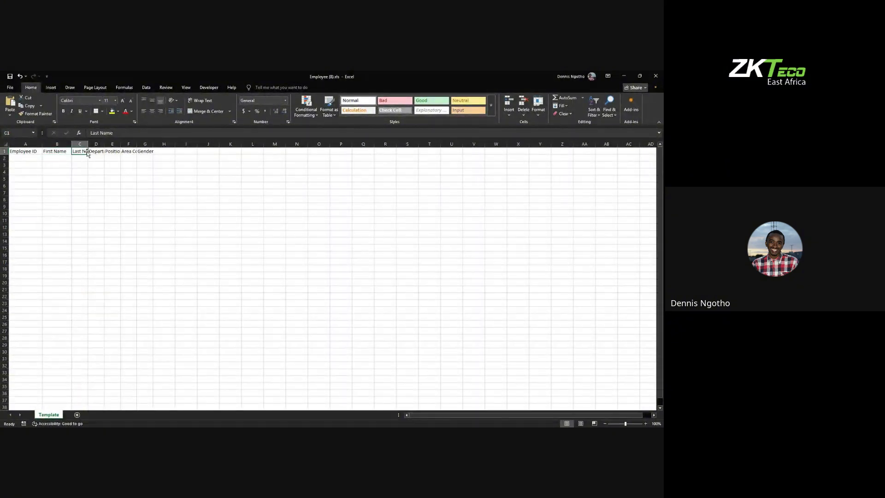
{"action": "left_click", "coordinate": [94, 152]}
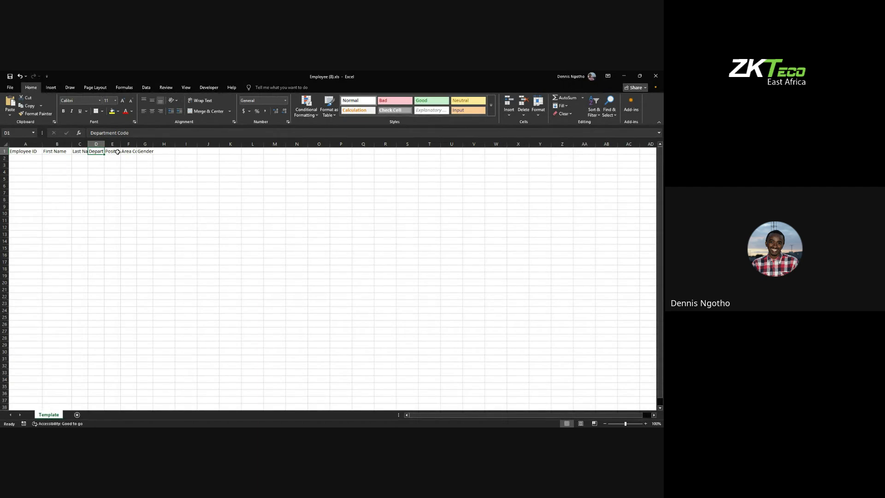
{"action": "left_click", "coordinate": [117, 152]}
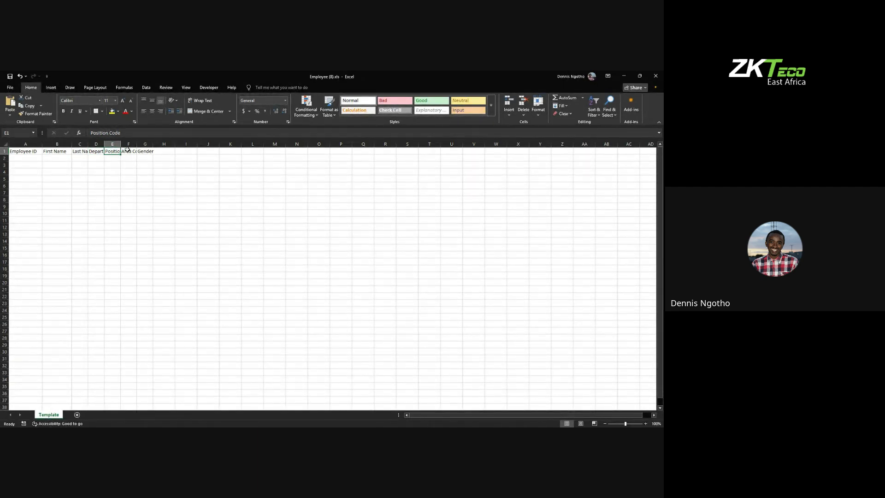
{"action": "left_click", "coordinate": [128, 151]}
{"action": "left_click", "coordinate": [141, 152]}
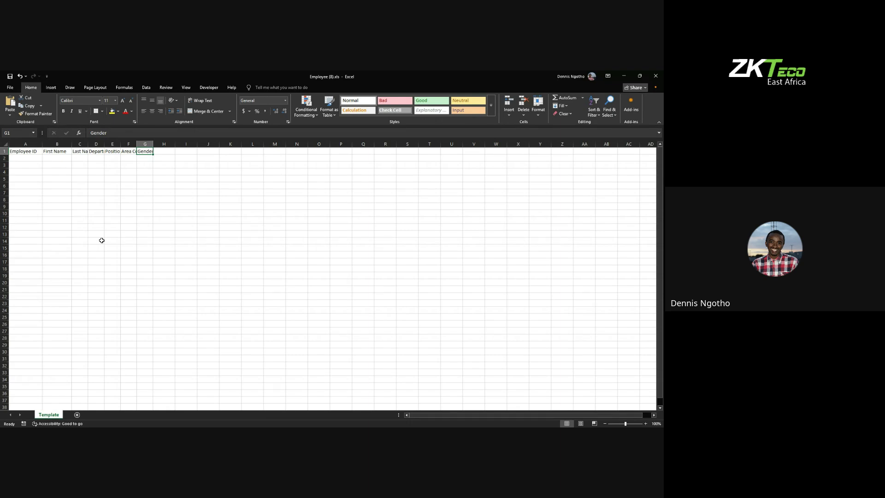
Step: Enter Employee ID 100 with the employee's first and last name in row 2, then select columns D–F
{"action": "left_click", "coordinate": [36, 158]}
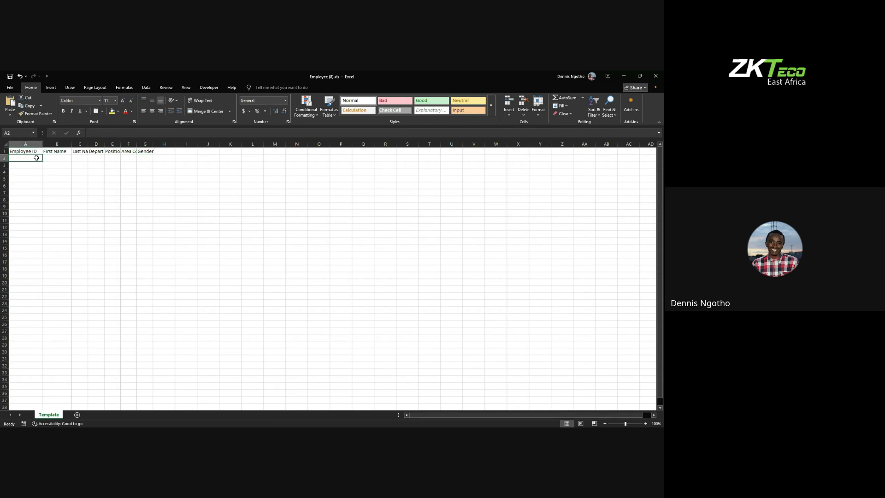
{"action": "double_click", "coordinate": [37, 158]}
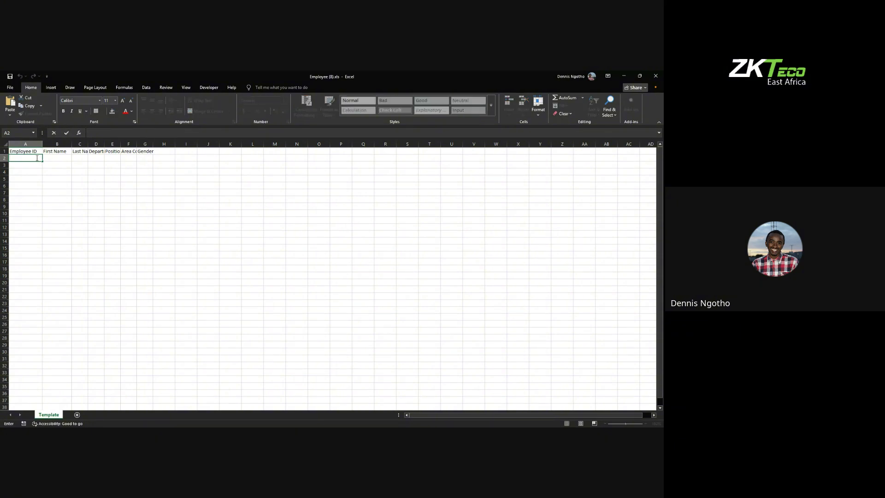
{"action": "type", "text": "100"}
{"action": "left_click", "coordinate": [65, 158]}
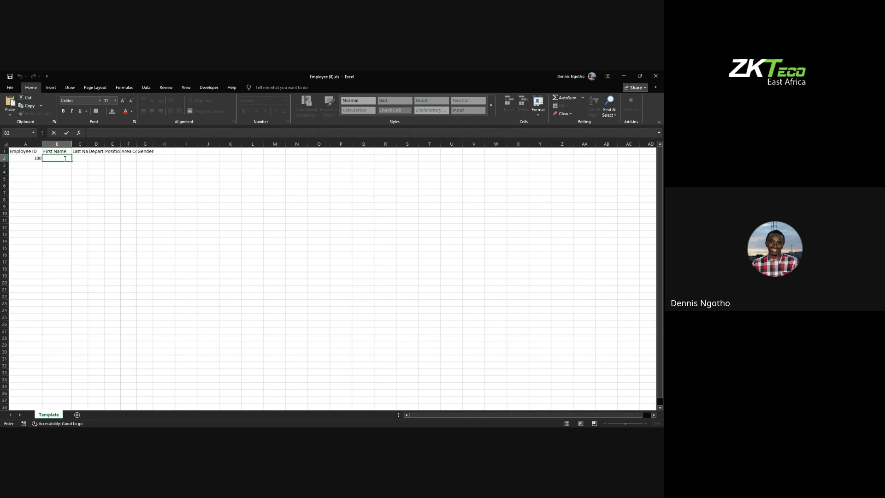
{"action": "double_click", "coordinate": [85, 158]}
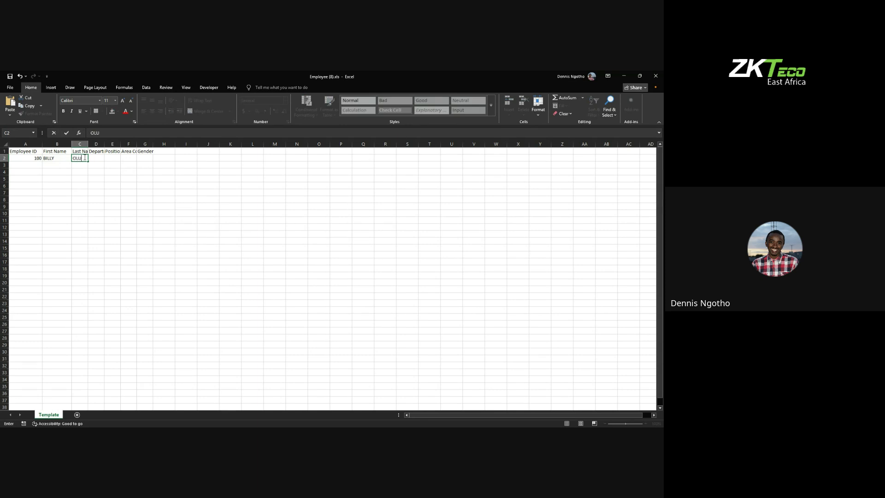
{"action": "double_click", "coordinate": [98, 158]}
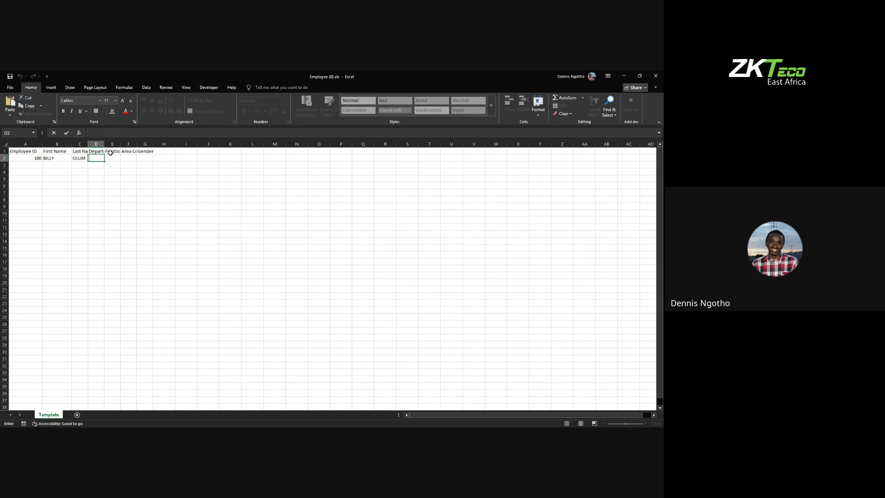
{"action": "left_click", "coordinate": [102, 144]}
{"action": "left_click_drag", "start_coordinate": [103, 144], "coordinate": [127, 147]}
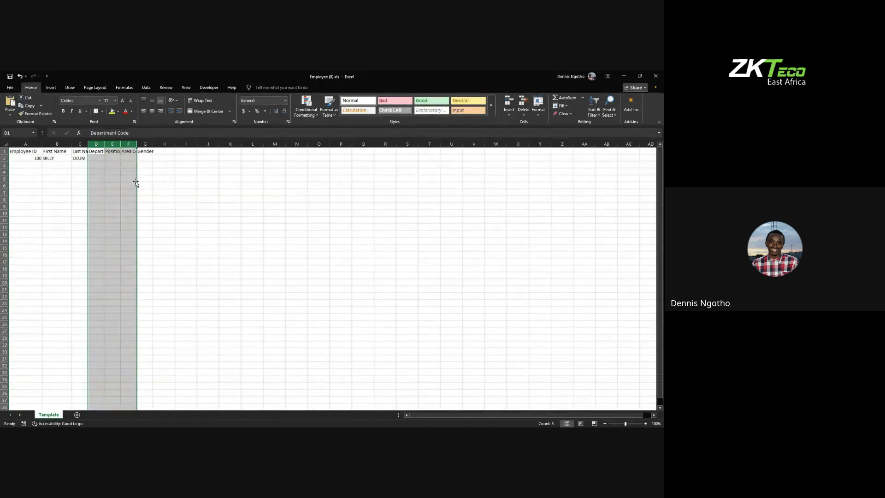
Step: Return to cell D2 and go back to the ZKBioTime Import Employee dialog
{"action": "left_click", "coordinate": [100, 159]}
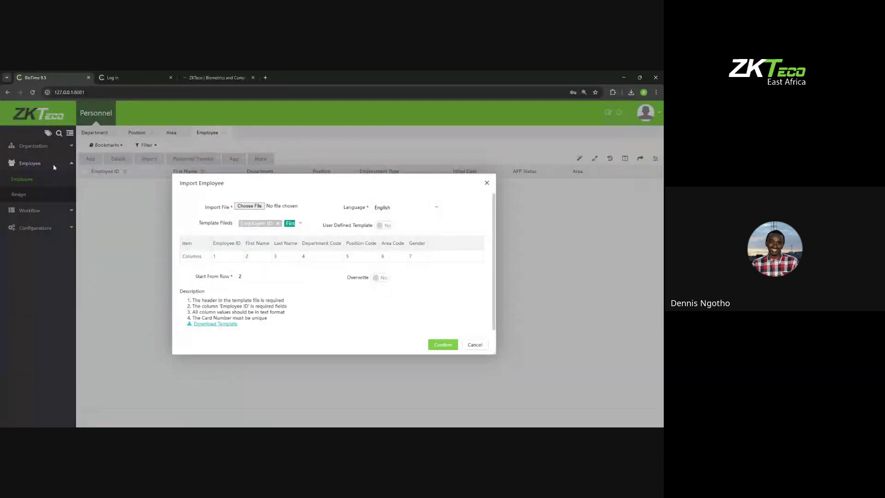
{"action": "left_click", "coordinate": [487, 183]}
{"action": "left_click", "coordinate": [41, 152]}
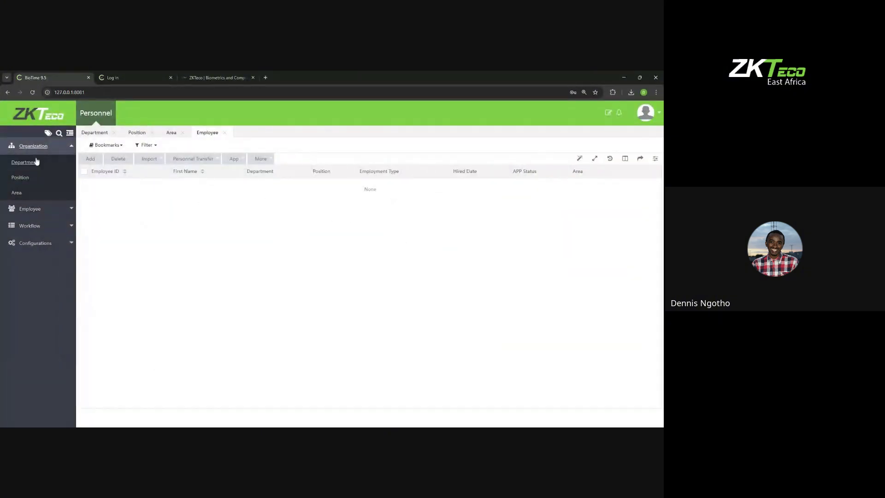
{"action": "left_click", "coordinate": [29, 166]}
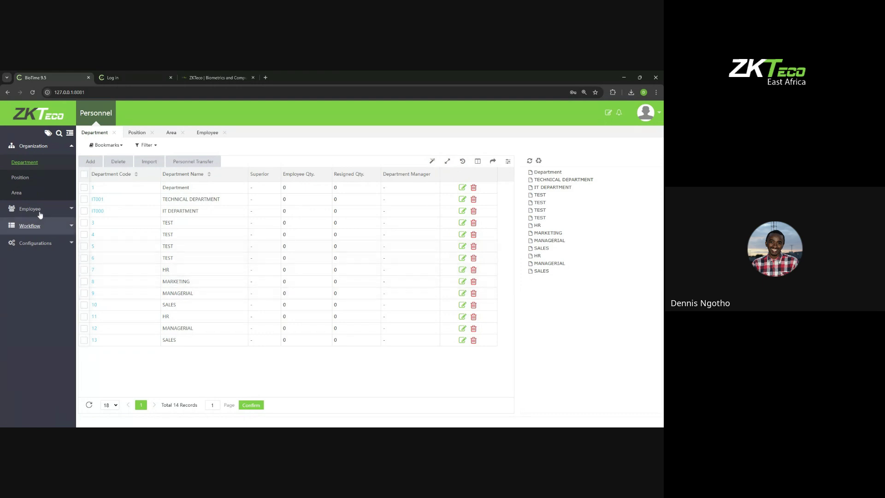
{"action": "left_click", "coordinate": [32, 181]}
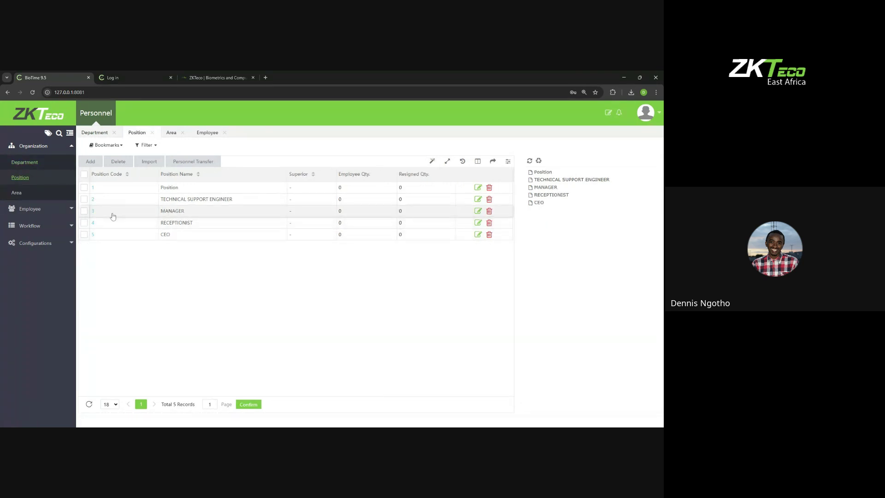
{"action": "left_click", "coordinate": [43, 198]}
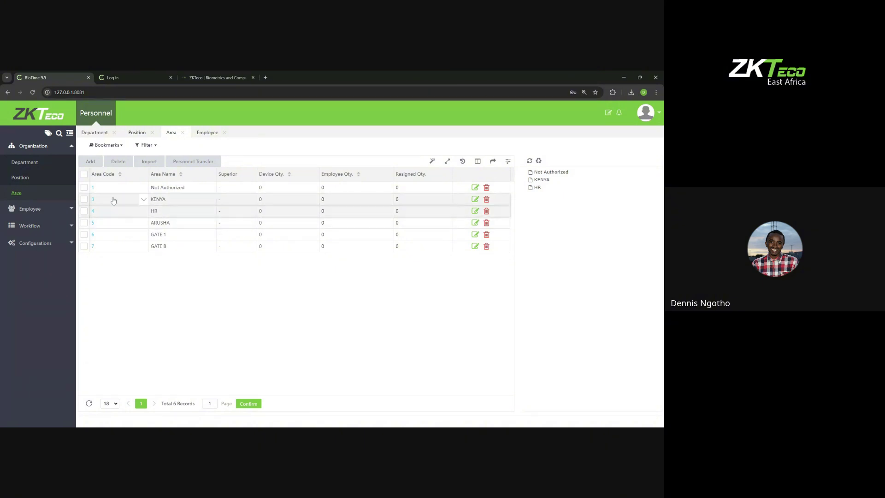
{"action": "left_click", "coordinate": [45, 166]}
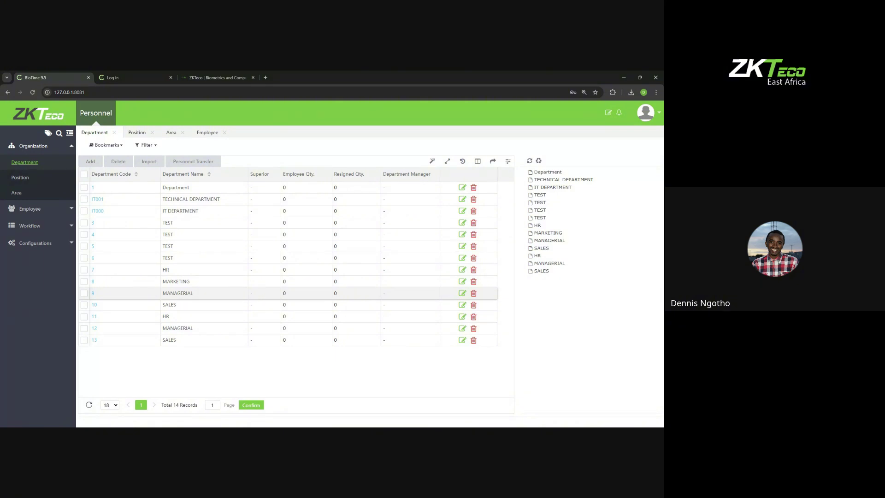
{"action": "left_click", "coordinate": [26, 181]}
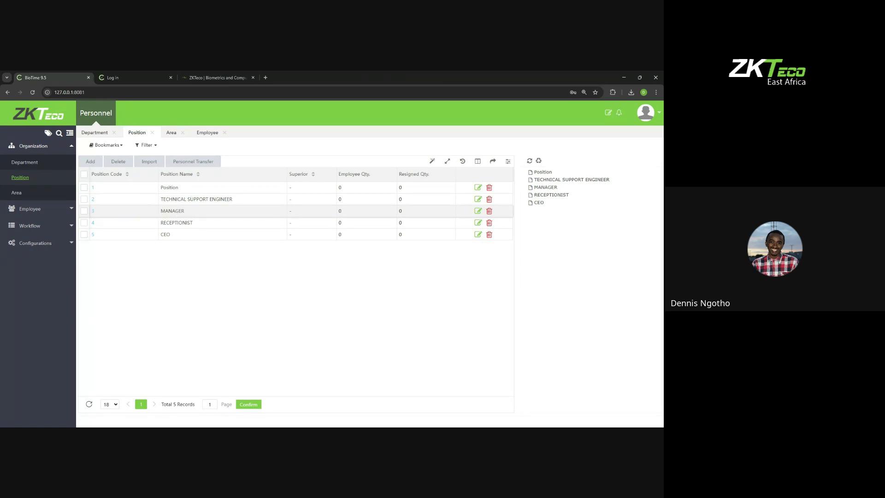
{"action": "left_click", "coordinate": [30, 194]}
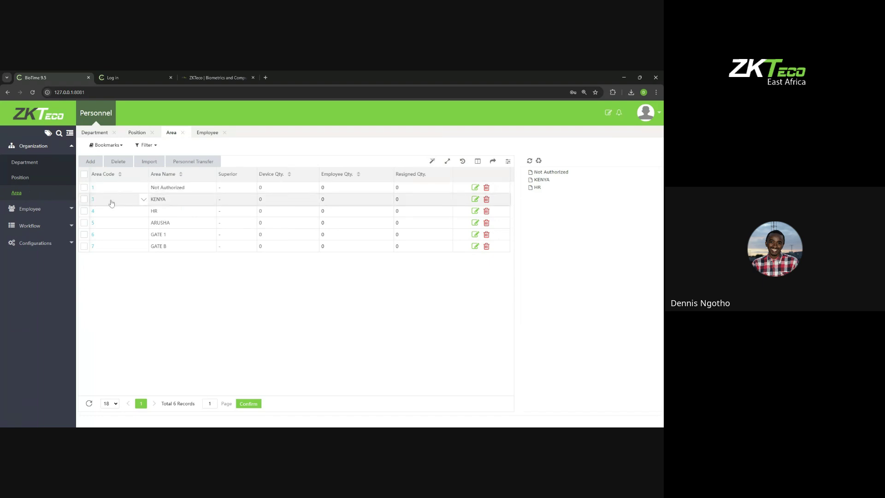
{"action": "left_click", "coordinate": [51, 168]}
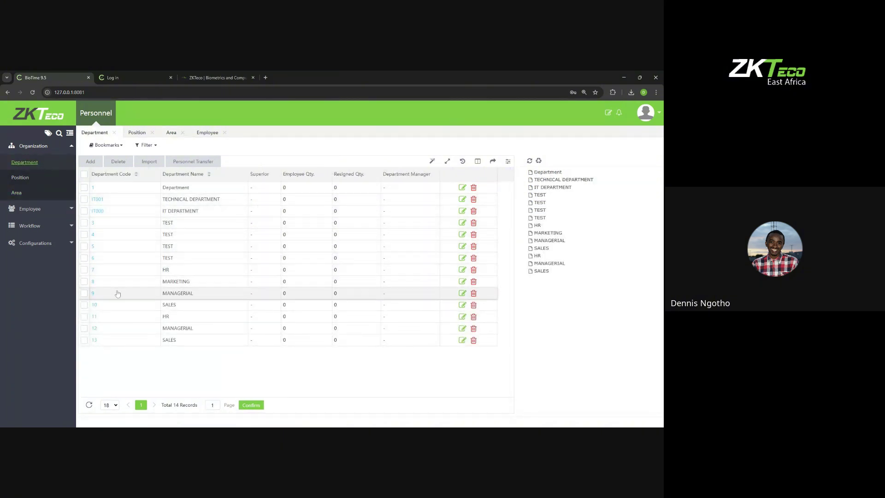
{"action": "left_click", "coordinate": [31, 179]}
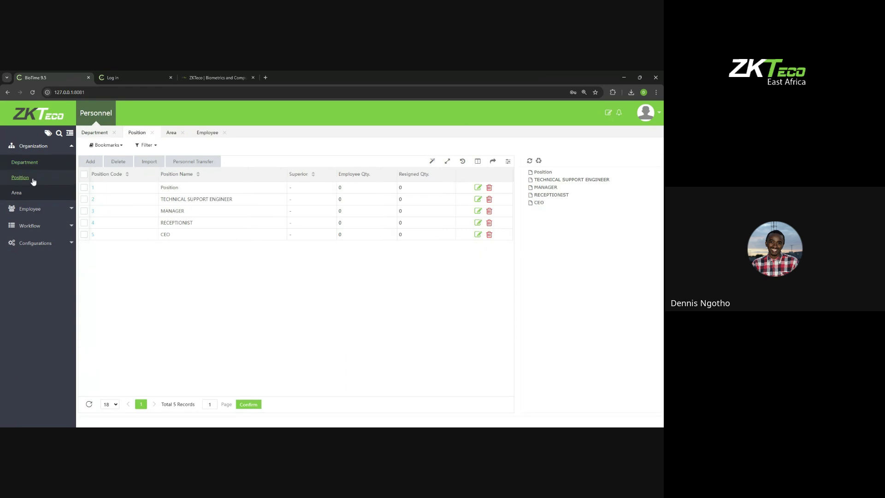
{"action": "left_click", "coordinate": [53, 199]}
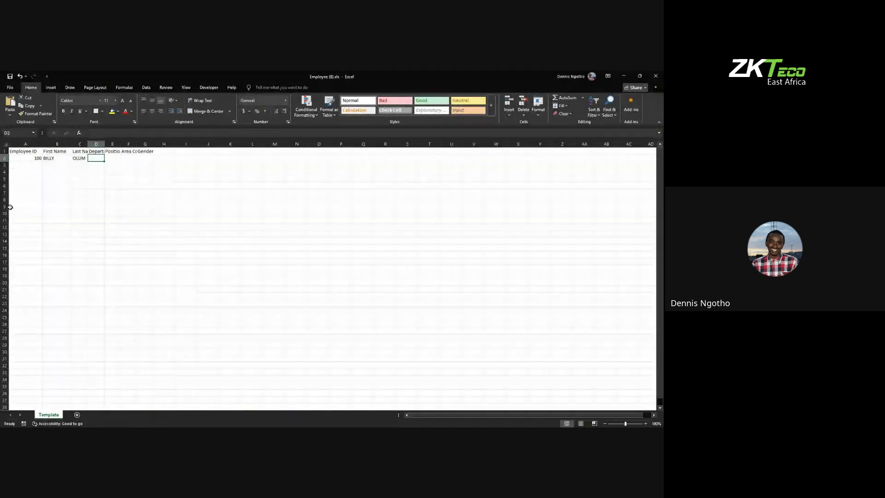
Step: Fill D2–G2 with department code 9, position code 3, area code 3 and gender Male
{"action": "double_click", "coordinate": [96, 158]}
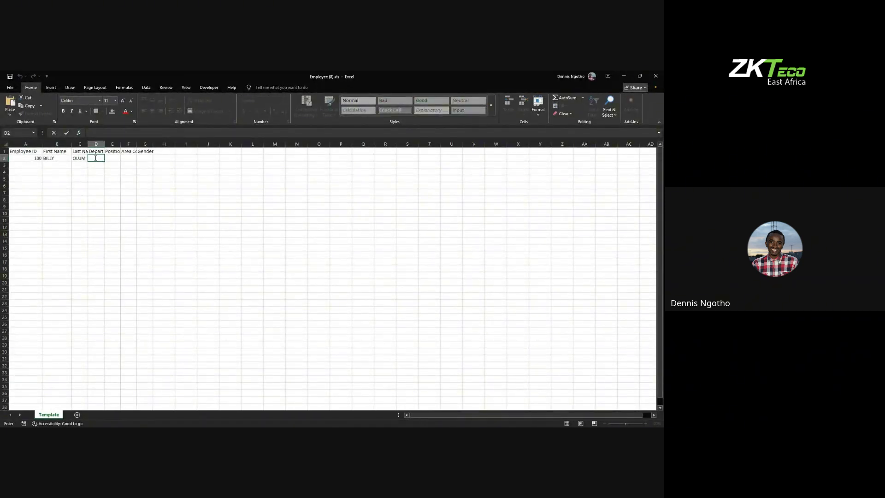
{"action": "double_click", "coordinate": [114, 158]}
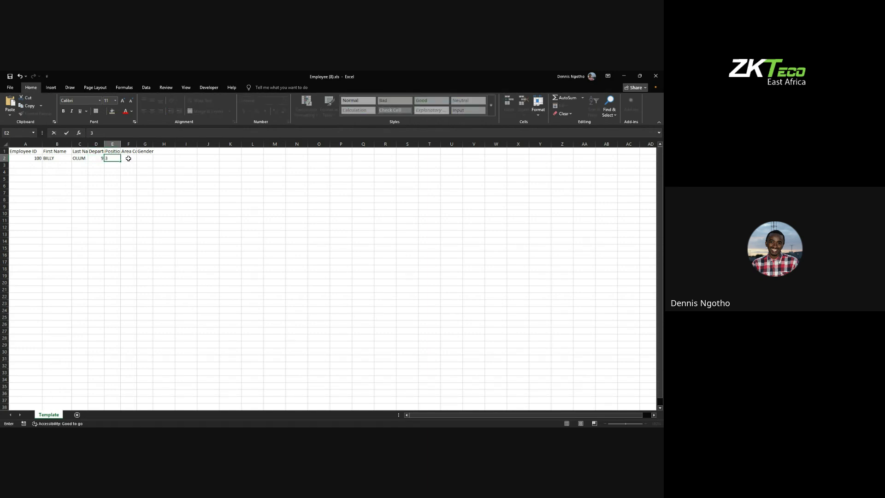
{"action": "left_click", "coordinate": [128, 158]}
{"action": "double_click", "coordinate": [129, 158]}
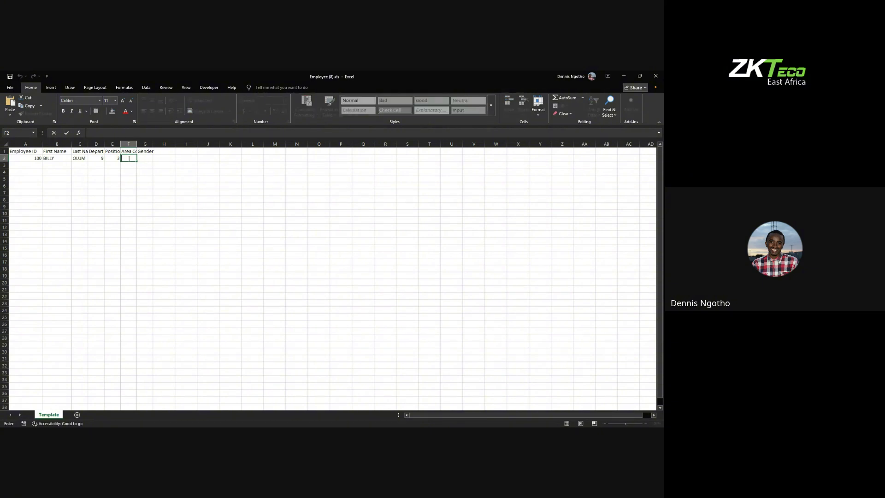
{"action": "left_click", "coordinate": [145, 158]}
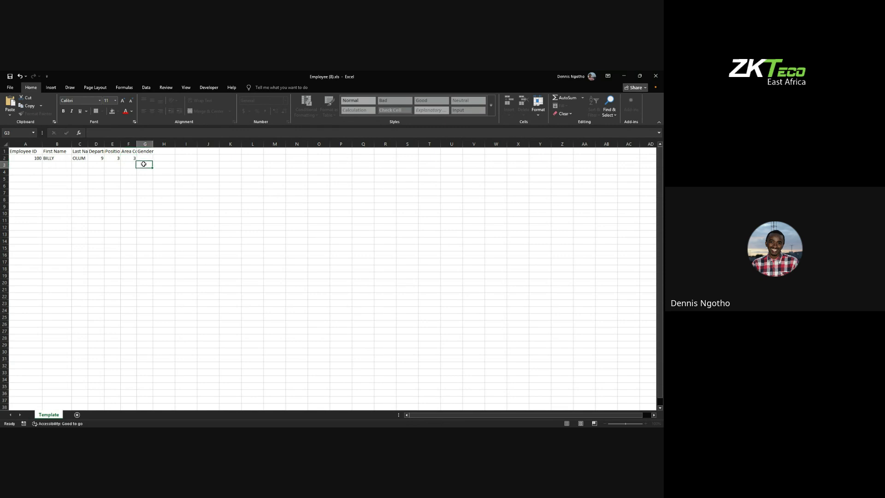
{"action": "double_click", "coordinate": [146, 158]}
{"action": "type", "text": "MA"}
{"action": "type", "text": "ale"}
{"action": "left_click", "coordinate": [162, 171]}
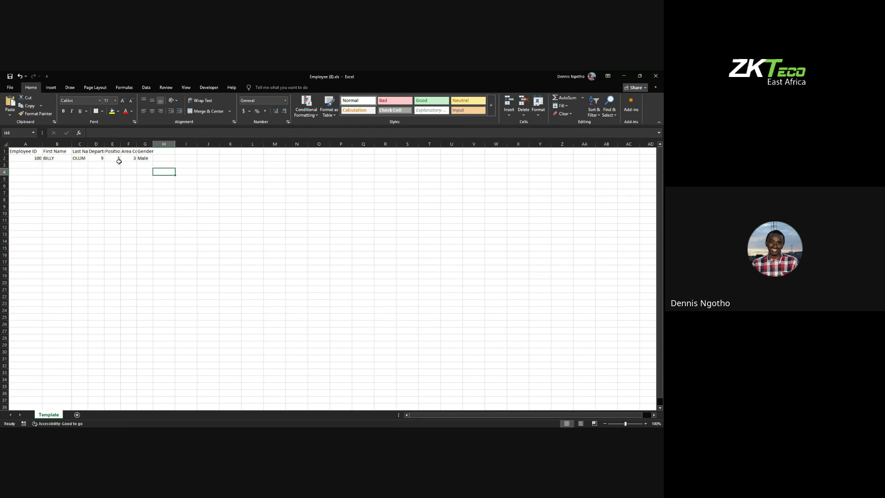
Step: Check the Department, Position and Area Code headers against the Male entry in G2
{"action": "left_click", "coordinate": [101, 151]}
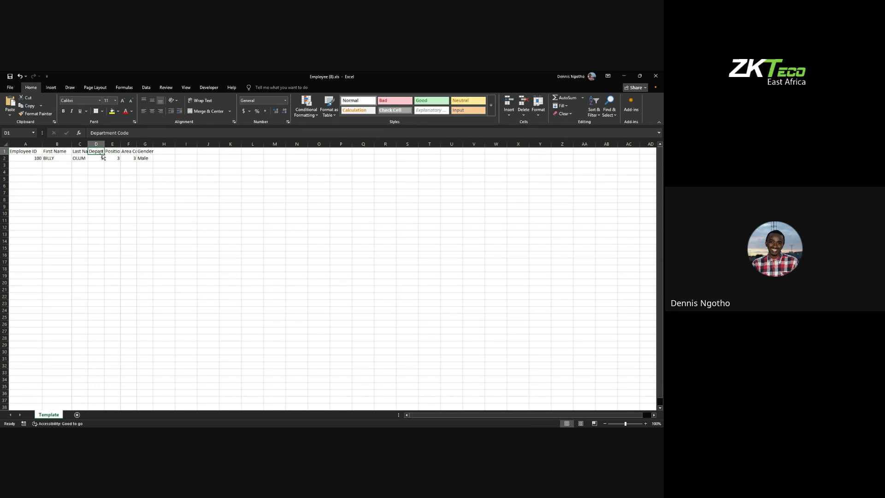
{"action": "left_click", "coordinate": [116, 152]}
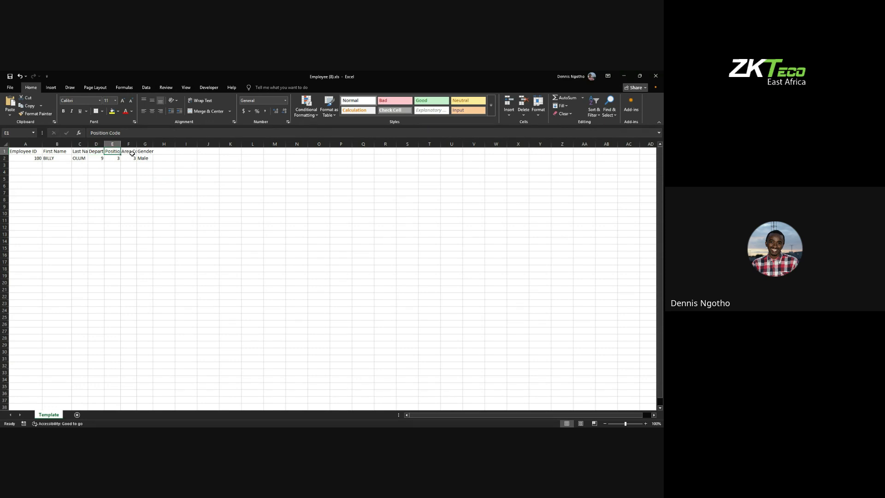
{"action": "left_click", "coordinate": [131, 154]}
{"action": "left_click", "coordinate": [145, 158]}
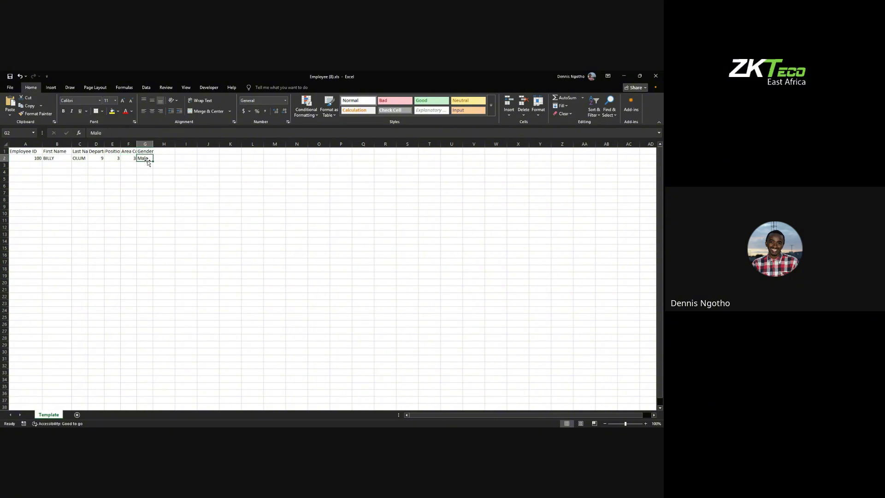
Step: Save the Employee (8).xls workbook from Excel's File menu
{"action": "left_click", "coordinate": [9, 87]}
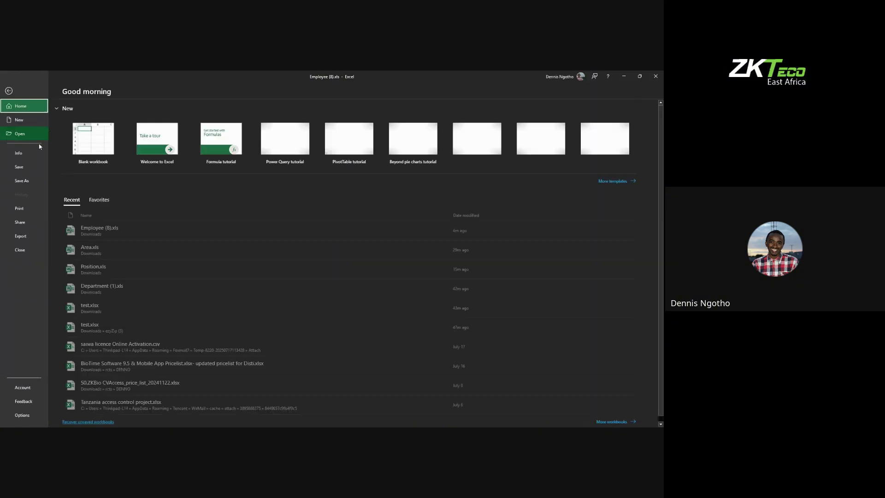
{"action": "left_click", "coordinate": [23, 168]}
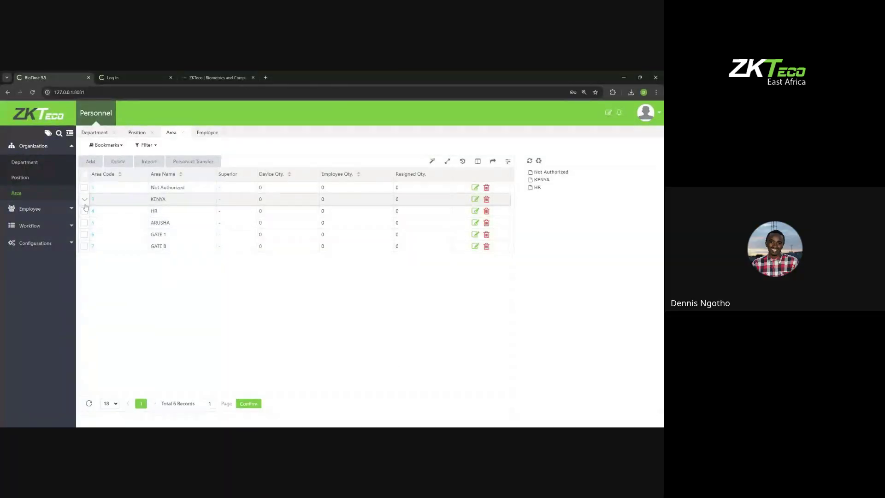
Step: Try starting Import Employee from the Employee list, which hits an expired session
{"action": "left_click", "coordinate": [29, 209]}
{"action": "left_click", "coordinate": [23, 179]}
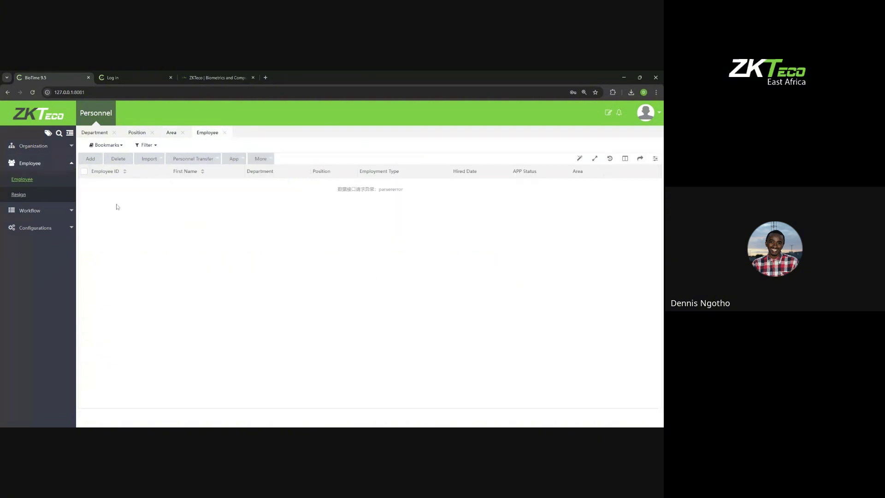
{"action": "left_click", "coordinate": [149, 158]}
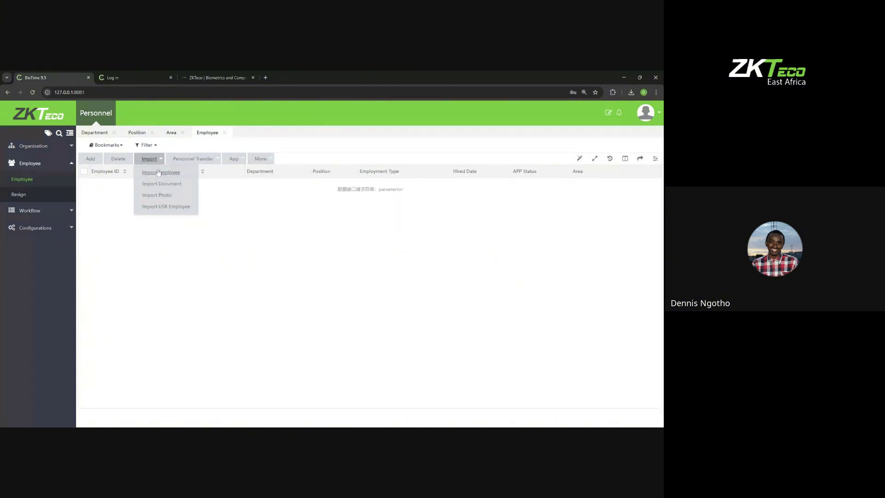
{"action": "left_click", "coordinate": [158, 173]}
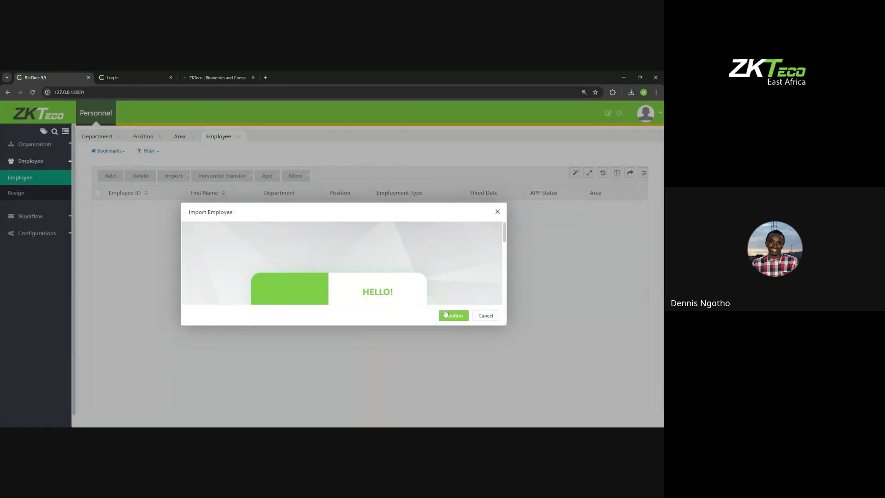
Step: Reload, sign back in as administrator, and reopen Personnel > Employee > Employee
{"action": "left_click", "coordinate": [33, 92]}
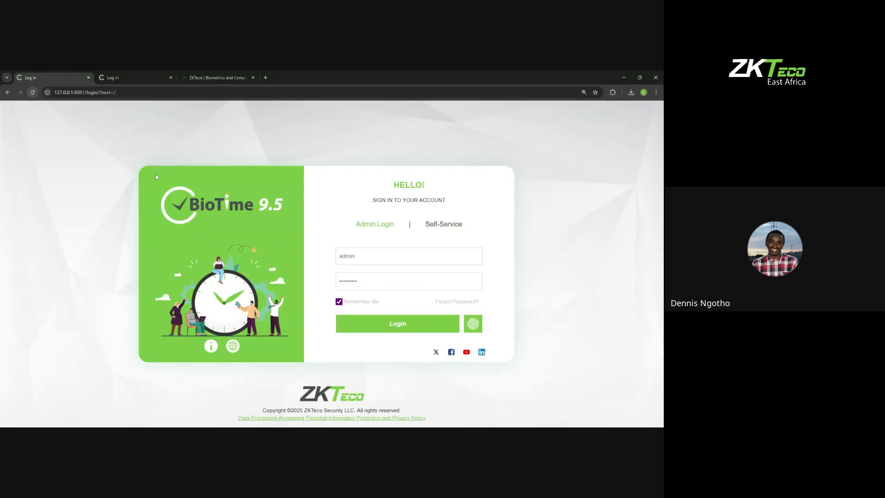
{"action": "left_click", "coordinate": [365, 321]}
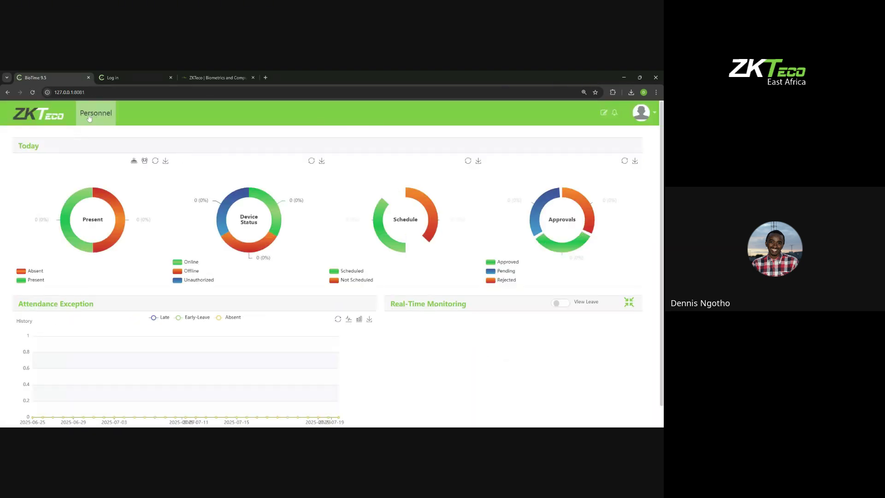
{"action": "left_click", "coordinate": [89, 119]}
{"action": "left_click", "coordinate": [27, 208]}
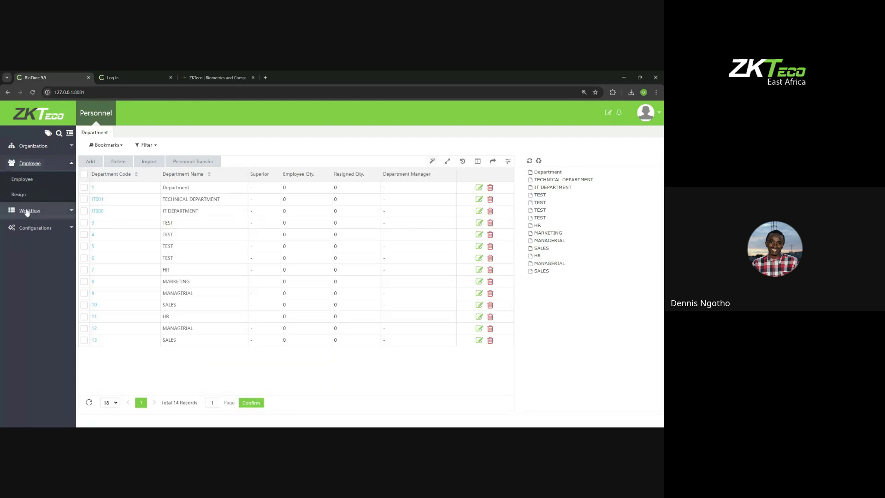
{"action": "left_click", "coordinate": [28, 186]}
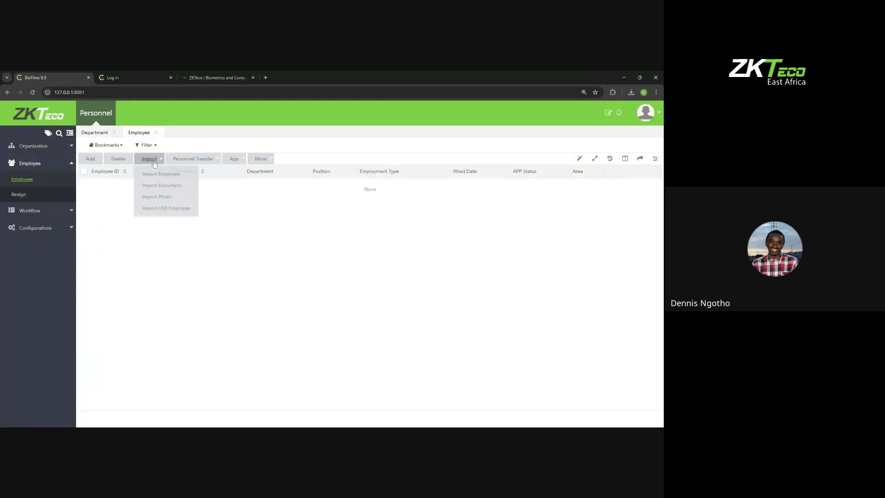
Step: Import Employee (8).xls via Import Employee, then close the progress and import dialogs
{"action": "left_click", "coordinate": [151, 173]}
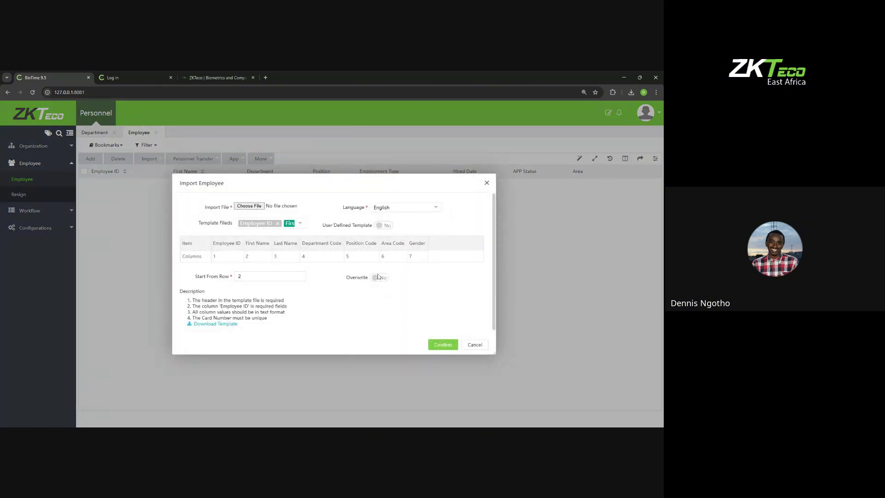
{"action": "left_click", "coordinate": [243, 207]}
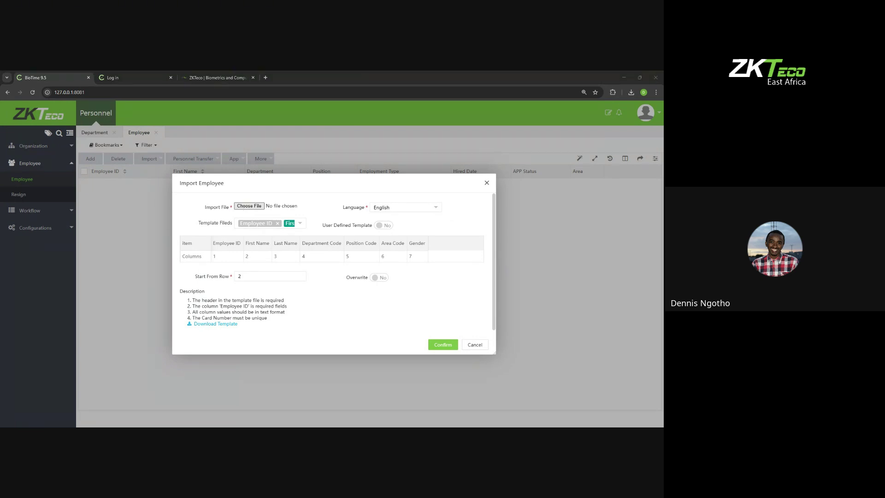
{"action": "key", "text": "Return"}
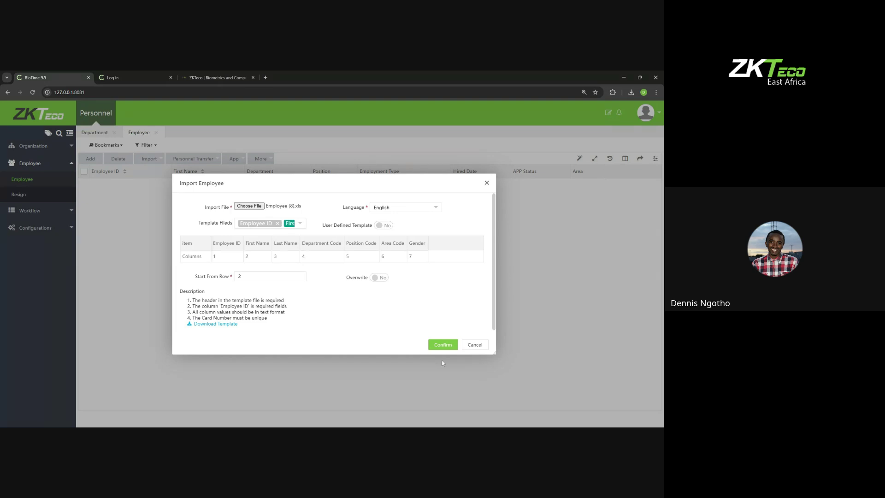
{"action": "left_click", "coordinate": [435, 349]}
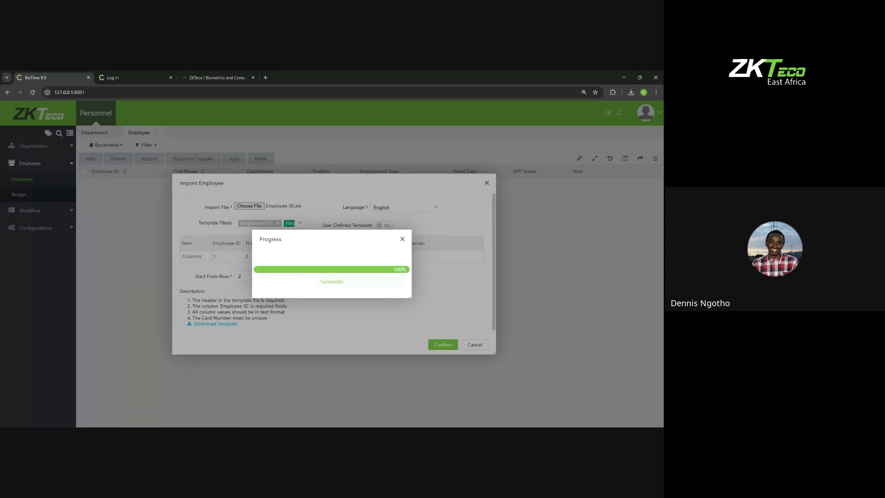
{"action": "left_click", "coordinate": [403, 238]}
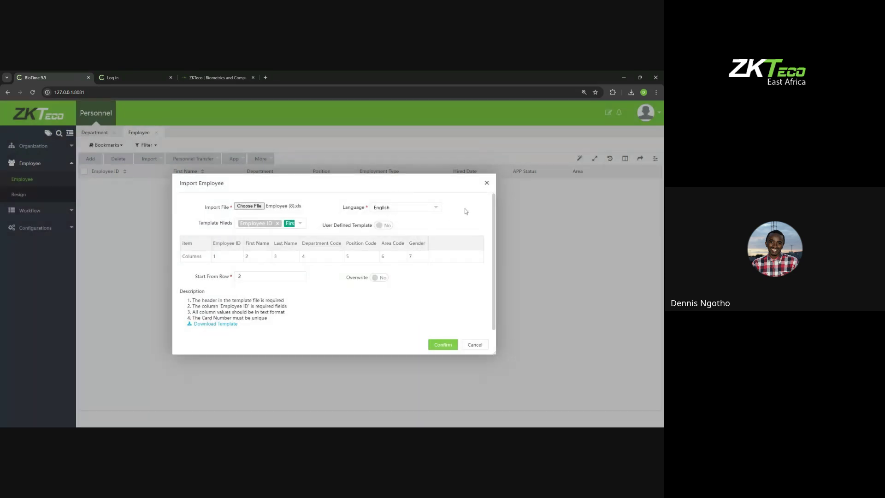
{"action": "left_click", "coordinate": [487, 184]}
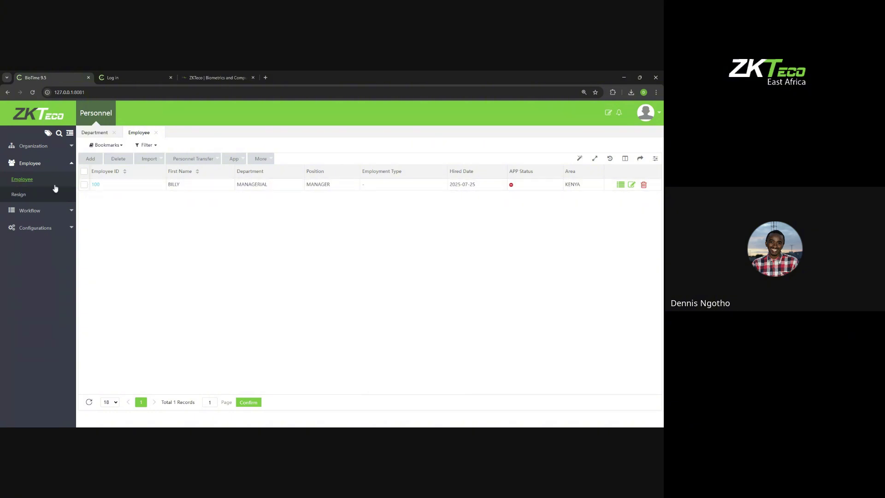
Step: Check the Department, Position and Area lists for the imported employee, then return to Employee
{"action": "left_click", "coordinate": [32, 146]}
{"action": "left_click", "coordinate": [28, 162]}
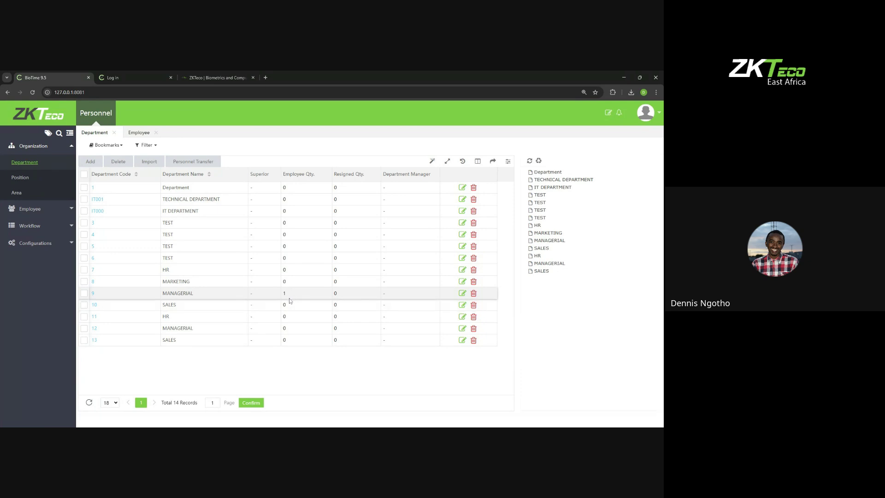
{"action": "left_click", "coordinate": [45, 179]}
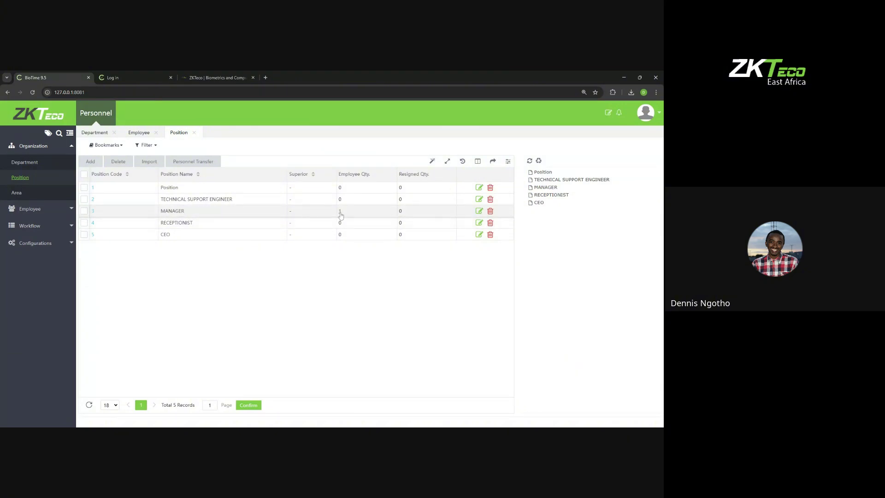
{"action": "left_click", "coordinate": [22, 192]}
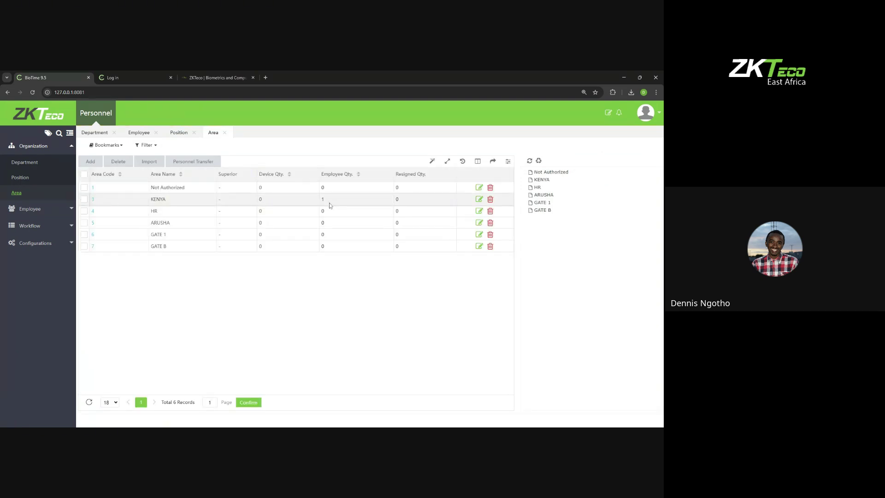
{"action": "left_click", "coordinate": [25, 207]}
{"action": "left_click", "coordinate": [22, 179]}
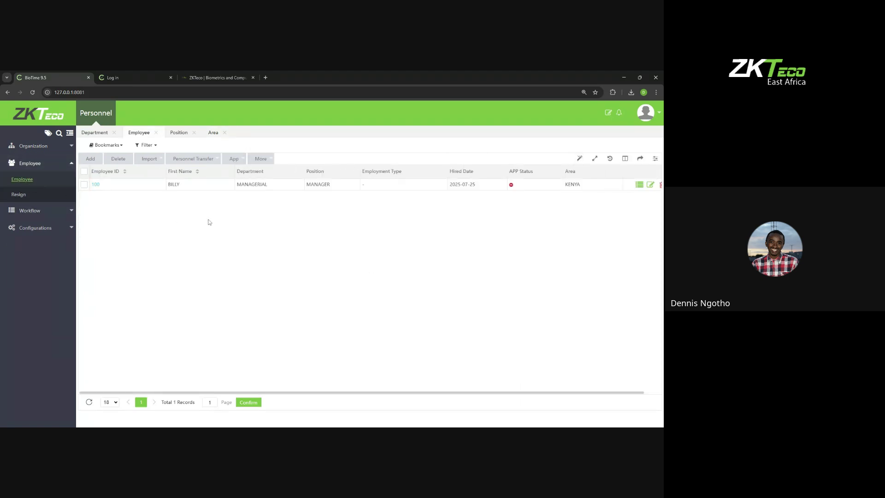
Step: Reopen Import Employee and review its Template Fields checklist, then close the checklist
{"action": "left_click", "coordinate": [150, 159]}
{"action": "left_click", "coordinate": [161, 171]}
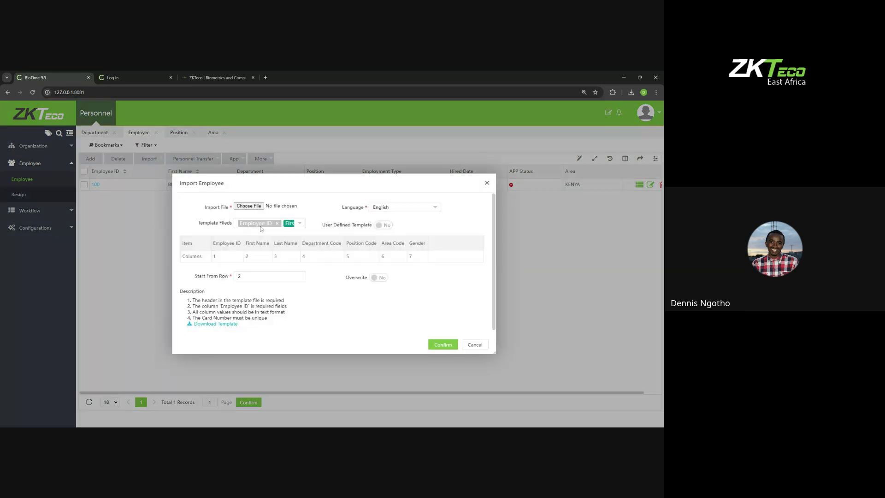
{"action": "left_click", "coordinate": [267, 224]}
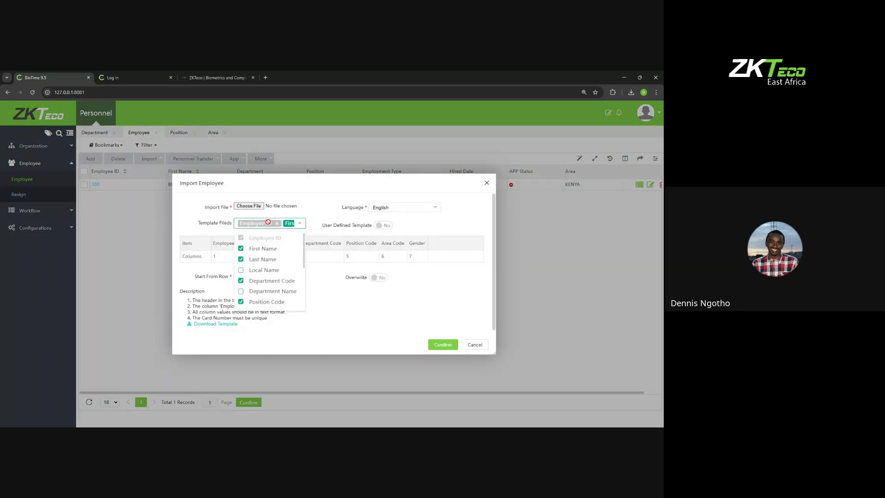
{"action": "scroll", "coordinate": [269, 272], "scroll_direction": "down", "scroll_amount": 3}
{"action": "scroll", "coordinate": [269, 272], "scroll_direction": "up", "scroll_amount": 3}
{"action": "left_click", "coordinate": [350, 313]}
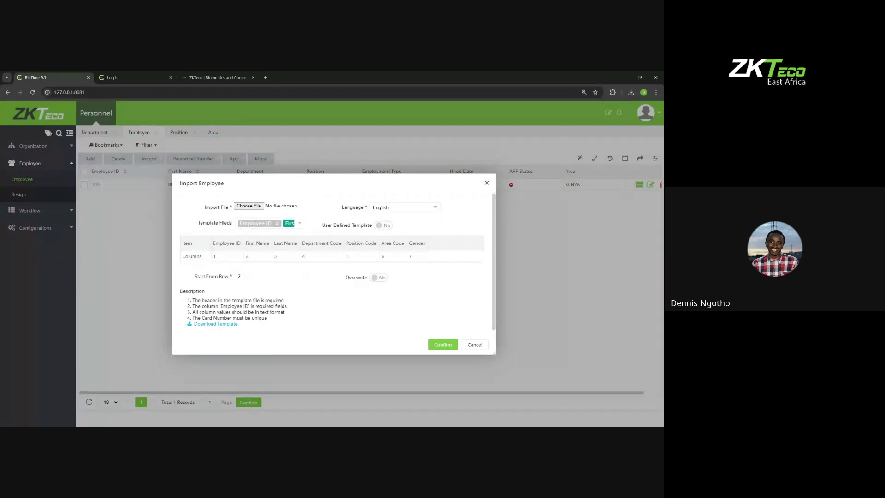
Step: Close Import Employee, then review the Import Document form and close it
{"action": "left_click", "coordinate": [486, 183]}
{"action": "left_click", "coordinate": [149, 158]}
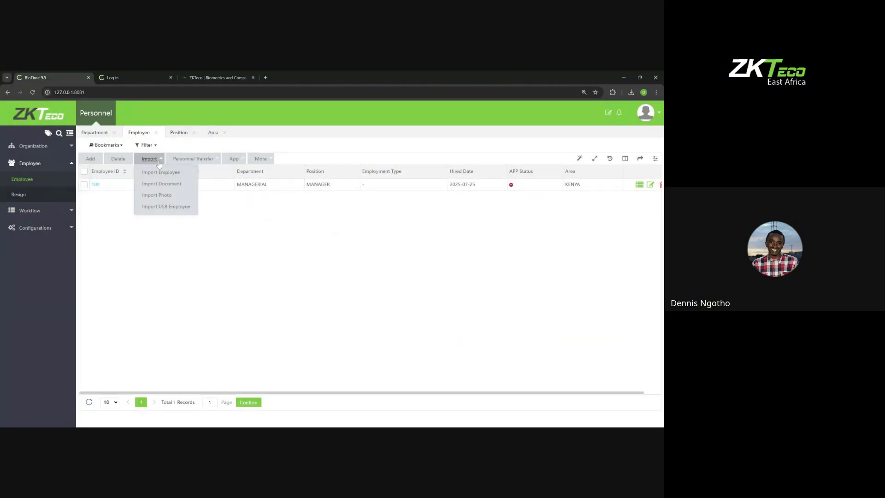
{"action": "left_click", "coordinate": [157, 187]}
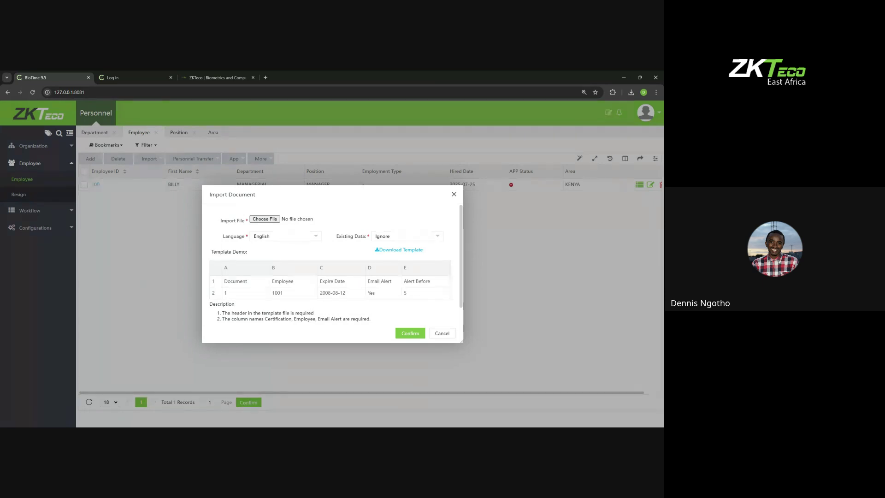
{"action": "scroll", "coordinate": [247, 260], "scroll_direction": "down", "scroll_amount": 1}
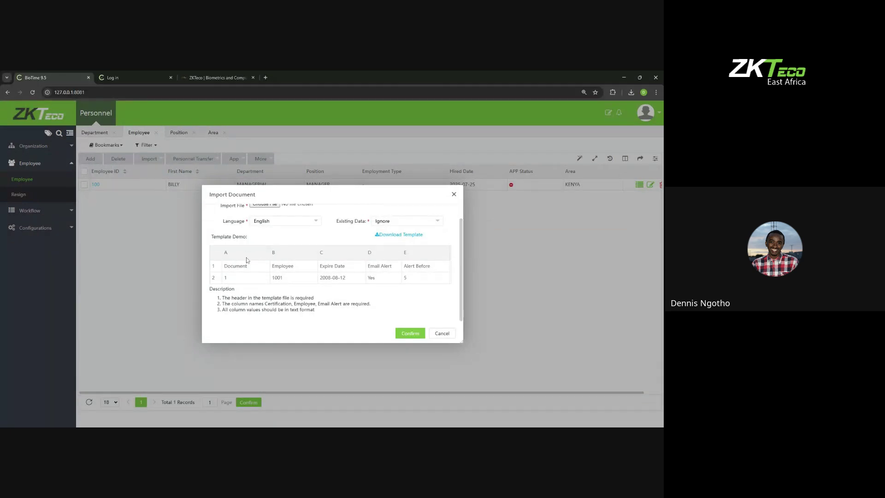
{"action": "scroll", "coordinate": [247, 261], "scroll_direction": "up", "scroll_amount": 1}
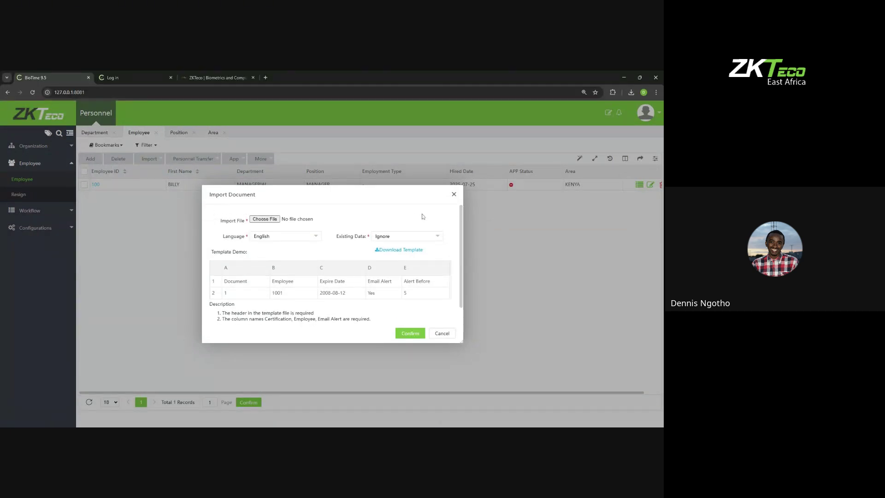
{"action": "left_click", "coordinate": [454, 194]}
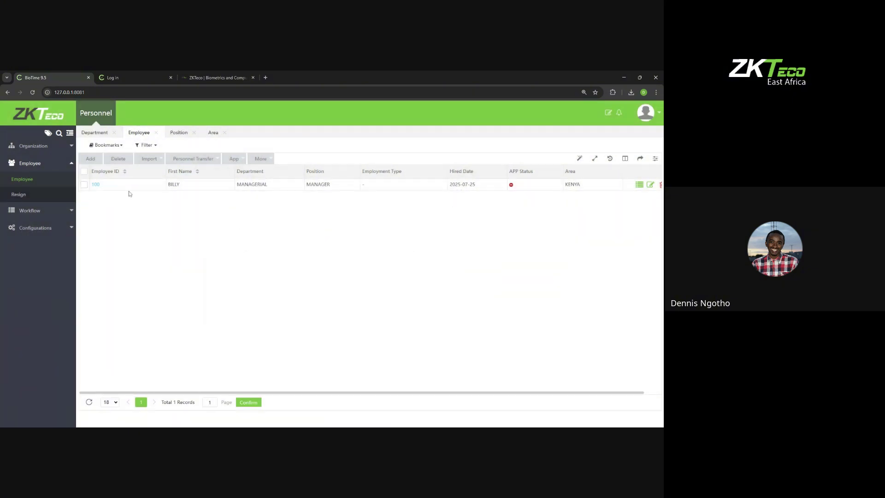
{"action": "left_click", "coordinate": [95, 185]}
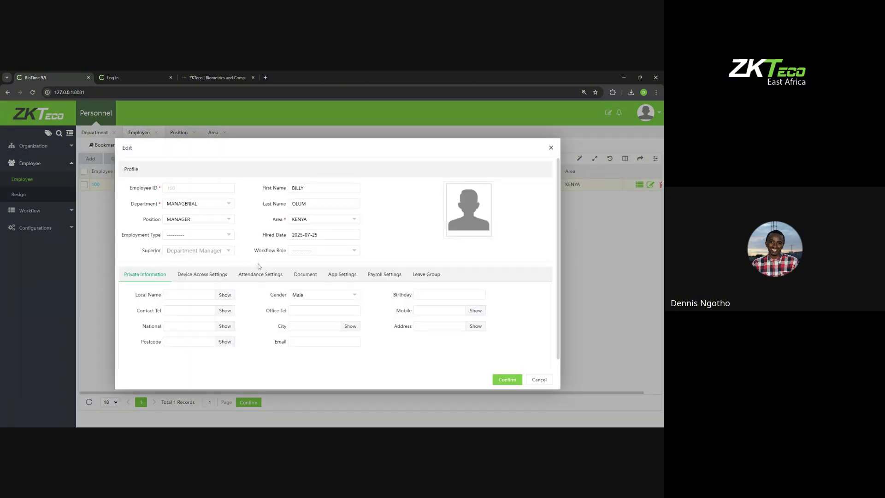
{"action": "left_click", "coordinate": [293, 274]}
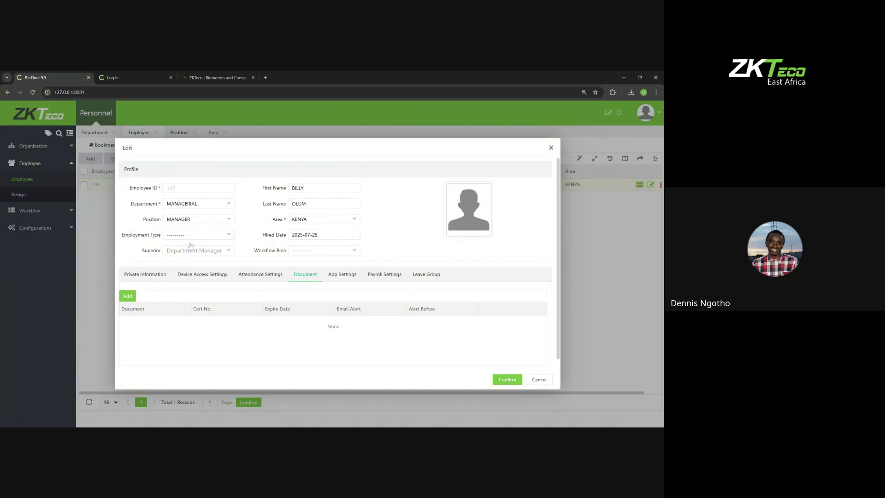
{"action": "left_click", "coordinate": [132, 300]}
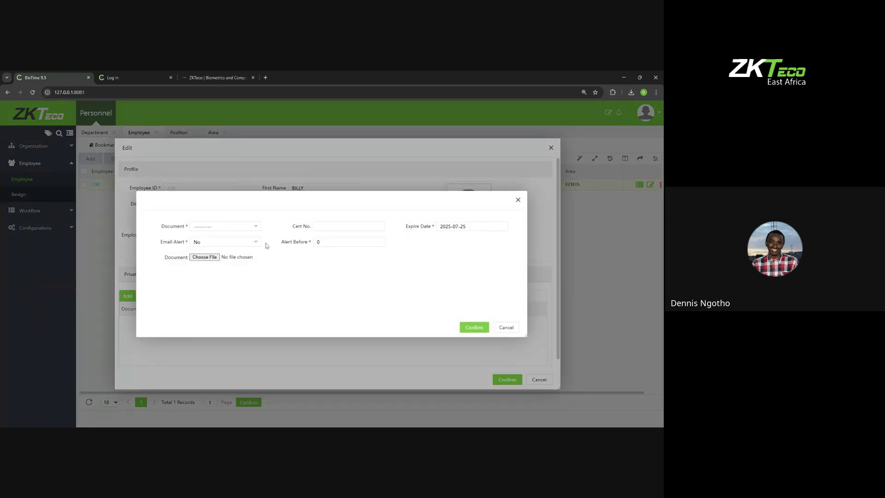
{"action": "left_click", "coordinate": [234, 226]}
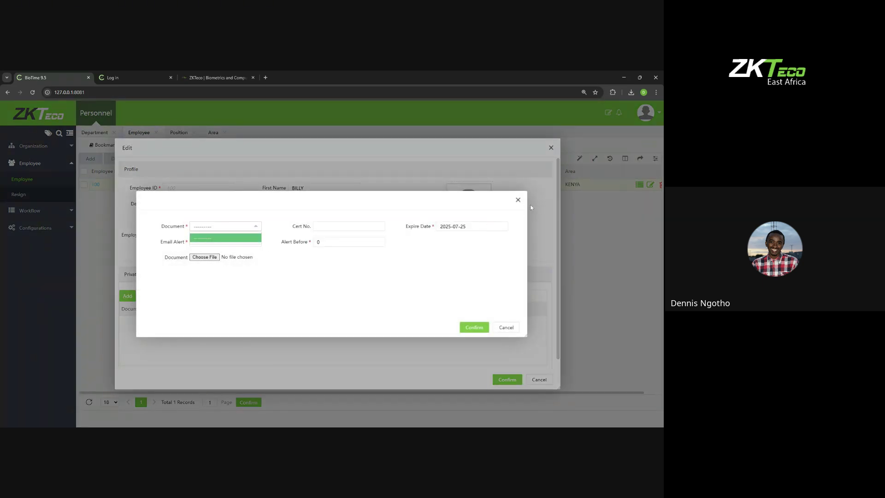
{"action": "left_click", "coordinate": [518, 200]}
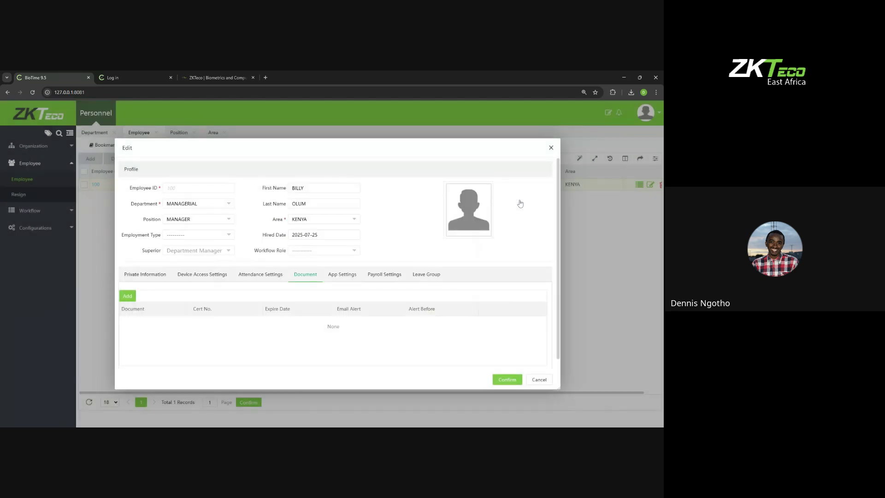
Step: Add document type WORK PERMIT with code 1 under Configurations > Document, then return to Employee
{"action": "left_click", "coordinate": [550, 147]}
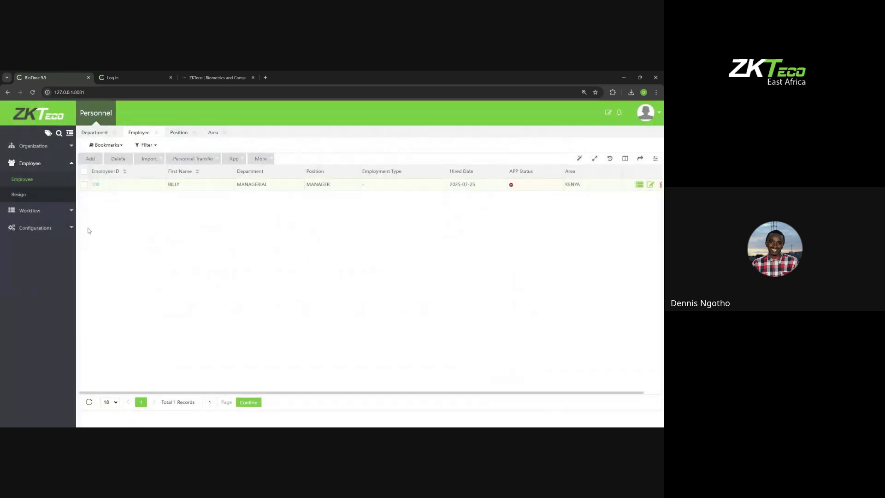
{"action": "left_click", "coordinate": [48, 228]}
{"action": "left_click", "coordinate": [24, 214]}
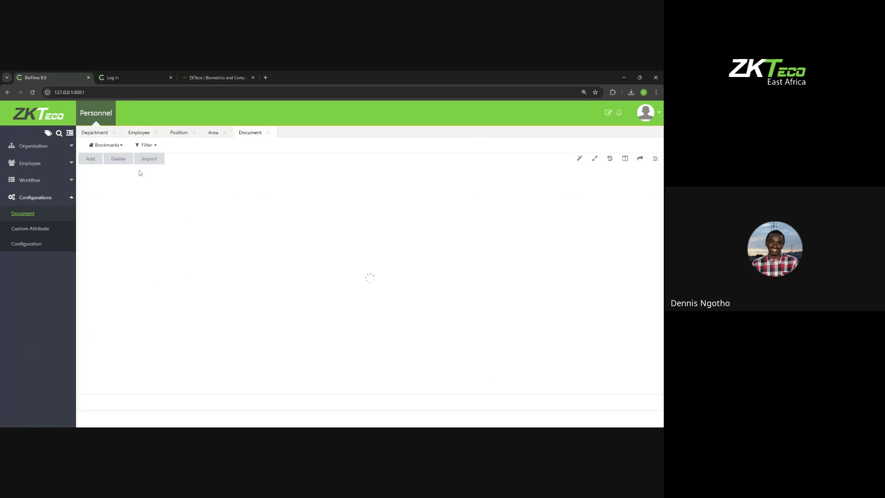
{"action": "left_click", "coordinate": [97, 161]}
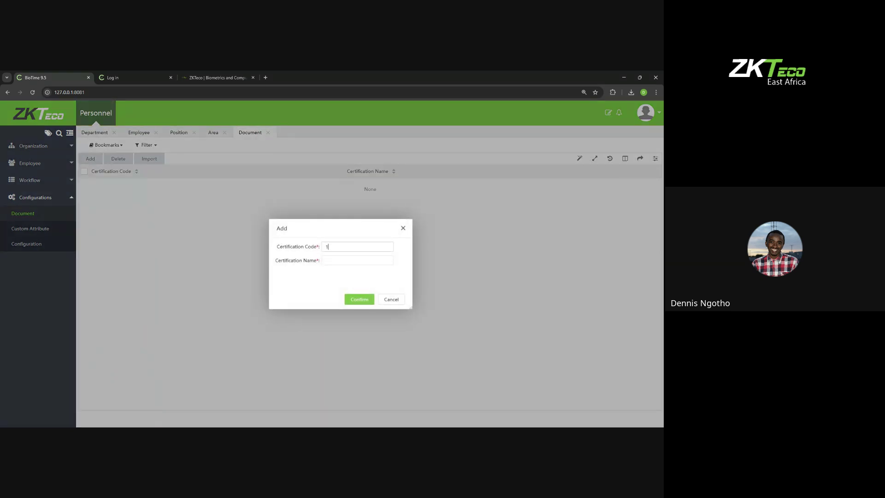
{"action": "key", "text": "Tab"}
{"action": "type", "text": "WORK PERMIT"}
{"action": "left_click", "coordinate": [359, 299]}
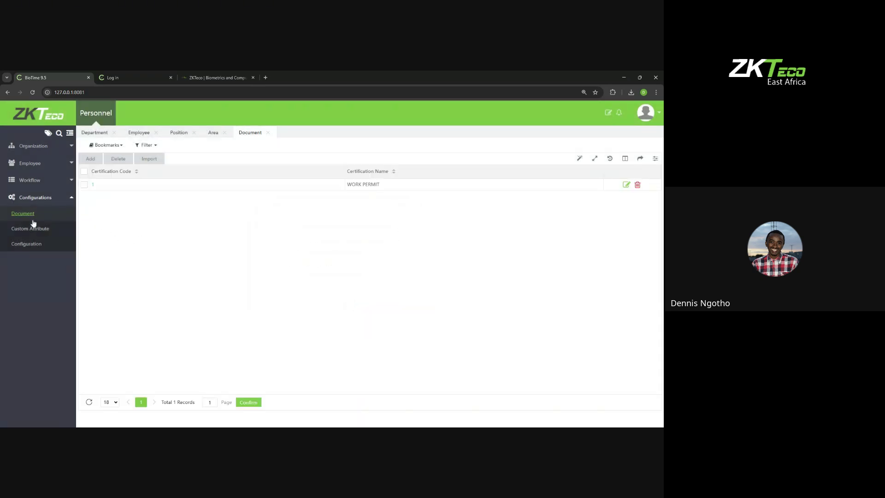
{"action": "left_click", "coordinate": [46, 199]}
{"action": "left_click", "coordinate": [40, 164]}
Step: Edit employee 100 and add a new WORK PERMIT document on its Document tab
{"action": "left_click", "coordinate": [26, 180]}
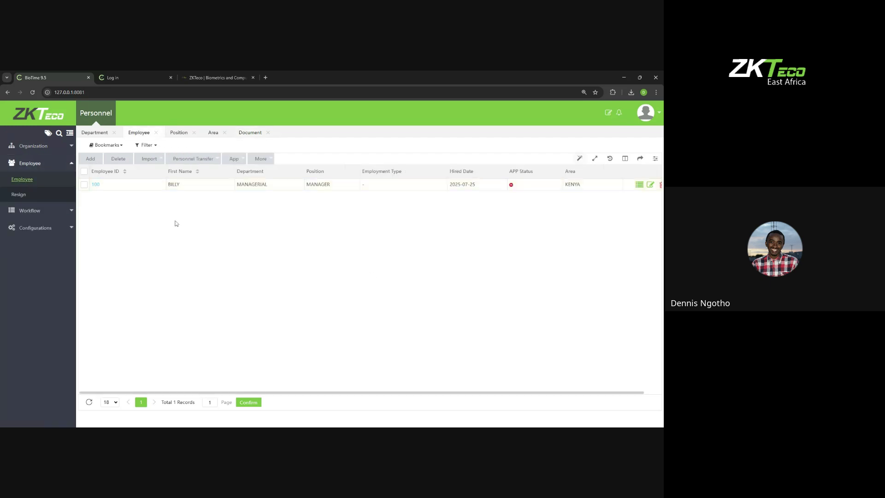
{"action": "left_click", "coordinate": [97, 184]}
{"action": "left_click", "coordinate": [305, 275]}
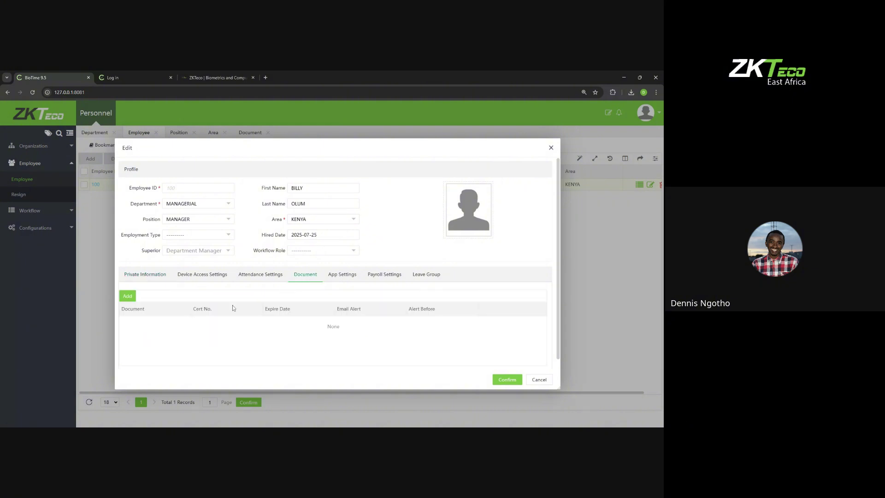
{"action": "left_click", "coordinate": [128, 295]}
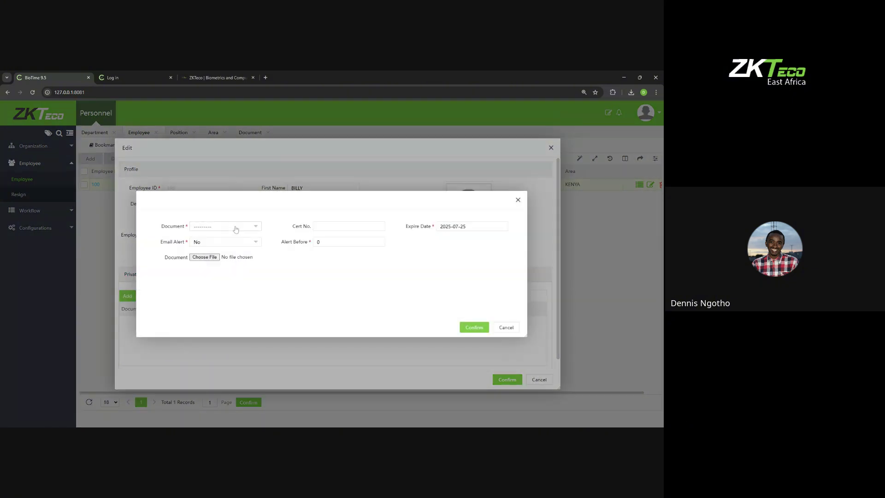
{"action": "left_click", "coordinate": [236, 226]}
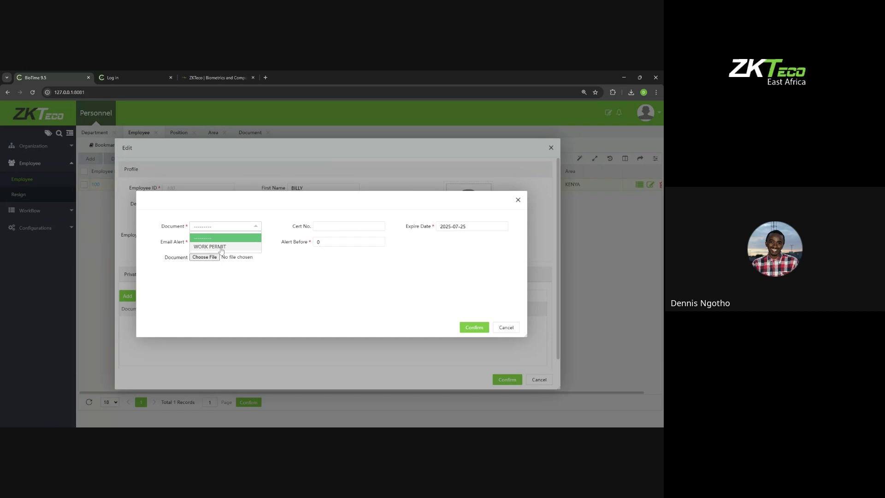
{"action": "left_click", "coordinate": [221, 248]}
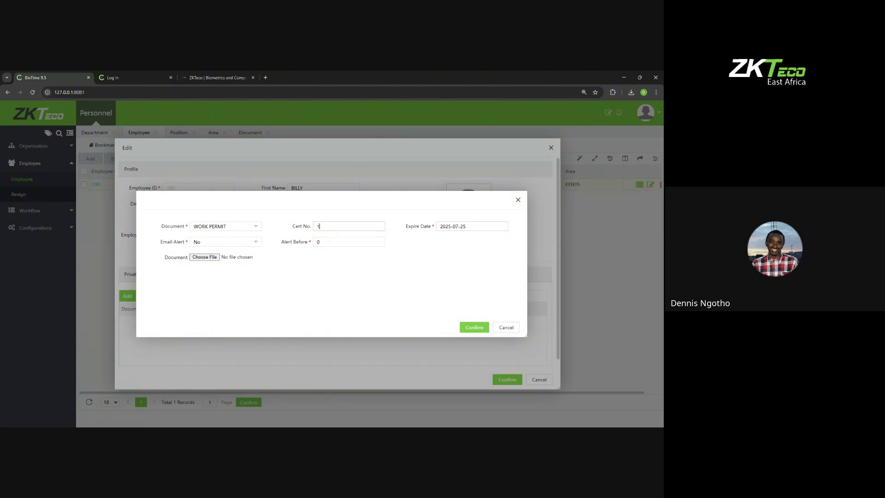
Step: Set cert no. 1, email alert Yes 14 days before, attach the PDF, and confirm
{"action": "left_click", "coordinate": [197, 241]}
{"action": "left_click", "coordinate": [197, 264]}
{"action": "type", "text": "7"}
{"action": "type", "text": "1"}
{"action": "type", "text": "4"}
{"action": "left_click", "coordinate": [218, 261]}
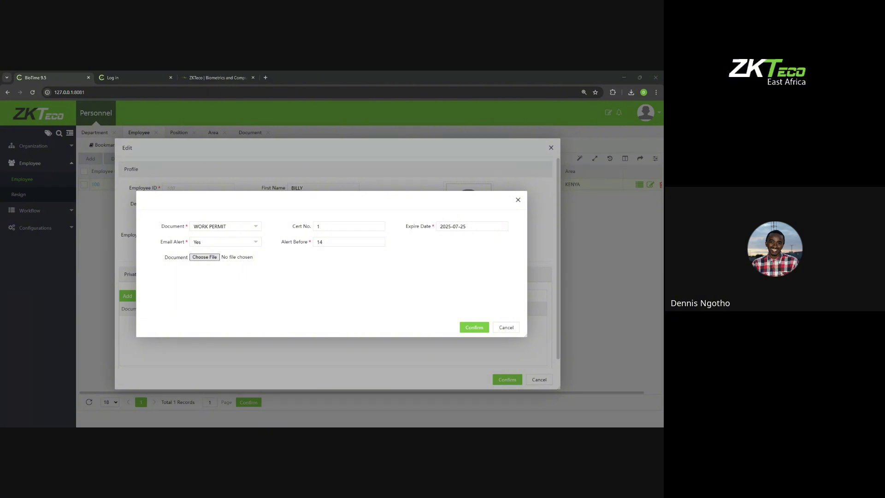
{"action": "left_click", "coordinate": [420, 291]}
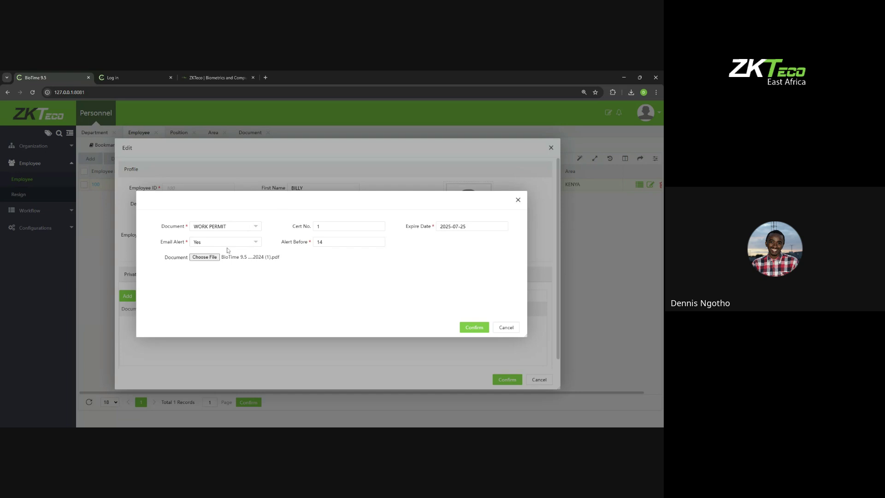
{"action": "left_click", "coordinate": [472, 329]}
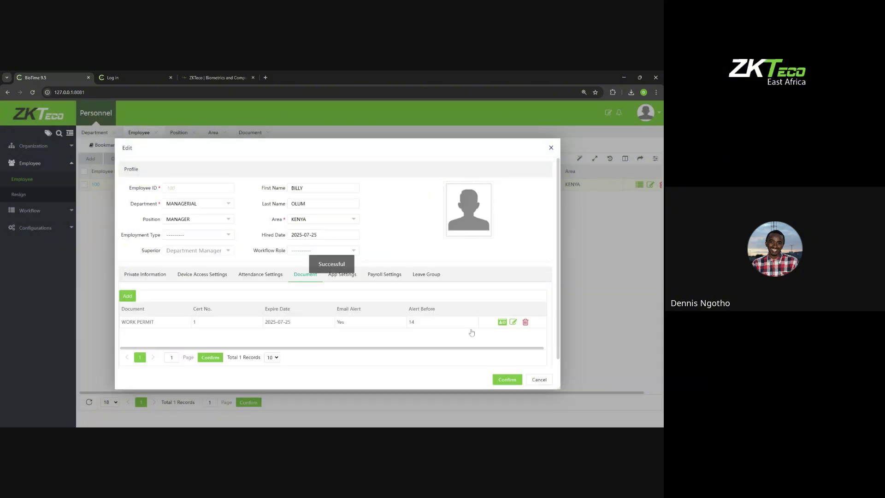
{"action": "left_click", "coordinate": [551, 148]}
Step: Open Import Document and download its document import template
{"action": "mouse_move", "coordinate": [161, 161]}
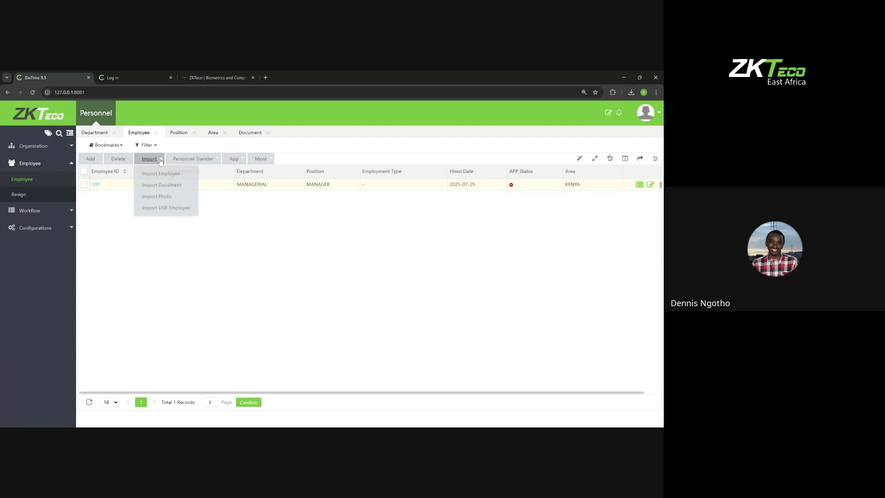
{"action": "left_click", "coordinate": [167, 184]}
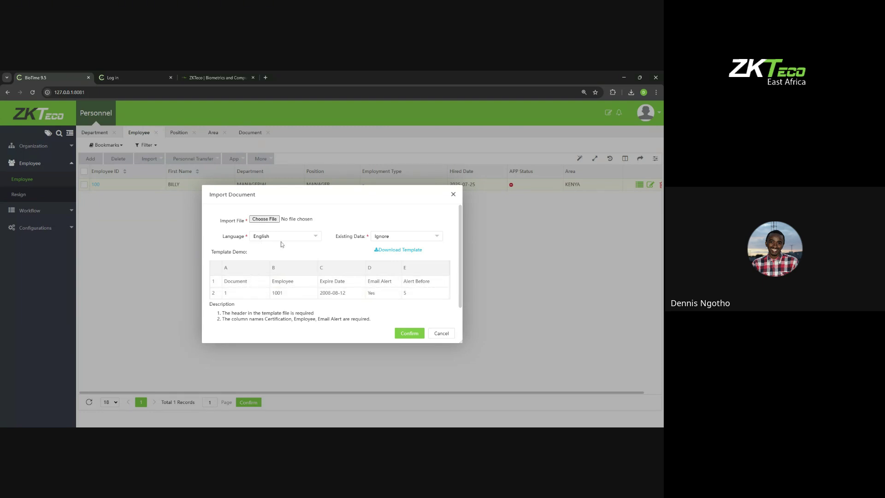
{"action": "left_click", "coordinate": [394, 250]}
{"action": "left_click", "coordinate": [580, 124]}
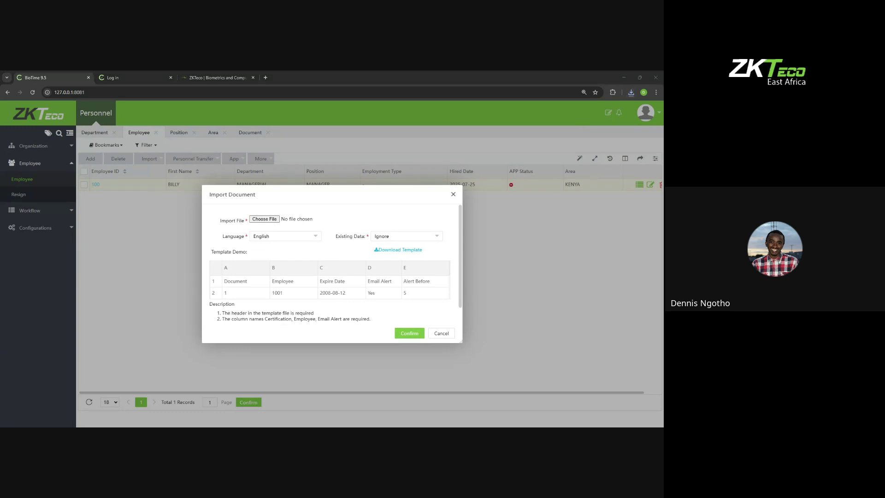
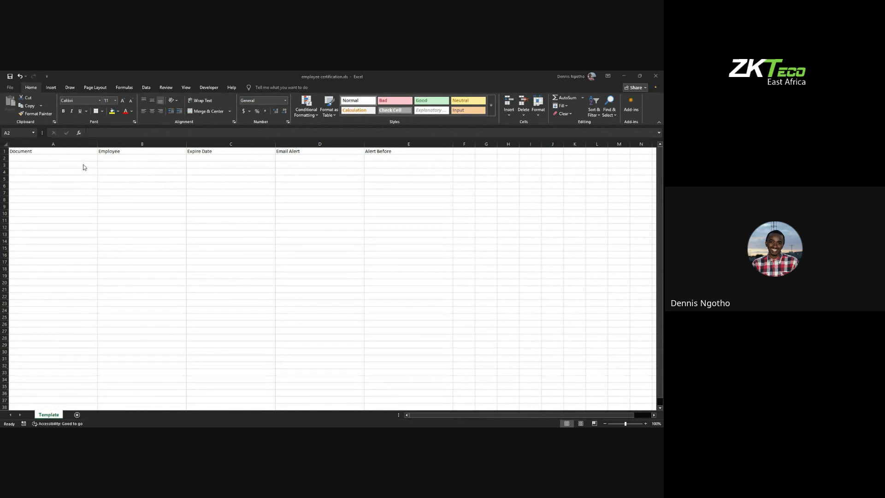
Step: Enter WORK PERMIT in cell A2 under the Document column of the template
{"action": "left_click", "coordinate": [67, 159]}
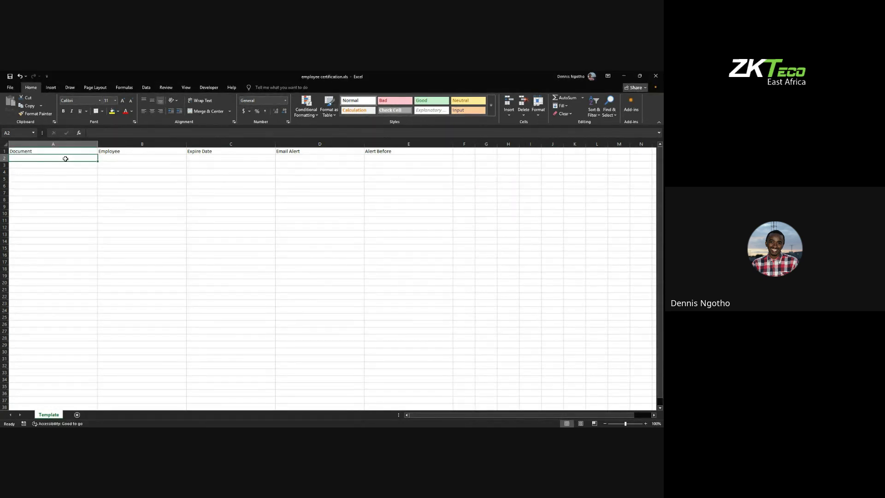
{"action": "double_click", "coordinate": [65, 158]}
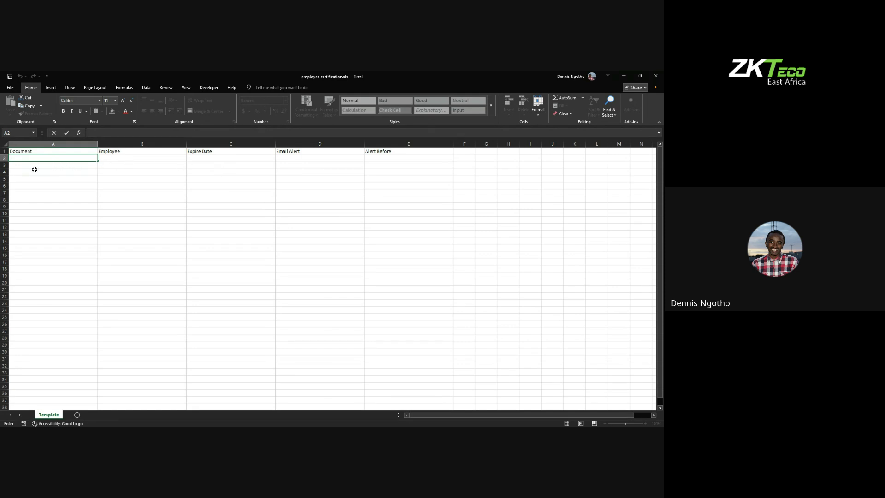
{"action": "double_click", "coordinate": [21, 158]}
{"action": "type", "text": "WORK PERMIT"}
{"action": "left_click", "coordinate": [161, 159]}
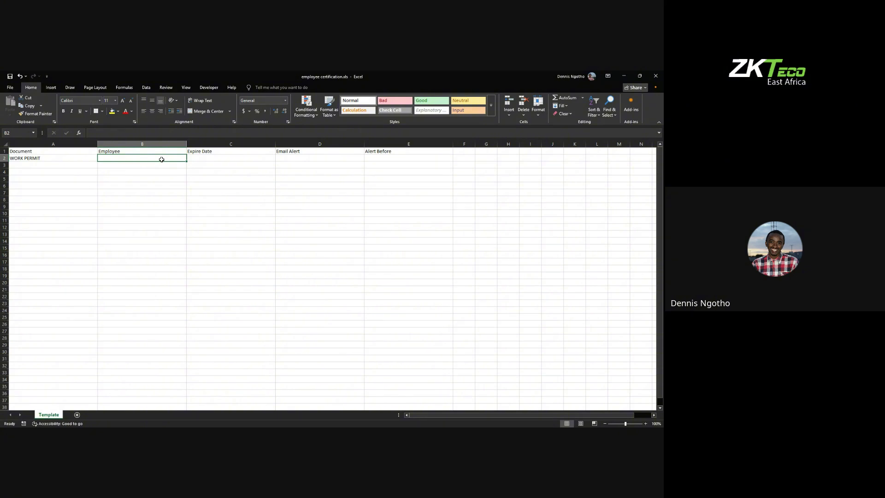
Step: Enter employee ID 100 in cell B2 and begin the expiry date entry in C2
{"action": "double_click", "coordinate": [161, 157]}
{"action": "type", "text": "1"}
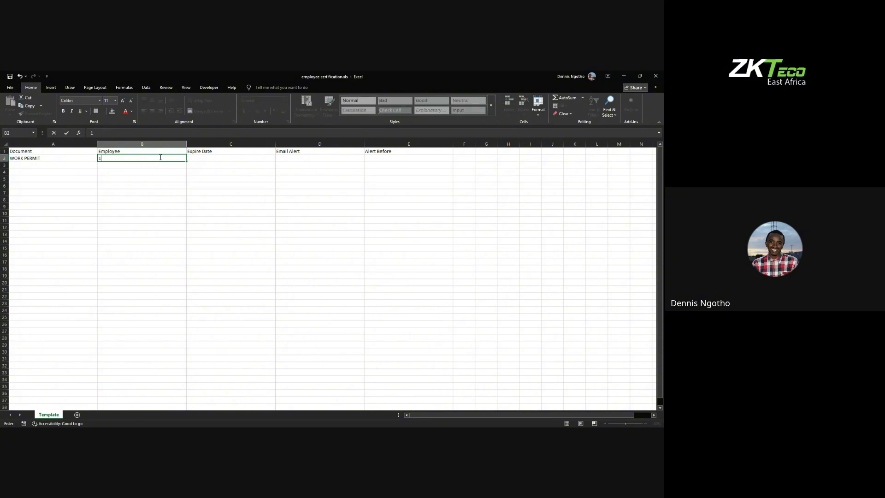
{"action": "type", "text": "00"}
{"action": "left_click", "coordinate": [203, 158]}
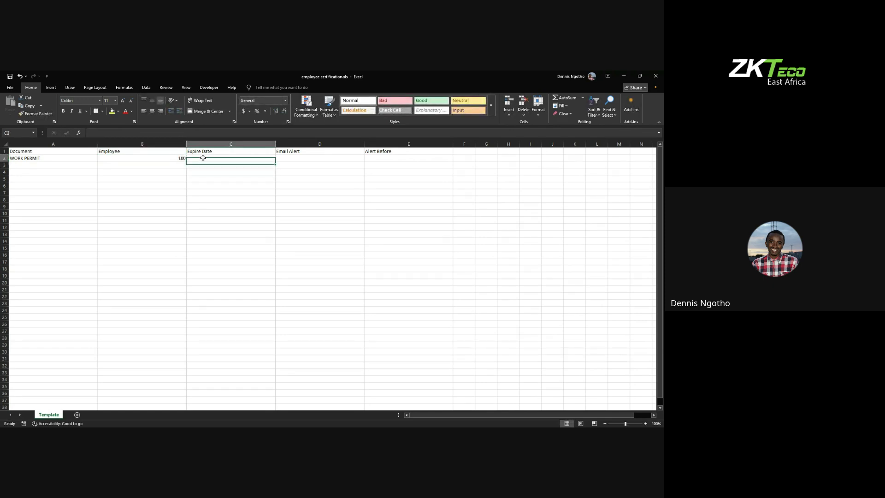
{"action": "double_click", "coordinate": [203, 158]}
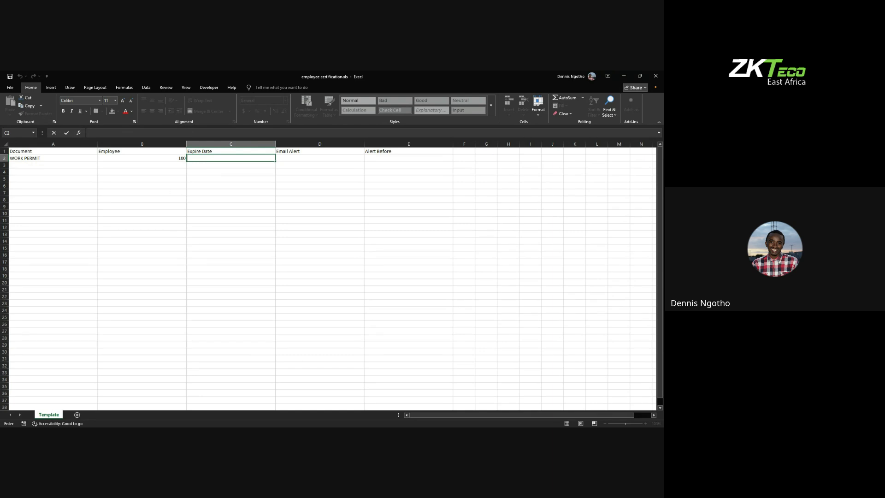
{"action": "key", "text": "alt+Tab"}
Step: Paste the expiry date into C2 and correct it from 2008-08-12 to 2028-08-12
{"action": "double_click", "coordinate": [212, 157]}
{"action": "type", "text": "2008-08-12"}
{"action": "key", "text": "Return"}
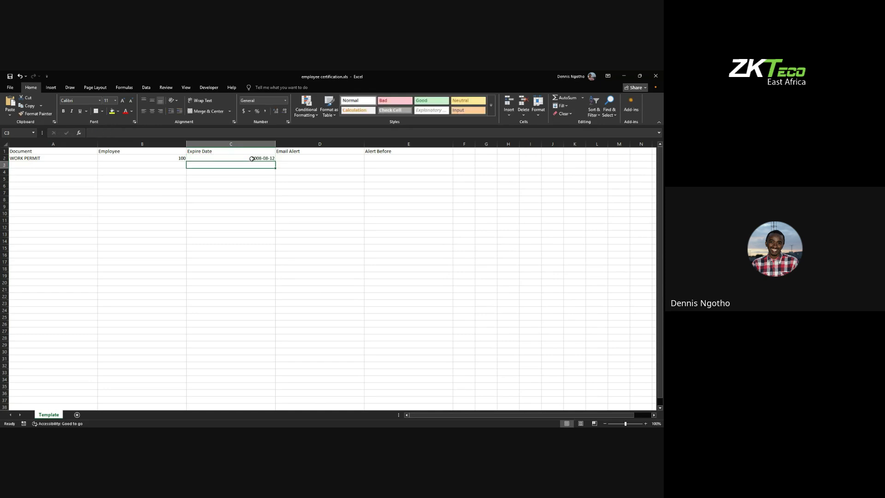
{"action": "left_click", "coordinate": [259, 157]}
{"action": "double_click", "coordinate": [263, 158]}
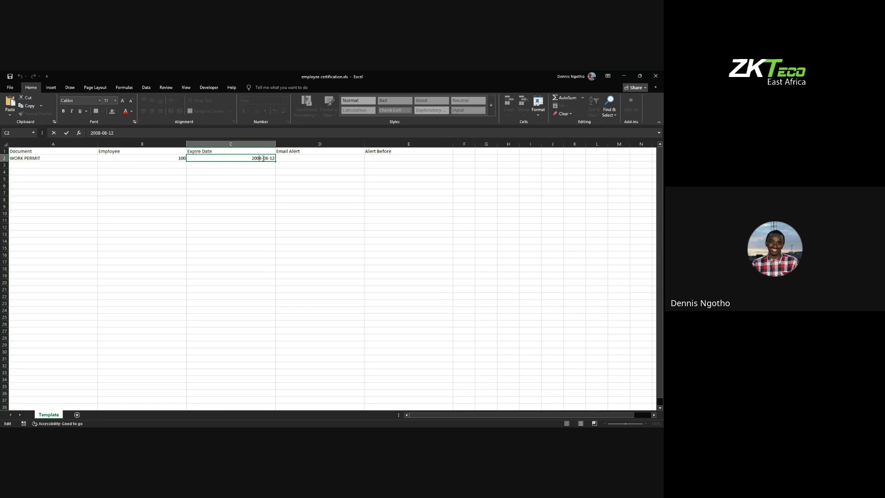
{"action": "key", "text": "BackSpace"}
{"action": "type", "text": "2"}
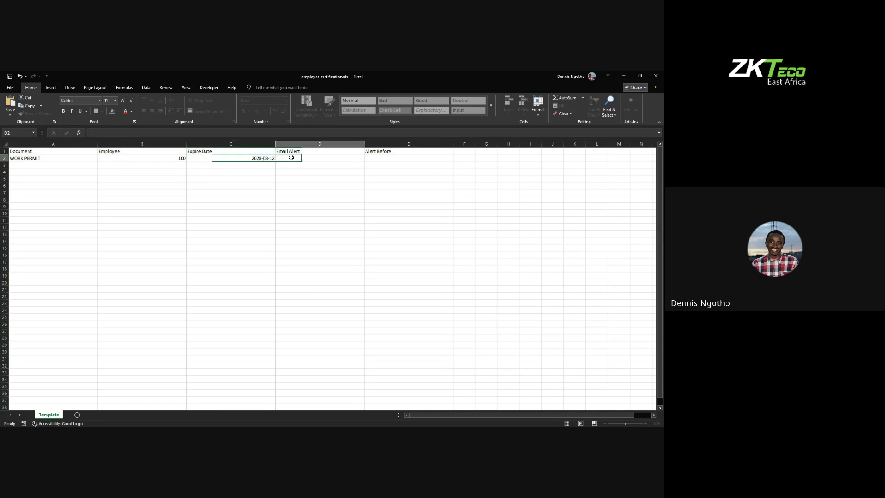
{"action": "double_click", "coordinate": [291, 158]}
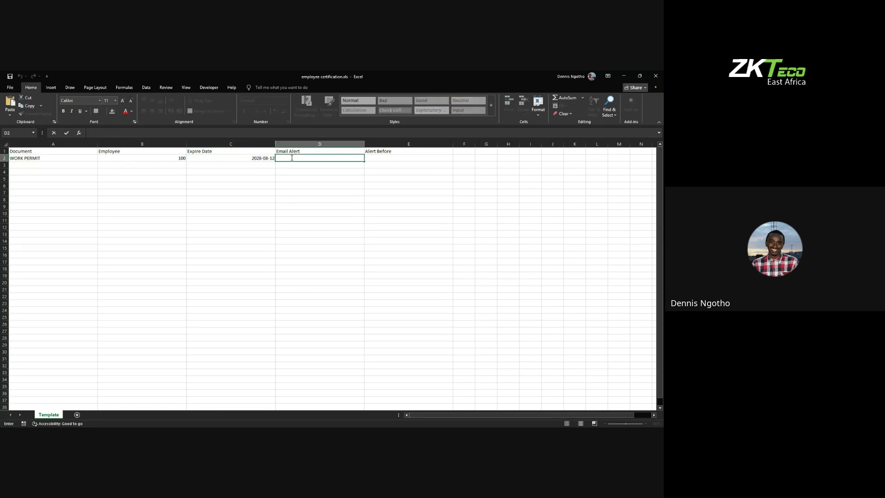
Step: Enter Yes for email alert in D2 and 5 for alert-before in E2
{"action": "key", "text": "alt+Tab"}
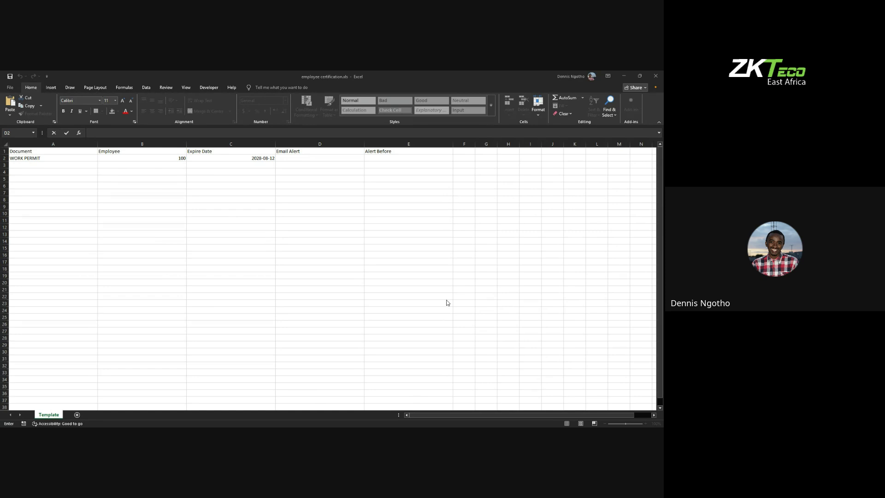
{"action": "key", "text": "alt+Tab"}
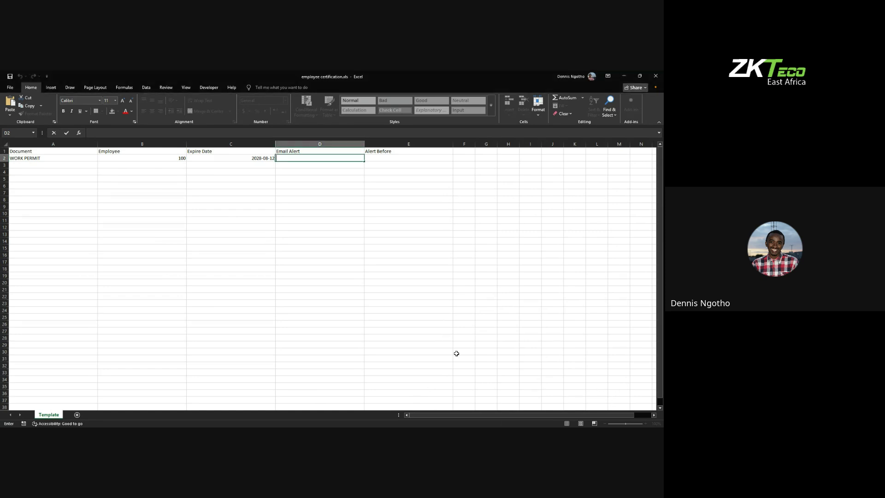
{"action": "type", "text": "Yes"}
{"action": "double_click", "coordinate": [380, 159]}
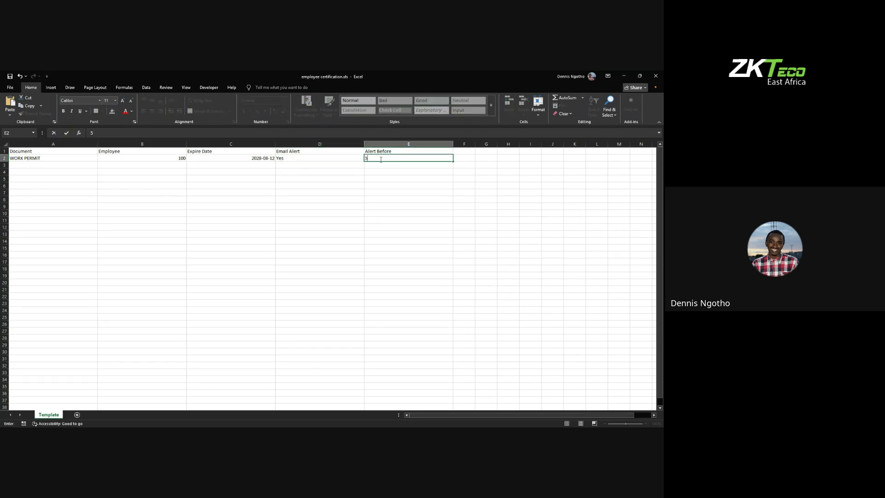
{"action": "type", "text": "5"}
{"action": "left_click", "coordinate": [382, 173]}
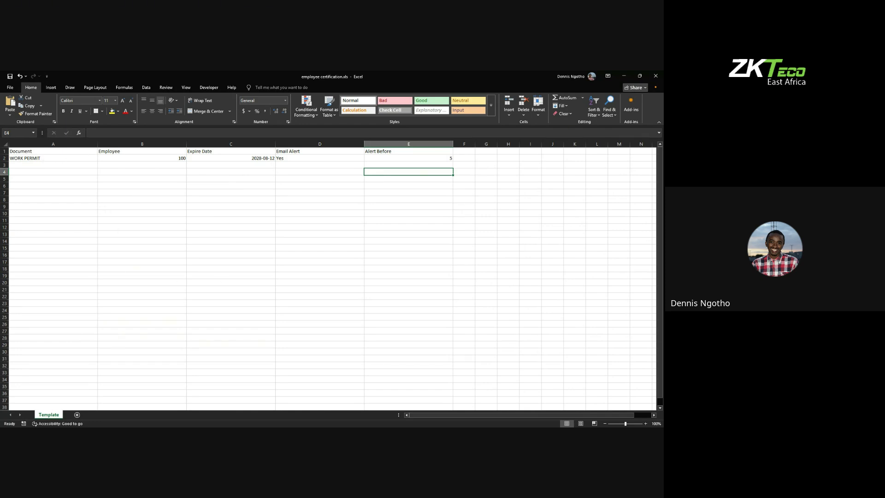
{"action": "key", "text": "alt+Tab"}
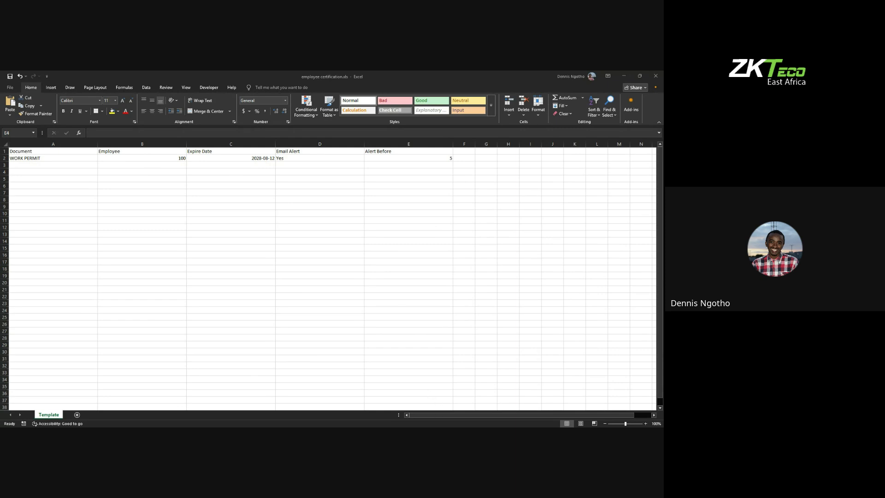
{"action": "left_click", "coordinate": [266, 434]}
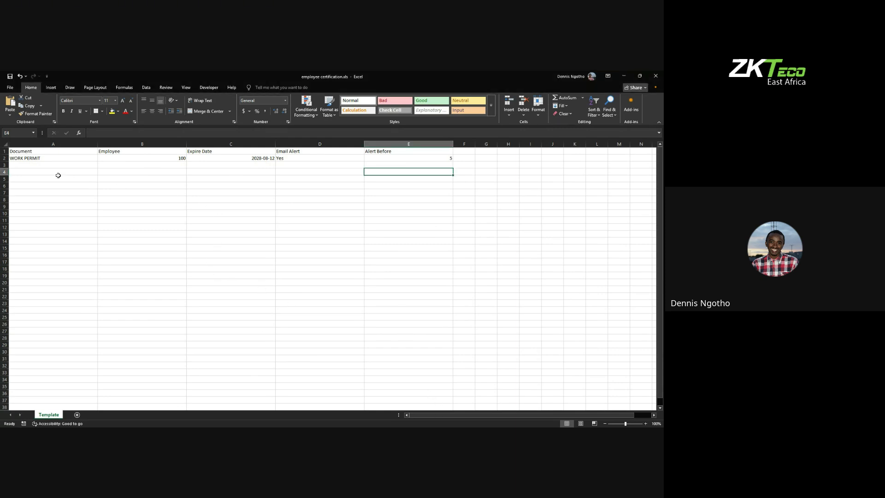
{"action": "left_click", "coordinate": [10, 87]}
Step: Save the employee certification workbook containing the completed WORK PERMIT row
{"action": "left_click", "coordinate": [18, 167]}
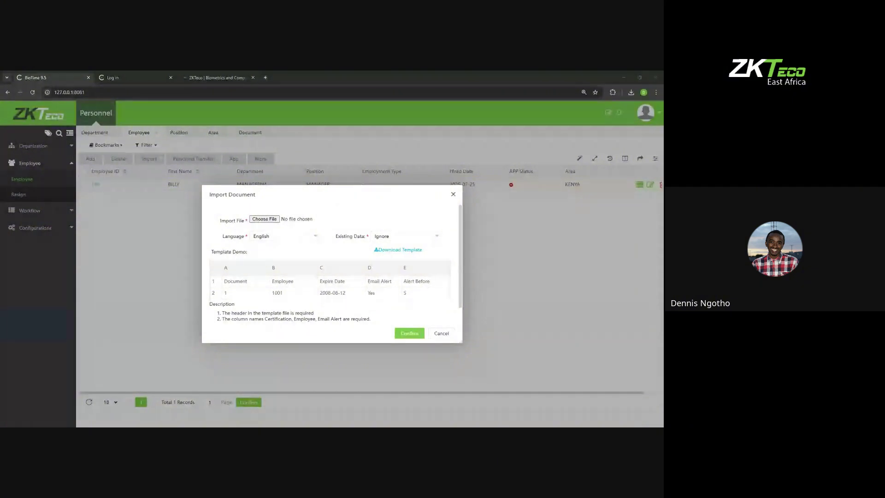
Step: Review the template demo column headings in the Import Document dialog
{"action": "left_click", "coordinate": [396, 354]}
{"action": "left_click", "coordinate": [305, 199]}
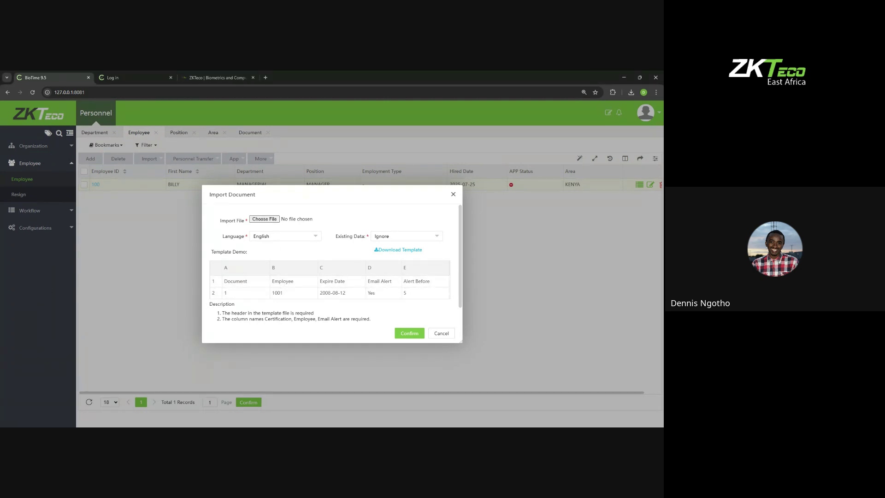
{"action": "left_click_drag", "start_coordinate": [211, 263], "coordinate": [249, 298]}
{"action": "left_click", "coordinate": [218, 293]}
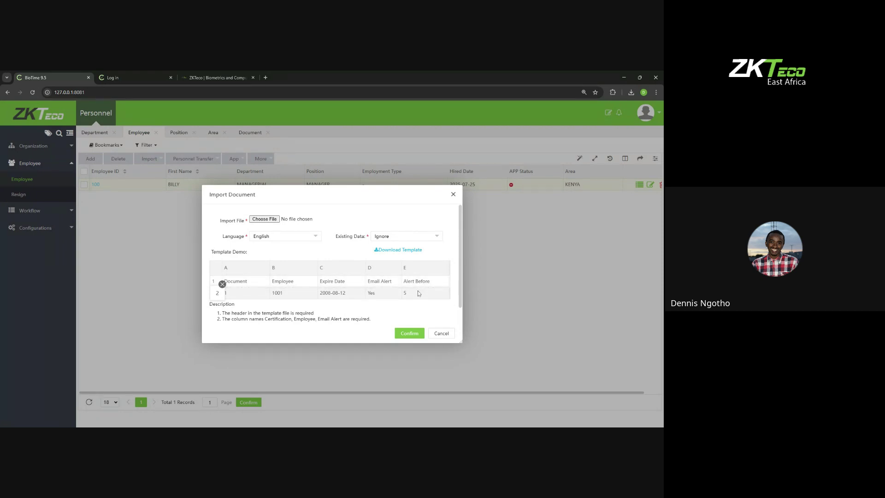
{"action": "key", "text": "alt+Tab"}
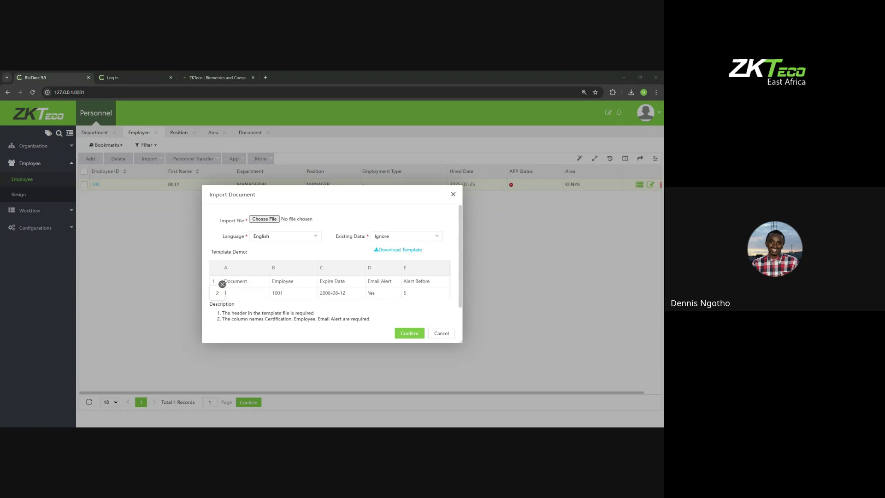
Step: Import employee certification.xls with Existing Data set to Overwrite and close the progress window
{"action": "left_click", "coordinate": [445, 385]}
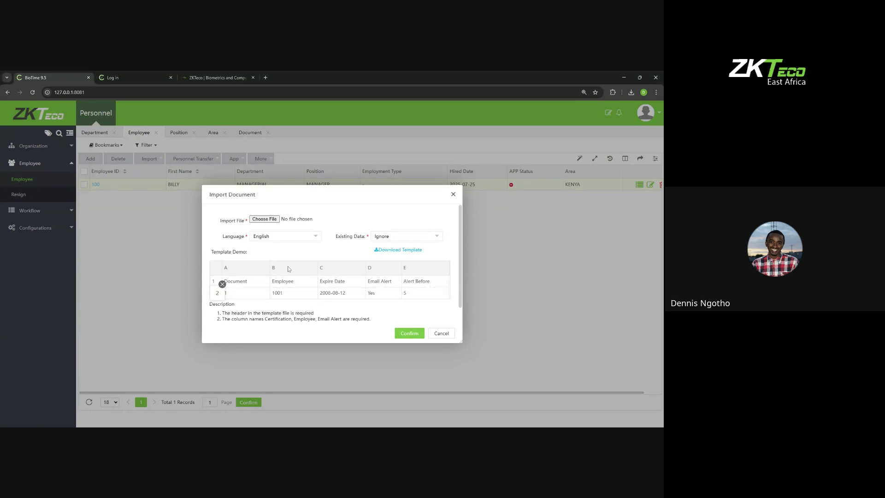
{"action": "left_click", "coordinate": [261, 220]}
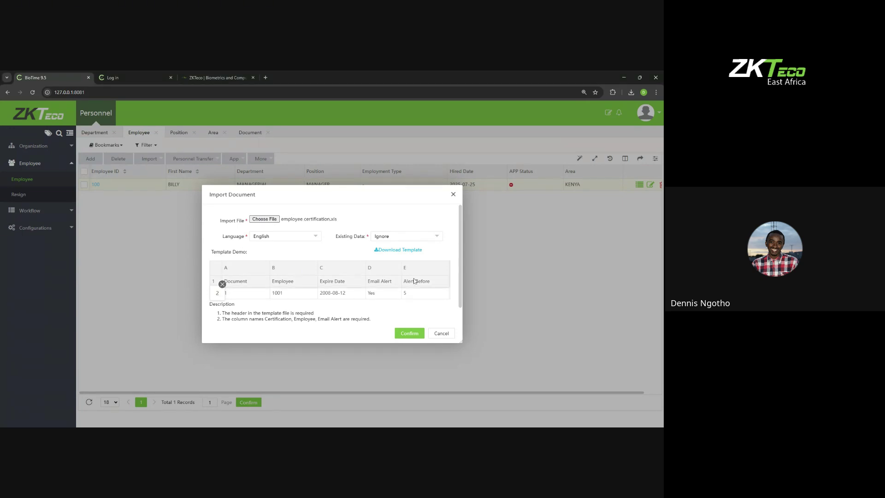
{"action": "left_click", "coordinate": [408, 241]}
{"action": "left_click", "coordinate": [394, 260]}
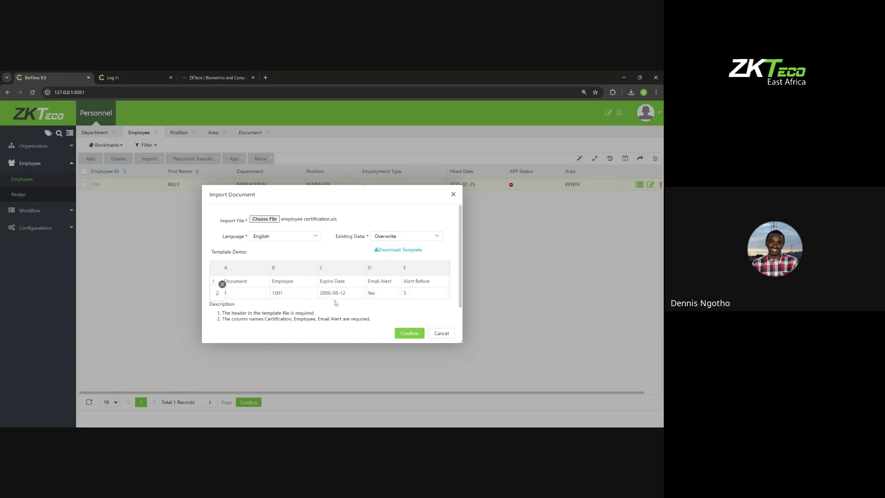
{"action": "left_click", "coordinate": [401, 334]}
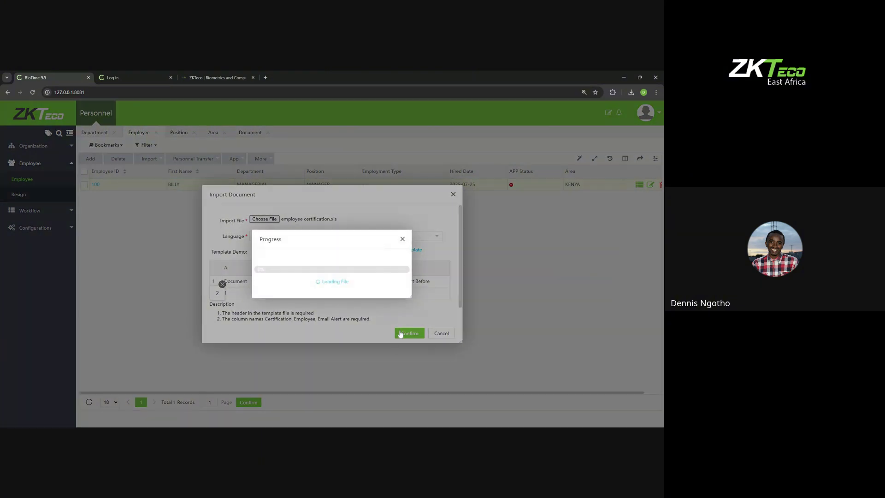
{"action": "left_click", "coordinate": [402, 239]}
{"action": "left_click", "coordinate": [452, 195]}
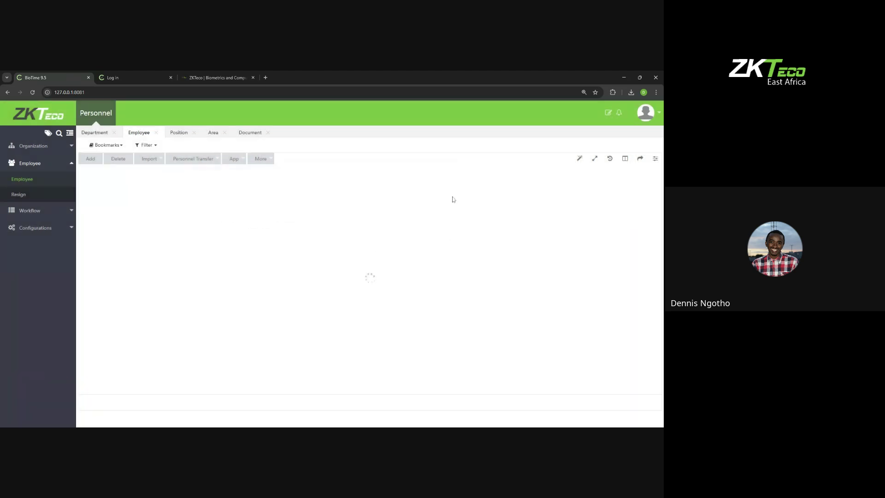
{"action": "left_click", "coordinate": [95, 185]}
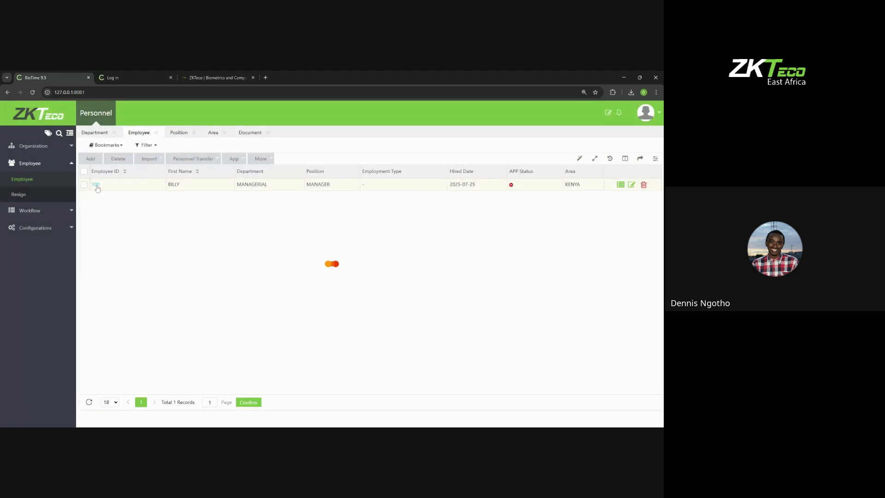
Step: Glance at employee 100's Document tab, then close the profile and view the import options
{"action": "left_click", "coordinate": [305, 274]}
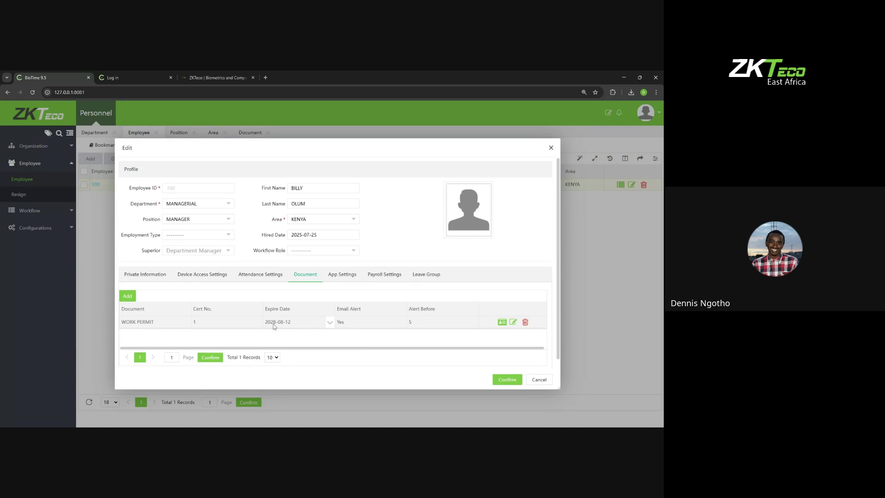
{"action": "left_click", "coordinate": [551, 148]}
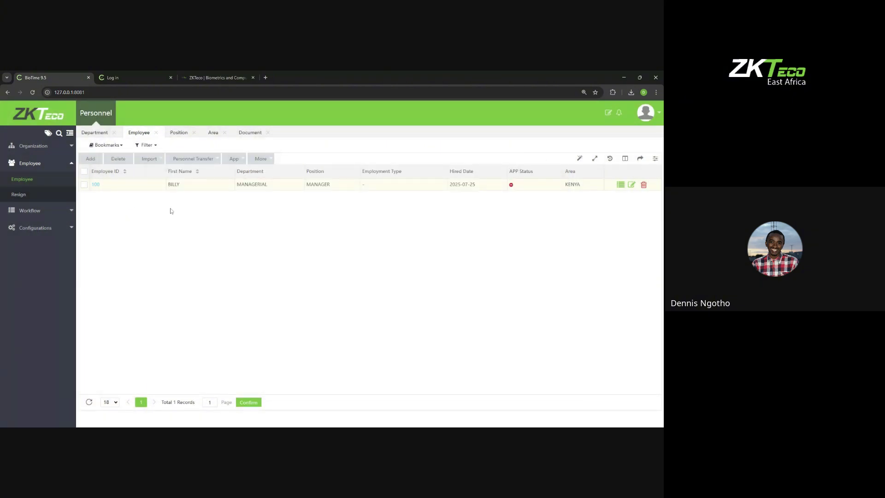
{"action": "left_click", "coordinate": [149, 159]}
{"action": "left_click", "coordinate": [151, 164]}
Step: Inspect the imported WORK PERMIT record expiring 2028-08-12 on employee 100's Document tab
{"action": "left_click", "coordinate": [95, 184]}
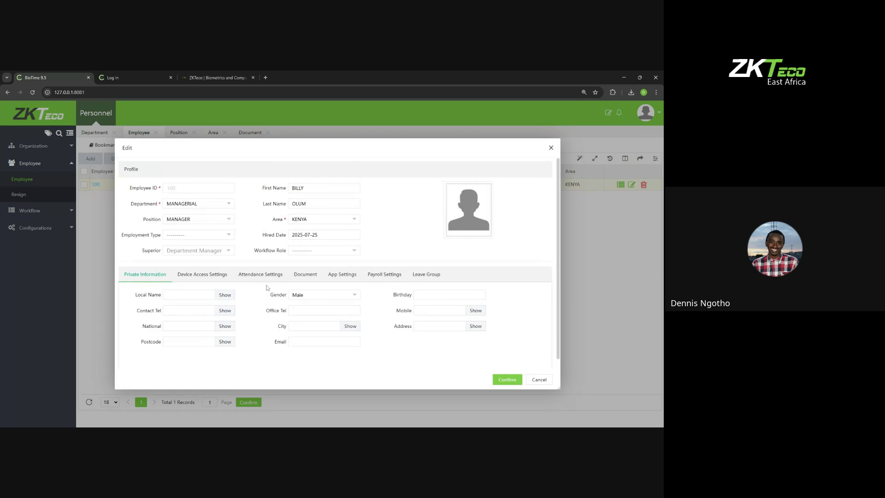
{"action": "left_click", "coordinate": [303, 275]}
{"action": "scroll", "coordinate": [318, 317], "scroll_direction": "down", "scroll_amount": 1}
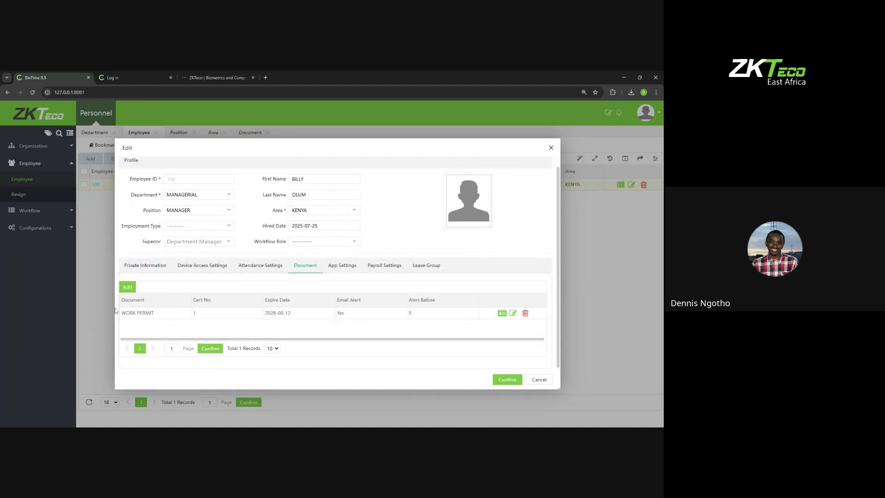
{"action": "left_click", "coordinate": [160, 317]}
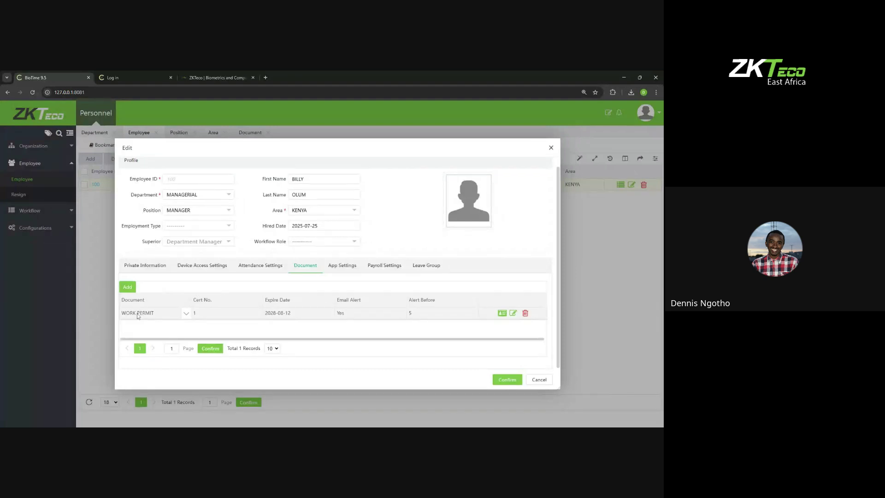
{"action": "left_click", "coordinate": [512, 313]}
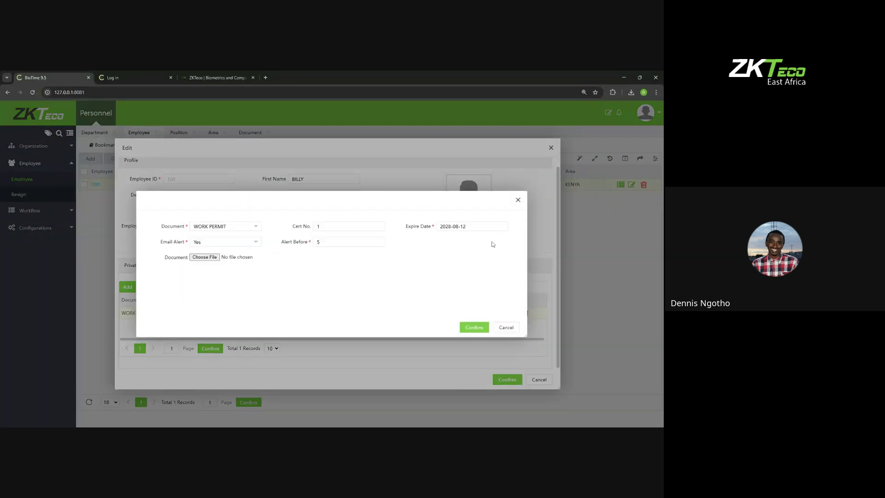
{"action": "left_click", "coordinate": [518, 200]}
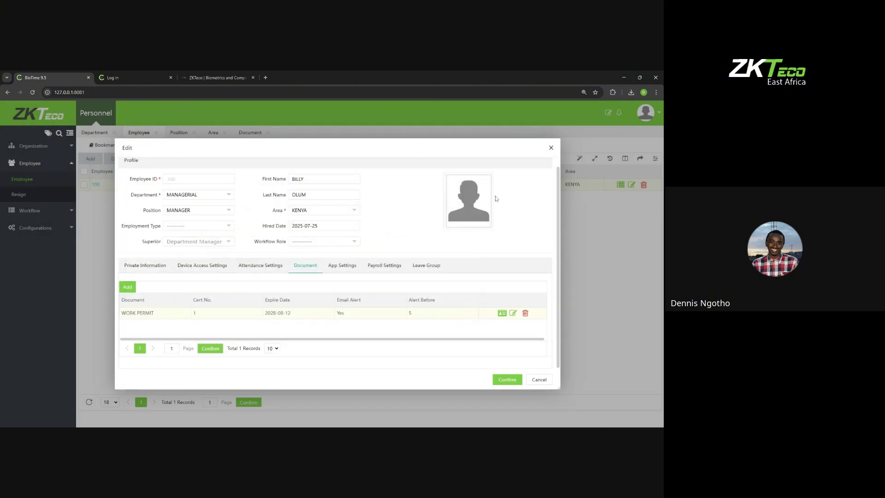
{"action": "left_click", "coordinate": [550, 148]}
Step: Briefly open Import Photo, then open and close employee 100's edit window
{"action": "left_click", "coordinate": [148, 160]}
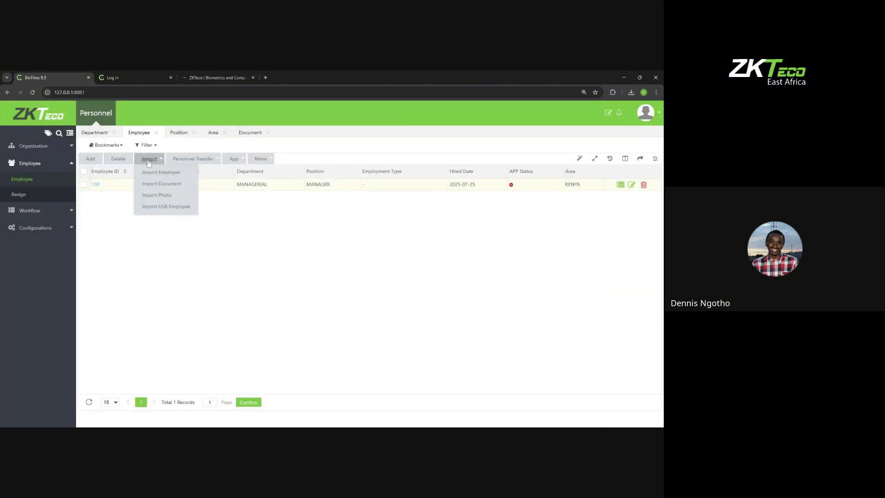
{"action": "left_click", "coordinate": [156, 195]}
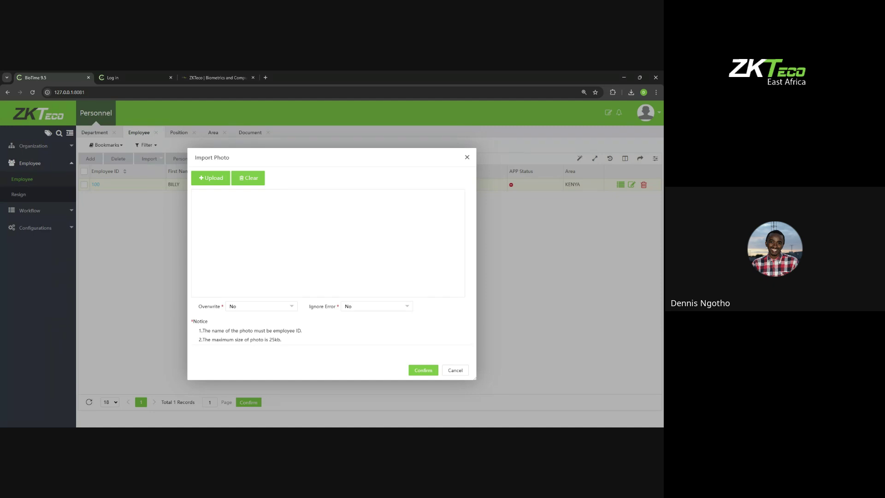
{"action": "left_click", "coordinate": [467, 157]}
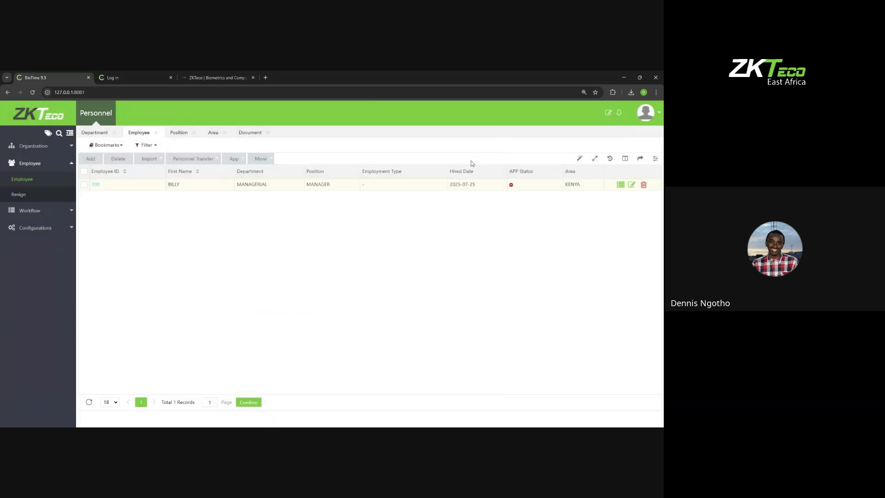
{"action": "left_click", "coordinate": [631, 185]}
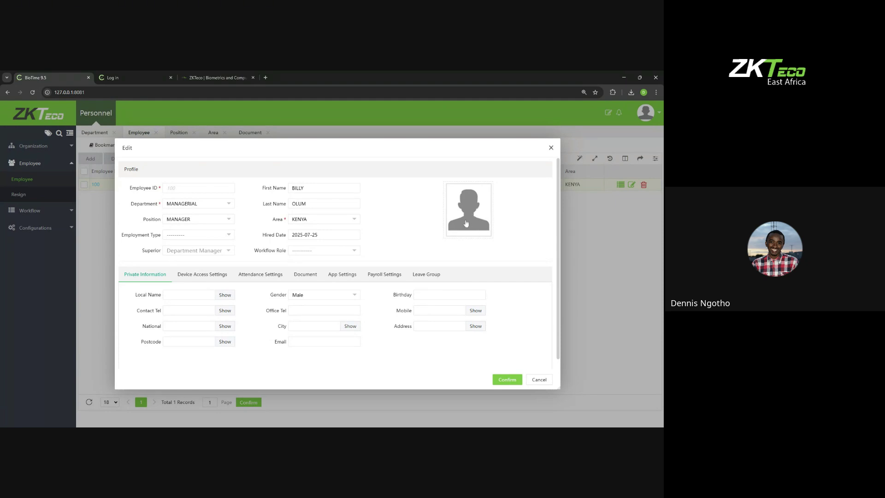
{"action": "left_click", "coordinate": [550, 148]}
Step: Read the Import Photo notice that photo files must be named by employee ID
{"action": "left_click", "coordinate": [149, 158]}
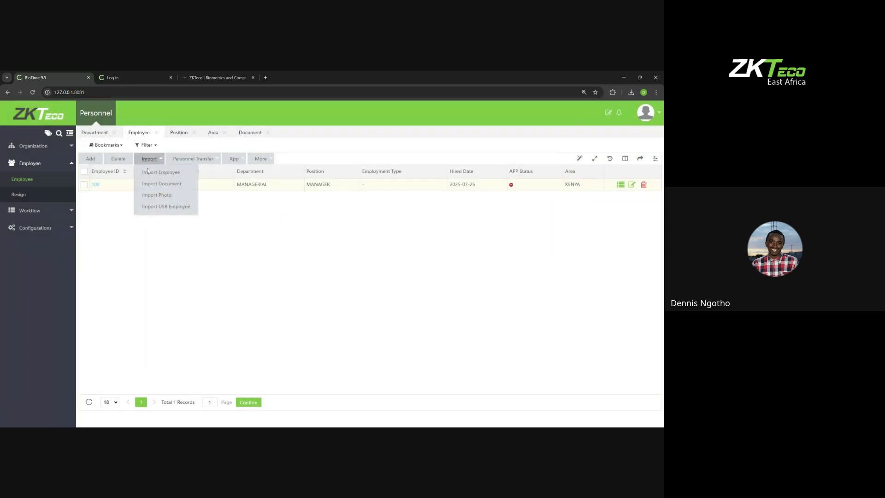
{"action": "left_click", "coordinate": [153, 195]}
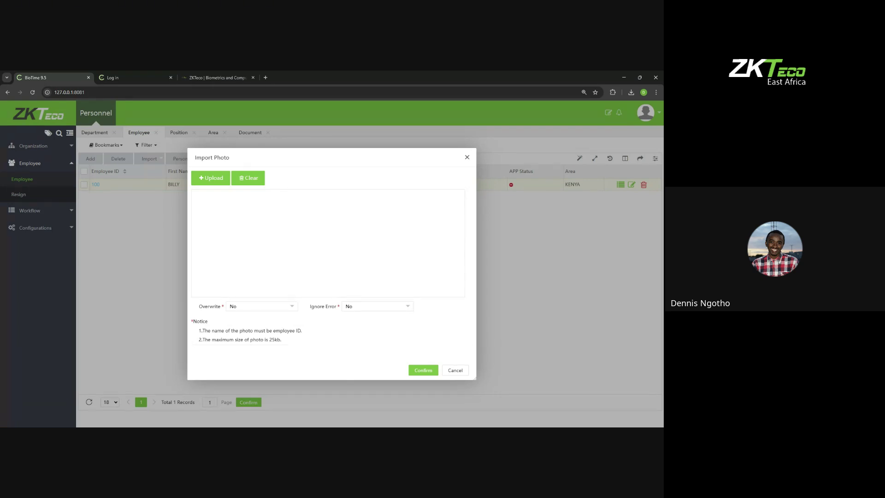
{"action": "left_click_drag", "start_coordinate": [310, 330], "coordinate": [203, 331]}
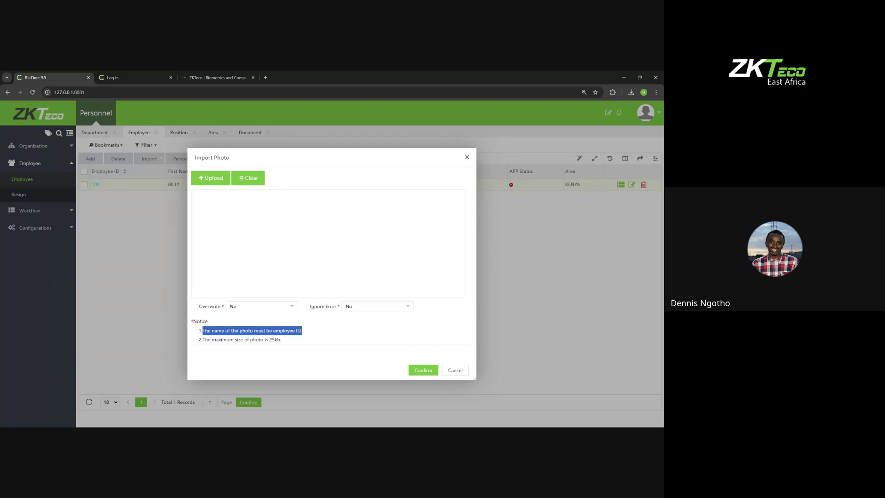
{"action": "left_click", "coordinate": [467, 158]}
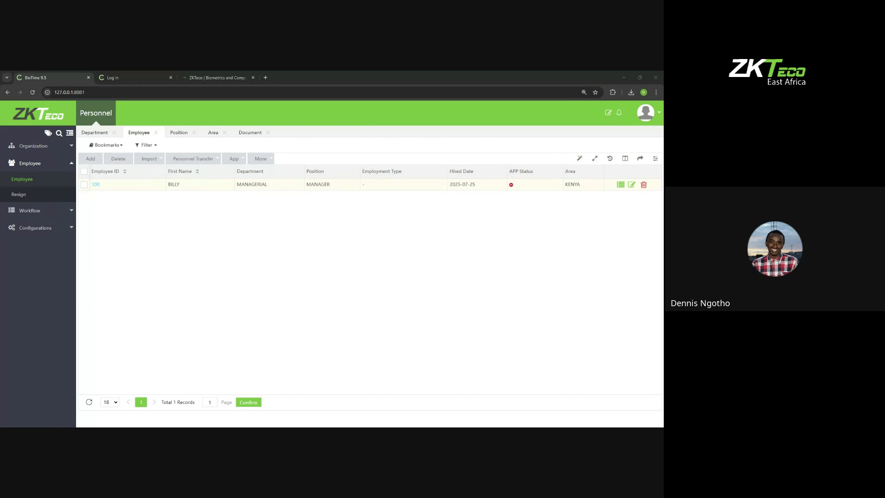
Step: Locate the photo 100.jpg in the Pictures folder using File Explorer
{"action": "key", "text": "alt+Tab"}
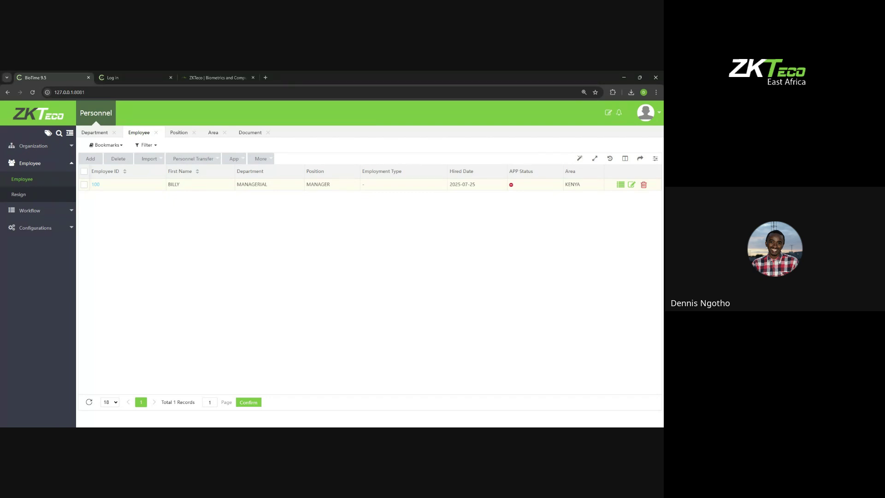
{"action": "key", "text": "alt+Tab"}
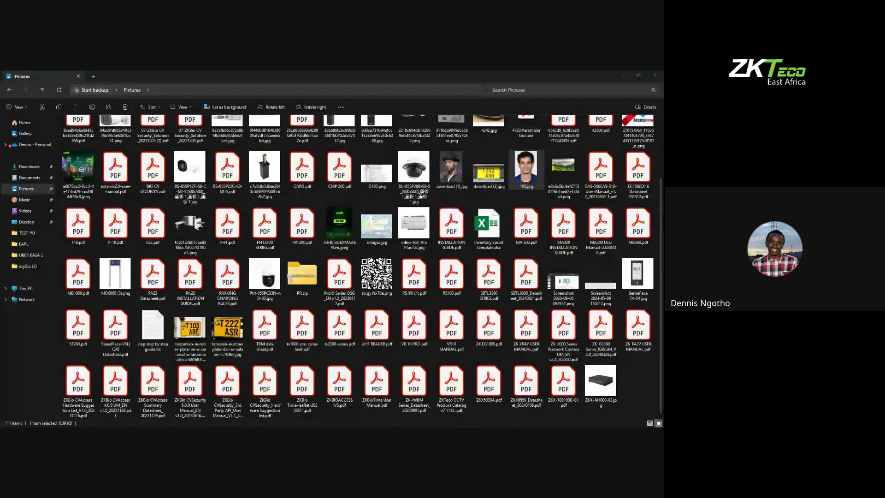
{"action": "key", "text": "alt+Tab"}
{"action": "key", "text": "alt+Tab"}
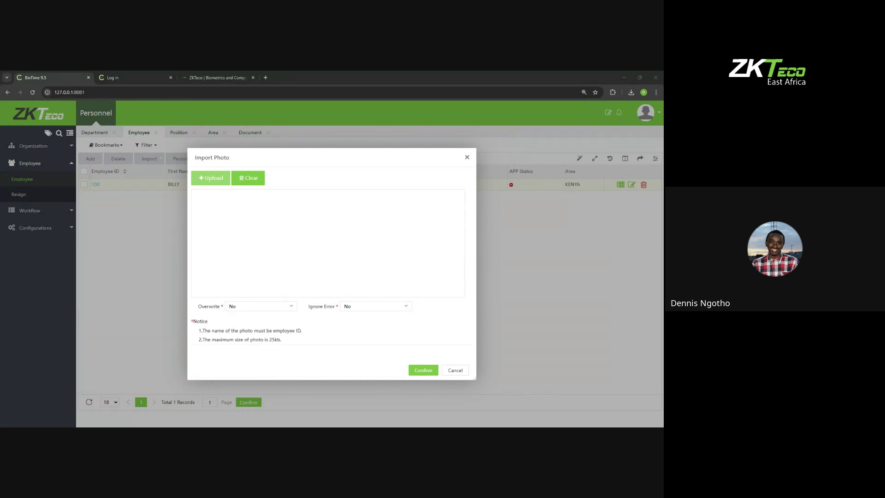
Step: Upload 100.jpg in Import Photo and run the import
{"action": "left_click", "coordinate": [297, 246]}
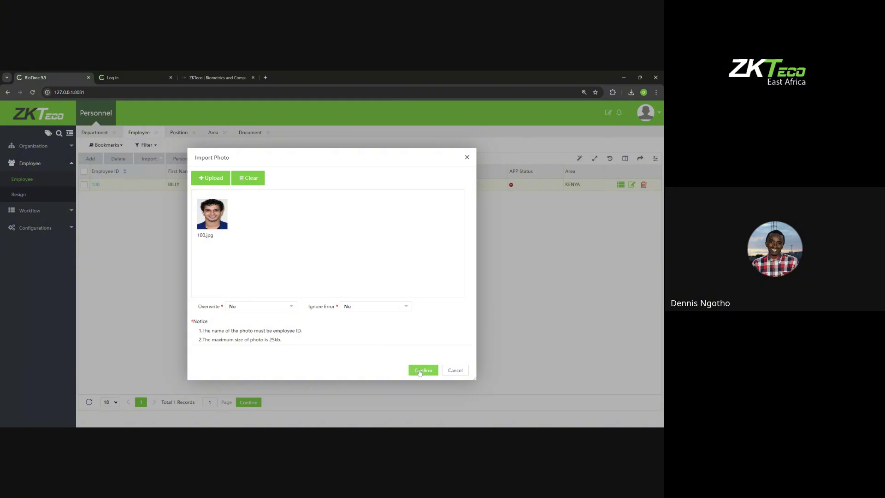
{"action": "left_click", "coordinate": [419, 371]}
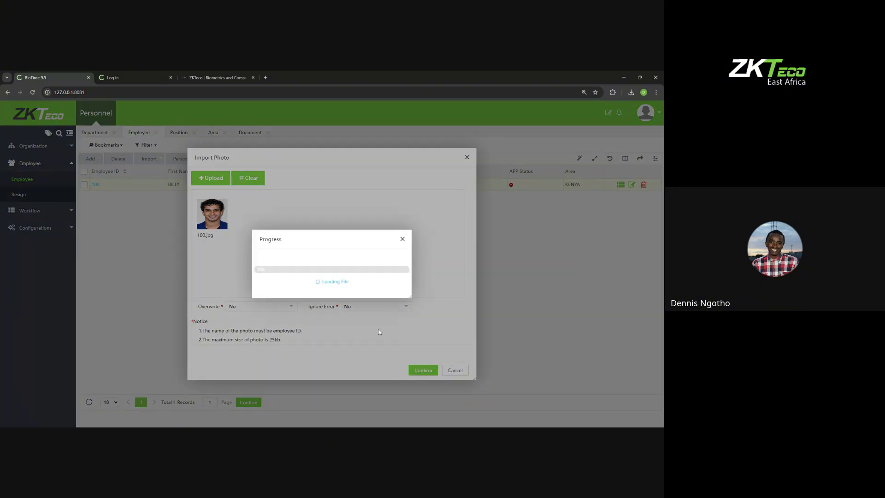
{"action": "left_click", "coordinate": [402, 239]}
{"action": "left_click", "coordinate": [466, 157]}
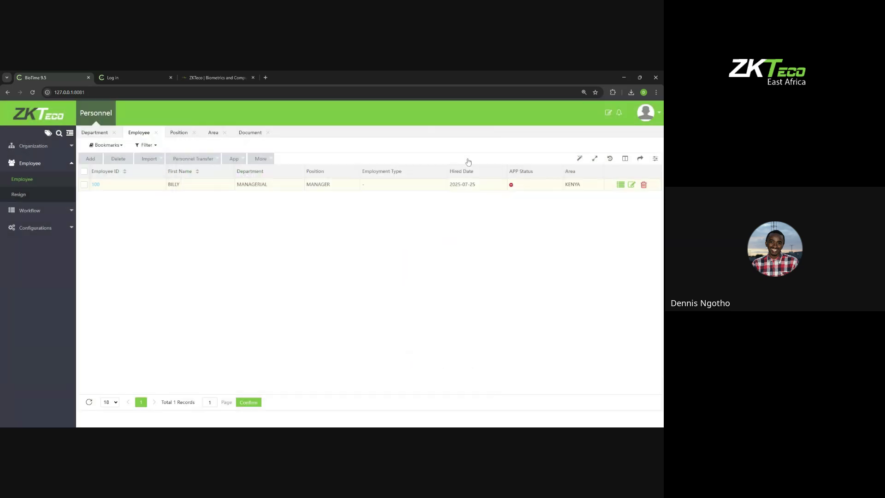
Step: Open employee 100's record to check for the profile photo, then close it
{"action": "left_click", "coordinate": [96, 185]}
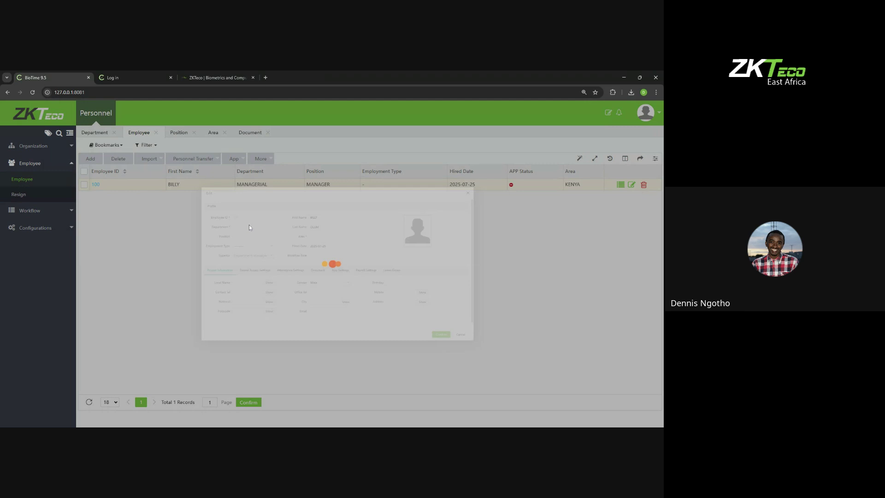
{"action": "left_click", "coordinate": [222, 276]}
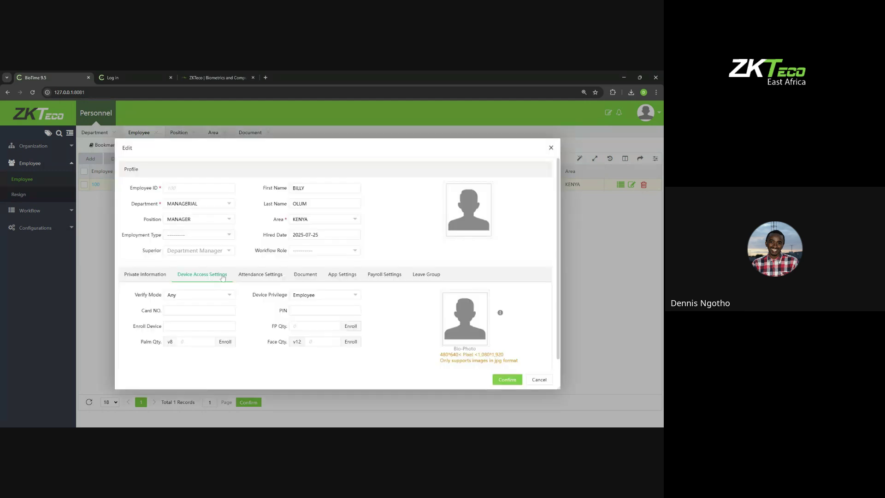
{"action": "left_click", "coordinate": [489, 218]}
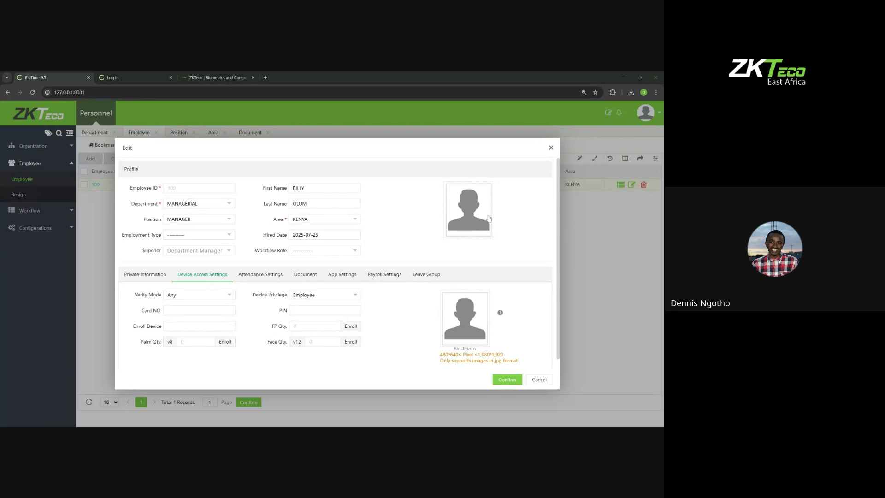
{"action": "left_click", "coordinate": [550, 148]}
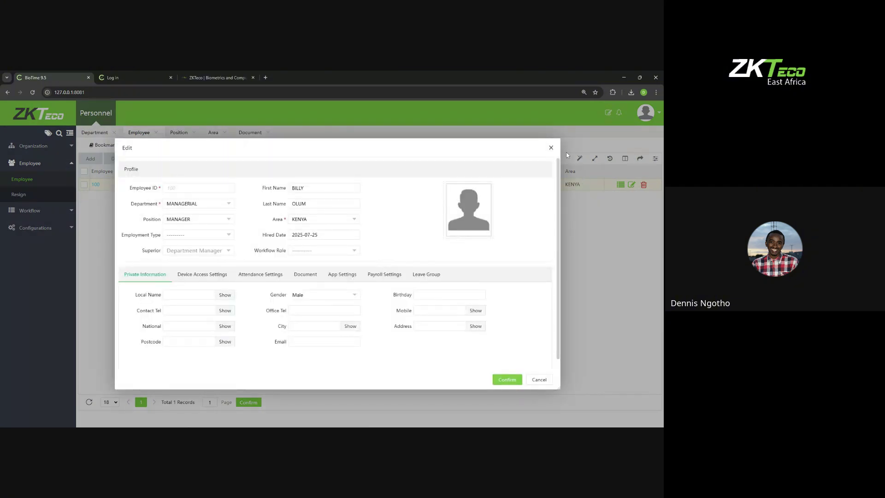
{"action": "left_click", "coordinate": [550, 148]}
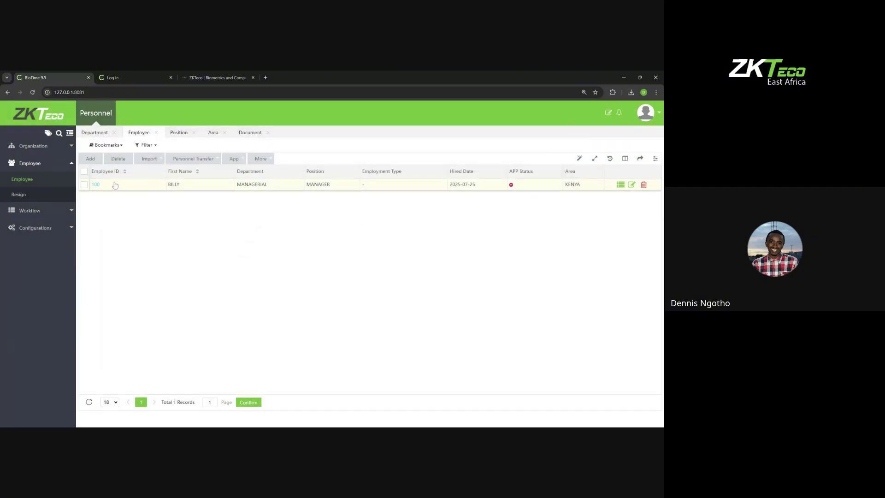
Step: Re-import 100.jpg with Ignore Error and Overwrite both Yes, then open employee 100's record
{"action": "left_click", "coordinate": [149, 159]}
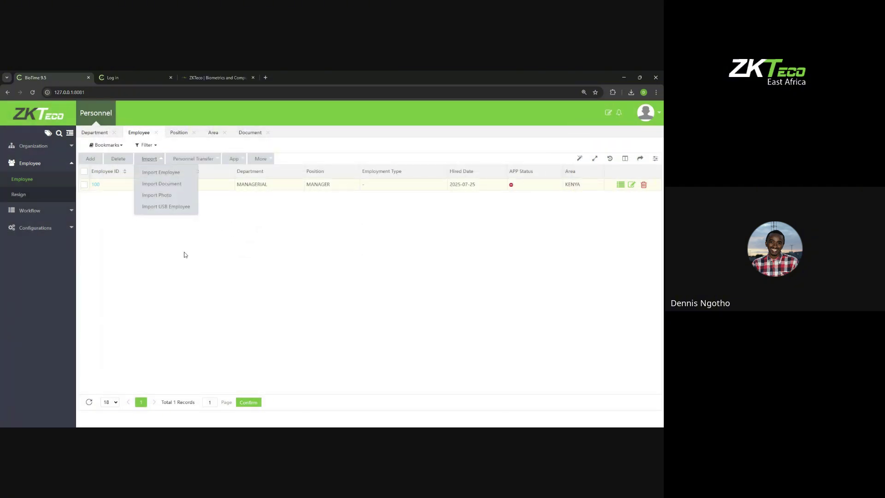
{"action": "left_click", "coordinate": [158, 195]}
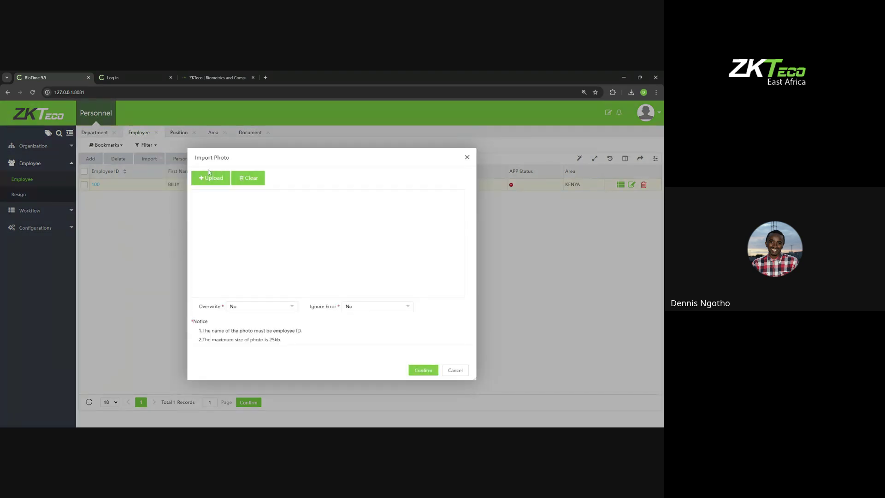
{"action": "left_click", "coordinate": [353, 306]}
{"action": "left_click", "coordinate": [360, 323]}
{"action": "left_click", "coordinate": [207, 180]}
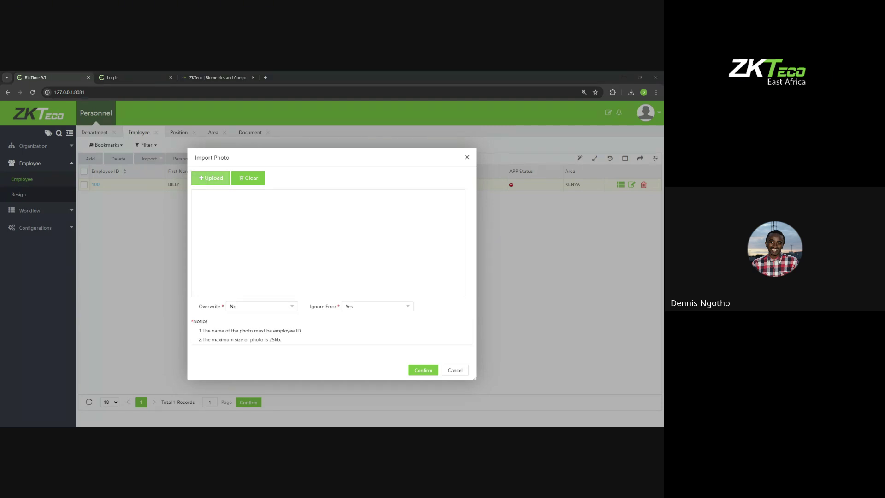
{"action": "left_click", "coordinate": [278, 272]}
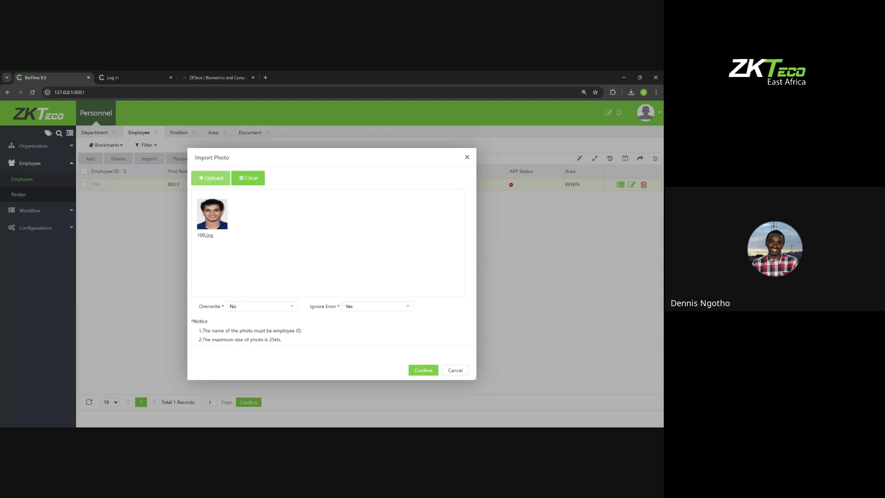
{"action": "left_click", "coordinate": [269, 308]}
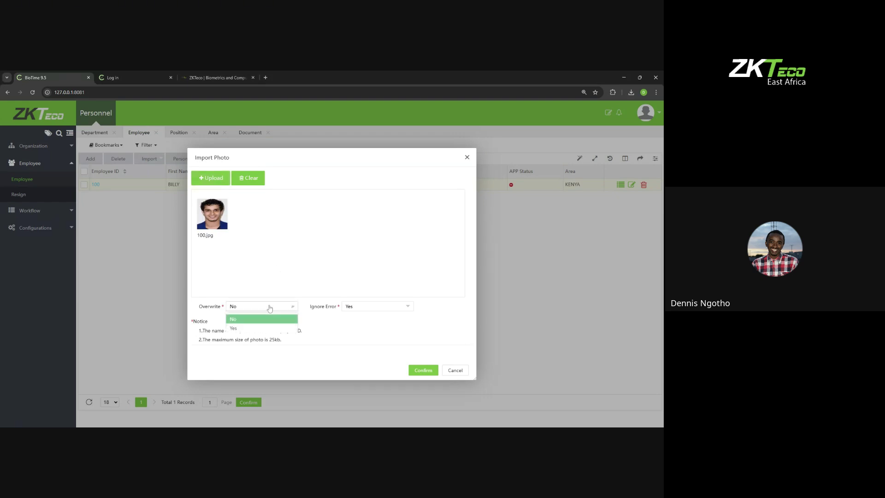
{"action": "left_click", "coordinate": [258, 315]}
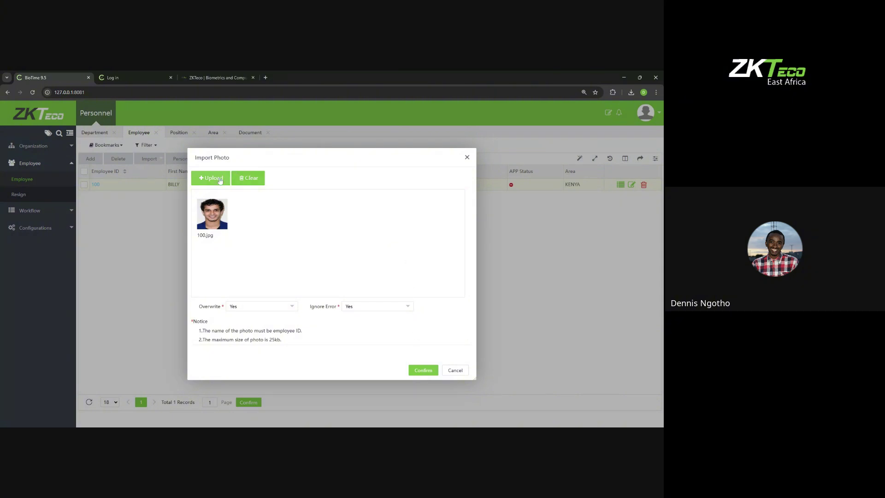
{"action": "left_click", "coordinate": [423, 371]}
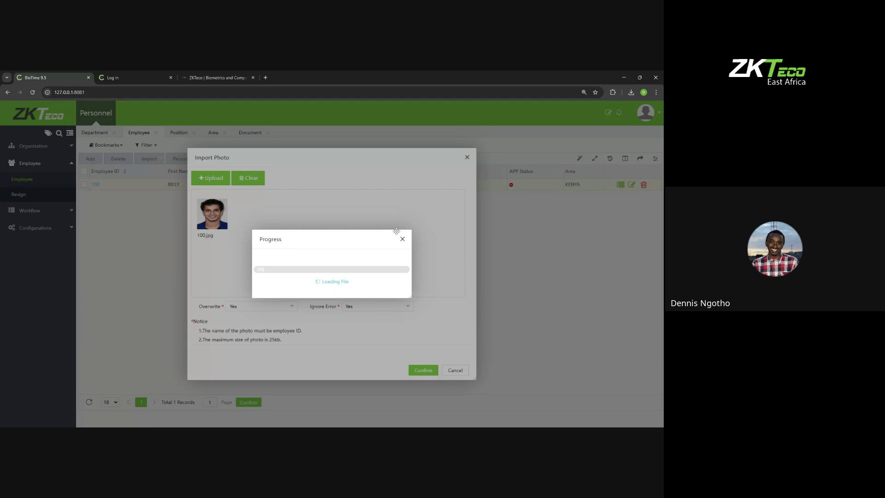
{"action": "left_click", "coordinate": [403, 239]}
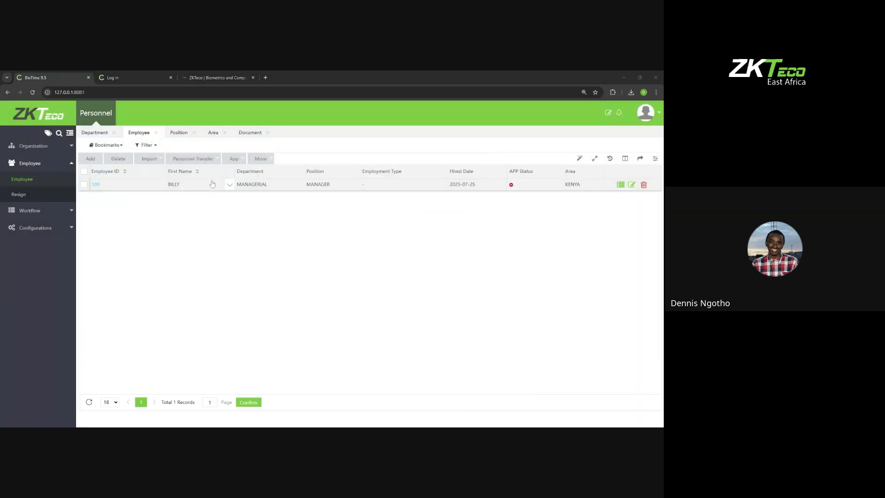
{"action": "left_click", "coordinate": [95, 185]}
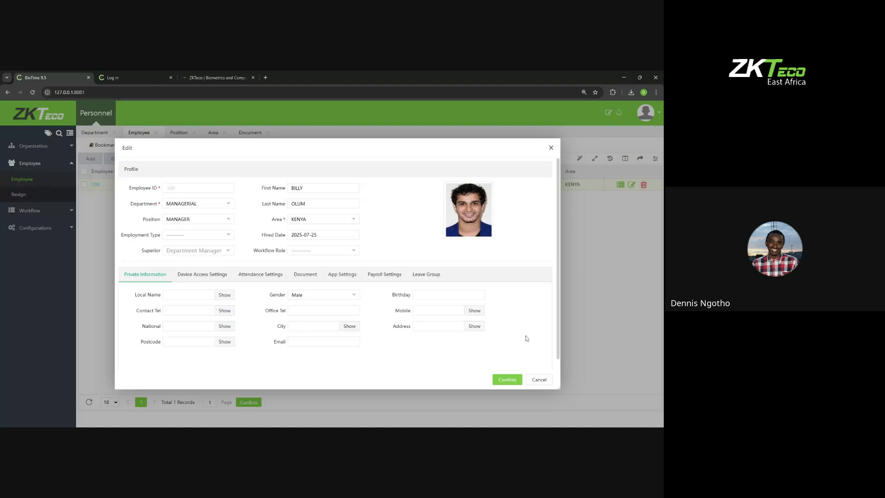
Step: Abandon another Import Photo attempt and open Import USB Employee (FP Version 10, Face Version 7, Ignore)
{"action": "left_click", "coordinate": [551, 147]}
{"action": "left_click", "coordinate": [150, 159]}
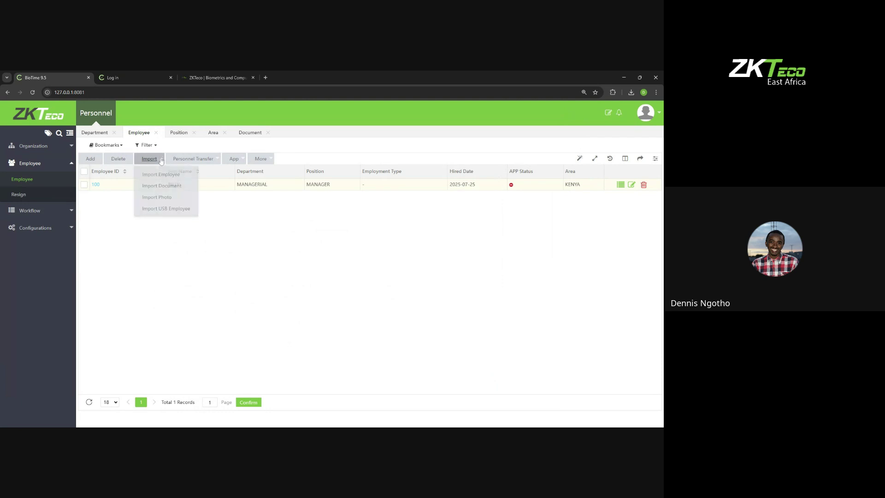
{"action": "left_click", "coordinate": [154, 194]}
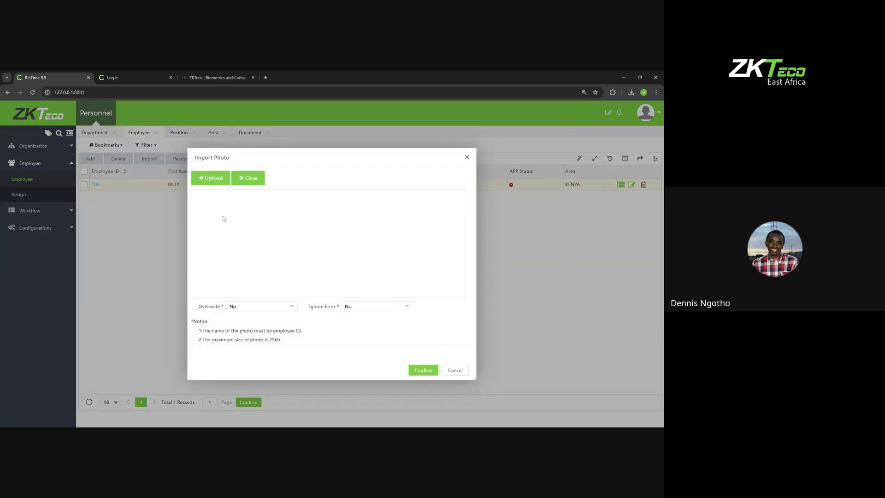
{"action": "left_click", "coordinate": [219, 182]}
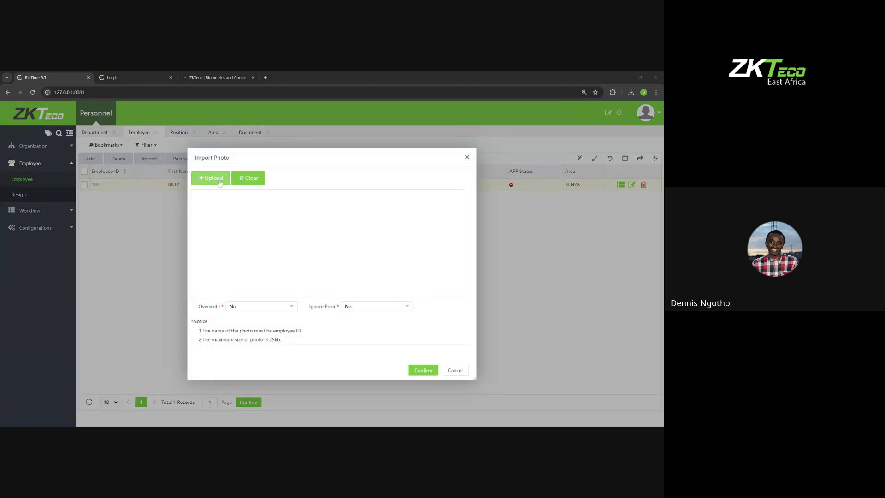
{"action": "left_click", "coordinate": [401, 304]}
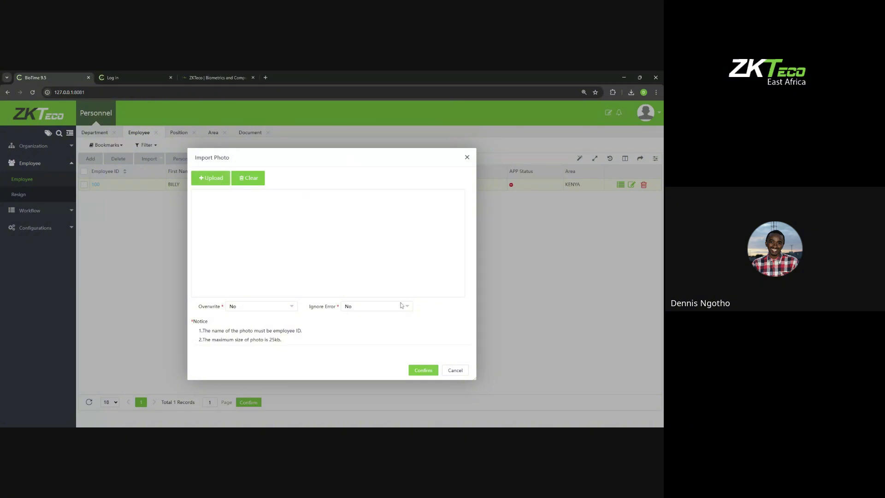
{"action": "left_click", "coordinate": [467, 158]}
{"action": "left_click", "coordinate": [149, 158]}
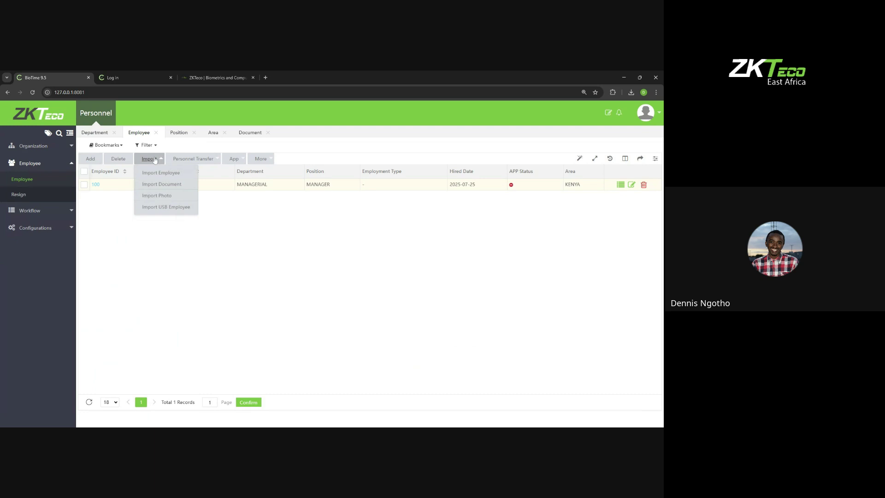
{"action": "left_click", "coordinate": [166, 207]}
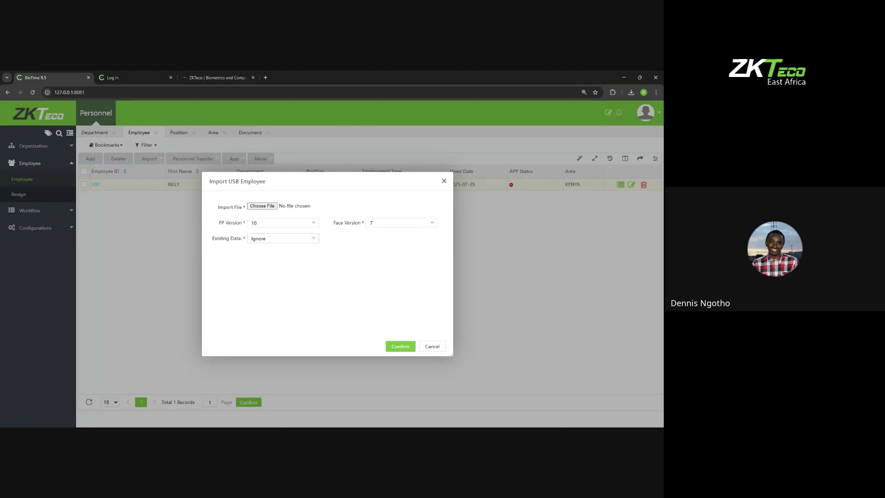
Step: Close the USB employee import form, tick employee 100 and bring up the Personnel Transfer options
{"action": "left_click", "coordinate": [443, 181]}
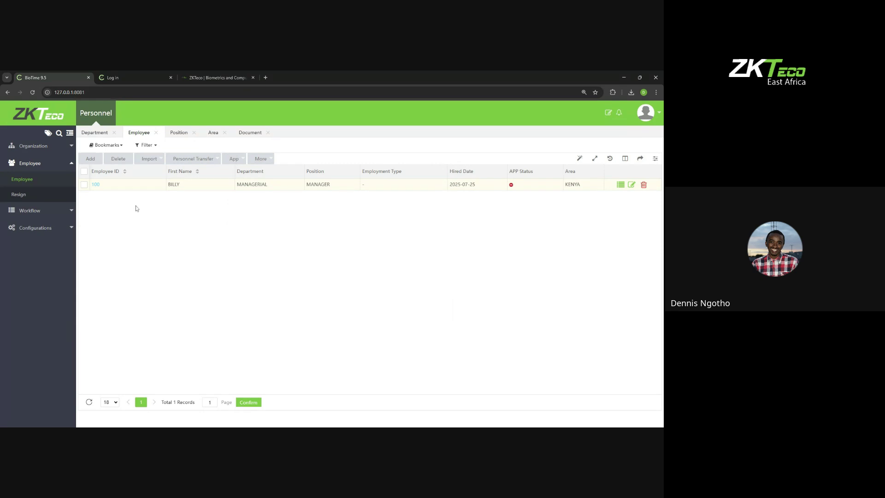
{"action": "left_click", "coordinate": [196, 161]}
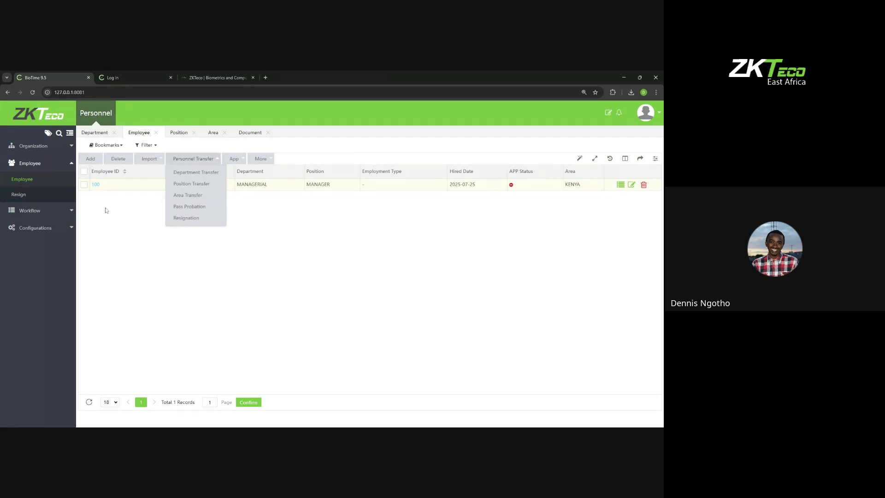
{"action": "left_click", "coordinate": [84, 171]}
{"action": "left_click", "coordinate": [178, 162]}
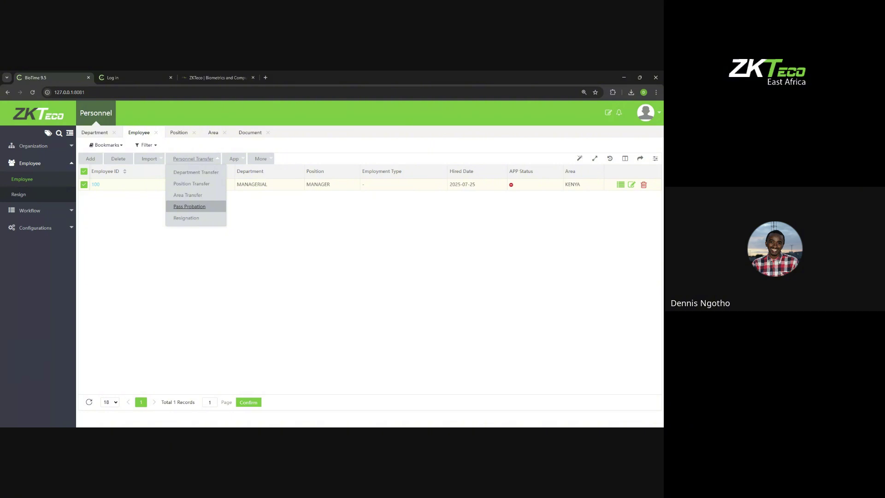
{"action": "left_click", "coordinate": [94, 185]}
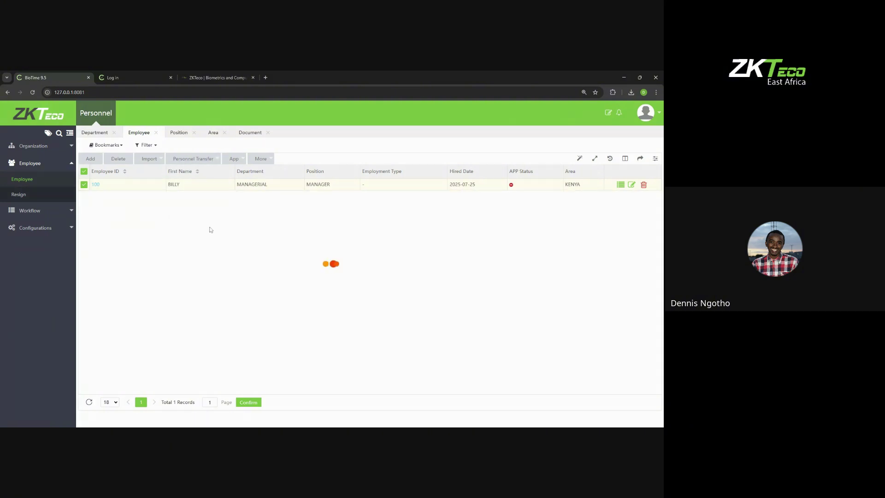
{"action": "left_click", "coordinate": [180, 237]}
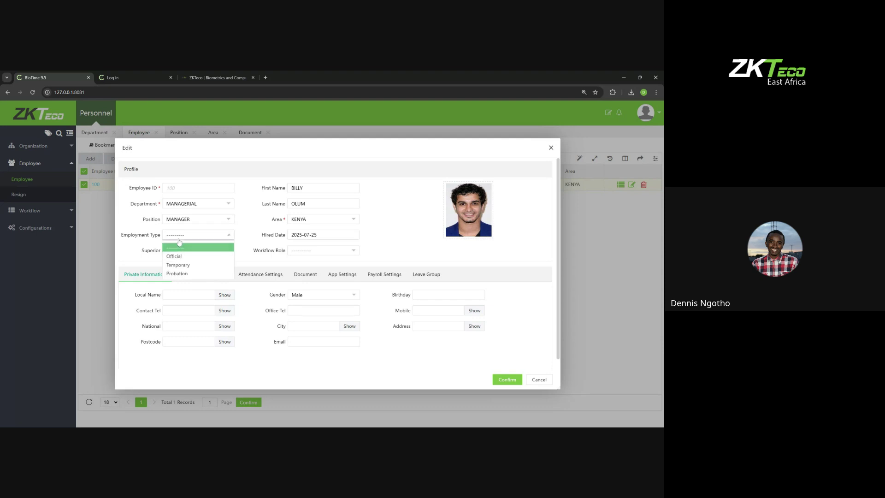
{"action": "left_click", "coordinate": [551, 146]}
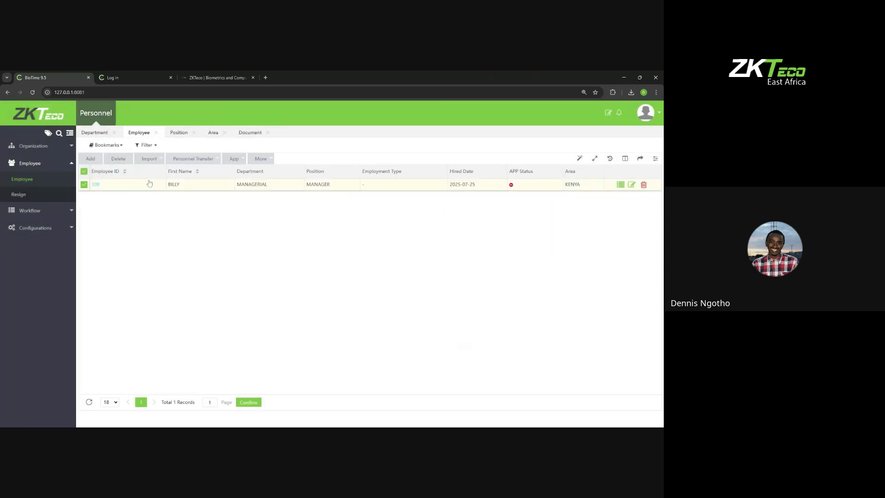
{"action": "left_click", "coordinate": [193, 164]}
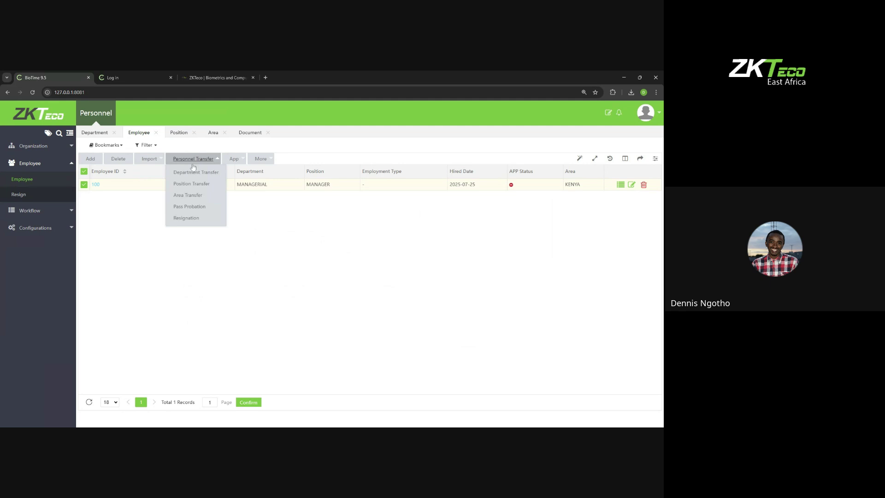
{"action": "left_click", "coordinate": [180, 210]}
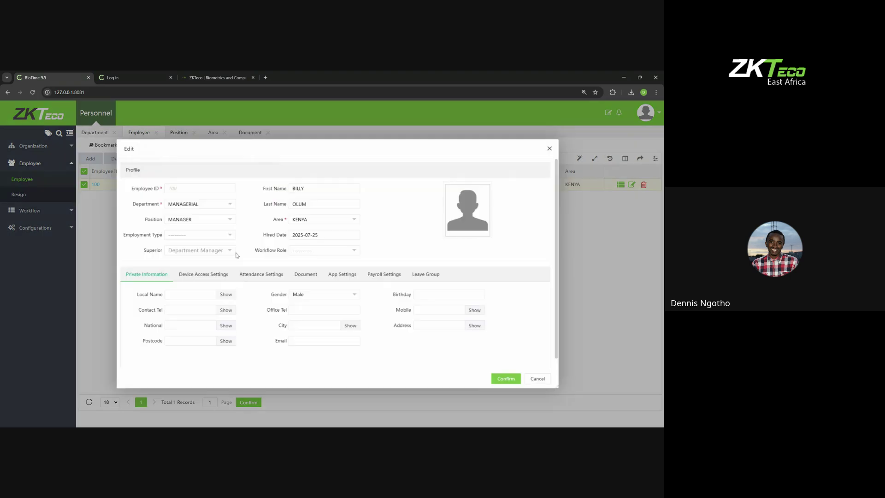
{"action": "left_click", "coordinate": [196, 235]}
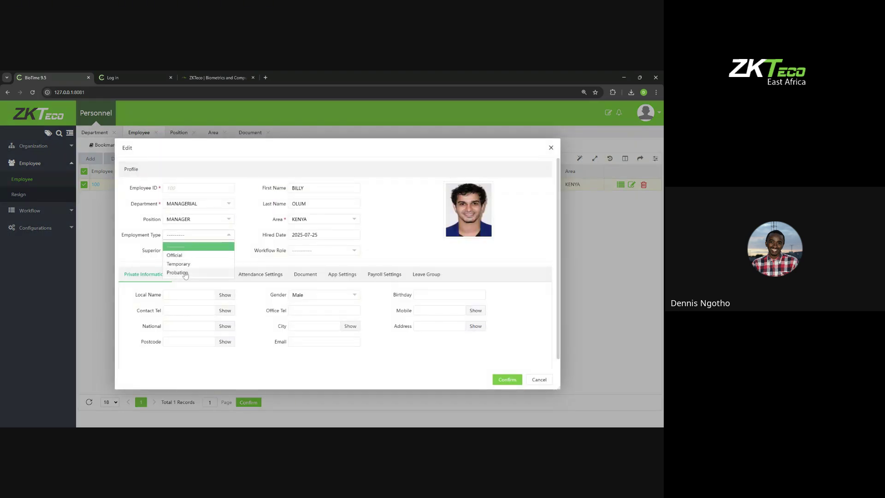
{"action": "left_click", "coordinate": [178, 272]}
{"action": "left_click", "coordinate": [501, 380]}
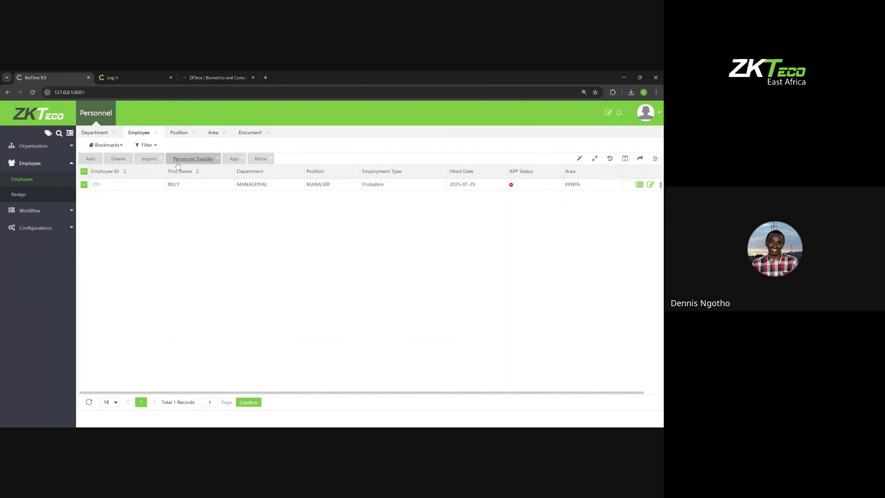
{"action": "left_click", "coordinate": [193, 158]}
{"action": "left_click", "coordinate": [187, 207]}
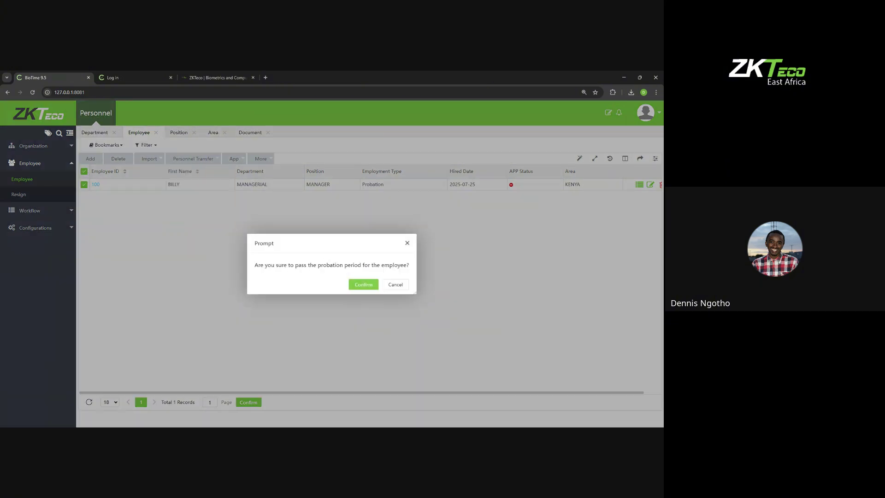
{"action": "left_click", "coordinate": [357, 285]}
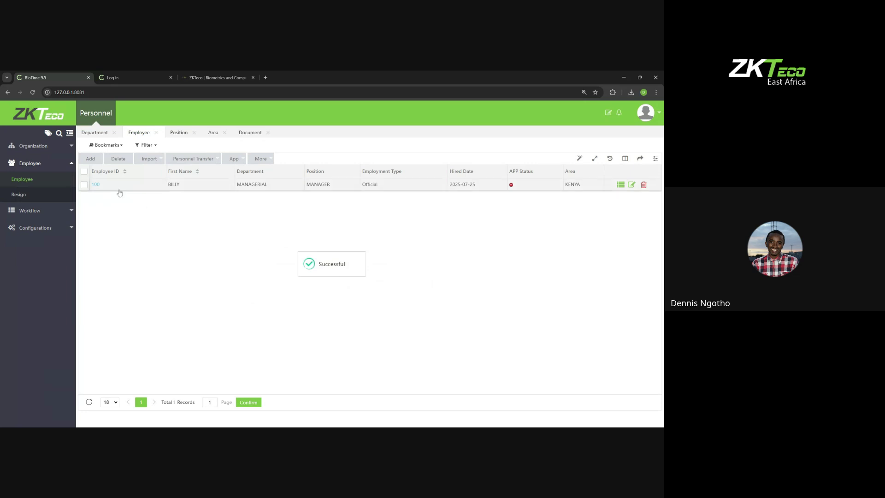
{"action": "left_click", "coordinate": [95, 184]}
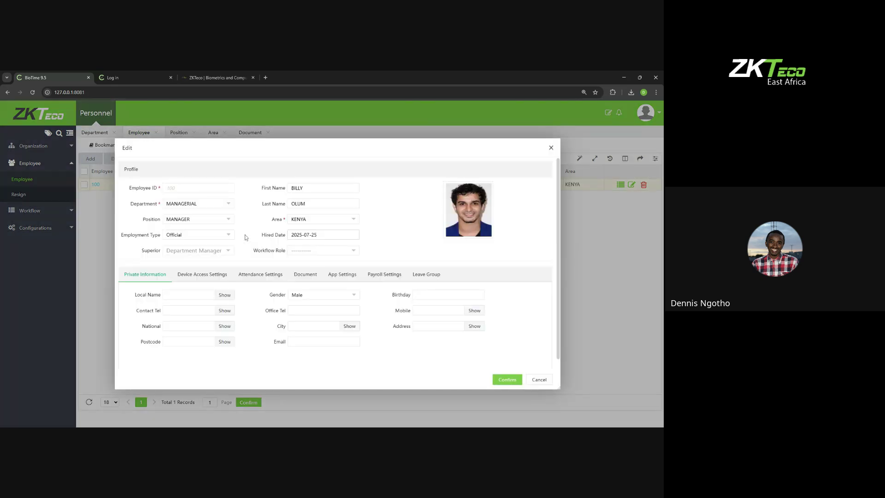
{"action": "left_click", "coordinate": [208, 235]}
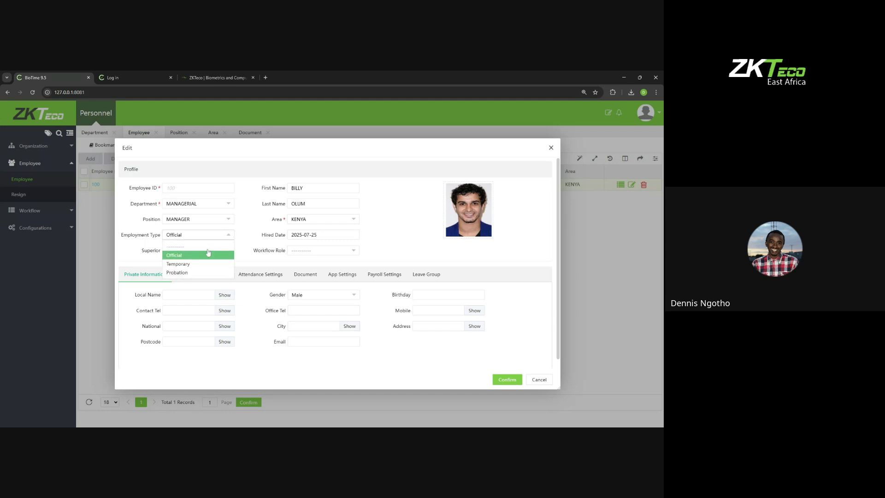
{"action": "left_click", "coordinate": [184, 273]}
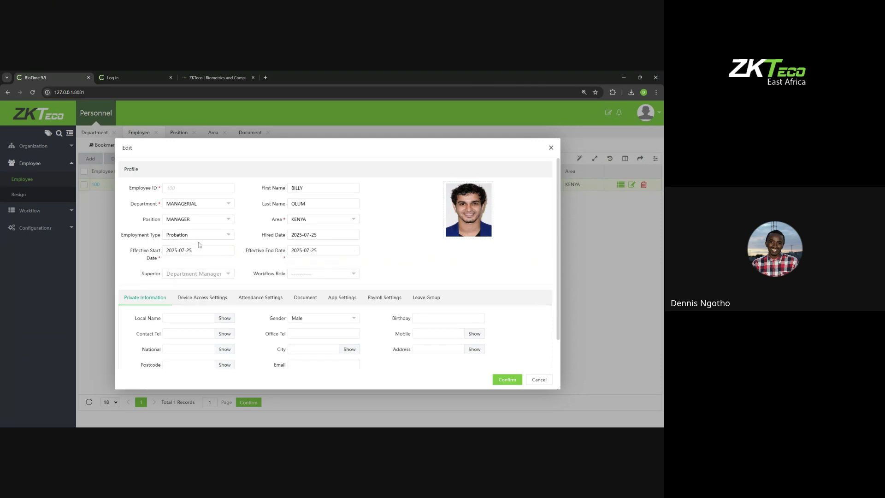
{"action": "left_click", "coordinate": [509, 379]}
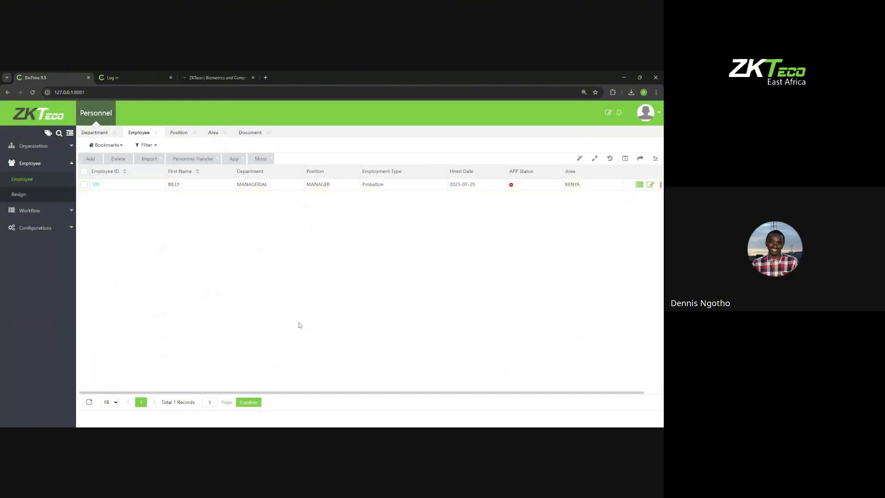
Step: Pass employee 100's probation so its Employment Type changes from Probation to Official
{"action": "double_click", "coordinate": [362, 185]}
{"action": "left_click", "coordinate": [193, 161]}
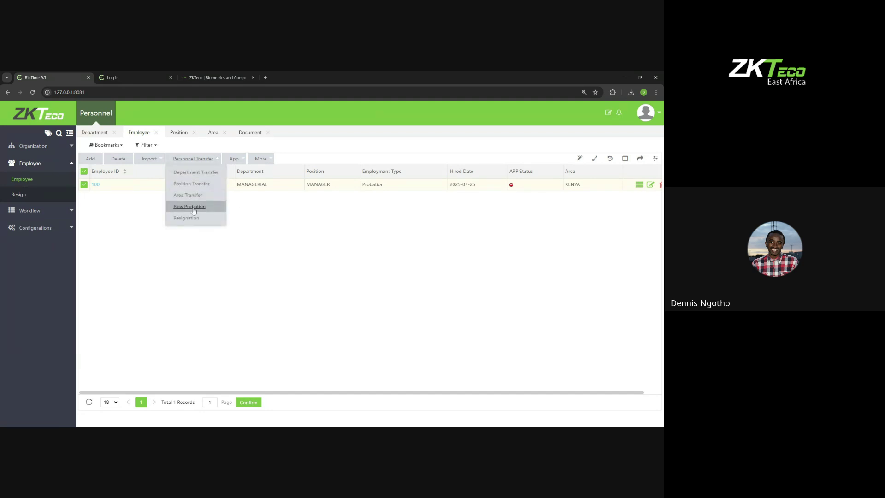
{"action": "left_click", "coordinate": [194, 207]}
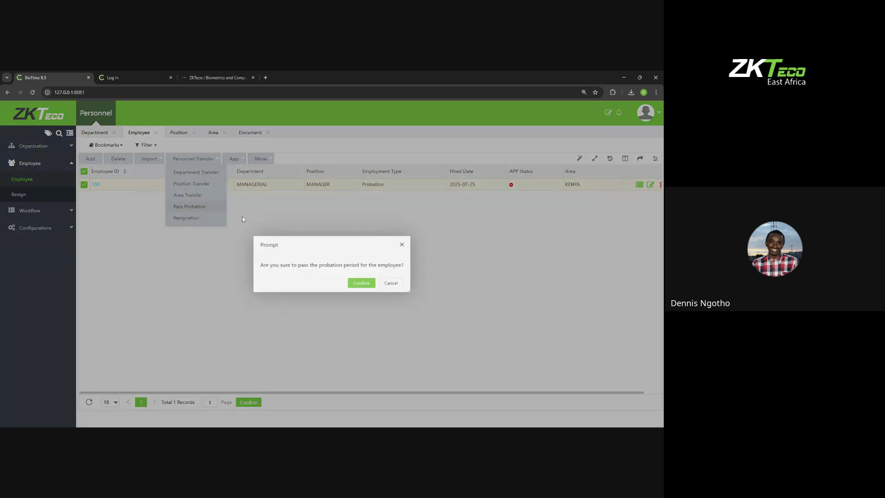
{"action": "left_click", "coordinate": [361, 285]}
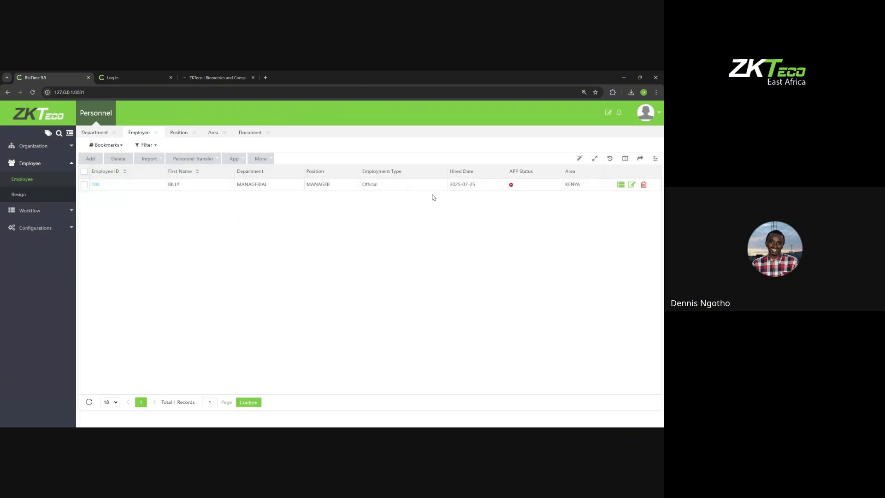
{"action": "left_click_drag", "start_coordinate": [385, 184], "coordinate": [364, 187]}
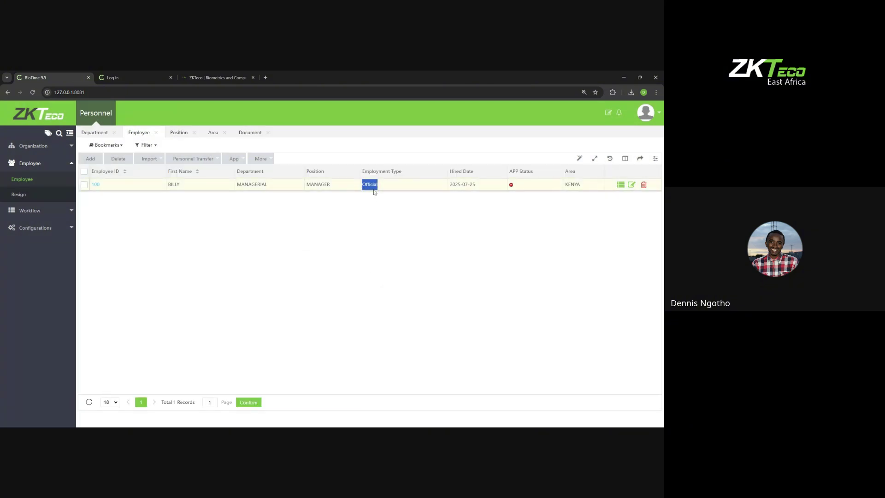
{"action": "left_click", "coordinate": [192, 160]}
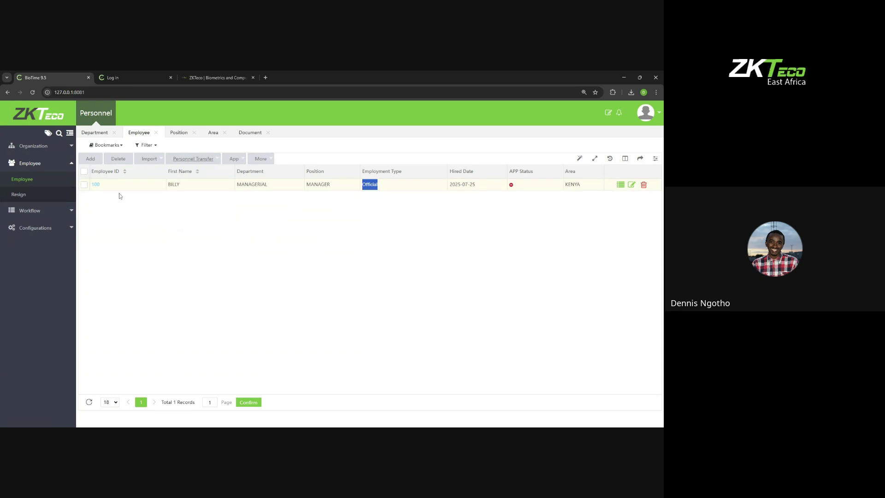
{"action": "left_click", "coordinate": [382, 224]}
{"action": "left_click", "coordinate": [191, 158]}
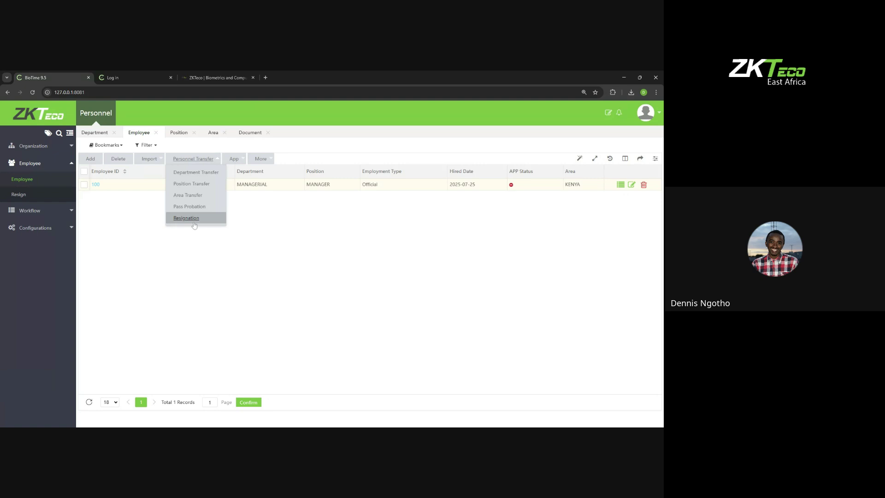
{"action": "left_click", "coordinate": [298, 218]}
{"action": "left_click", "coordinate": [240, 162]}
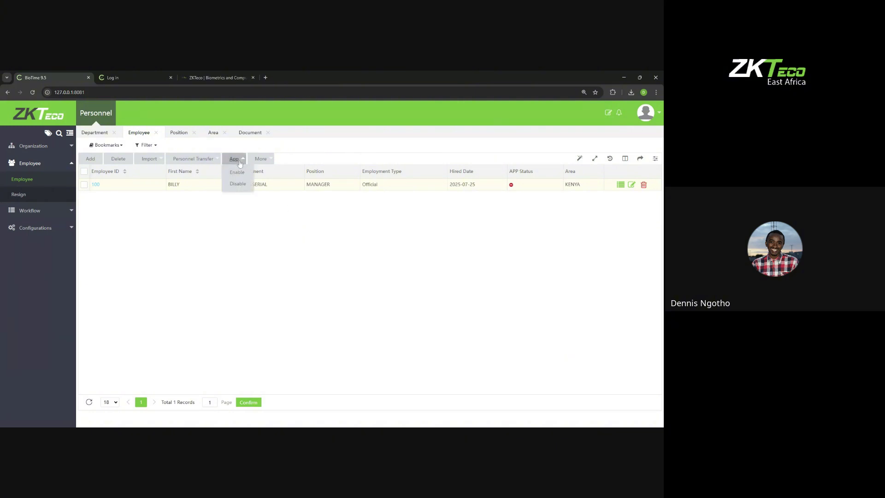
{"action": "left_click", "coordinate": [85, 171]}
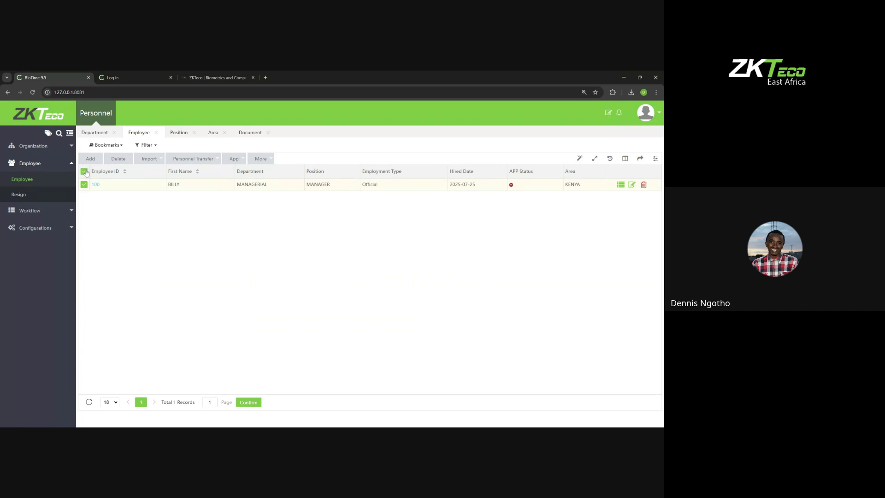
{"action": "left_click", "coordinate": [231, 159]}
{"action": "mouse_move", "coordinate": [262, 161]}
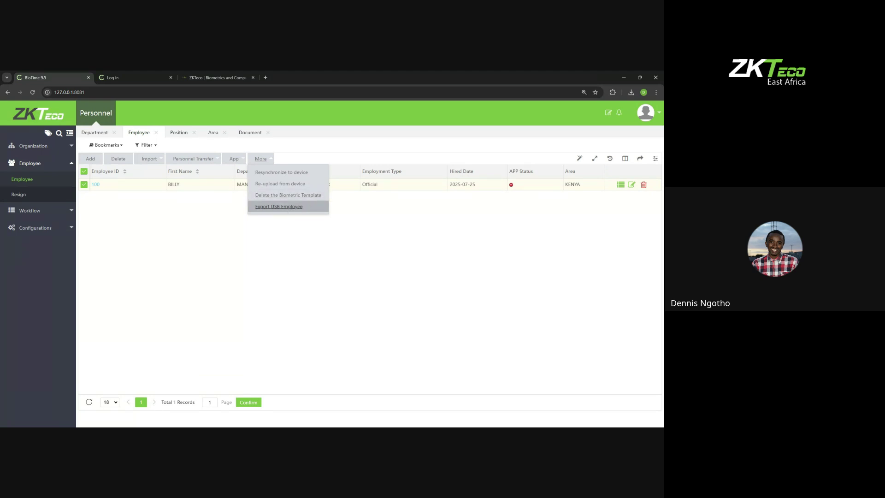
Step: Export the KENYA area's employees for USB as a .dat file with FP version 10
{"action": "left_click", "coordinate": [279, 207]}
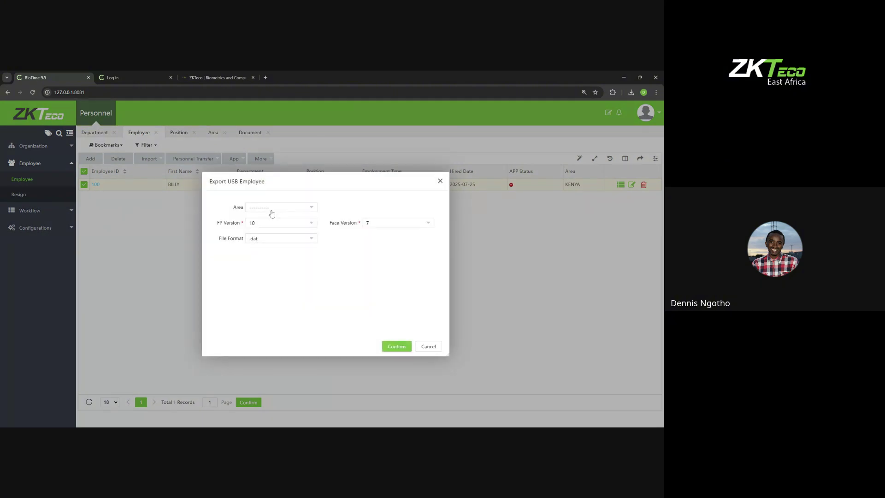
{"action": "left_click", "coordinate": [271, 211]}
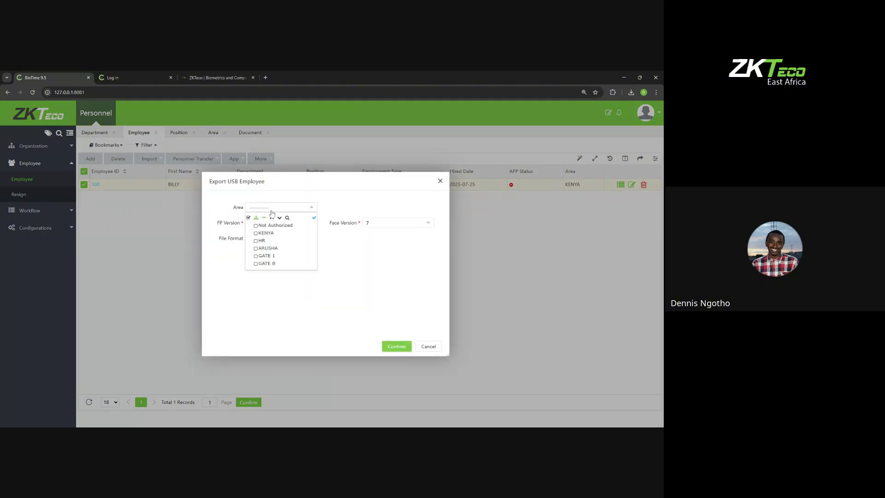
{"action": "left_click", "coordinate": [257, 233]}
{"action": "left_click", "coordinate": [241, 235]}
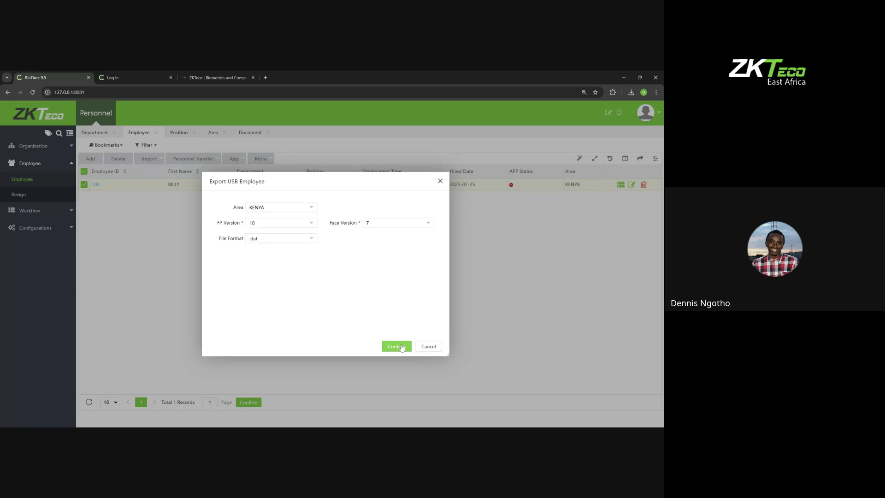
{"action": "left_click", "coordinate": [401, 346]}
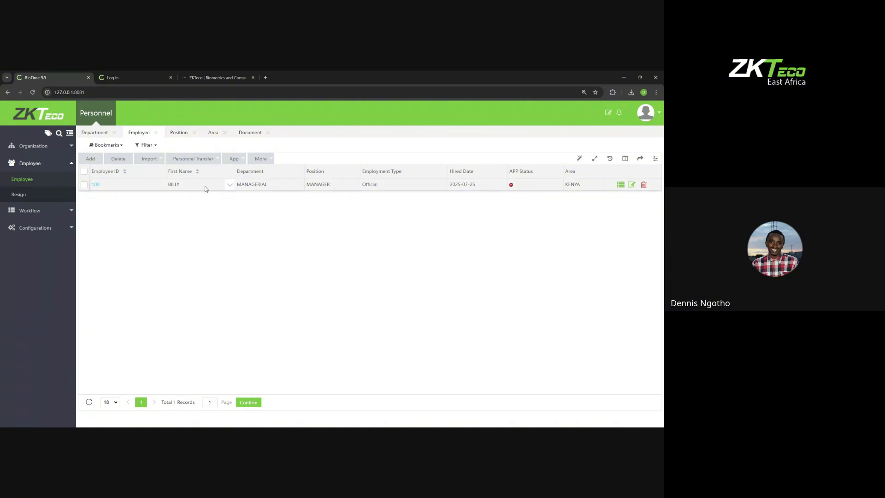
Step: Resign employee 100 with Resignation Type set to Resigned
{"action": "left_click", "coordinate": [25, 197]}
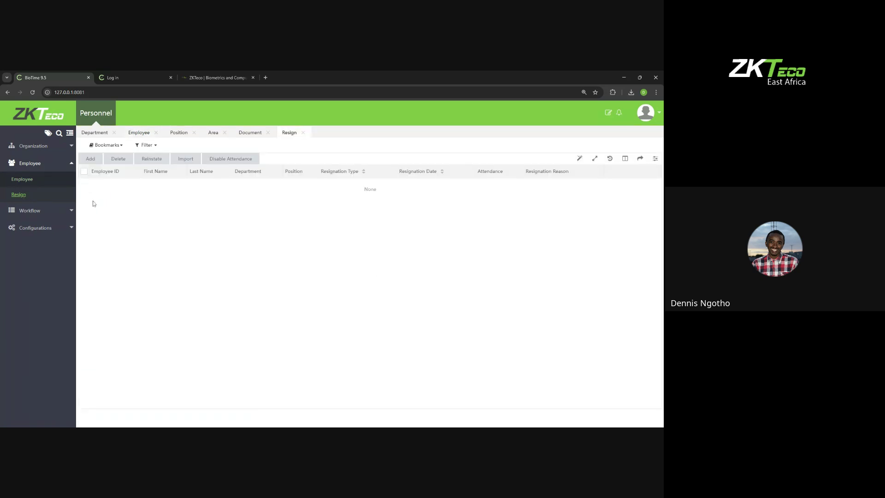
{"action": "left_click", "coordinate": [25, 180]}
{"action": "left_click", "coordinate": [84, 173]}
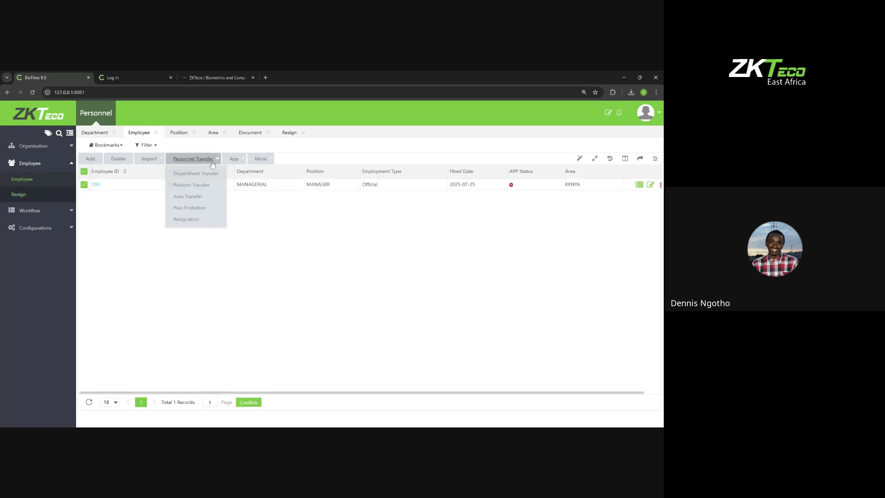
{"action": "left_click", "coordinate": [190, 217]}
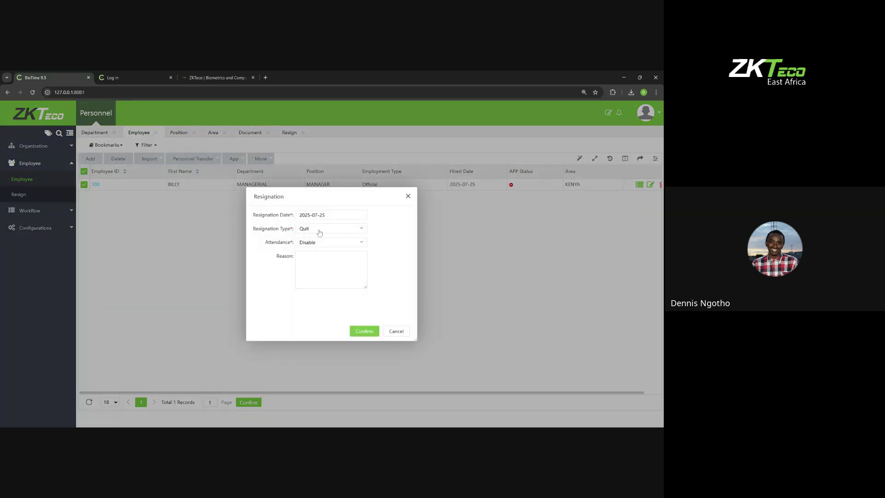
{"action": "left_click", "coordinate": [319, 229]}
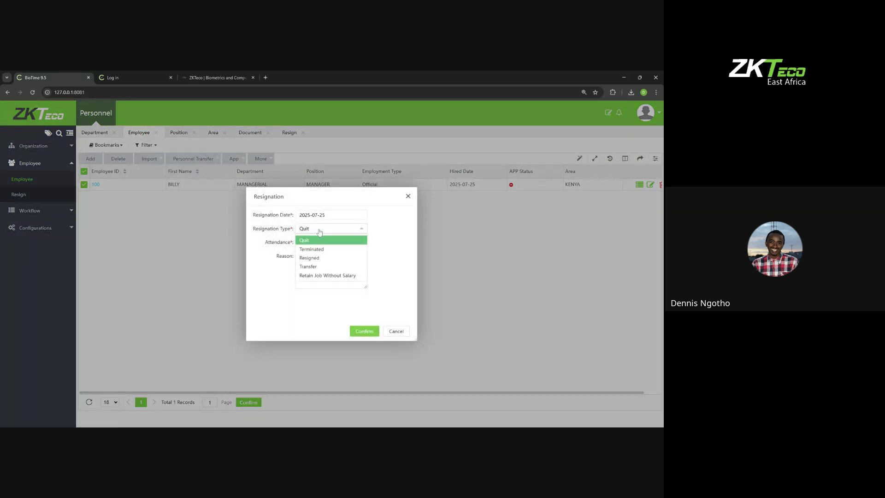
{"action": "left_click", "coordinate": [323, 259]}
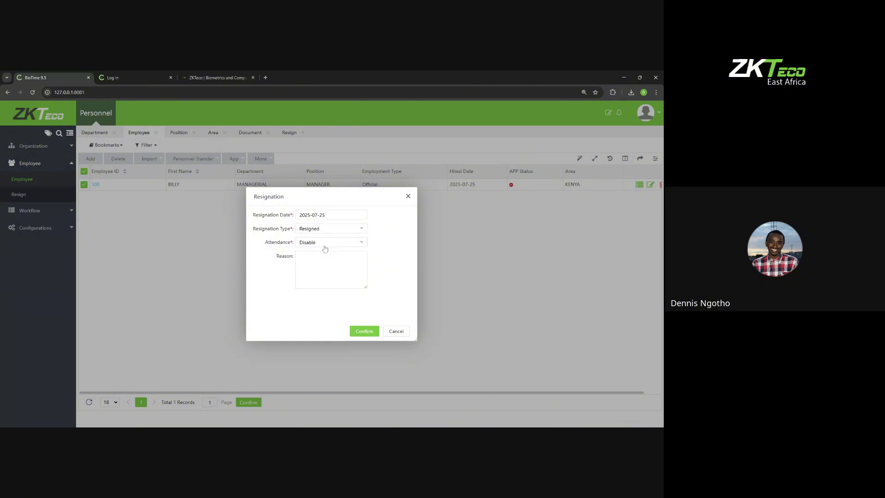
{"action": "left_click", "coordinate": [358, 331]}
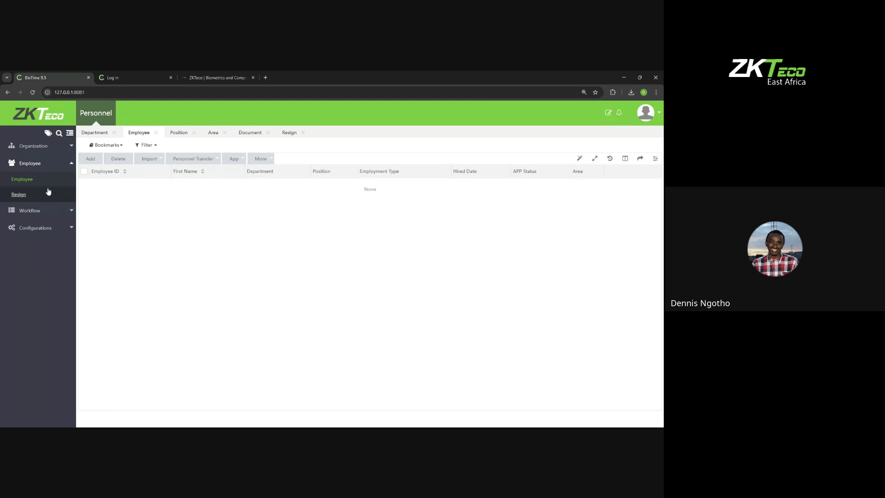
Step: Reinstate employee 100 from the Resign list and verify it reappears among active employees
{"action": "left_click", "coordinate": [19, 194]}
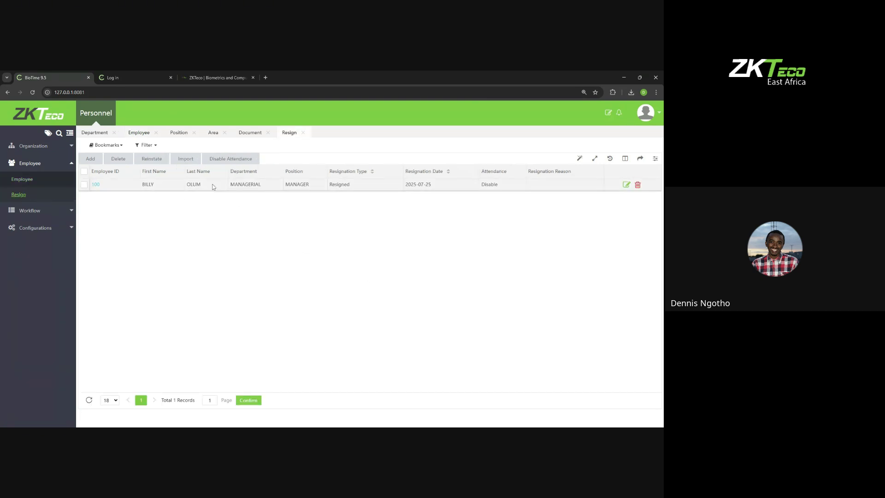
{"action": "left_click", "coordinate": [92, 159]}
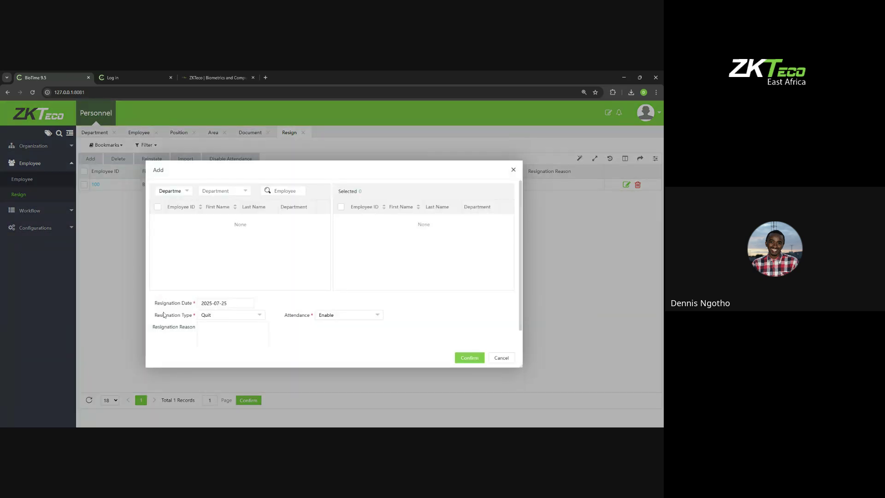
{"action": "left_click", "coordinate": [513, 170]}
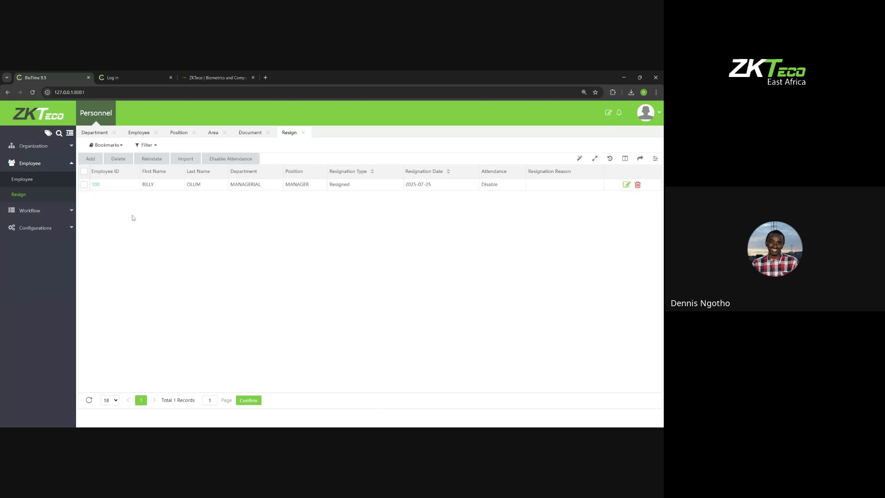
{"action": "left_click", "coordinate": [84, 172]}
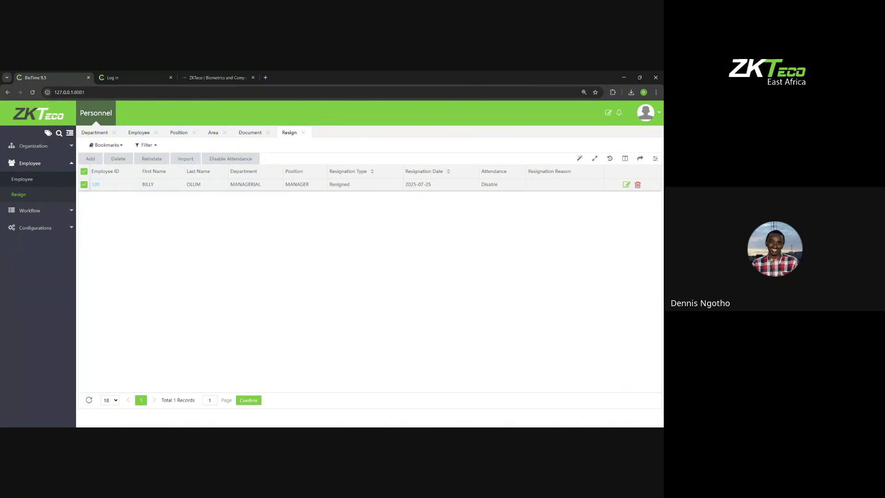
{"action": "left_click", "coordinate": [157, 164]}
{"action": "left_click", "coordinate": [347, 287]}
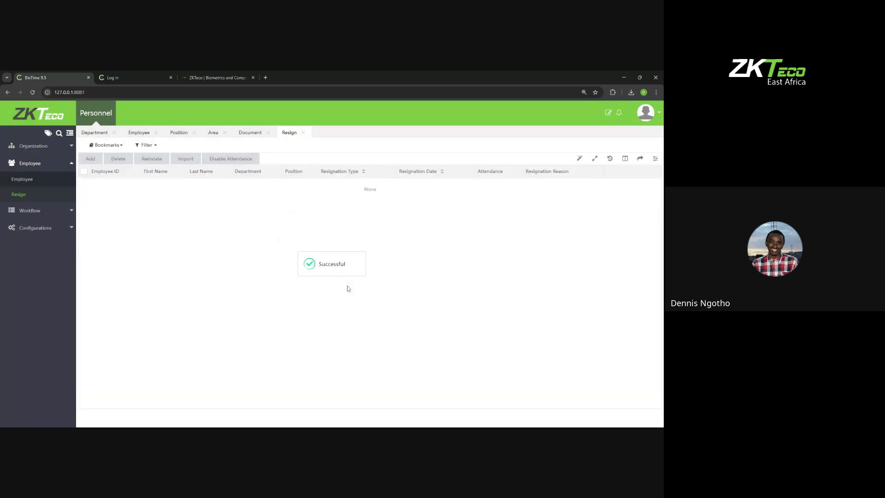
{"action": "left_click", "coordinate": [37, 181]}
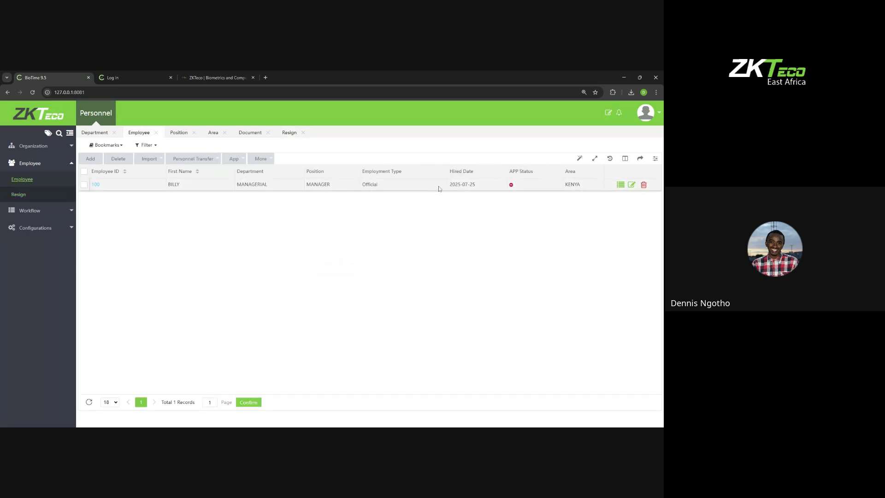
{"action": "left_click", "coordinate": [33, 199]}
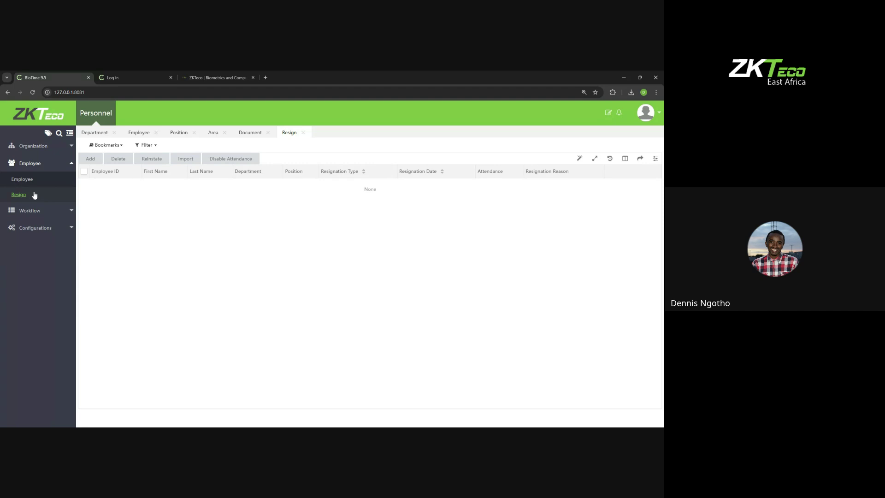
Step: Download the Resign.xls template from the Resign page's Import dialog
{"action": "left_click", "coordinate": [189, 160]}
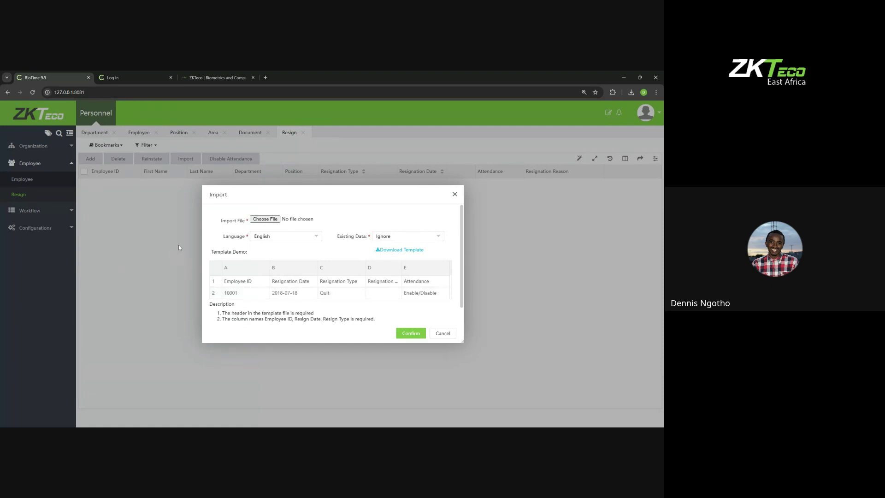
{"action": "left_click", "coordinate": [410, 250]}
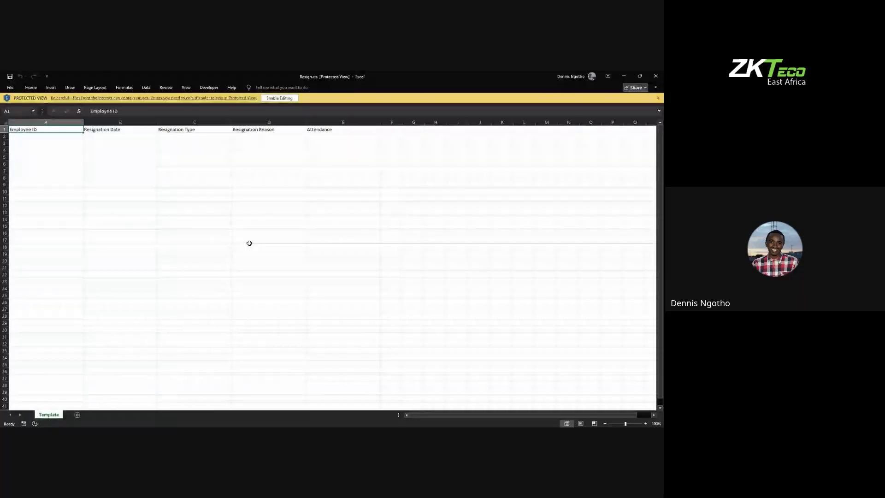
Step: Enable editing in Resign.xls and enter employee ID 100 in cell A2
{"action": "left_click", "coordinate": [282, 98]}
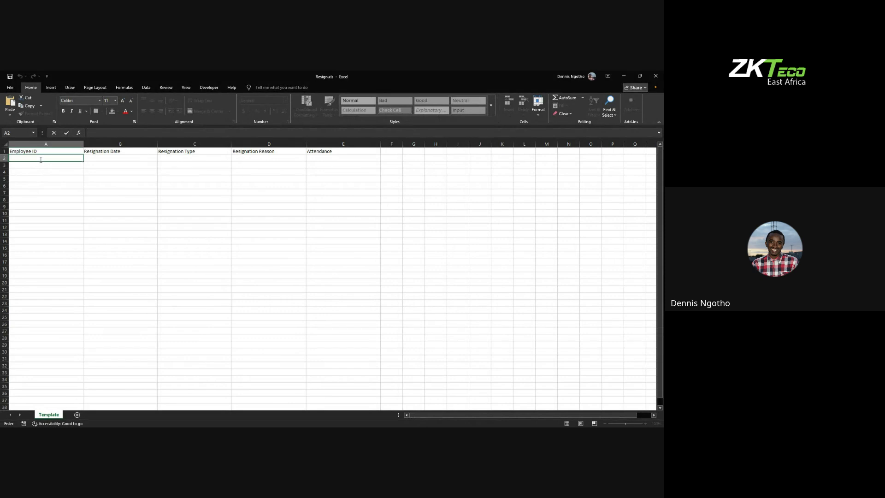
{"action": "type", "text": "100"}
{"action": "key", "text": "Return"}
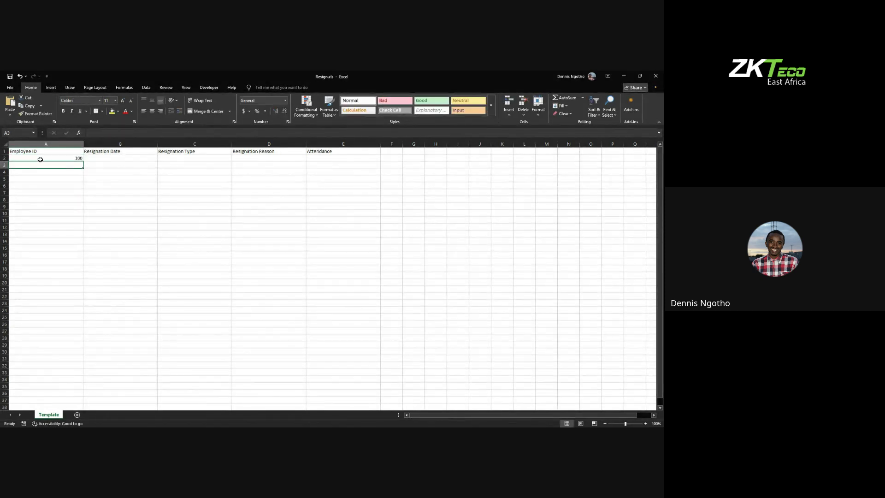
{"action": "left_click", "coordinate": [113, 158]}
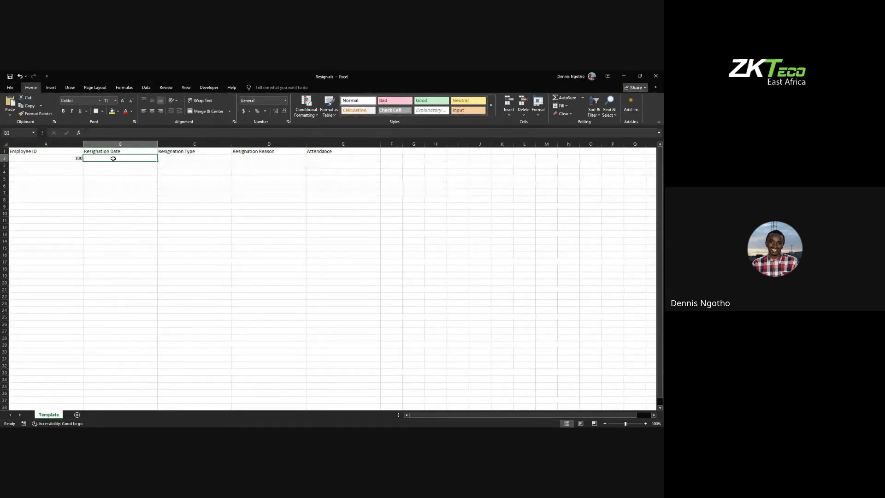
{"action": "left_click", "coordinate": [175, 158]}
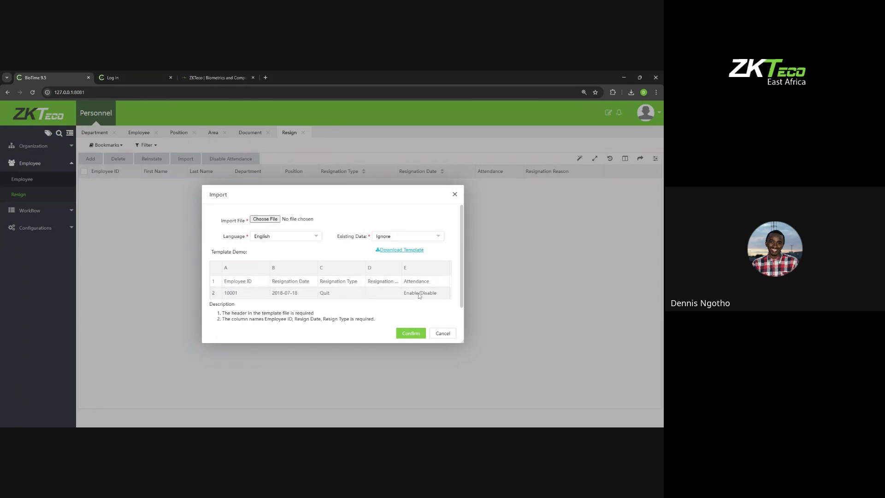
Step: Close the import dialog and review the Resignation Type choices for the only employee without saving
{"action": "left_click", "coordinate": [454, 194]}
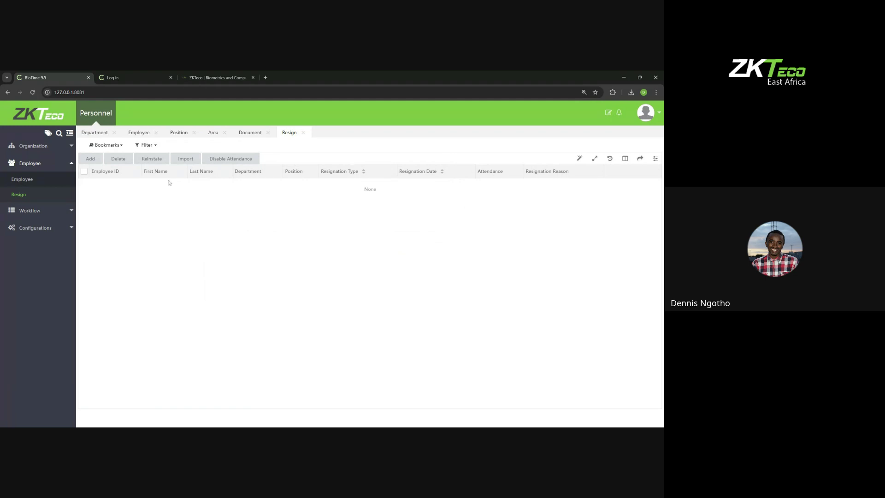
{"action": "left_click", "coordinate": [21, 180]}
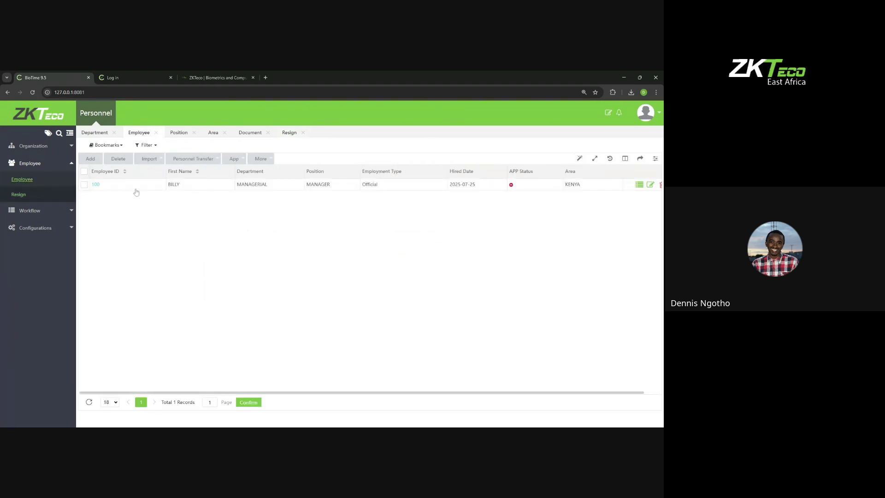
{"action": "left_click", "coordinate": [85, 172]}
{"action": "left_click", "coordinate": [193, 158]}
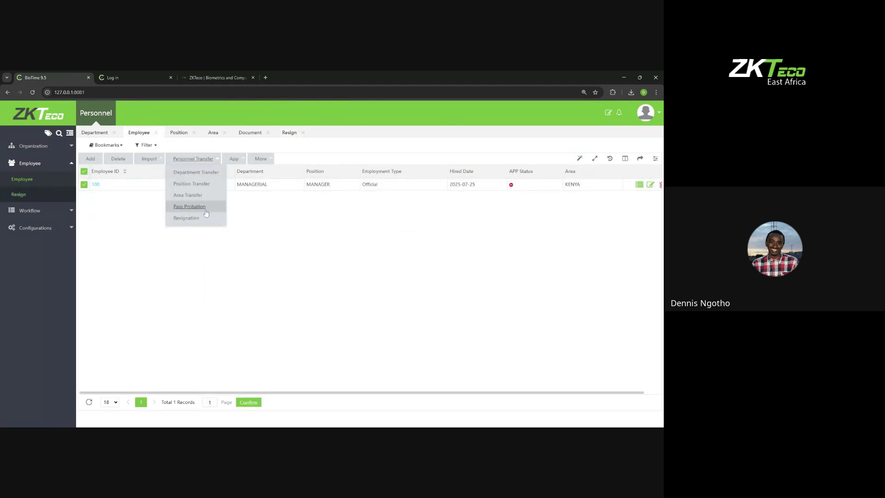
{"action": "left_click", "coordinate": [194, 221]}
{"action": "left_click", "coordinate": [311, 229]}
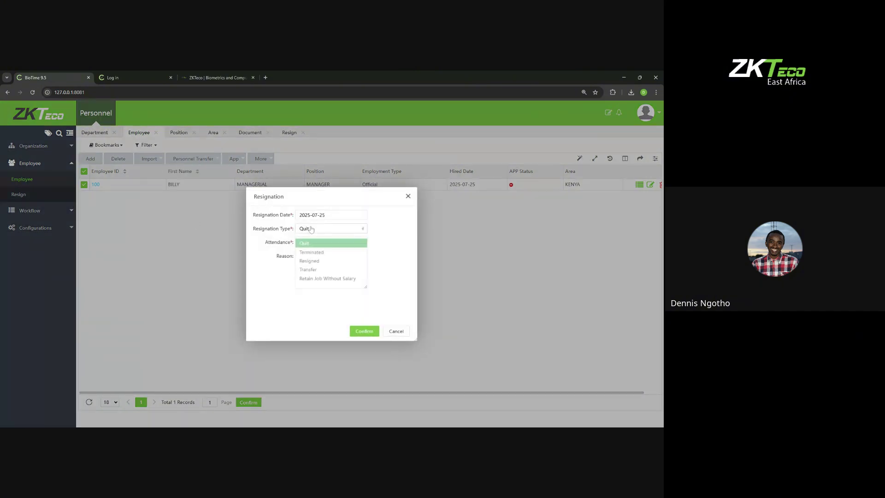
{"action": "left_click", "coordinate": [407, 196]}
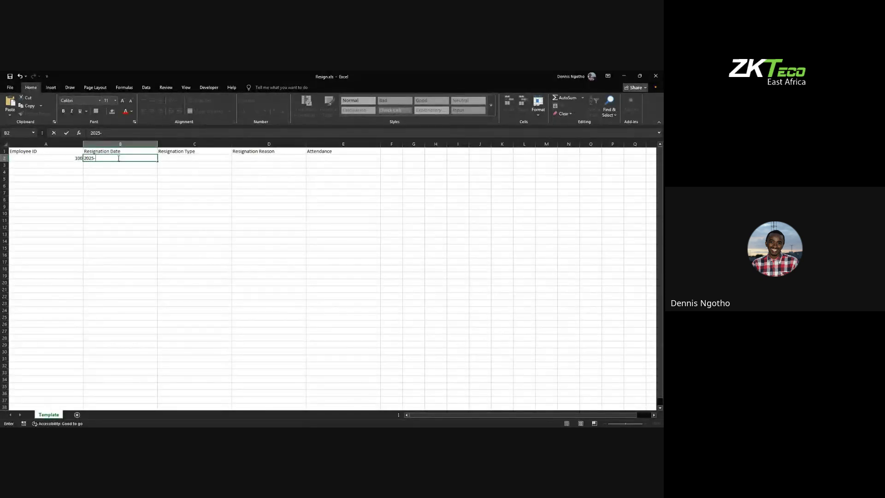
Step: Enter the resignation date 2025-07-23 in cell B2
{"action": "type", "text": "07-23"}
{"action": "left_click", "coordinate": [177, 157]}
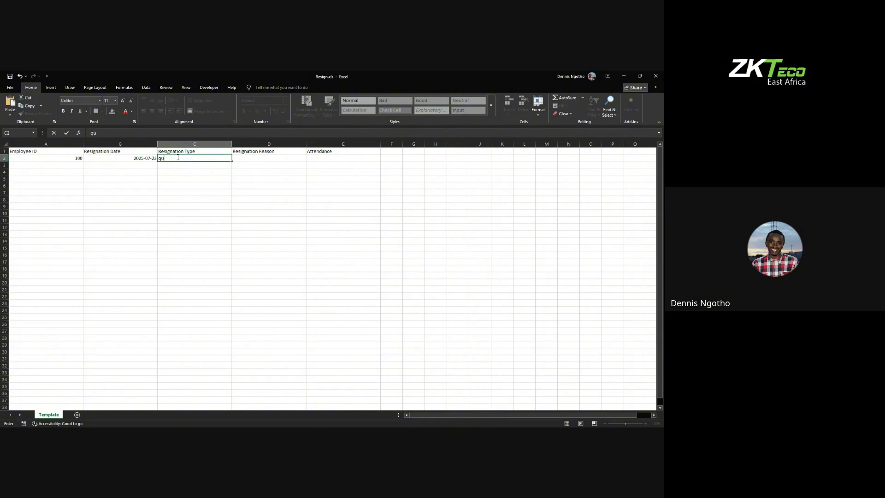
Step: Fill C2 and D2 with Quit and E2 with Disable
{"action": "type", "text": "qu"}
{"action": "key", "text": "BackSpace"}
{"action": "key", "text": "BackSpace"}
{"action": "key", "text": "Tab"}
{"action": "type", "text": "q"}
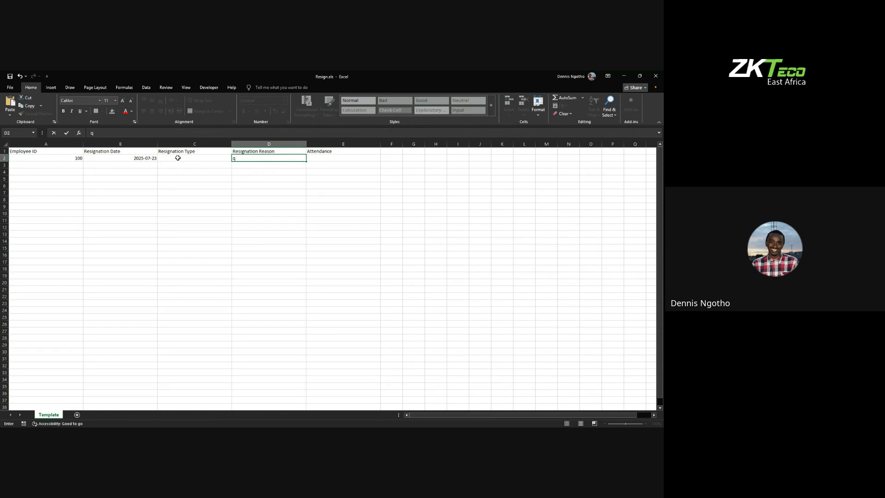
{"action": "key", "text": "BackSpace"}
{"action": "left_click", "coordinate": [194, 159]}
{"action": "type", "text": "Quit"}
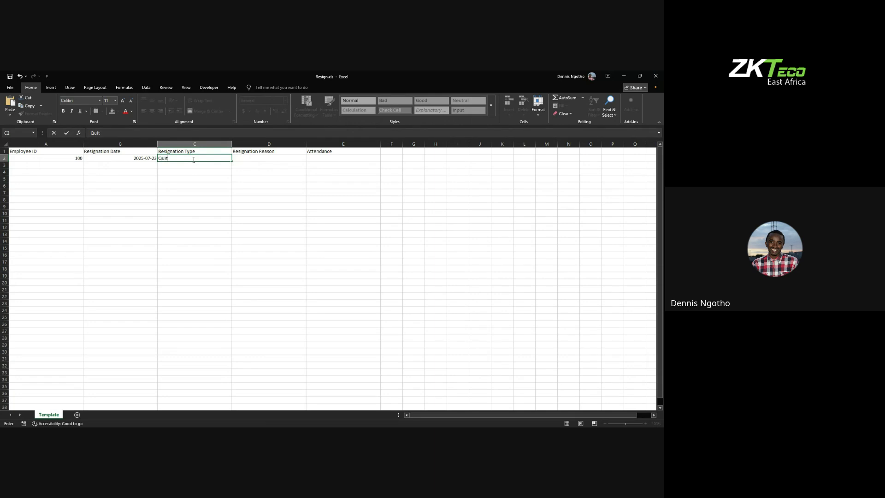
{"action": "left_click", "coordinate": [260, 159]}
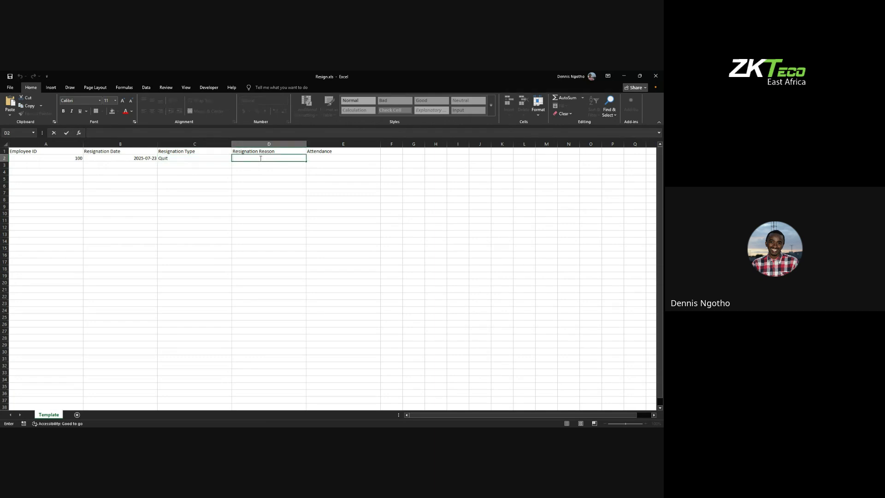
{"action": "type", "text": "Quit"}
{"action": "left_click", "coordinate": [311, 157]}
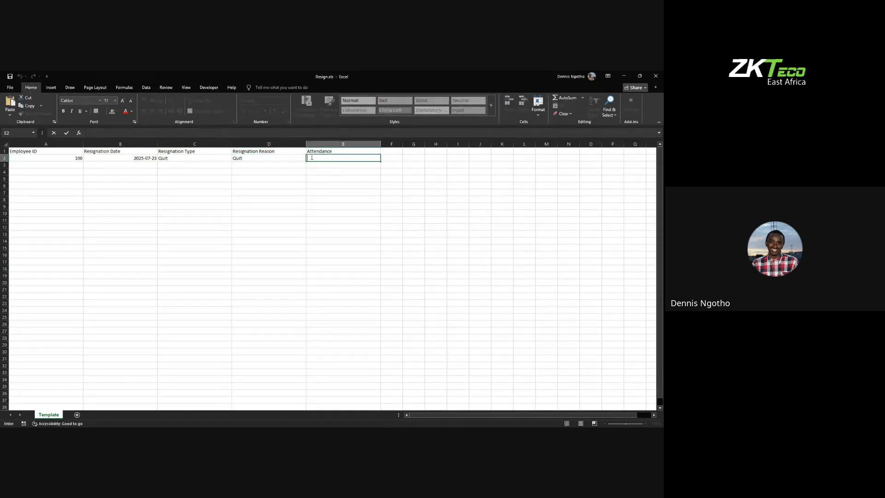
{"action": "type", "text": "Disable"}
{"action": "left_click", "coordinate": [340, 190]}
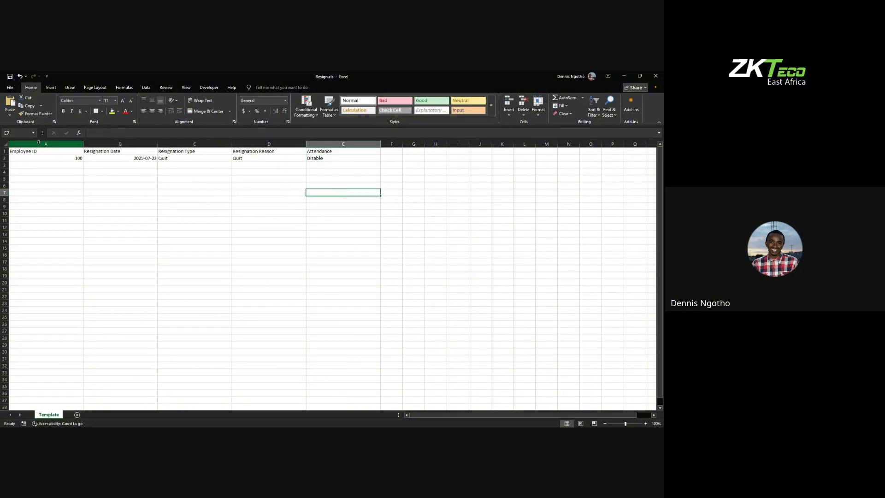
Step: Save Resign.xls and return to ZKBioTime
{"action": "left_click", "coordinate": [10, 87]}
{"action": "left_click", "coordinate": [19, 168]}
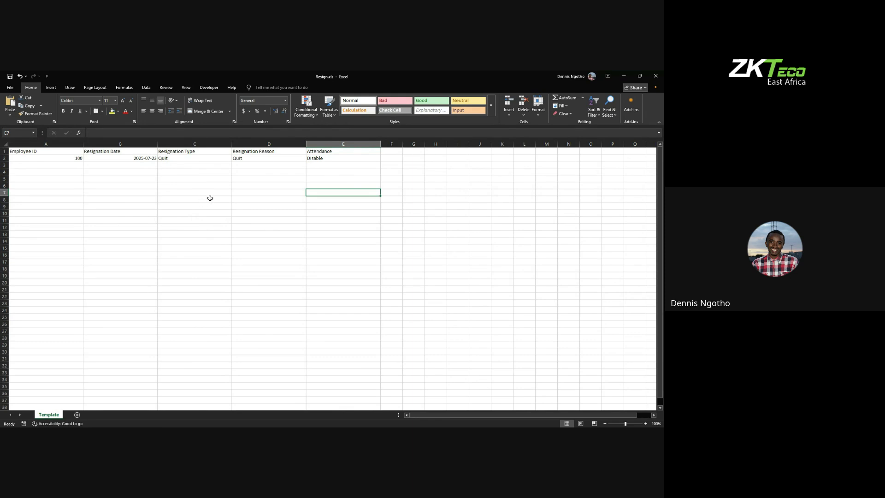
{"action": "left_click", "coordinate": [440, 435]}
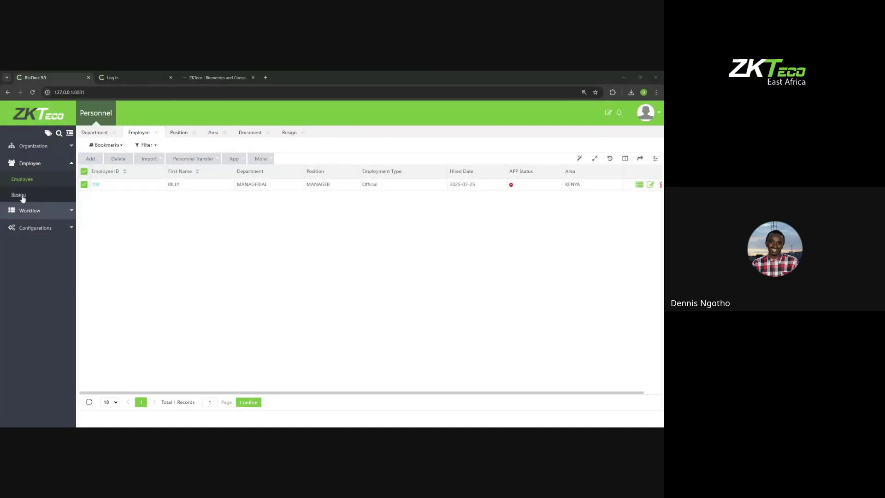
Step: Import Resign.xls through the Resign page's Import dialog
{"action": "left_click", "coordinate": [18, 194]}
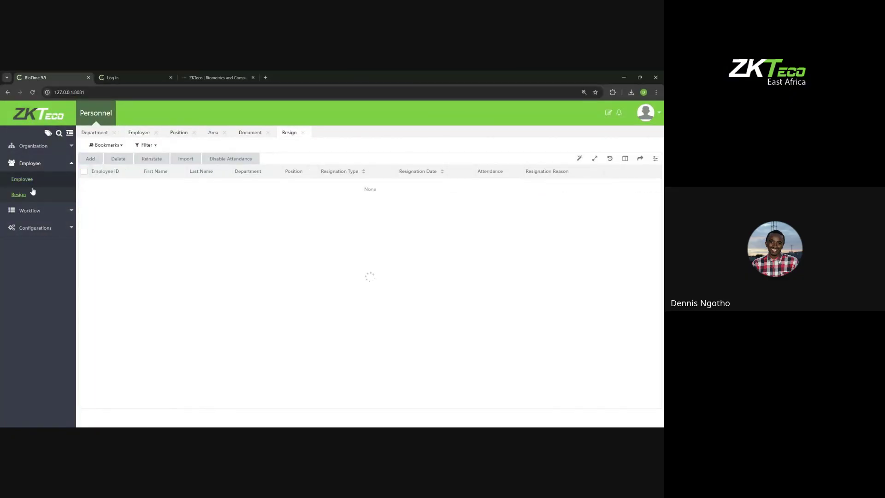
{"action": "left_click", "coordinate": [179, 160]}
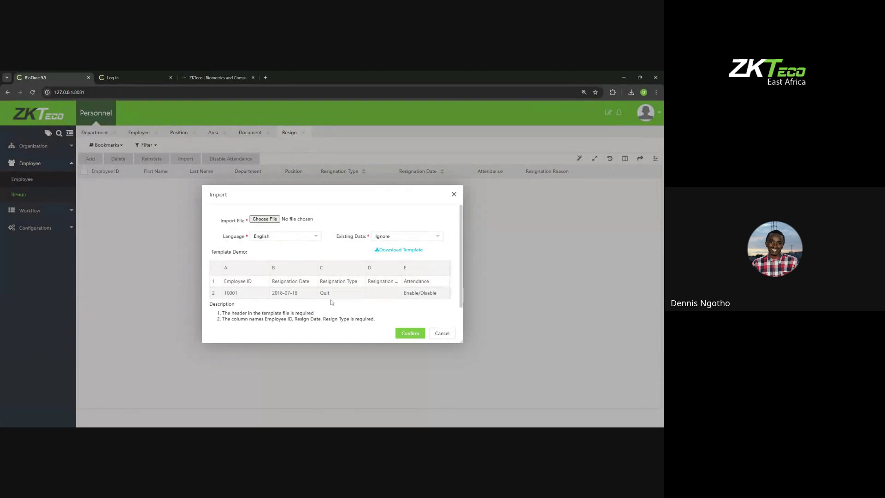
{"action": "left_click", "coordinate": [271, 221]}
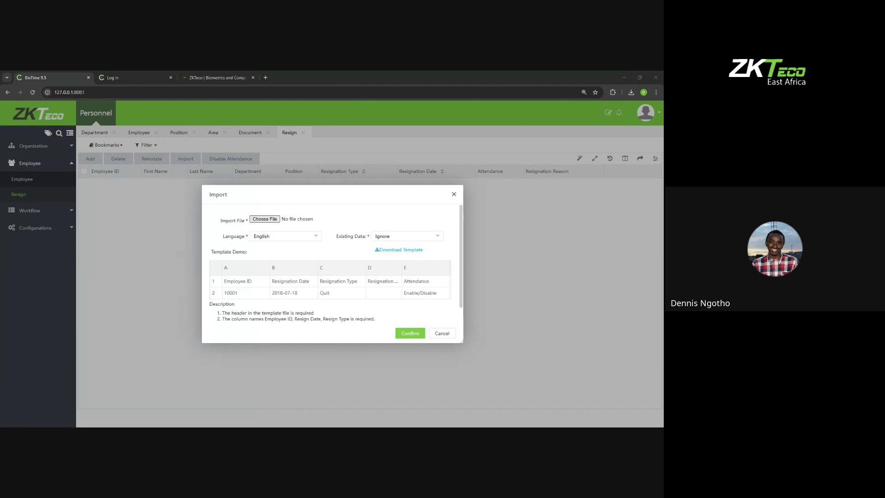
{"action": "key", "text": "Return"}
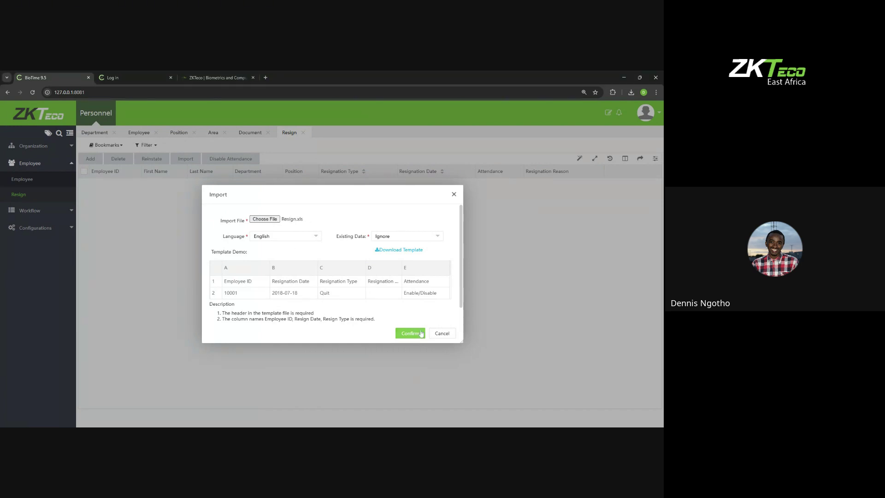
{"action": "left_click", "coordinate": [412, 333]}
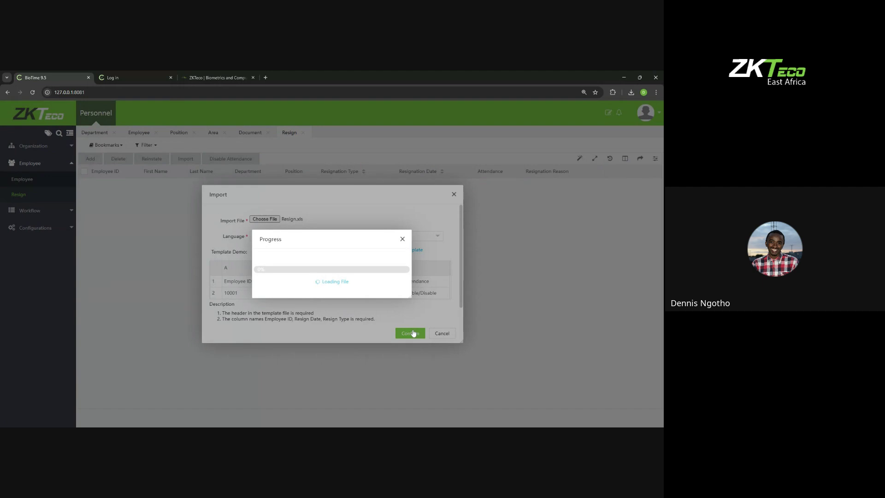
{"action": "left_click", "coordinate": [403, 238]}
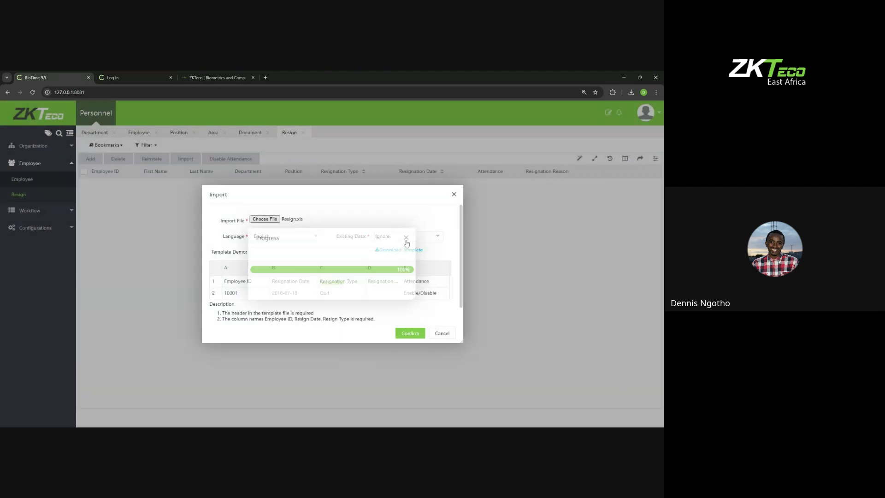
{"action": "left_click", "coordinate": [454, 195]}
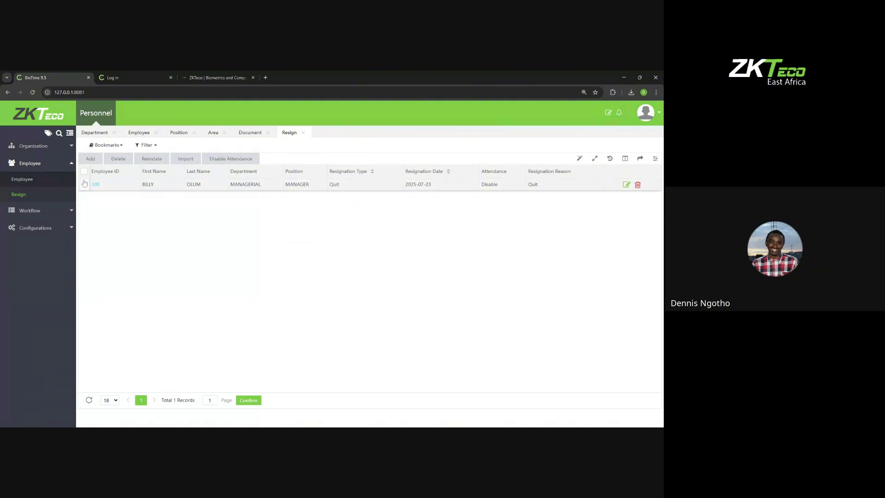
Step: Check the Employee list is empty and the Resign list holds employee 100
{"action": "left_click", "coordinate": [28, 180]}
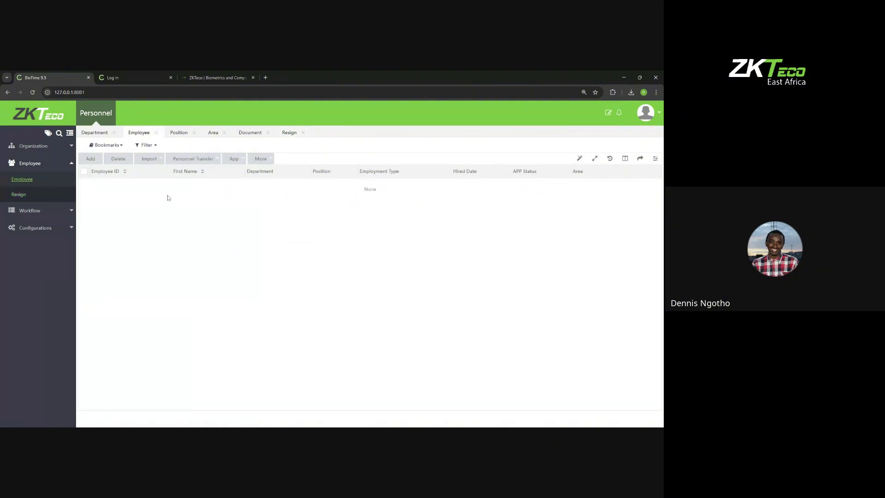
{"action": "left_click", "coordinate": [39, 197]}
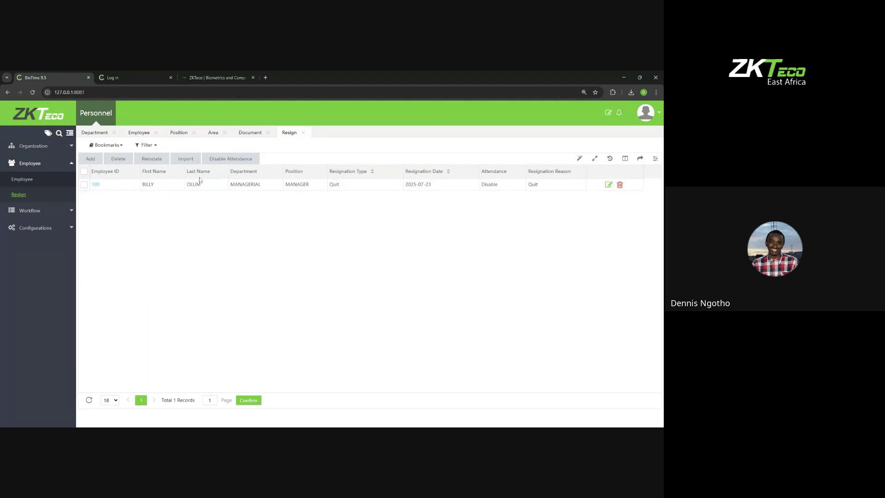
{"action": "left_click", "coordinate": [39, 180]}
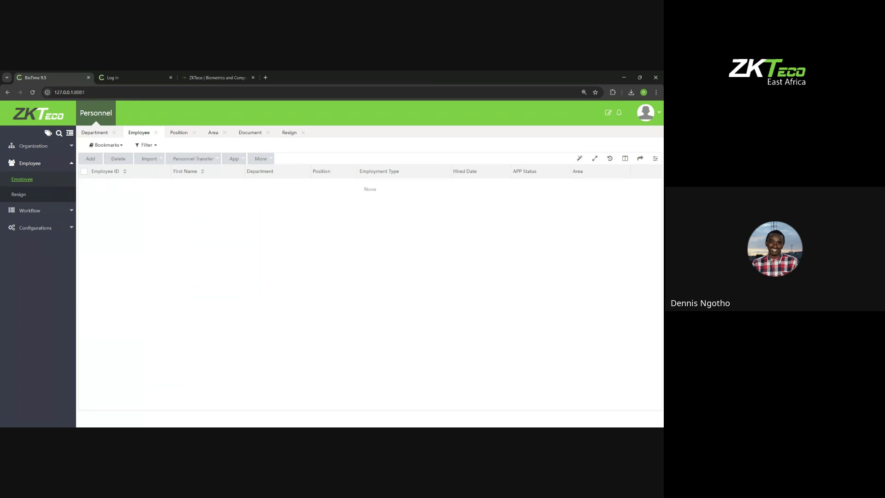
Step: Discard the new employee form without saving and bring up the Import Employee form
{"action": "left_click", "coordinate": [96, 164]}
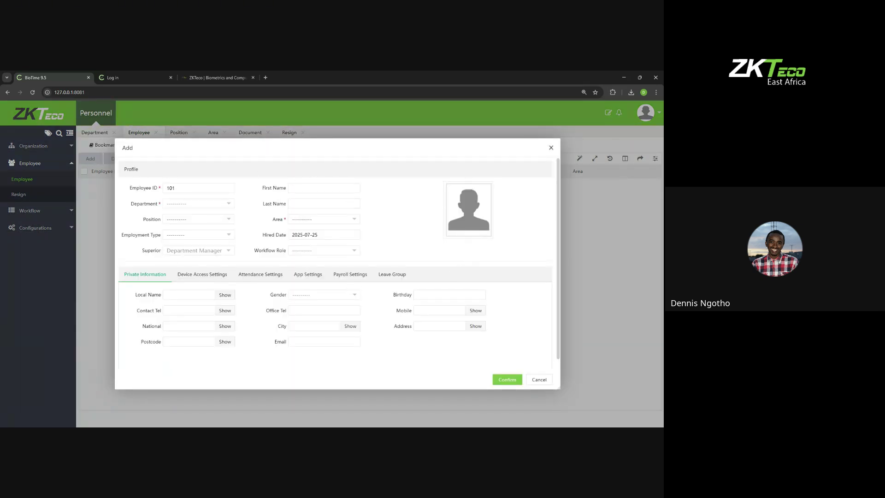
{"action": "left_click", "coordinate": [550, 147]}
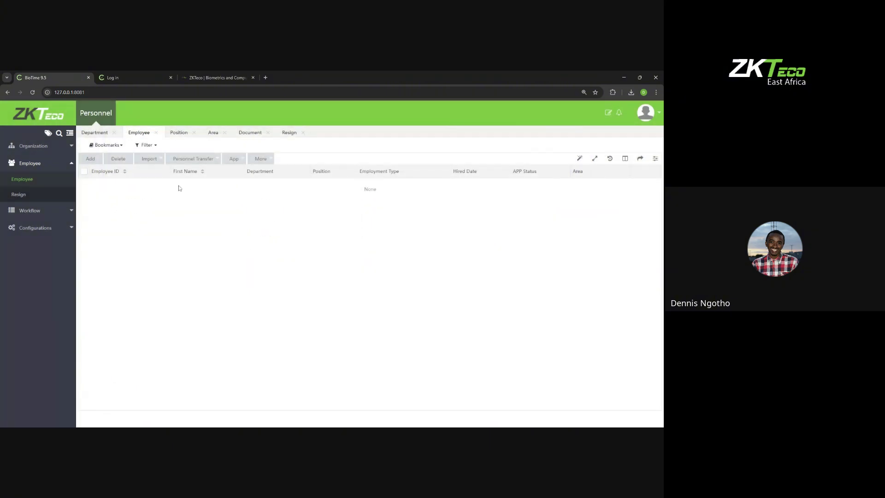
{"action": "mouse_move", "coordinate": [153, 159]}
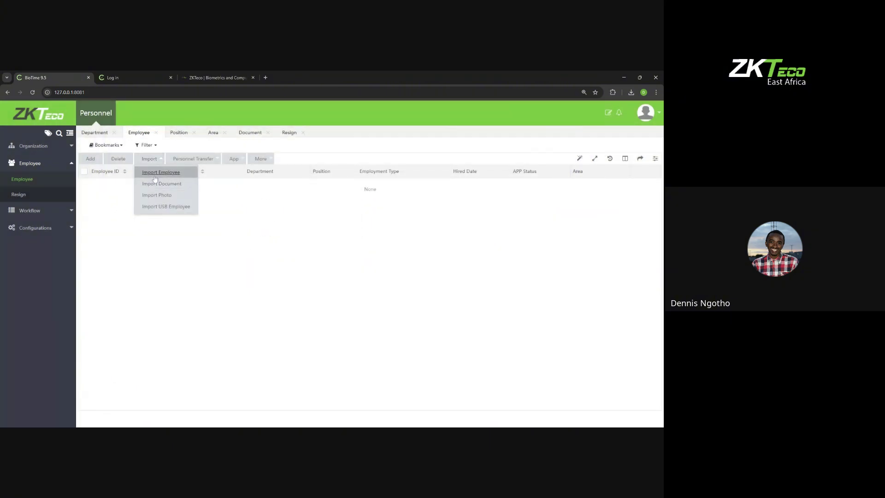
{"action": "left_click", "coordinate": [154, 175]}
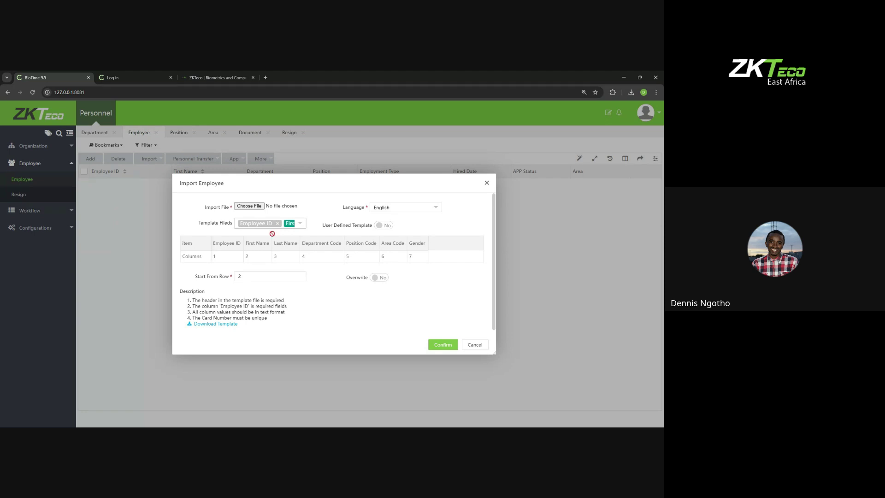
Step: Change the import template fields: drop First Name and Last Name, add Local Name, then close
{"action": "left_click", "coordinate": [299, 224]}
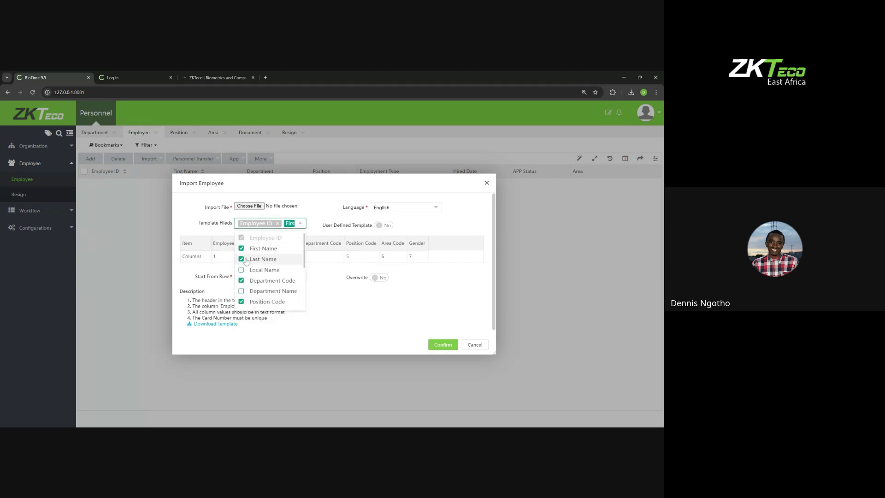
{"action": "left_click", "coordinate": [242, 259]}
{"action": "left_click", "coordinate": [242, 248]}
{"action": "left_click", "coordinate": [242, 270]}
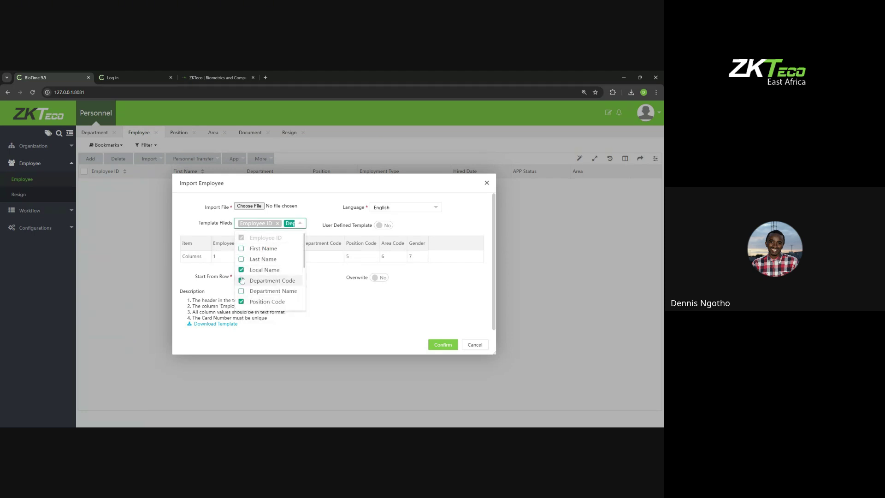
{"action": "left_click", "coordinate": [342, 303]}
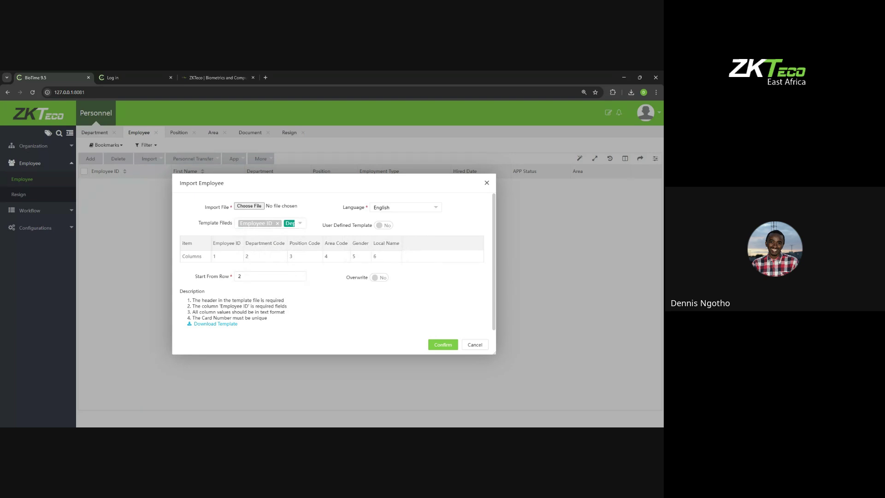
{"action": "left_click", "coordinate": [486, 182]}
{"action": "left_click", "coordinate": [194, 159]}
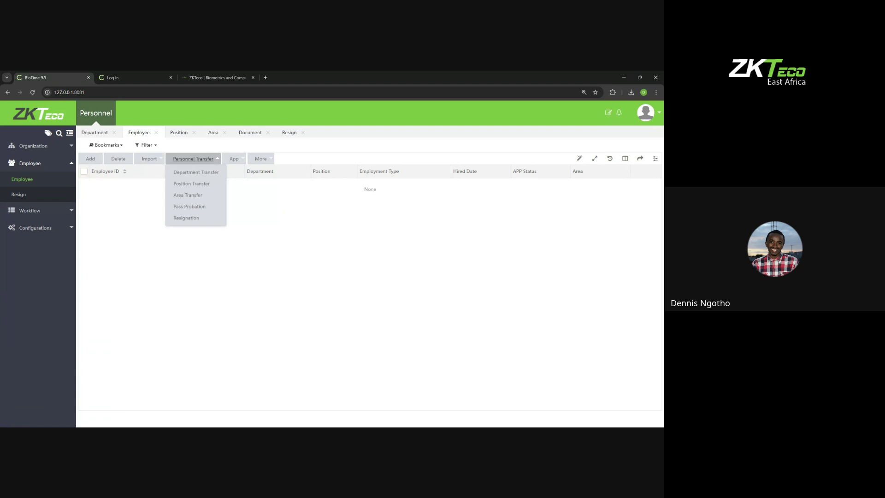
{"action": "left_click", "coordinate": [236, 160]}
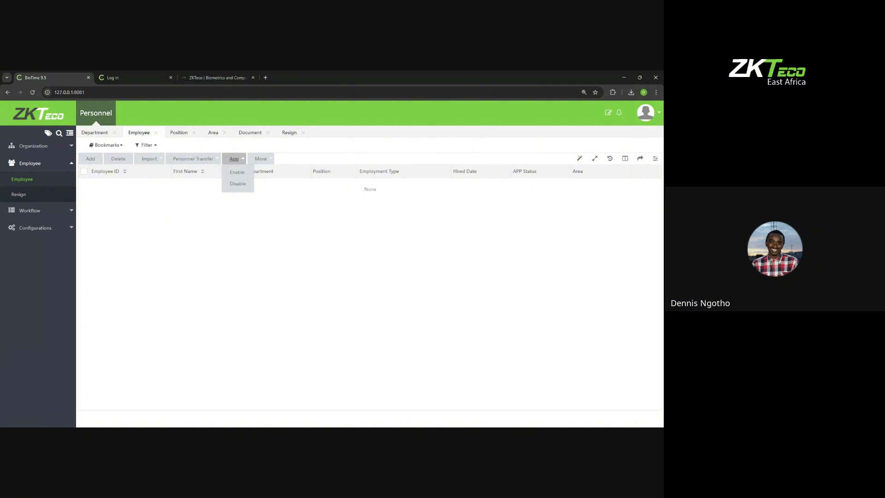
{"action": "left_click", "coordinate": [270, 160]}
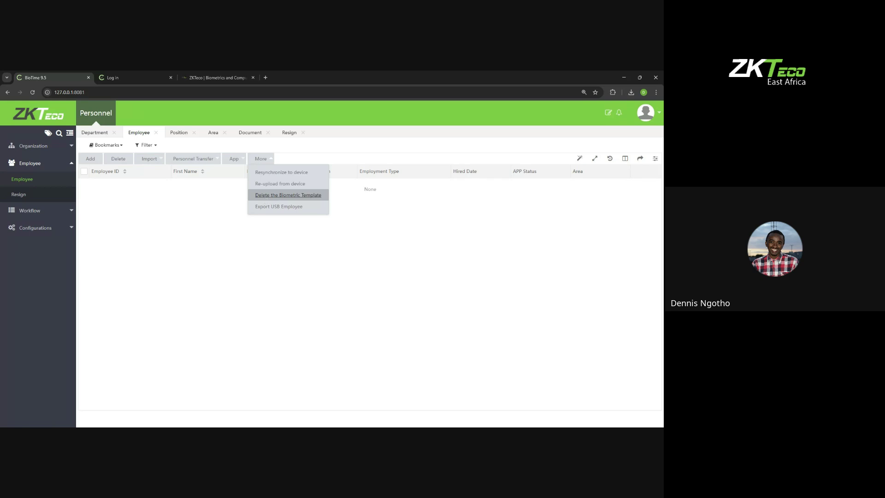
{"action": "left_click", "coordinate": [171, 210]}
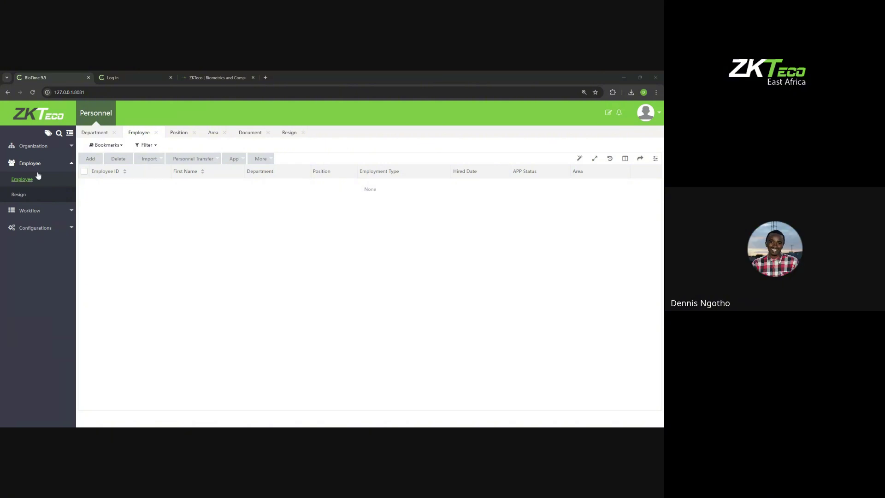
{"action": "left_click", "coordinate": [91, 158]}
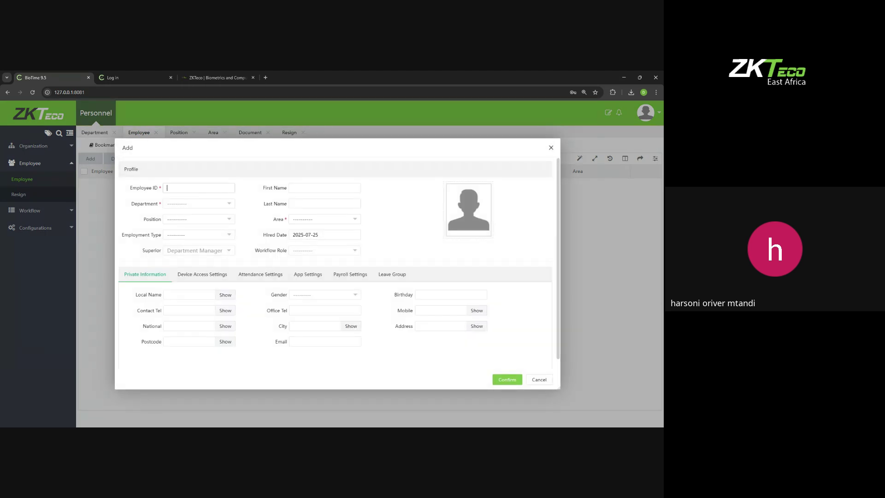
{"action": "type", "text": "FNT003"}
{"action": "left_click", "coordinate": [551, 148]}
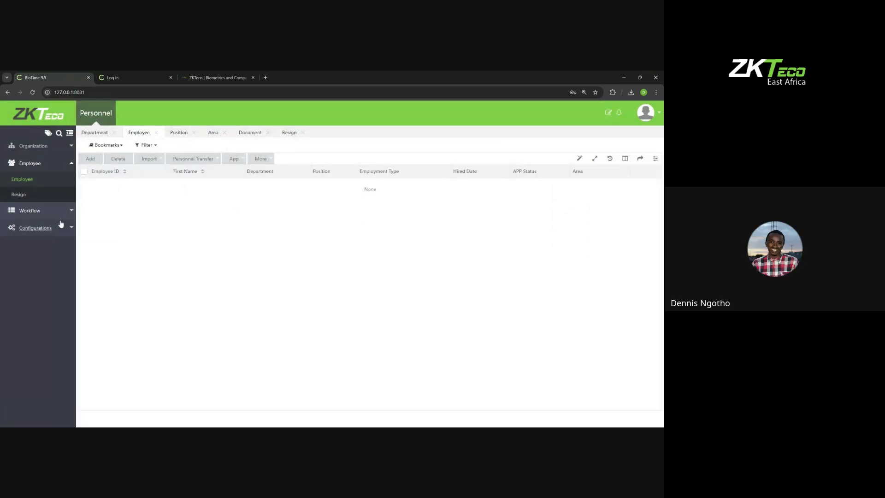
Step: View the Employee ID configuration settings, then return to the Employee list
{"action": "left_click", "coordinate": [61, 224]}
{"action": "left_click", "coordinate": [28, 245]}
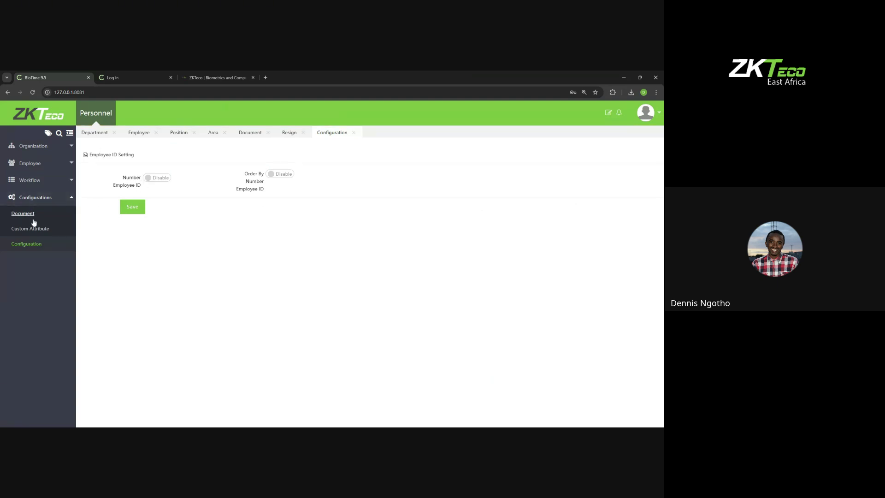
{"action": "left_click", "coordinate": [38, 166]}
{"action": "left_click", "coordinate": [30, 180]}
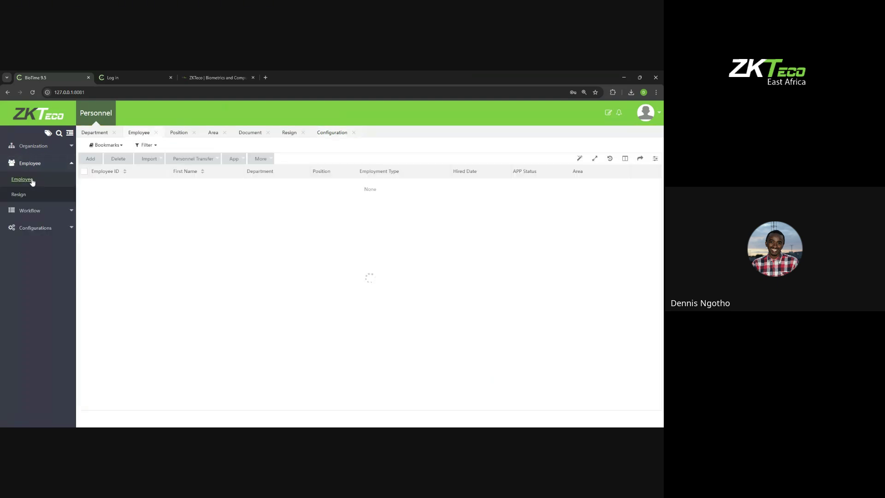
Step: In a new employee form, replace the prefilled ID 101 with FNT0, then close without saving
{"action": "left_click", "coordinate": [90, 159]}
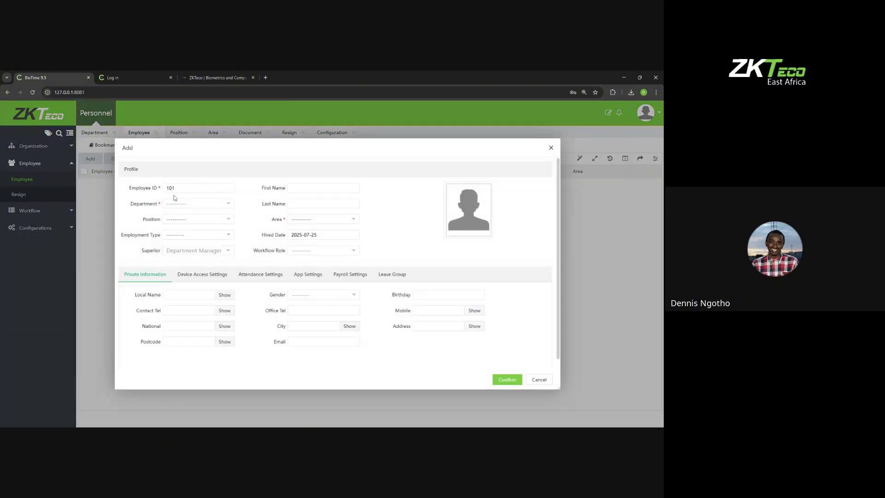
{"action": "left_click", "coordinate": [174, 188]}
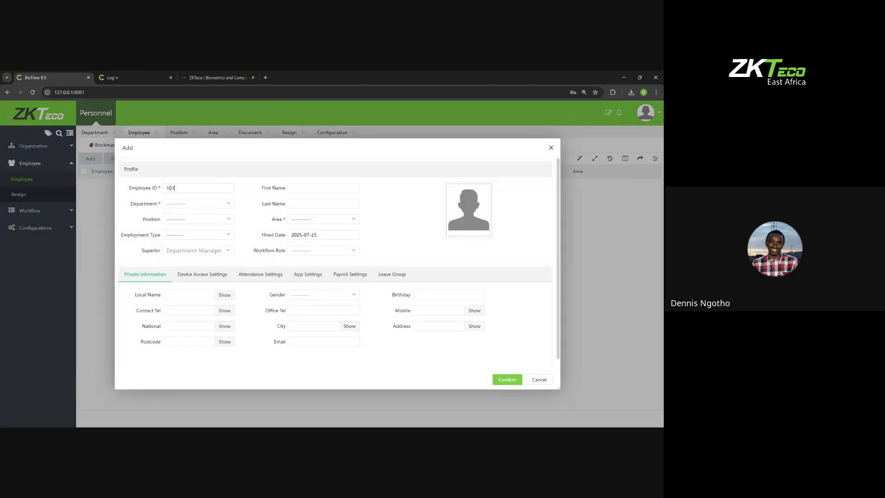
{"action": "key", "text": "BackSpace"}
{"action": "key", "text": "BackSpace"}
{"action": "key", "text": "BackSpace"}
{"action": "type", "text": "FNT0"}
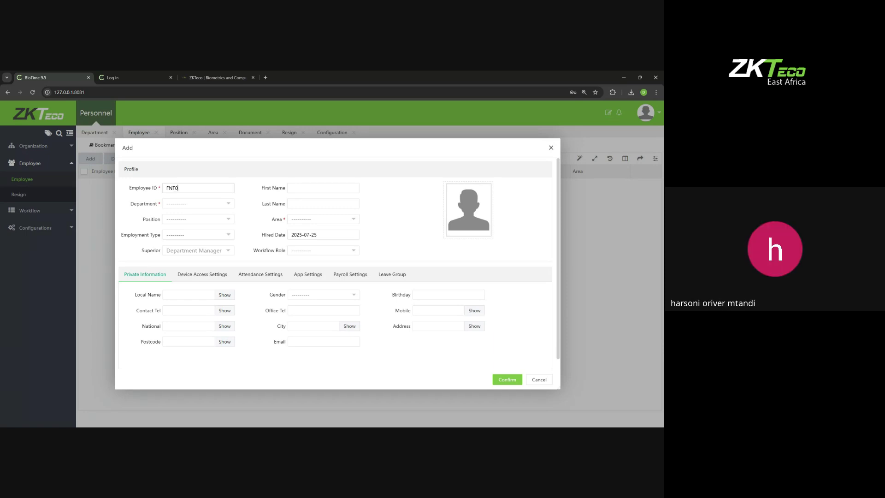
{"action": "left_click", "coordinate": [550, 148]}
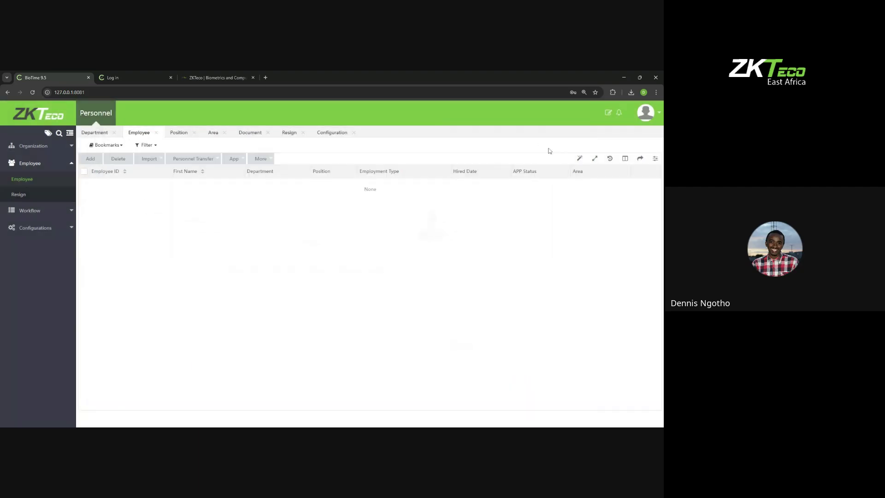
Step: In the Excel template, enter employee IDs FNT003, FNT004 and FNT005 in cells A3–A5
{"action": "left_click", "coordinate": [466, 434]}
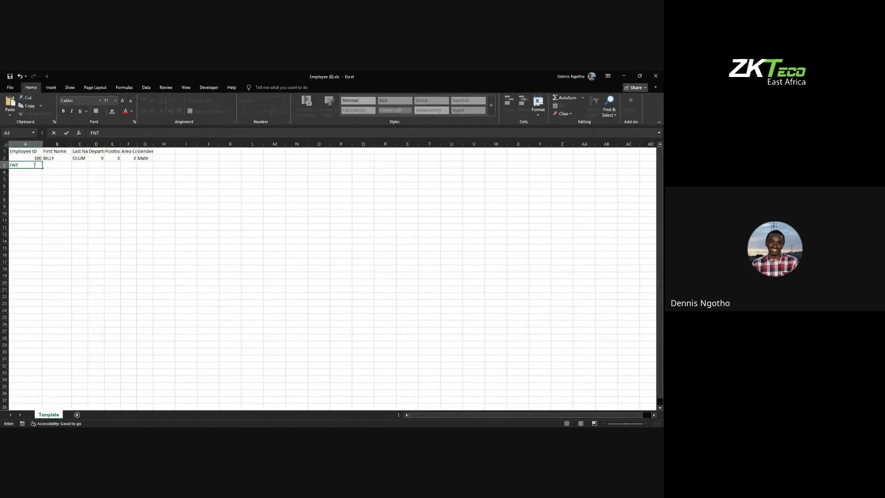
{"action": "type", "text": "0"}
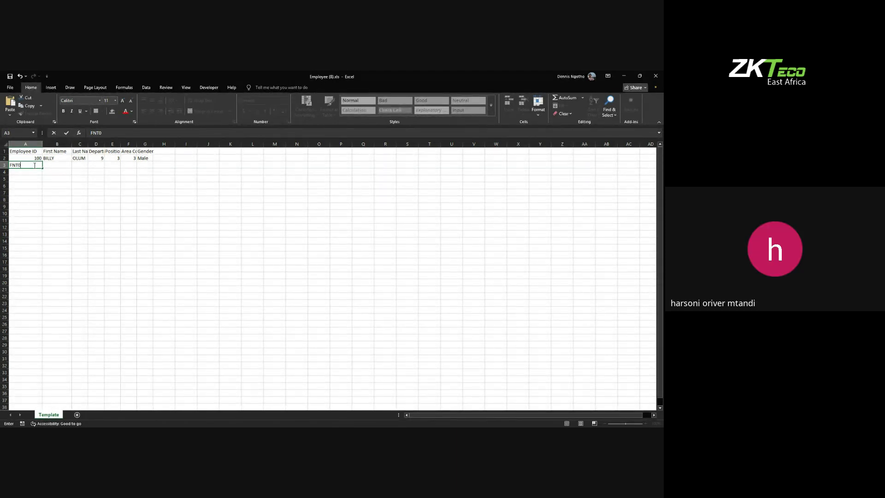
{"action": "type", "text": "03"}
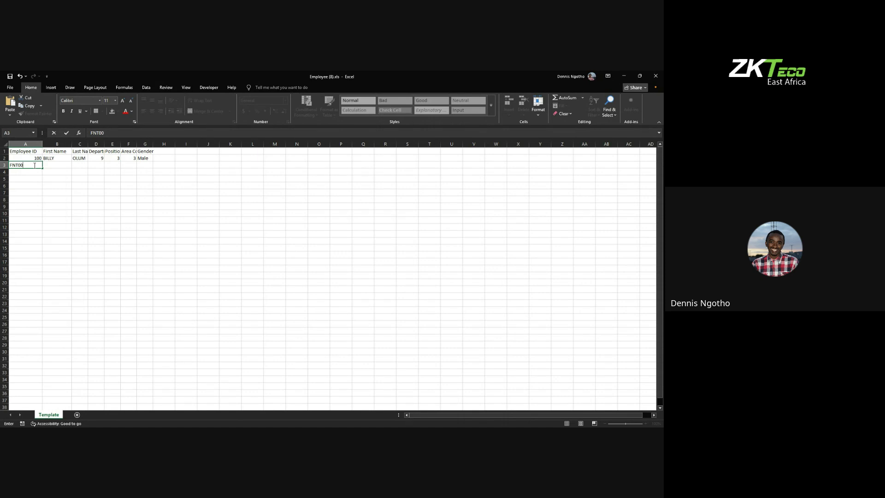
{"action": "left_click", "coordinate": [60, 165]}
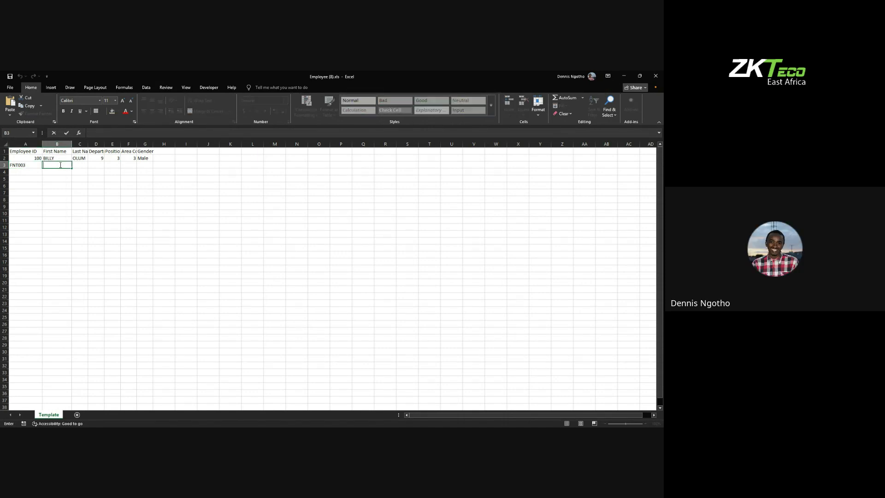
{"action": "left_click", "coordinate": [17, 172]}
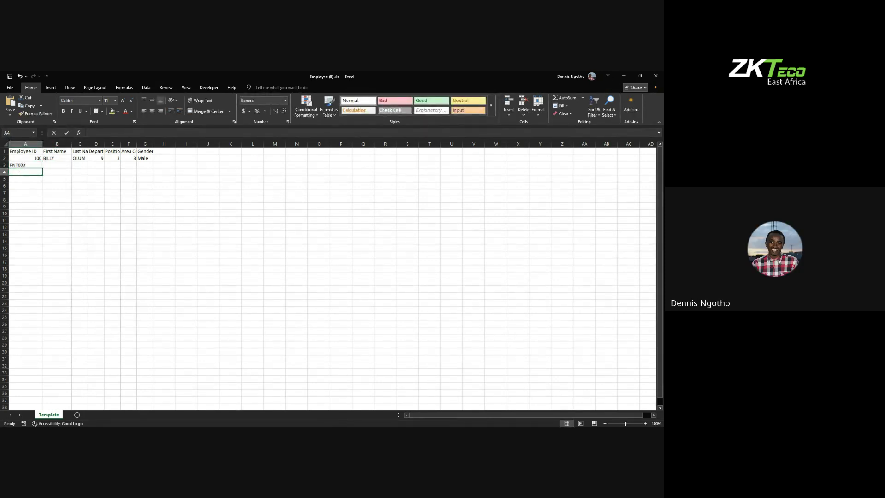
{"action": "type", "text": "FNT003"}
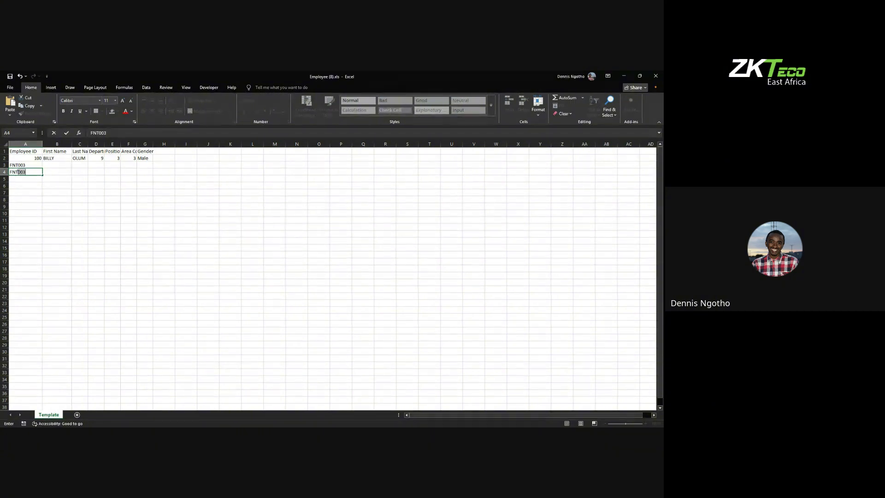
{"action": "key", "text": "BackSpace"}
{"action": "type", "text": "4"}
{"action": "left_click", "coordinate": [27, 181]}
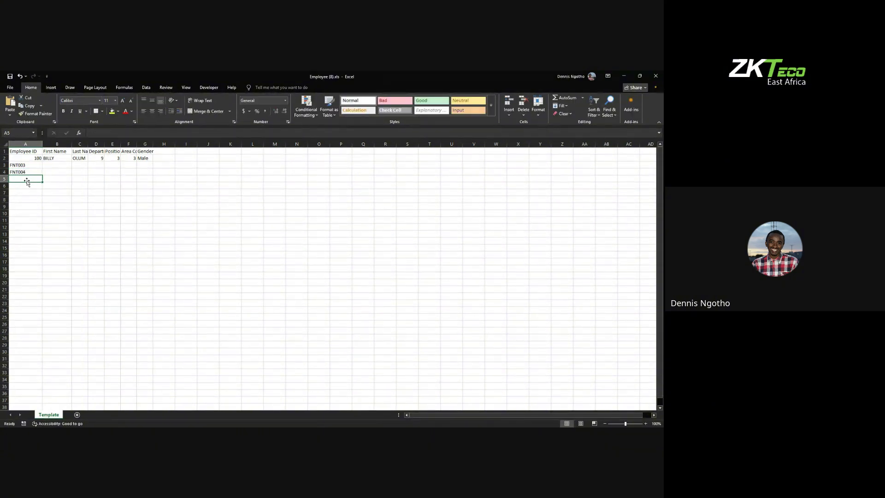
{"action": "double_click", "coordinate": [26, 178]}
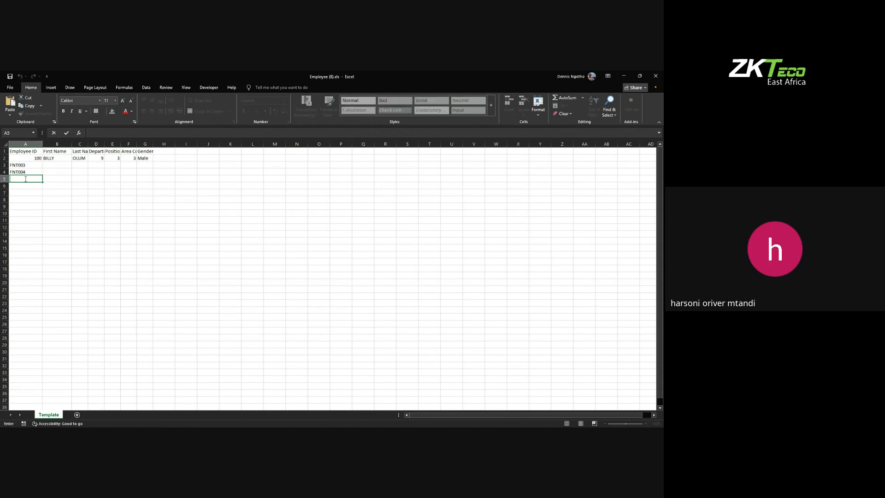
{"action": "type", "text": "FNT005"}
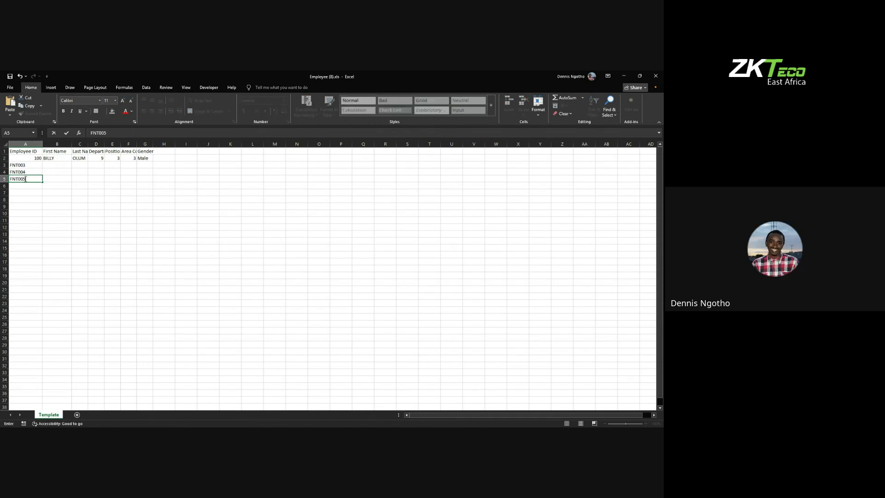
{"action": "left_click", "coordinate": [55, 180]}
Step: Enter TEST as the First Name in cells B3, B4 and B5, and save the workbook
{"action": "left_click", "coordinate": [48, 165]}
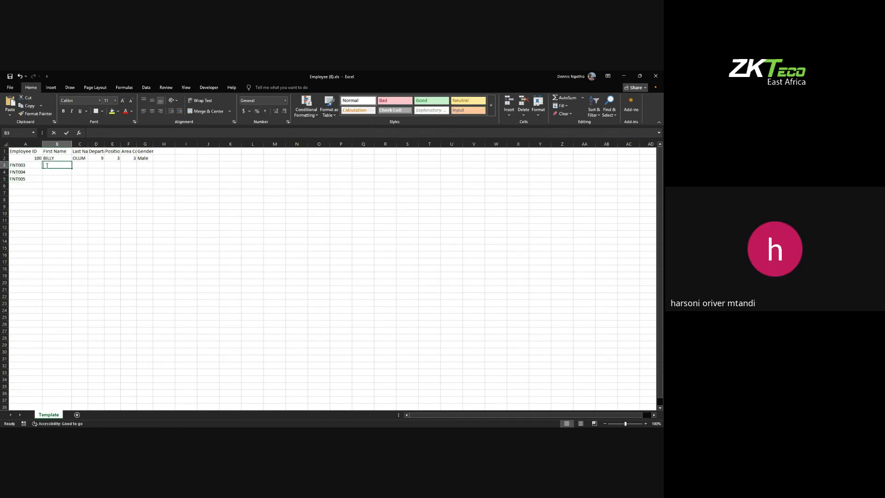
{"action": "double_click", "coordinate": [47, 165]}
{"action": "type", "text": "TEST"}
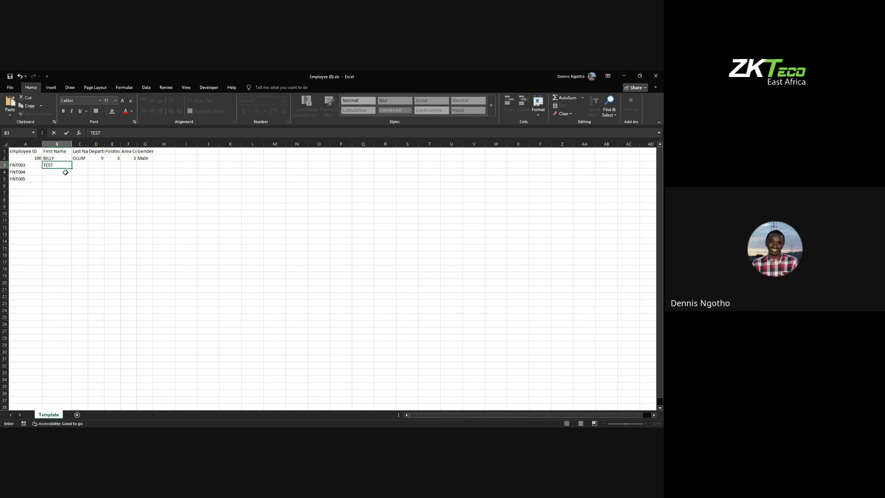
{"action": "left_click", "coordinate": [63, 173]}
{"action": "double_click", "coordinate": [63, 173]}
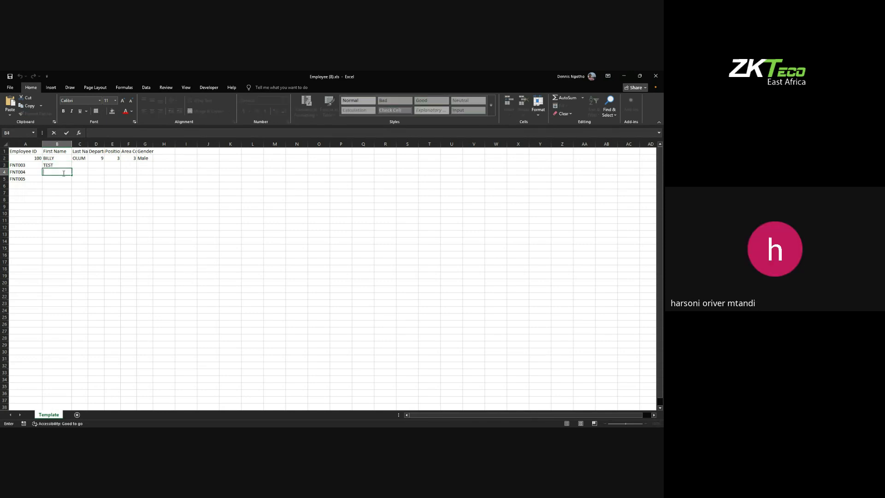
{"action": "type", "text": "TEST"}
{"action": "left_click", "coordinate": [55, 179]}
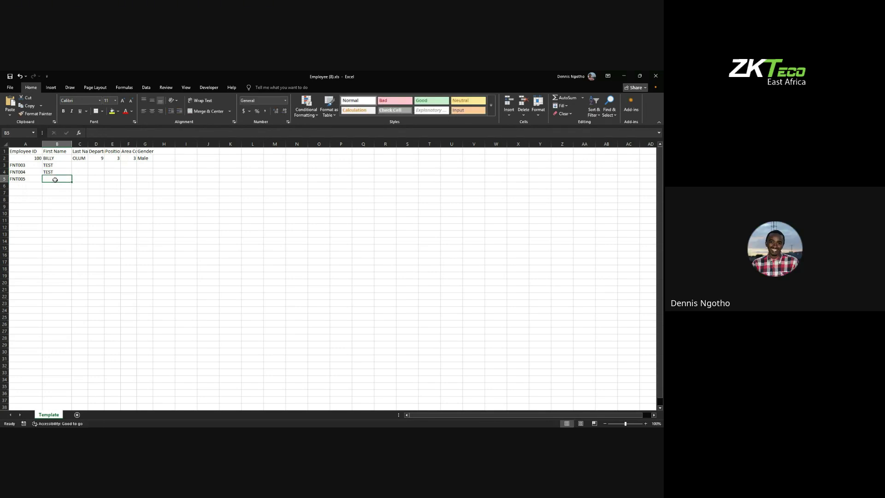
{"action": "double_click", "coordinate": [55, 179]}
{"action": "type", "text": "EST"}
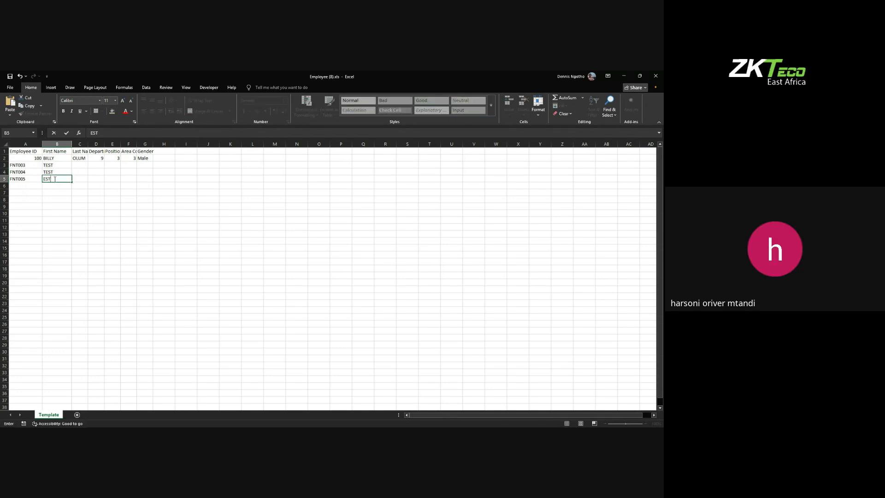
{"action": "key", "text": "BackSpace"}
{"action": "key", "text": "BackSpace"}
{"action": "type", "text": "TEST"}
{"action": "left_click", "coordinate": [68, 190]}
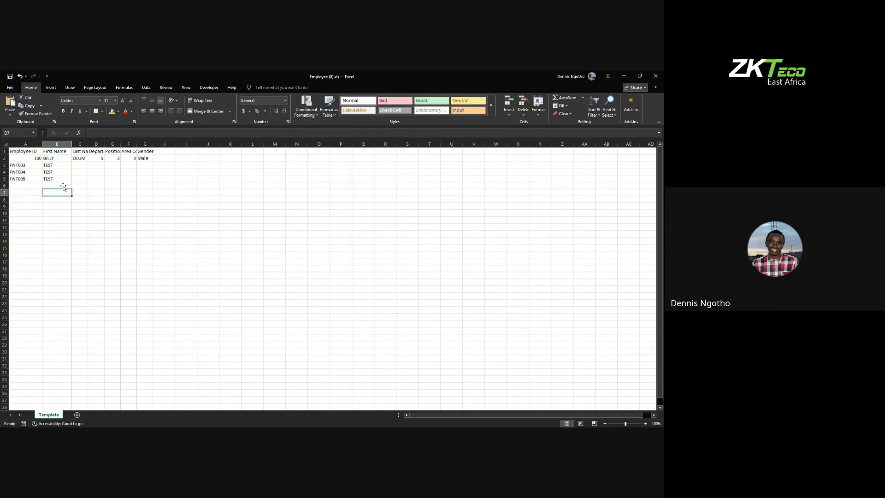
{"action": "left_click", "coordinate": [9, 87]}
{"action": "left_click", "coordinate": [32, 166]}
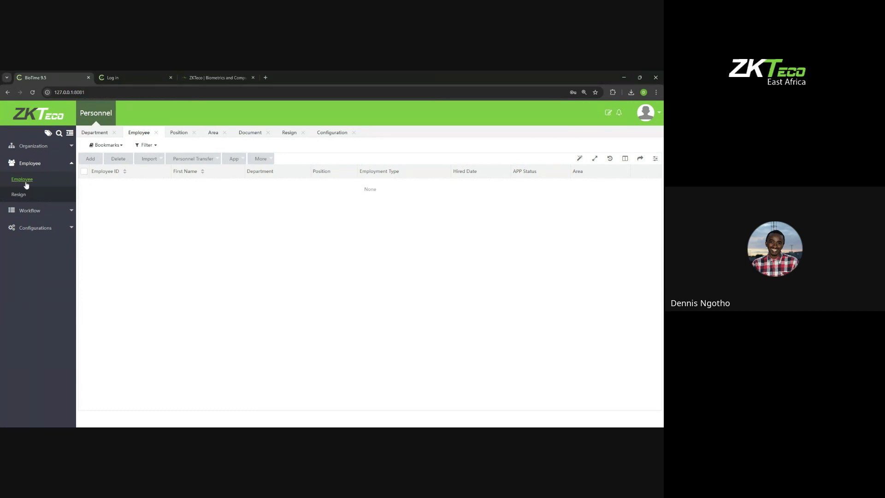
Step: Import Employee (8).xls through Import Employee, adding FNT003–FNT005 named TEST
{"action": "left_click", "coordinate": [152, 159]}
{"action": "left_click", "coordinate": [160, 174]}
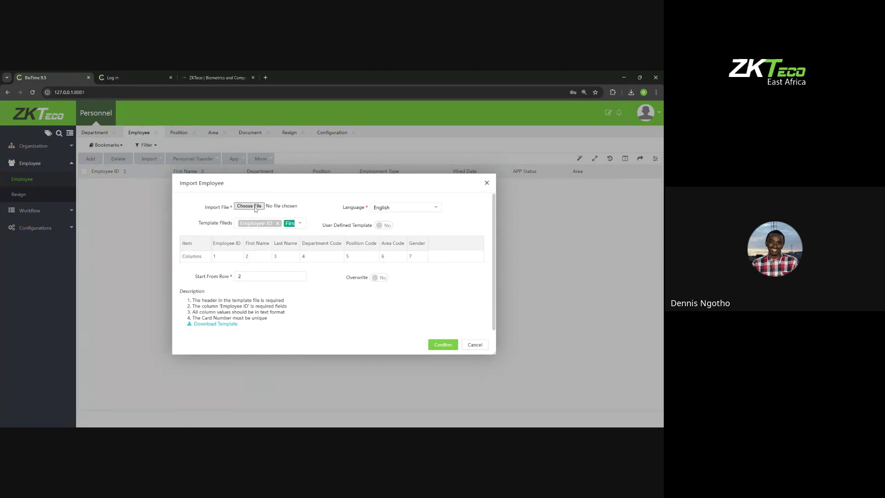
{"action": "left_click", "coordinate": [255, 207]}
{"action": "left_click", "coordinate": [404, 308]}
{"action": "left_click", "coordinate": [440, 346]}
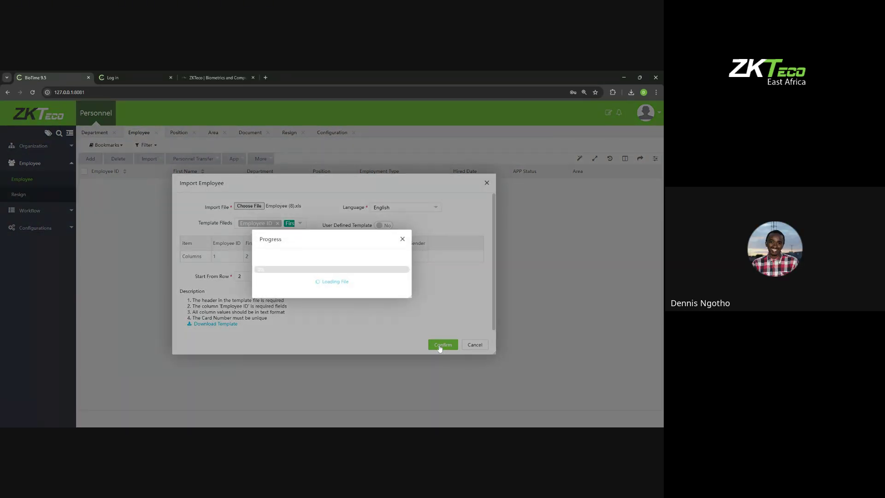
{"action": "left_click", "coordinate": [402, 239]}
{"action": "left_click", "coordinate": [486, 182]}
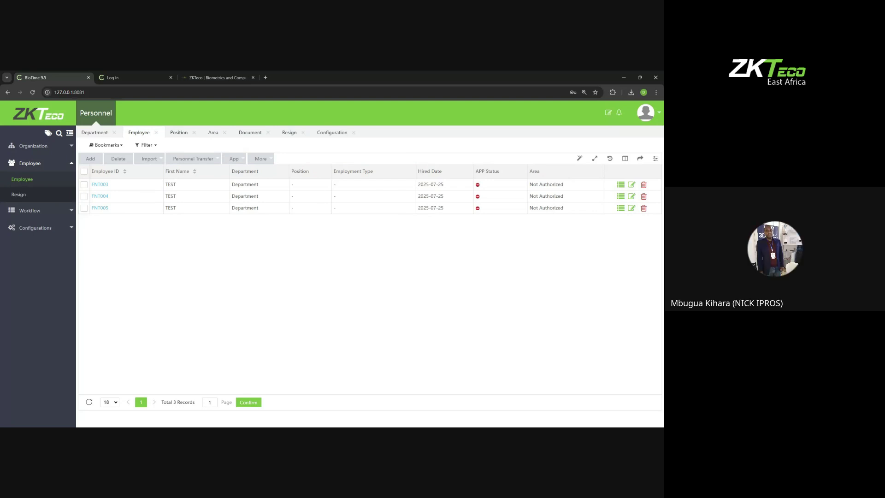
Step: Enable the System module in the account's Controller settings
{"action": "left_click", "coordinate": [647, 113]}
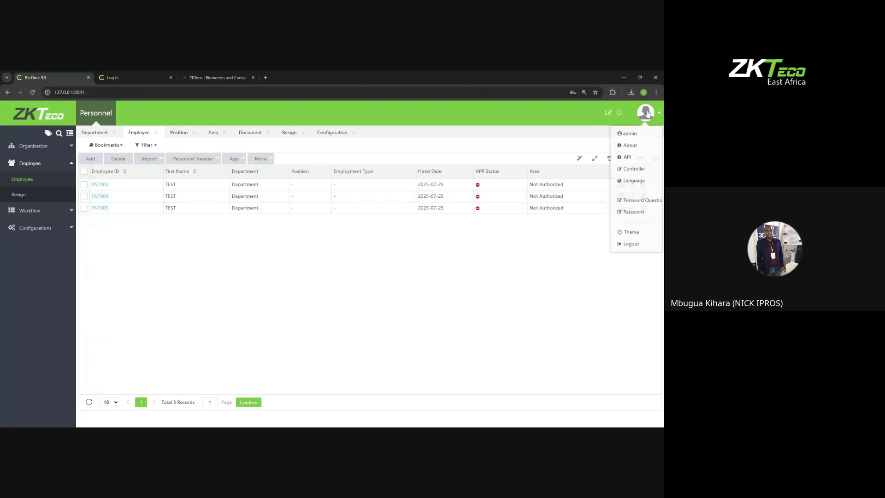
{"action": "left_click", "coordinate": [633, 169]}
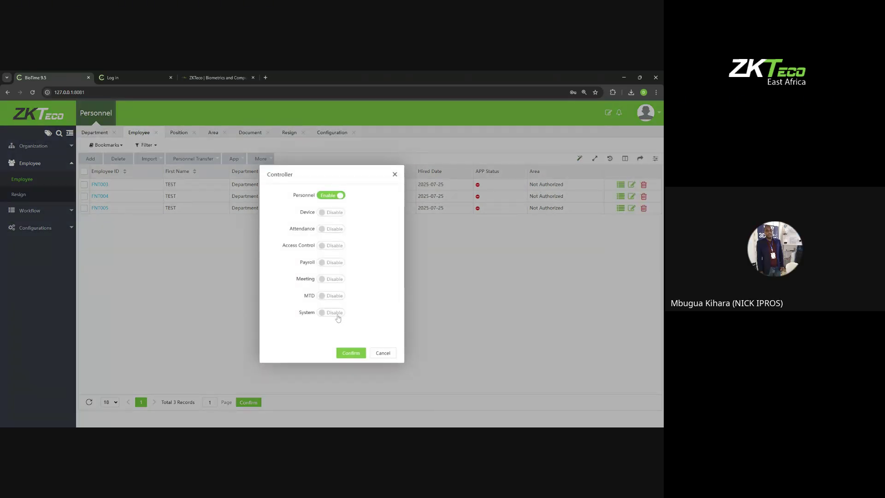
{"action": "left_click", "coordinate": [332, 312]}
{"action": "left_click", "coordinate": [351, 353]}
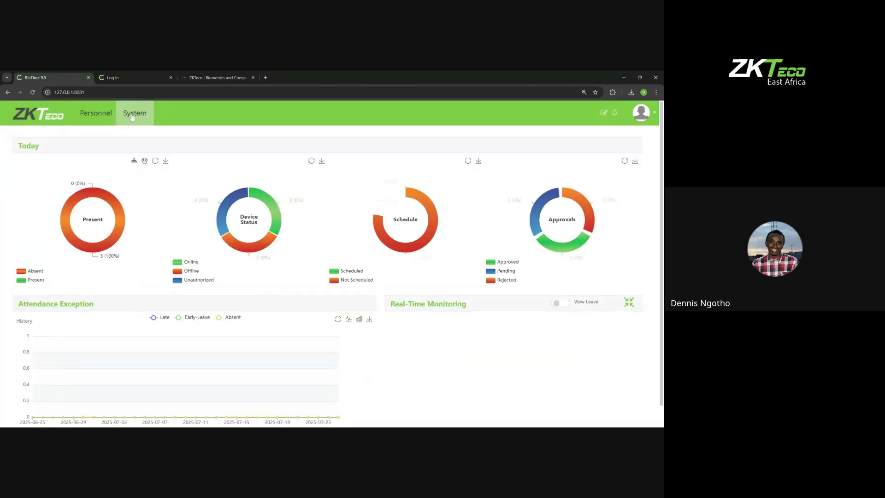
Step: Go to System > Configuration > LDAP Setup
{"action": "left_click", "coordinate": [134, 116]}
{"action": "left_click", "coordinate": [48, 278]}
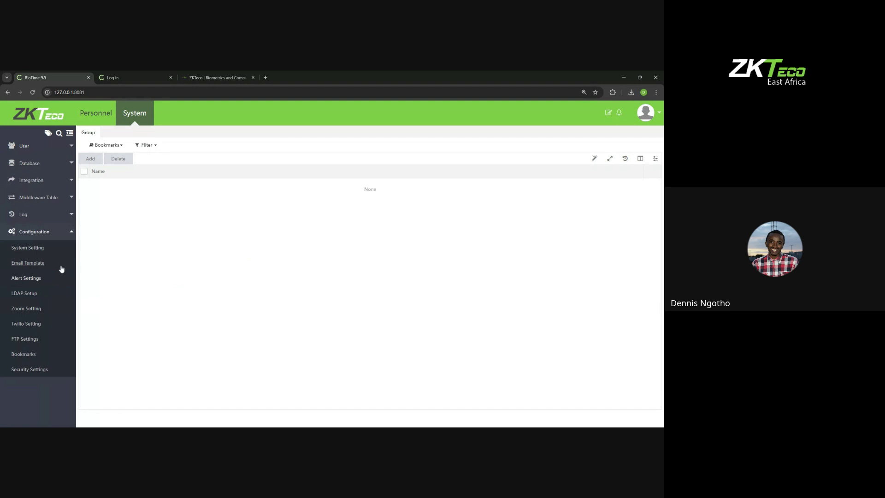
{"action": "left_click", "coordinate": [28, 294]}
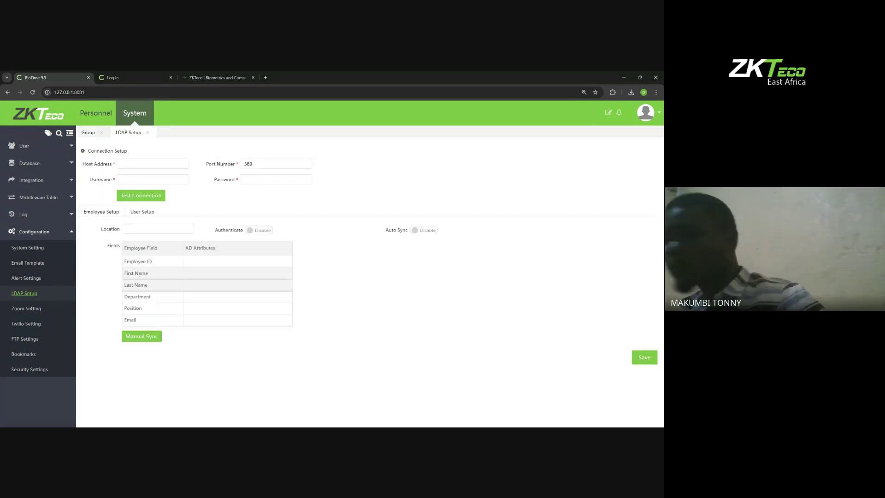
Step: Review the LDAP user and employee field mappings, selecting First Name through Email
{"action": "left_click", "coordinate": [149, 214]}
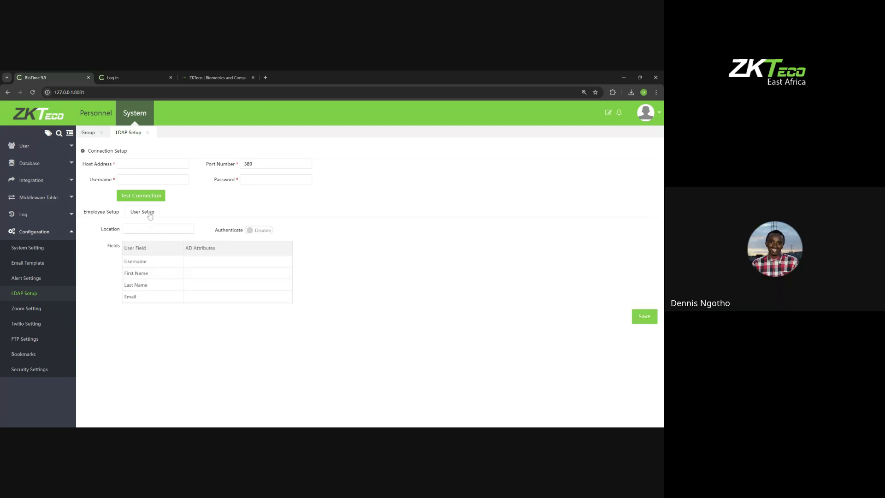
{"action": "left_click", "coordinate": [110, 214]}
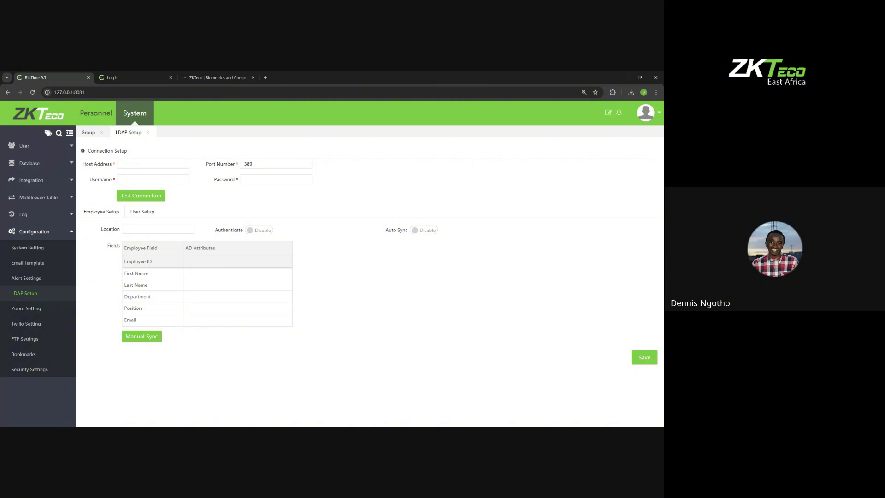
{"action": "left_click_drag", "start_coordinate": [148, 321], "coordinate": [133, 262]}
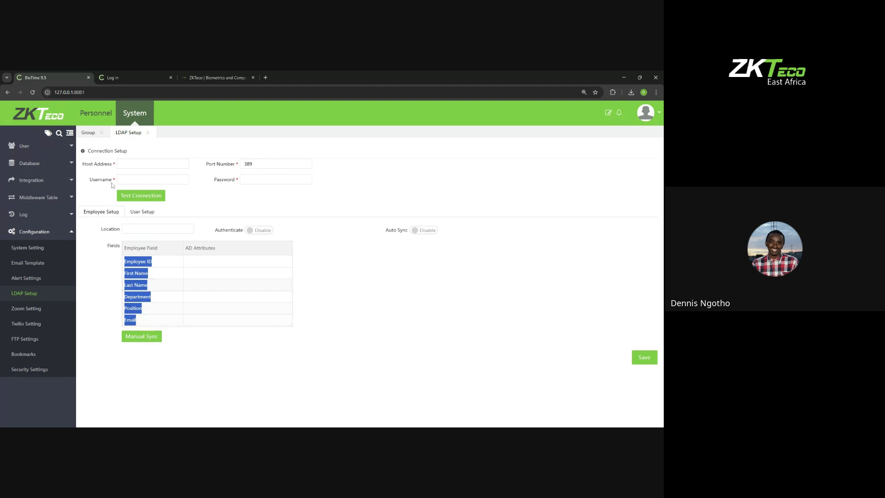
Step: Visit Personnel's employee section, then return to LDAP Setup and focus the Host Address field
{"action": "left_click", "coordinate": [95, 113]}
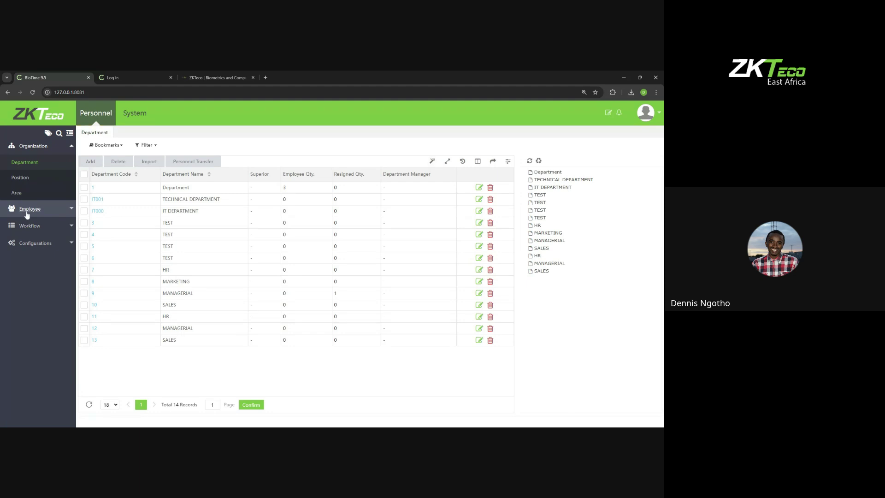
{"action": "left_click", "coordinate": [28, 210]}
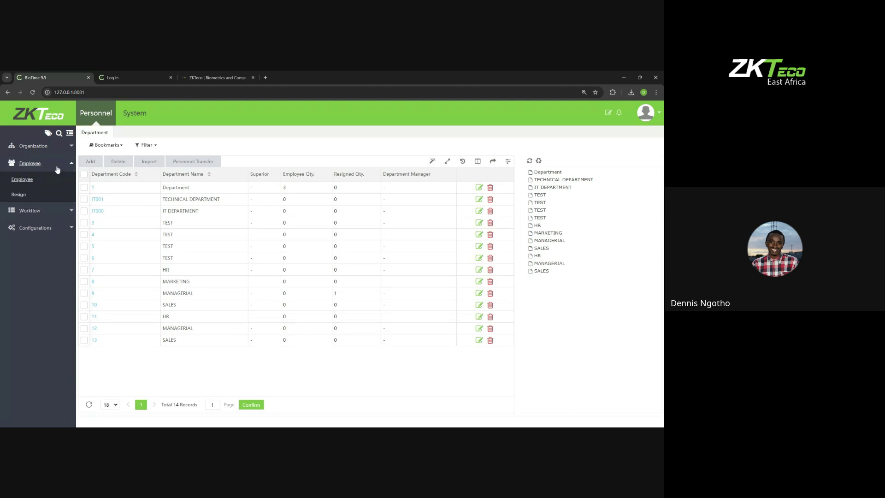
{"action": "left_click", "coordinate": [135, 113]}
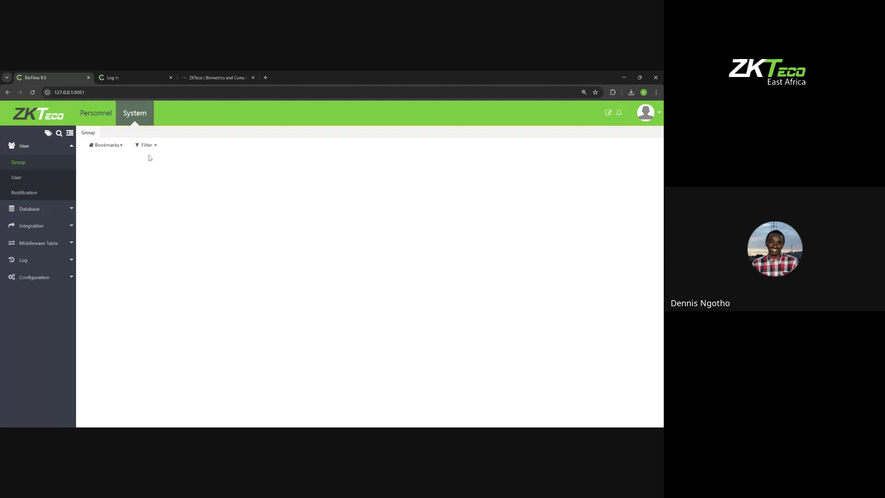
{"action": "left_click", "coordinate": [33, 276]}
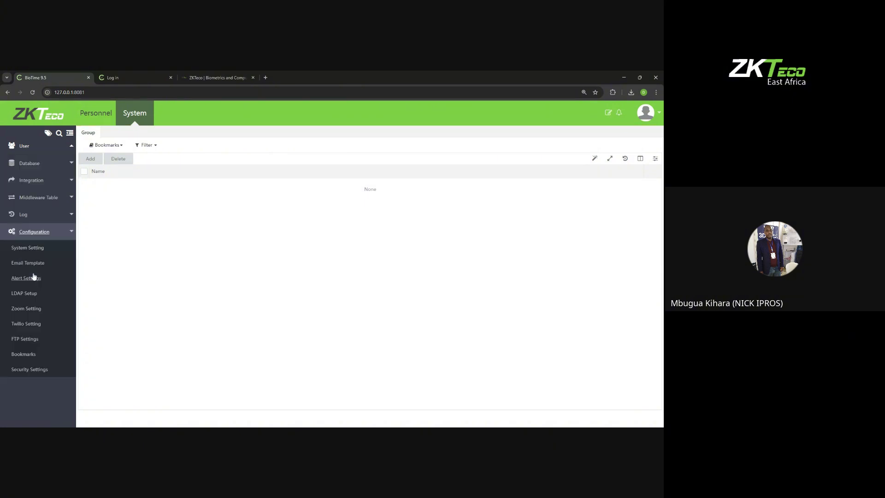
{"action": "left_click", "coordinate": [23, 294]}
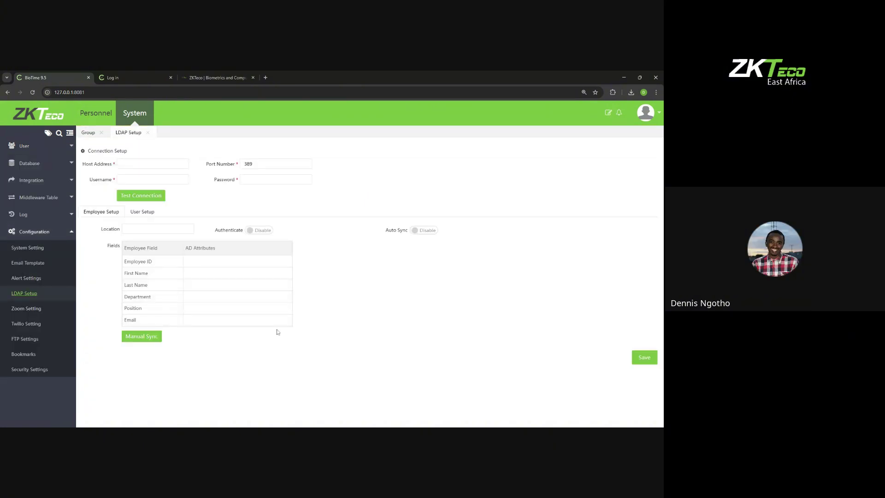
{"action": "left_click", "coordinate": [144, 167]}
Step: Disable the System module in the account's Controller settings
{"action": "left_click", "coordinate": [645, 115]}
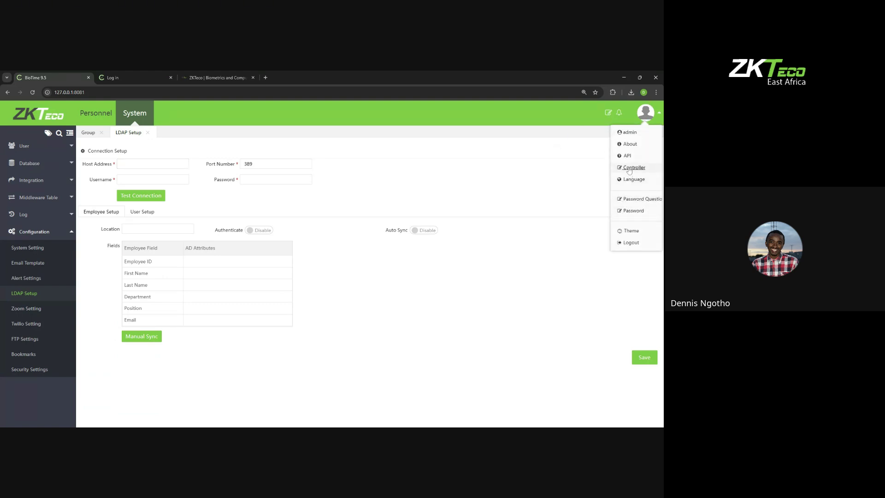
{"action": "left_click", "coordinate": [629, 172]}
{"action": "left_click", "coordinate": [335, 316]}
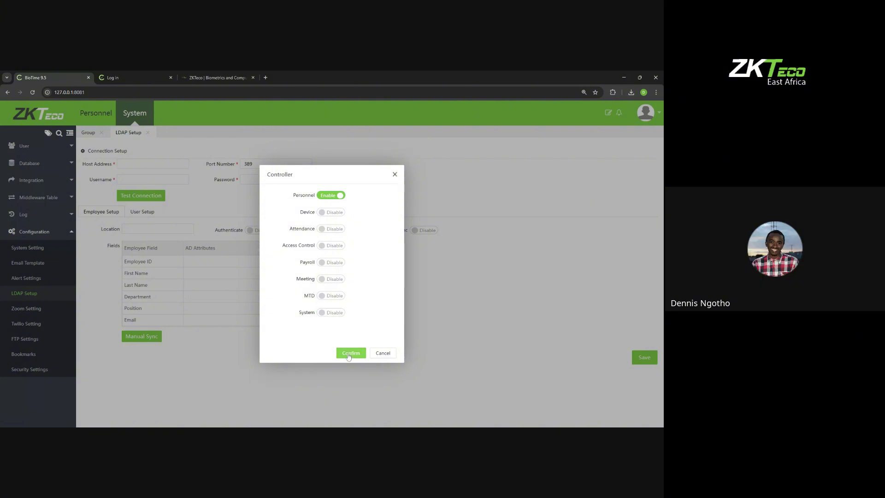
{"action": "left_click", "coordinate": [348, 354]}
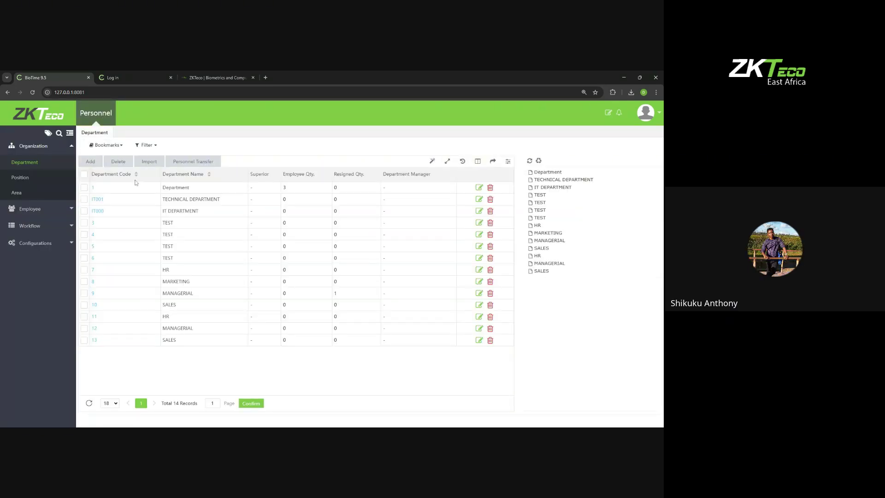
Step: Go to the Personnel Employee list from the sidebar
{"action": "left_click", "coordinate": [51, 226]}
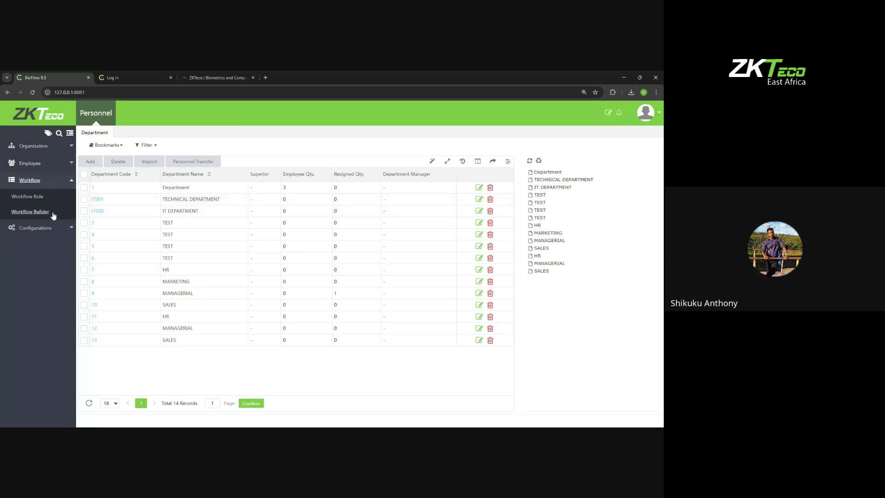
{"action": "left_click", "coordinate": [30, 163]}
{"action": "left_click", "coordinate": [22, 179]}
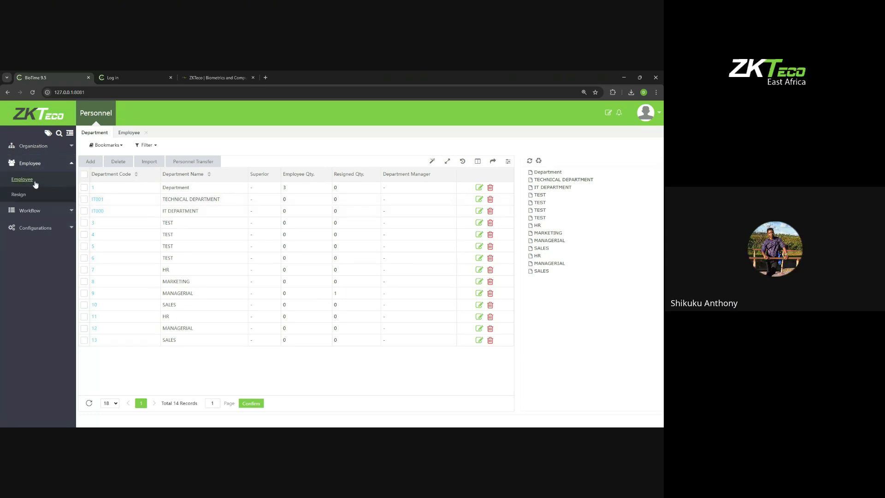
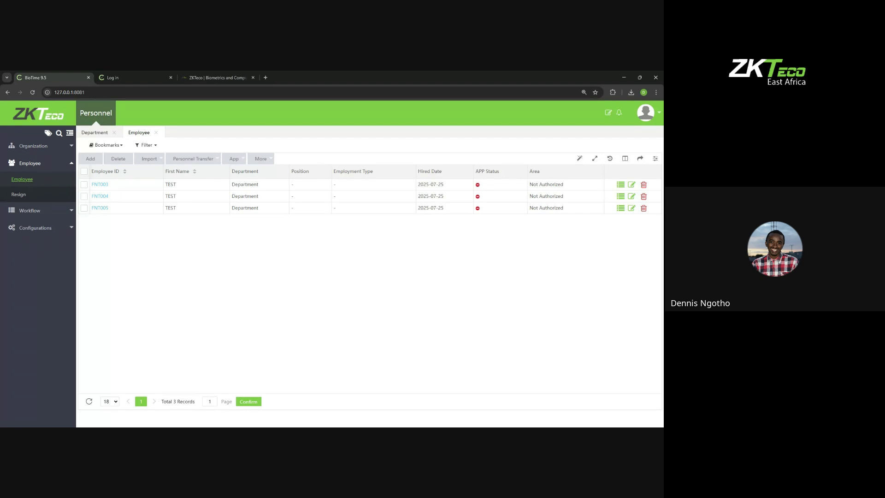
Step: Expand Workflow in the sidebar and go to the Workflow Role page
{"action": "left_click", "coordinate": [33, 211]}
{"action": "left_click", "coordinate": [32, 196]}
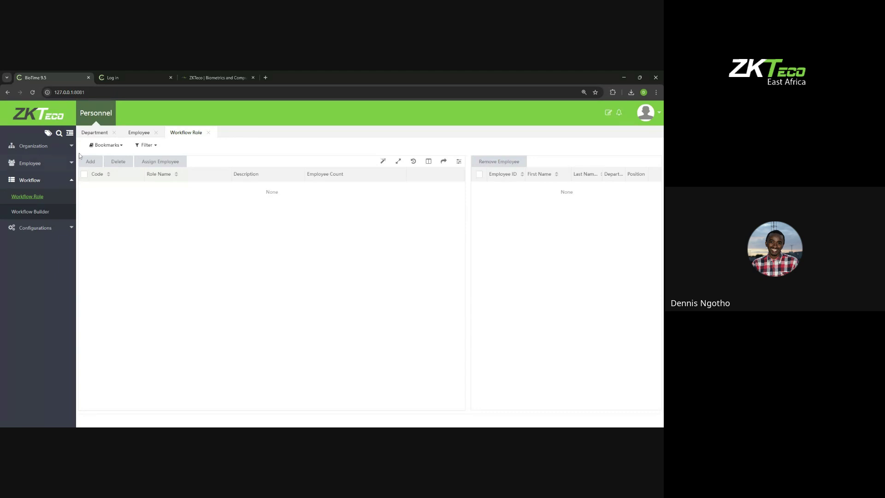
Step: Add workflow role 100, APPROVAL FOR LEAVE, described as THIS PERSON APPROVES LEAVES
{"action": "left_click", "coordinate": [90, 164]}
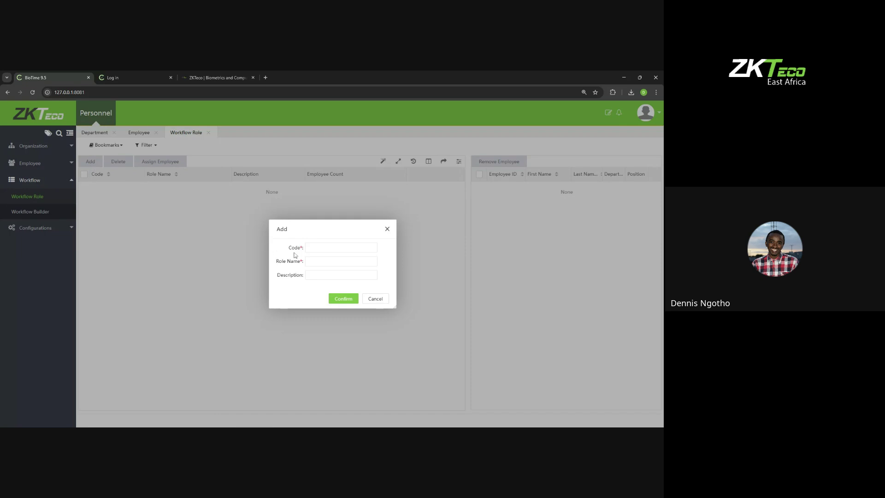
{"action": "type", "text": "100"}
{"action": "type", "text": "APPROVAL F"}
{"action": "type", "text": "OR LEAV"}
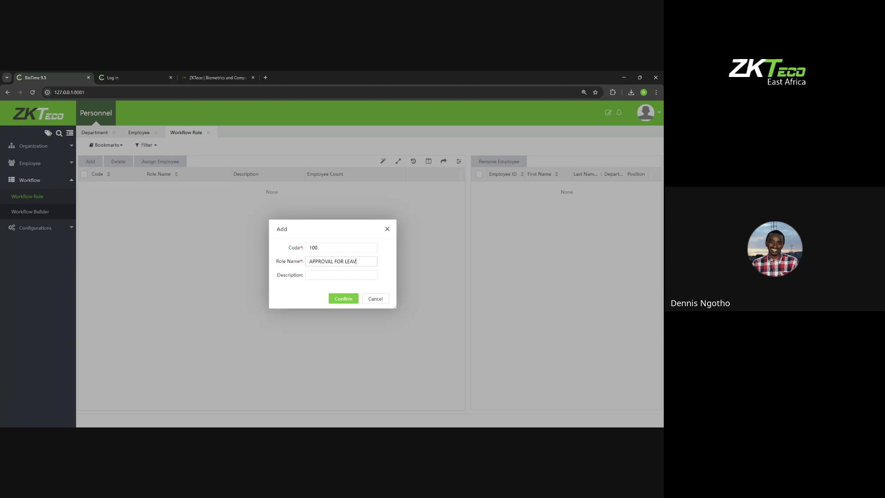
{"action": "type", "text": "ETHIS PERSON APPROVEDS"}
{"action": "key", "text": "BackSpace"}
{"action": "key", "text": "BackSpace"}
{"action": "key", "text": "BackSpace"}
{"action": "type", "text": "S LEAVES"}
{"action": "left_click", "coordinate": [343, 299]}
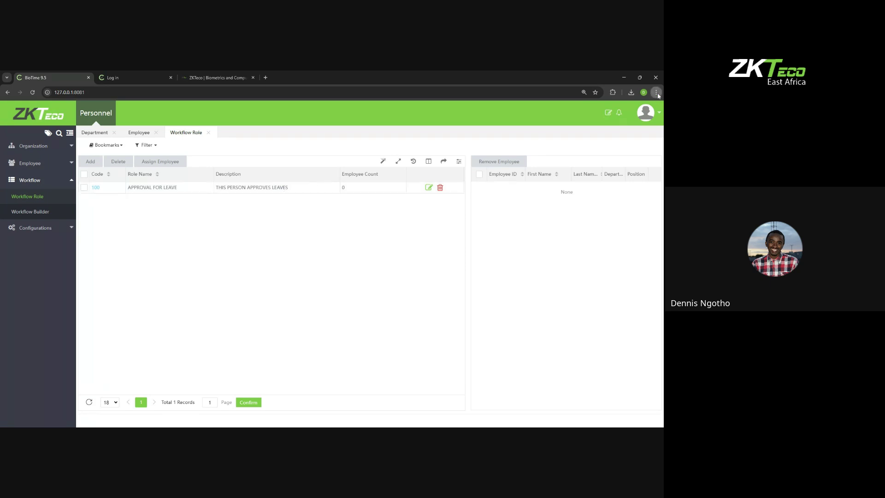
{"action": "key", "text": "ctrl+plus"}
{"action": "key", "text": "ctrl+plus"}
{"action": "key", "text": "ctrl+plus"}
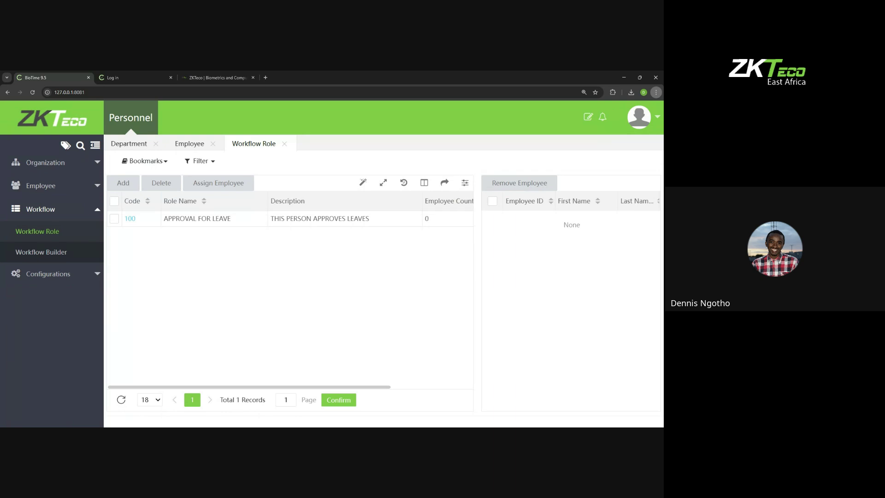
{"action": "key", "text": "ctrl+minus"}
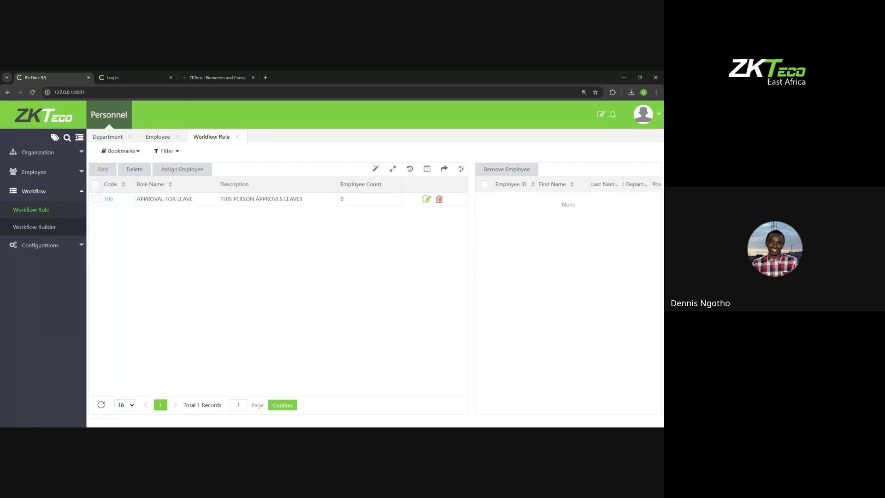
Step: Assign employee FNT003 to the APPROVAL FOR LEAVE workflow role
{"action": "left_click", "coordinate": [96, 185]}
{"action": "left_click", "coordinate": [188, 170]}
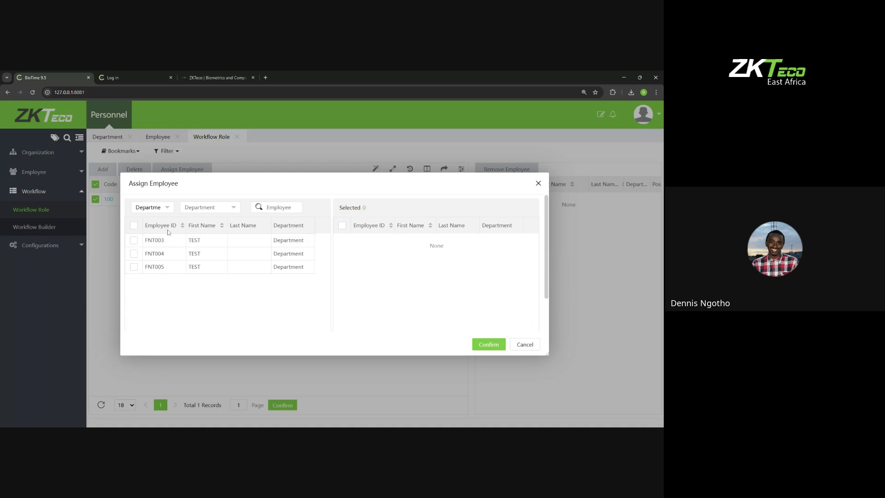
{"action": "left_click", "coordinate": [133, 241]}
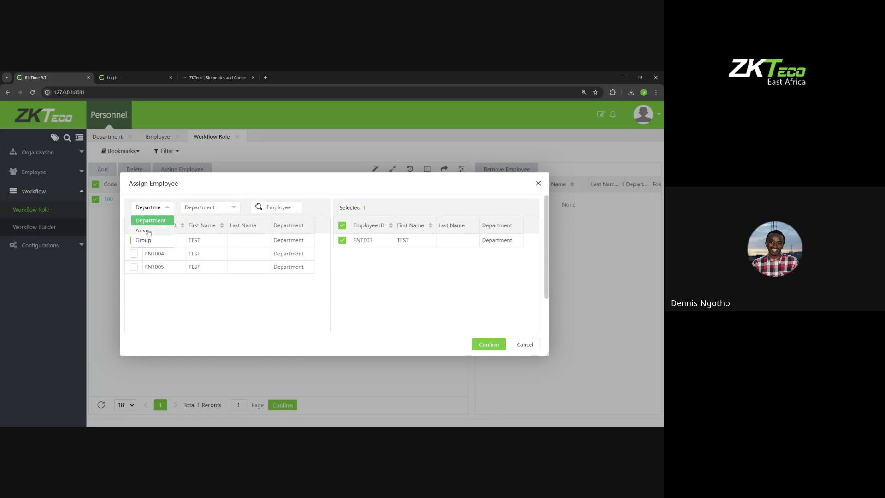
{"action": "left_click", "coordinate": [224, 186]}
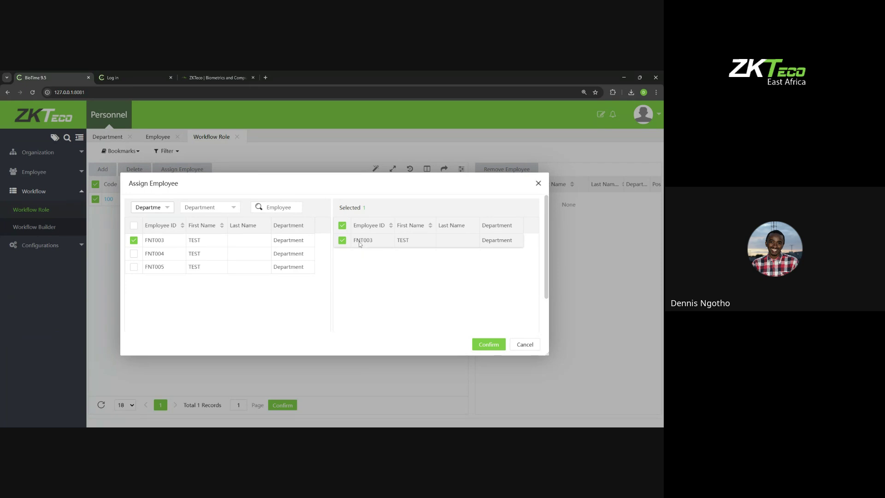
{"action": "left_click", "coordinate": [491, 347]}
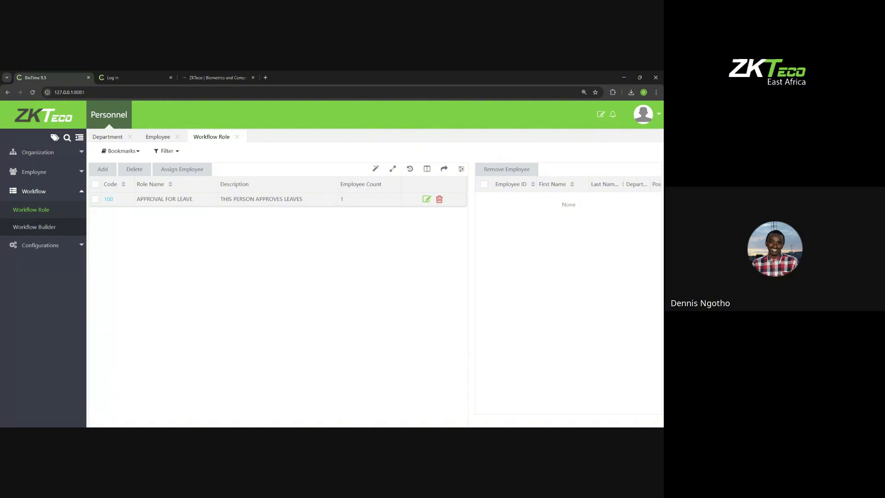
Step: Review the role's assigned employees, then go to the Workflow Builder page
{"action": "left_click", "coordinate": [358, 202]}
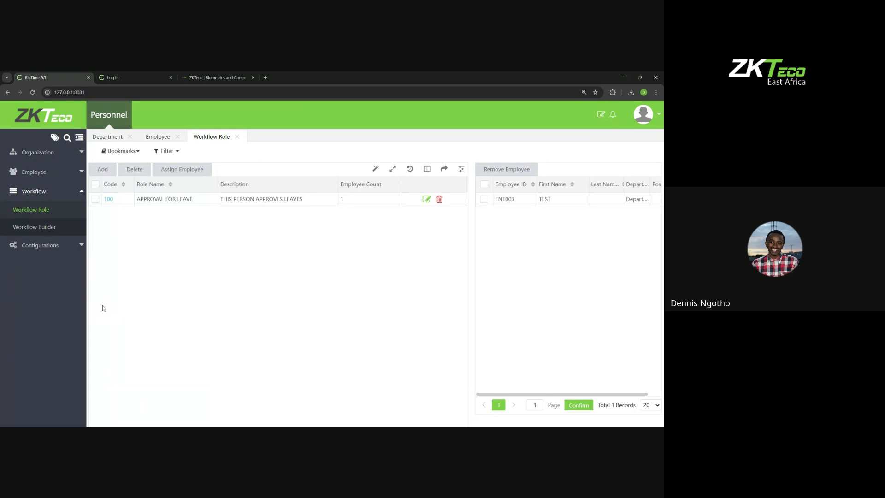
{"action": "left_click", "coordinate": [35, 227]}
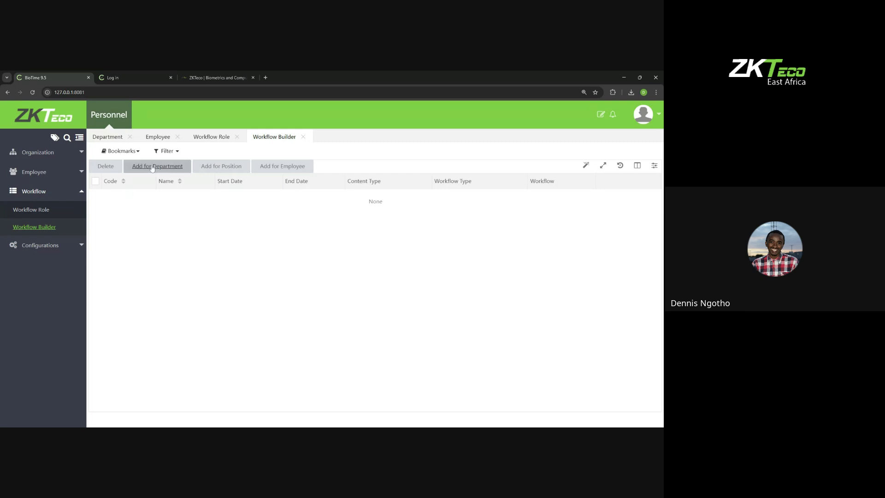
{"action": "left_click", "coordinate": [266, 168]}
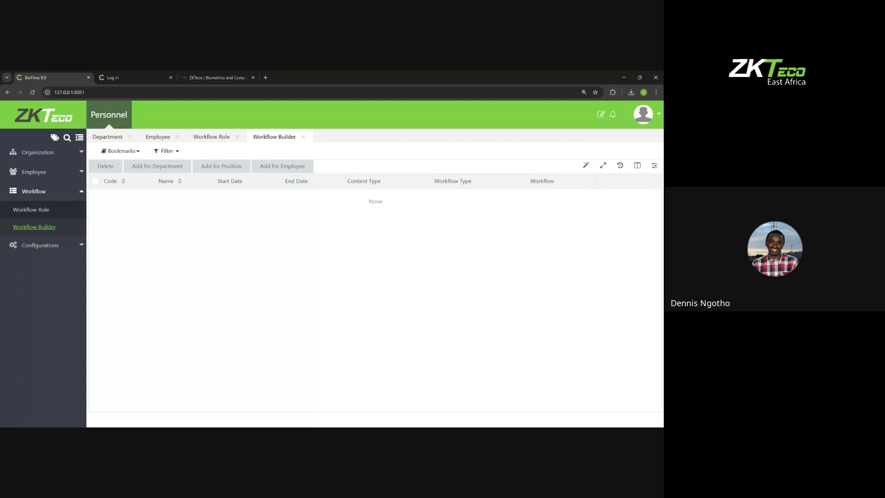
Step: Start a position workflow with code 101, name LEAVE, marked as a leave workflow
{"action": "left_click", "coordinate": [211, 169]}
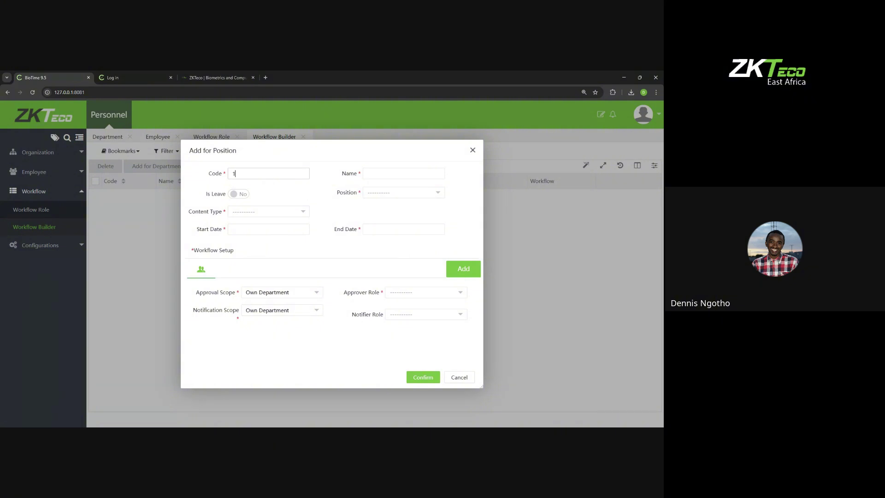
{"action": "type", "text": "1"}
{"action": "type", "text": "LEAVE"}
{"action": "left_click", "coordinate": [235, 198]}
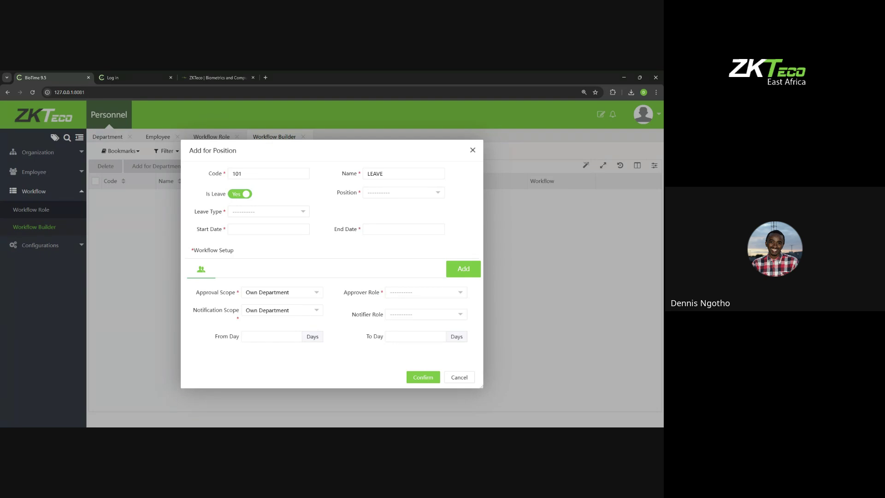
Step: Assign the TECHNICAL SUPPORT ENG position and select all leave types
{"action": "left_click", "coordinate": [369, 197]}
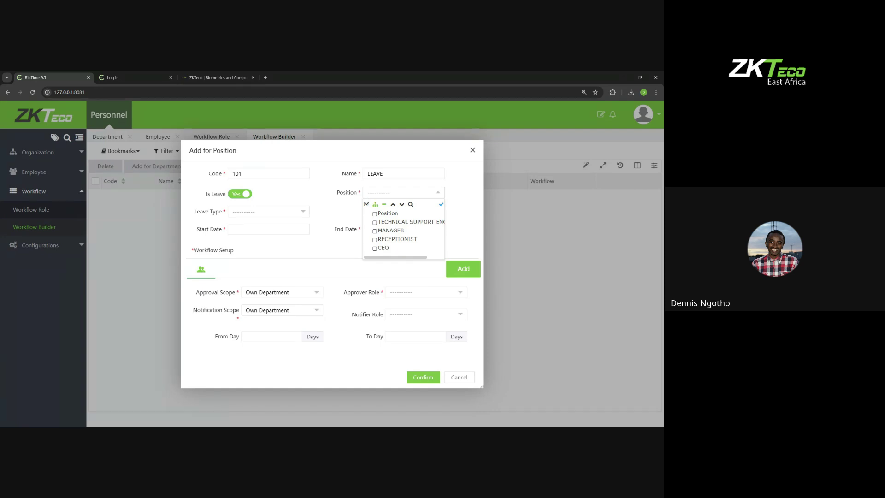
{"action": "left_click", "coordinate": [374, 222]}
{"action": "left_click", "coordinate": [345, 215]}
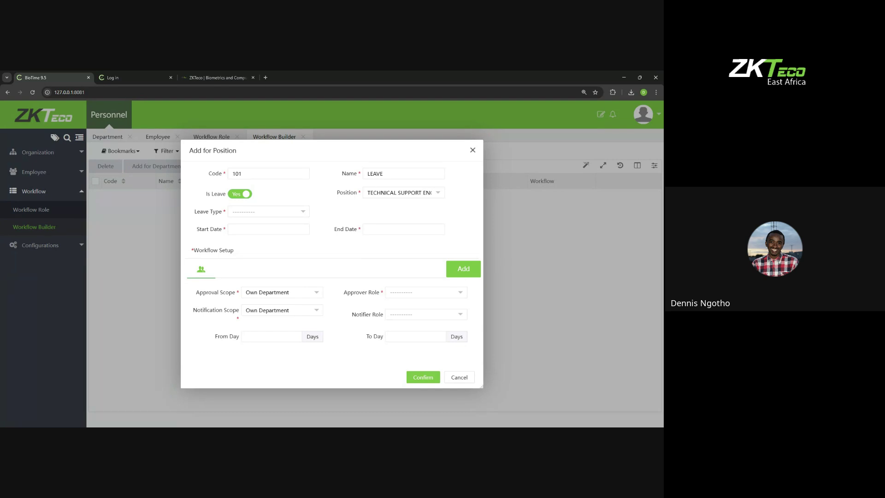
{"action": "left_click", "coordinate": [287, 213]}
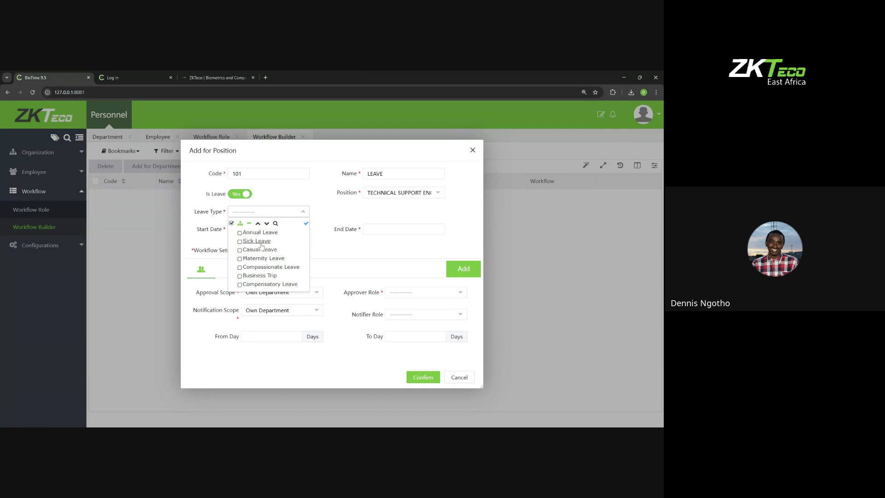
{"action": "left_click", "coordinate": [231, 223]}
{"action": "left_click", "coordinate": [360, 252]}
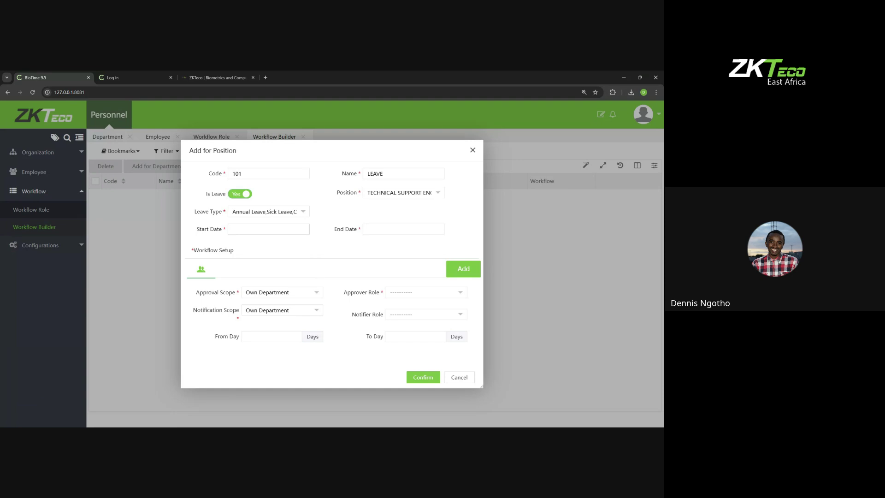
{"action": "left_click", "coordinate": [265, 229]}
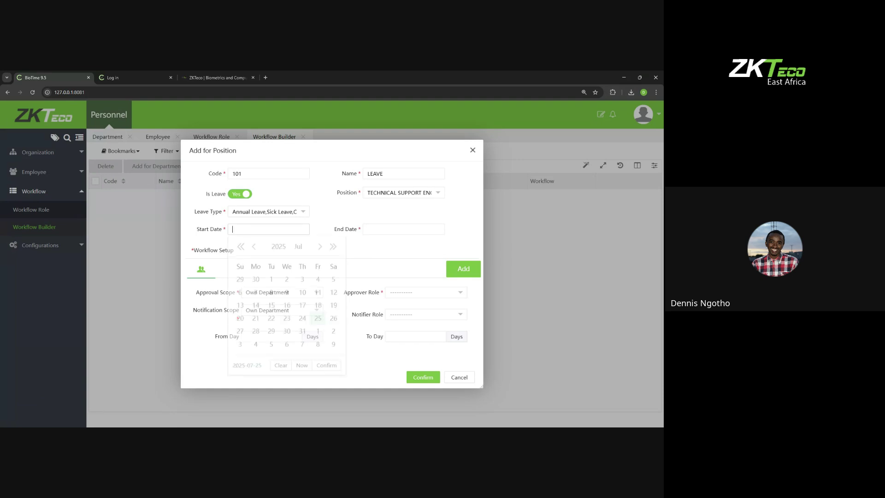
Step: Set the workflow start date to 2025-07-25 and end date to 2027-07-25
{"action": "left_click", "coordinate": [324, 367]}
{"action": "left_click", "coordinate": [409, 227]}
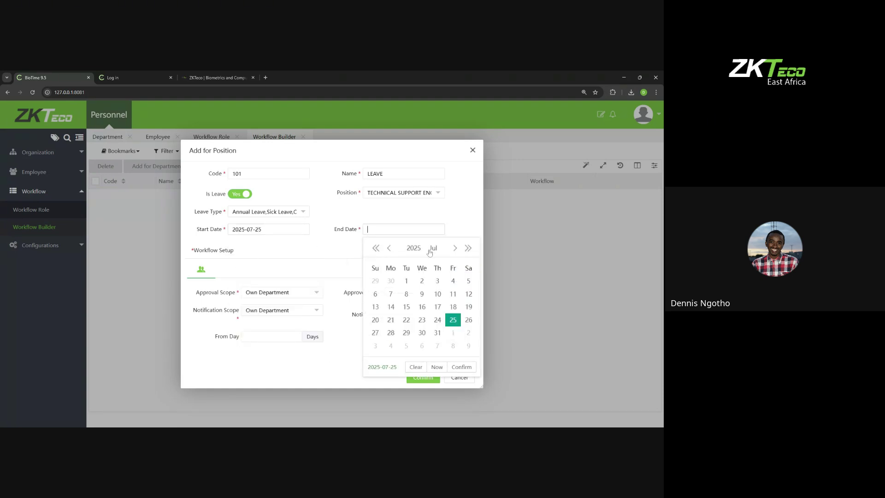
{"action": "left_click", "coordinate": [468, 248]}
{"action": "left_click", "coordinate": [467, 248]}
{"action": "left_click", "coordinate": [461, 366]}
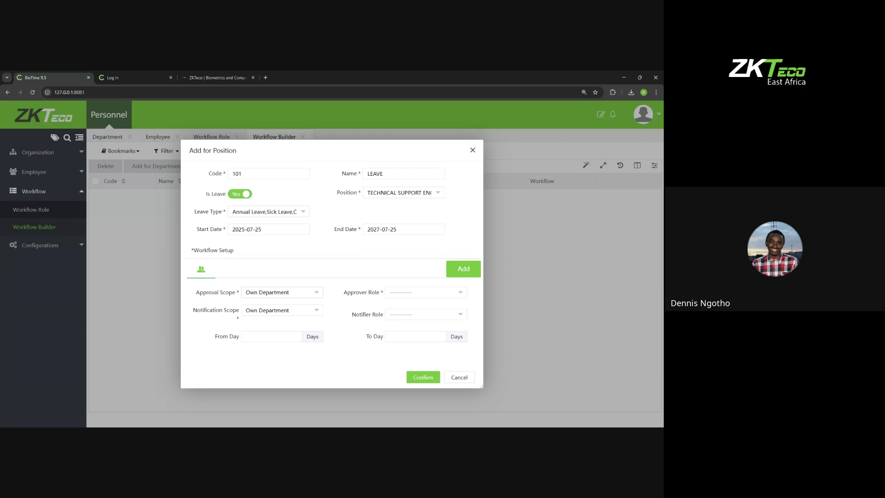
{"action": "left_click", "coordinate": [288, 293]}
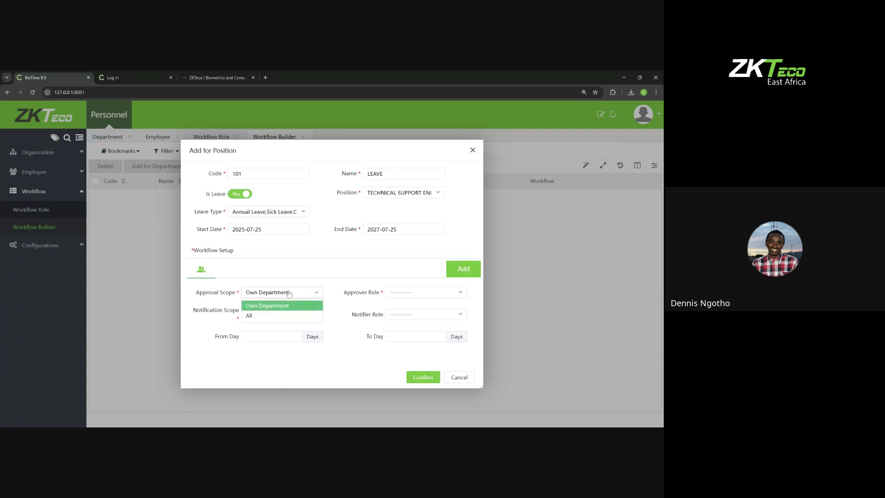
Step: Set approval scope to All and APPROVAL FOR LEAVE as the approver role
{"action": "left_click", "coordinate": [295, 284]}
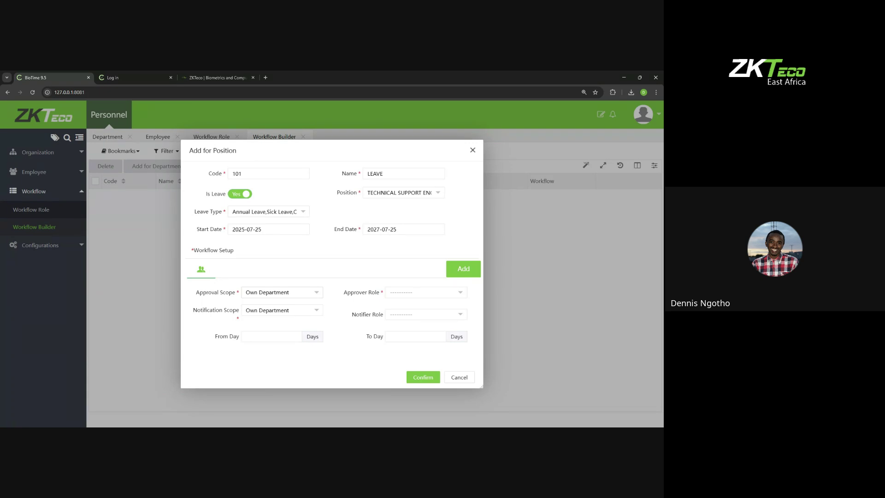
{"action": "left_click", "coordinate": [253, 295]}
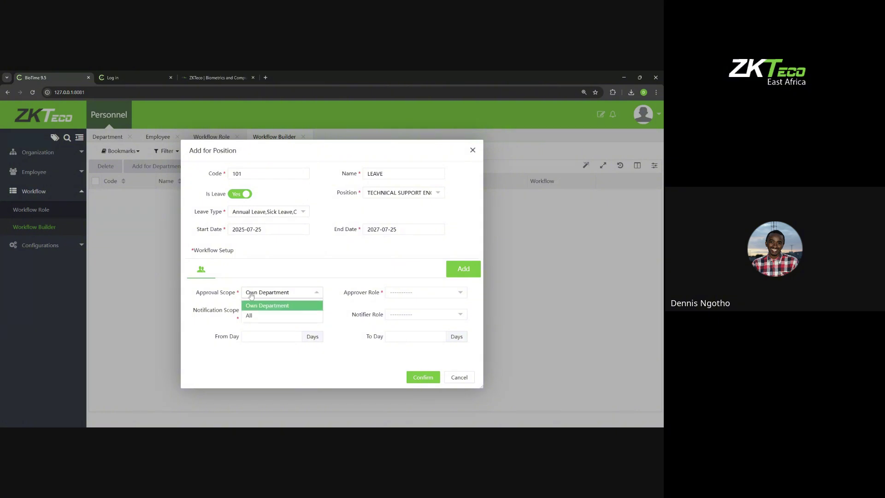
{"action": "left_click", "coordinate": [253, 317]}
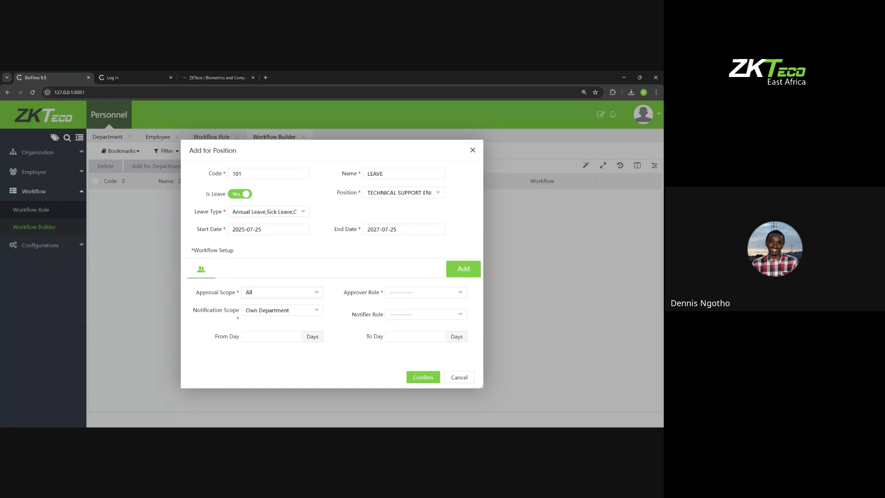
{"action": "left_click", "coordinate": [397, 292]}
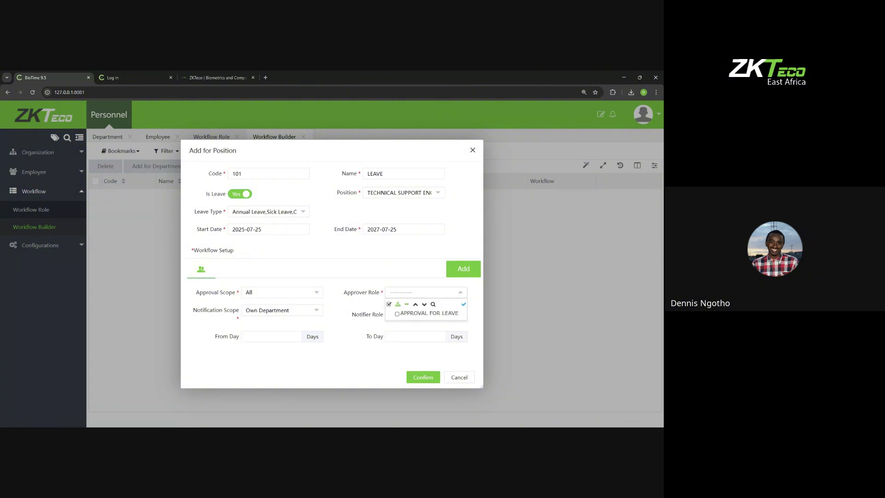
{"action": "left_click", "coordinate": [398, 313]}
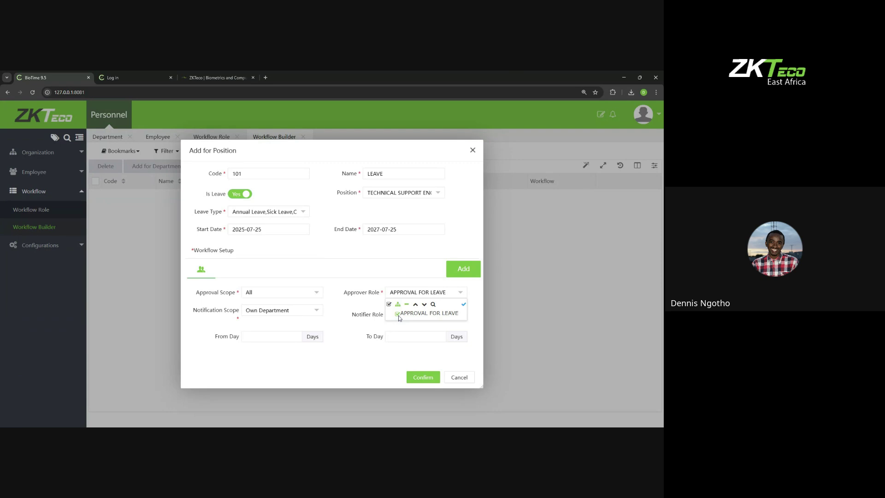
{"action": "left_click", "coordinate": [400, 280]}
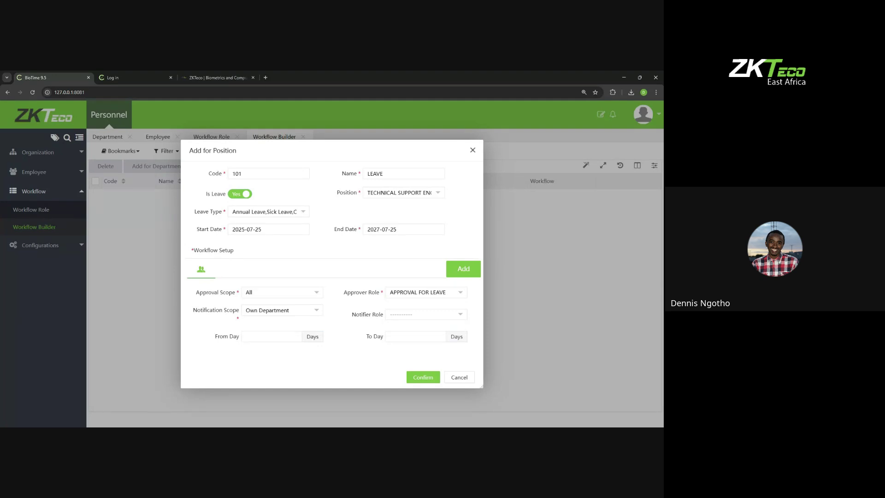
{"action": "left_click", "coordinate": [394, 315]}
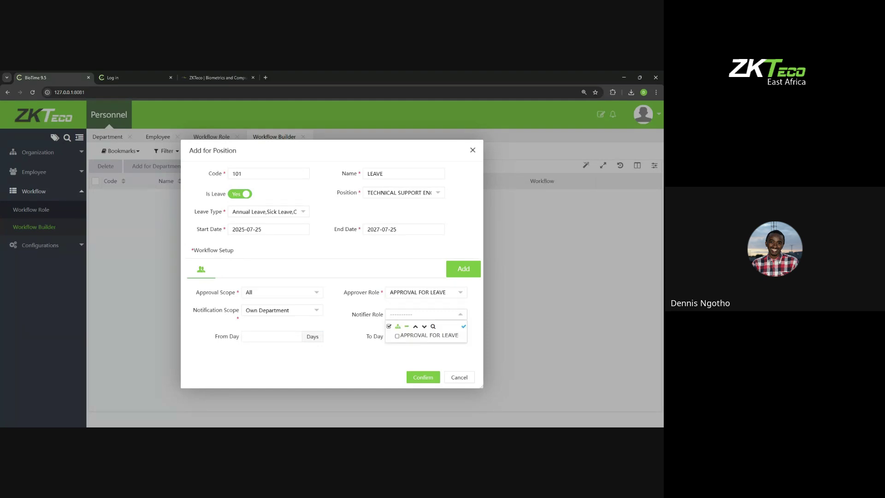
Step: Keep Own Department as notification scope, then discard the position workflow form
{"action": "left_click", "coordinate": [386, 308]}
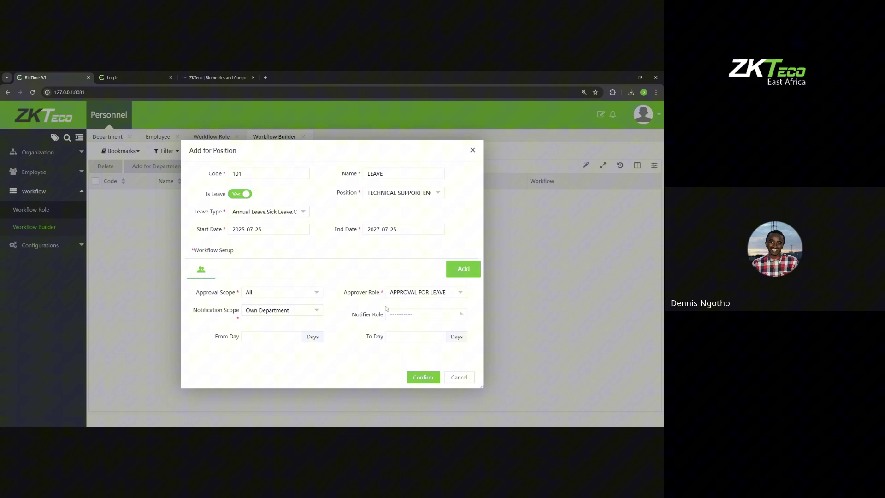
{"action": "left_click", "coordinate": [277, 313]}
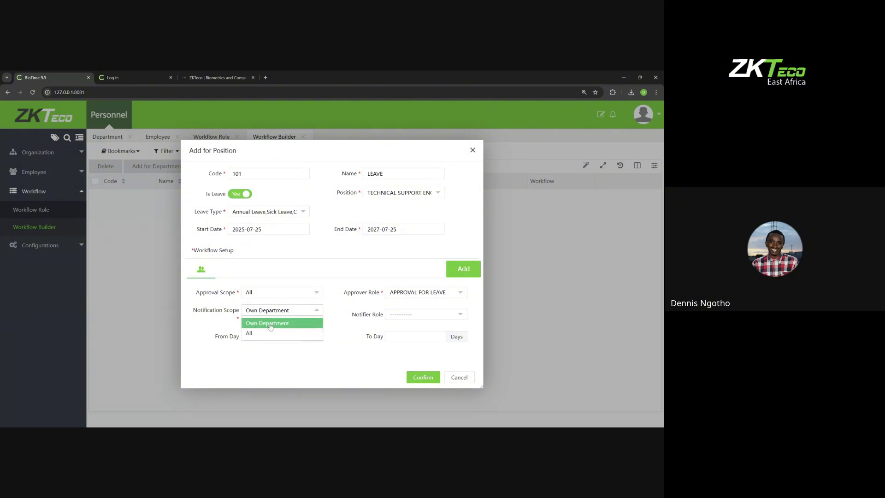
{"action": "left_click", "coordinate": [271, 322]}
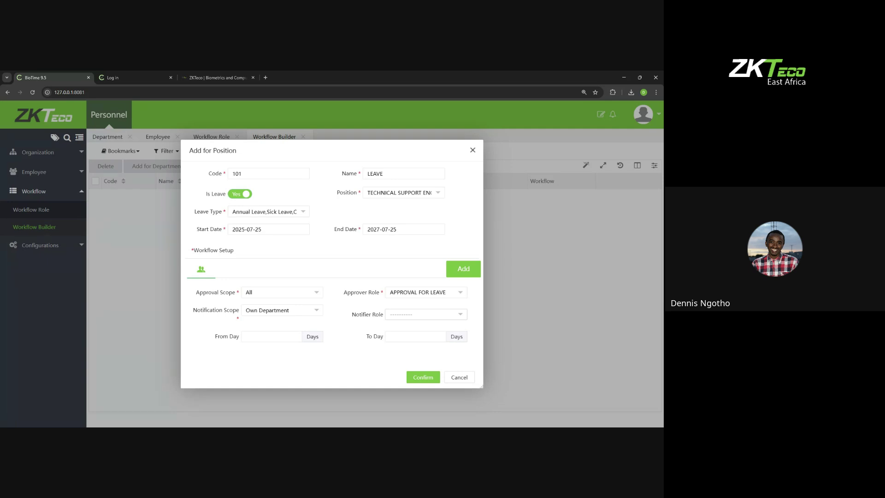
{"action": "left_click", "coordinate": [472, 150]}
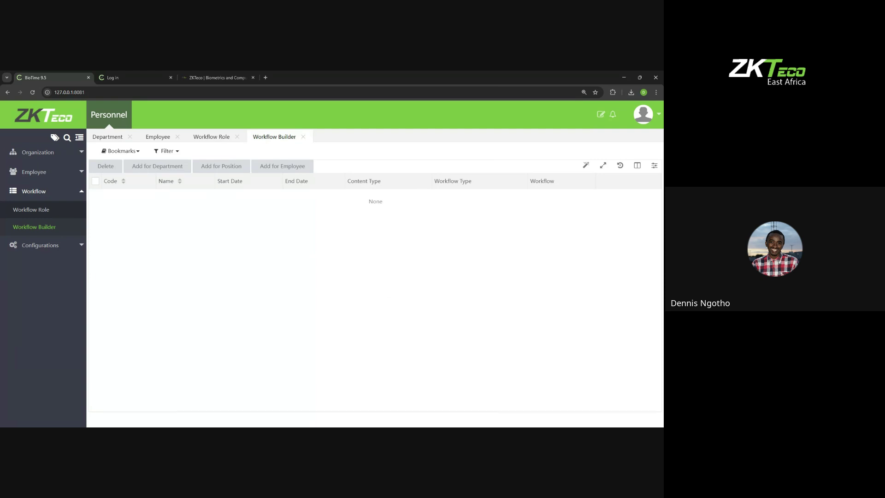
Step: Create workflow role 101 NOTIFIED with description NOTIFIED FOR LEAVE
{"action": "left_click", "coordinate": [51, 210]}
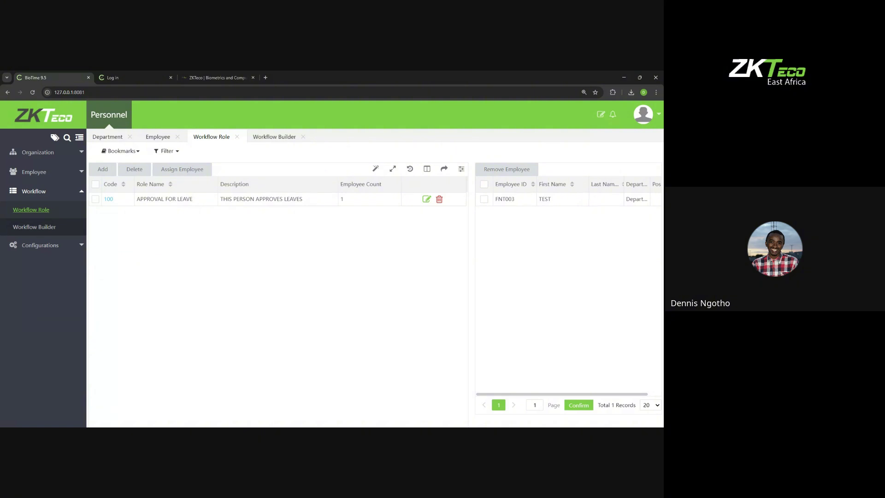
{"action": "left_click", "coordinate": [103, 170]}
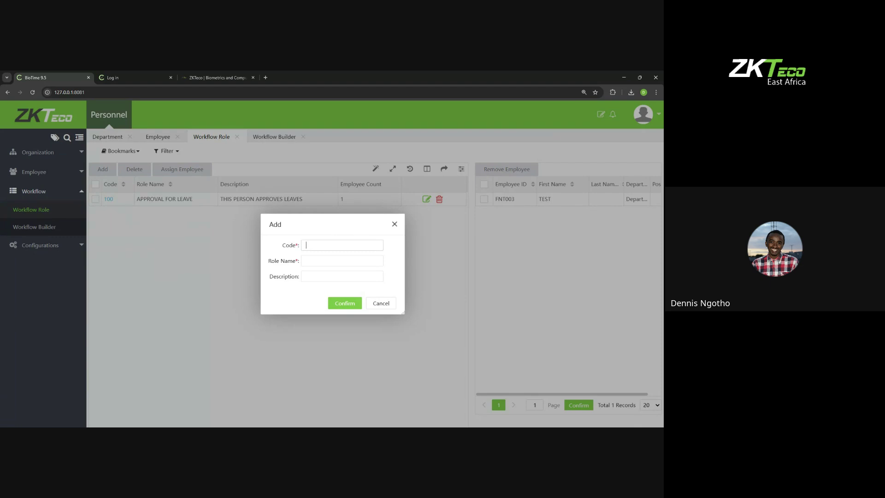
{"action": "type", "text": "101"}
{"action": "type", "text": "NOF"}
{"action": "type", "text": "T"}
{"action": "type", "text": "IFIE"}
{"action": "type", "text": "D"}
{"action": "type", "text": "NO"}
{"action": "type", "text": "TIFIED FO"}
{"action": "type", "text": "R LEAVE"}
{"action": "left_click", "coordinate": [346, 304]}
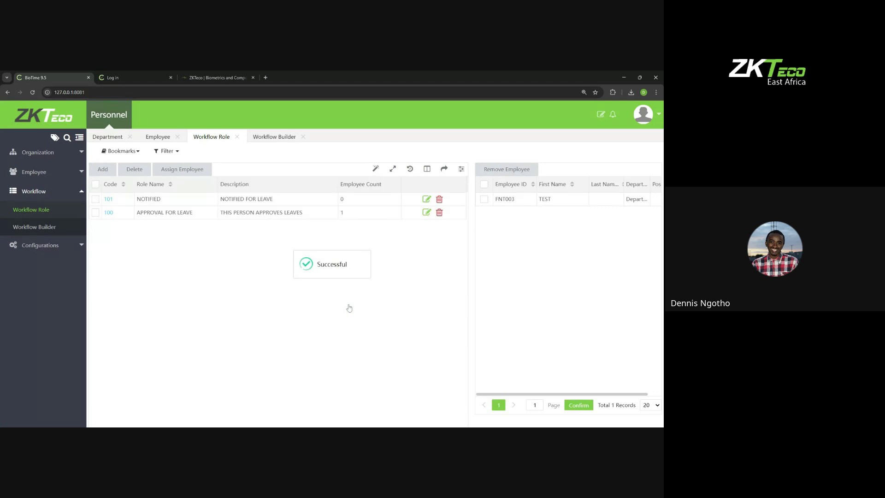
Step: Assign the test employee to the NOTIFIED role
{"action": "left_click", "coordinate": [105, 201]}
{"action": "left_click", "coordinate": [391, 224]}
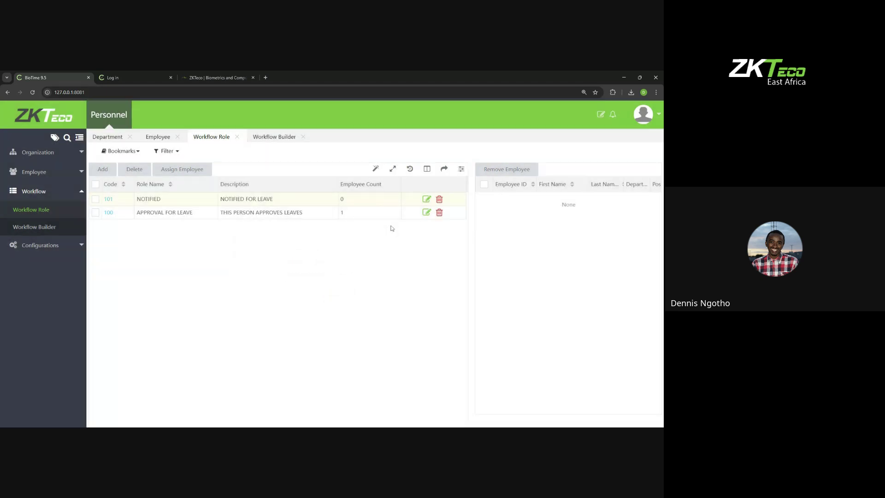
{"action": "left_click", "coordinate": [95, 199]}
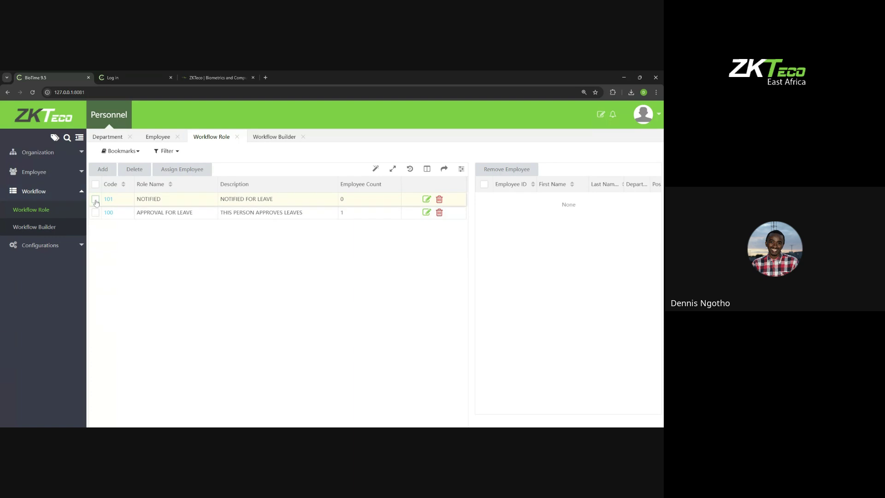
{"action": "left_click", "coordinate": [176, 170]}
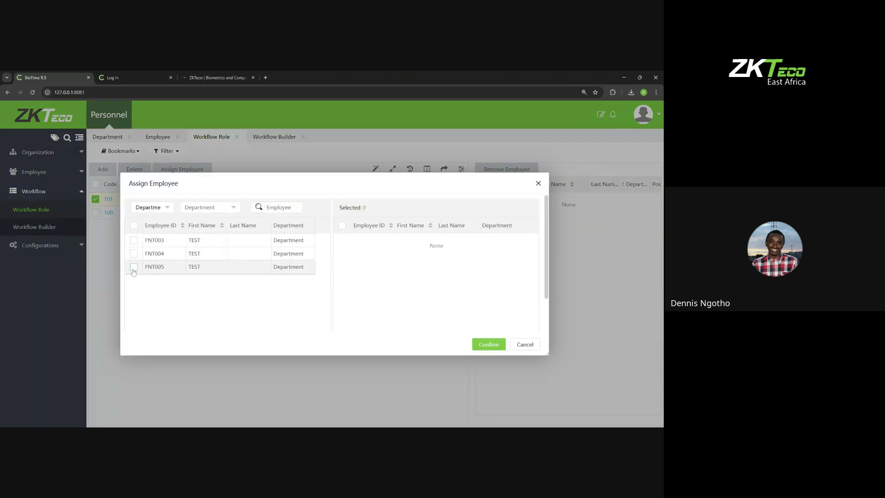
{"action": "left_click", "coordinate": [133, 268]}
{"action": "left_click", "coordinate": [480, 344]}
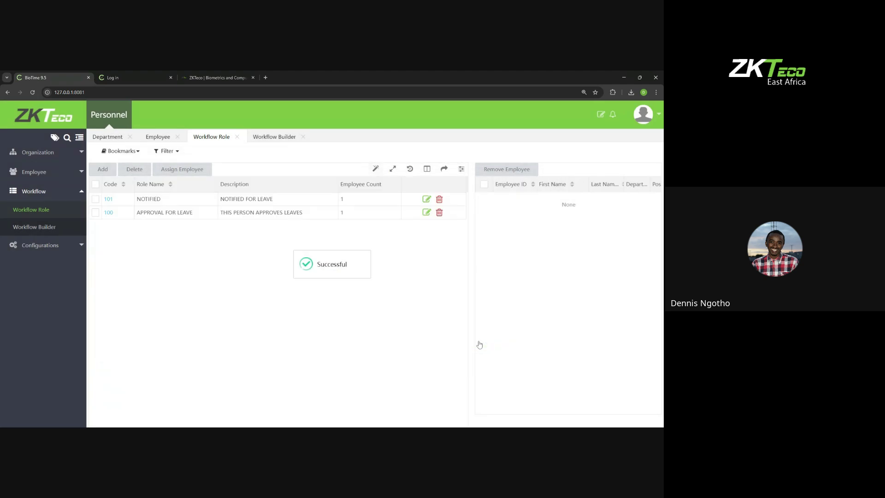
Step: Start position workflow 101 named LEAVE for TECHNICAL SUPPORT ENG, marked as leave
{"action": "left_click", "coordinate": [51, 230]}
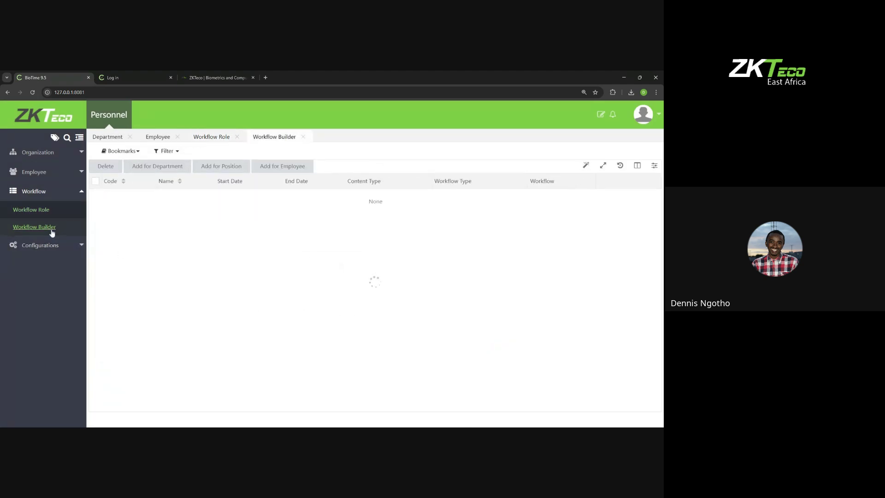
{"action": "left_click", "coordinate": [208, 167]}
{"action": "left_click", "coordinate": [377, 194]}
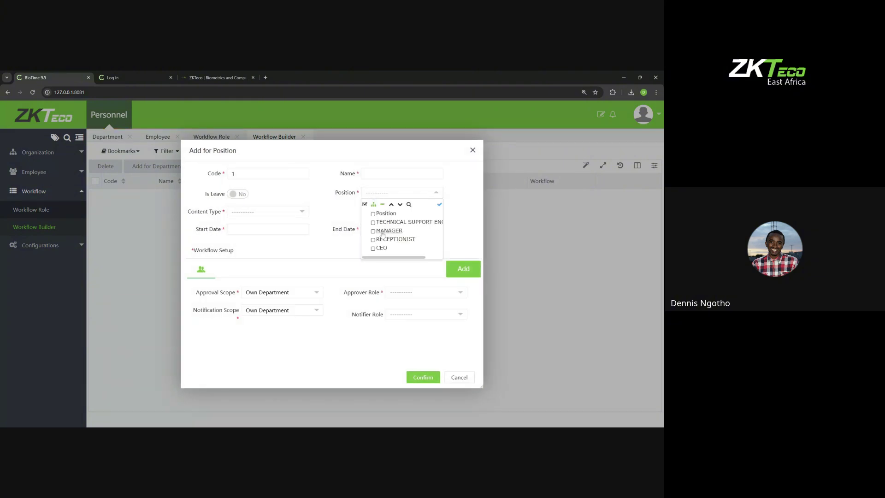
{"action": "left_click", "coordinate": [386, 222]}
{"action": "left_click", "coordinate": [387, 174]}
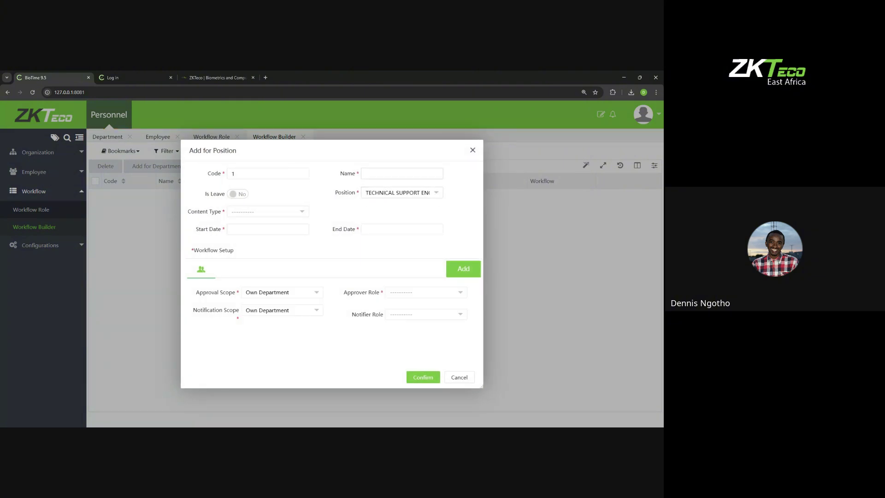
{"action": "type", "text": "LEAE"}
{"action": "type", "text": "VE"}
{"action": "left_click", "coordinate": [244, 174]}
{"action": "type", "text": "01"}
{"action": "left_click", "coordinate": [240, 194]}
Step: Select all leave types, dates 2025-07-25 to 2028-07-25, and approval scope All
{"action": "left_click", "coordinate": [245, 214]}
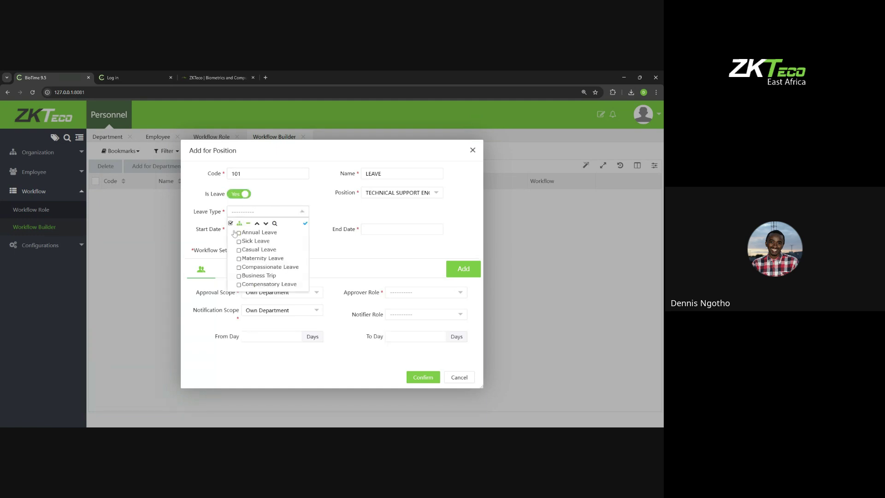
{"action": "left_click", "coordinate": [230, 223]}
{"action": "left_click", "coordinate": [332, 246]}
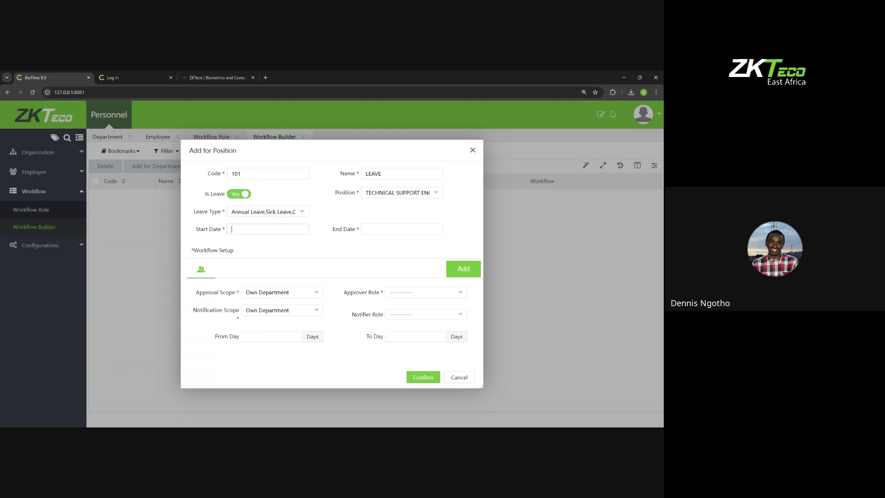
{"action": "left_click", "coordinate": [295, 229]}
{"action": "left_click", "coordinate": [322, 365]}
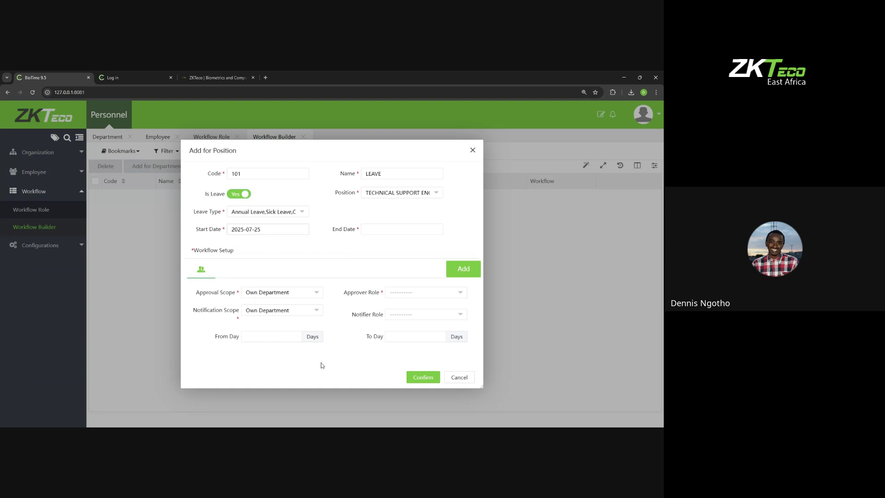
{"action": "left_click", "coordinate": [401, 229]}
{"action": "left_click", "coordinate": [465, 248]}
{"action": "left_click", "coordinate": [465, 248]}
{"action": "left_click", "coordinate": [466, 248]}
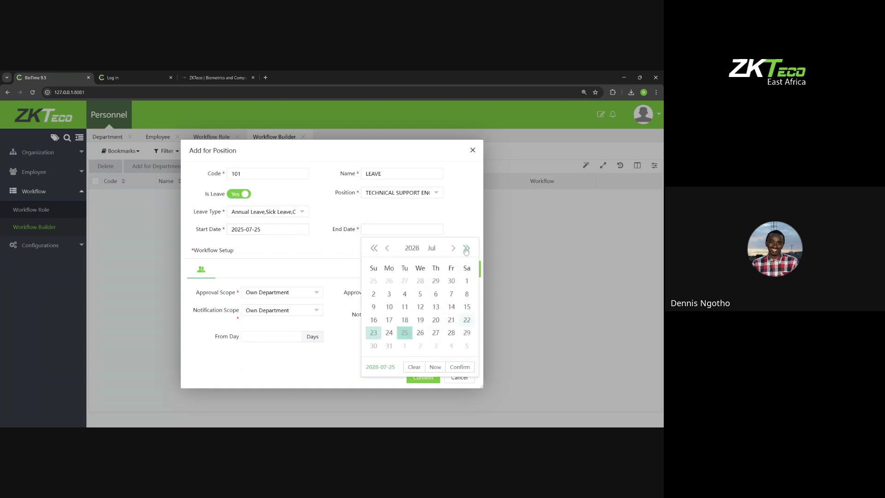
{"action": "left_click", "coordinate": [457, 367]}
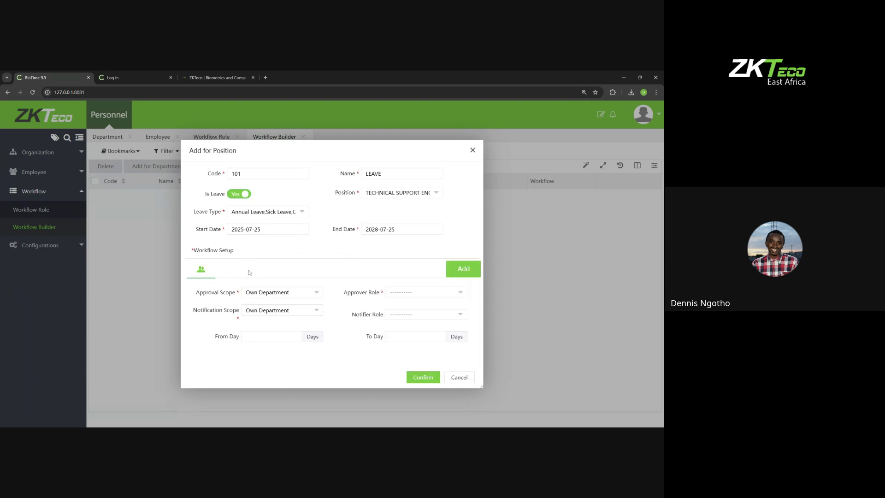
{"action": "left_click", "coordinate": [259, 297]}
{"action": "left_click", "coordinate": [267, 318]}
Step: Assign APPROVAL FOR LEAVE as the approver role and NOTIFIED as the notifier role
{"action": "left_click", "coordinate": [397, 293]}
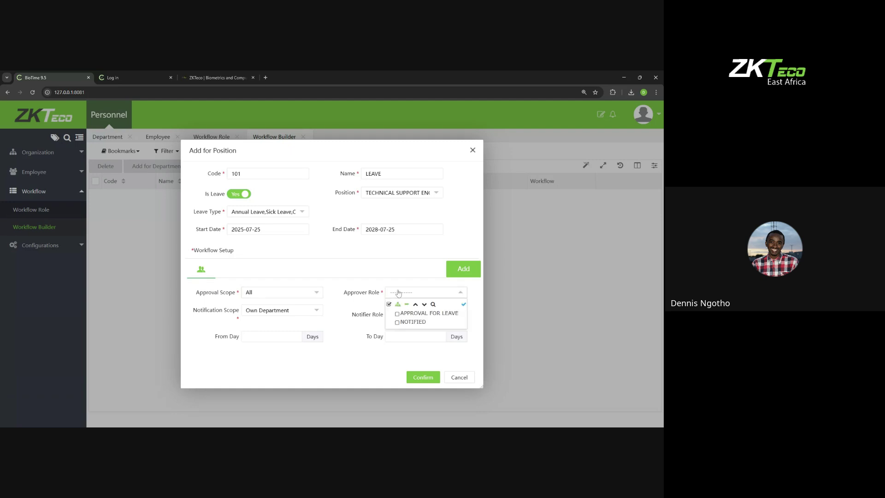
{"action": "left_click", "coordinate": [411, 313]}
{"action": "left_click", "coordinate": [334, 299]}
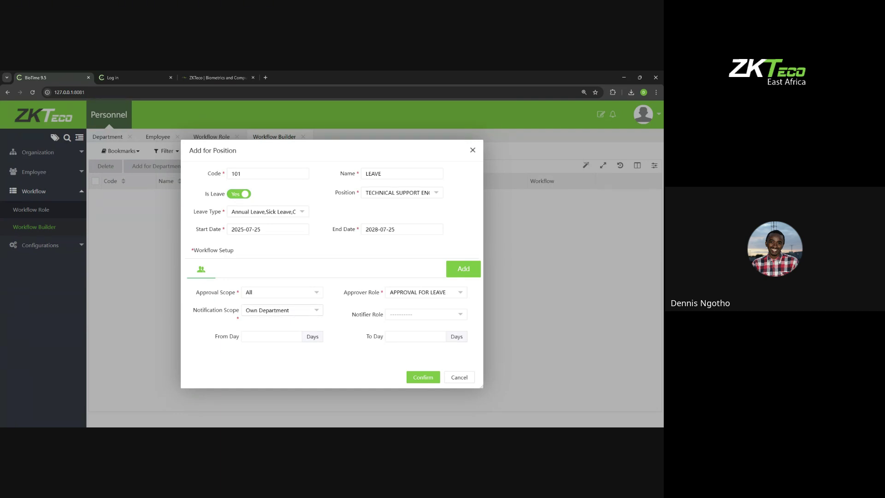
{"action": "left_click", "coordinate": [395, 314]}
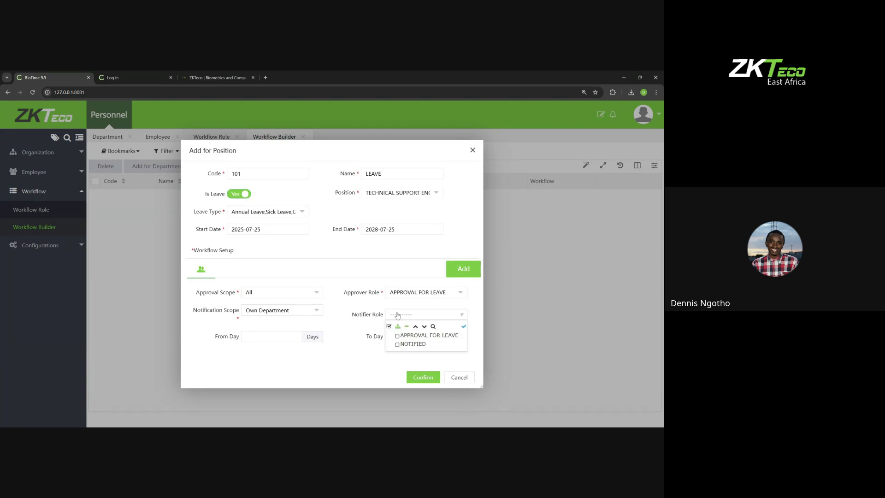
{"action": "left_click", "coordinate": [397, 344]}
{"action": "left_click", "coordinate": [349, 329]}
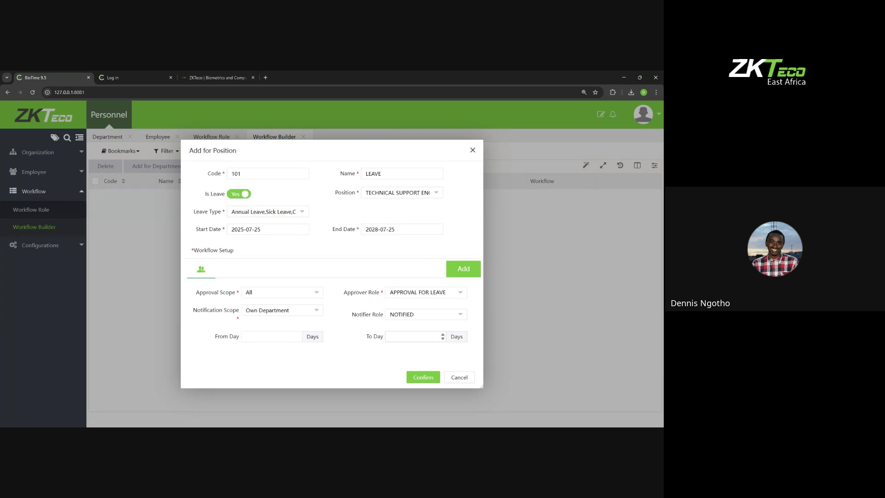
Step: Set the notification scope to All, then close the Add for Position form without saving
{"action": "left_click", "coordinate": [404, 316]}
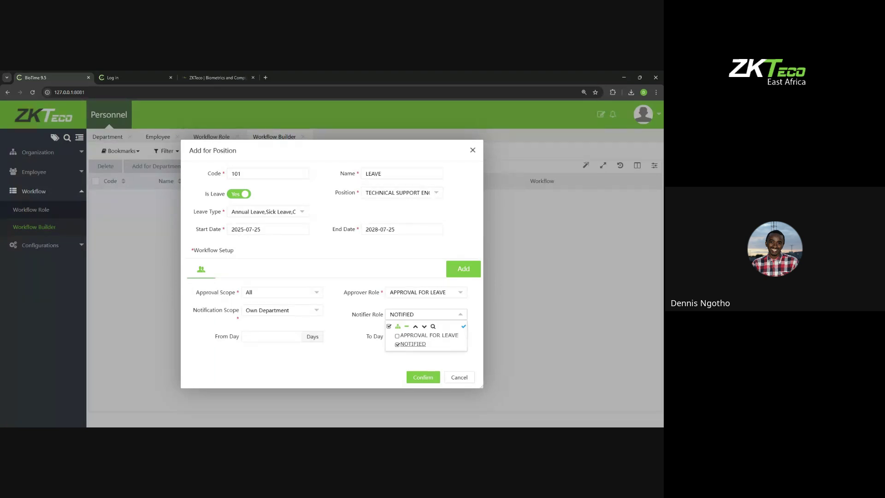
{"action": "left_click", "coordinate": [284, 313]}
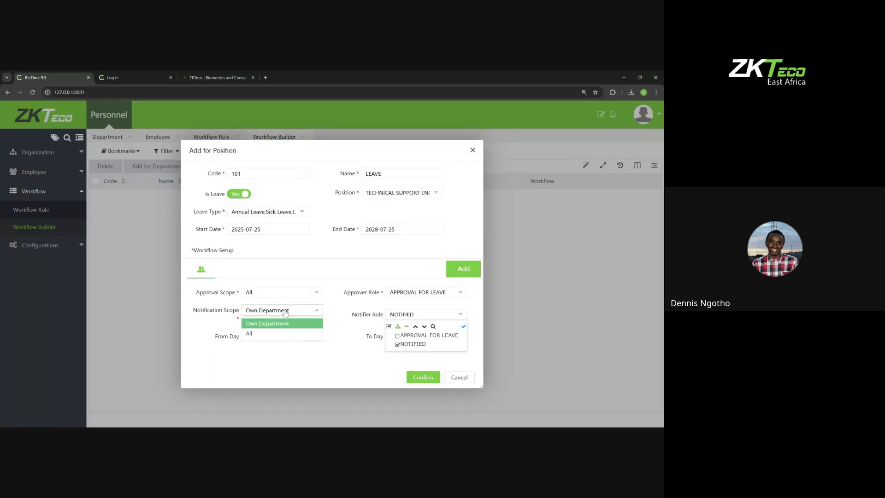
{"action": "left_click", "coordinate": [260, 337]}
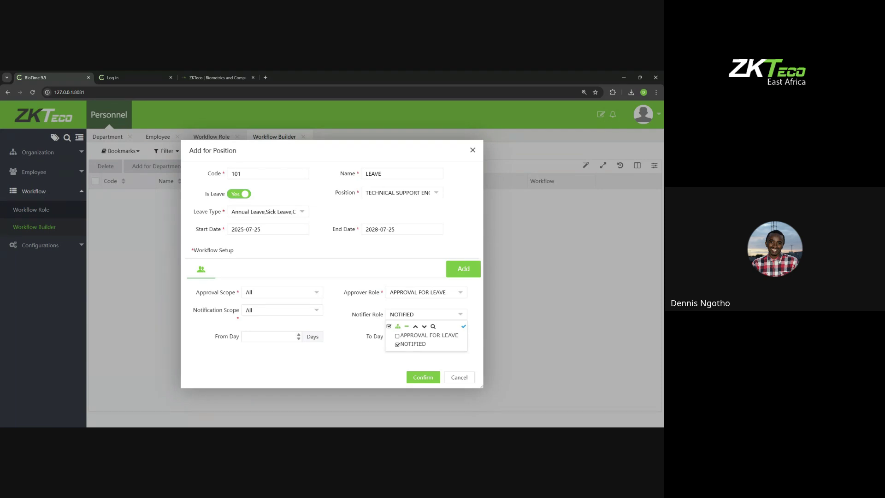
{"action": "left_click", "coordinate": [472, 152]}
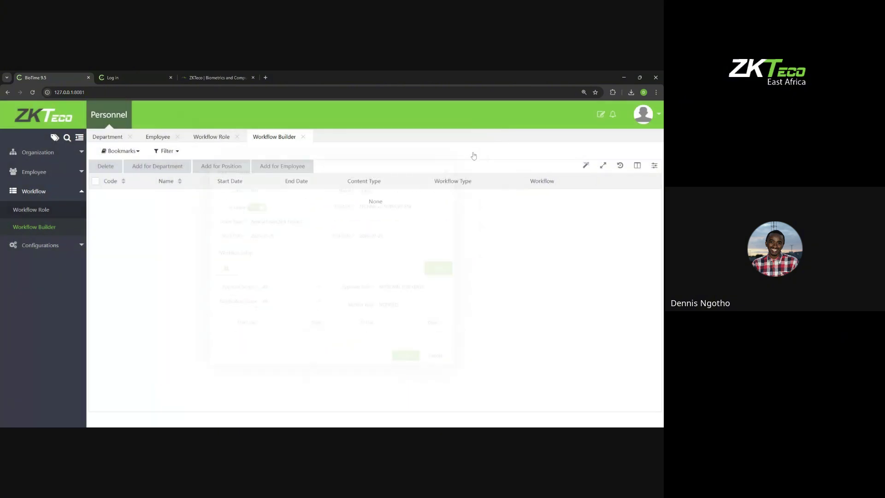
{"action": "left_click", "coordinate": [15, 212]}
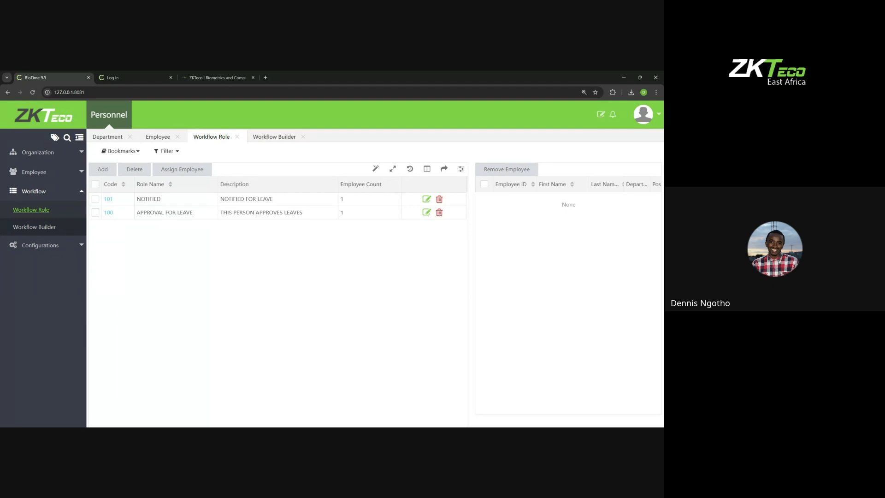
{"action": "left_click", "coordinate": [351, 210]}
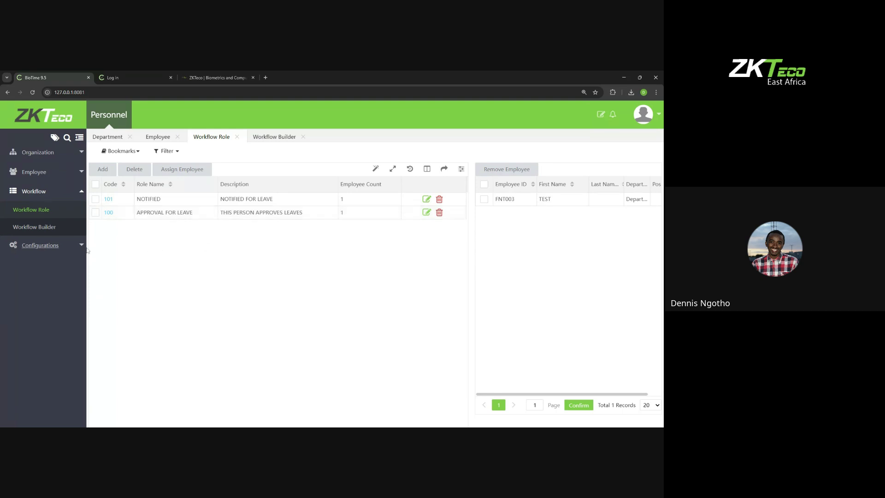
{"action": "left_click", "coordinate": [34, 226]}
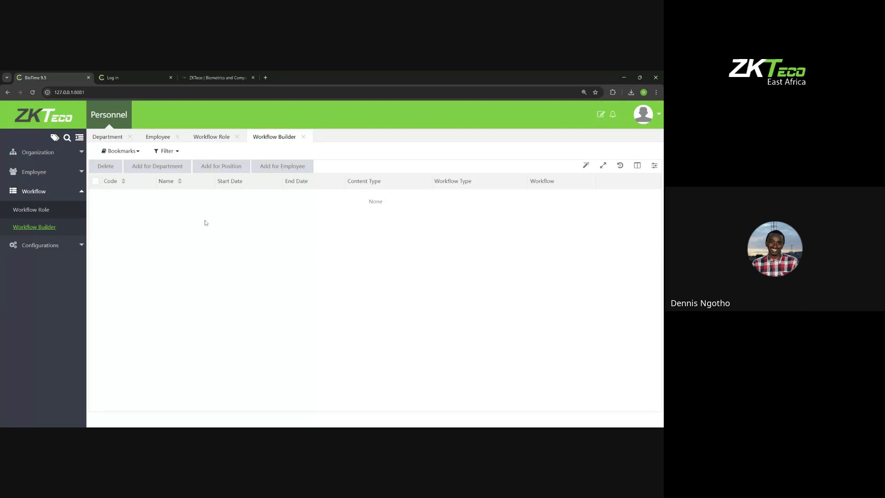
Step: Start an employee workflow named LEAVE, marked as leave, covering every leave type
{"action": "left_click", "coordinate": [265, 166]}
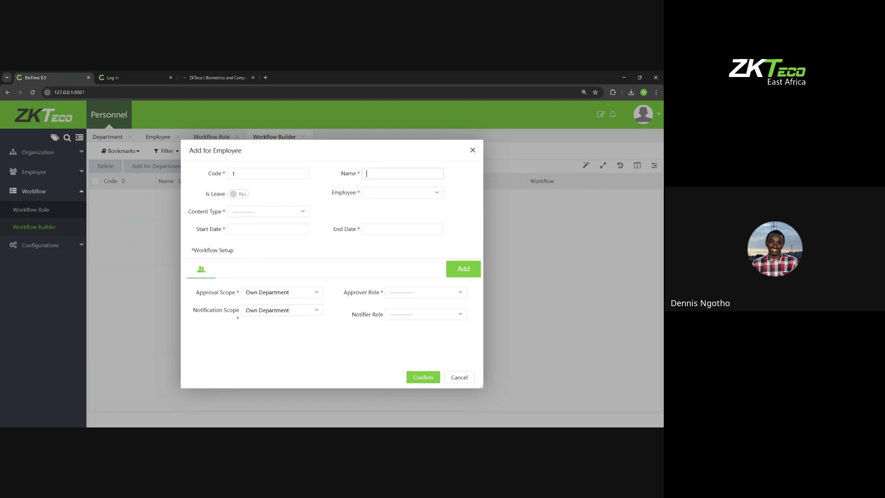
{"action": "type", "text": "LEVAE"}
{"action": "key", "text": "BackSpace"}
{"action": "key", "text": "BackSpace"}
{"action": "type", "text": "AVE"}
{"action": "left_click", "coordinate": [235, 194]}
{"action": "left_click", "coordinate": [262, 212]}
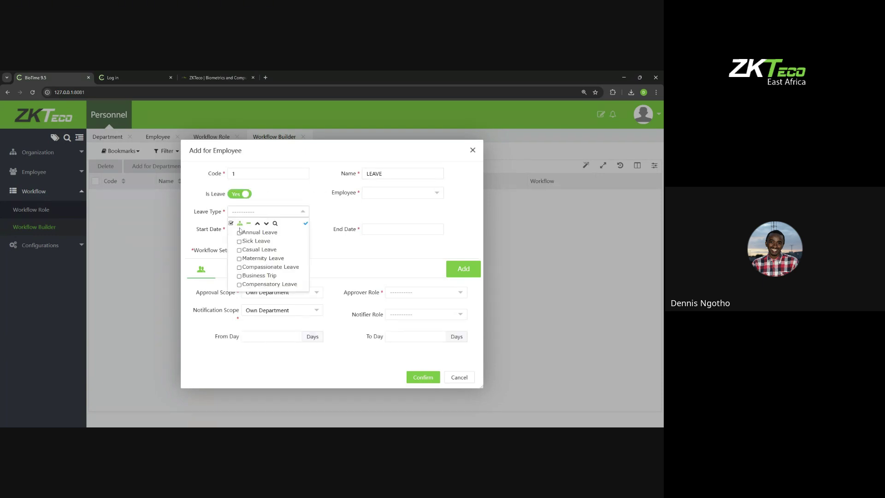
{"action": "left_click", "coordinate": [231, 223]}
Step: Assign the test employee and set the period from 2025-07-25 to 2028-07-25
{"action": "left_click", "coordinate": [380, 192]}
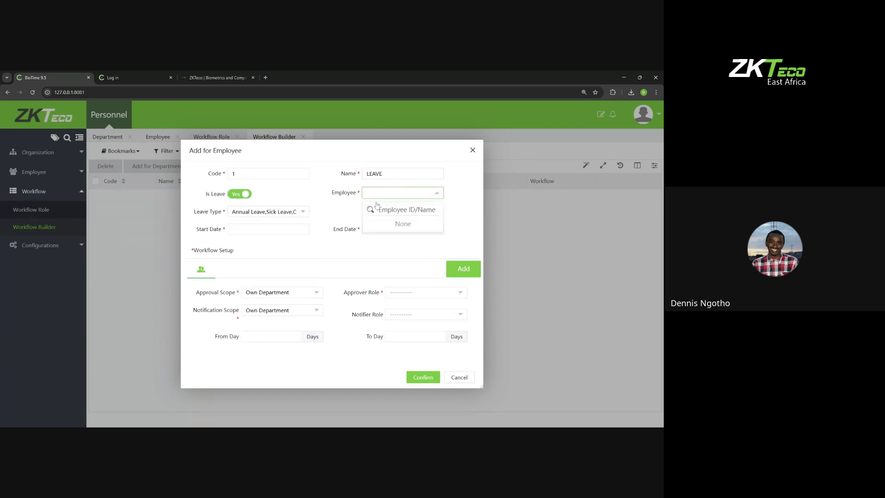
{"action": "type", "text": "FNT"}
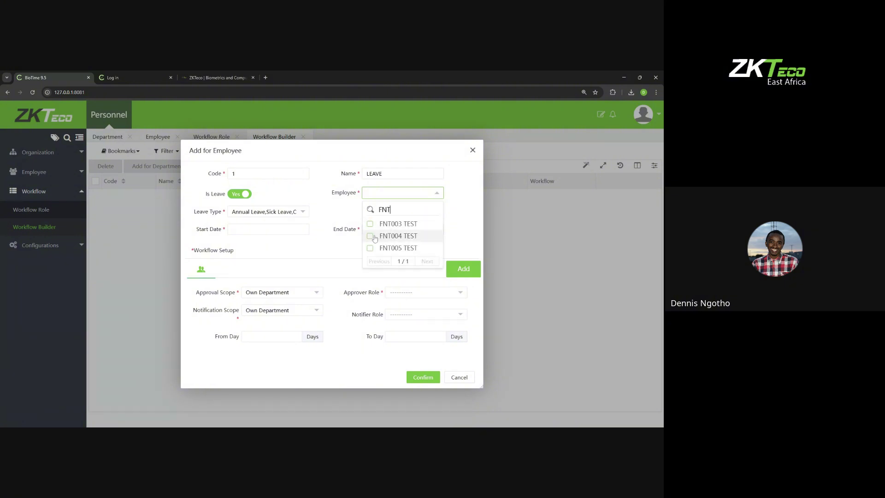
{"action": "left_click", "coordinate": [371, 237]}
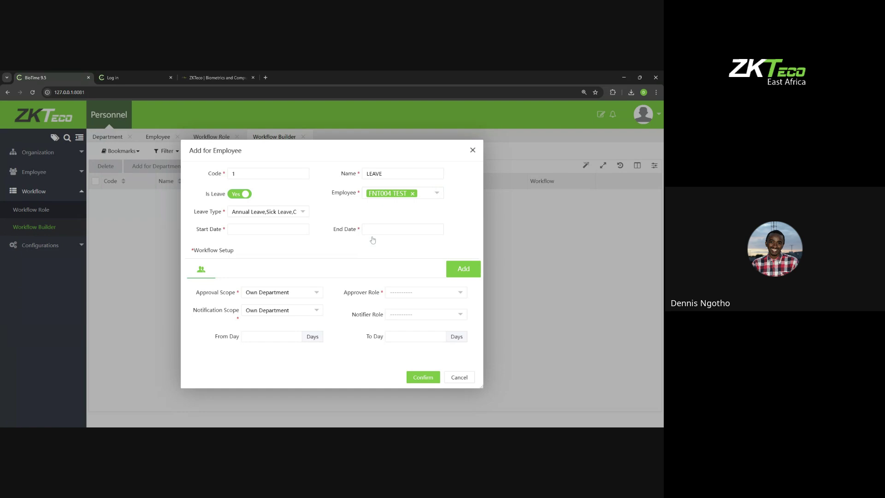
{"action": "left_click", "coordinate": [282, 229]}
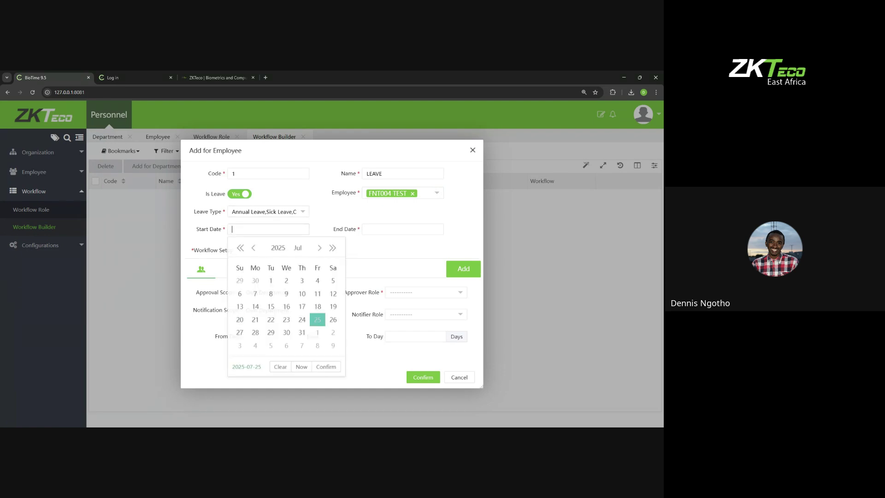
{"action": "left_click", "coordinate": [325, 367]}
{"action": "left_click", "coordinate": [402, 229]}
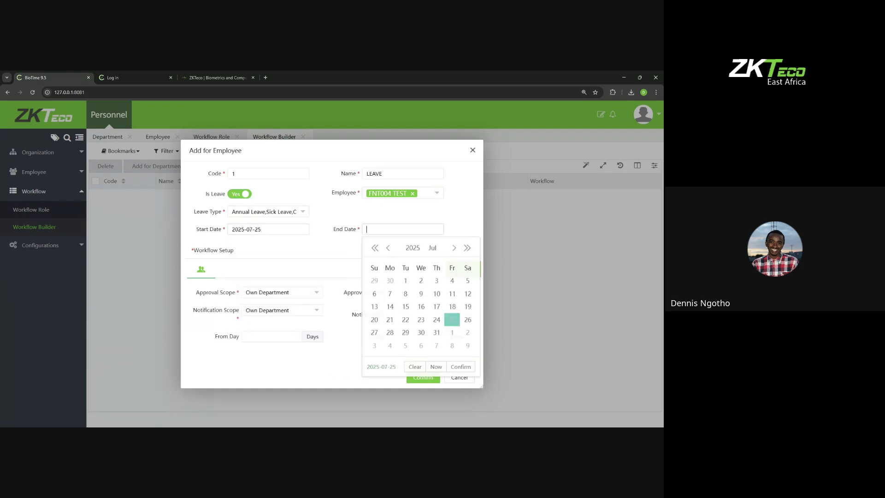
{"action": "left_click", "coordinate": [467, 248]}
{"action": "left_click", "coordinate": [467, 248]}
{"action": "left_click", "coordinate": [466, 247]}
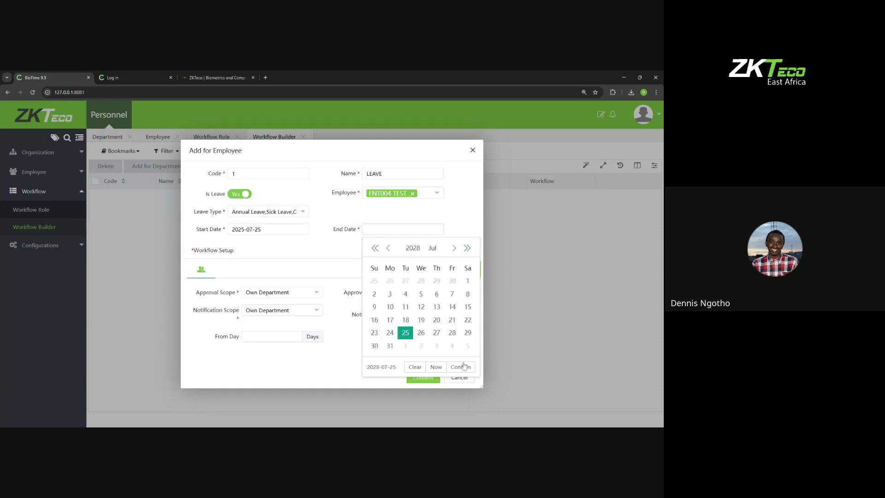
{"action": "left_click", "coordinate": [460, 366]}
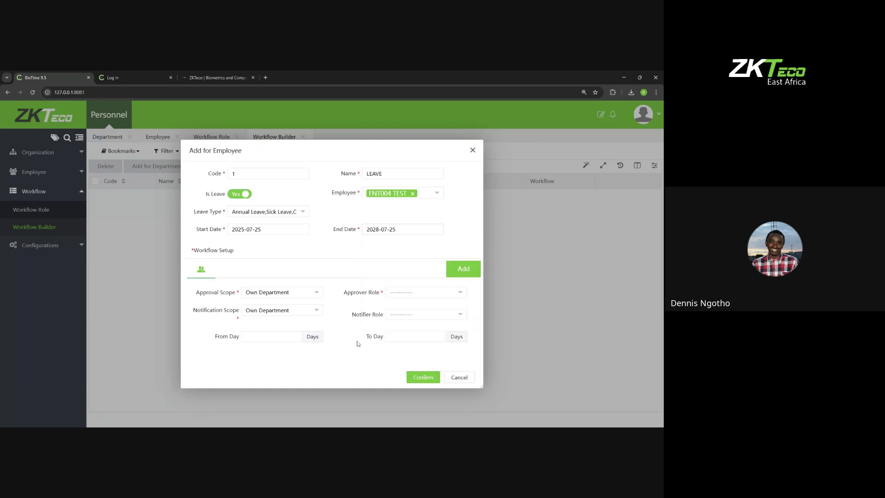
Step: Set approval scope All, approver APPROVAL FOR LEAVE, notifier NOTIFIED, and confirm the workflow
{"action": "left_click", "coordinate": [265, 295]}
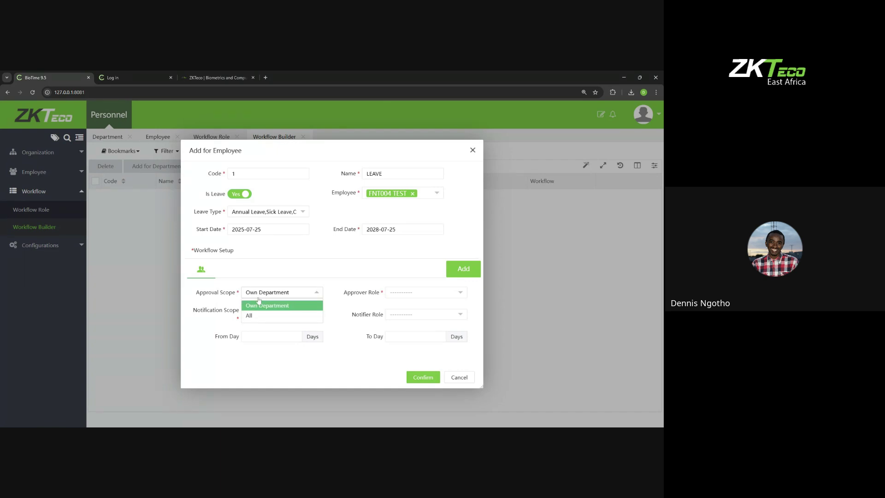
{"action": "left_click", "coordinate": [254, 315]}
{"action": "left_click", "coordinate": [391, 289]}
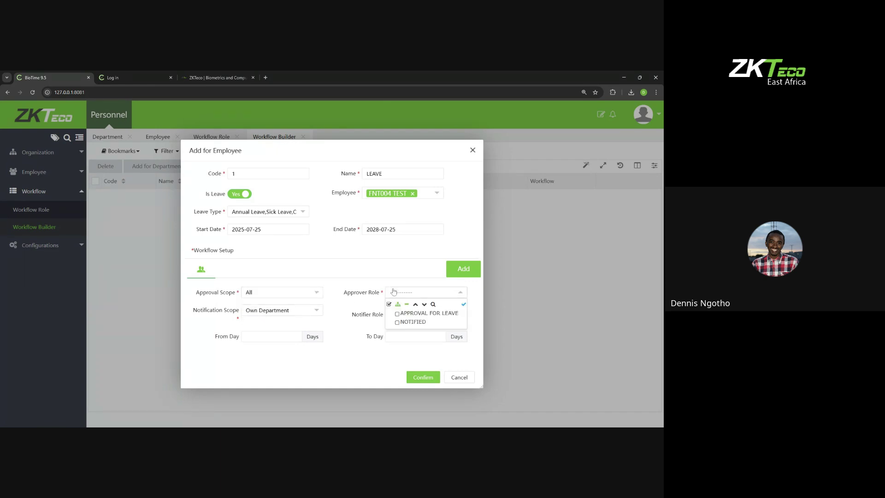
{"action": "left_click", "coordinate": [416, 314]}
{"action": "left_click", "coordinate": [296, 318]}
{"action": "left_click", "coordinate": [410, 315]}
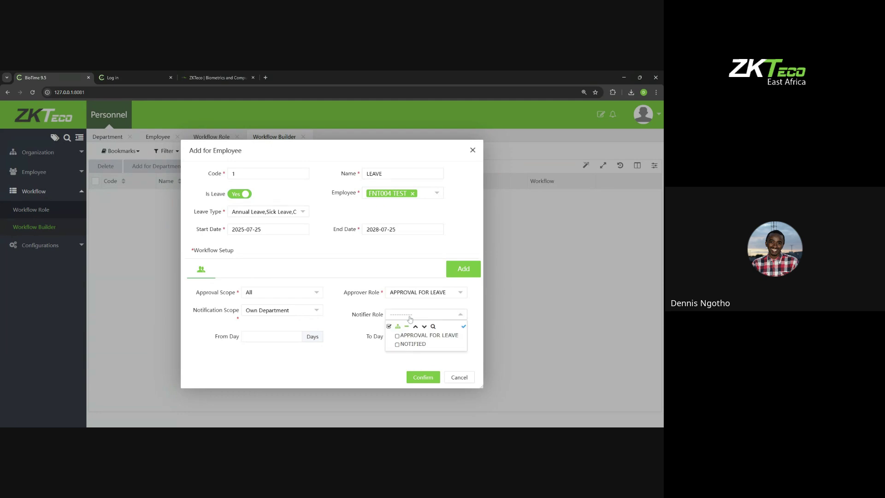
{"action": "left_click", "coordinate": [416, 348]}
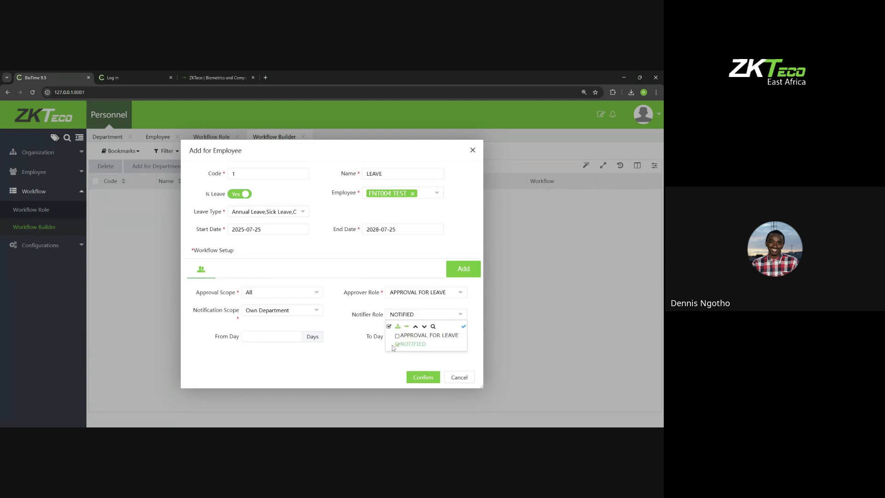
{"action": "left_click", "coordinate": [353, 328]}
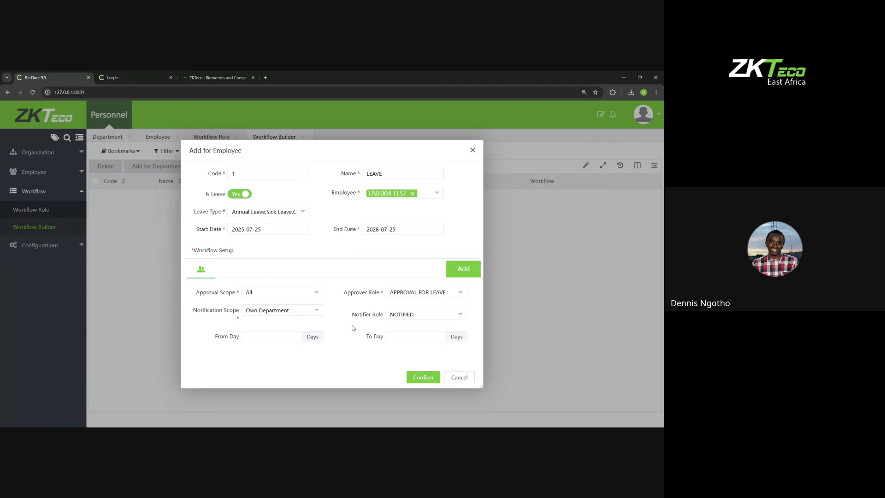
{"action": "left_click", "coordinate": [415, 376]}
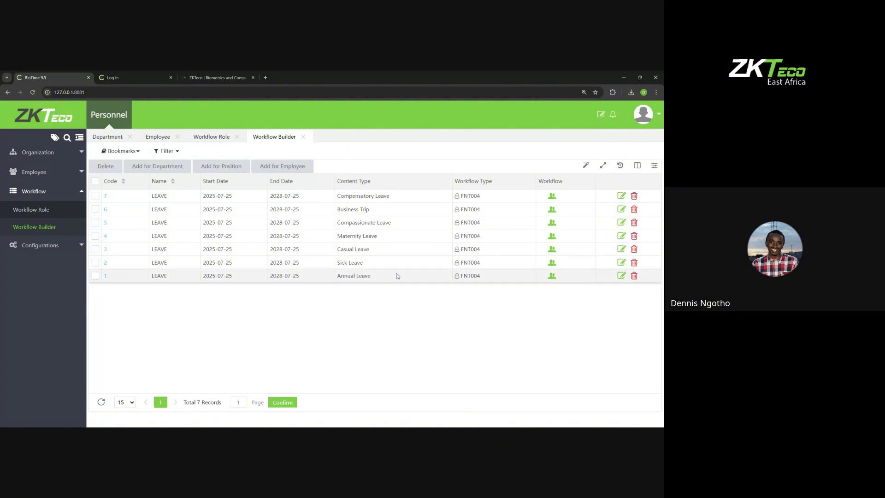
Step: Inspect the Annual Leave workflow, check the NOTIFIED role's members, then return to Workflow Builder
{"action": "left_click", "coordinate": [621, 277]}
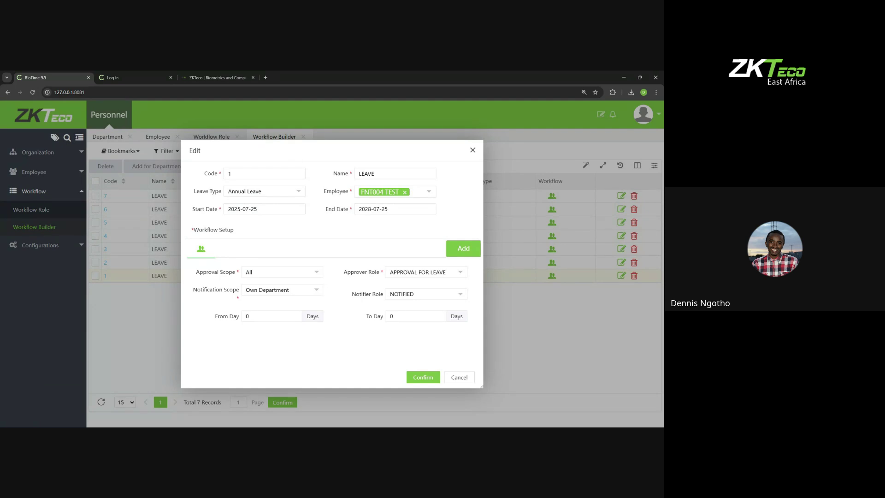
{"action": "left_click", "coordinate": [472, 151]}
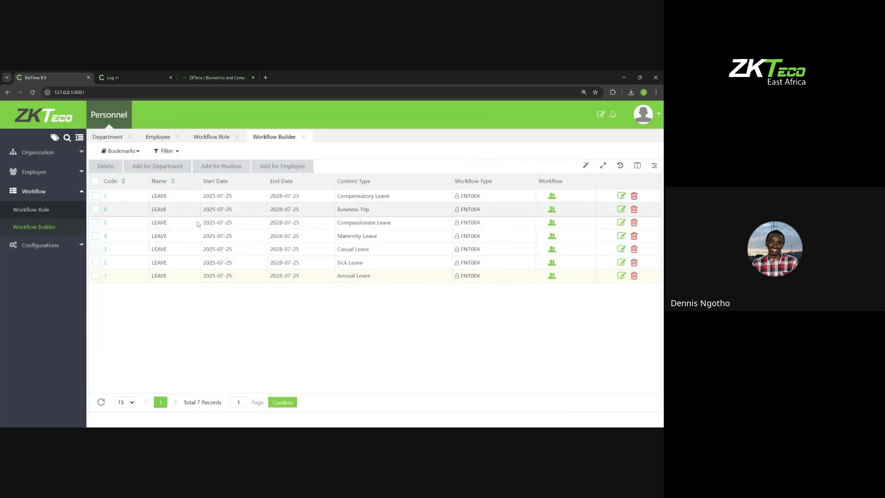
{"action": "left_click", "coordinate": [31, 209]}
{"action": "left_click", "coordinate": [350, 200]}
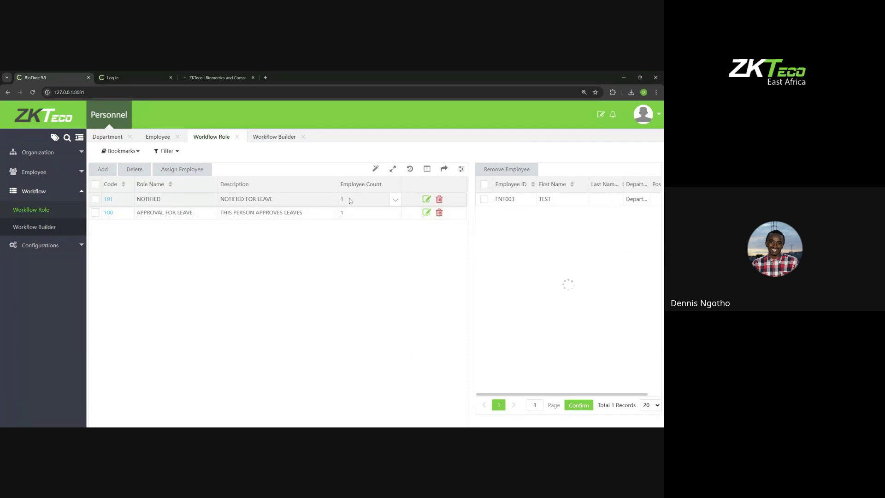
{"action": "left_click", "coordinate": [52, 233]}
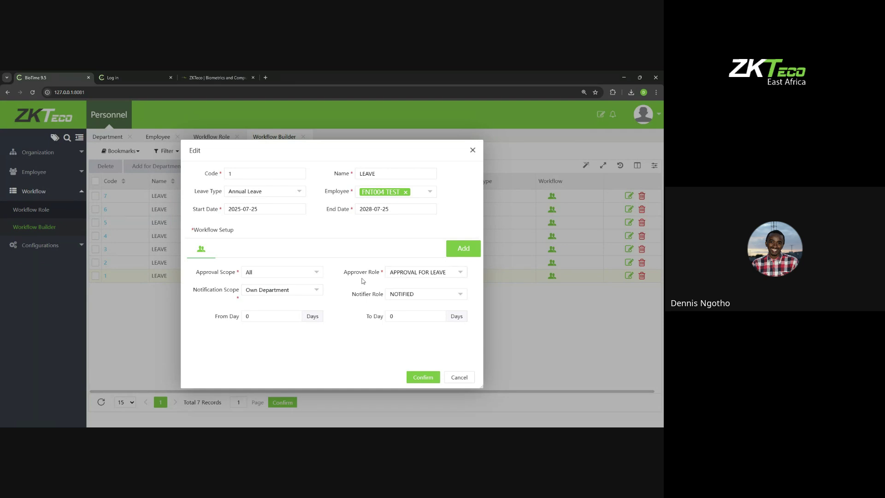
Step: Review the members of the APPROVAL FOR LEAVE and NOTIFIED roles, then return to the leave workflows
{"action": "left_click", "coordinate": [473, 150]}
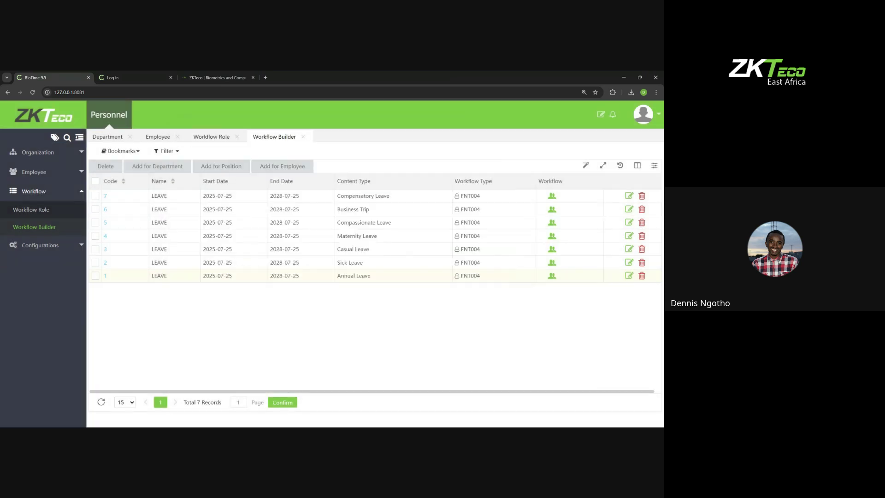
{"action": "left_click", "coordinate": [31, 210]}
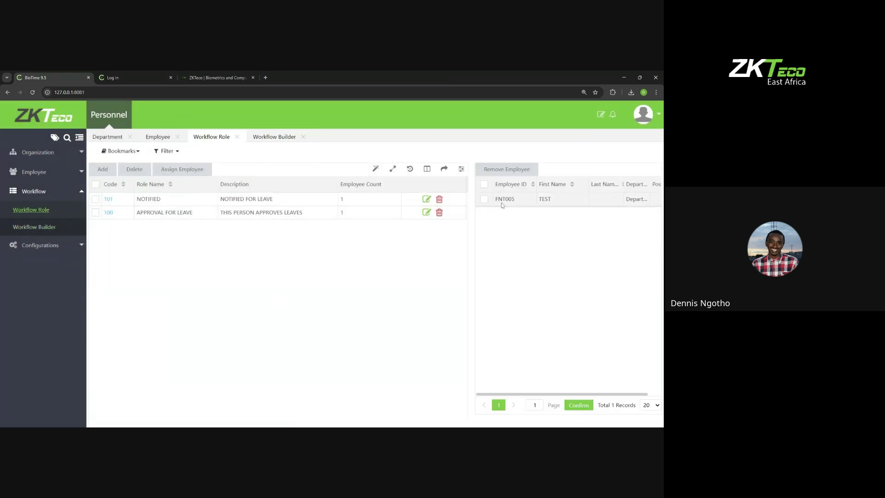
{"action": "left_click", "coordinate": [382, 215]}
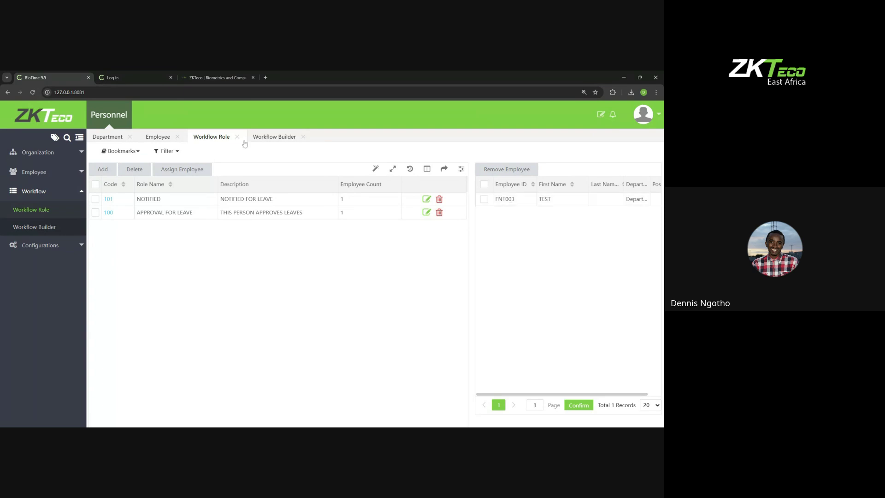
{"action": "left_click", "coordinate": [31, 228]}
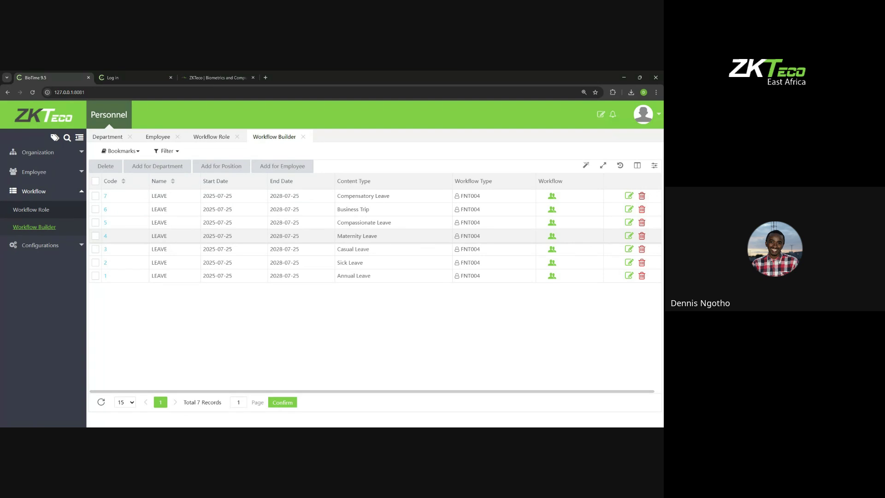
{"action": "left_click", "coordinate": [31, 210]}
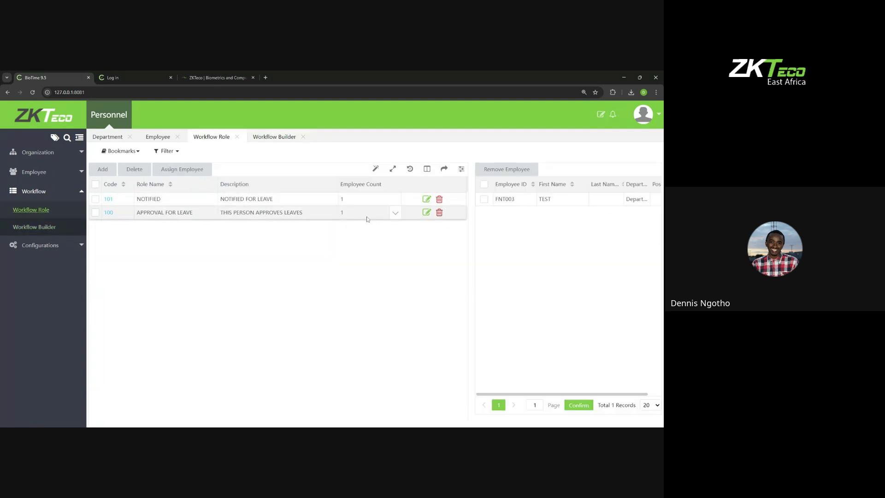
{"action": "left_click", "coordinate": [362, 202]}
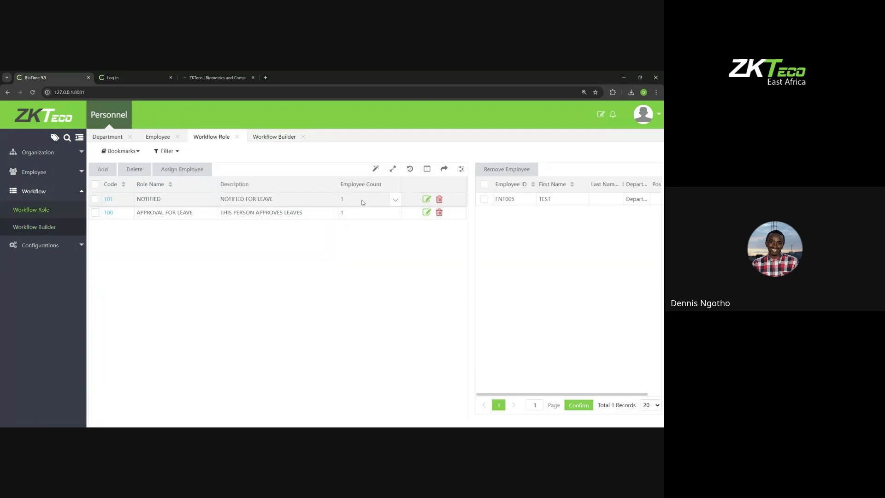
{"action": "left_click", "coordinate": [361, 212]}
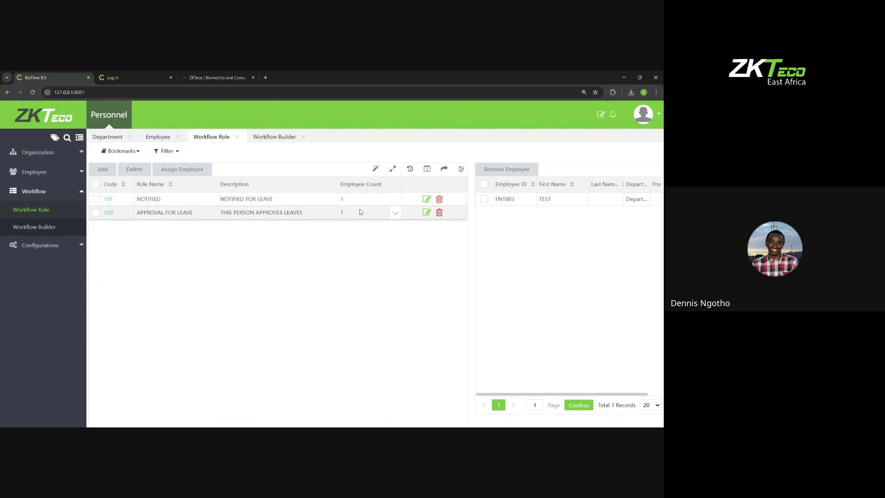
{"action": "left_click", "coordinate": [51, 227]}
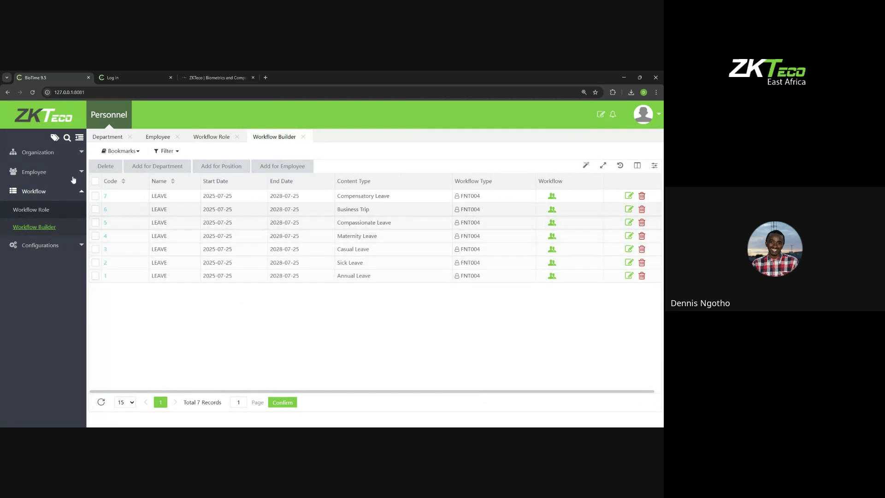
Step: Delete all seven leave workflows
{"action": "left_click", "coordinate": [95, 180]}
{"action": "left_click", "coordinate": [106, 166]}
{"action": "left_click", "coordinate": [334, 287]}
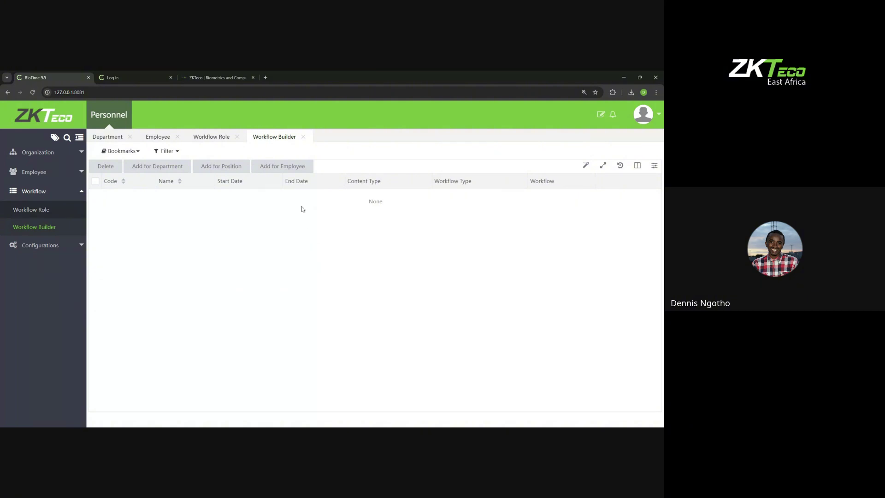
Step: Start a new employee workflow named LEAVE with Annual Leave as its leave type
{"action": "left_click", "coordinate": [282, 165]}
{"action": "left_click", "coordinate": [365, 173]}
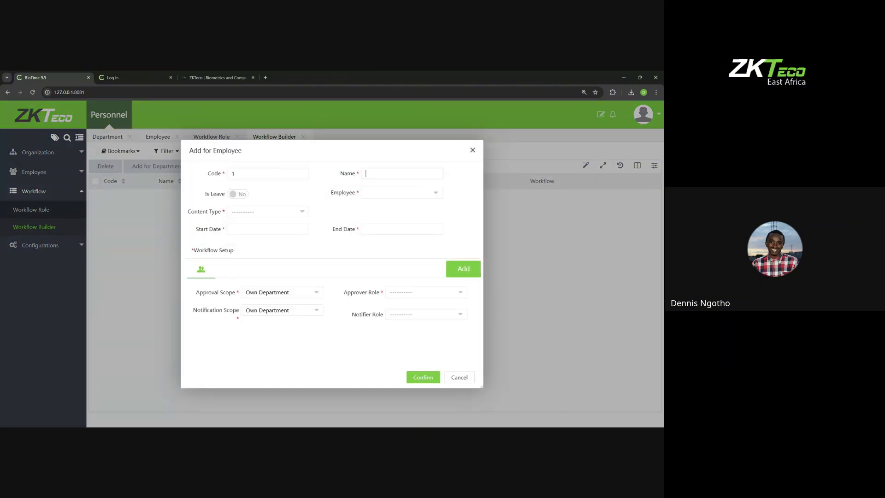
{"action": "type", "text": "LEAVE"}
{"action": "left_click", "coordinate": [241, 196]}
{"action": "left_click", "coordinate": [256, 213]}
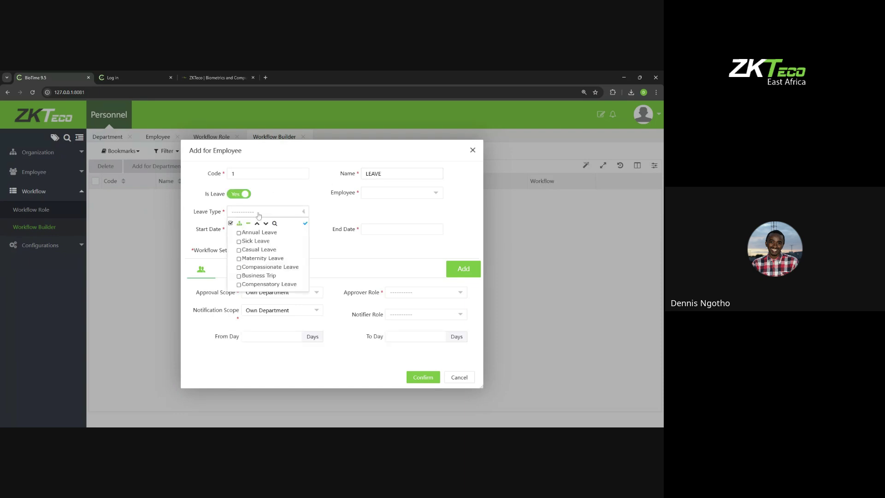
{"action": "left_click", "coordinate": [258, 232]}
{"action": "left_click", "coordinate": [353, 249]}
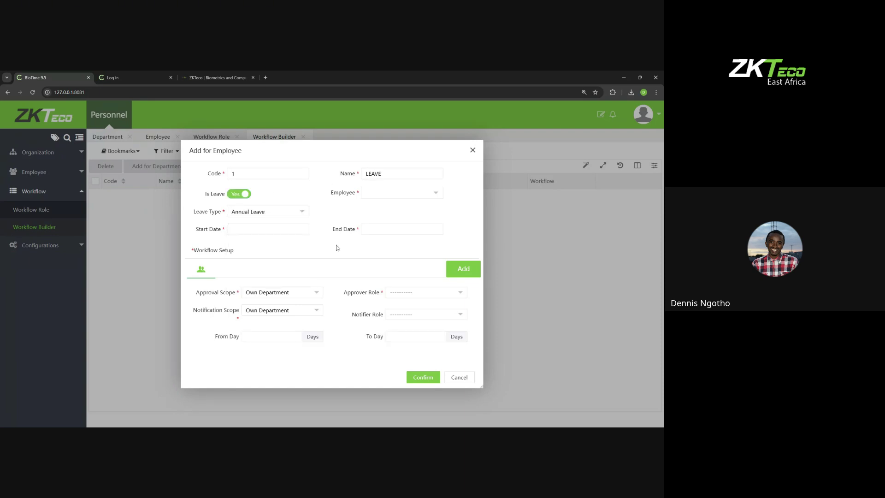
Step: Set the period from 2025-07-25 to 2026-07-25 and switch the leave option off
{"action": "left_click", "coordinate": [268, 229]}
{"action": "left_click", "coordinate": [317, 319]}
{"action": "left_click", "coordinate": [406, 229]}
{"action": "left_click", "coordinate": [465, 247]}
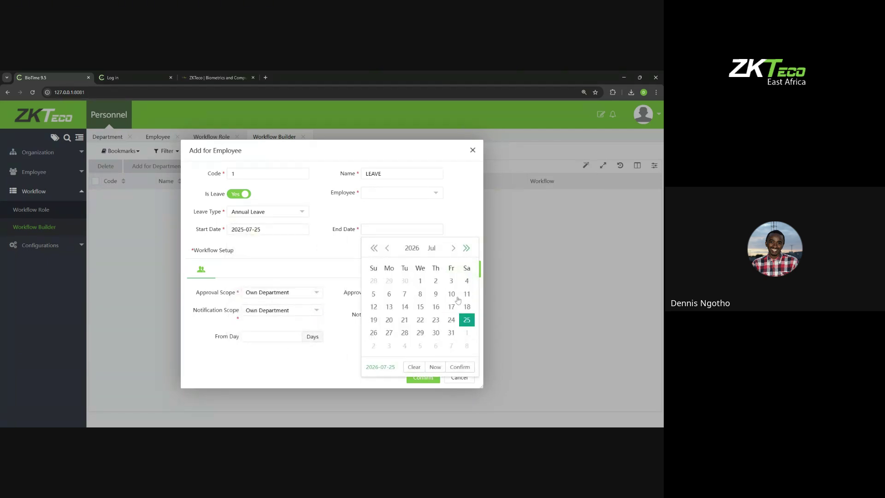
{"action": "left_click", "coordinate": [460, 367]}
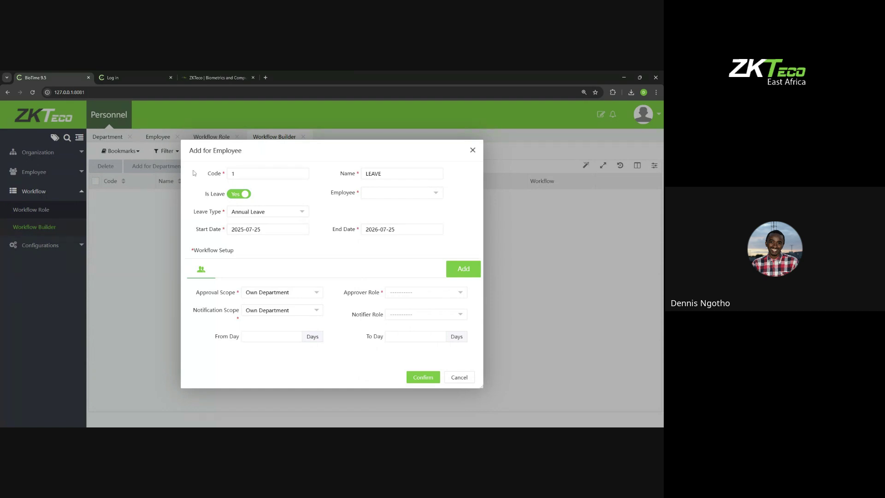
{"action": "left_click_drag", "start_coordinate": [194, 172], "coordinate": [363, 229]}
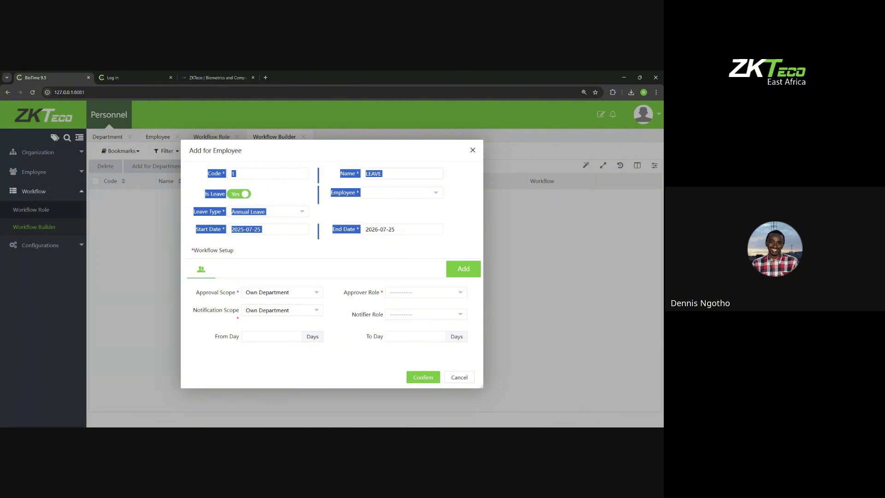
{"action": "left_click", "coordinate": [266, 194]}
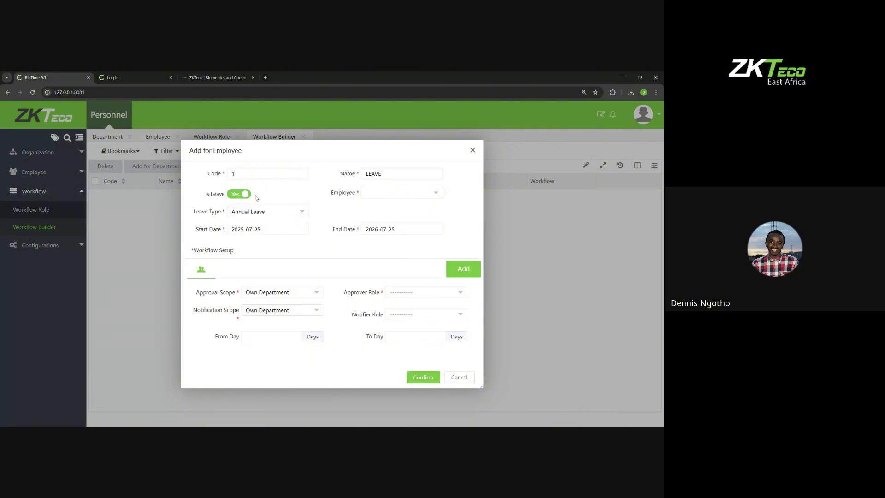
{"action": "left_click", "coordinate": [241, 194]}
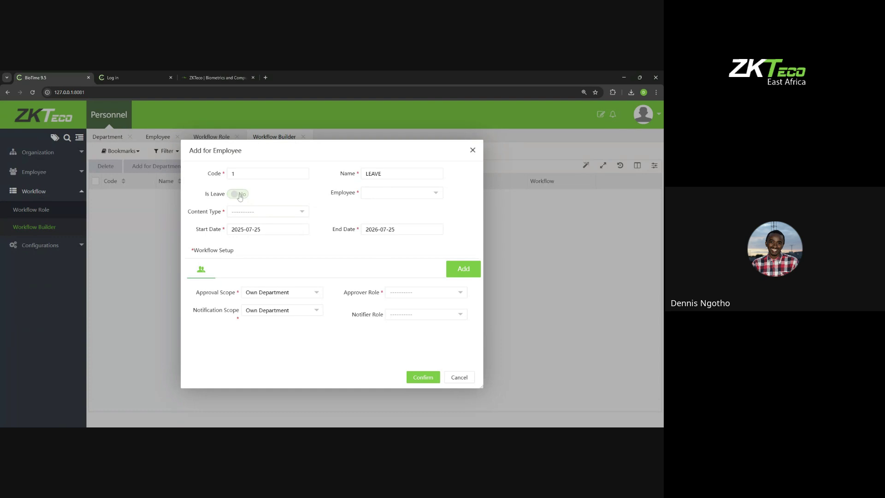
Step: Re-enable leave, swap in the other test employee, then discard the workflow form unsaved
{"action": "left_click", "coordinate": [240, 212]}
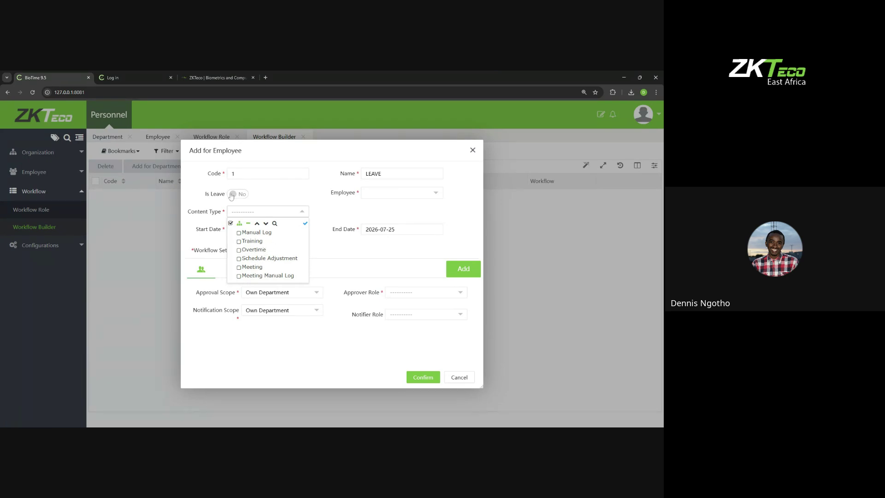
{"action": "left_click", "coordinate": [232, 194]}
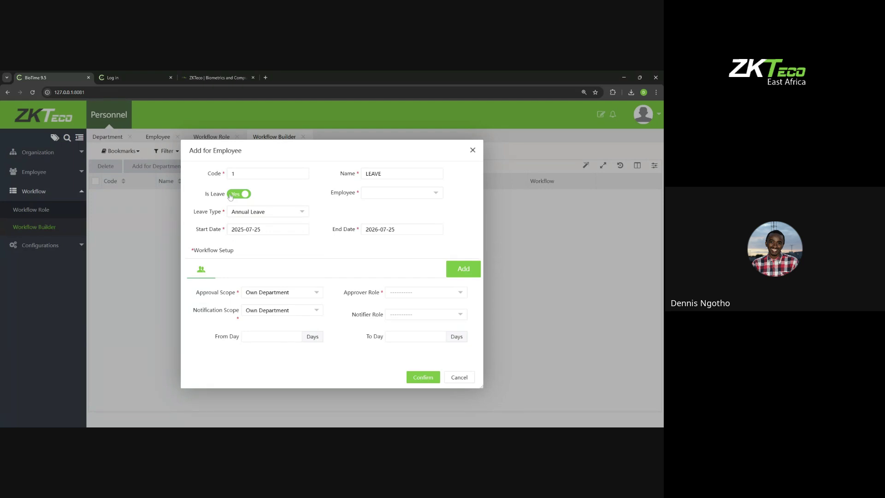
{"action": "left_click", "coordinate": [396, 193]}
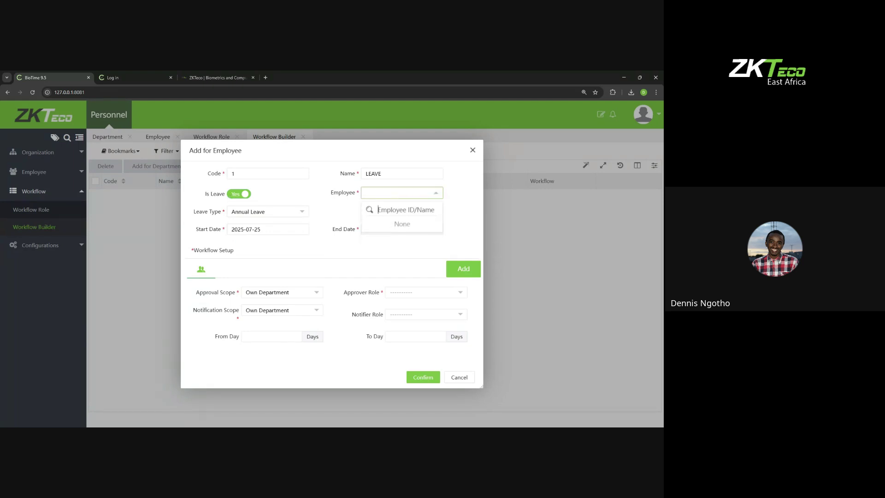
{"action": "type", "text": "FNT"}
{"action": "left_click", "coordinate": [380, 248]}
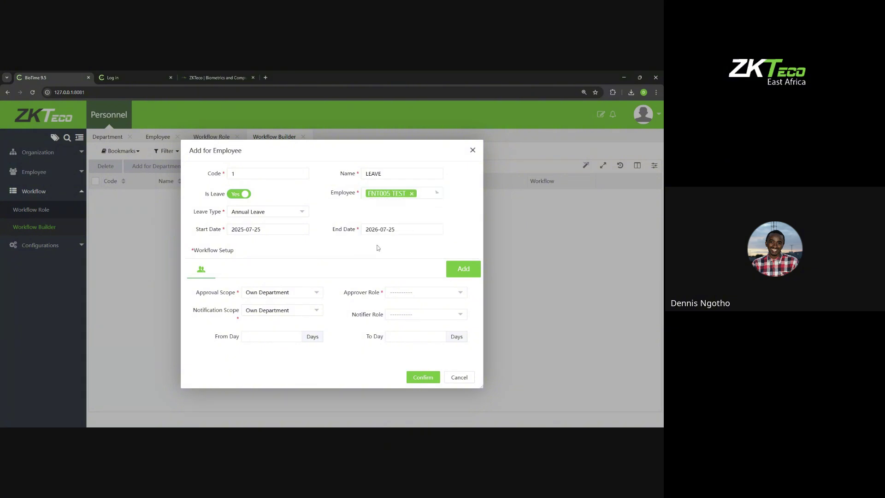
{"action": "left_click", "coordinate": [406, 193]}
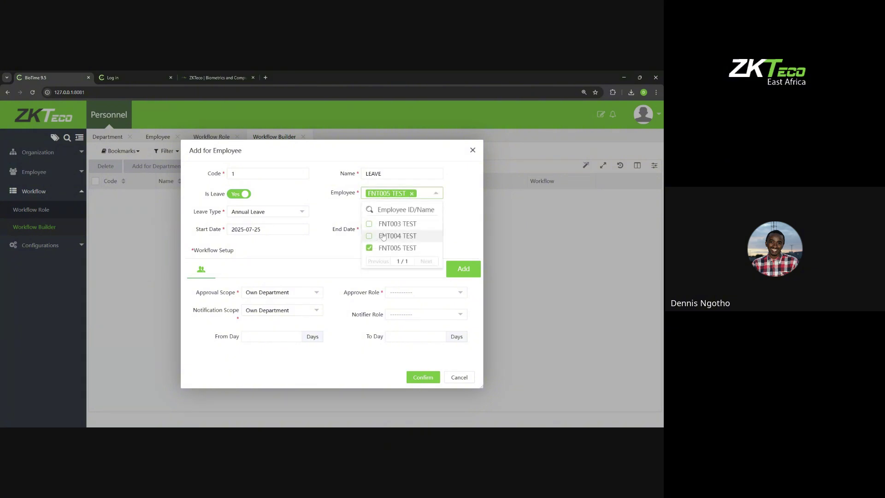
{"action": "left_click", "coordinate": [376, 247]}
{"action": "left_click", "coordinate": [392, 194]}
{"action": "left_click", "coordinate": [378, 236]}
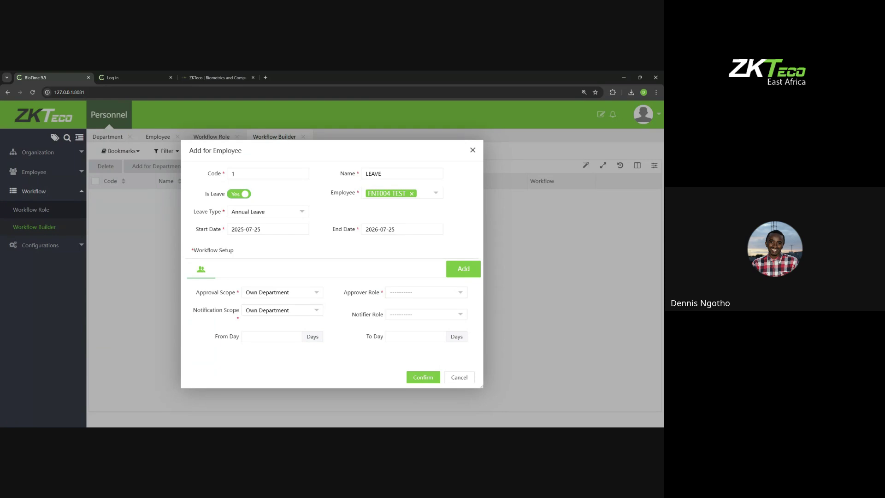
{"action": "left_click", "coordinate": [399, 294]}
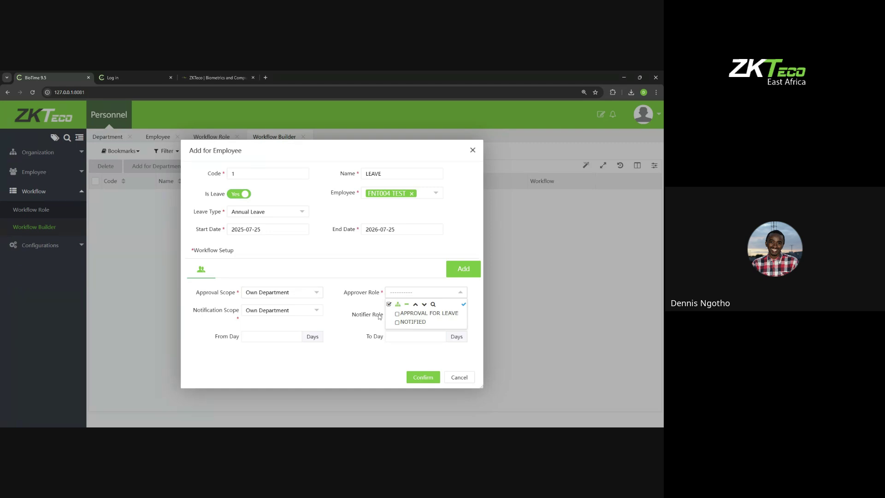
{"action": "left_click", "coordinate": [472, 150]}
Step: Create workflow role 102 DEPARTMENTAL IT MANAGER described 'APPOVES LEAVES IN IT', then start another role
{"action": "left_click", "coordinate": [50, 212]}
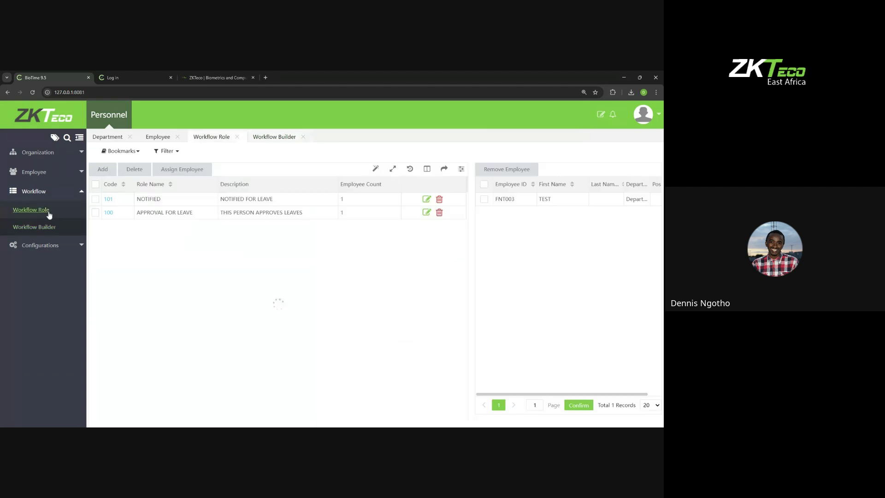
{"action": "left_click", "coordinate": [102, 169]}
{"action": "left_click", "coordinate": [324, 246]}
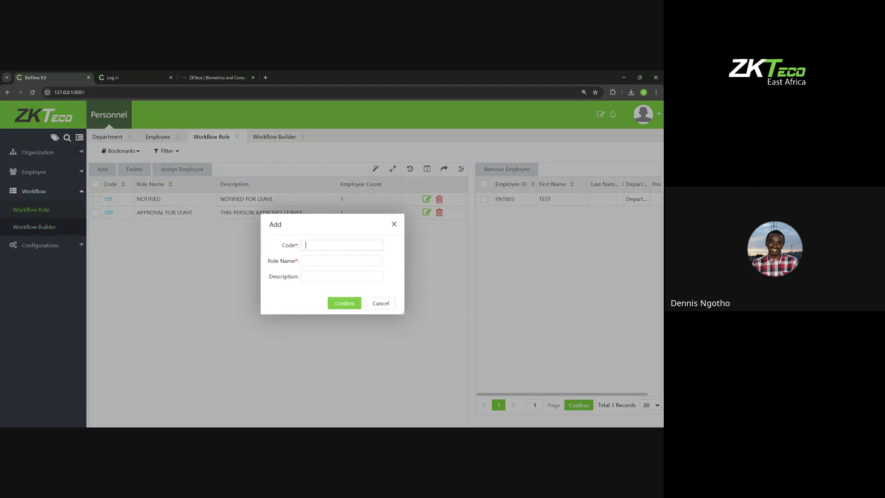
{"action": "type", "text": "102"}
{"action": "type", "text": "DEPARTMENT"}
{"action": "type", "text": "AL MANAGE"}
{"action": "type", "text": " IT  MANAGER"}
{"action": "key", "text": "Tab"}
{"action": "type", "text": "APPRI"}
{"action": "key", "text": "BackSpace"}
{"action": "type", "text": "OVES"}
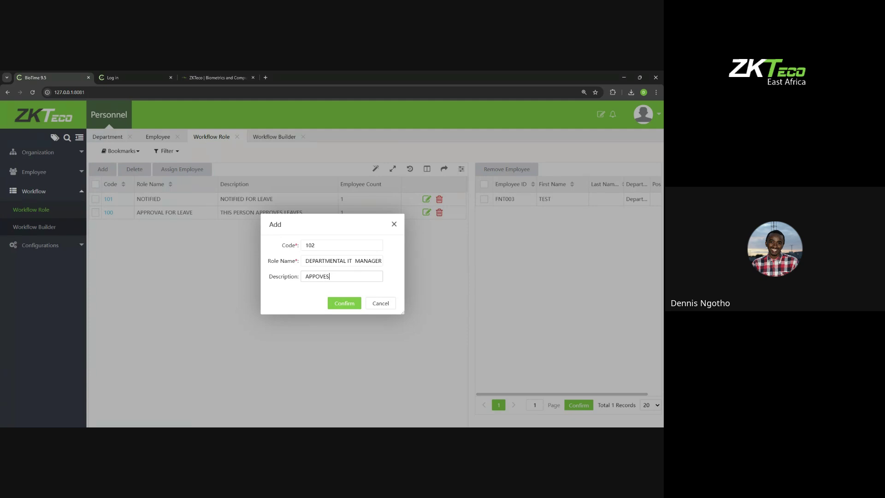
{"action": "type", "text": " LEAVES IN iT"}
{"action": "key", "text": "BackSpace"}
{"action": "key", "text": "BackSpace"}
{"action": "type", "text": "iTT"}
{"action": "left_click", "coordinate": [344, 303]}
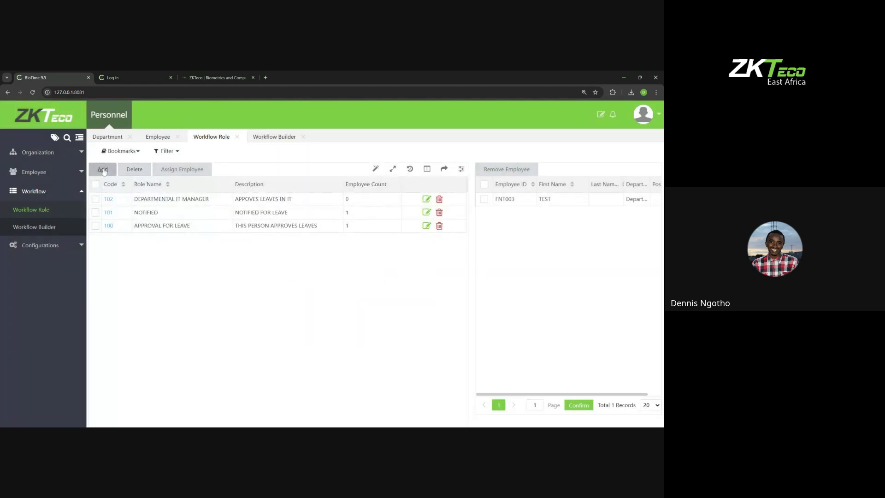
{"action": "left_click", "coordinate": [103, 170]}
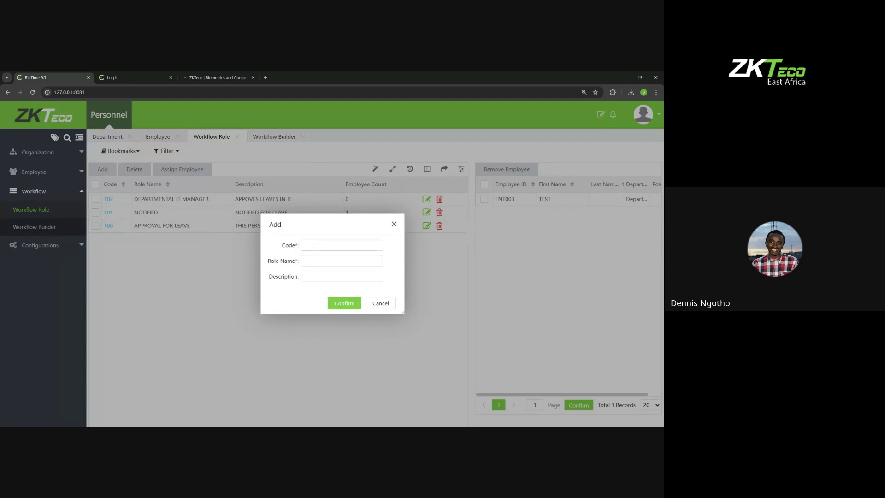
Step: Enter code 103, name CEO LEAVE APPROVAL, description FINAL BOSS LEAVE APPROVAL, and save the role
{"action": "type", "text": "102"}
{"action": "key", "text": "BackSpace"}
{"action": "type", "text": "3CDO"}
{"action": "key", "text": "BackSpace"}
{"action": "key", "text": "BackSpace"}
{"action": "type", "text": "EO LEV"}
{"action": "key", "text": "BackSpace"}
{"action": "key", "text": "BackSpace"}
{"action": "key", "text": "BackSpace"}
{"action": "type", "text": "AVE APPROVA"}
{"action": "key", "text": "Tab"}
{"action": "type", "text": "FIAN"}
{"action": "key", "text": "BackSpace"}
{"action": "key", "text": "BackSpace"}
{"action": "type", "text": "NAL BO"}
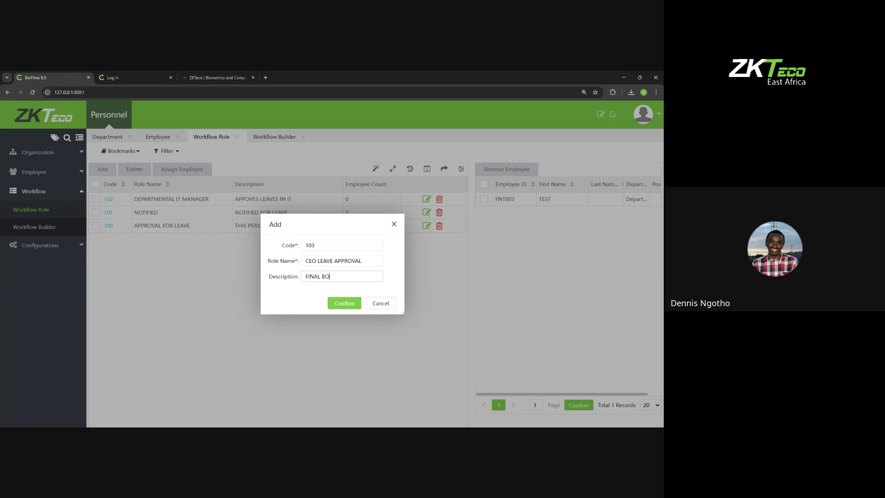
{"action": "type", "text": "SS LEAVE APPROVAL"}
{"action": "left_click", "coordinate": [338, 303]}
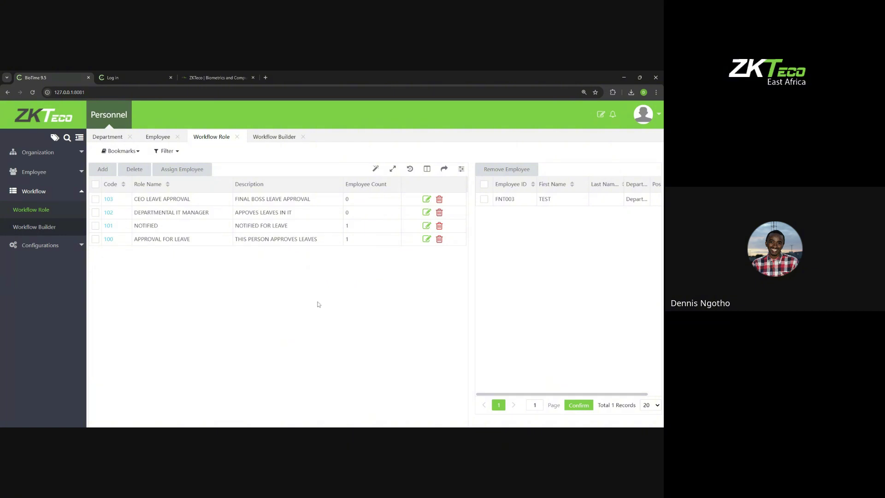
Step: Select role 103 and pick employee FNT003 in its assignment list
{"action": "left_click", "coordinate": [97, 199]}
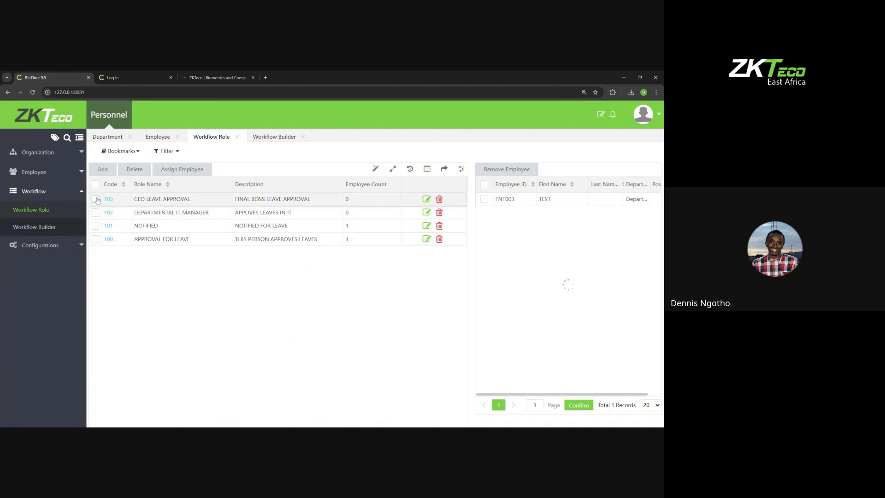
{"action": "left_click", "coordinate": [182, 169]}
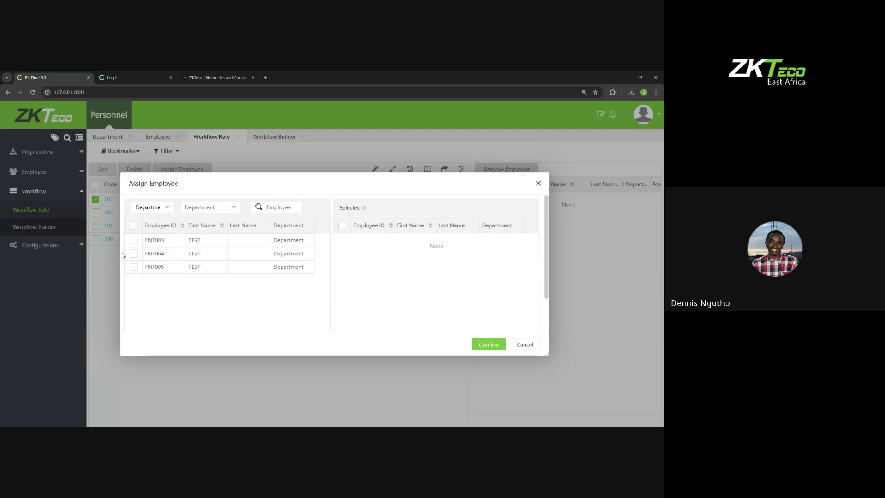
{"action": "left_click", "coordinate": [301, 241]}
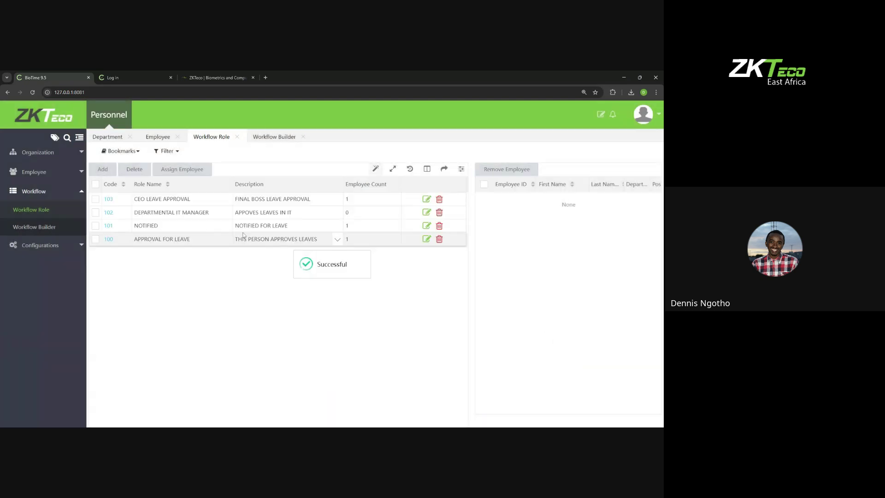
Step: Assign employee FNT005 to the DEPARTMENTAL IT MANAGER role, then start a new employee workflow
{"action": "left_click", "coordinate": [174, 170]}
{"action": "left_click", "coordinate": [95, 212]}
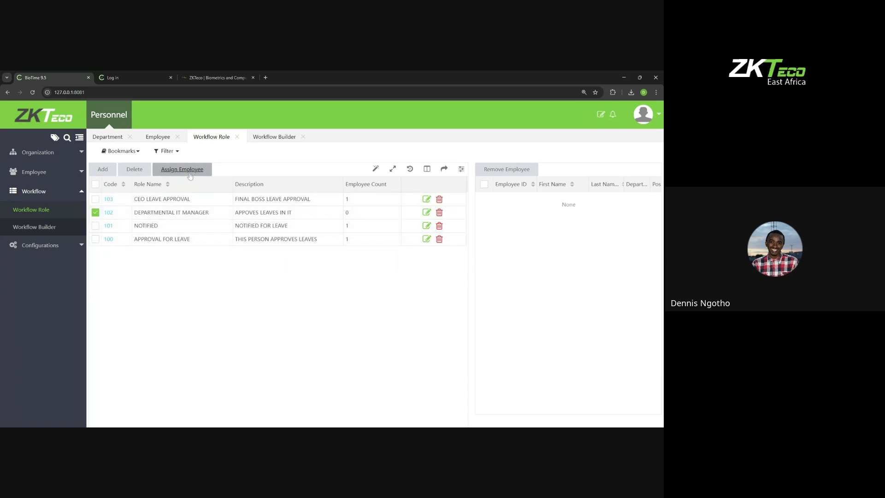
{"action": "left_click", "coordinate": [189, 173]}
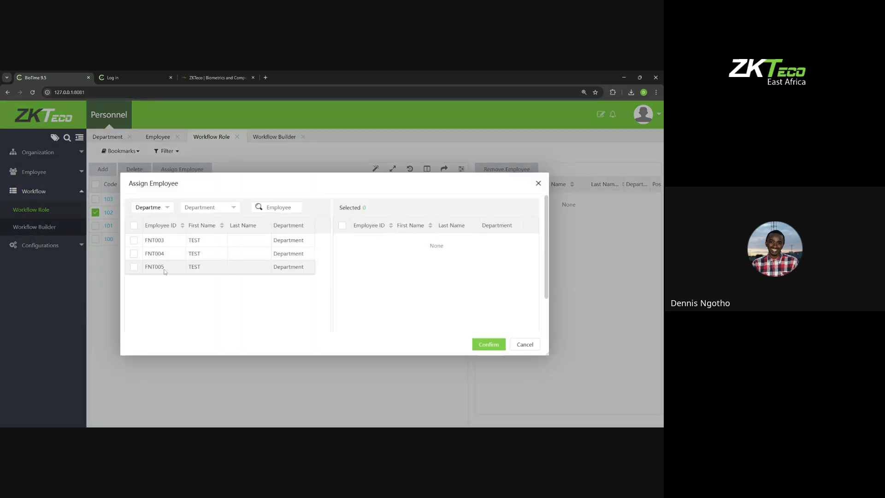
{"action": "left_click", "coordinate": [138, 267]}
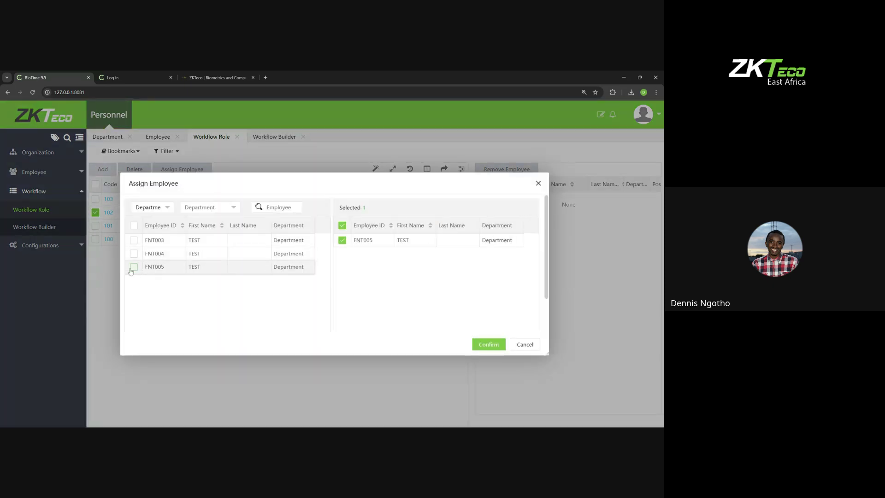
{"action": "left_click", "coordinate": [488, 344]}
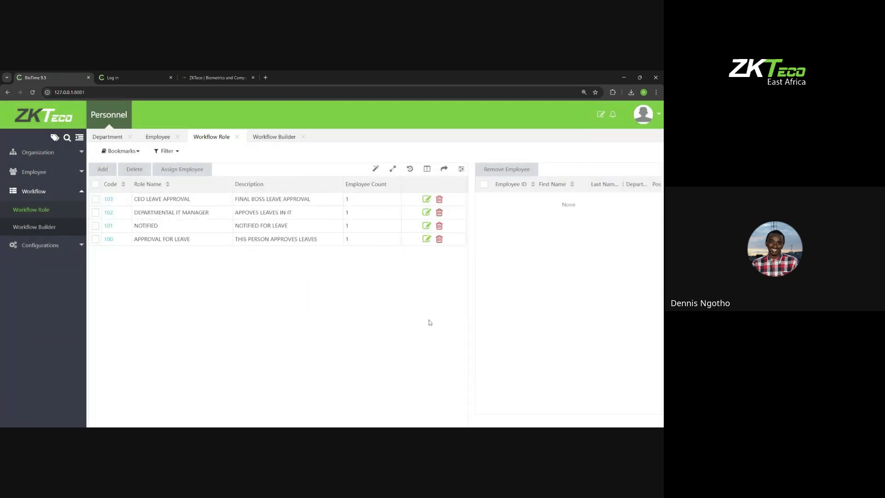
{"action": "left_click", "coordinate": [61, 230]}
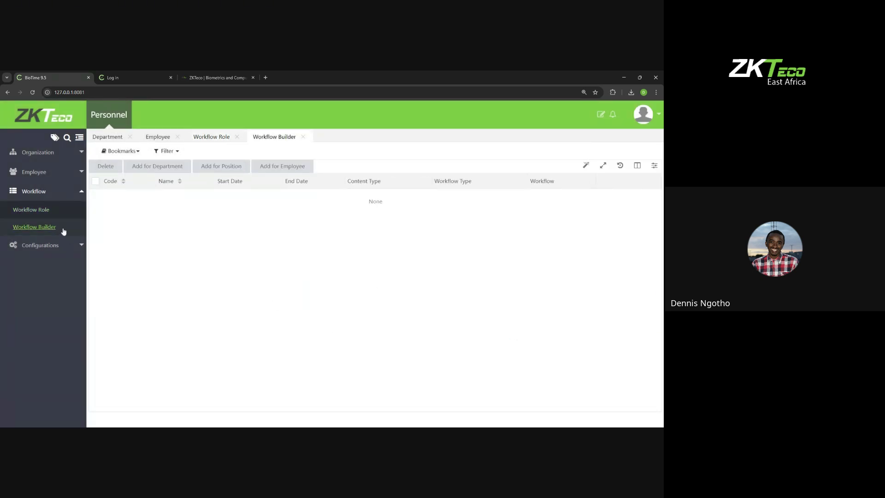
{"action": "left_click", "coordinate": [275, 168]}
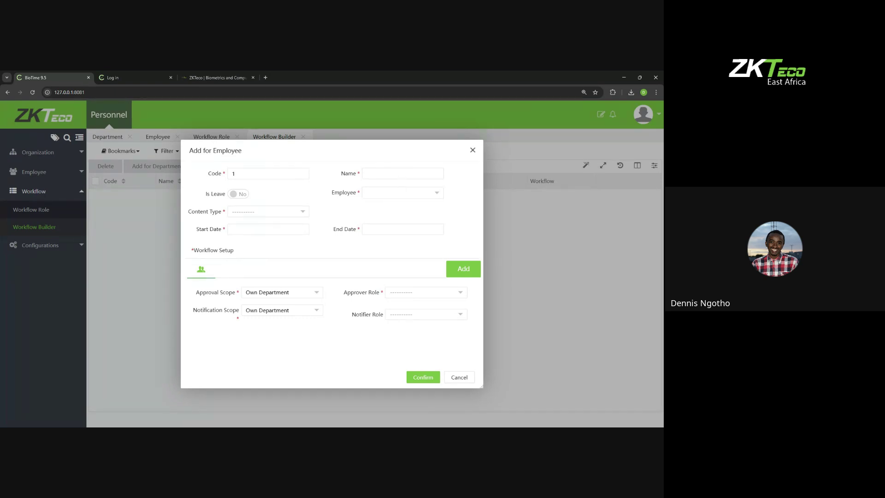
Step: Name the workflow LEAVE, mark it as a leave workflow, and choose Annual Leave
{"action": "type", "text": "LEAVE"}
{"action": "left_click", "coordinate": [235, 193]}
{"action": "left_click", "coordinate": [240, 213]}
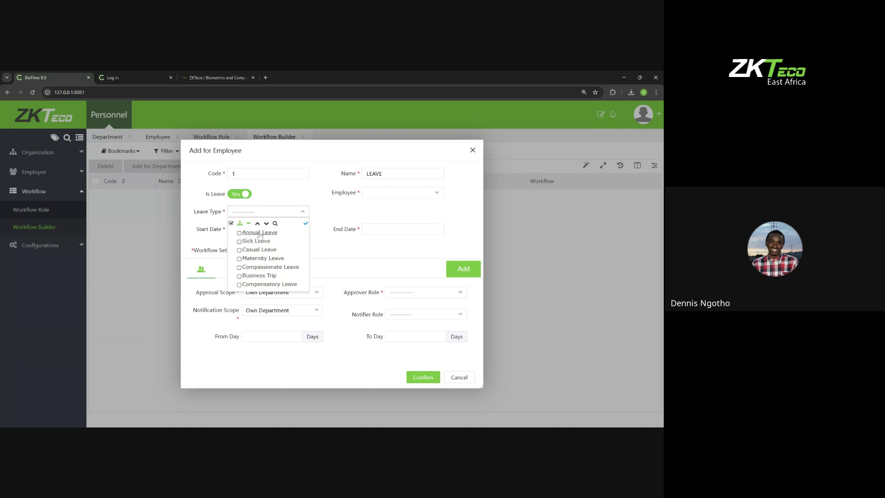
{"action": "left_click", "coordinate": [246, 235]}
{"action": "left_click", "coordinate": [371, 246]}
Step: Set the workflow's start date to 2025-07-25 and end date to 2026-07-25
{"action": "left_click", "coordinate": [268, 229]}
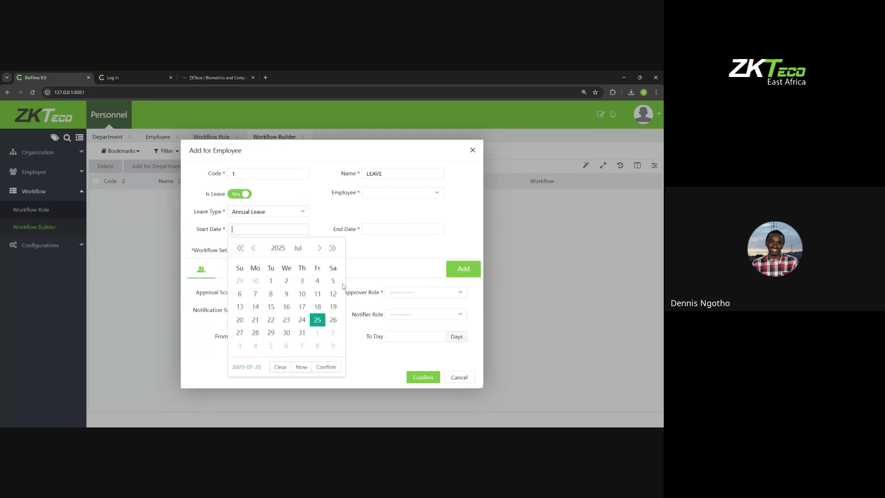
{"action": "left_click", "coordinate": [326, 366]}
{"action": "left_click", "coordinate": [382, 229]}
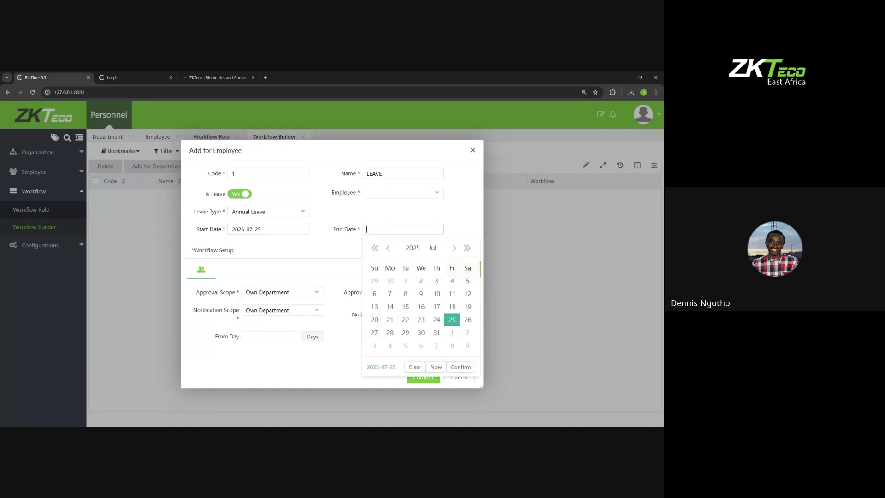
{"action": "left_click", "coordinate": [466, 249]}
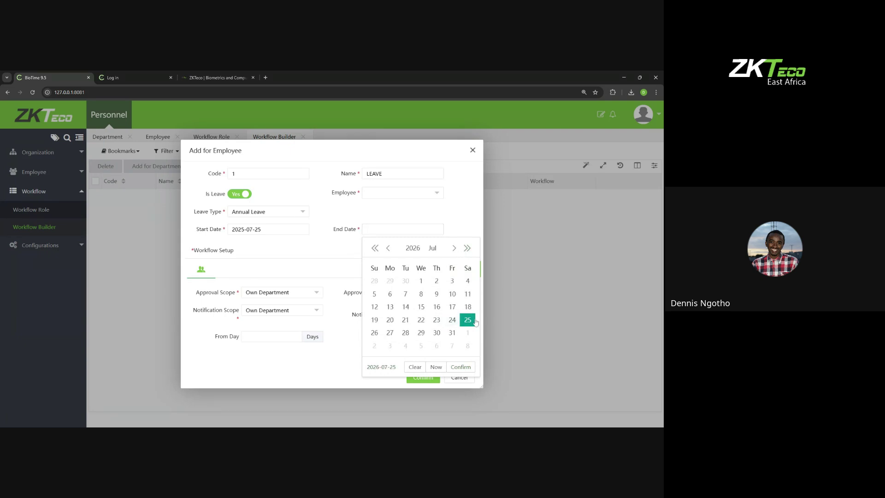
{"action": "left_click", "coordinate": [468, 320]}
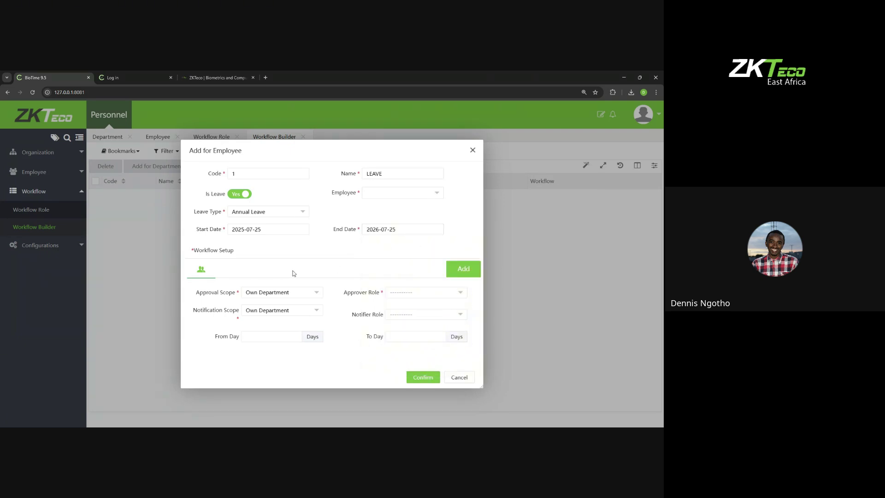
{"action": "left_click", "coordinate": [393, 293]}
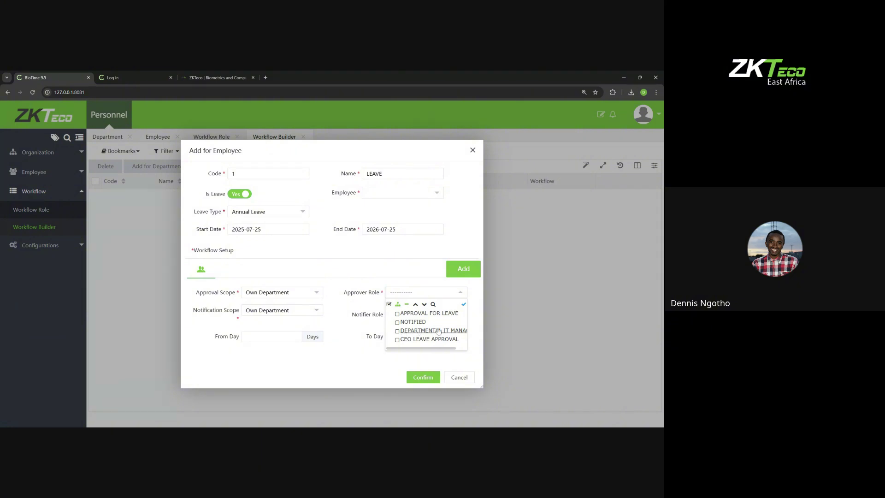
Step: Make DEPARTMENTAL IT MANAGER the first approver and APPROVAL FOR LEAVE the second
{"action": "left_click", "coordinate": [399, 332]}
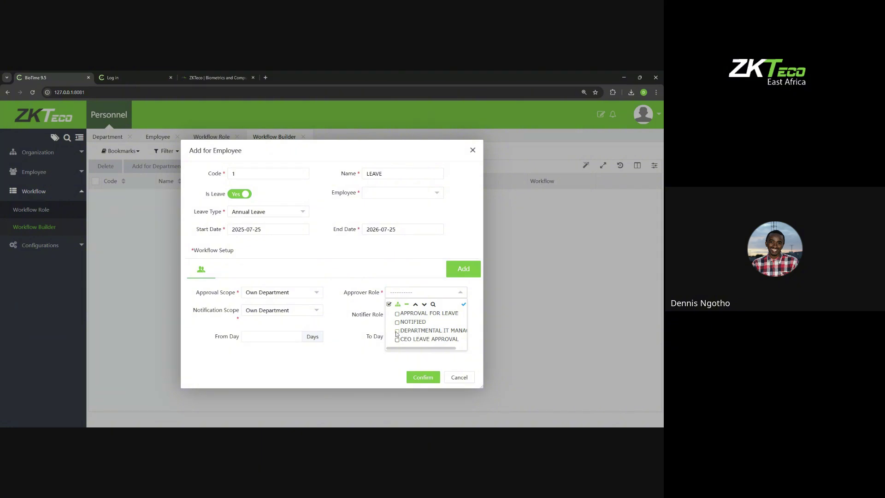
{"action": "left_click", "coordinate": [341, 302]}
{"action": "left_click", "coordinate": [455, 272]}
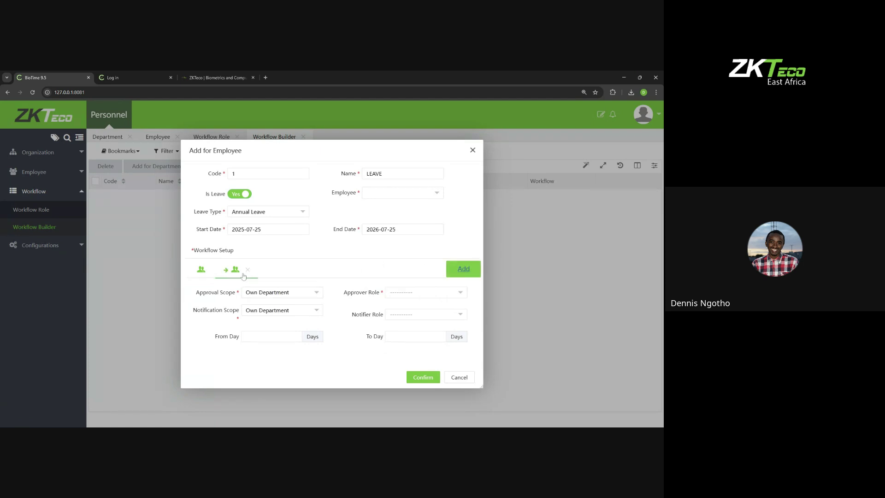
{"action": "left_click", "coordinate": [406, 299]}
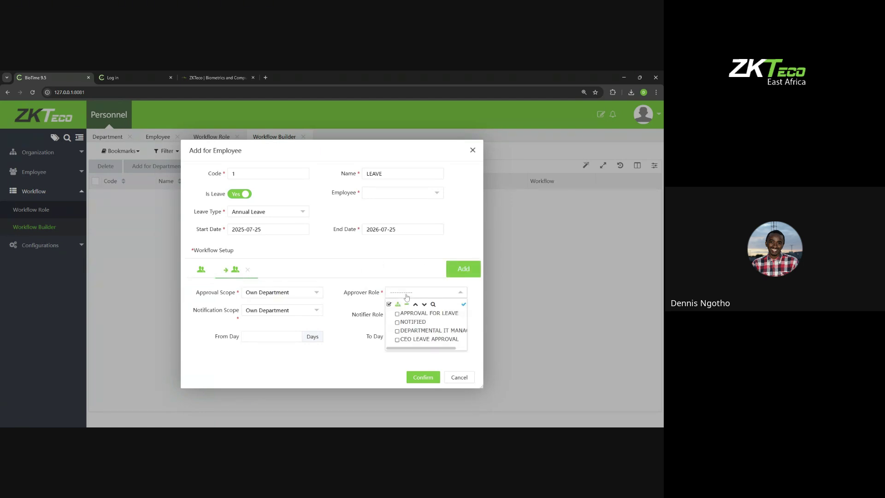
{"action": "left_click", "coordinate": [431, 313]}
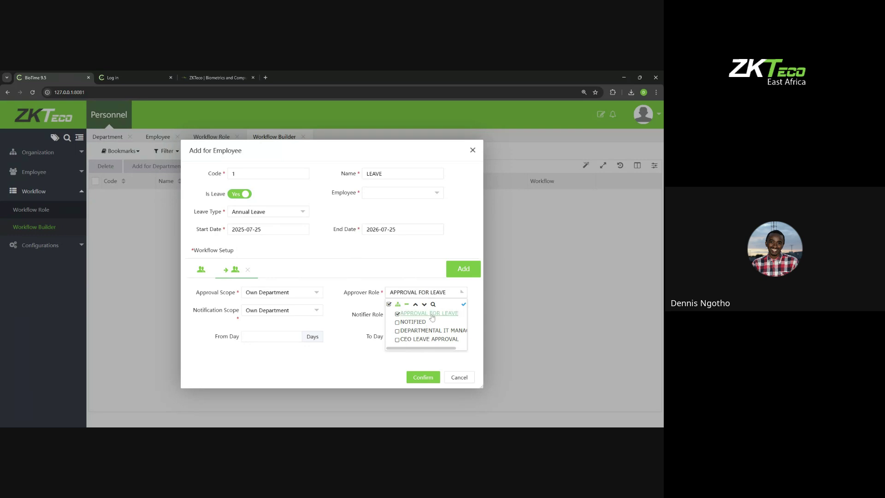
Step: Add a third approval step with CEO LEAVE APPROVAL and review all three steps
{"action": "left_click", "coordinate": [464, 270]}
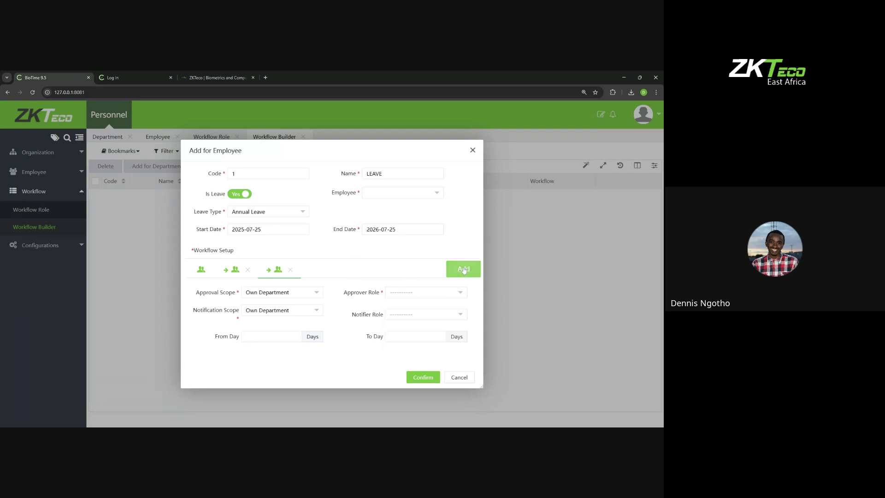
{"action": "left_click", "coordinate": [432, 293]}
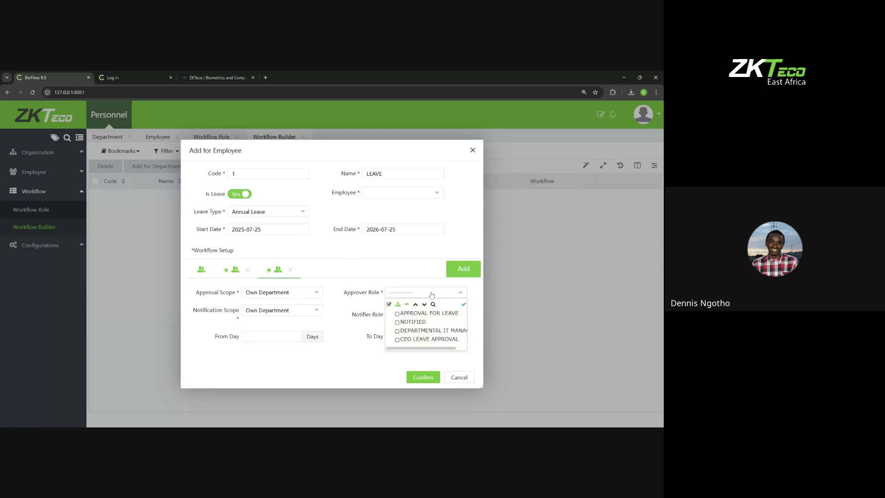
{"action": "left_click", "coordinate": [429, 339]}
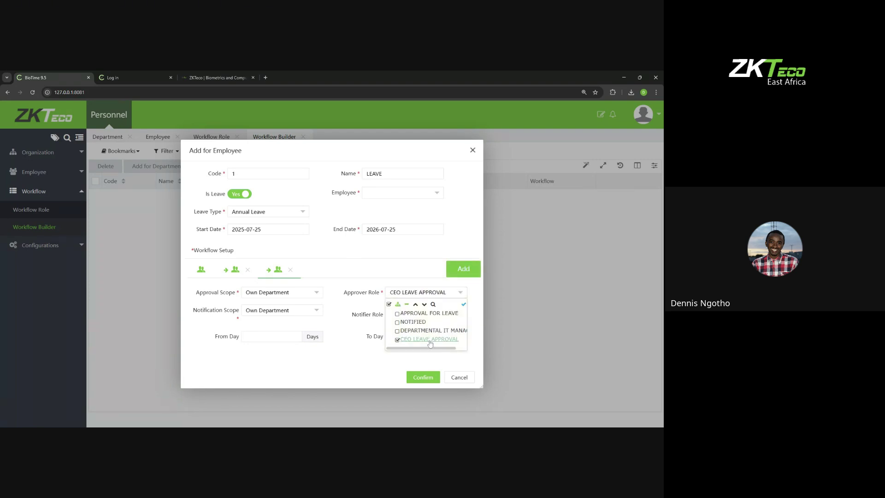
{"action": "left_click", "coordinate": [387, 274]}
{"action": "left_click", "coordinate": [205, 275]}
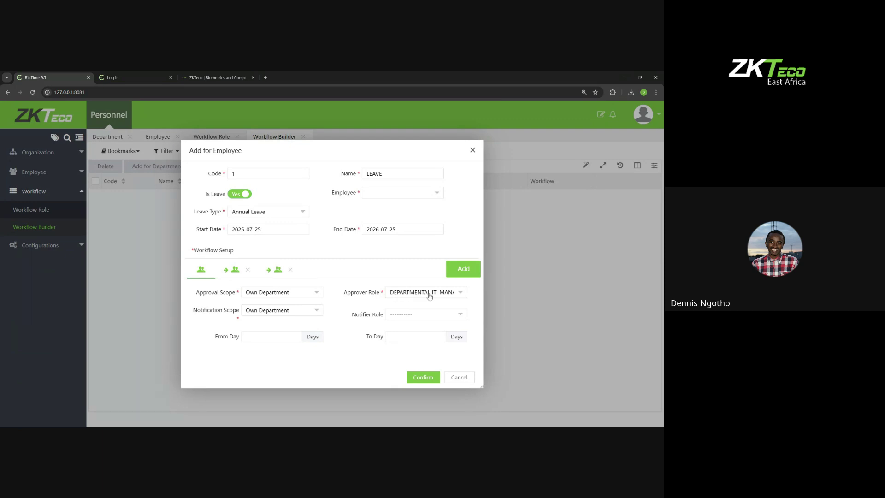
{"action": "left_click", "coordinate": [238, 275]}
{"action": "left_click", "coordinate": [274, 274]}
{"action": "left_click", "coordinate": [389, 193]}
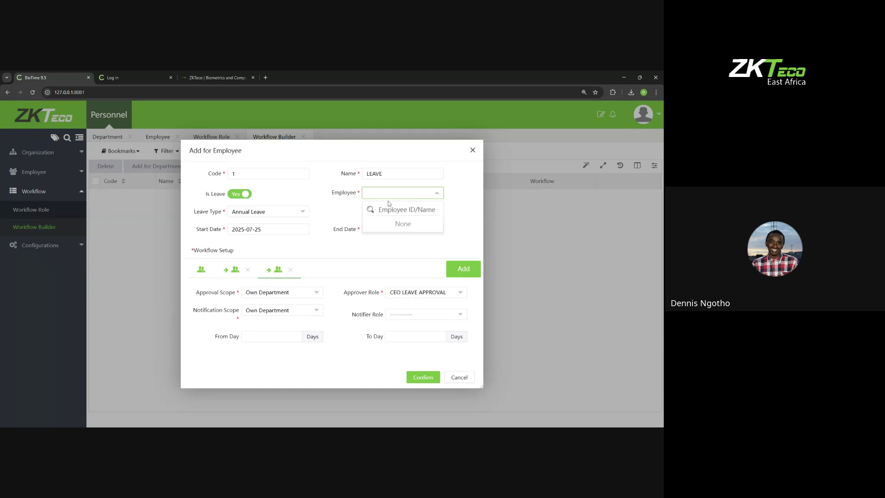
Step: Search 'FN' in Employee, select FNT003, and save the LEAVE workflow
{"action": "type", "text": "FB"}
{"action": "key", "text": "BackSpace"}
{"action": "type", "text": "T"}
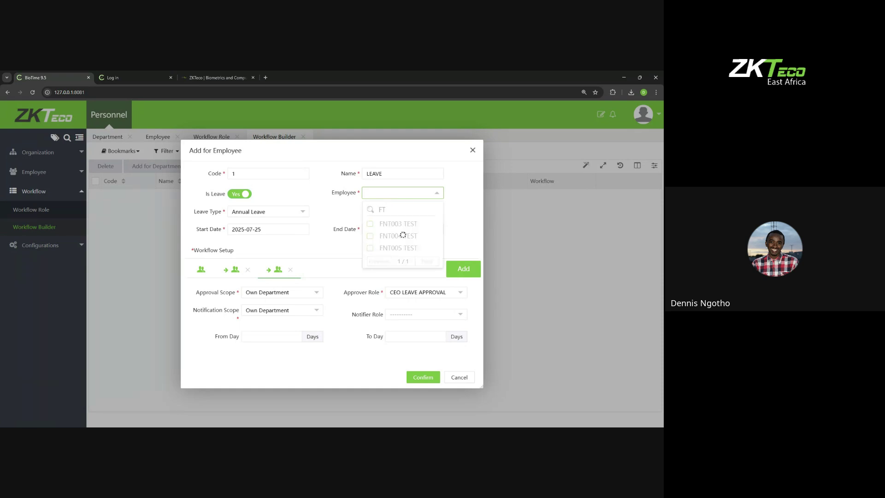
{"action": "key", "text": "BackSpace"}
{"action": "type", "text": "N"}
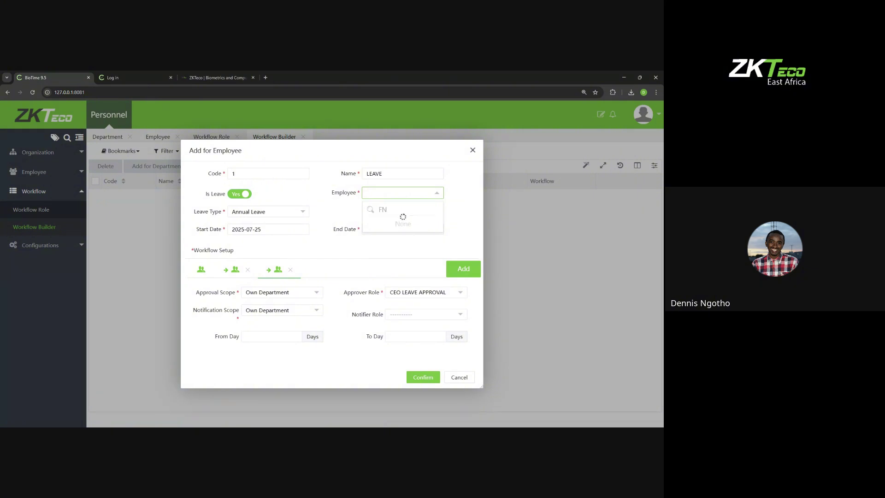
{"action": "left_click", "coordinate": [390, 224]}
{"action": "left_click", "coordinate": [423, 378]}
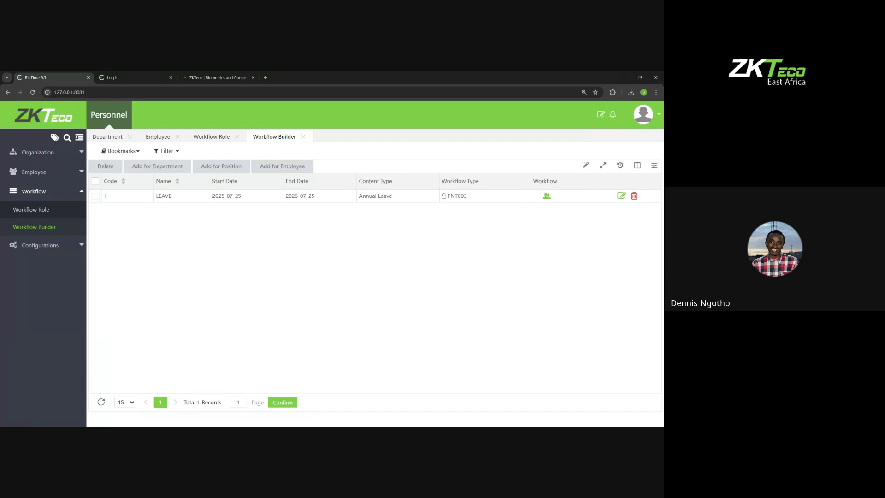
Step: Review the LEAVE workflow's three approval steps in the Edit dialog and close it unchanged
{"action": "left_click", "coordinate": [620, 196]}
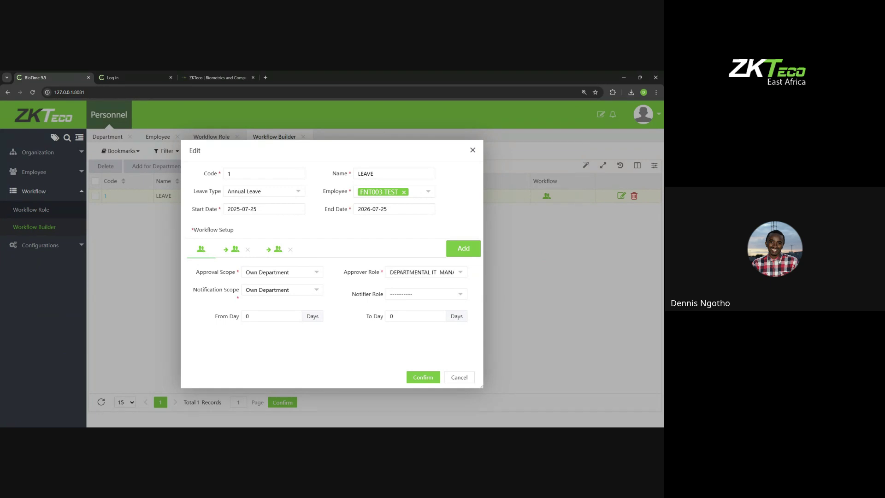
{"action": "left_click", "coordinate": [229, 251]}
{"action": "left_click", "coordinate": [274, 250]}
{"action": "left_click", "coordinate": [198, 254]}
{"action": "left_click", "coordinate": [234, 253]}
{"action": "left_click", "coordinate": [198, 257]}
{"action": "left_click", "coordinate": [472, 150]}
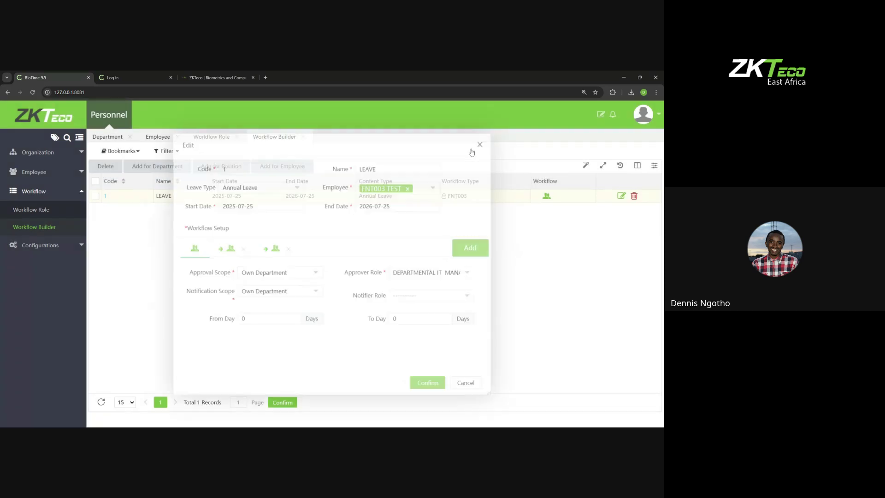
{"action": "left_click", "coordinate": [49, 208]}
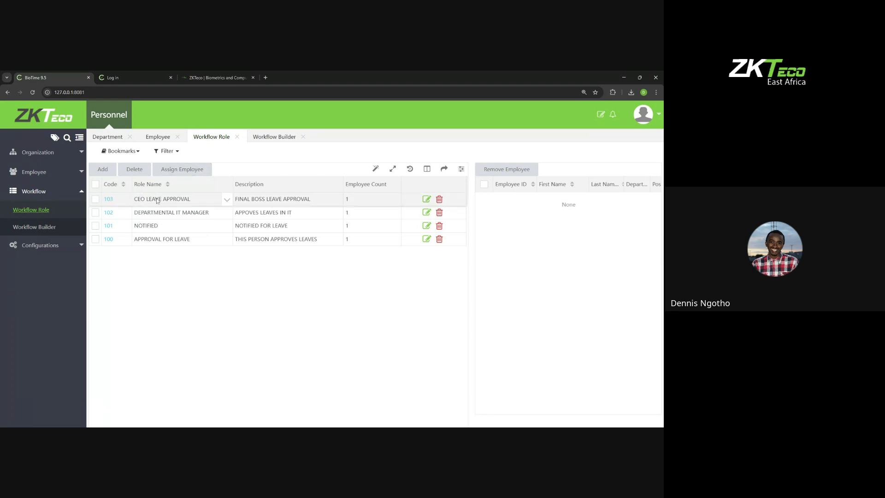
Step: Return to the Workflow Builder list, collapse the Workflow group, and expand Configurations
{"action": "left_click", "coordinate": [55, 226]}
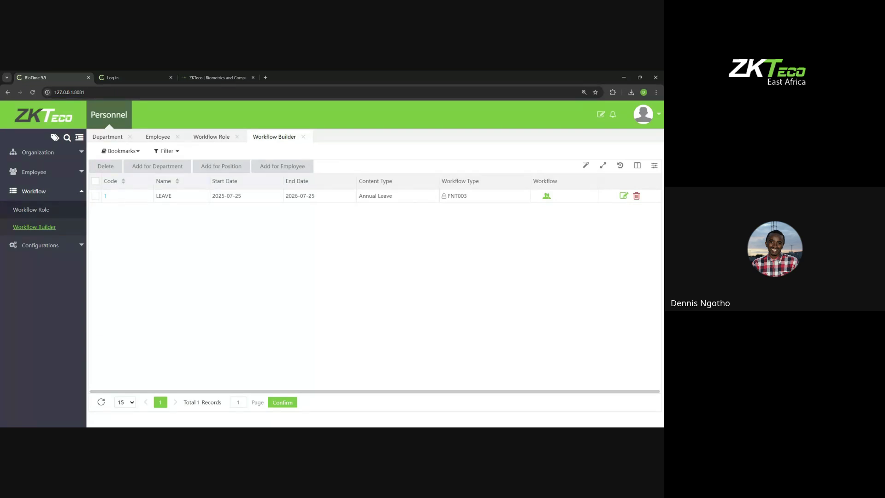
{"action": "left_click", "coordinate": [68, 198]}
{"action": "left_click", "coordinate": [68, 211]}
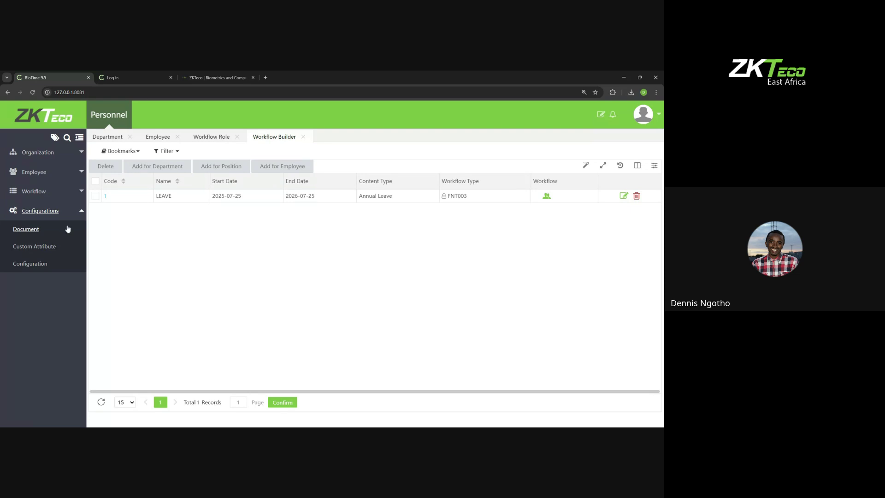
Step: Add document certification code 2, named ID
{"action": "left_click", "coordinate": [52, 229]}
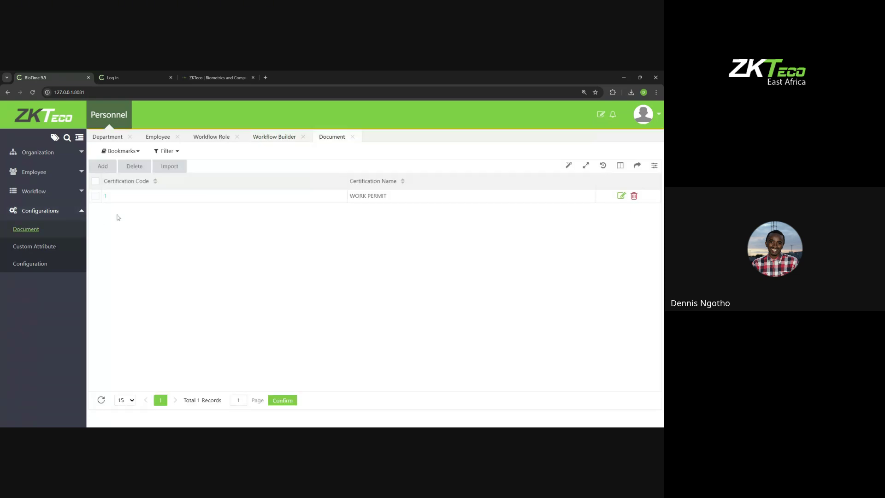
{"action": "left_click", "coordinate": [103, 165]}
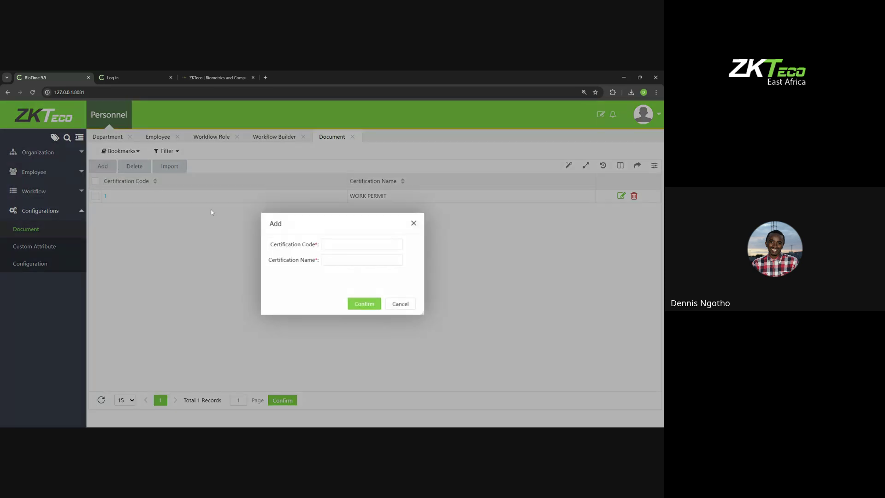
{"action": "type", "text": "2"}
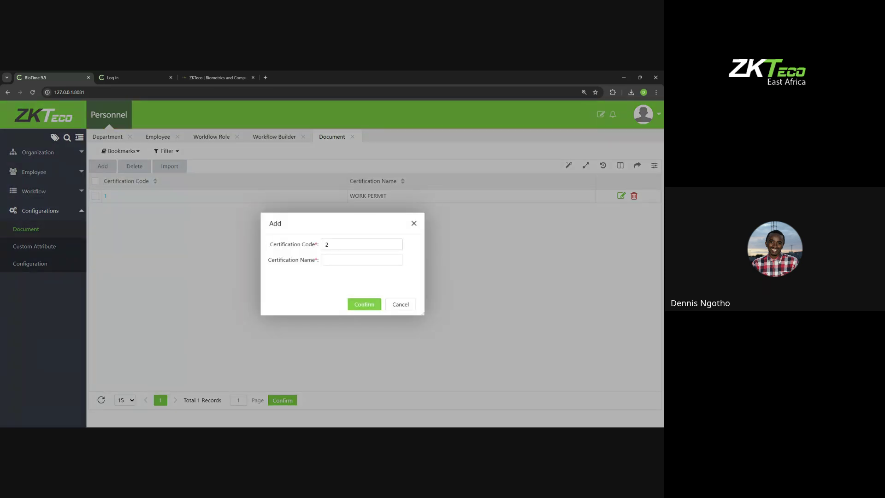
{"action": "left_click", "coordinate": [364, 305]}
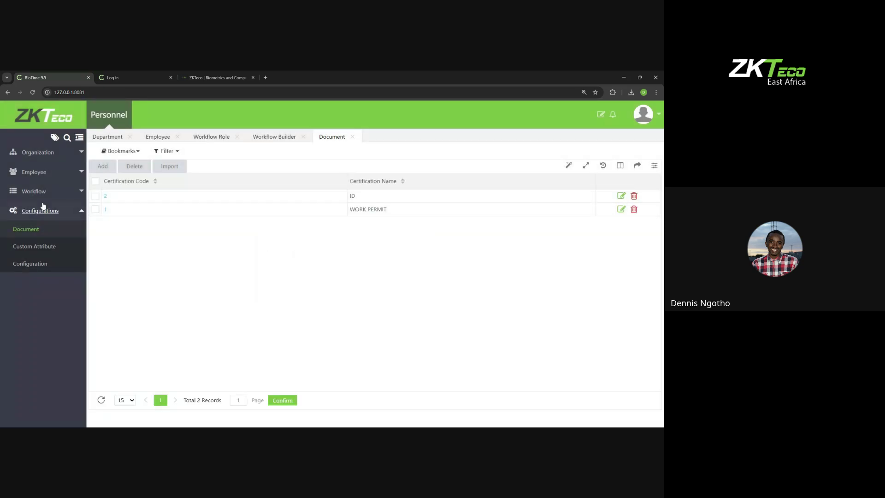
Step: Check the ID type is offered in an employee's Document tab, then discard the entry
{"action": "left_click", "coordinate": [35, 172]}
{"action": "left_click", "coordinate": [37, 195]}
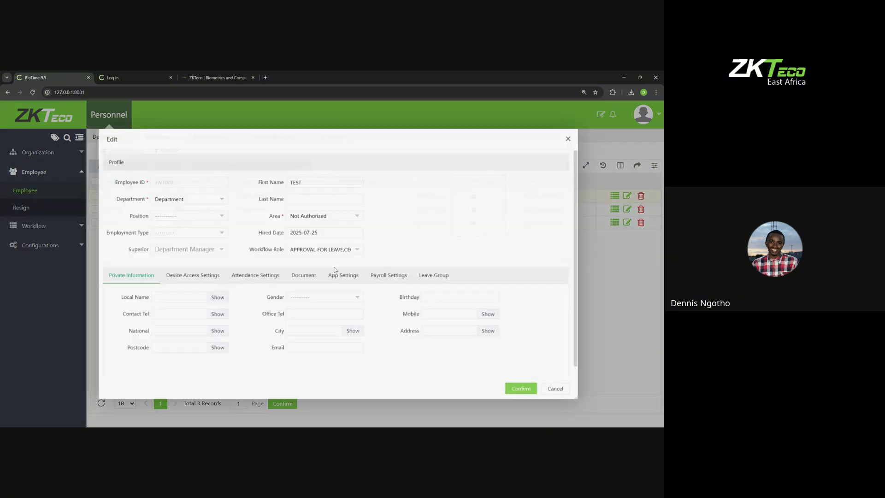
{"action": "left_click", "coordinate": [301, 275]}
{"action": "left_click", "coordinate": [100, 300]}
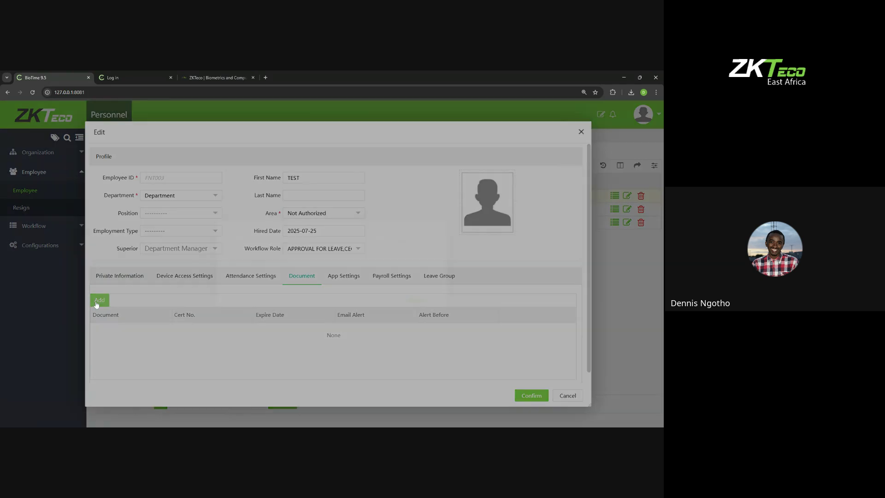
{"action": "left_click", "coordinate": [211, 221]}
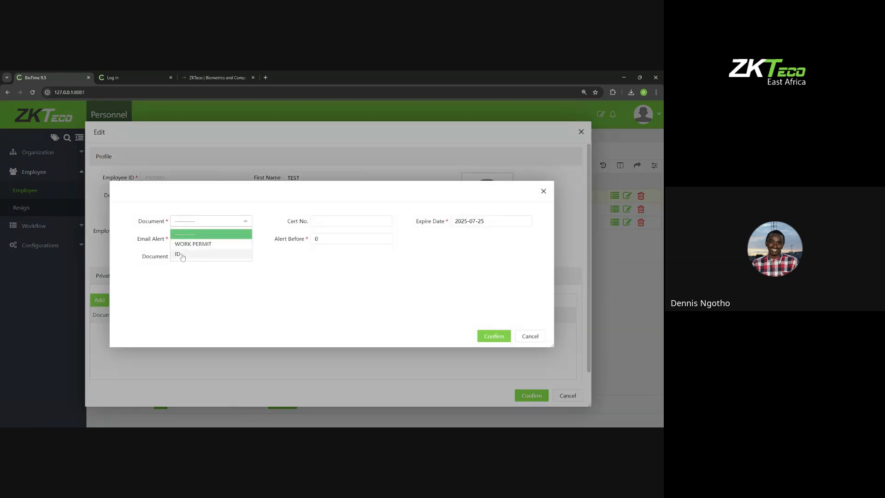
{"action": "left_click", "coordinate": [543, 191]}
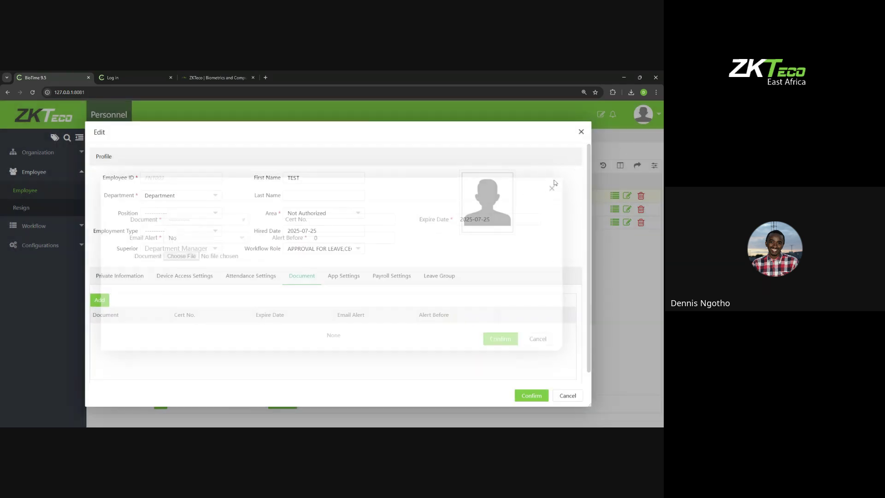
{"action": "left_click", "coordinate": [581, 132]}
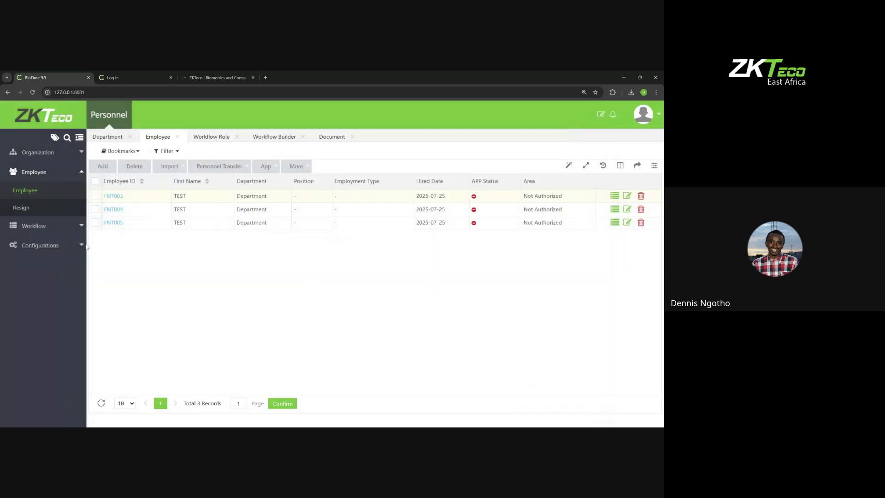
{"action": "left_click", "coordinate": [40, 245]}
{"action": "left_click", "coordinate": [54, 248]}
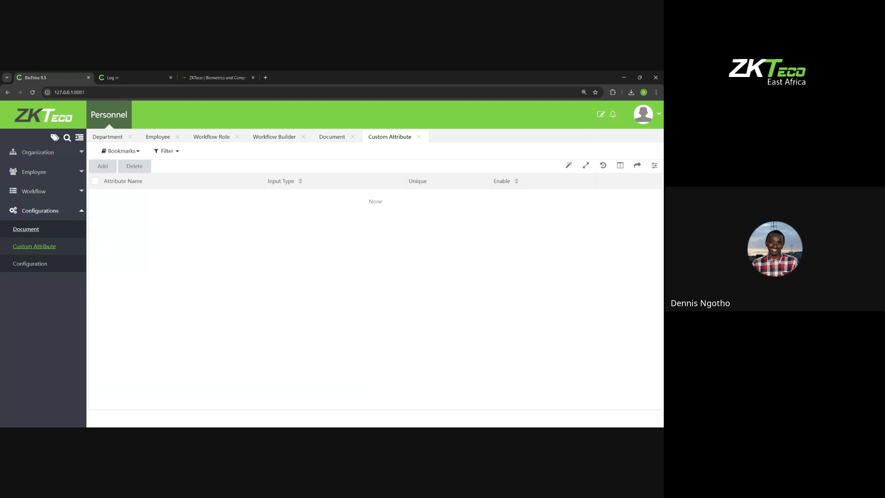
Step: Create a MARITAL STATUS custom attribute with Text input type
{"action": "left_click", "coordinate": [103, 166]}
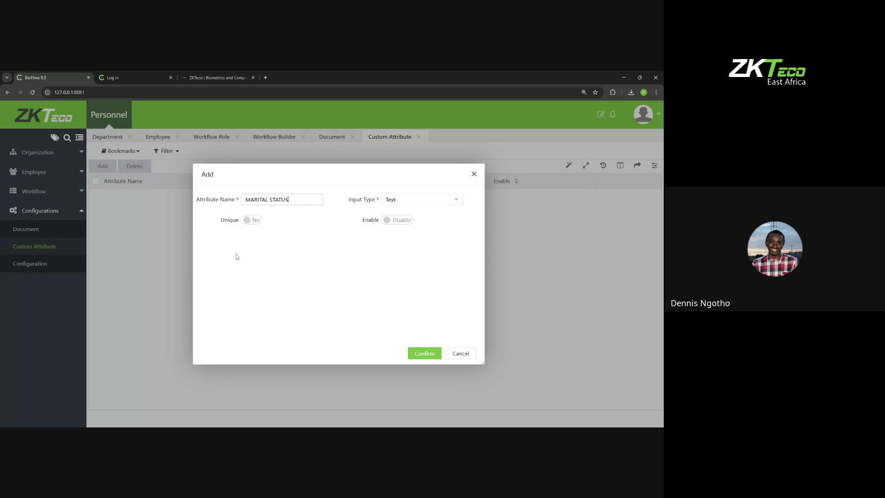
{"action": "left_click", "coordinate": [436, 357]}
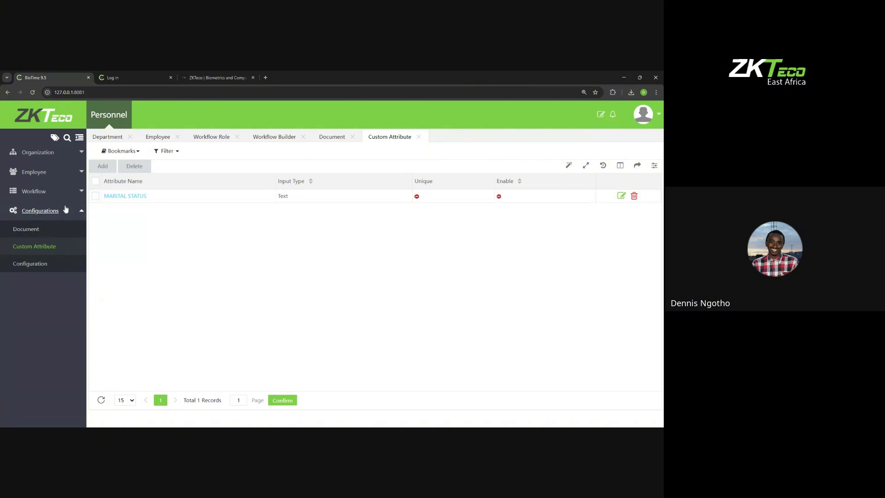
{"action": "left_click", "coordinate": [39, 173]}
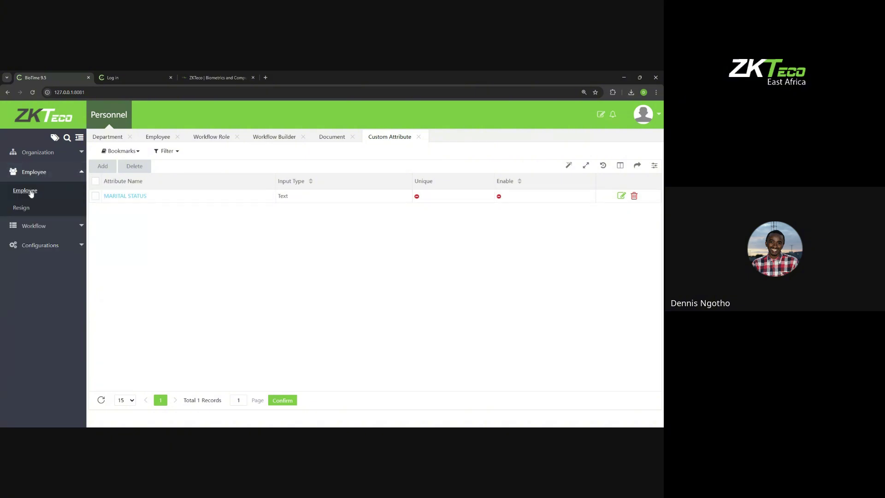
Step: Browse the new-employee form's attendance, payroll and leave group tabs, then discard it
{"action": "left_click", "coordinate": [25, 190]}
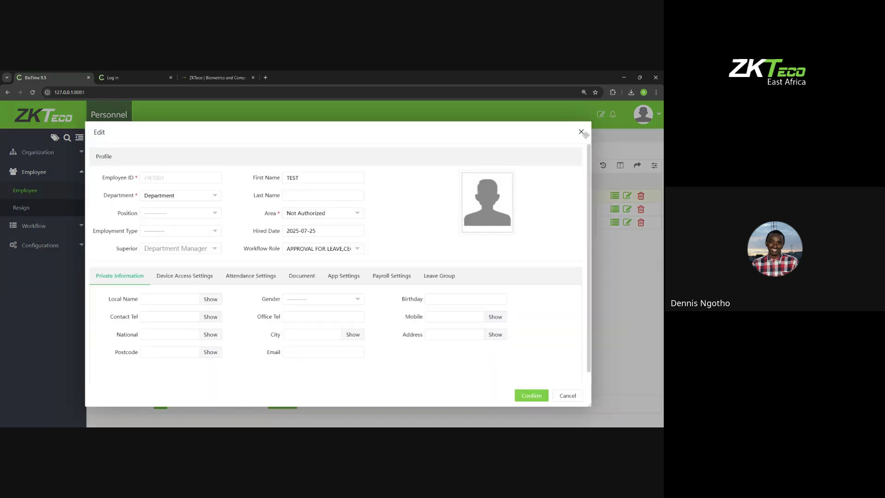
{"action": "left_click", "coordinate": [581, 133]}
{"action": "left_click", "coordinate": [102, 165]}
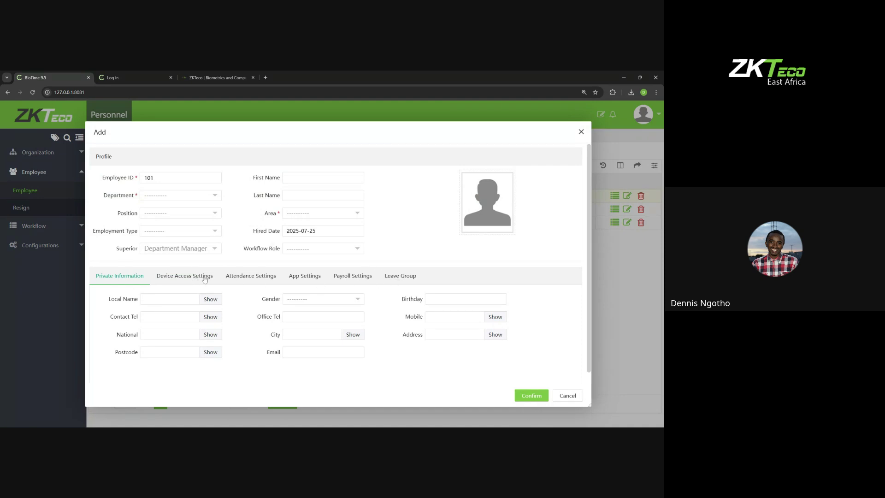
{"action": "scroll", "coordinate": [249, 276], "scroll_direction": "down", "scroll_amount": 1}
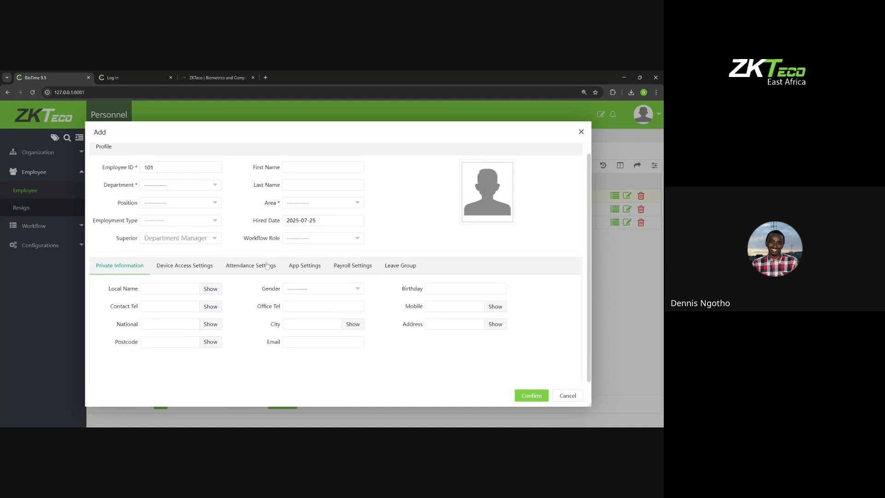
{"action": "left_click", "coordinate": [266, 265]}
{"action": "left_click", "coordinate": [351, 266]}
{"action": "left_click", "coordinate": [400, 266]}
{"action": "left_click", "coordinate": [128, 267]}
{"action": "scroll", "coordinate": [402, 344], "scroll_direction": "up", "scroll_amount": 1}
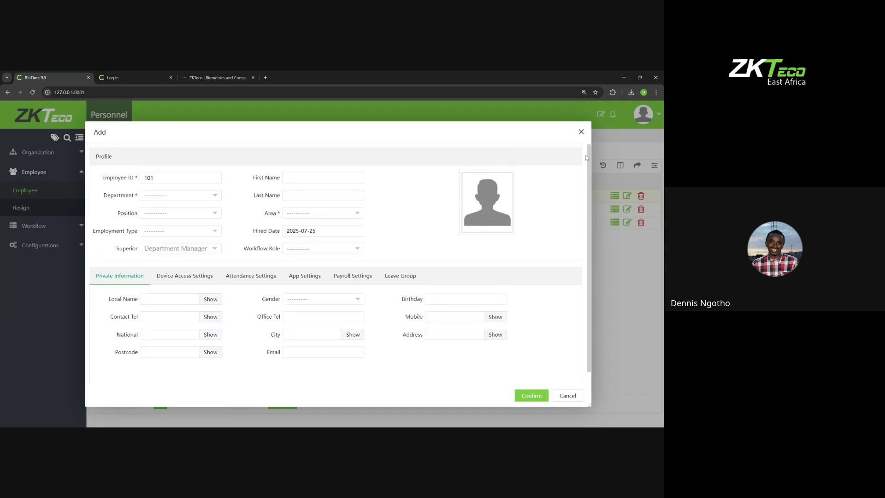
{"action": "left_click", "coordinate": [581, 131]}
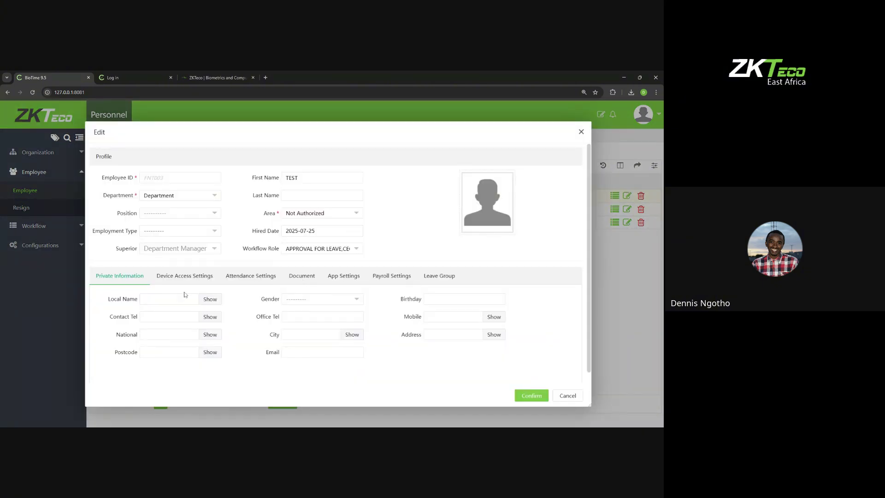
Step: Inspect an existing employee's device, attendance, document, app, payroll and leave group tabs
{"action": "scroll", "coordinate": [198, 292], "scroll_direction": "down", "scroll_amount": 1}
{"action": "scroll", "coordinate": [198, 293], "scroll_direction": "up", "scroll_amount": 1}
{"action": "left_click", "coordinate": [189, 275]}
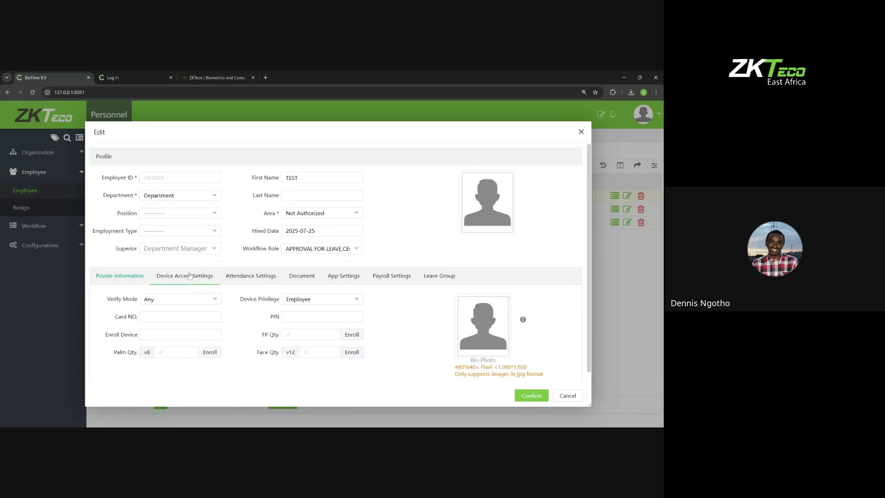
{"action": "left_click", "coordinate": [251, 275]}
{"action": "left_click", "coordinate": [301, 276]}
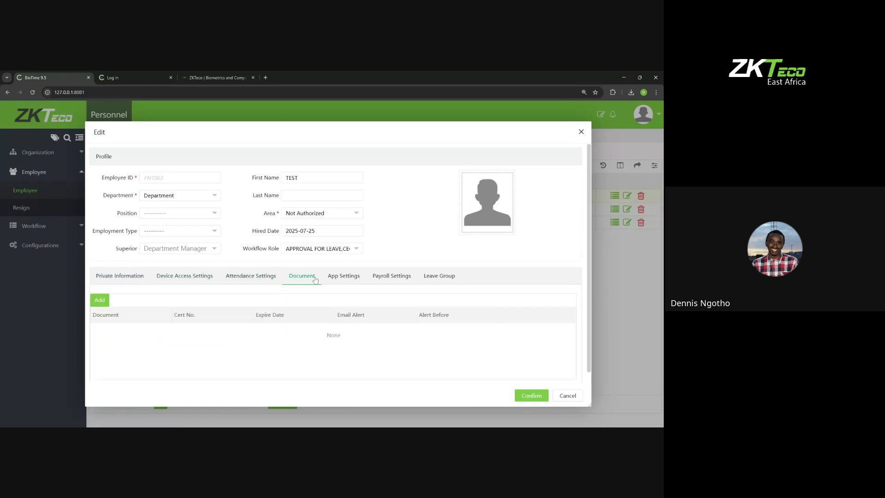
{"action": "left_click", "coordinate": [251, 275]}
{"action": "left_click", "coordinate": [301, 281]}
{"action": "left_click", "coordinate": [343, 279]}
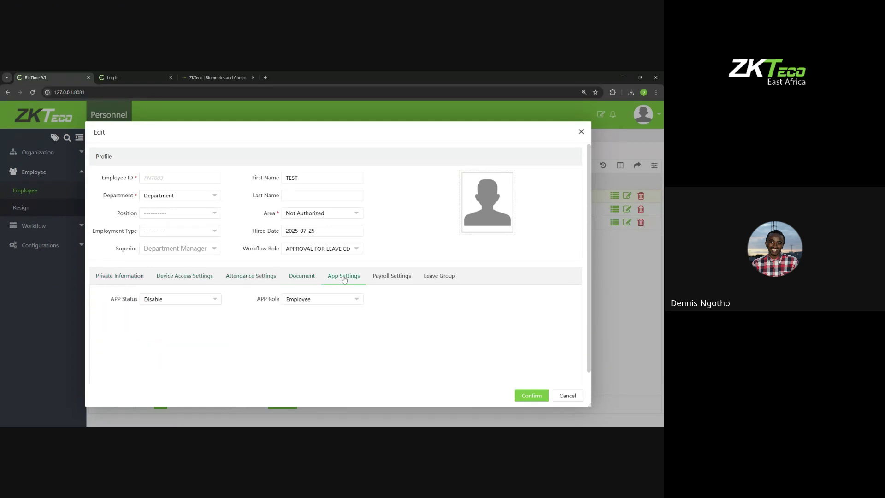
{"action": "left_click", "coordinate": [400, 277]}
{"action": "left_click", "coordinate": [440, 277]}
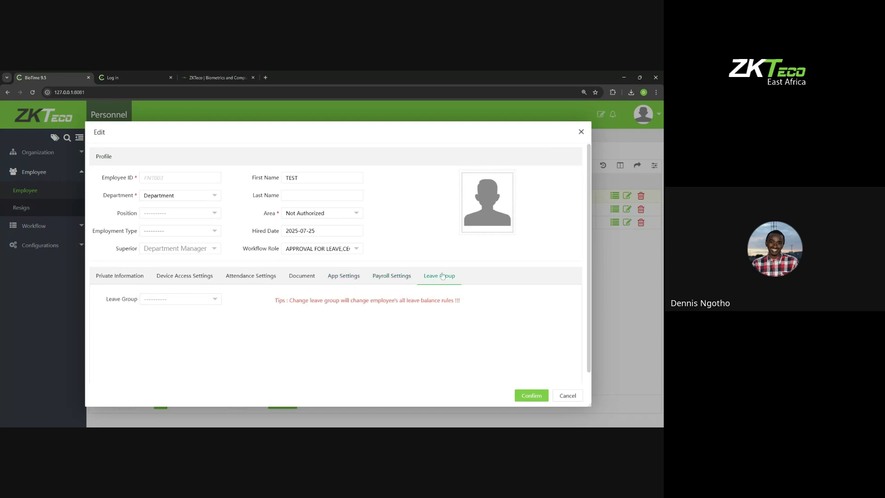
{"action": "left_click", "coordinate": [581, 132]}
Step: Turn on Enable for the MARITAL STATUS custom attribute and save it
{"action": "left_click", "coordinate": [42, 244]}
{"action": "left_click", "coordinate": [36, 247]}
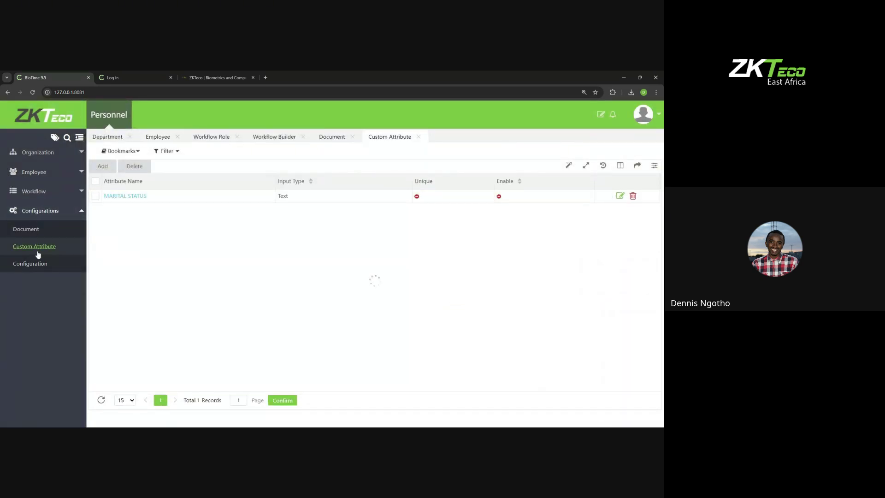
{"action": "left_click", "coordinate": [95, 181]}
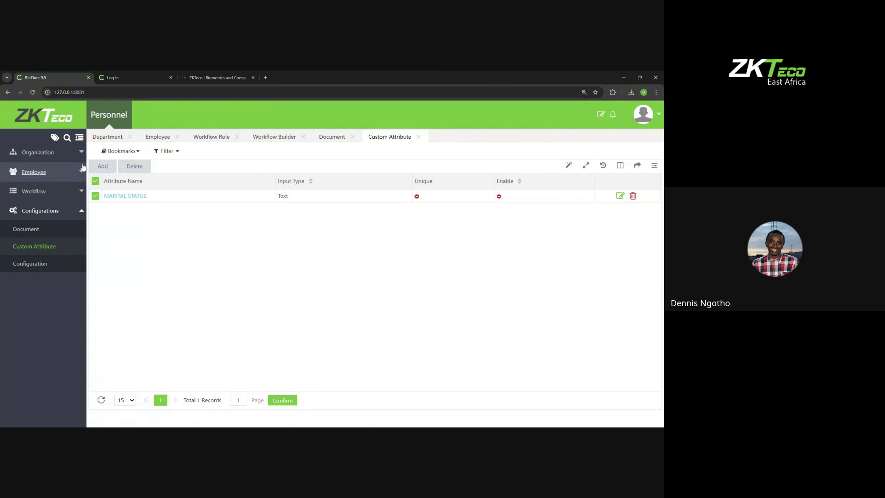
{"action": "left_click", "coordinate": [122, 197]}
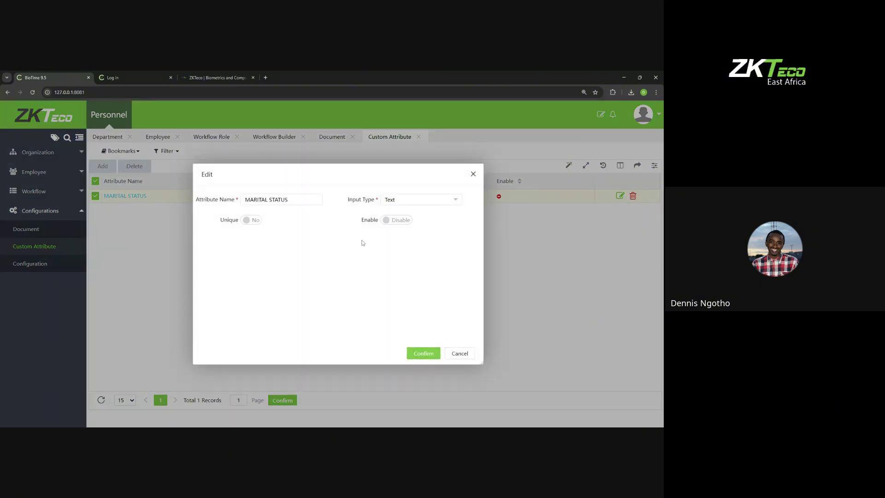
{"action": "left_click", "coordinate": [396, 220]}
{"action": "left_click", "coordinate": [423, 353]}
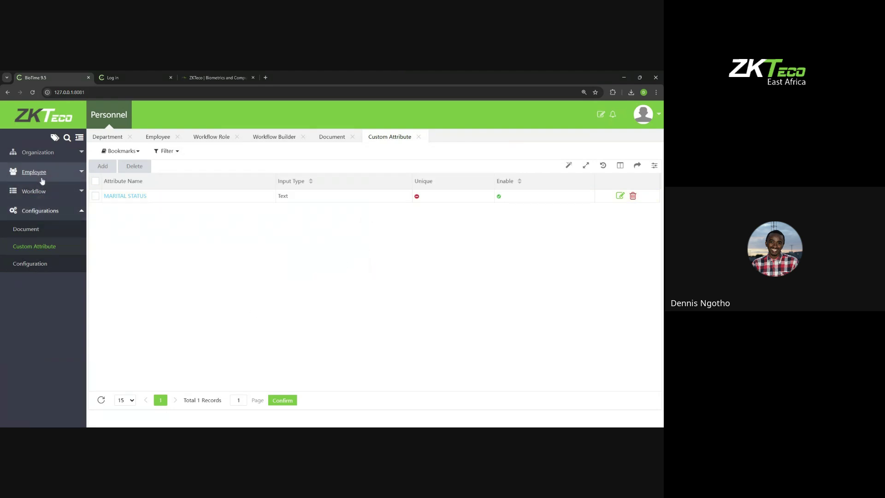
Step: Check the MARITAL STATUS field on the new-employee Custom Attribute tab, then discard the form
{"action": "left_click", "coordinate": [42, 179]}
{"action": "left_click", "coordinate": [26, 190]}
{"action": "left_click", "coordinate": [99, 167]}
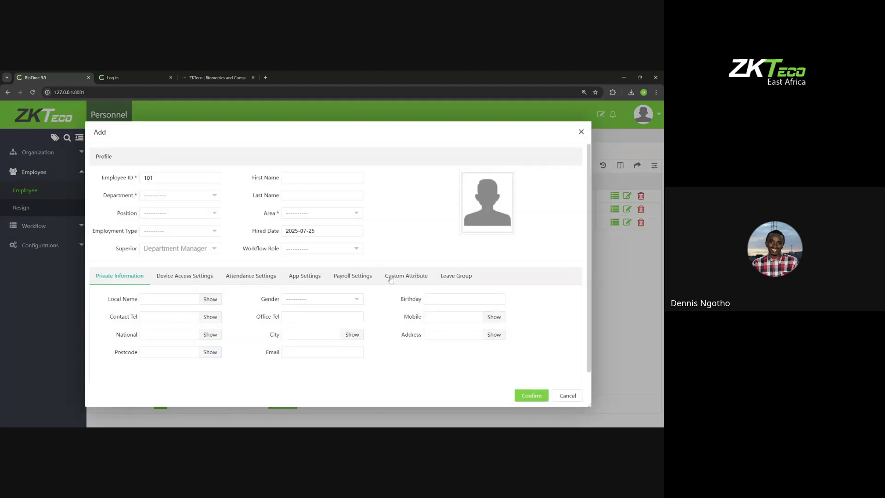
{"action": "left_click", "coordinate": [397, 277]}
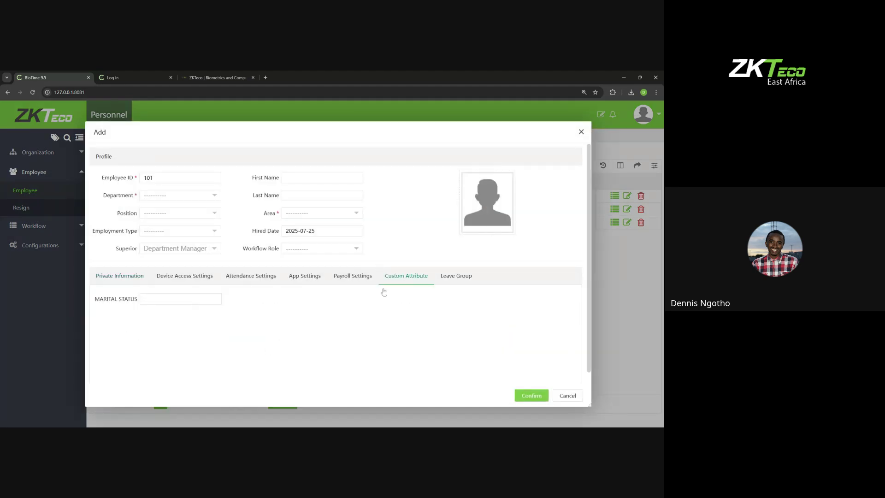
{"action": "left_click", "coordinate": [144, 299]}
{"action": "left_click", "coordinate": [581, 131]}
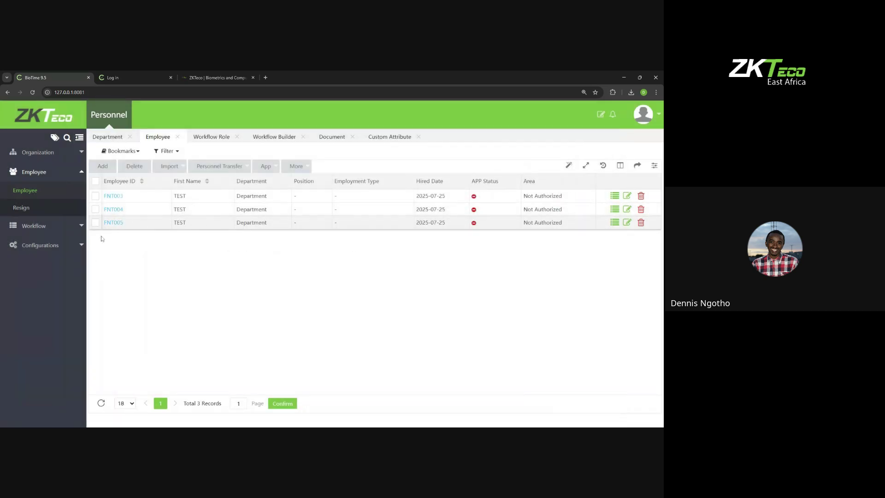
{"action": "left_click", "coordinate": [53, 245]}
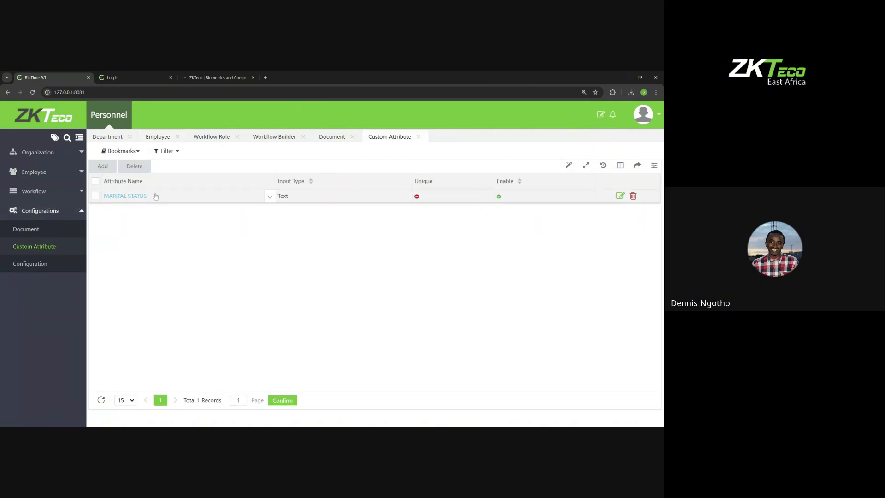
Step: Change the MARITAL STATUS attribute's input type to ComboBox
{"action": "left_click", "coordinate": [129, 197]}
{"action": "left_click", "coordinate": [399, 204]}
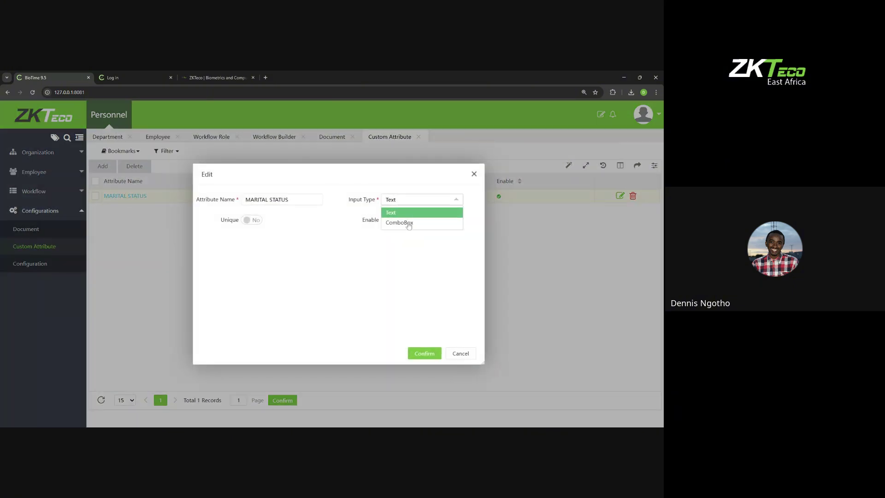
{"action": "left_click", "coordinate": [403, 227]}
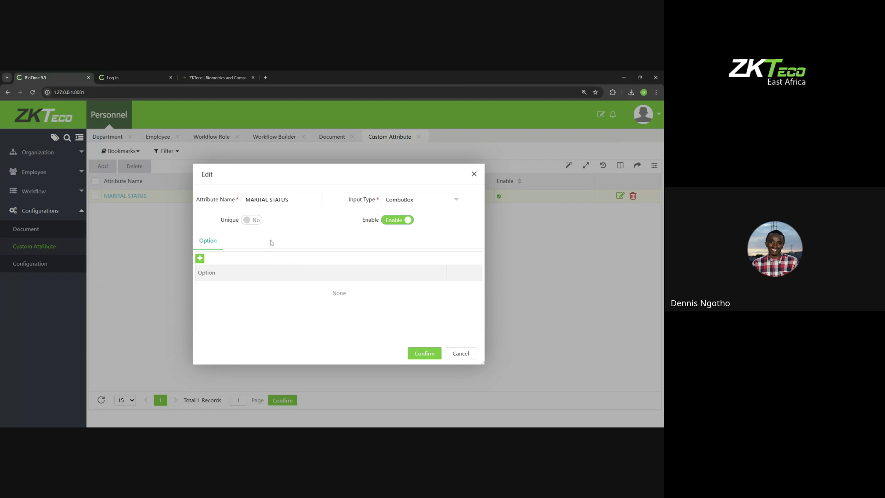
Step: Add the options SINGLE and MARRIED and confirm the attribute
{"action": "left_click", "coordinate": [200, 258]}
{"action": "left_click", "coordinate": [238, 287]}
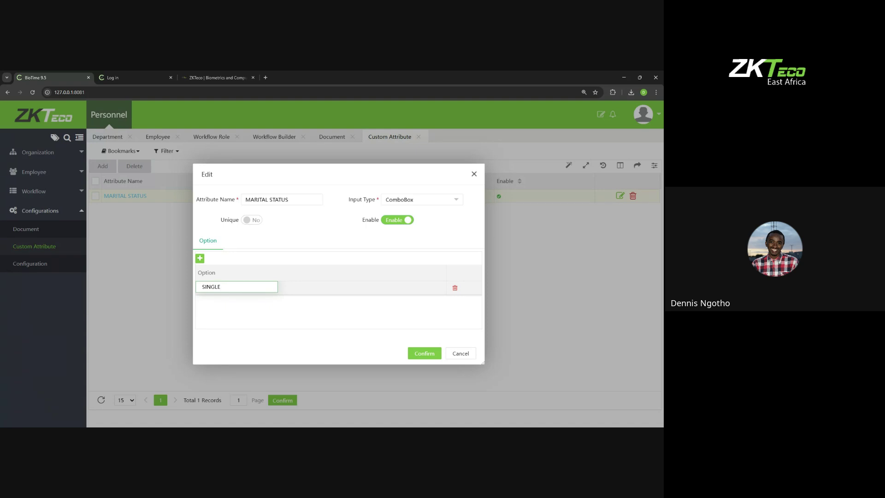
{"action": "left_click", "coordinate": [231, 305]}
{"action": "left_click", "coordinate": [200, 258]}
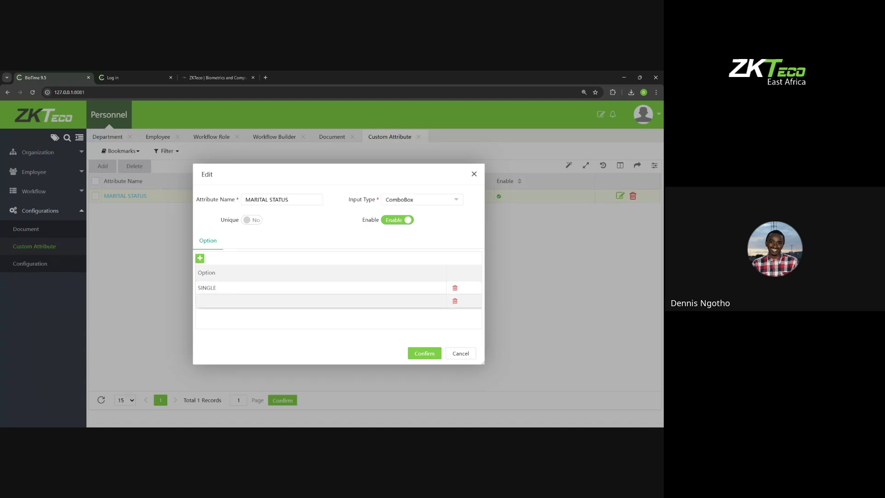
{"action": "left_click", "coordinate": [236, 301]}
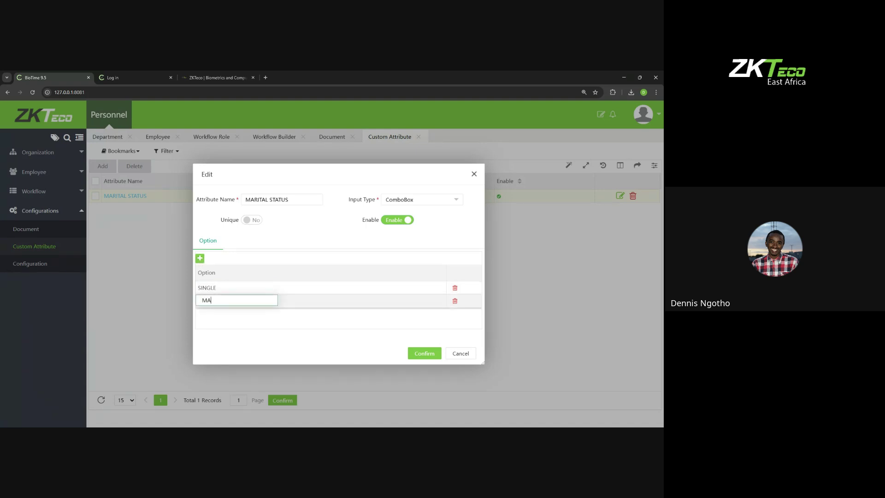
{"action": "left_click", "coordinate": [215, 315]}
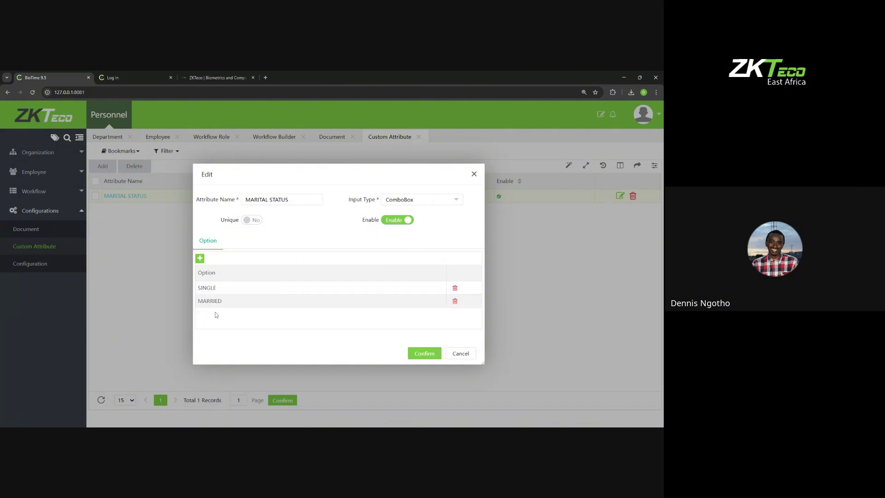
{"action": "left_click", "coordinate": [430, 355]}
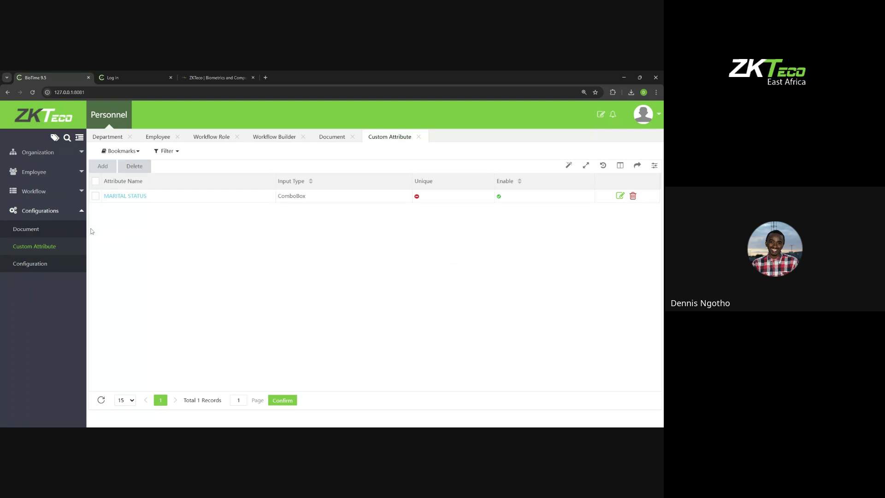
Step: In a new employee form, check that MARITAL STATUS offers SINGLE and MARRIED
{"action": "left_click", "coordinate": [43, 189]}
{"action": "left_click", "coordinate": [31, 210]}
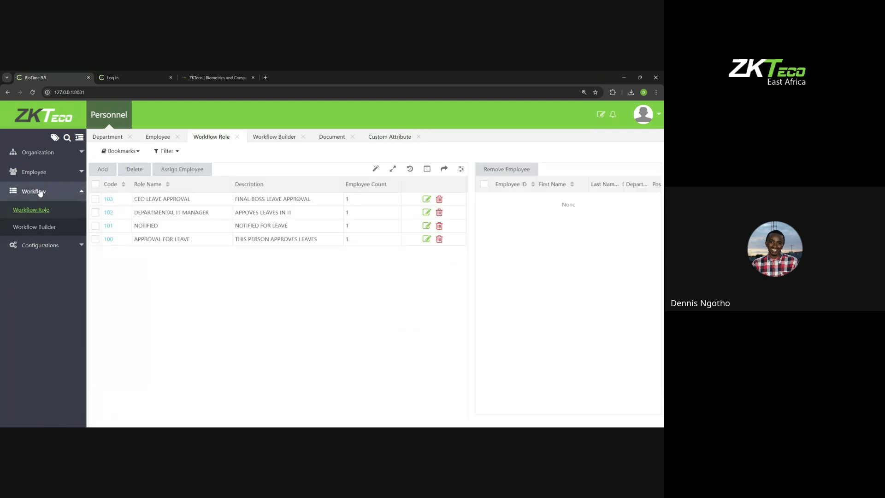
{"action": "left_click", "coordinate": [34, 172]}
{"action": "left_click", "coordinate": [26, 190]}
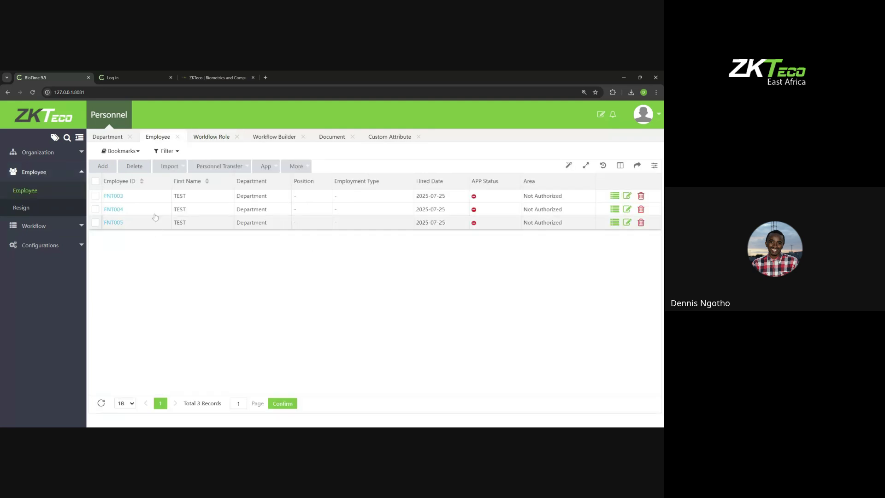
{"action": "left_click", "coordinate": [103, 165]}
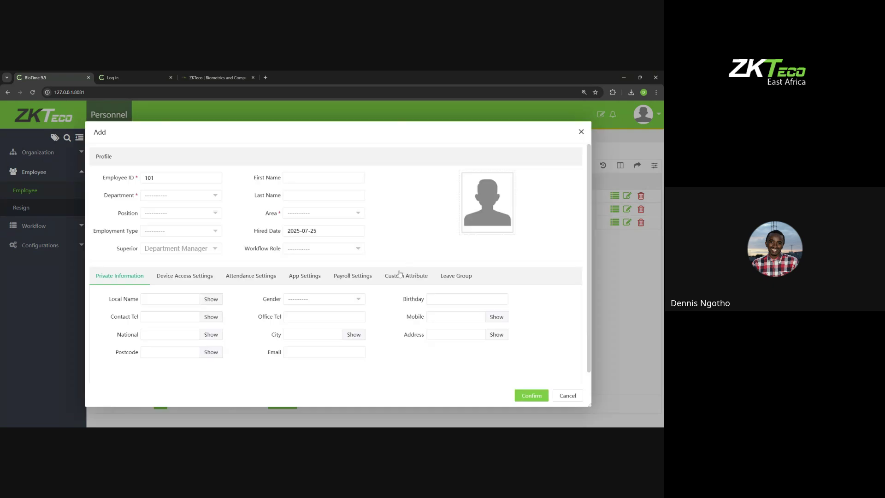
{"action": "left_click", "coordinate": [399, 276]}
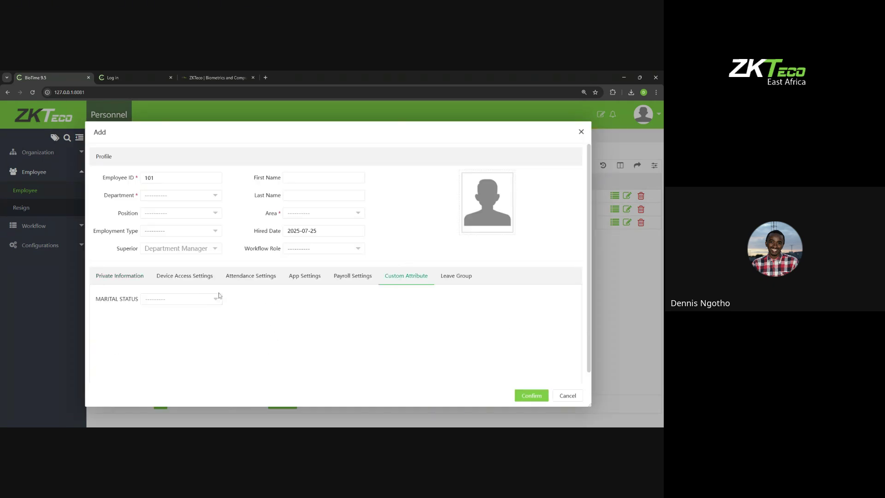
{"action": "left_click", "coordinate": [196, 302]}
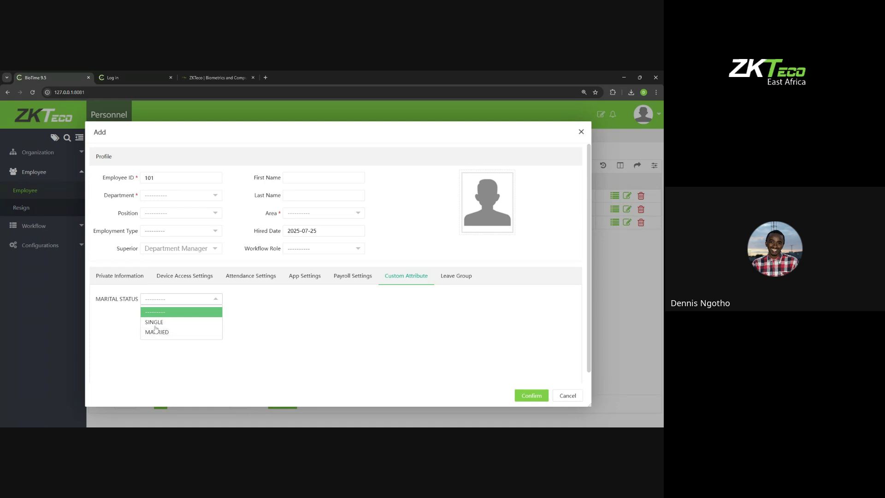
Step: Discard the new employee form and go to the Employee ID settings under Configuration
{"action": "left_click", "coordinate": [580, 133]}
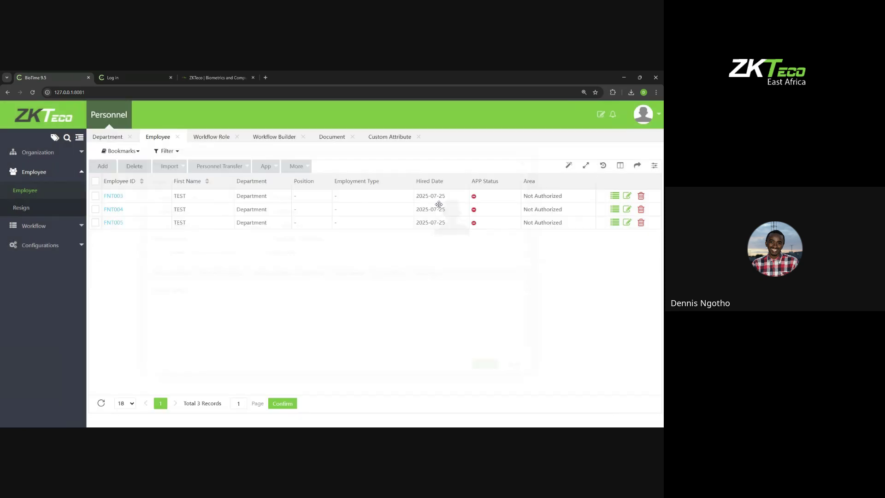
{"action": "left_click", "coordinate": [40, 245]}
{"action": "left_click", "coordinate": [30, 263]}
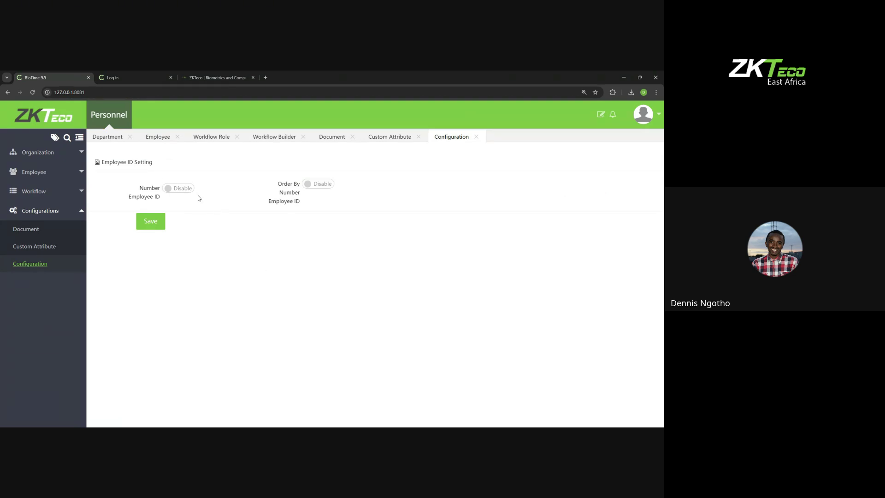
Step: Enable Number Employee ID and save the setting
{"action": "left_click", "coordinate": [176, 189]}
{"action": "left_click", "coordinate": [175, 190]}
{"action": "left_click", "coordinate": [176, 190]}
{"action": "left_click", "coordinate": [152, 224]}
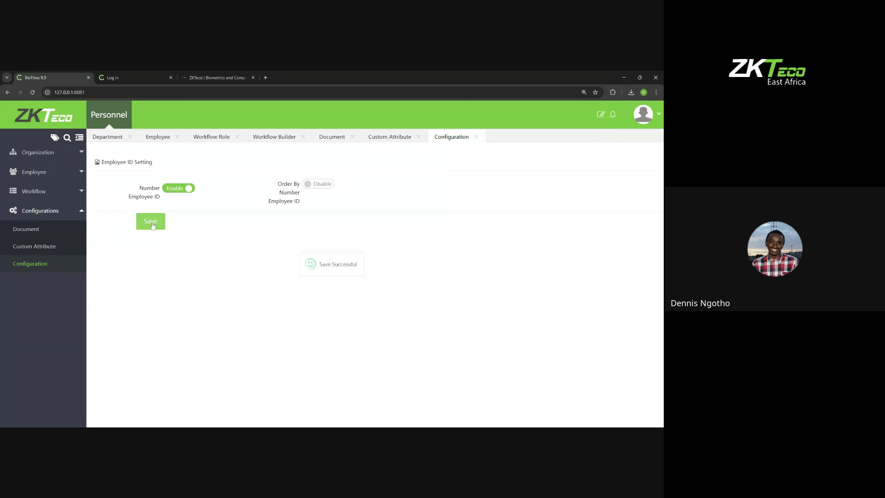
Step: Add employee 101 in Department with areas Not Authorized and KENYA
{"action": "left_click", "coordinate": [34, 173]}
{"action": "left_click", "coordinate": [25, 191]}
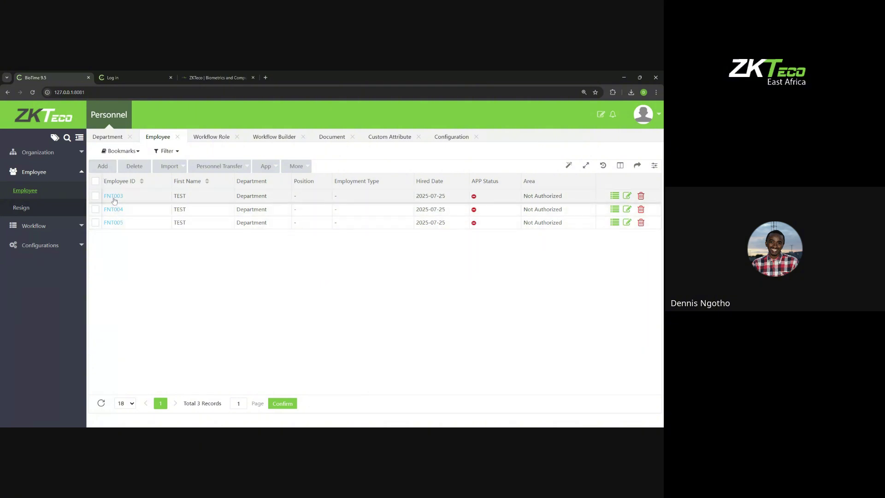
{"action": "left_click", "coordinate": [104, 169]}
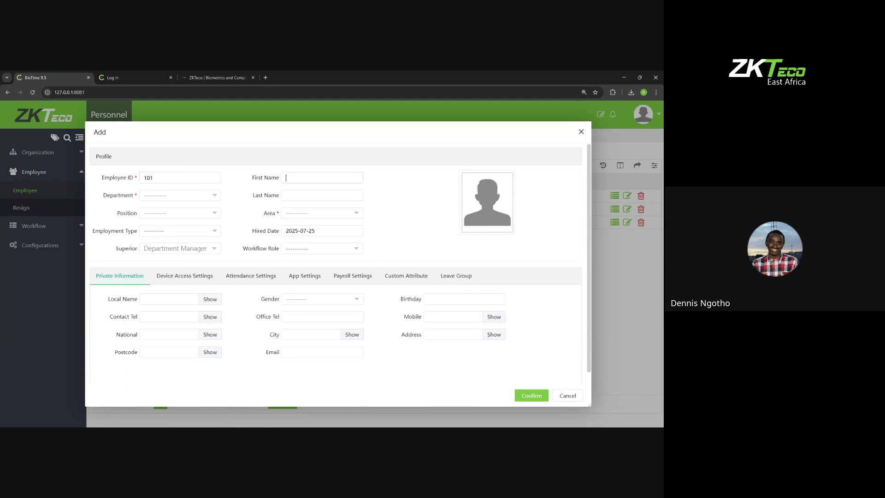
{"action": "left_click", "coordinate": [210, 203]}
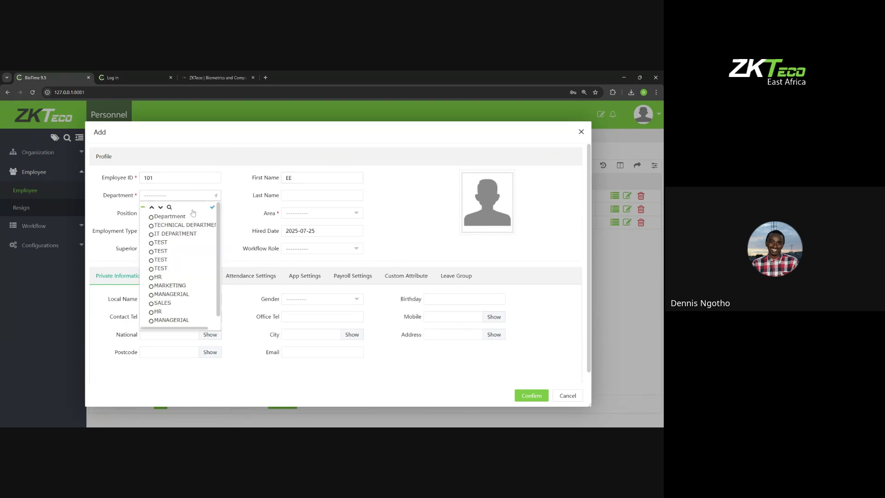
{"action": "left_click", "coordinate": [183, 219]}
{"action": "left_click", "coordinate": [301, 217]}
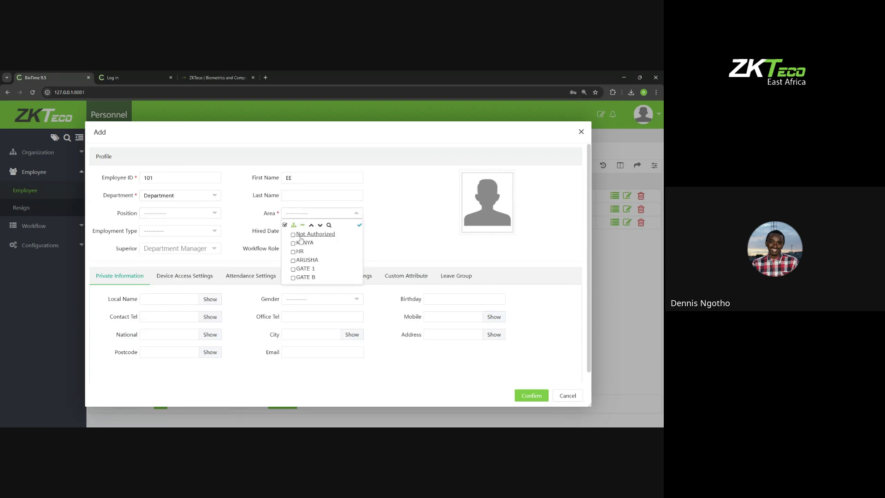
{"action": "left_click", "coordinate": [300, 236]}
{"action": "left_click", "coordinate": [310, 218]}
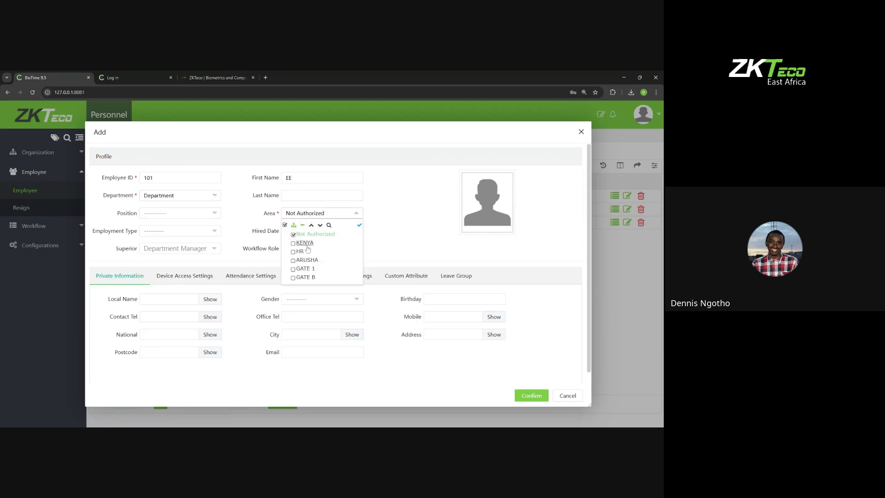
{"action": "left_click", "coordinate": [305, 243]}
{"action": "left_click", "coordinate": [539, 403]}
{"action": "left_click", "coordinate": [534, 397]}
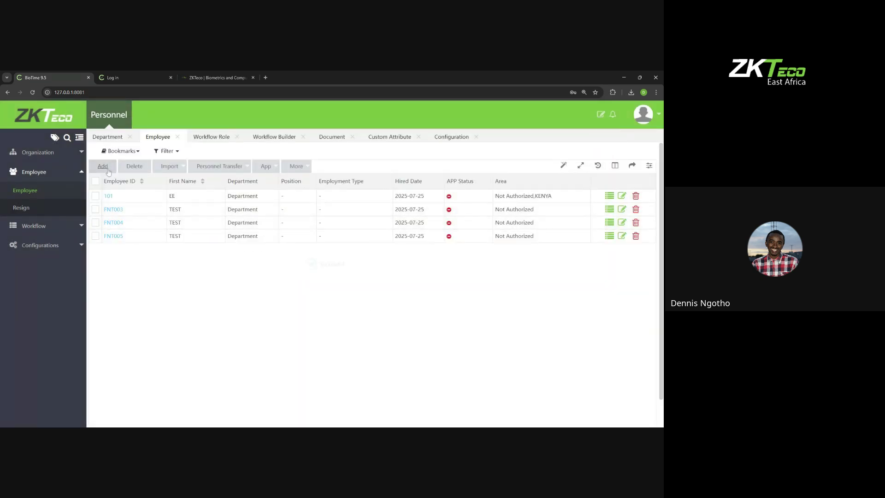
Step: Open another new employee form, discard it, and expand the Configuration pages
{"action": "left_click", "coordinate": [106, 168]}
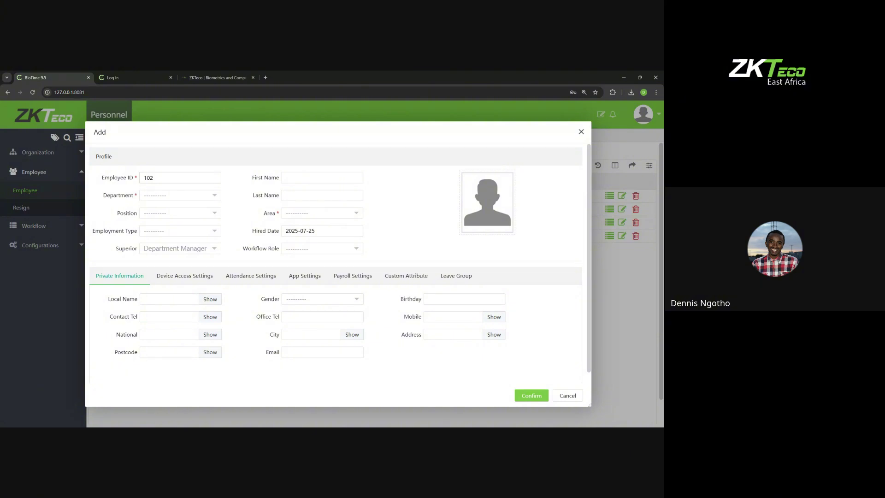
{"action": "left_click", "coordinate": [581, 132]}
{"action": "left_click", "coordinate": [40, 245]}
Step: Enable Order By Number Employee ID, save it, and return to the employee pages
{"action": "left_click", "coordinate": [30, 263]}
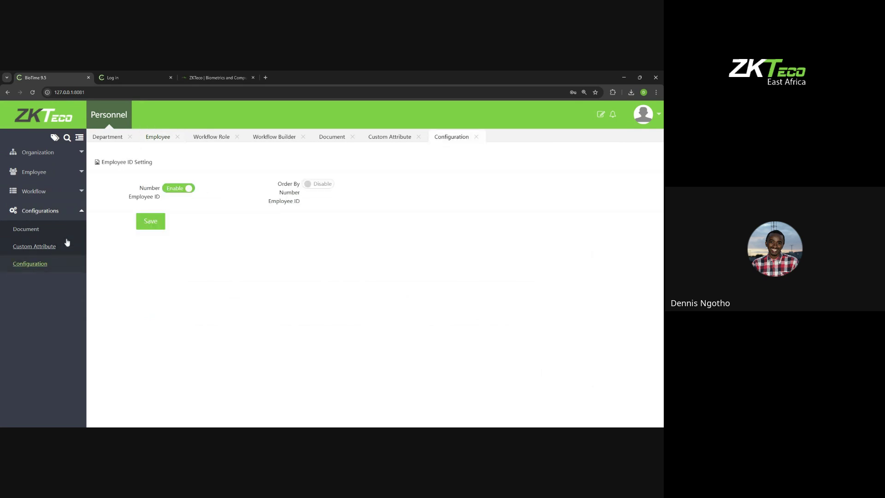
{"action": "left_click", "coordinate": [307, 185]}
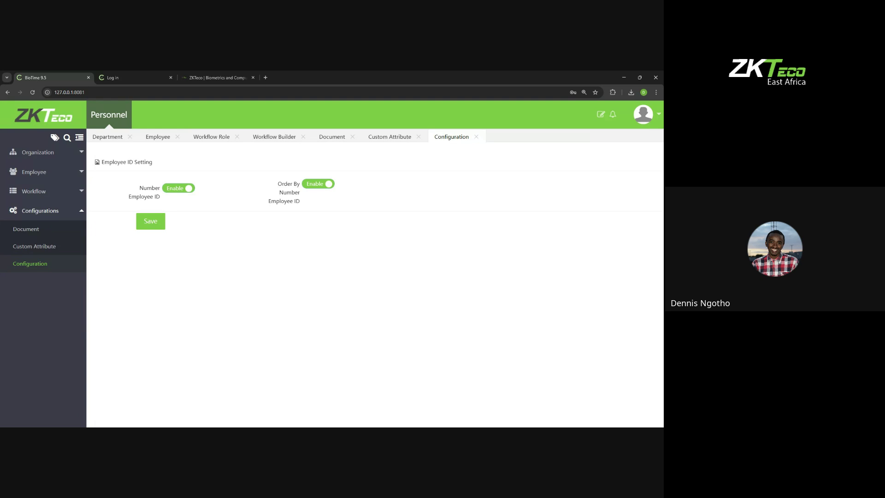
{"action": "left_click", "coordinate": [152, 220]}
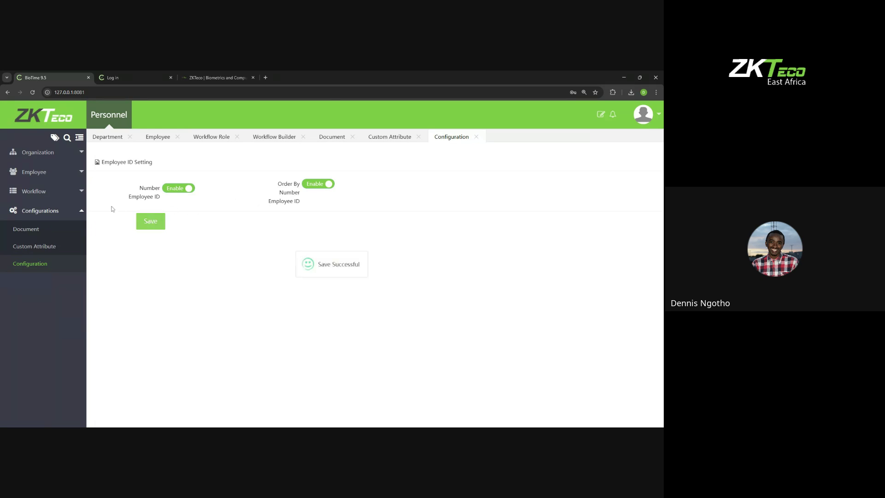
{"action": "left_click", "coordinate": [46, 171]}
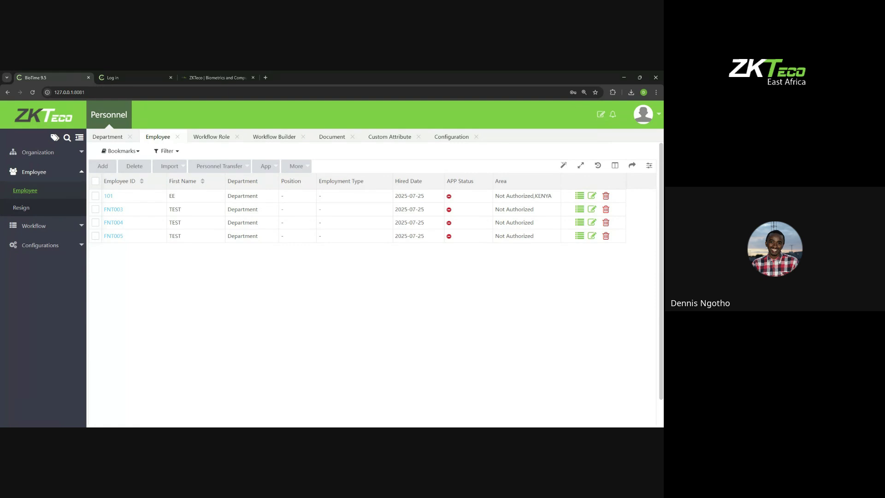
{"action": "left_click", "coordinate": [64, 226]}
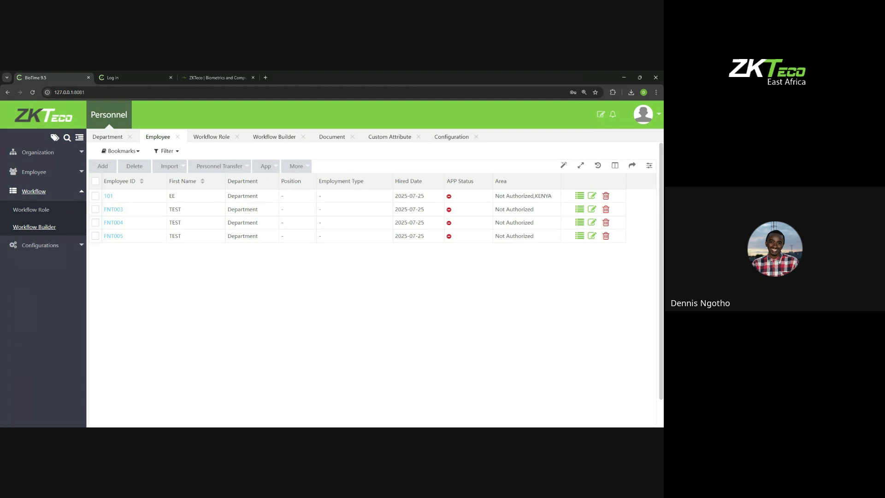
Step: Open the Personnel employee list
{"action": "left_click", "coordinate": [66, 156]}
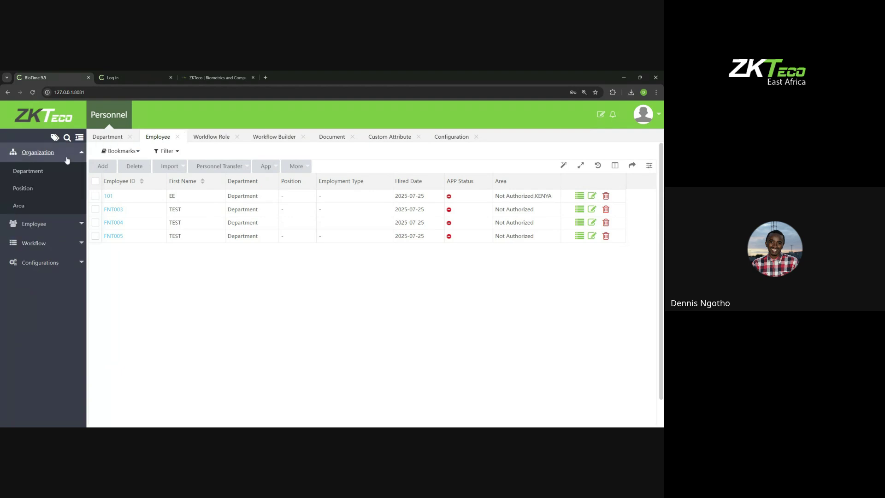
{"action": "left_click", "coordinate": [67, 160]}
{"action": "left_click", "coordinate": [72, 156]}
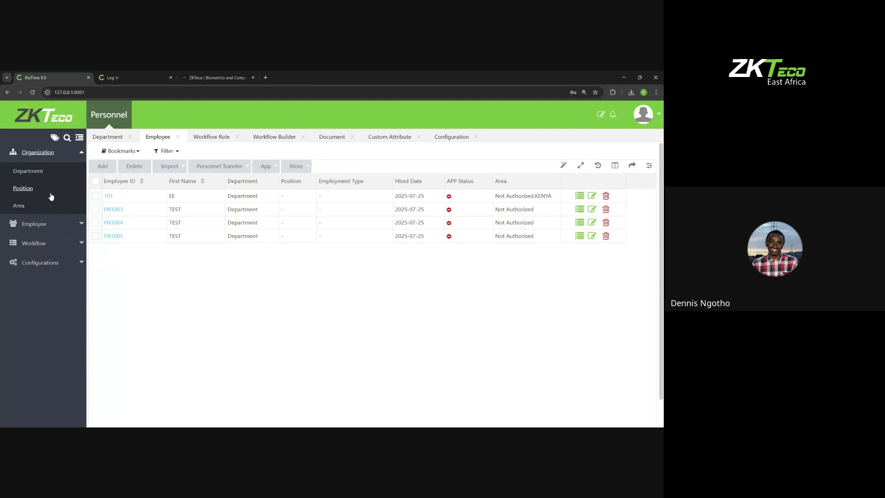
{"action": "left_click", "coordinate": [35, 223]}
{"action": "left_click", "coordinate": [32, 193]}
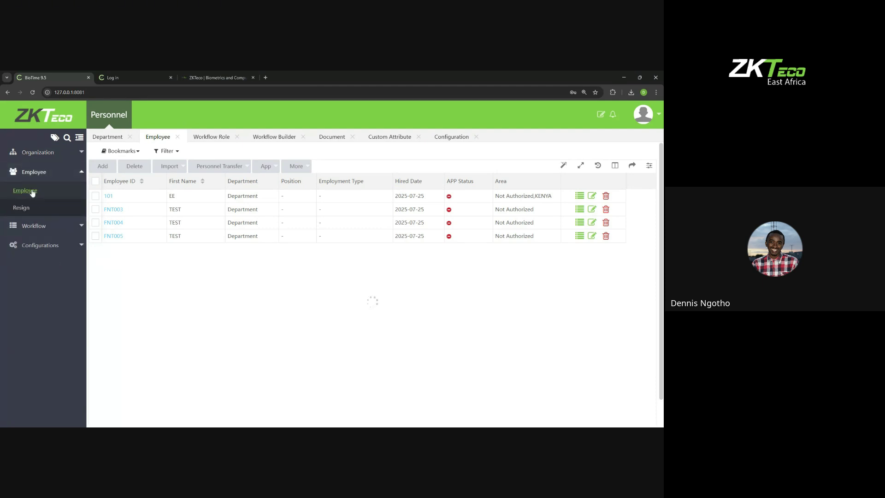
{"action": "left_click", "coordinate": [113, 198]}
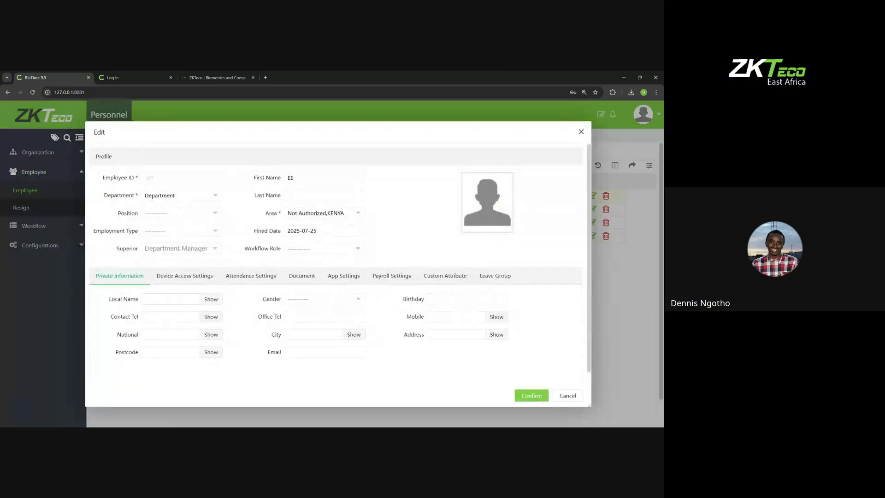
{"action": "left_click", "coordinate": [227, 280]}
{"action": "double_click", "coordinate": [191, 299]}
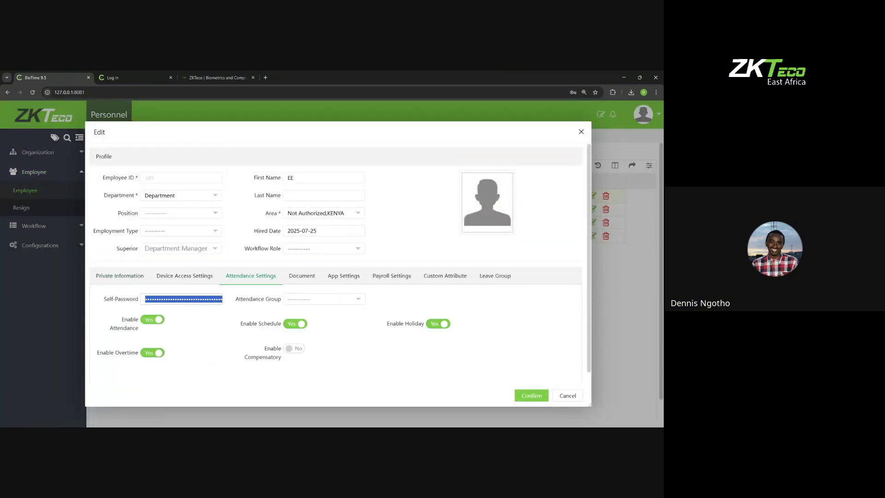
{"action": "key", "text": "BackSpace"}
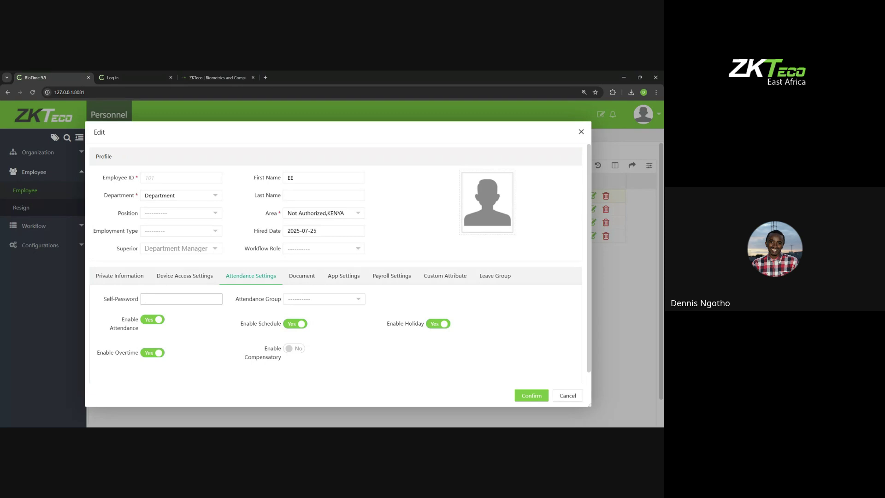
{"action": "type", "text": "12345"}
{"action": "left_click", "coordinate": [525, 395]}
Step: Log out of the admin account
{"action": "left_click", "coordinate": [642, 114]}
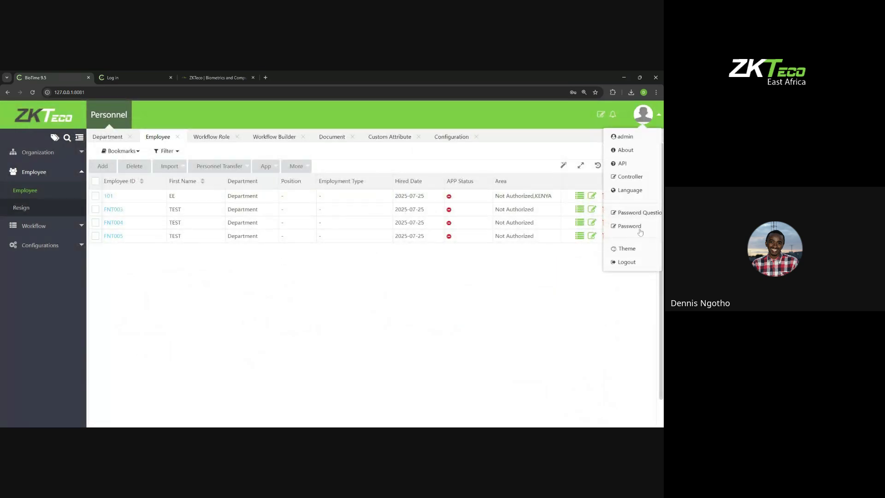
{"action": "left_click", "coordinate": [627, 262]}
{"action": "left_click", "coordinate": [335, 286]}
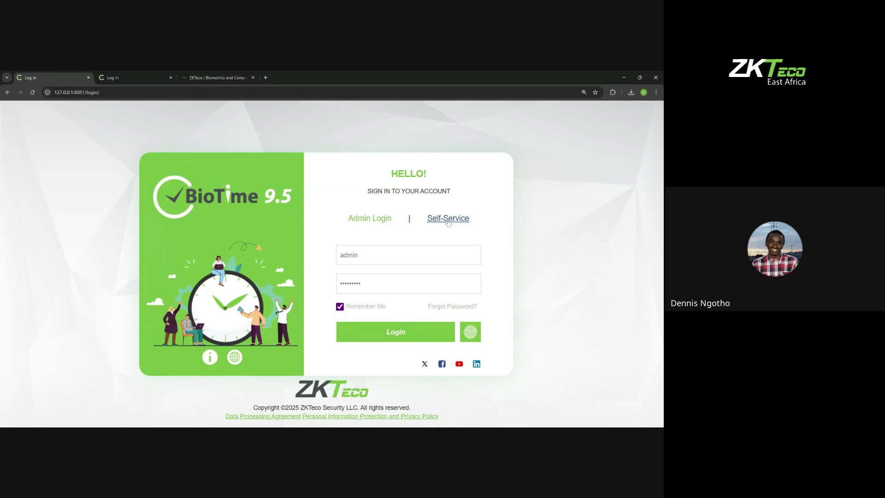
Step: Sign in to Self-Service as employee 101 with the employee's password
{"action": "left_click", "coordinate": [447, 220]}
{"action": "left_click", "coordinate": [433, 254]}
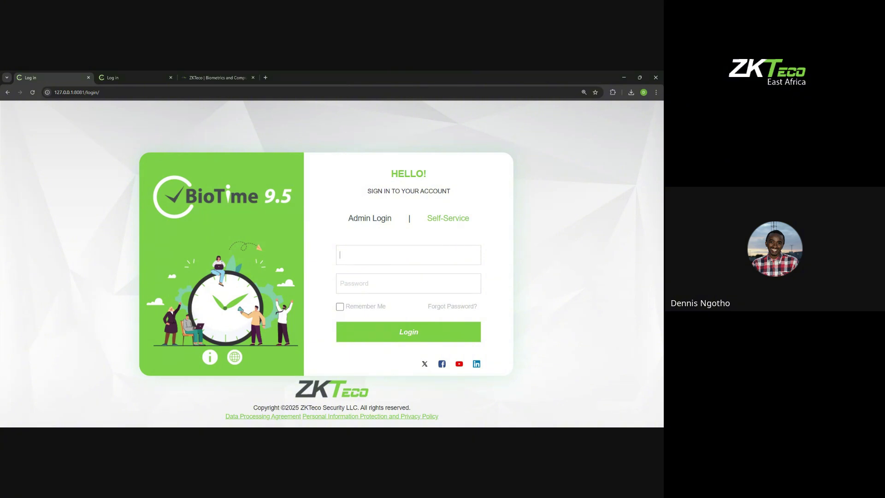
{"action": "type", "text": "101"}
{"action": "key", "text": "Tab"}
{"action": "type", "text": "**"}
{"action": "left_click", "coordinate": [383, 339]}
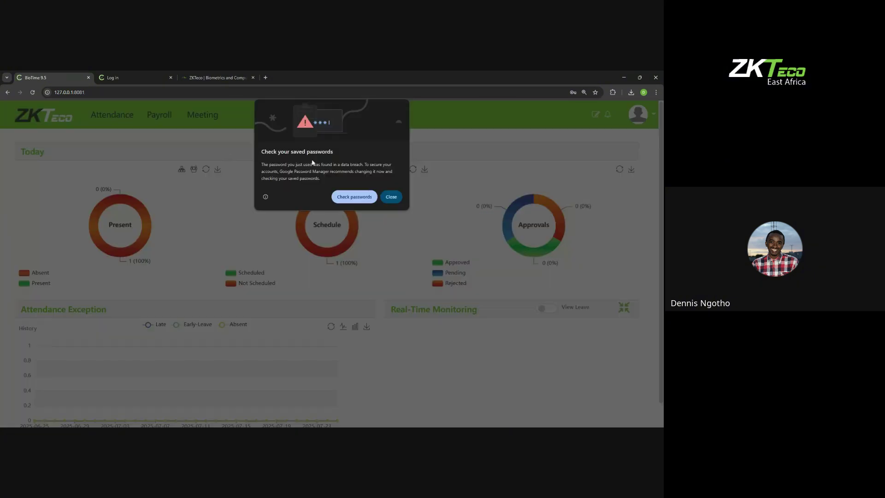
Step: Dismiss the browser password warning and open the employee's Leave request list
{"action": "left_click", "coordinate": [391, 197]}
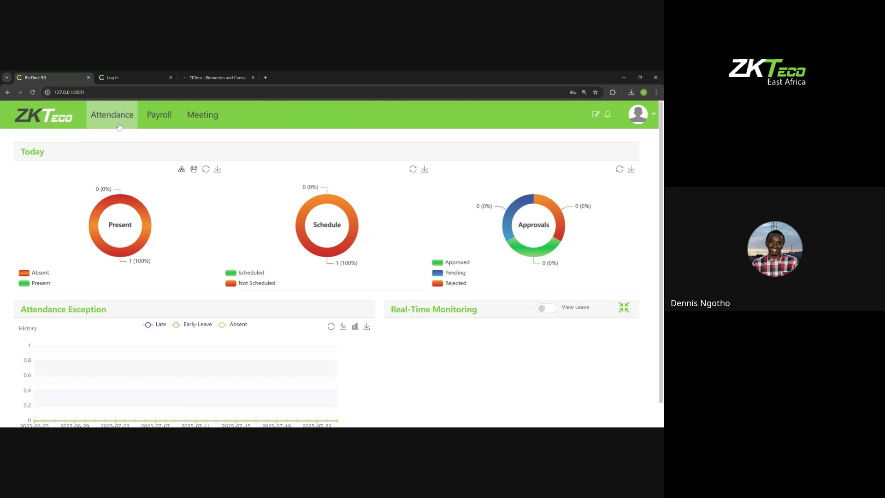
{"action": "left_click", "coordinate": [126, 111]}
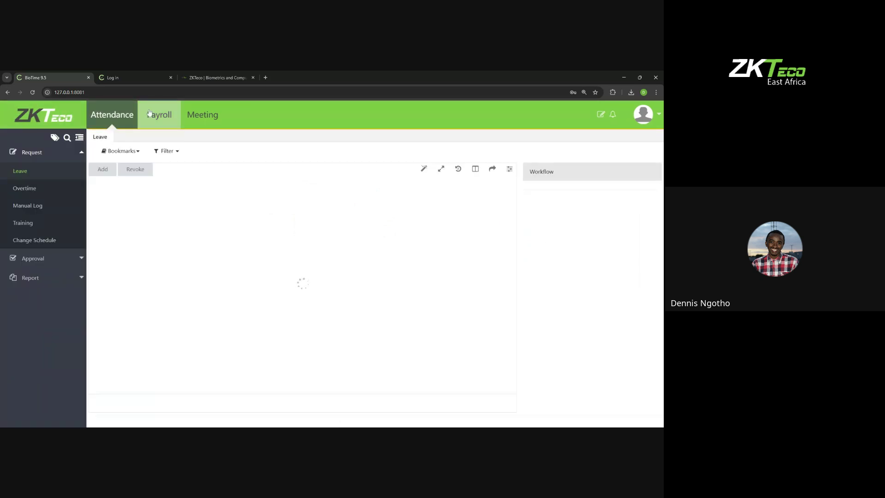
{"action": "left_click", "coordinate": [113, 121]}
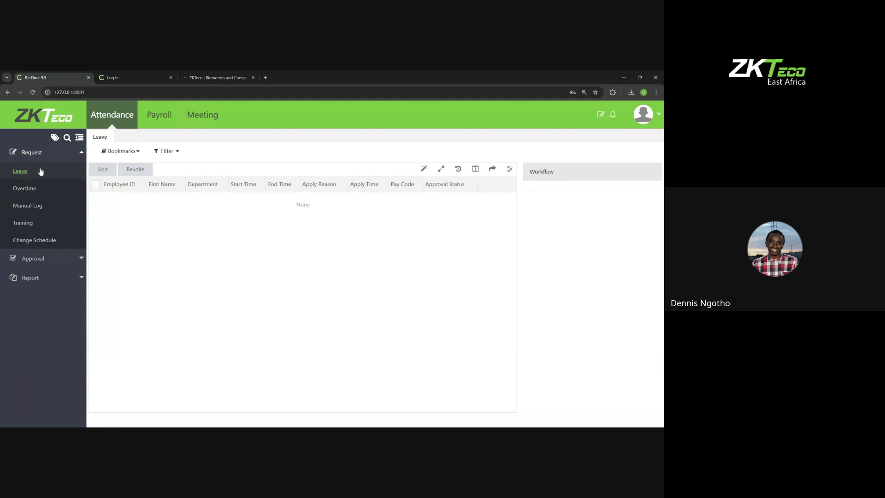
Step: Open and discard a new leave request, then choose Logout for the employee session
{"action": "left_click", "coordinate": [100, 170]}
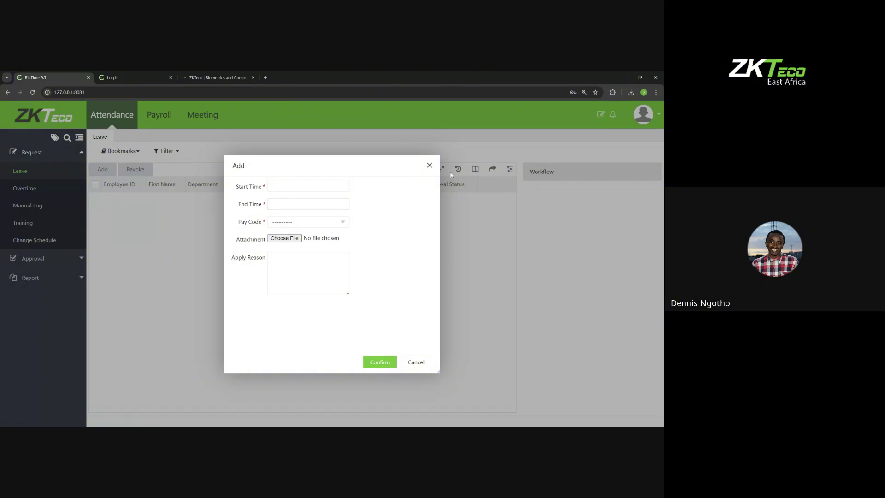
{"action": "left_click", "coordinate": [429, 165]}
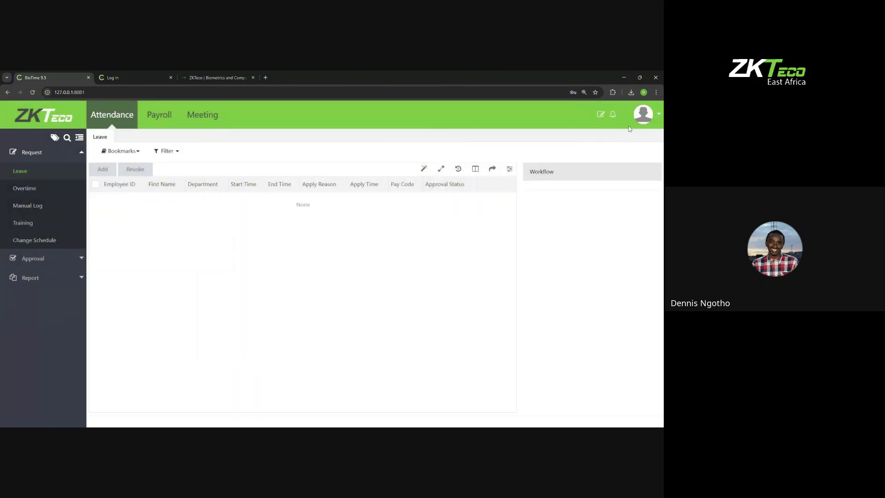
{"action": "left_click", "coordinate": [641, 116]}
{"action": "left_click", "coordinate": [625, 213]}
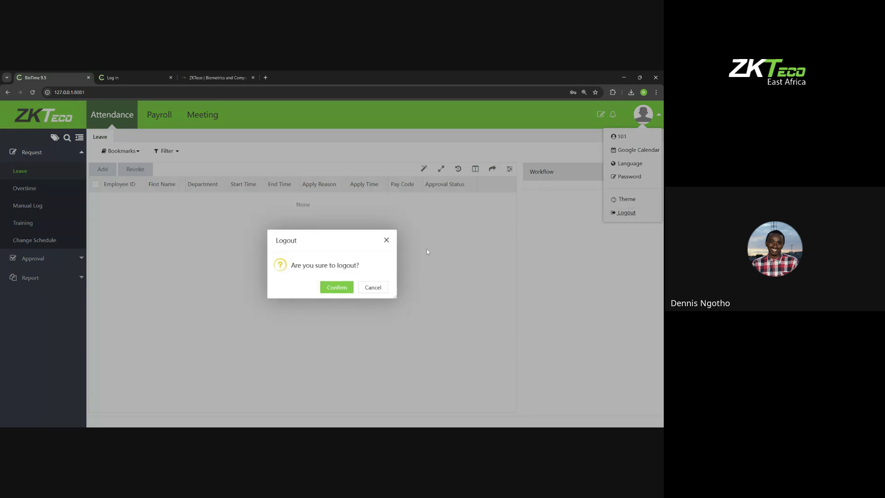
Step: Confirm the logout and sign back in as admin
{"action": "left_click", "coordinate": [337, 286]}
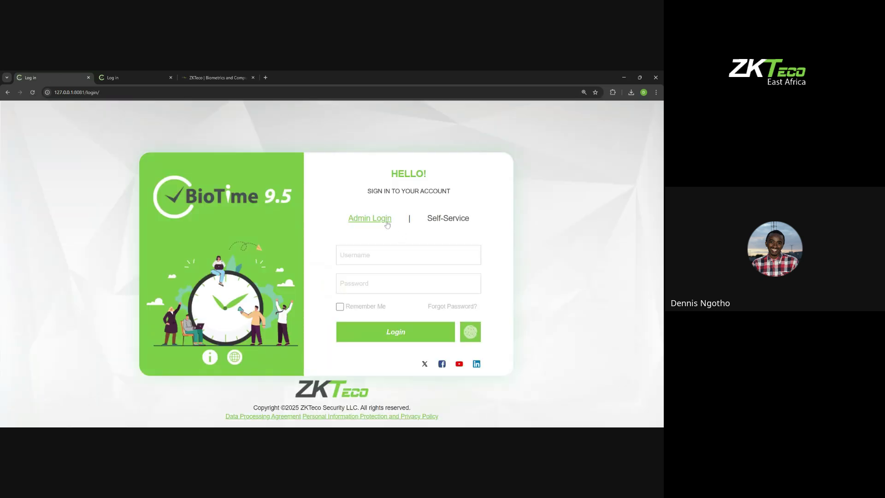
{"action": "left_click", "coordinate": [368, 255]}
{"action": "type", "text": "admin"}
{"action": "key", "text": "Tab"}
{"action": "type", "text": "•"}
{"action": "key", "text": "Return"}
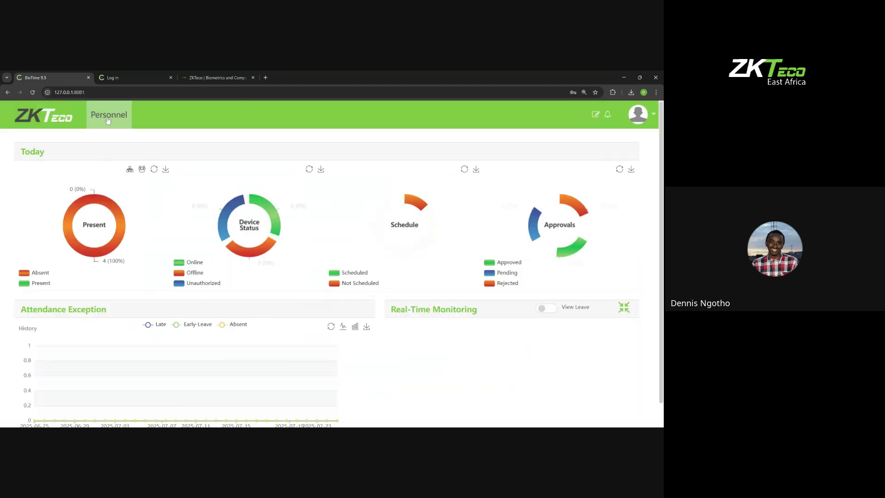
Step: In Personnel, view the Workflow Builder and Workflow Role lists, then open the Employee list
{"action": "left_click", "coordinate": [109, 114]}
{"action": "left_click", "coordinate": [53, 244]}
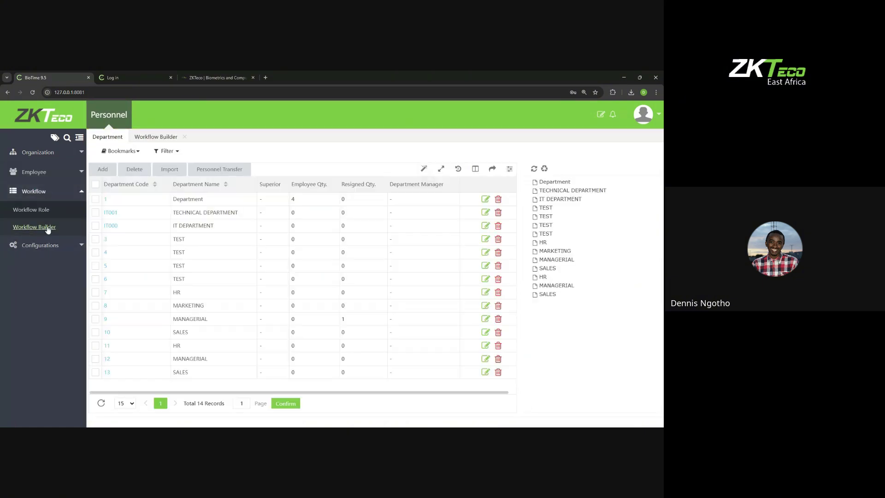
{"action": "left_click", "coordinate": [46, 227]}
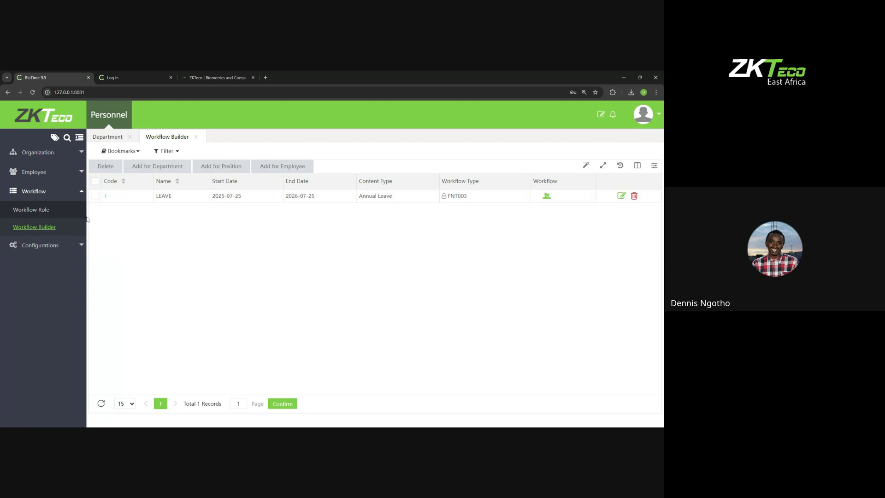
{"action": "left_click", "coordinate": [50, 209]}
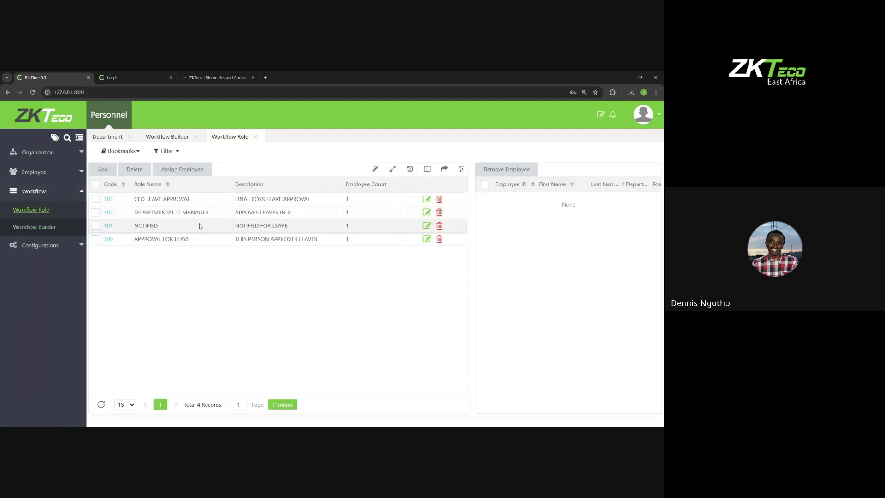
{"action": "left_click", "coordinate": [35, 227]}
{"action": "left_click", "coordinate": [34, 172]}
{"action": "left_click", "coordinate": [32, 192]}
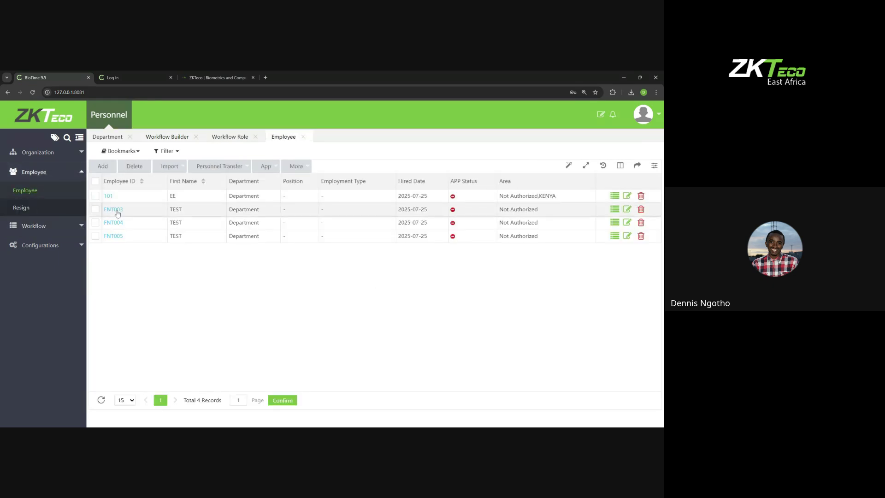
Step: Replace employee FNT003's attendance self-password with a new one and save it
{"action": "left_click", "coordinate": [117, 211]}
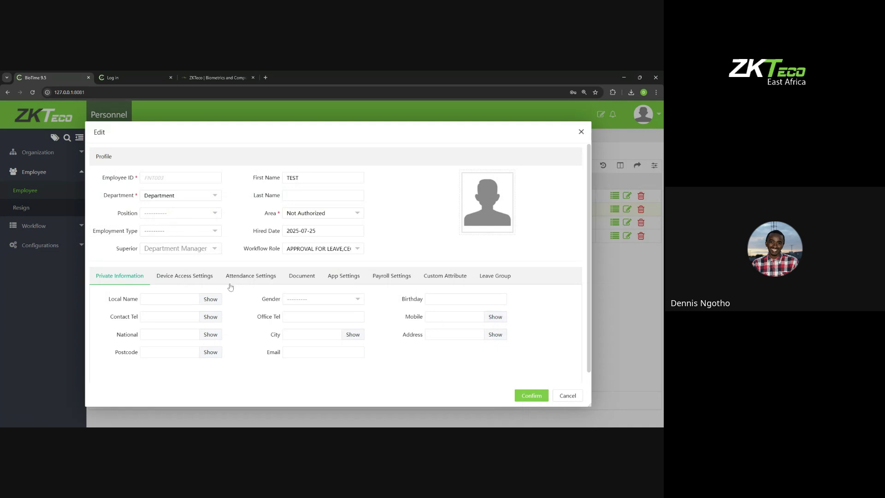
{"action": "left_click", "coordinate": [241, 278]}
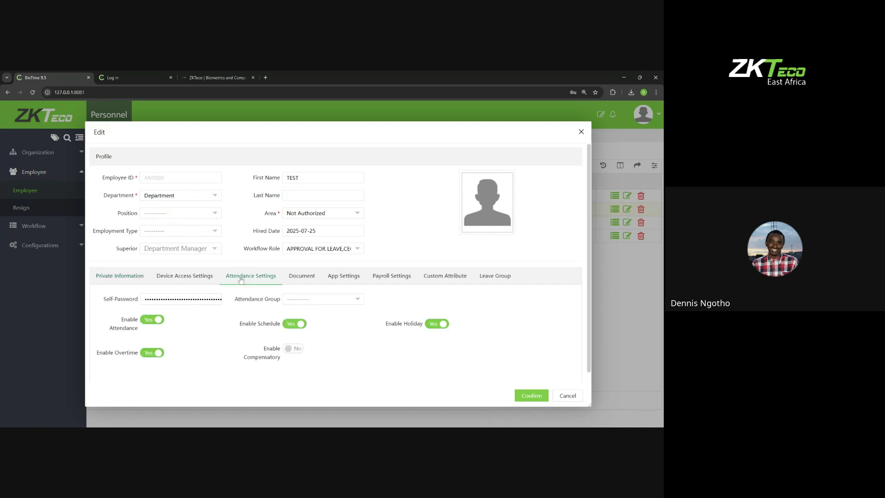
{"action": "double_click", "coordinate": [193, 299]}
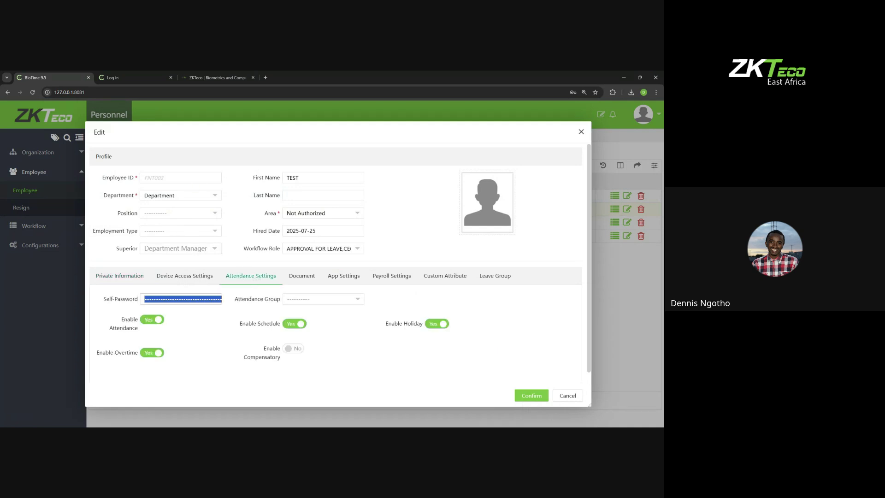
{"action": "key", "text": "BackSpace"}
{"action": "type", "text": "••"}
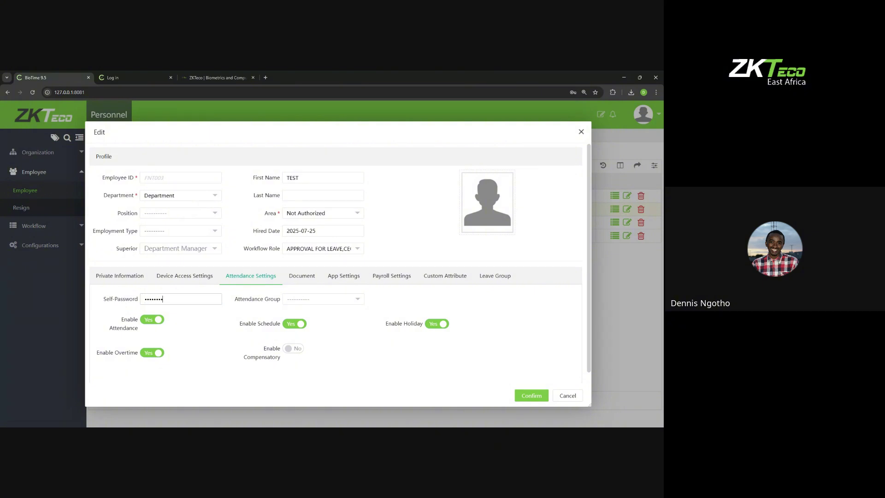
{"action": "key", "text": "BackSpace"}
{"action": "key", "text": "BackSpace"}
{"action": "key", "text": "BackSpace"}
{"action": "key", "text": "BackSpace"}
{"action": "key", "text": "BackSpace"}
{"action": "key", "text": "BackSpace"}
{"action": "key", "text": "BackSpace"}
{"action": "type", "text": "•••"}
{"action": "left_click", "coordinate": [531, 396]}
Step: Log out of the administrator account
{"action": "left_click", "coordinate": [643, 116]}
{"action": "left_click", "coordinate": [633, 262]}
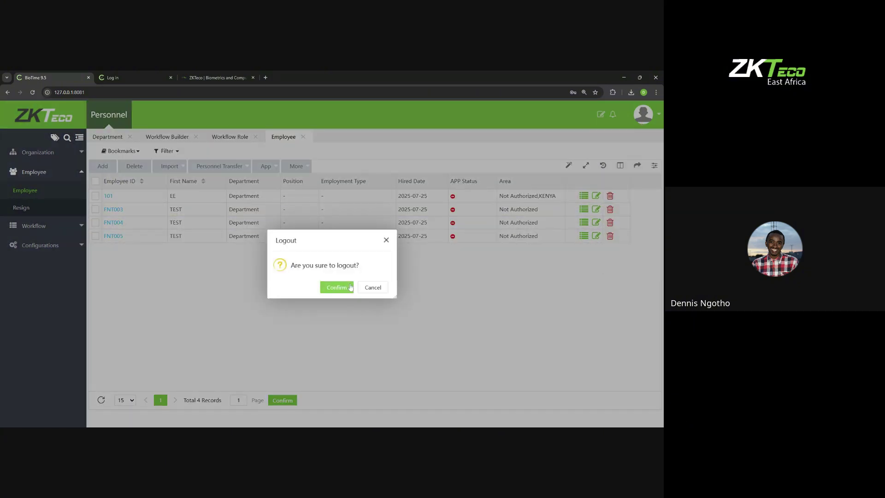
{"action": "left_click", "coordinate": [341, 286]}
Step: Sign in to Self-Service as employee FNT003 with the employee's password
{"action": "left_click", "coordinate": [448, 220]}
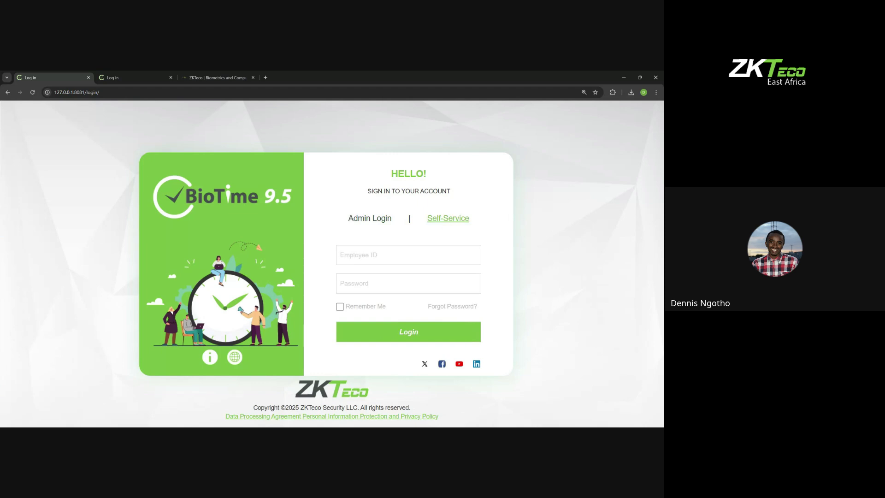
{"action": "type", "text": "FNT003"}
{"action": "key", "text": "Tab"}
{"action": "type", "text": "••••••"}
{"action": "left_click", "coordinate": [356, 340]}
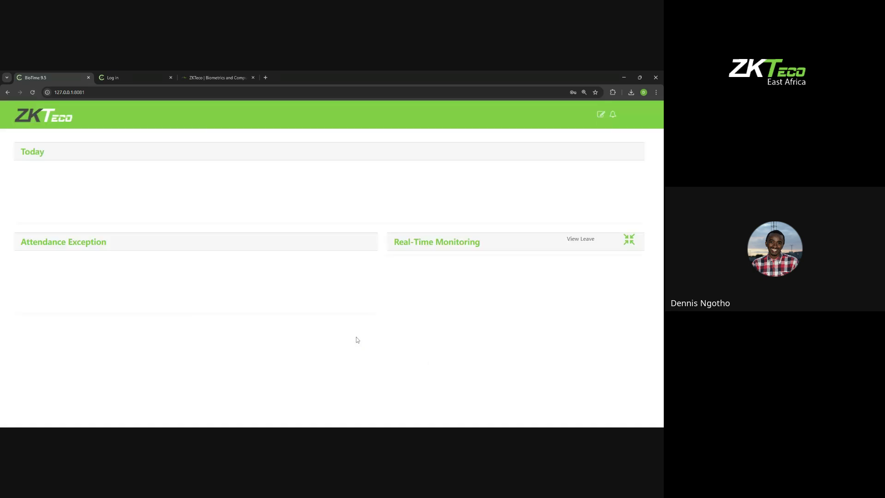
Step: Fill in an Annual Leave request starting 2025-07-25 with reason TEST and submit it
{"action": "left_click", "coordinate": [99, 114]}
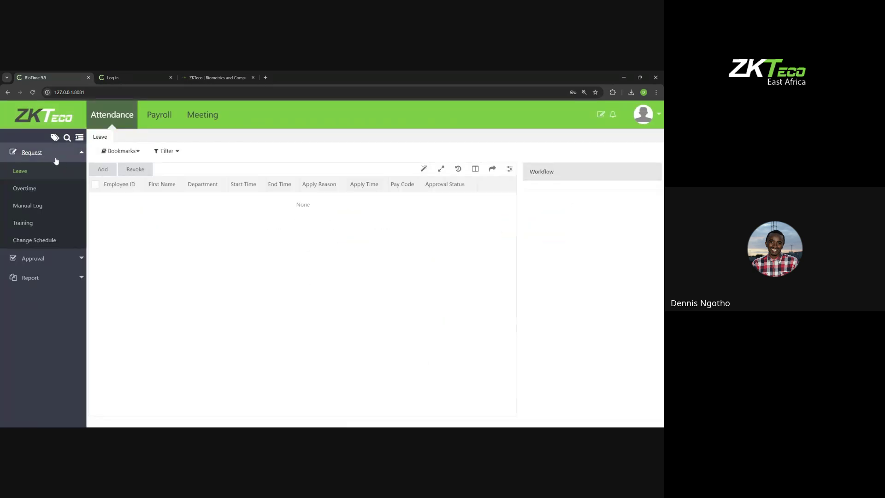
{"action": "left_click", "coordinate": [103, 169]}
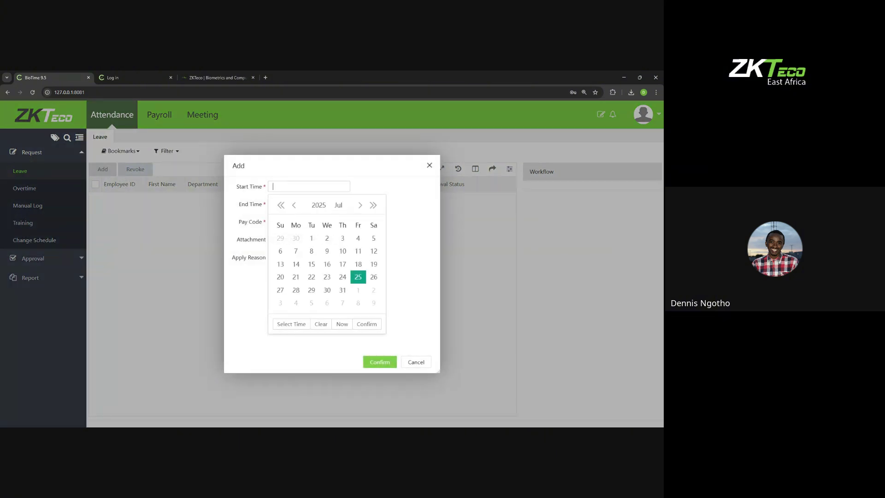
{"action": "left_click", "coordinate": [368, 325]}
{"action": "left_click", "coordinate": [298, 204]}
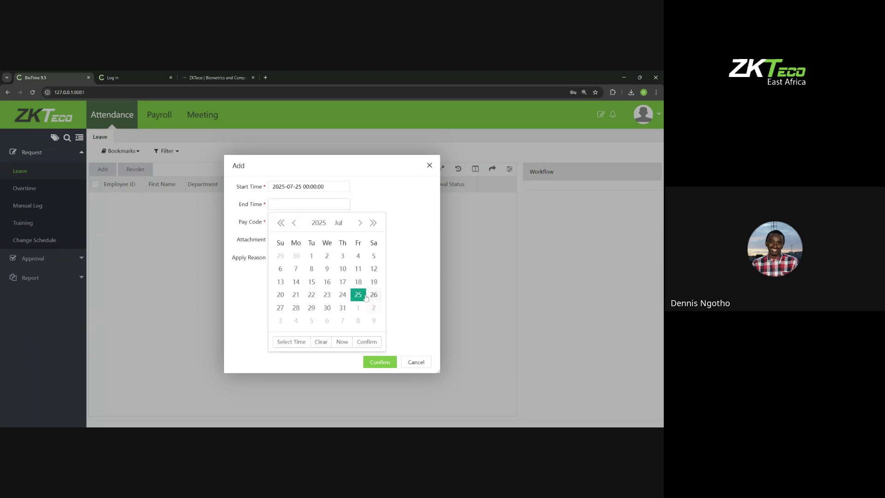
{"action": "left_click", "coordinate": [368, 342]}
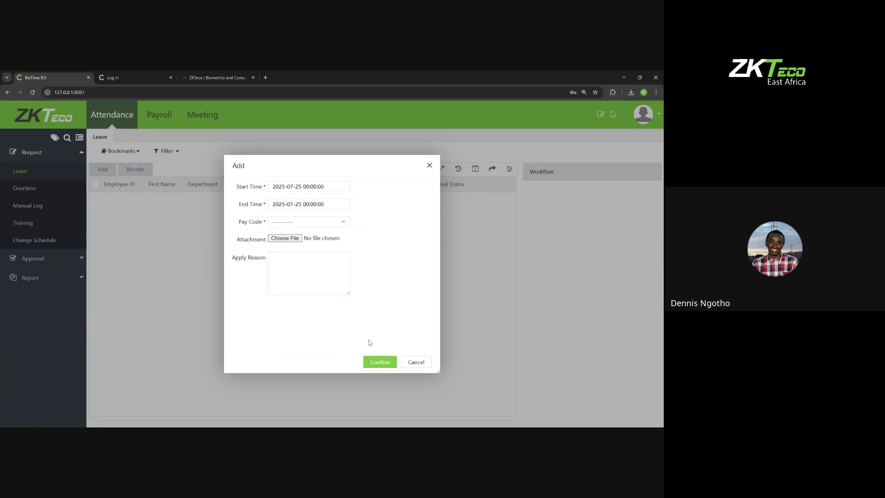
{"action": "left_click", "coordinate": [275, 223]}
{"action": "left_click", "coordinate": [286, 223]}
{"action": "left_click", "coordinate": [286, 222]}
{"action": "left_click", "coordinate": [289, 242]}
{"action": "type", "text": "EST"}
{"action": "left_click", "coordinate": [376, 360]}
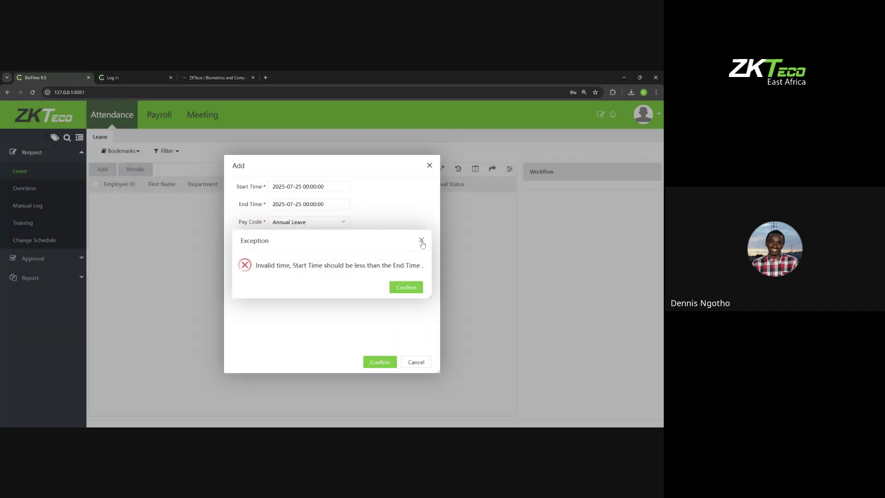
Step: After the invalid time error, change the end date to 2025-07-26 and resubmit
{"action": "left_click", "coordinate": [421, 240]}
{"action": "left_click", "coordinate": [308, 204]}
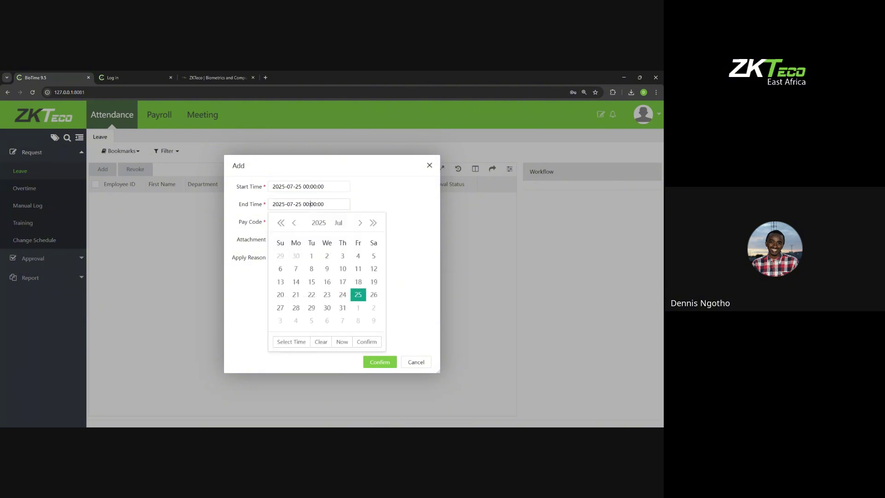
{"action": "left_click", "coordinate": [373, 295]}
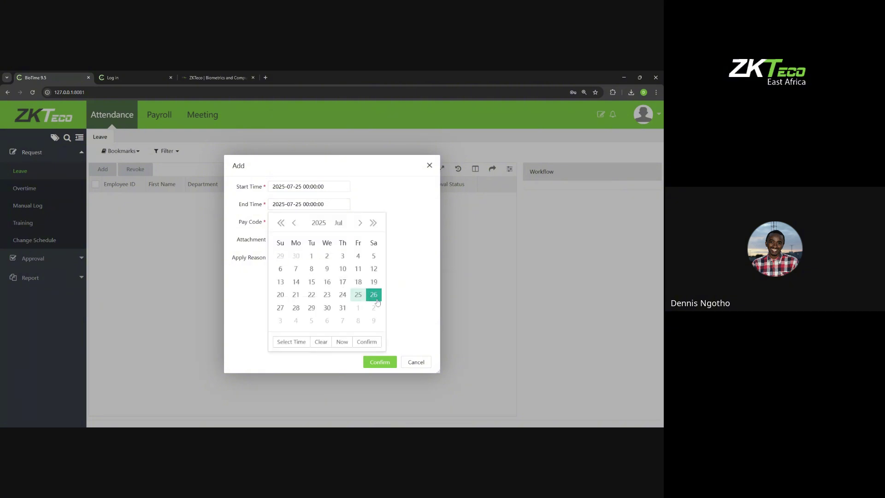
{"action": "left_click", "coordinate": [369, 343]}
{"action": "left_click", "coordinate": [378, 362]}
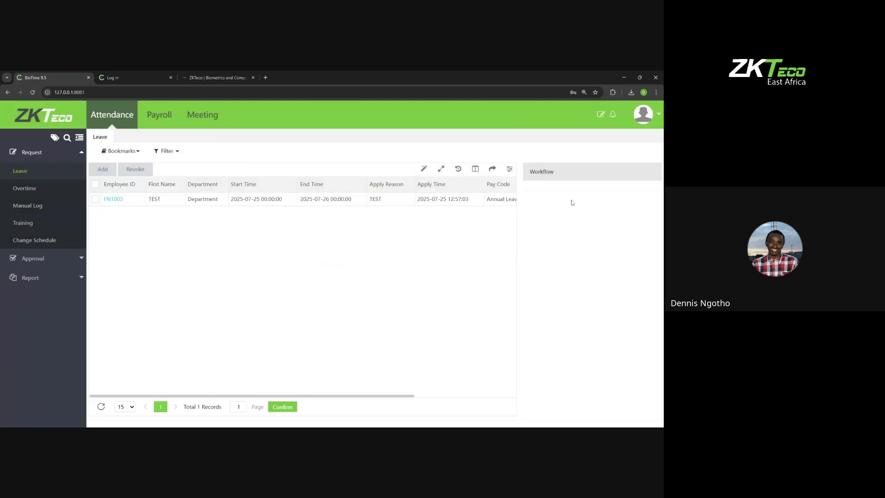
Step: Show the leave request's approval workflow and review its Pending approver steps
{"action": "double_click", "coordinate": [542, 172]}
{"action": "left_click", "coordinate": [401, 199]}
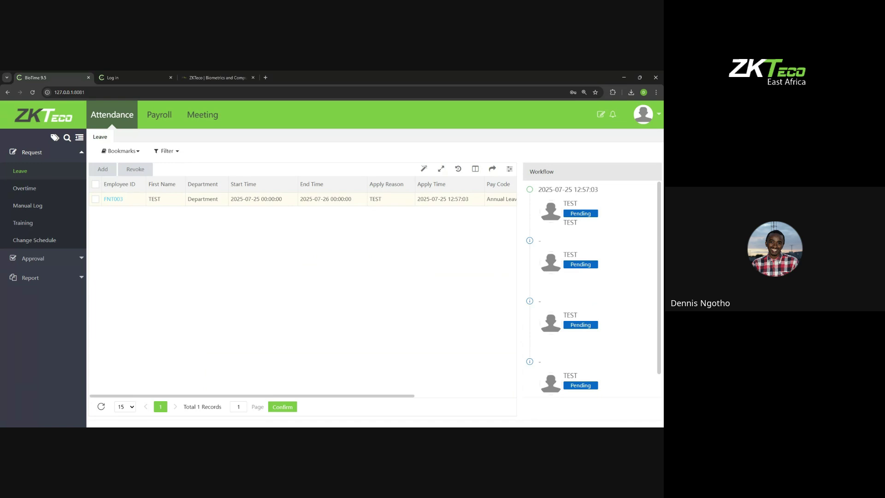
{"action": "scroll", "coordinate": [551, 239], "scroll_direction": "down", "scroll_amount": 1}
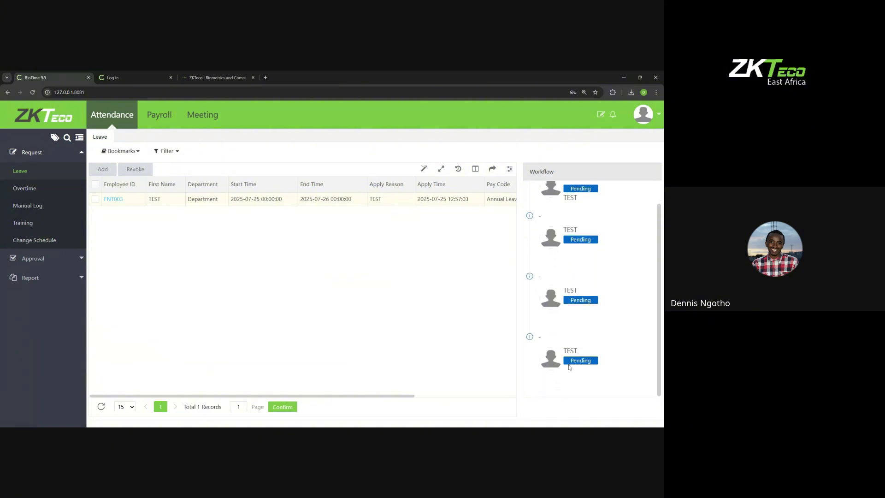
{"action": "scroll", "coordinate": [567, 304], "scroll_direction": "up", "scroll_amount": 1}
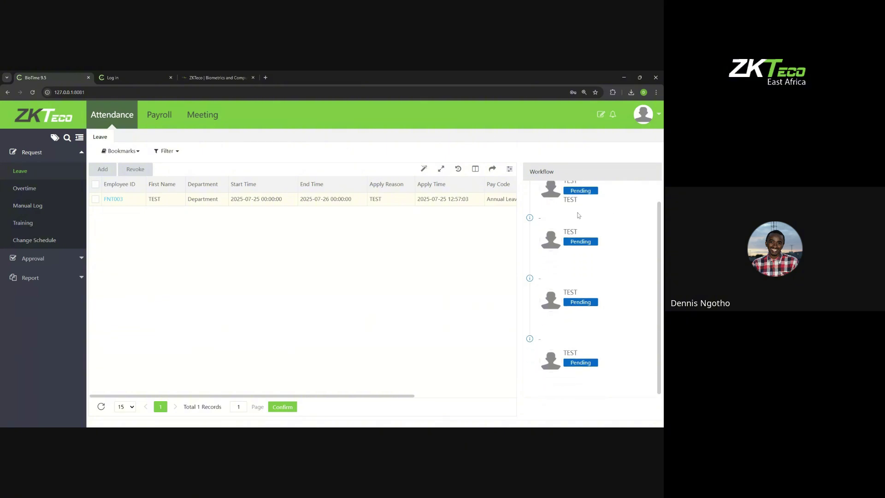
{"action": "scroll", "coordinate": [614, 219], "scroll_direction": "down", "scroll_amount": 1}
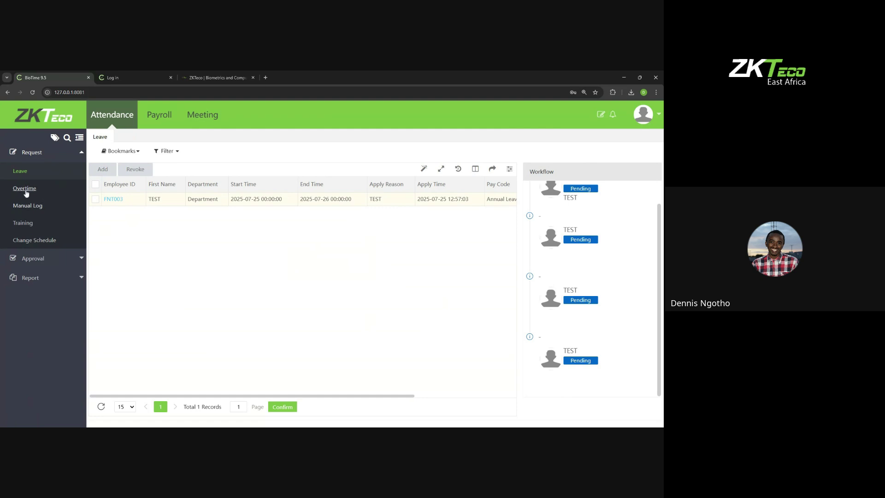
Step: Open the Transaction and Scheduled Log attendance reports
{"action": "left_click", "coordinate": [36, 282]}
{"action": "left_click", "coordinate": [40, 211]}
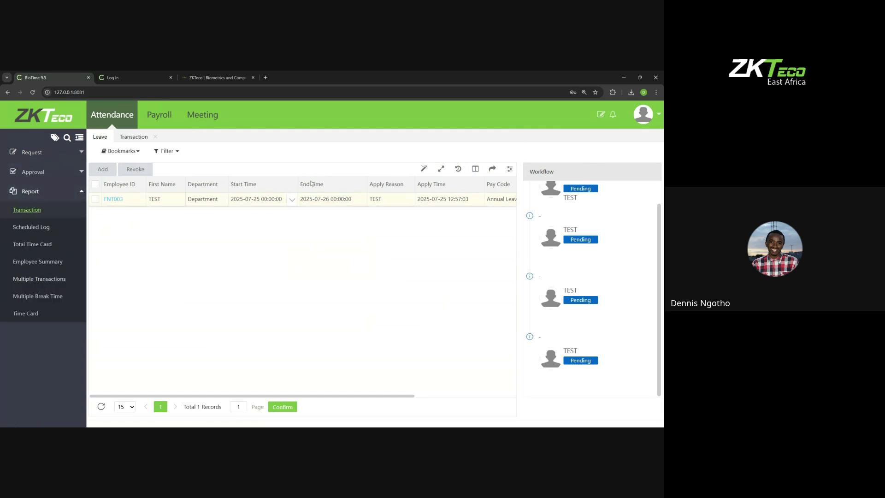
{"action": "left_click", "coordinate": [47, 231]}
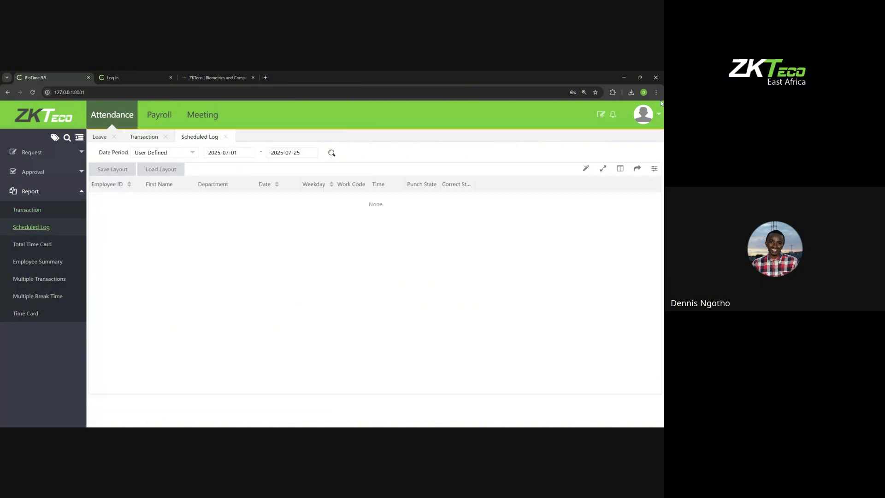
Step: Log out of the employee session and sign back in as admin
{"action": "left_click", "coordinate": [642, 114]}
{"action": "left_click", "coordinate": [624, 213]}
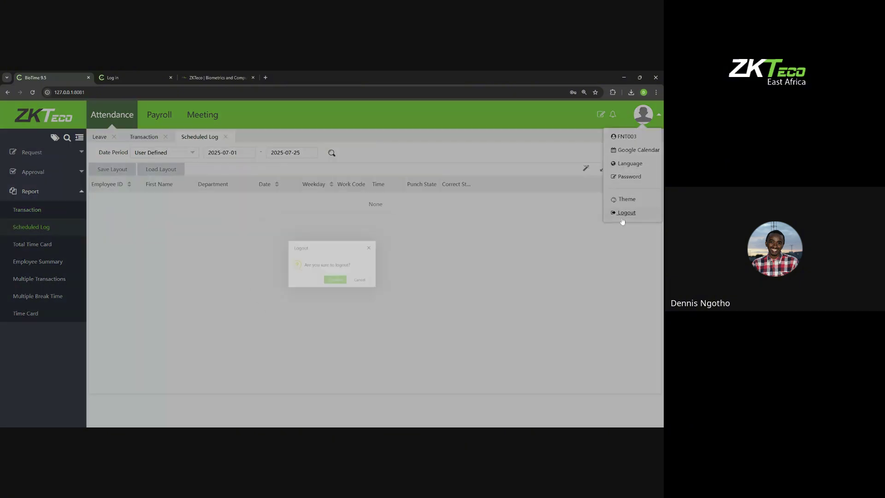
{"action": "left_click", "coordinate": [340, 288]}
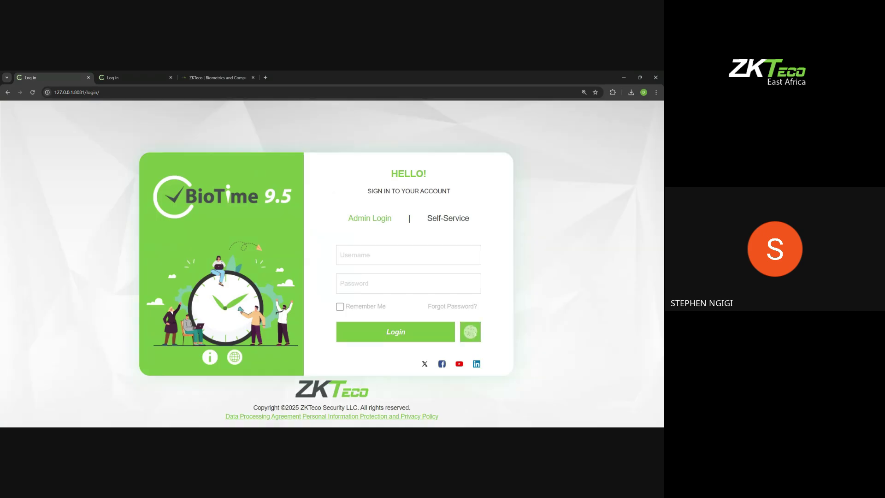
{"action": "left_click", "coordinate": [364, 255]}
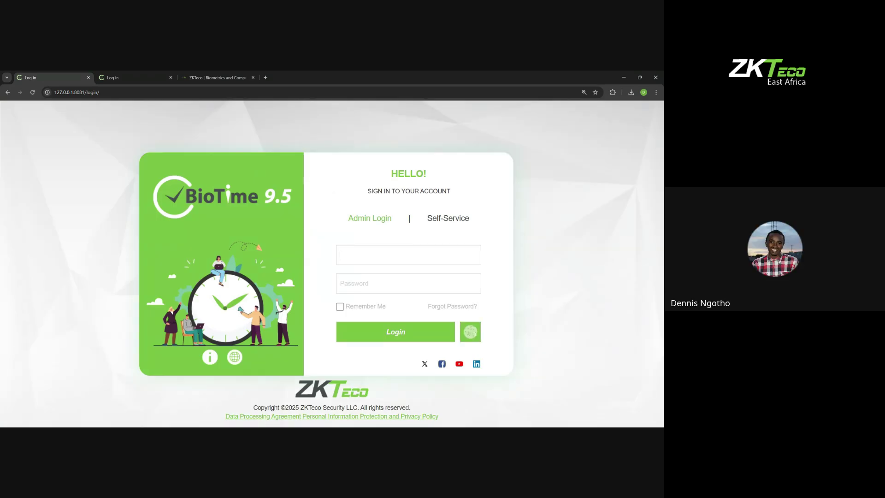
{"action": "type", "text": "admin"}
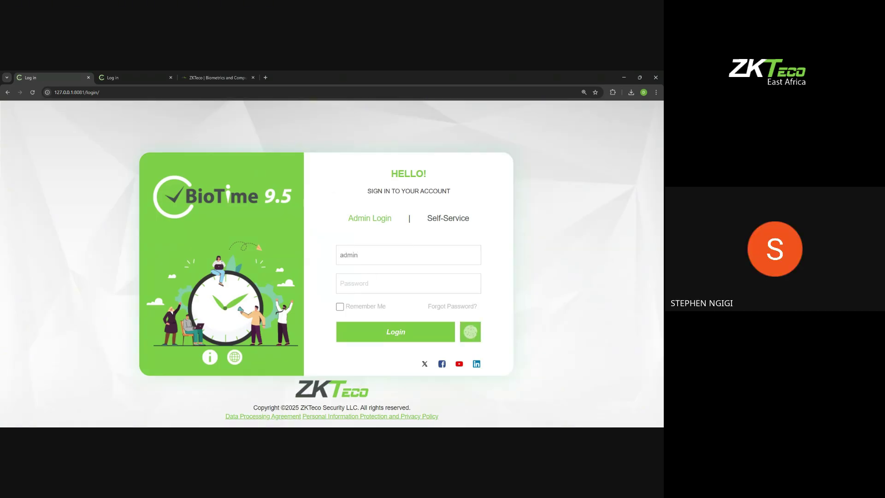
{"action": "left_click", "coordinate": [364, 283]}
{"action": "type", "text": "•••••••••"}
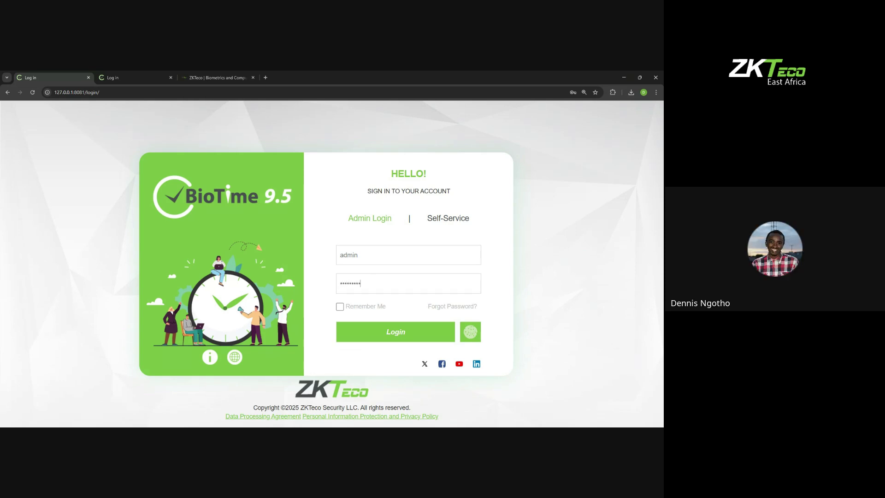
{"action": "left_click", "coordinate": [376, 329]}
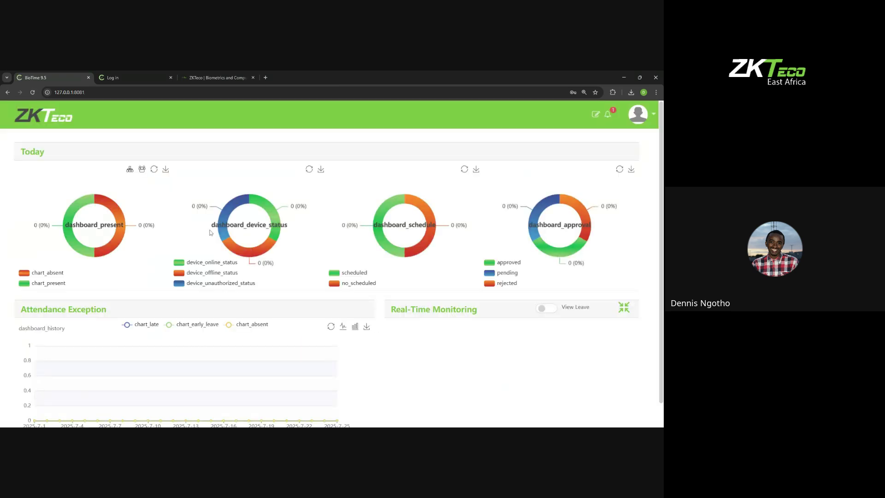
Step: Cancel a logout prompt, enable the System module in Controller, and open System
{"action": "left_click", "coordinate": [637, 114]}
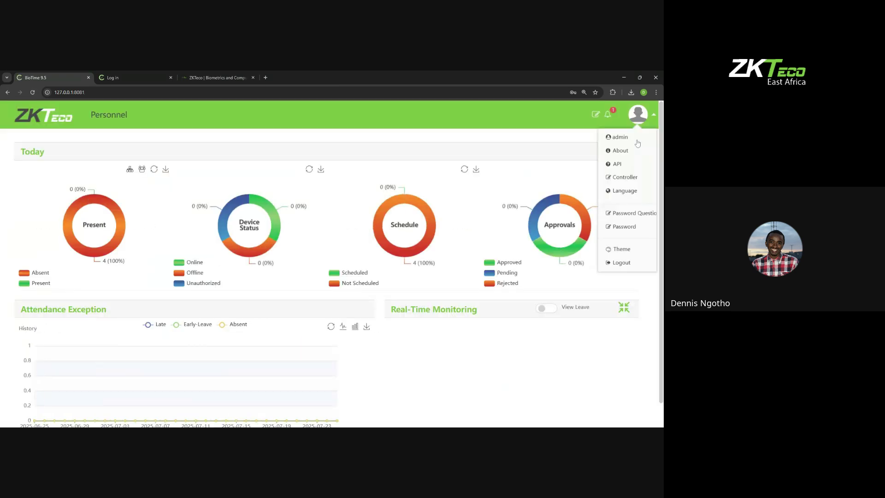
{"action": "left_click", "coordinate": [620, 261]}
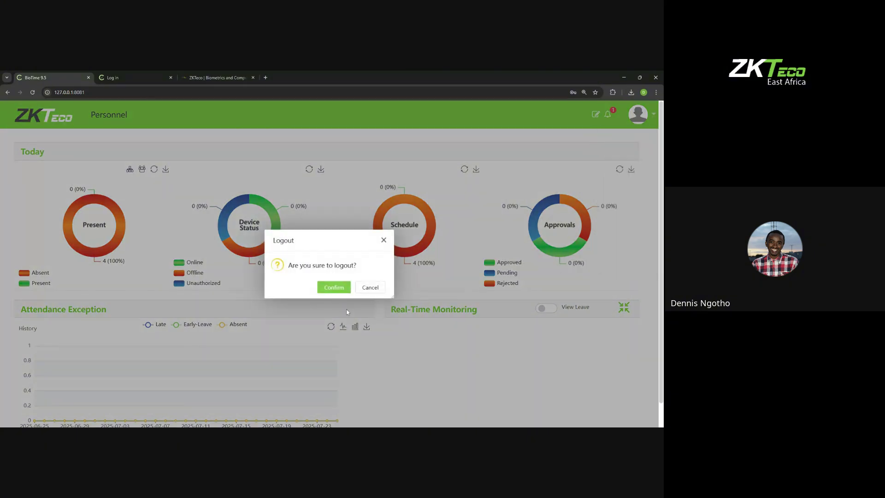
{"action": "left_click", "coordinate": [384, 240]}
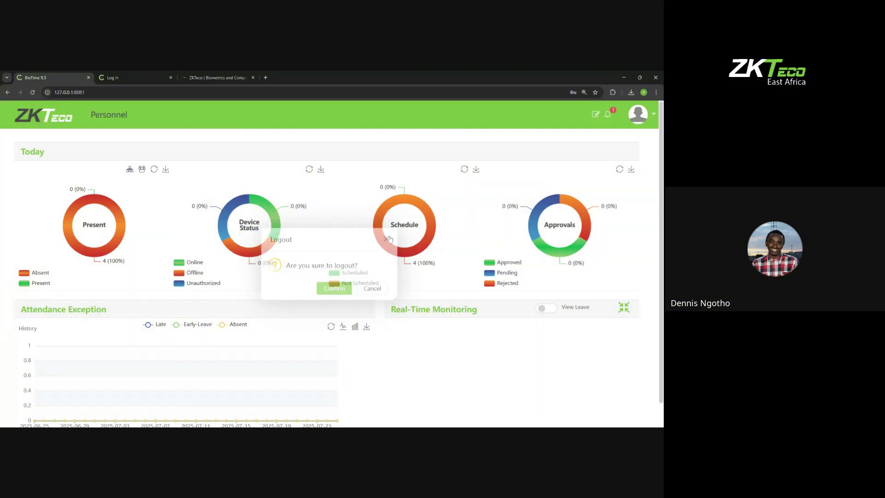
{"action": "left_click", "coordinate": [638, 114]}
{"action": "left_click", "coordinate": [626, 180]}
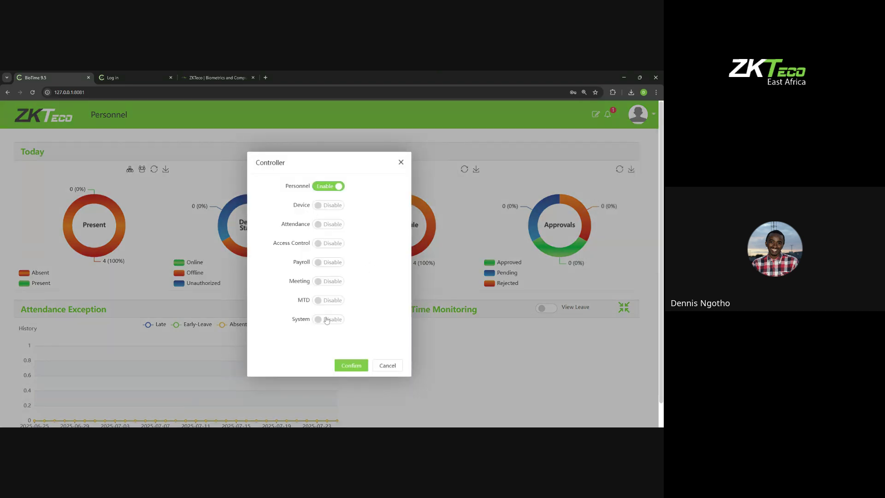
{"action": "left_click", "coordinate": [328, 319]}
{"action": "left_click", "coordinate": [345, 365]}
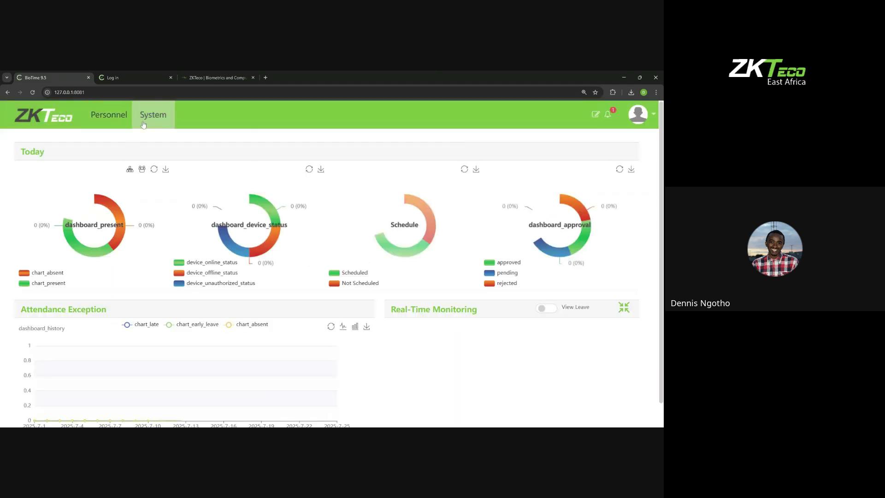
{"action": "left_click", "coordinate": [153, 114]}
Step: Review the email template, email server and alert settings under Configuration
{"action": "left_click", "coordinate": [39, 302]}
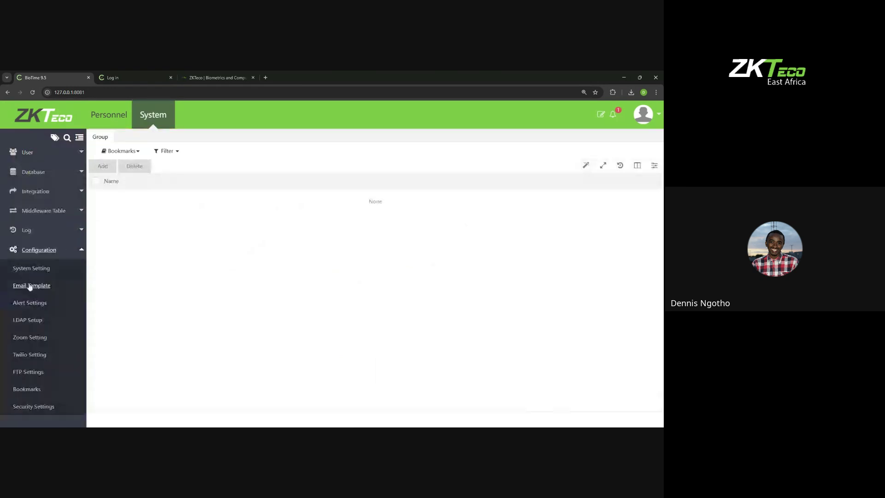
{"action": "left_click", "coordinate": [29, 285]}
{"action": "left_click", "coordinate": [43, 268]}
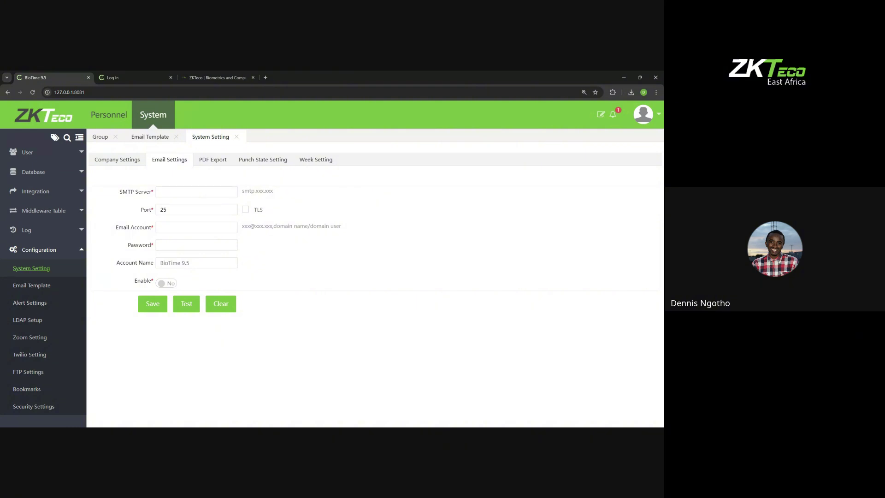
{"action": "left_click", "coordinate": [23, 305]}
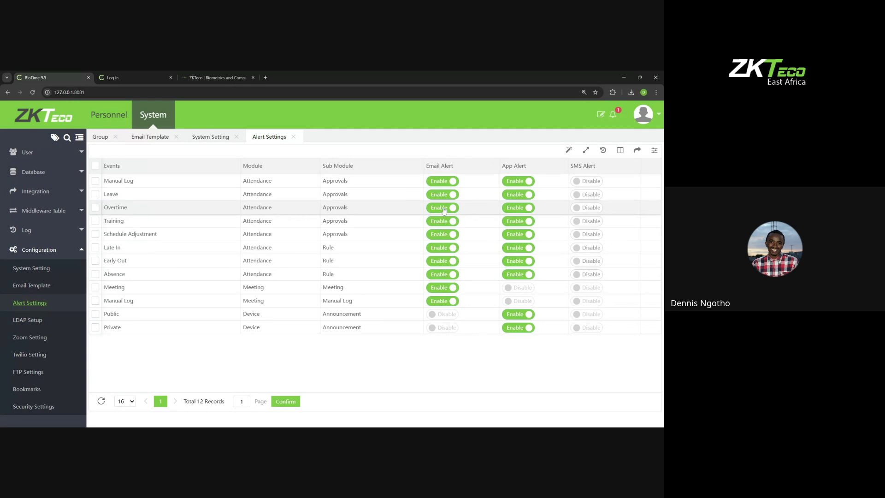
{"action": "double_click", "coordinate": [335, 194]}
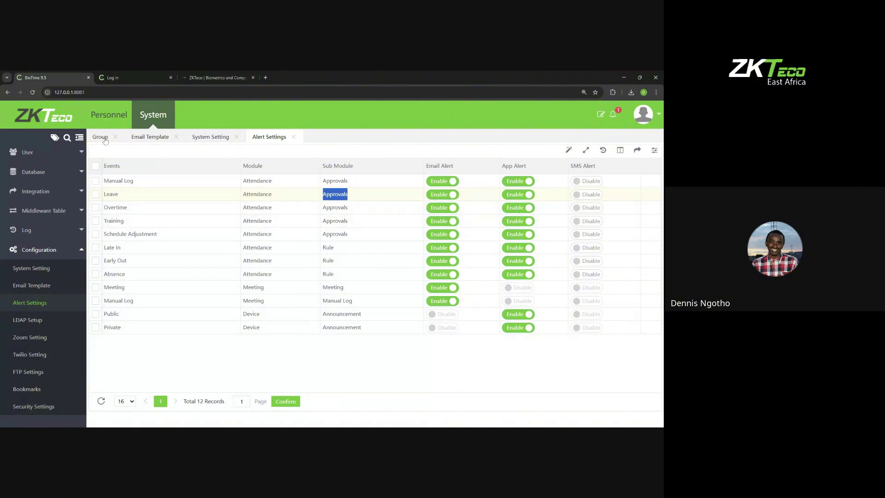
Step: Switch to the Personnel module's Department list and open the admin account menu
{"action": "left_click", "coordinate": [113, 120]}
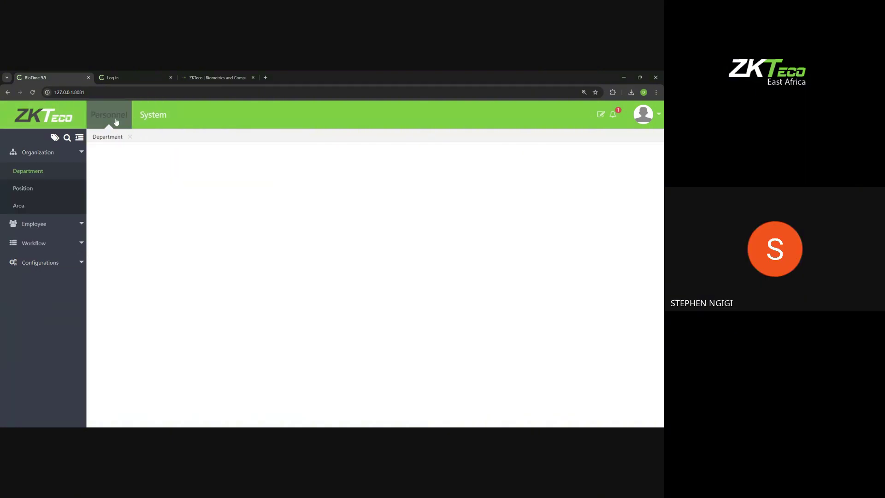
{"action": "left_click", "coordinate": [643, 114]}
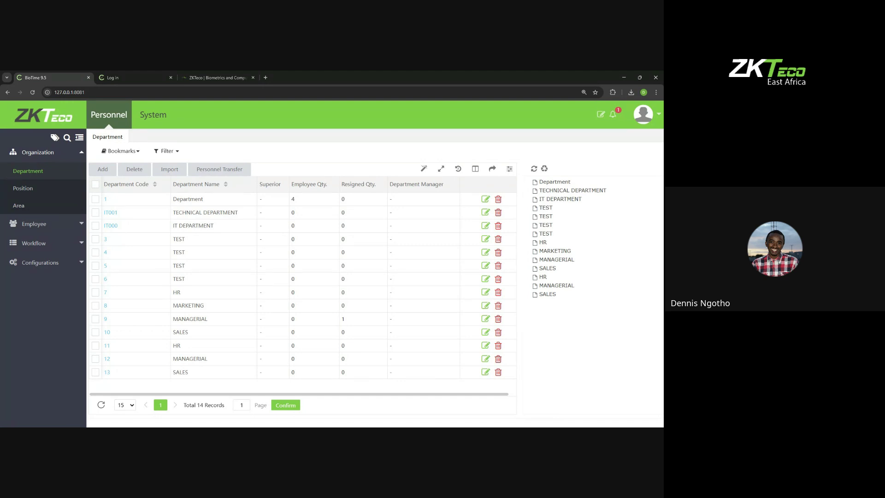
{"action": "mouse_move", "coordinate": [648, 126]}
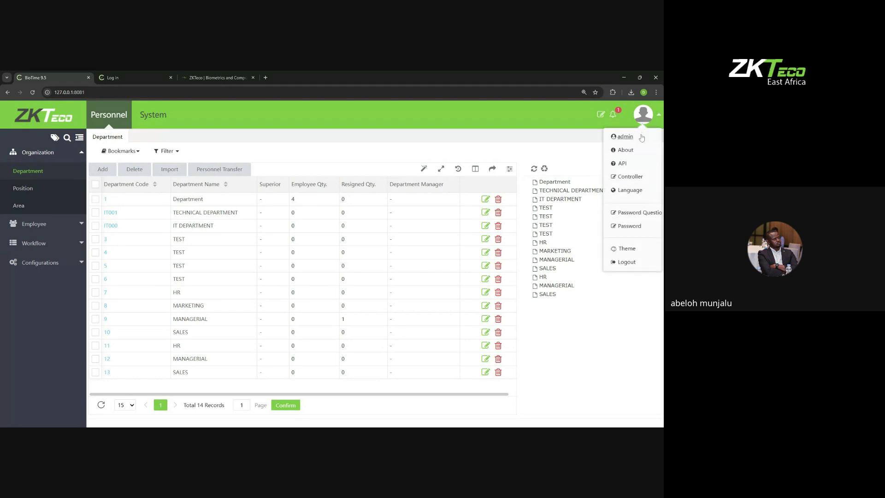
Step: In Controller, disable the System module, enable Attendance, and go to the Attendance workbench
{"action": "left_click", "coordinate": [630, 177]}
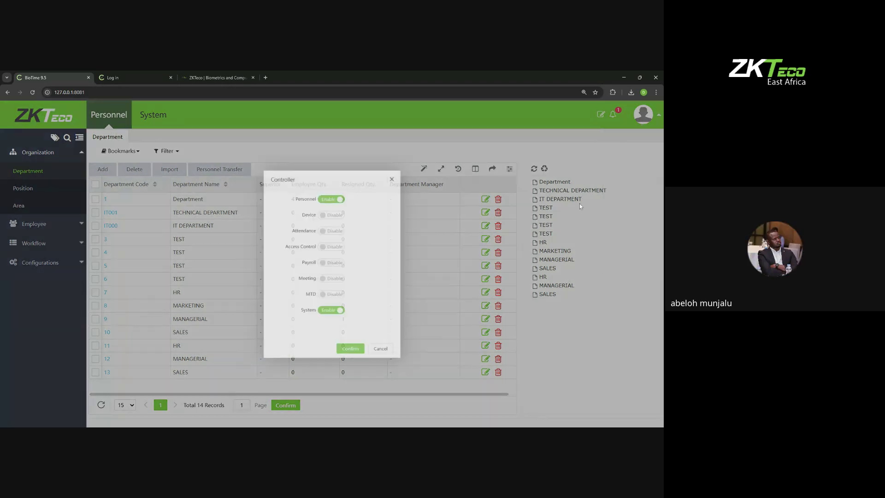
{"action": "left_click", "coordinate": [336, 323]}
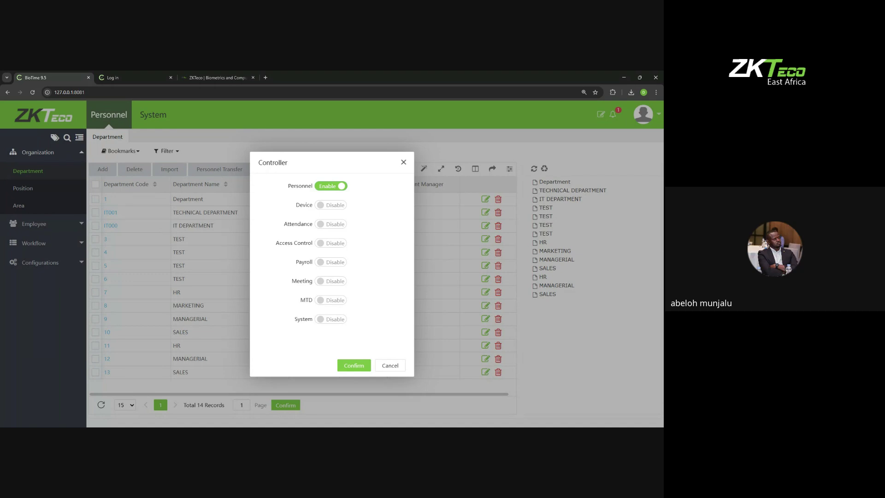
{"action": "left_click", "coordinate": [328, 225]}
{"action": "left_click", "coordinate": [353, 365]}
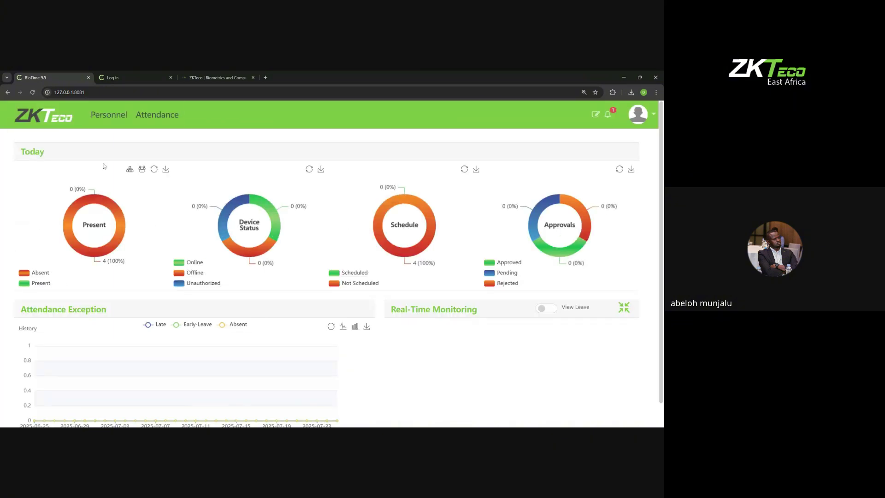
{"action": "left_click", "coordinate": [158, 114]}
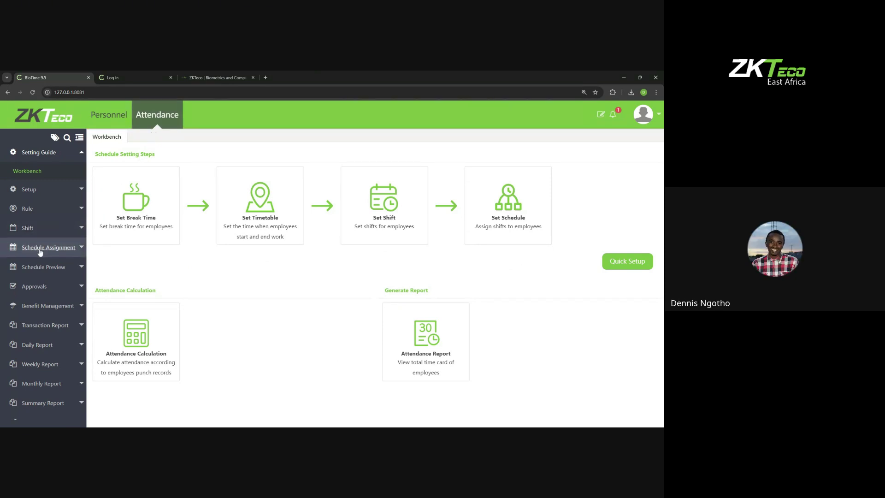
Step: Create a normal timetable named 'MON -FR' with the default 09:00–18:00 times
{"action": "left_click", "coordinate": [42, 228]}
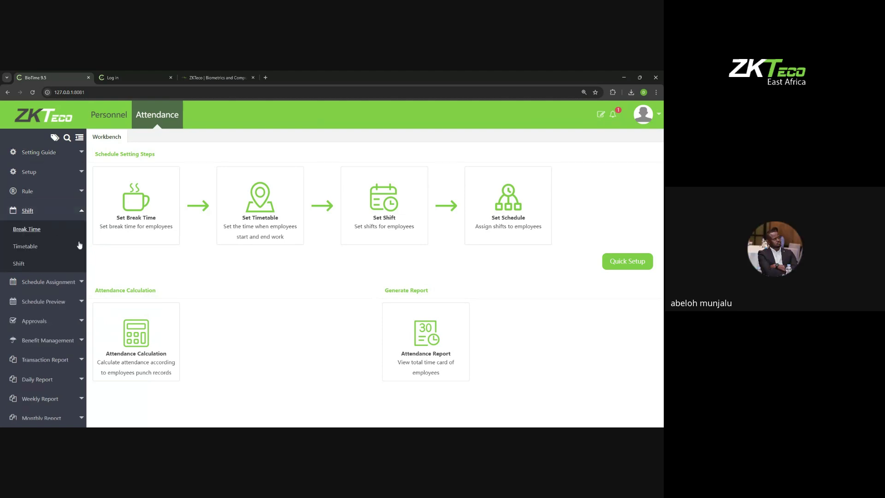
{"action": "left_click", "coordinate": [40, 251]}
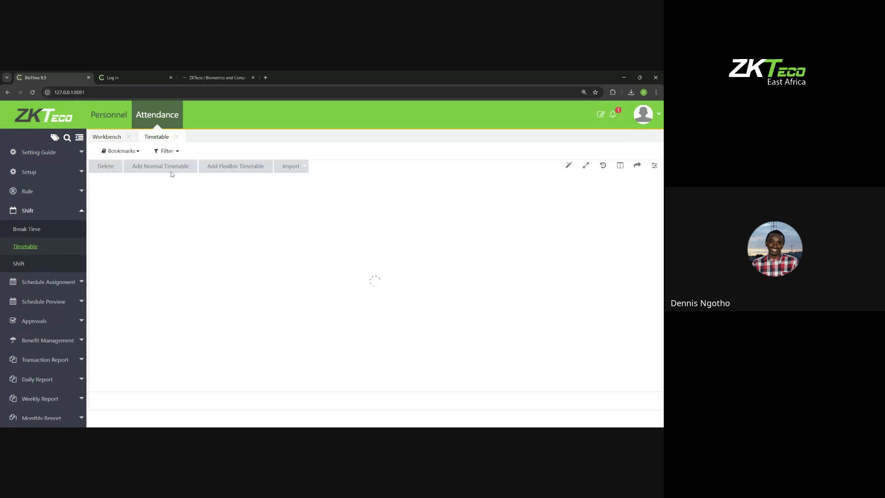
{"action": "left_click", "coordinate": [157, 167]}
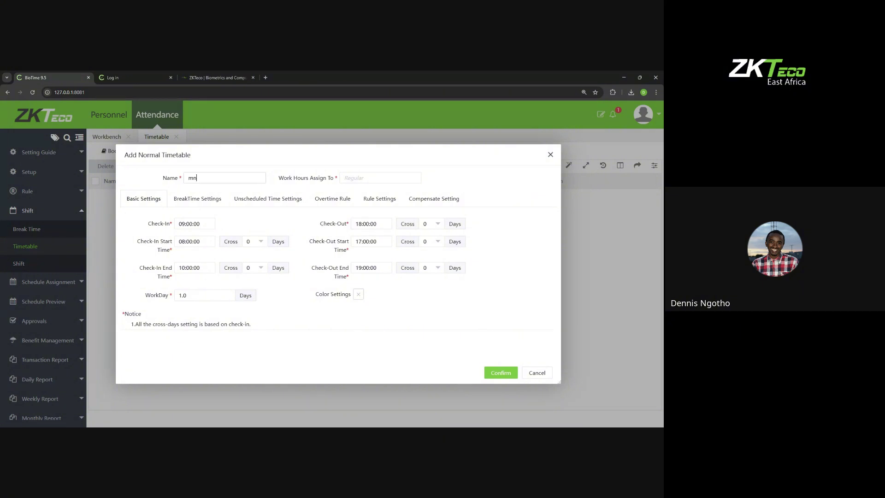
{"action": "type", "text": "MON -FR"}
{"action": "left_click", "coordinate": [511, 373]}
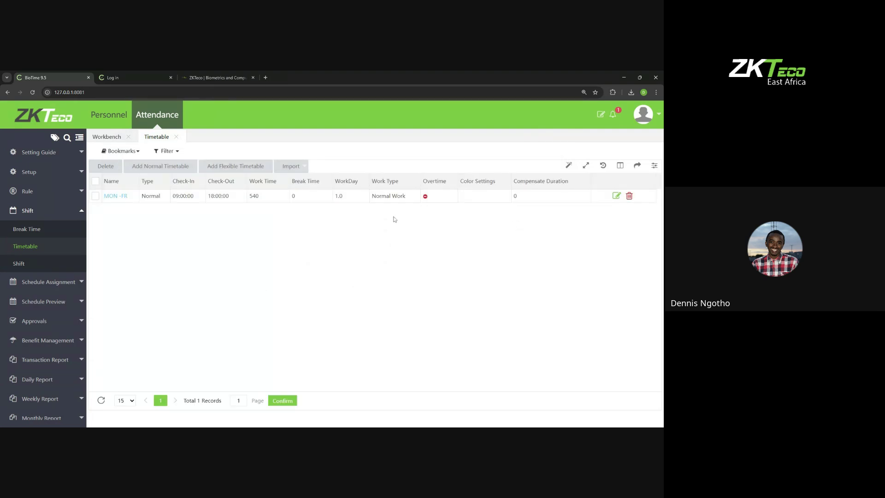
Step: Add a second normal timetable named 'SAT' with the same default times
{"action": "left_click", "coordinate": [170, 168]}
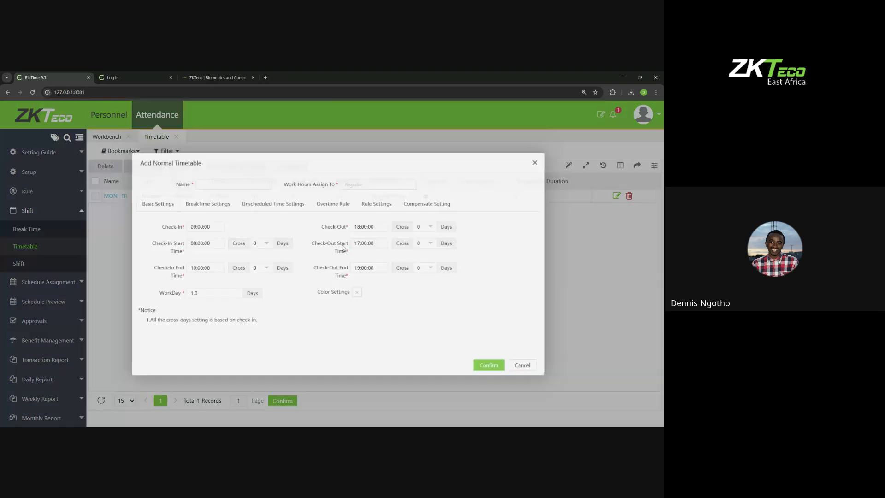
{"action": "type", "text": "SA"}
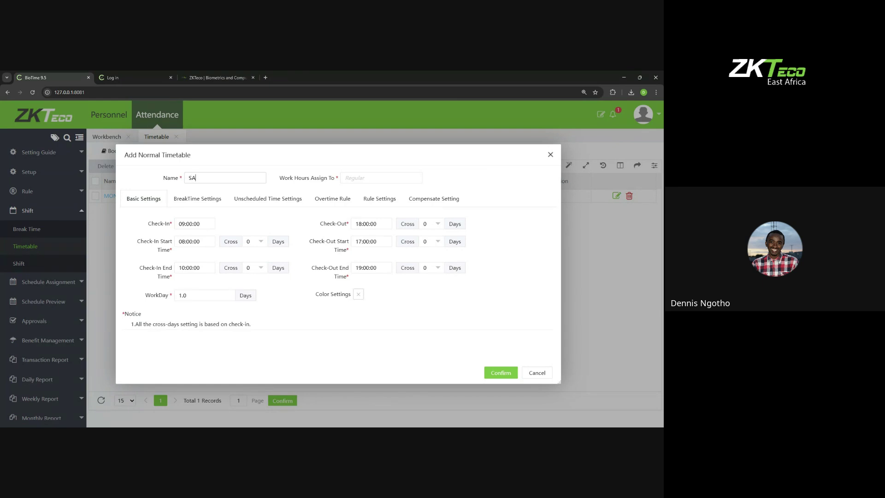
{"action": "type", "text": "T"}
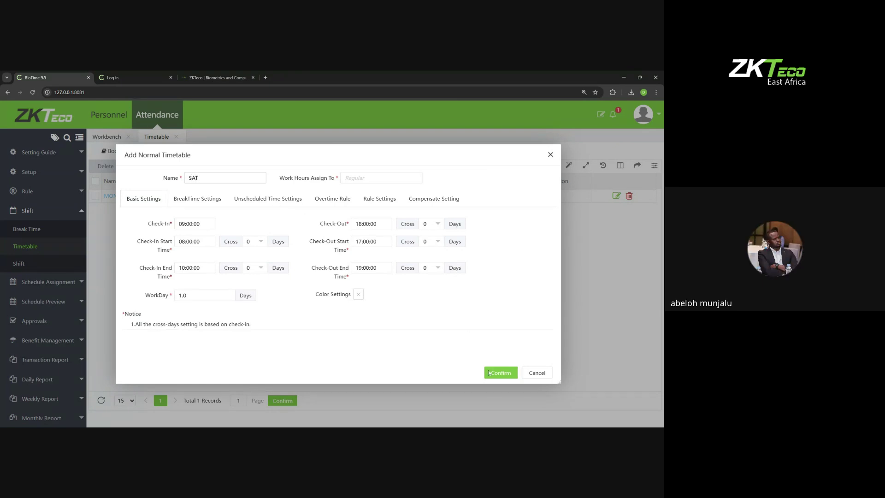
{"action": "left_click", "coordinate": [500, 372]}
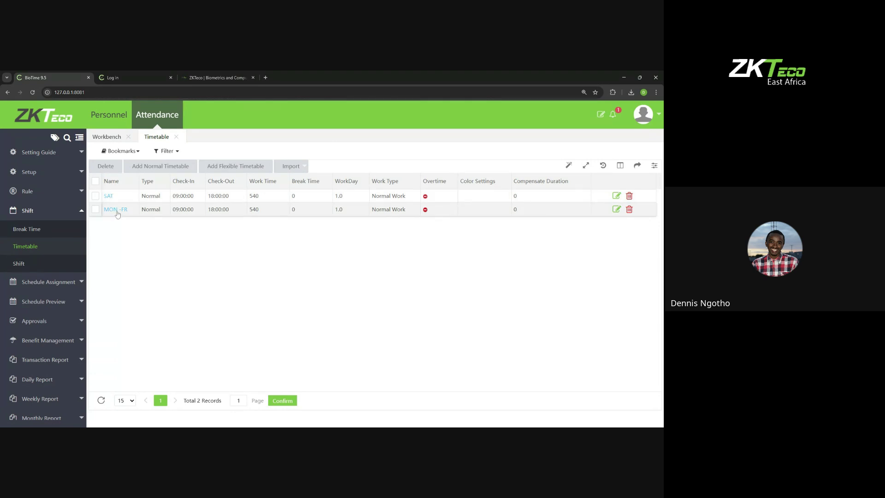
Step: Start a new shift and name it 'ONE SHIFT', fixing the typo
{"action": "left_click", "coordinate": [27, 264]}
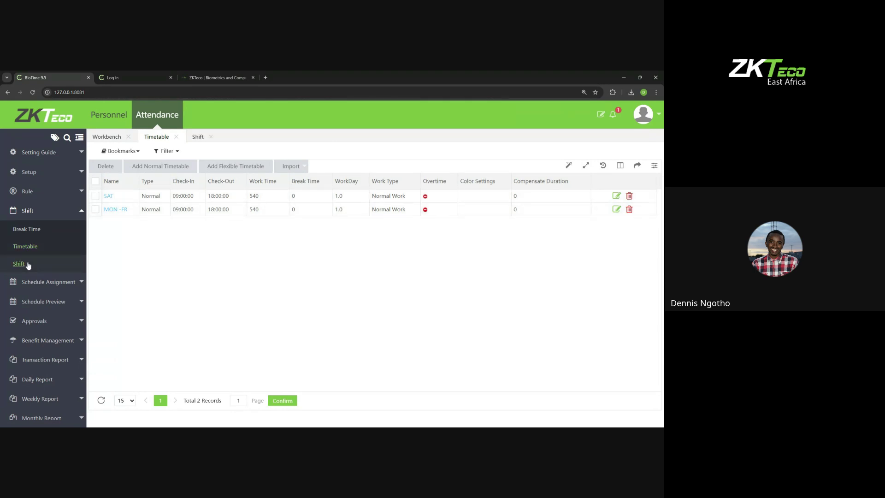
{"action": "left_click", "coordinate": [103, 170]}
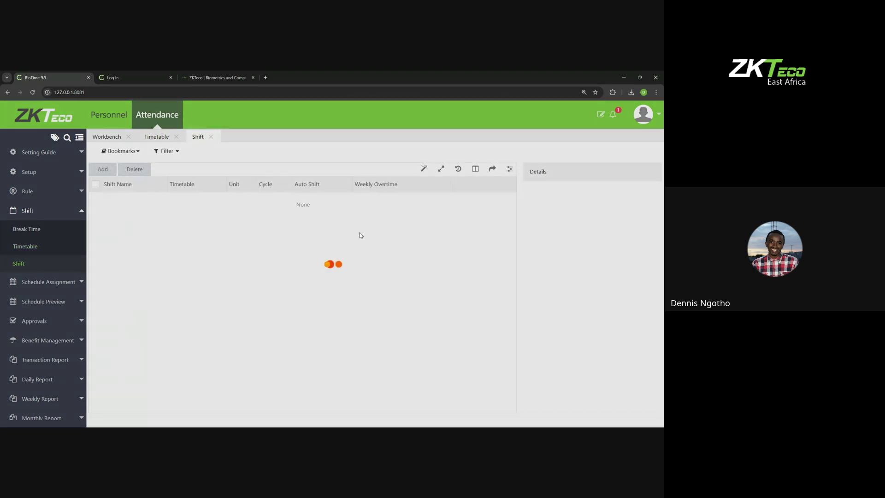
{"action": "type", "text": "O"}
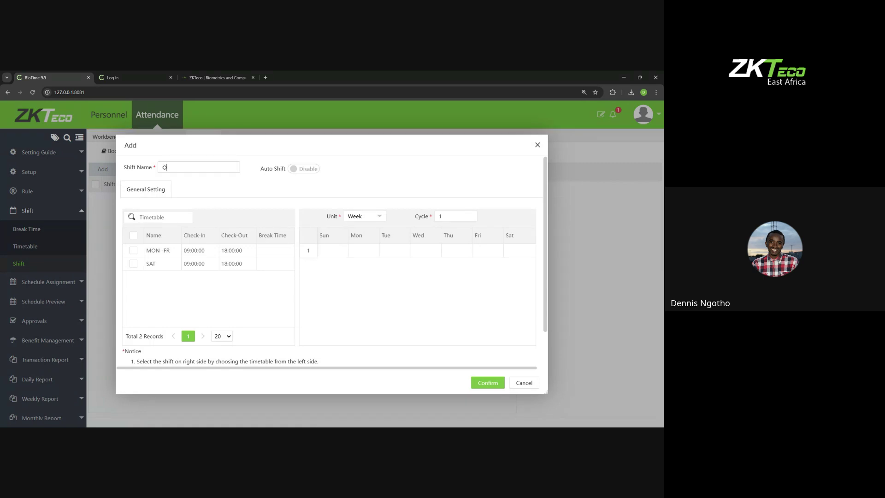
{"action": "type", "text": "NE SGIFT"}
{"action": "key", "text": "BackSpace"}
{"action": "type", "text": "H"}
Step: Assign the MON -FR timetable to Monday through Friday
{"action": "left_click", "coordinate": [133, 251]}
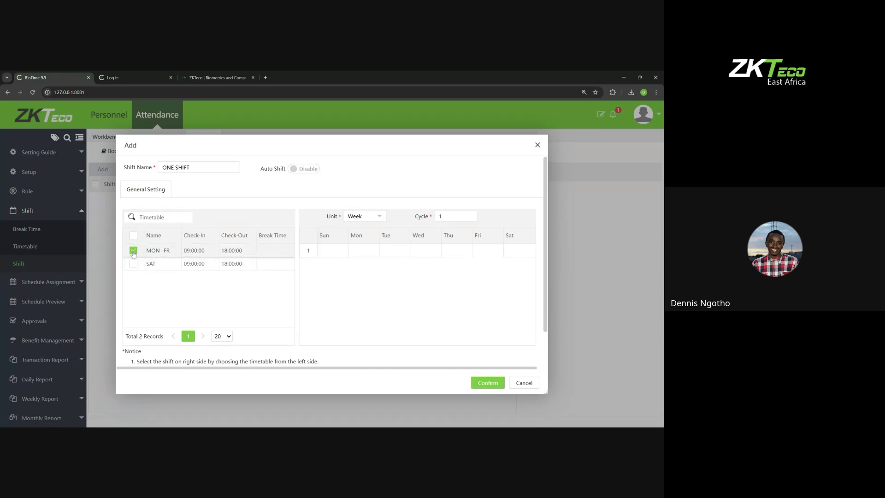
{"action": "left_click", "coordinate": [358, 252]}
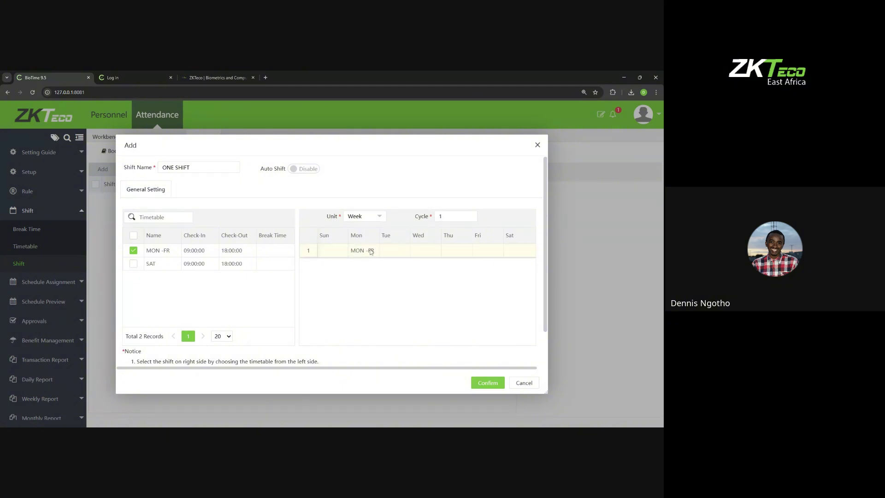
{"action": "left_click", "coordinate": [394, 253]}
{"action": "left_click", "coordinate": [431, 253]}
{"action": "left_click", "coordinate": [462, 252]}
{"action": "left_click", "coordinate": [486, 252]}
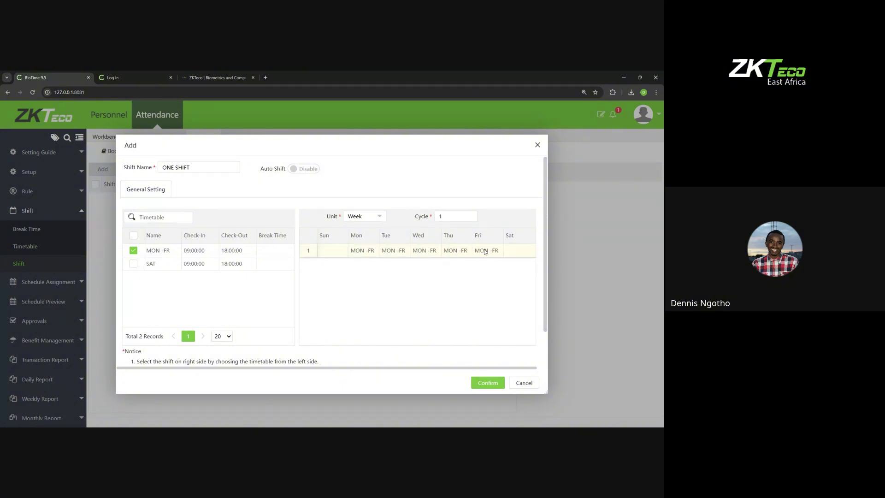
Step: Assign the SAT timetable to Saturday and save the ONE SHIFT weekly shift
{"action": "left_click", "coordinate": [133, 251]}
{"action": "left_click", "coordinate": [133, 263]}
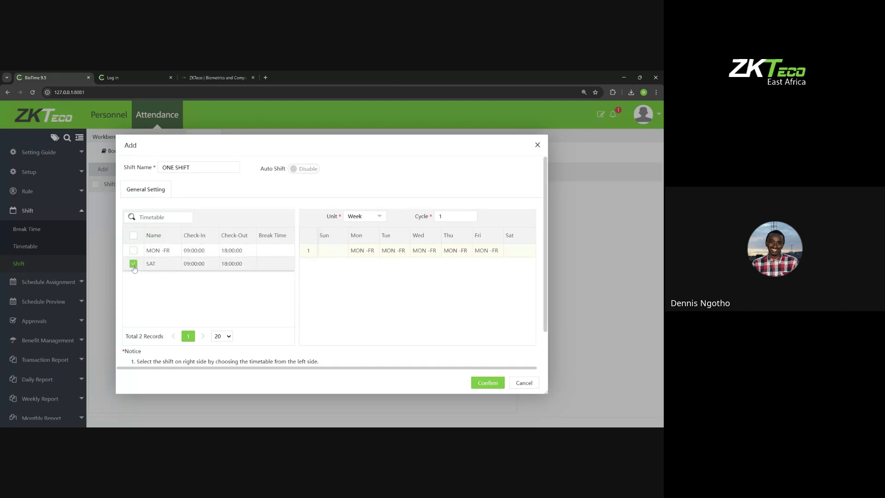
{"action": "left_click", "coordinate": [516, 253]}
{"action": "left_click", "coordinate": [492, 384]}
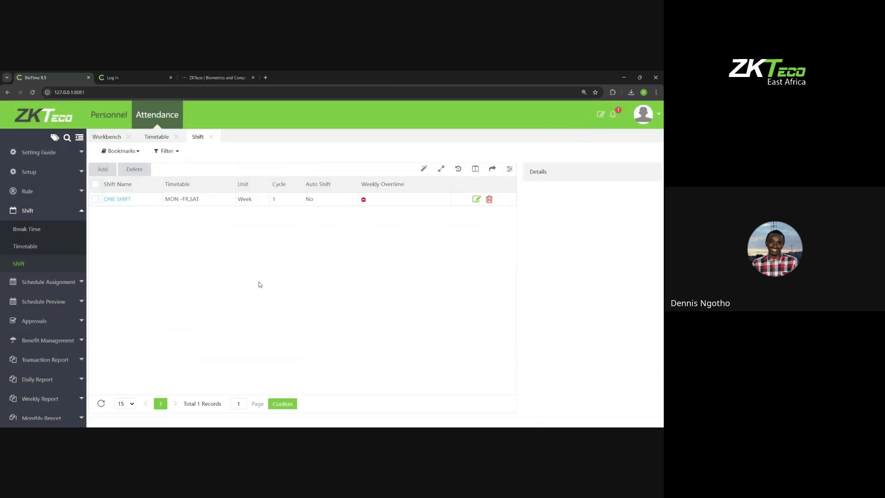
{"action": "left_click", "coordinate": [51, 301]}
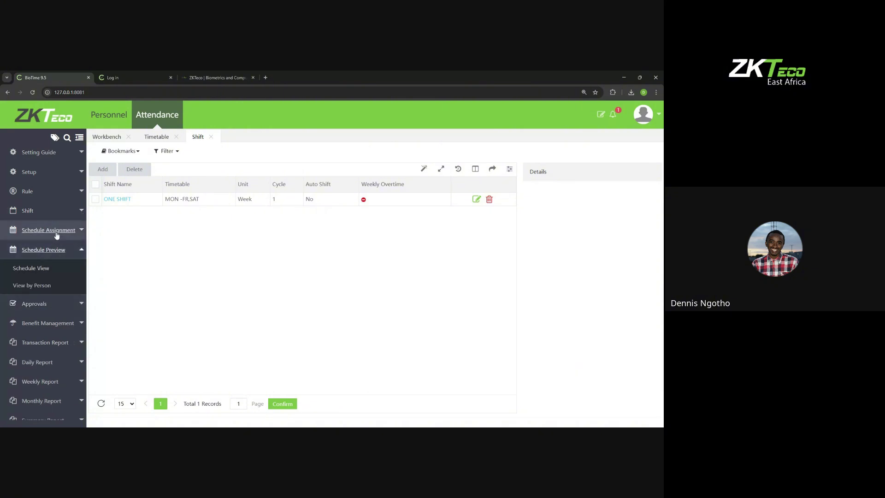
Step: Add a schedule for all four employees on ONE SHIFT, dismissing the hire-date error
{"action": "left_click", "coordinate": [56, 231]}
{"action": "left_click", "coordinate": [42, 283]}
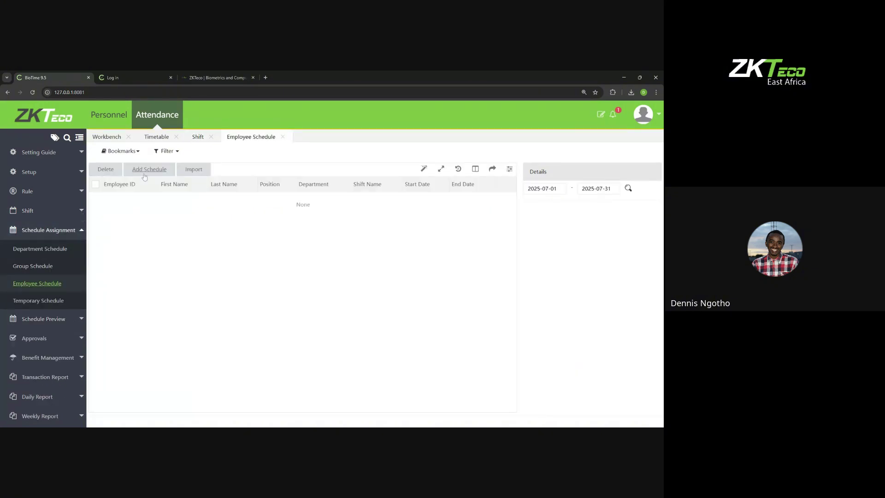
{"action": "left_click", "coordinate": [144, 174]}
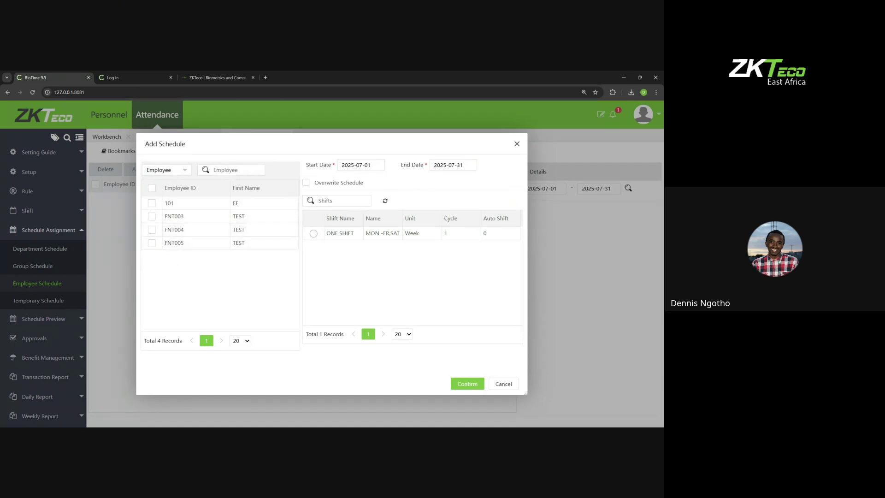
{"action": "left_click", "coordinate": [152, 188]}
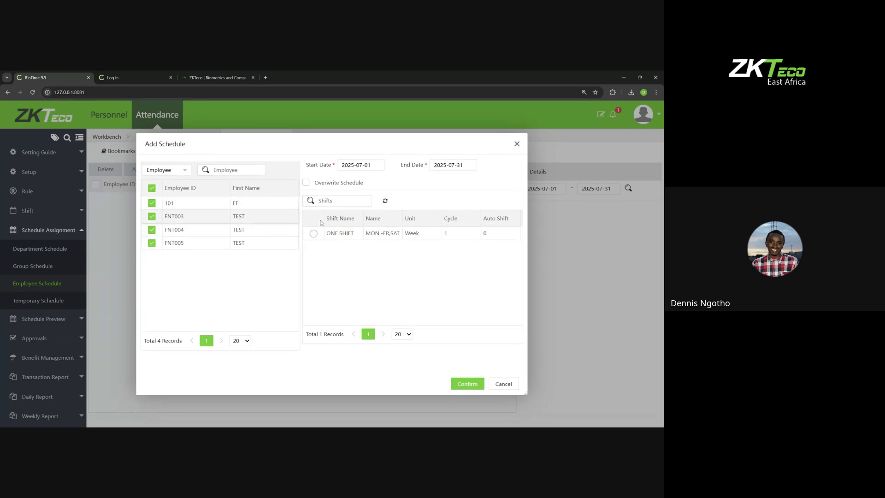
{"action": "left_click", "coordinate": [313, 233]}
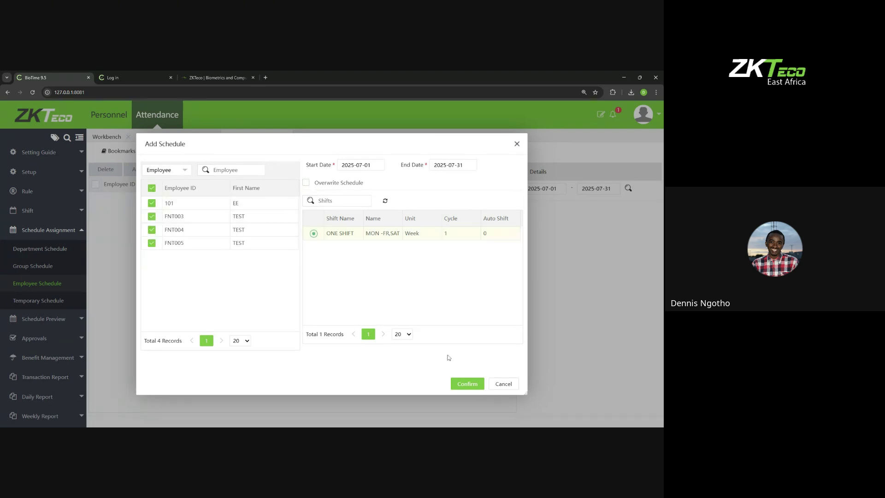
{"action": "left_click", "coordinate": [456, 384]}
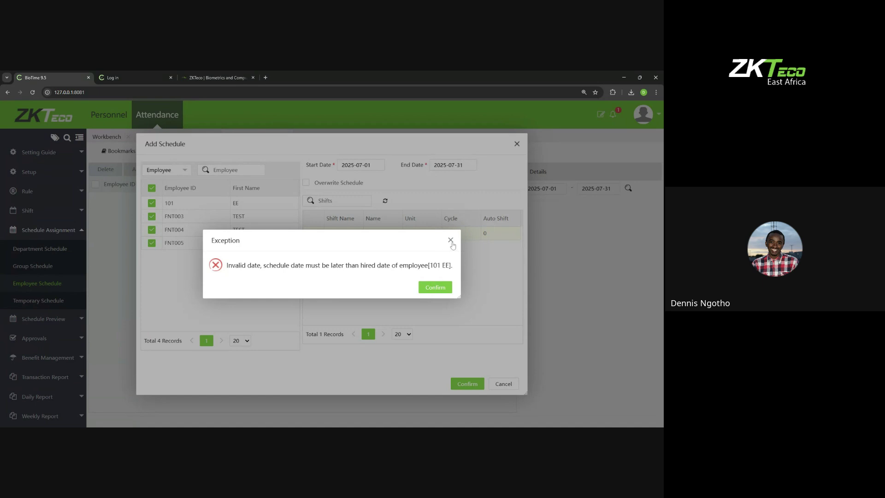
{"action": "left_click", "coordinate": [451, 242]}
Step: Set the schedule start date to 2025-07-25 and save it
{"action": "left_click", "coordinate": [364, 165]}
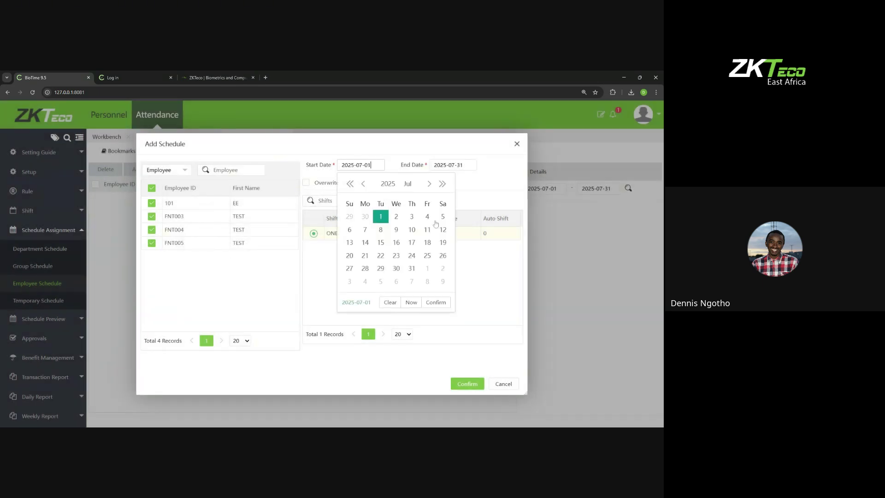
{"action": "left_click", "coordinate": [427, 255]}
{"action": "left_click", "coordinate": [467, 383]}
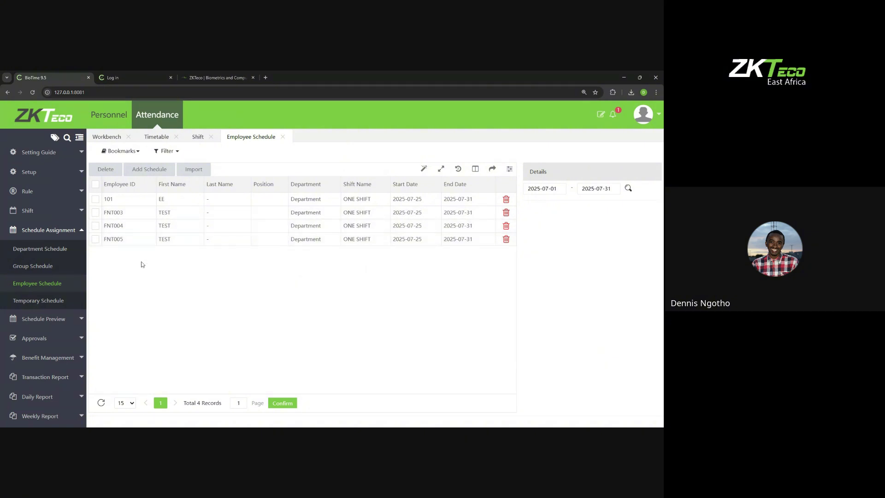
{"action": "left_click", "coordinate": [41, 212]}
Step: Delete the ONE SHIFT shift from the Shift list
{"action": "left_click", "coordinate": [36, 245]}
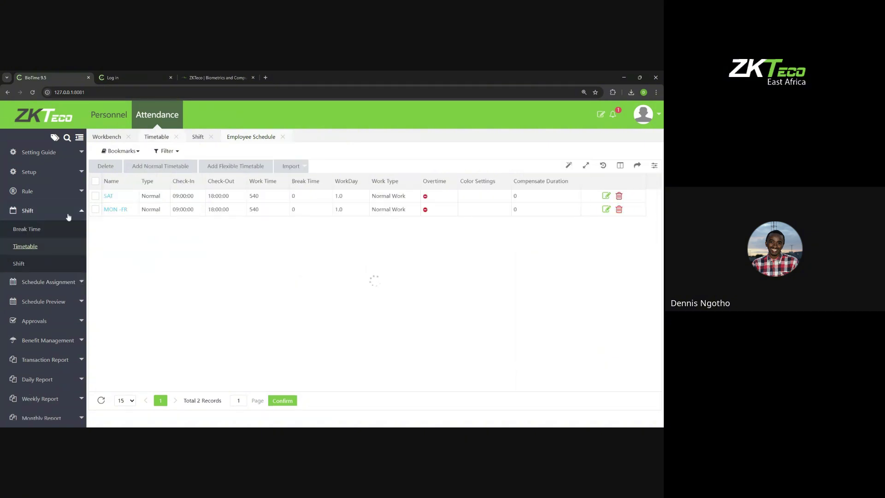
{"action": "left_click", "coordinate": [19, 263]}
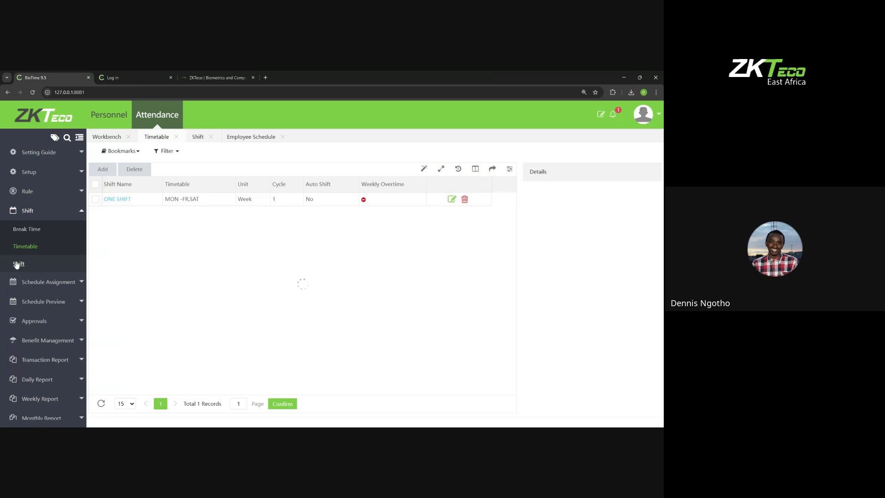
{"action": "double_click", "coordinate": [127, 201]}
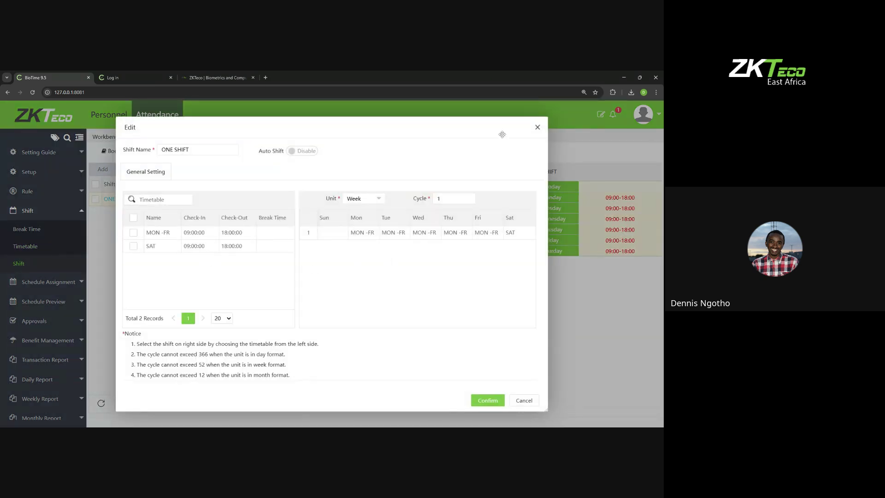
{"action": "left_click", "coordinate": [537, 127]}
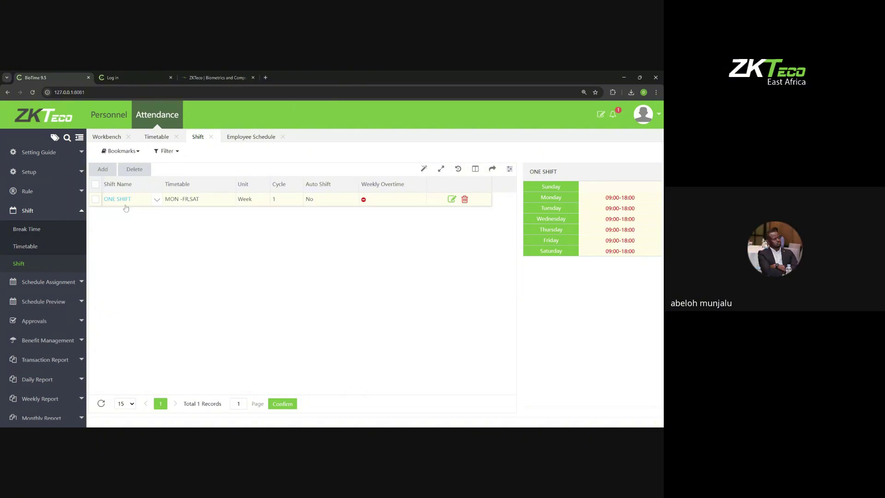
{"action": "left_click", "coordinate": [96, 199]}
{"action": "left_click", "coordinate": [135, 168]}
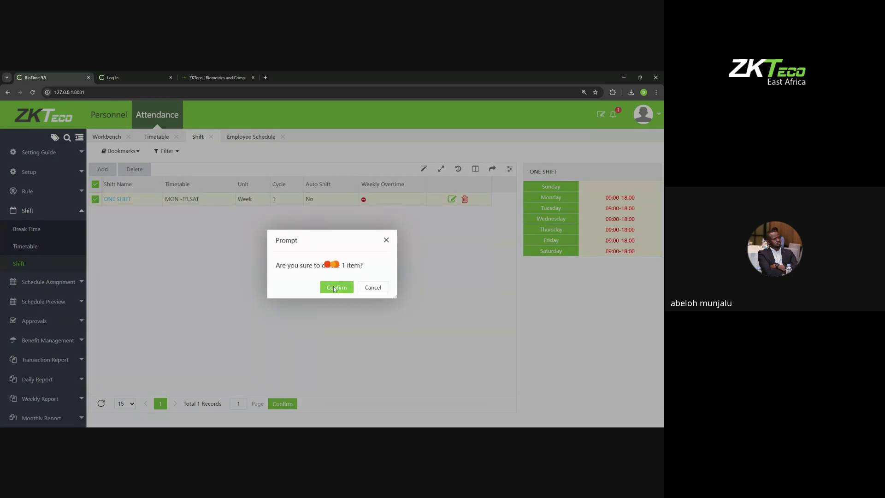
{"action": "left_click", "coordinate": [336, 286]}
Step: Delete both SAT and MON-FR timetables, then return to the Employee Schedule list
{"action": "left_click", "coordinate": [36, 251]}
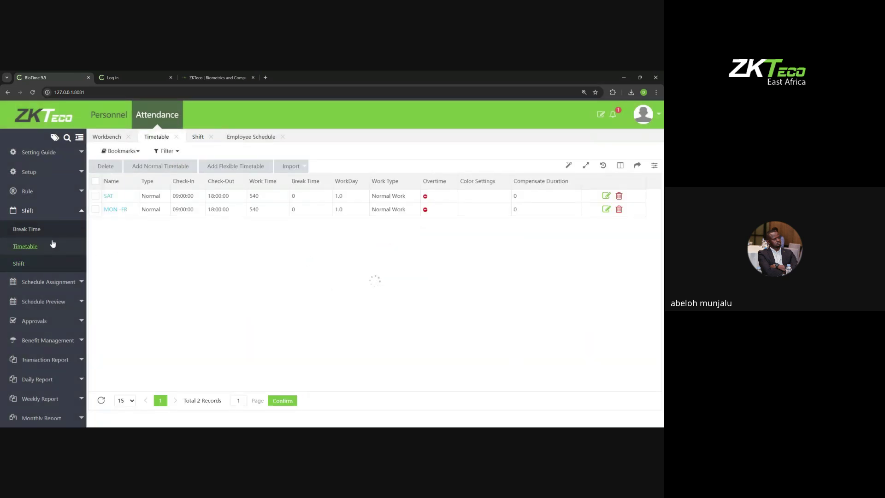
{"action": "left_click", "coordinate": [96, 180]}
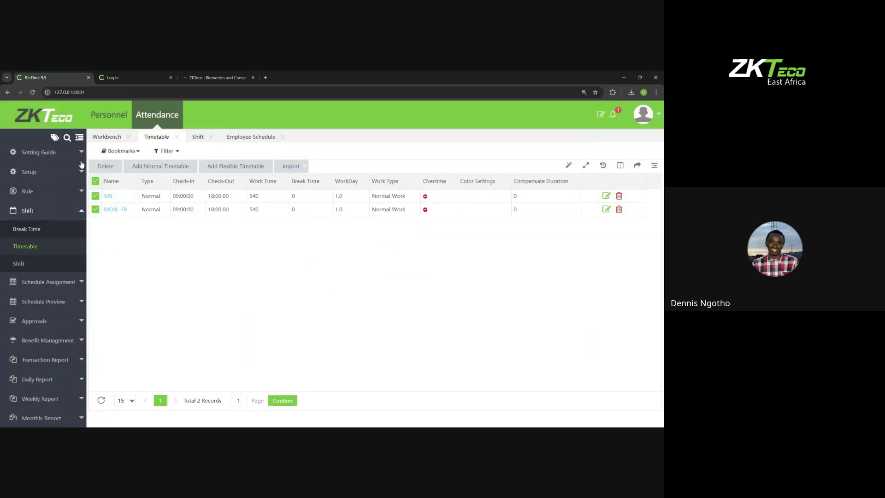
{"action": "left_click", "coordinate": [106, 166]}
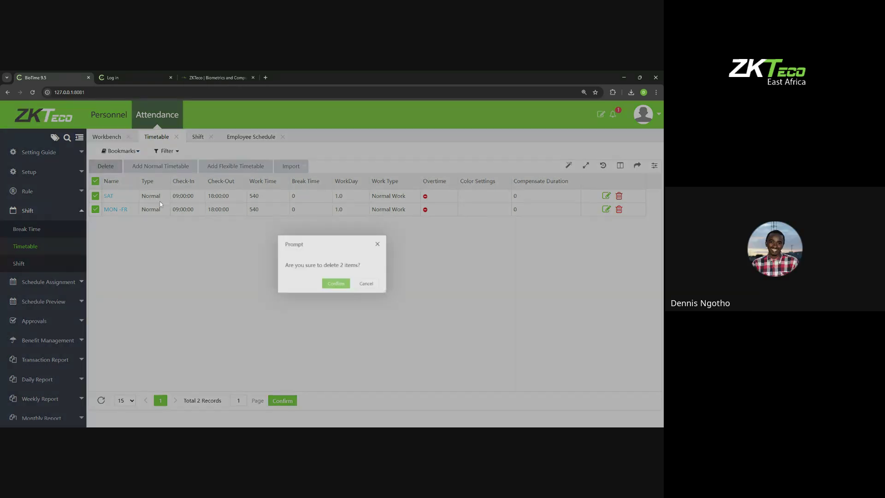
{"action": "key", "text": "Return"}
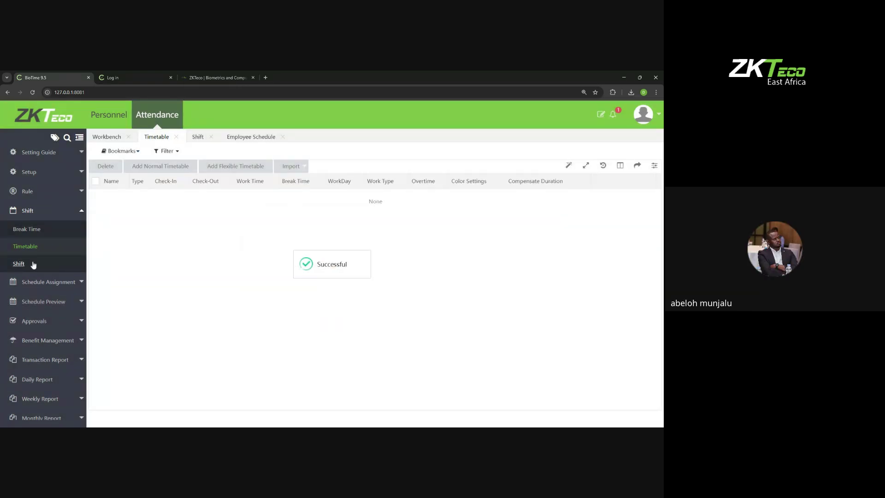
{"action": "left_click", "coordinate": [27, 263]}
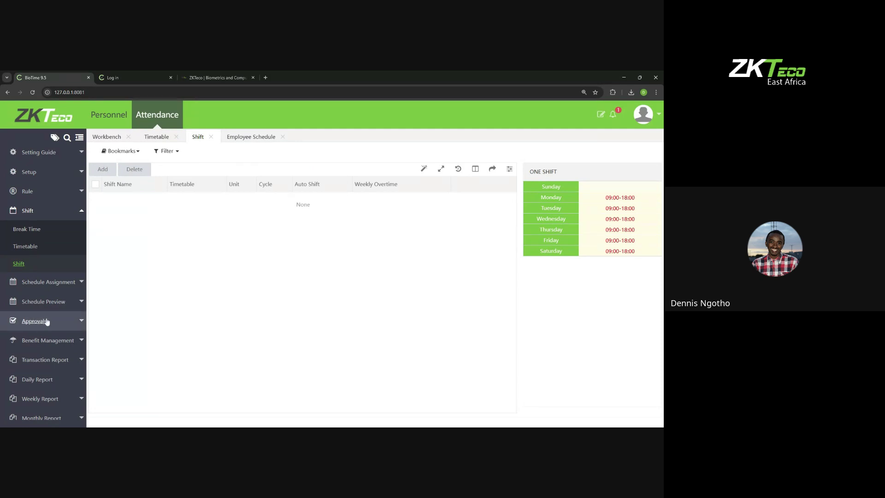
{"action": "left_click", "coordinate": [43, 282]}
{"action": "left_click", "coordinate": [44, 283]}
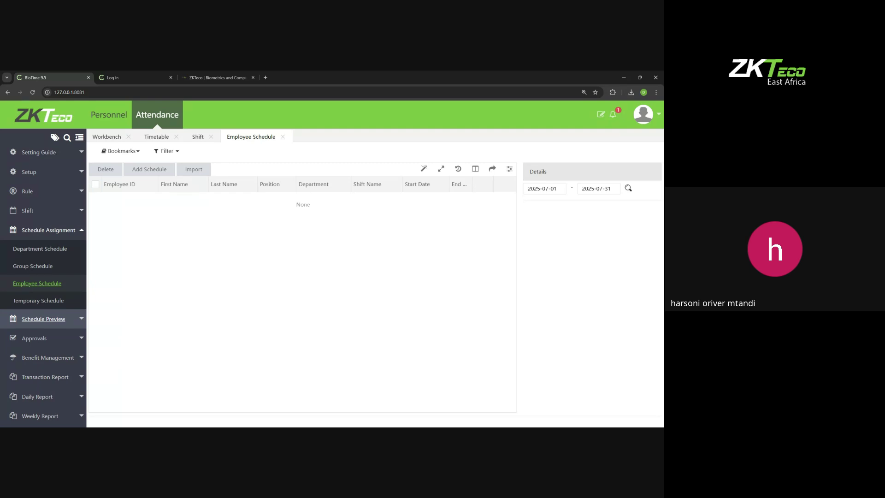
Step: Start a new normal timetable from the Timetable list, prefilled with 09:00–18:00
{"action": "left_click", "coordinate": [28, 210]}
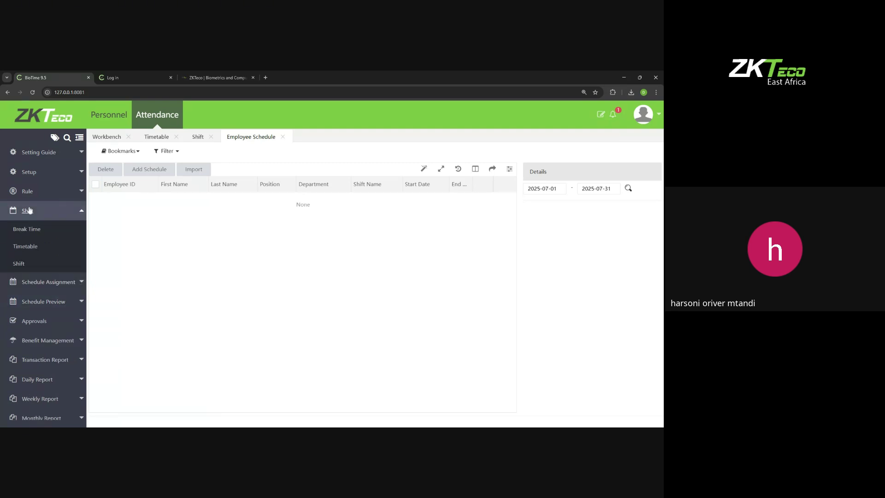
{"action": "left_click", "coordinate": [27, 246]}
{"action": "left_click", "coordinate": [166, 166]}
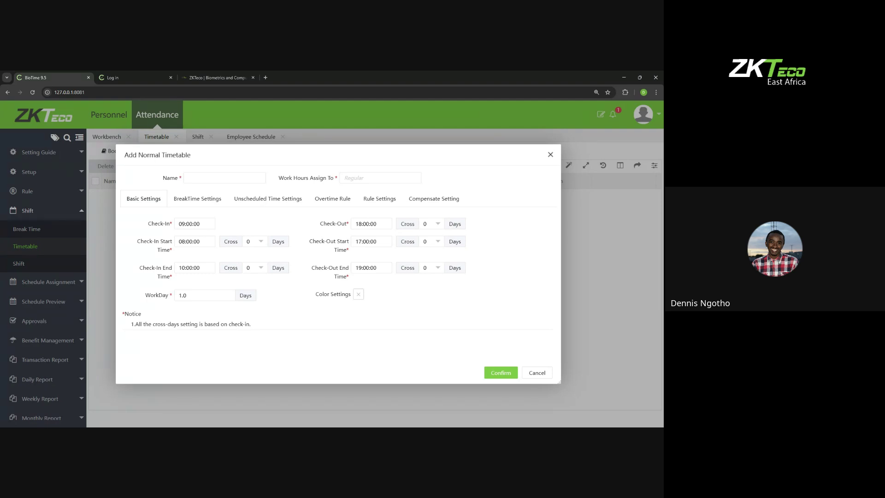
Step: Pick hour 23, minute 59, second 59 as the check-out end time
{"action": "left_click", "coordinate": [371, 268]}
{"action": "scroll", "coordinate": [371, 364], "scroll_direction": "down", "scroll_amount": 2}
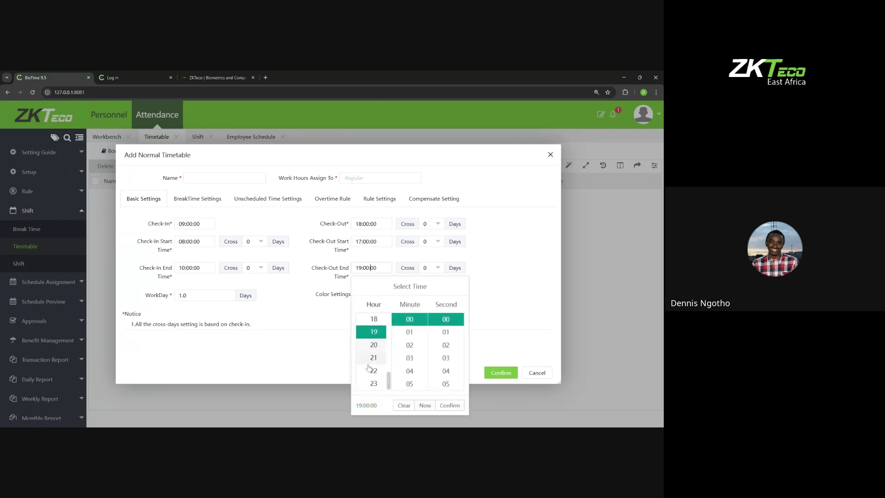
{"action": "left_click", "coordinate": [374, 384]}
{"action": "scroll", "coordinate": [409, 369], "scroll_direction": "down", "scroll_amount": 6}
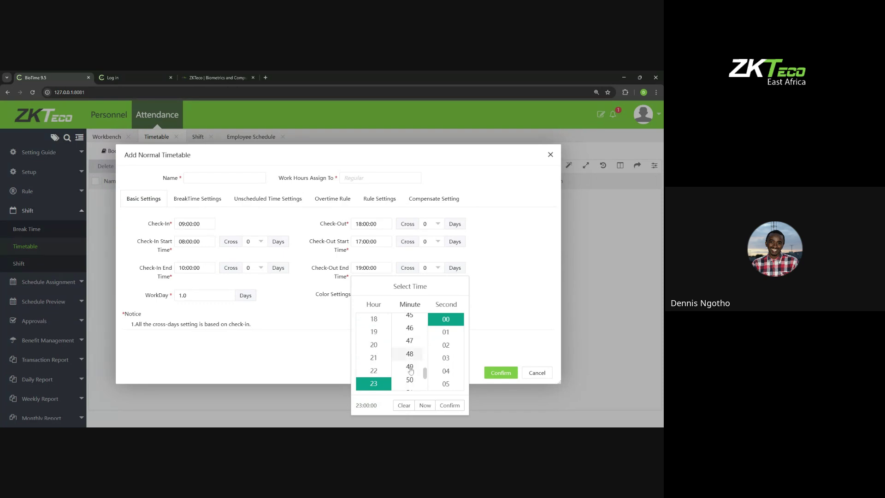
{"action": "left_click", "coordinate": [410, 384]}
{"action": "scroll", "coordinate": [443, 362], "scroll_direction": "down", "scroll_amount": 5}
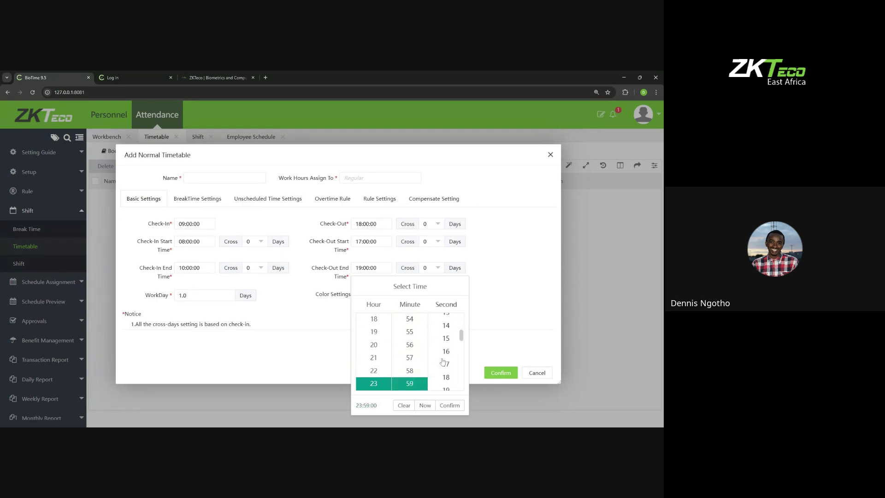
{"action": "scroll", "coordinate": [442, 361], "scroll_direction": "down", "scroll_amount": 2}
{"action": "left_click", "coordinate": [446, 383]}
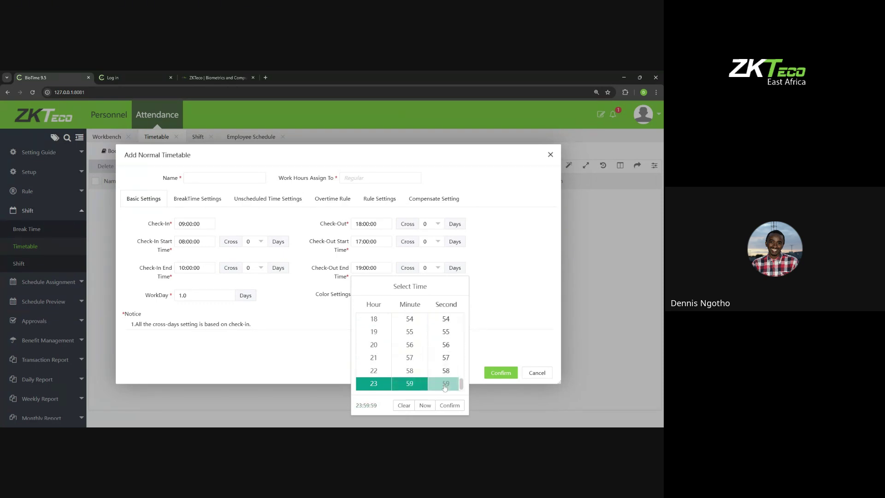
{"action": "left_click", "coordinate": [449, 405]}
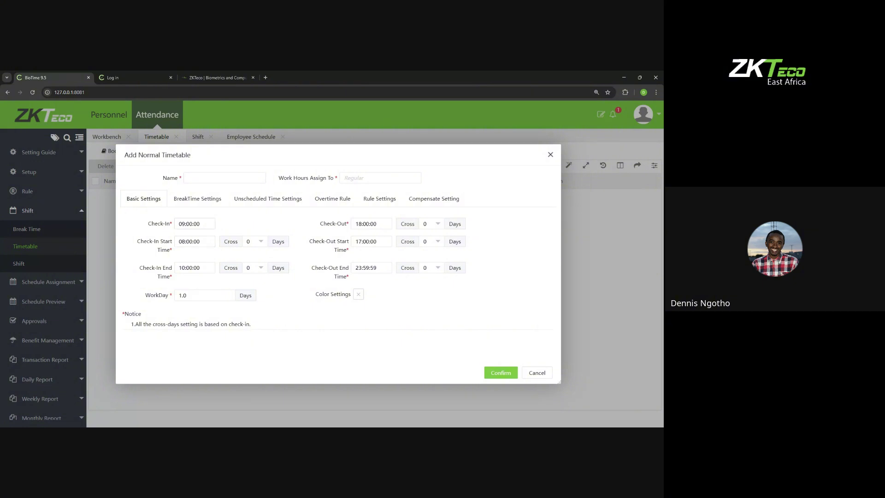
Step: Inspect the check-in and check-in start time values, then discard the new timetable
{"action": "left_click_drag", "start_coordinate": [178, 224], "coordinate": [201, 224]}
{"action": "left_click", "coordinate": [158, 241]}
{"action": "double_click", "coordinate": [192, 242]}
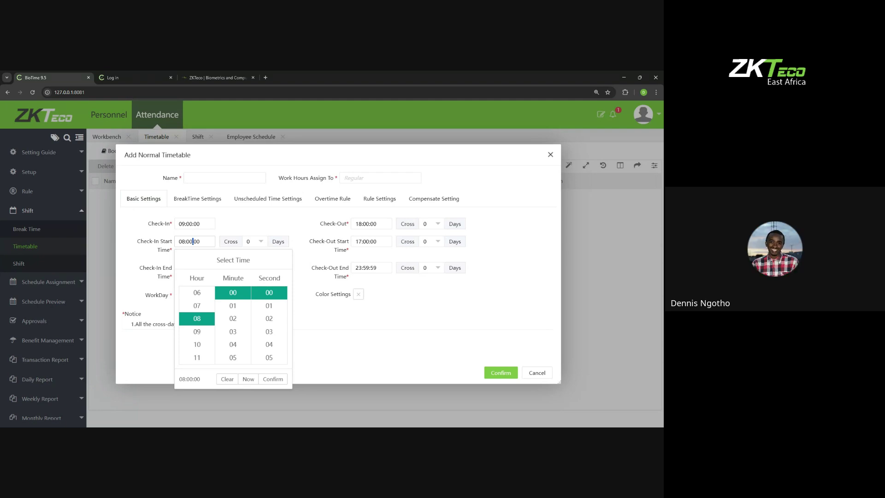
{"action": "left_click", "coordinate": [550, 155]}
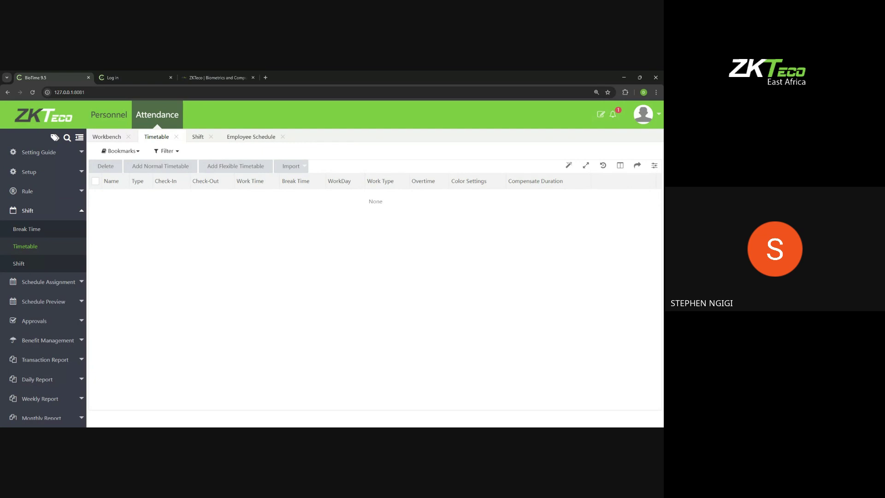
Step: Enable the Access Control module in Controller settings and open its empty Device page
{"action": "left_click", "coordinate": [643, 114]}
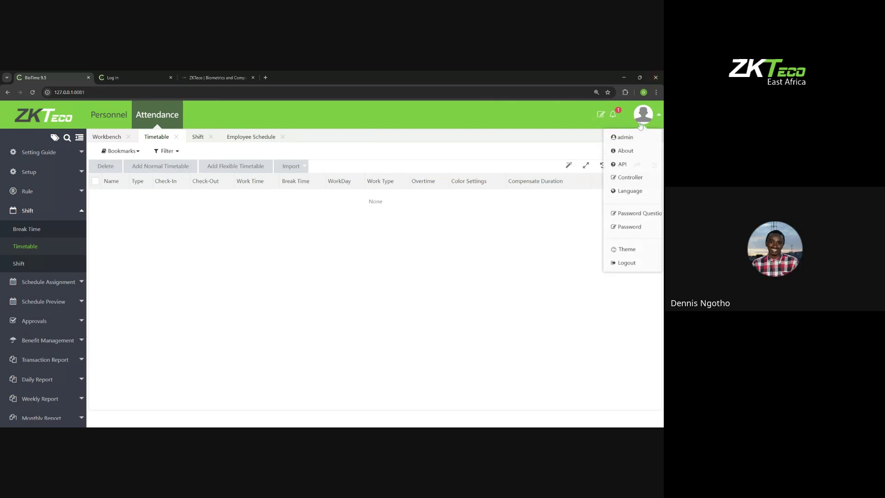
{"action": "left_click", "coordinate": [628, 177]}
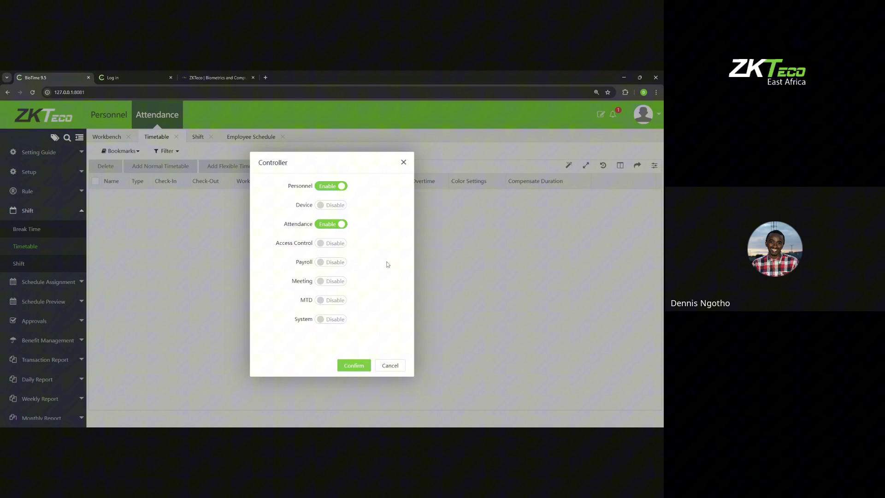
{"action": "left_click", "coordinate": [332, 242]}
{"action": "left_click", "coordinate": [359, 366]}
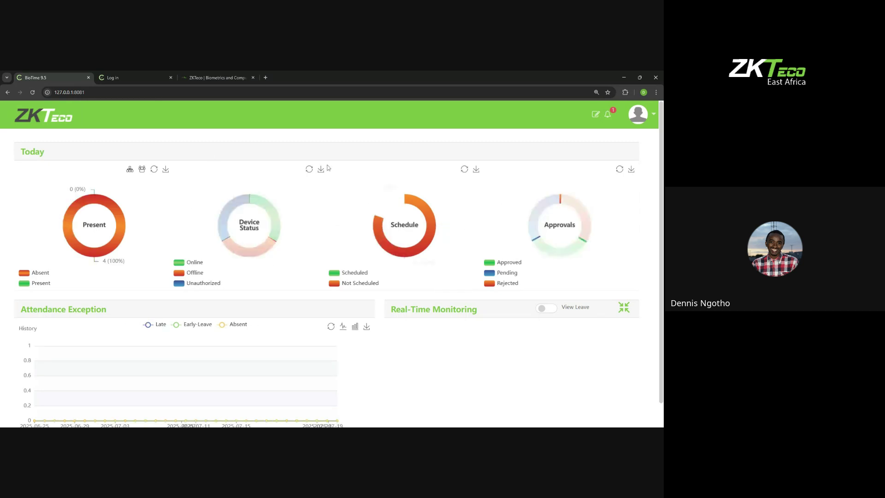
{"action": "left_click", "coordinate": [233, 121]}
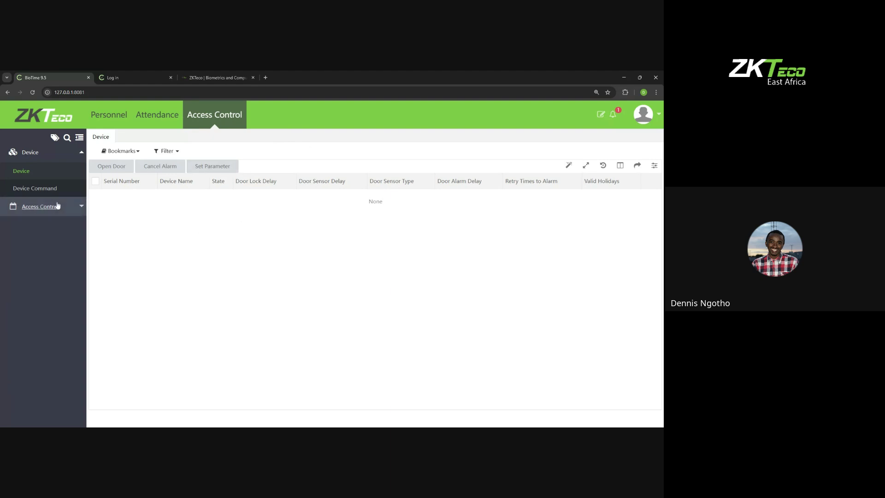
Step: Open the Access Control Time Period list, showing existing time period 1
{"action": "left_click", "coordinate": [28, 206]}
{"action": "left_click", "coordinate": [34, 197]}
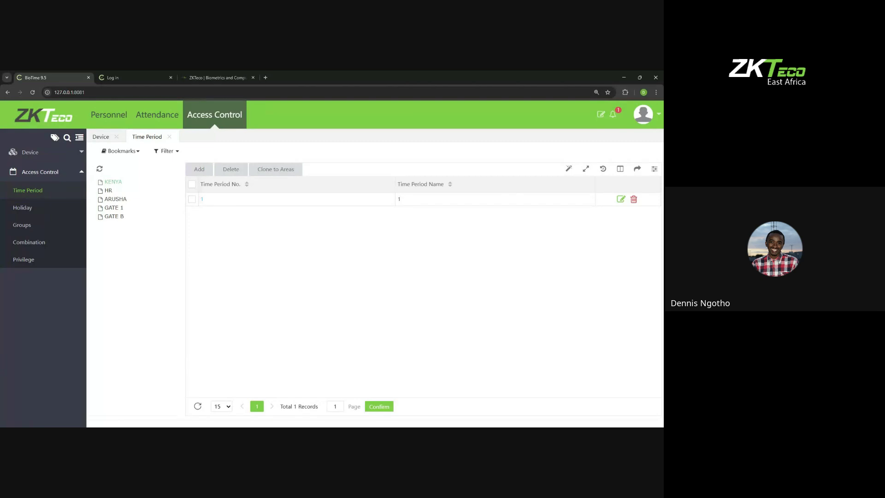
Step: Check the Holiday list, then start a new time period defaulting to 00:00:00–23:59:00 daily
{"action": "left_click", "coordinate": [22, 208]}
{"action": "left_click", "coordinate": [32, 190]}
{"action": "left_click", "coordinate": [200, 170]}
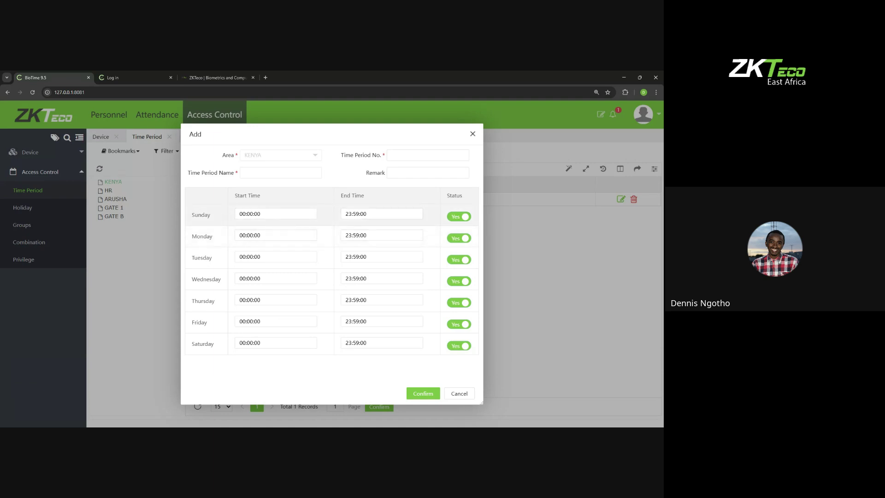
Step: Discard the new time period and view the Privilege list of two group-1 employees
{"action": "left_click", "coordinate": [472, 133]}
{"action": "left_click", "coordinate": [39, 261]}
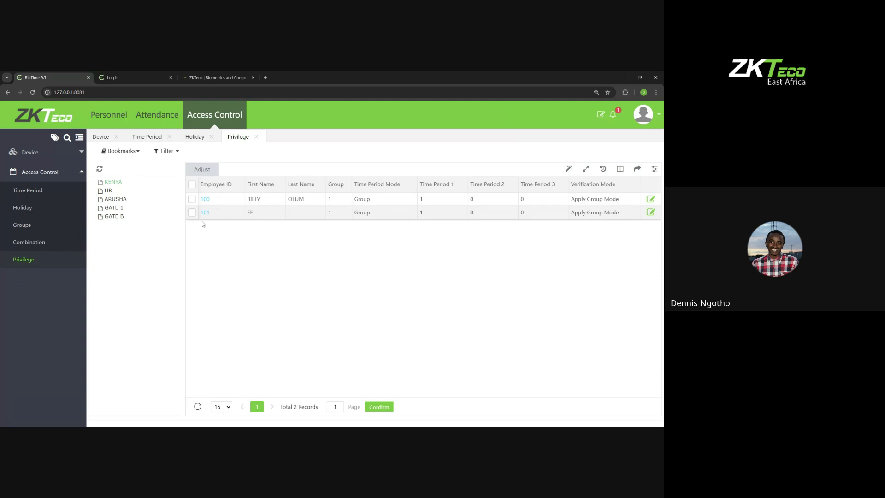
Step: Review the TEST employee's attendance and device access settings, leaving verify mode Any unchanged
{"action": "left_click", "coordinate": [109, 115]}
{"action": "left_click", "coordinate": [34, 224]}
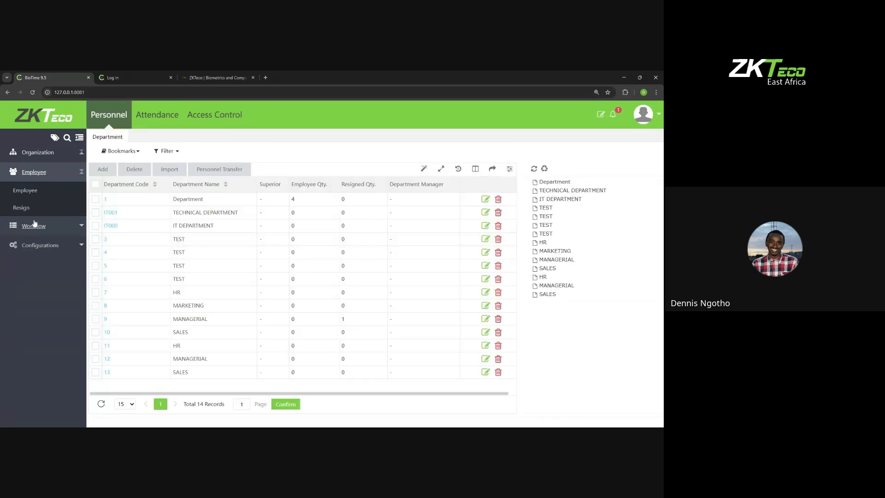
{"action": "left_click", "coordinate": [28, 190]}
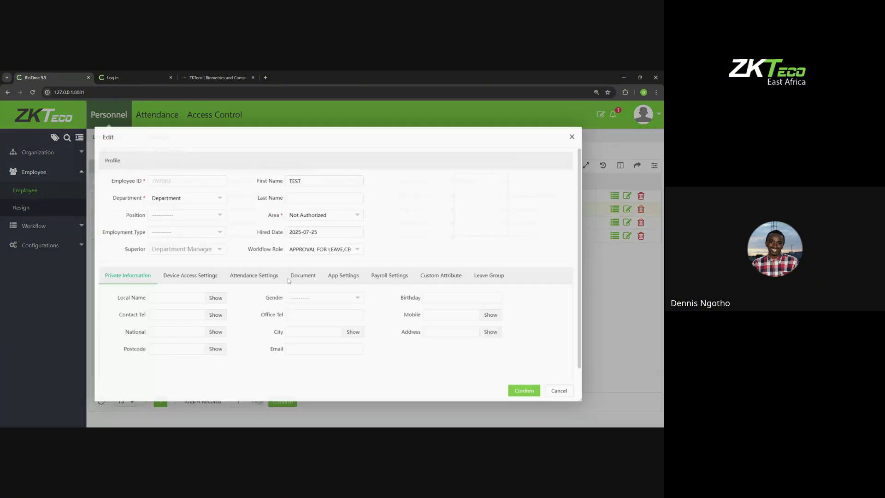
{"action": "left_click", "coordinate": [211, 276]}
{"action": "left_click", "coordinate": [264, 276]}
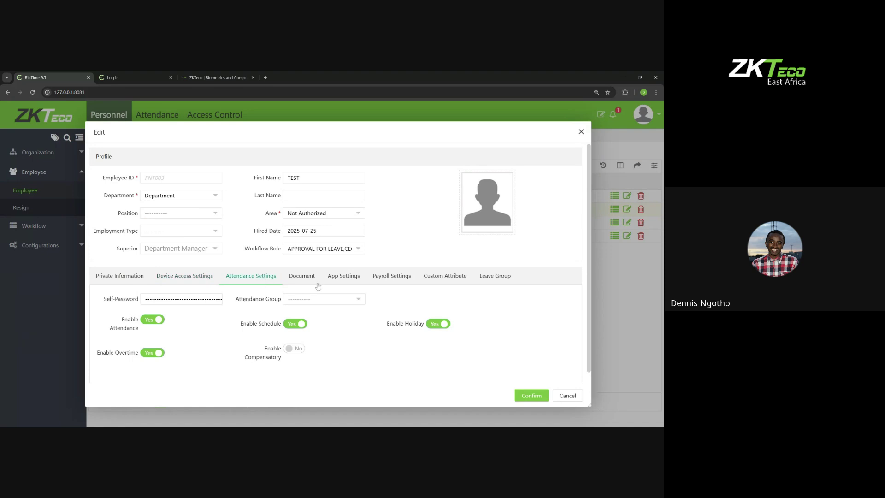
{"action": "left_click", "coordinate": [214, 283]}
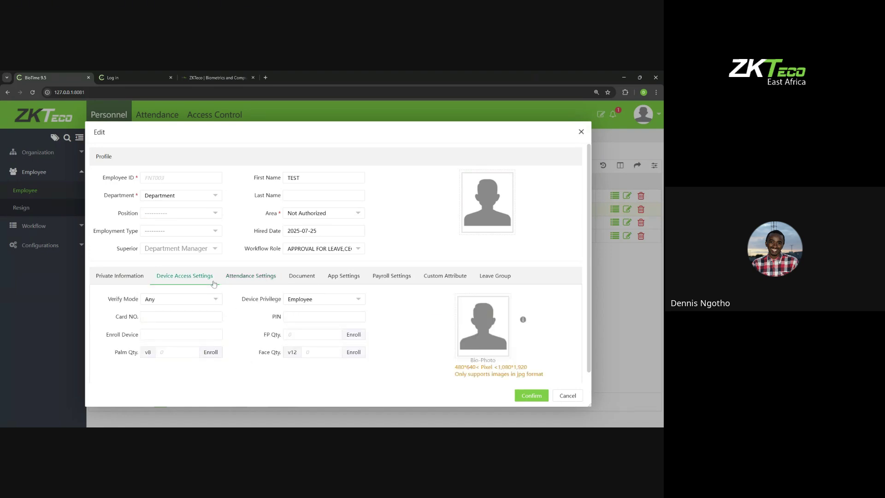
{"action": "left_click", "coordinate": [580, 132]}
Step: Return to Access Control and open the Combination and Groups lists
{"action": "left_click", "coordinate": [214, 114]}
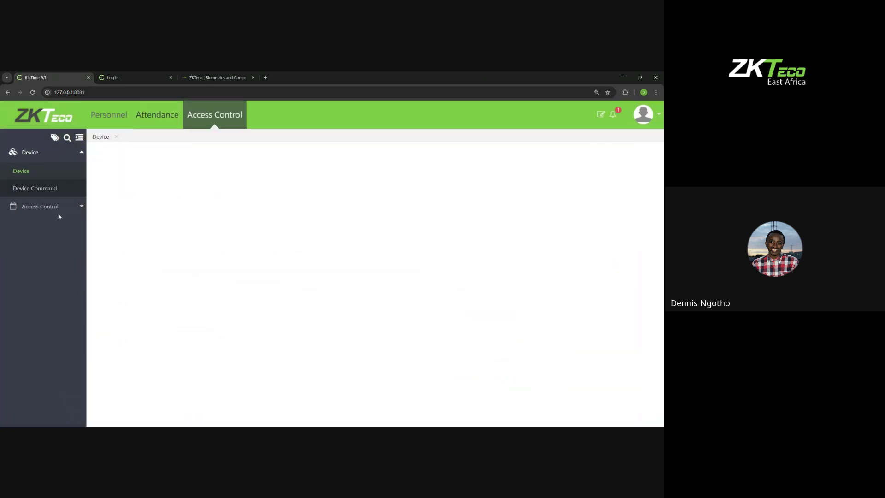
{"action": "left_click", "coordinate": [34, 210]}
{"action": "left_click", "coordinate": [17, 240]}
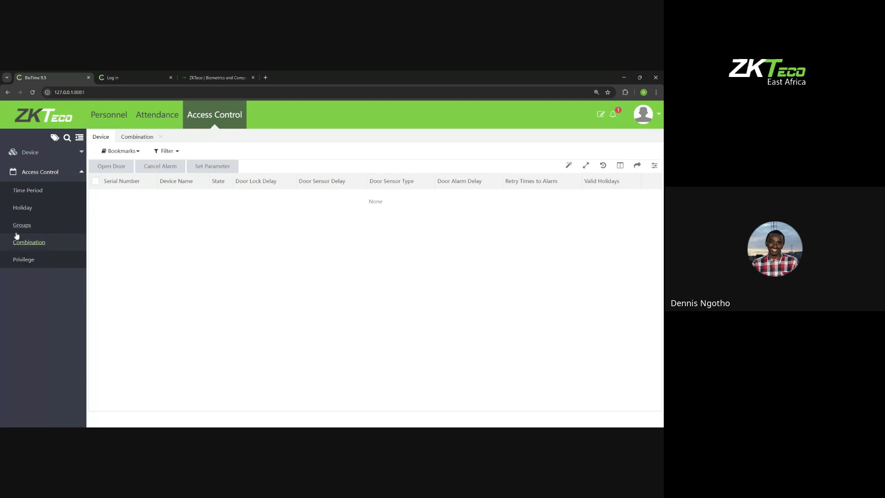
{"action": "left_click", "coordinate": [19, 225]}
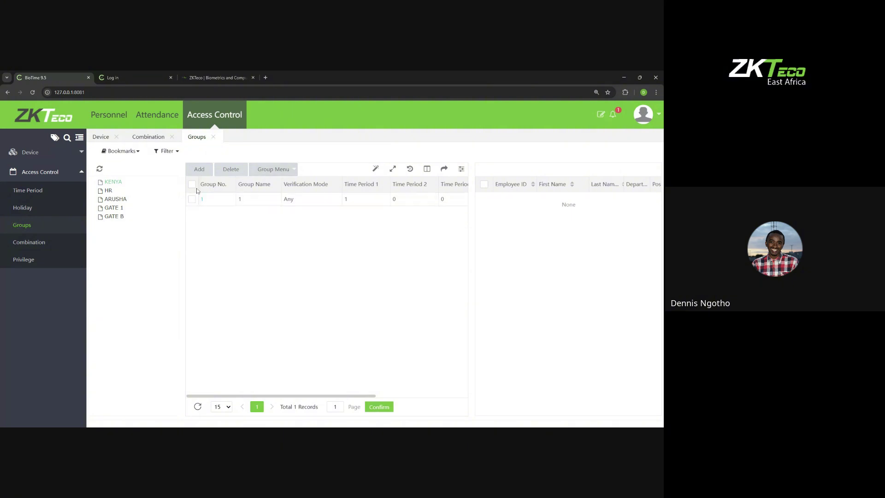
Step: Inspect group 1's settings (verification Any, time period 1) and its member employee 101
{"action": "left_click", "coordinate": [191, 185]}
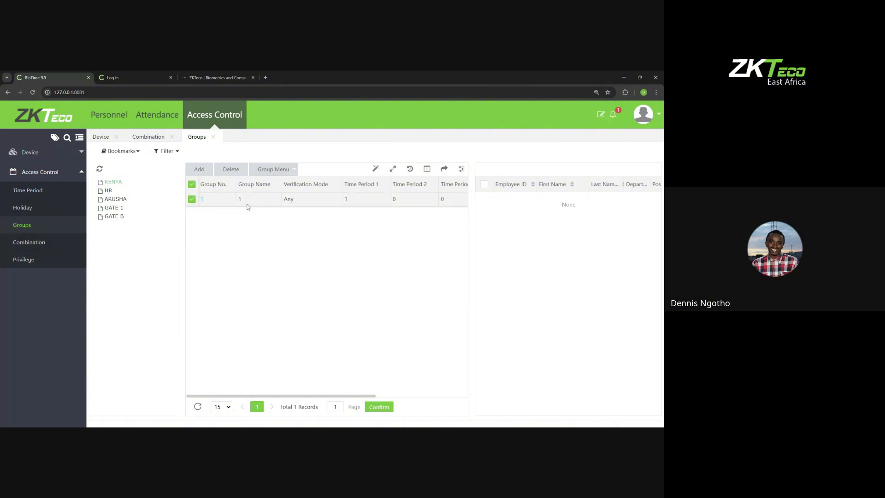
{"action": "left_click", "coordinate": [443, 204]}
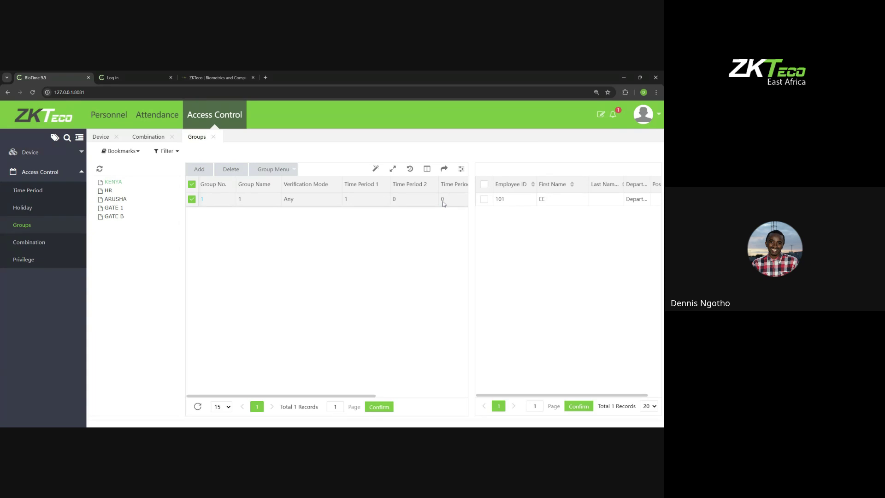
{"action": "left_click_drag", "start_coordinate": [511, 395], "coordinate": [614, 323]}
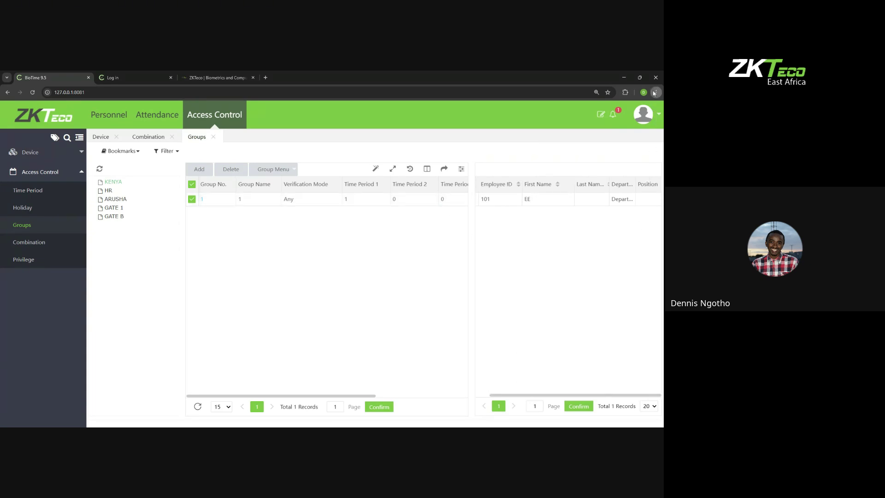
{"action": "key", "text": "ctrl+minus"}
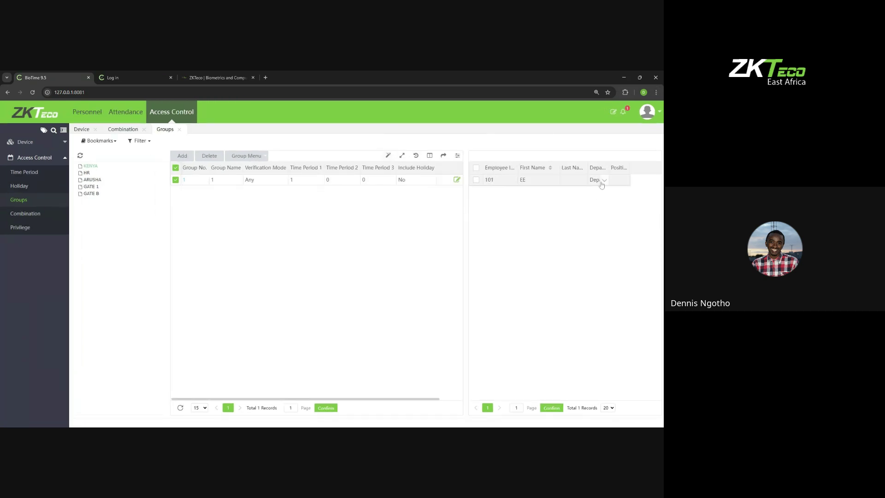
{"action": "left_click", "coordinate": [456, 180]}
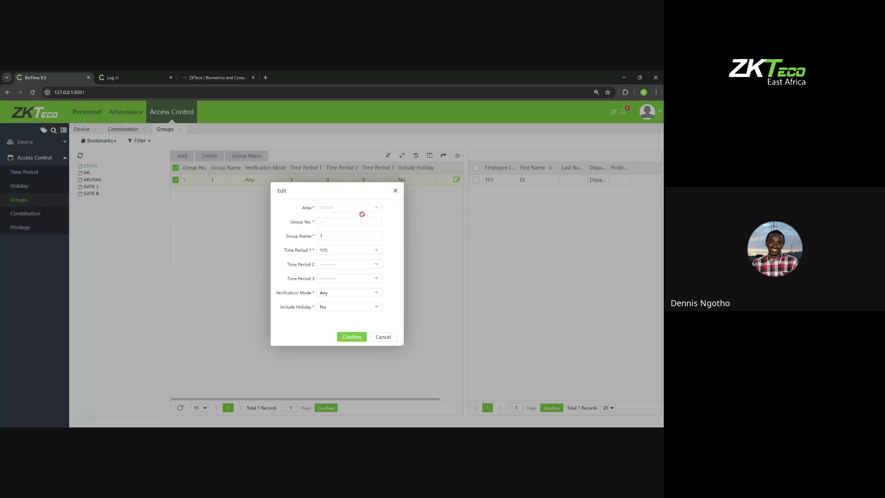
{"action": "left_click", "coordinate": [395, 191]}
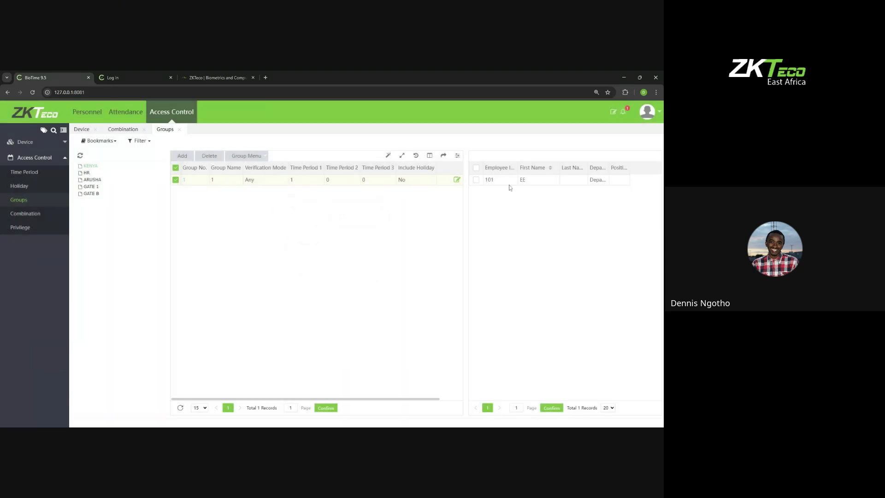
{"action": "left_click", "coordinate": [476, 168]}
Step: Expand the Device section in the sidebar
{"action": "left_click", "coordinate": [26, 141]}
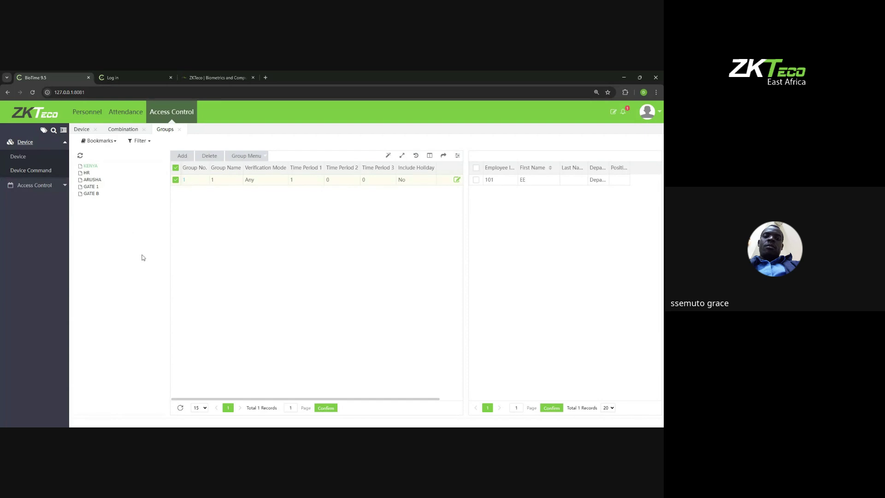
Step: Create a normal attendance timetable named MORNING, 09:00–18:00
{"action": "left_click", "coordinate": [125, 111]}
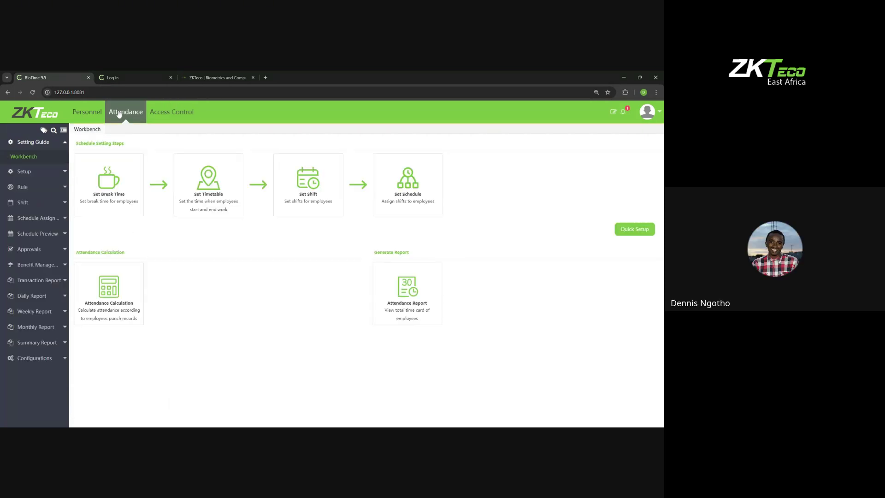
{"action": "left_click", "coordinate": [22, 202]}
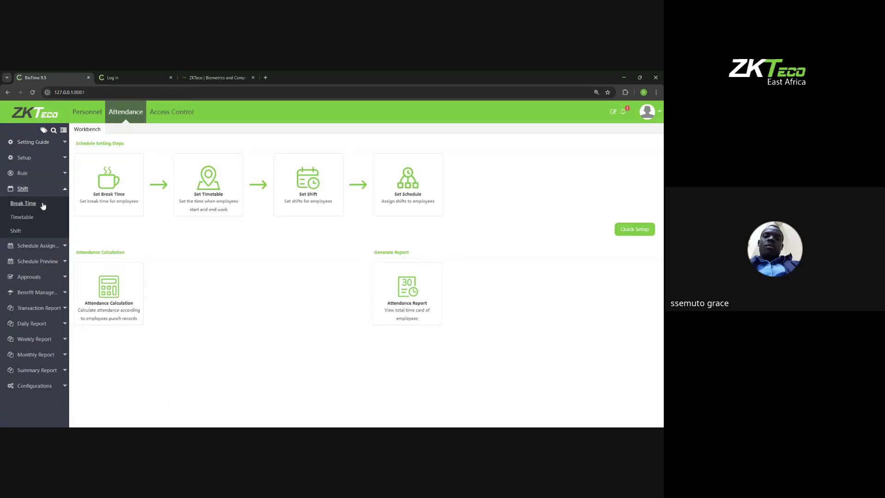
{"action": "left_click", "coordinate": [22, 217]}
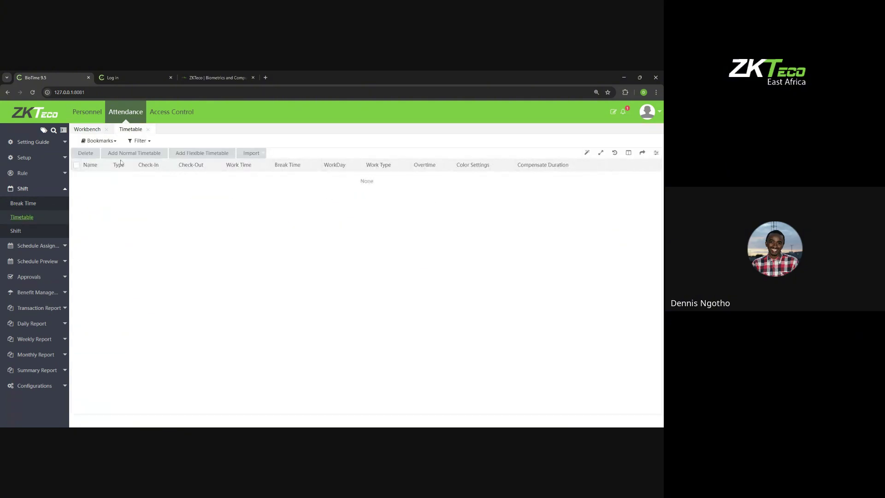
{"action": "left_click", "coordinate": [122, 157]}
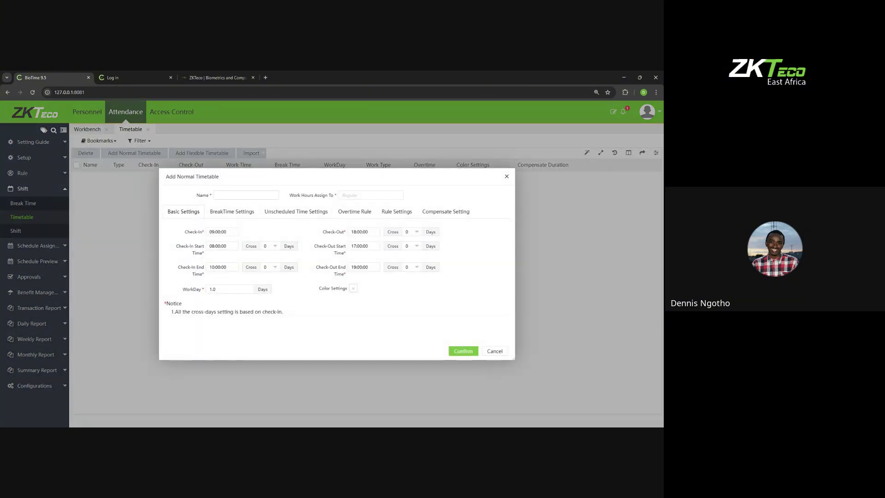
{"action": "type", "text": "MORNING"}
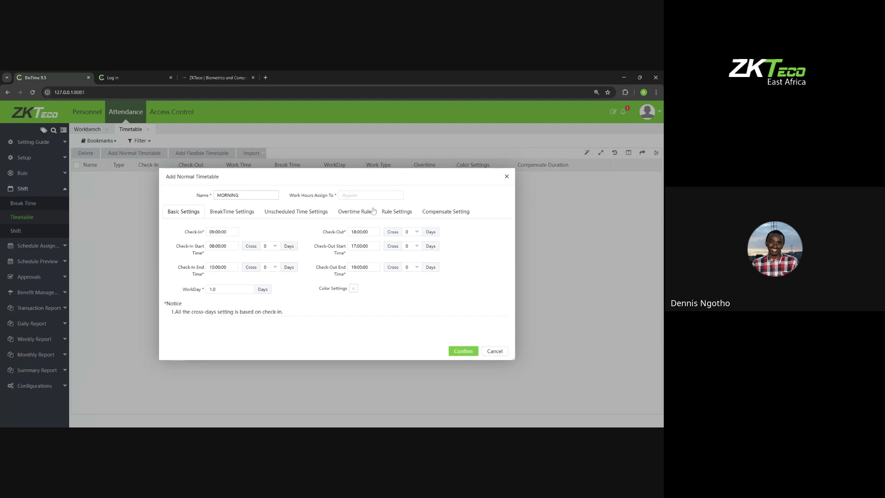
{"action": "left_click", "coordinate": [465, 353]}
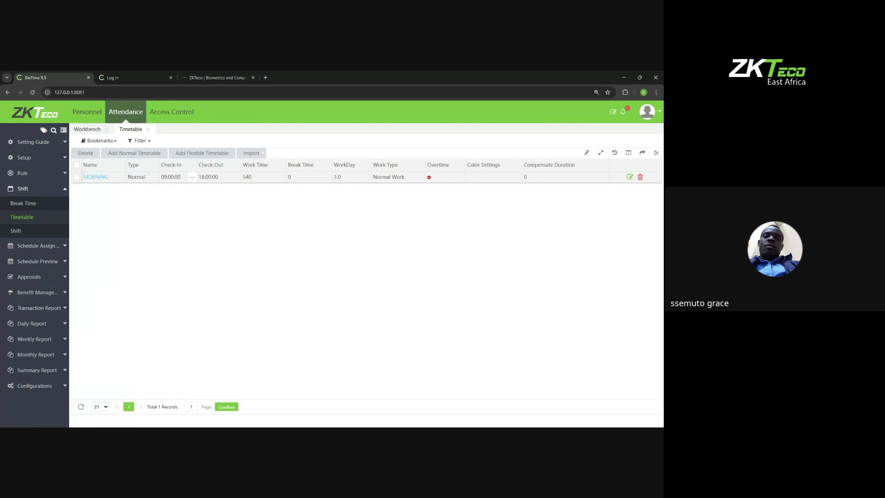
Step: Add a second normal timetable named NIGHT with the same 09:00–18:00 hours
{"action": "left_click", "coordinate": [134, 153]}
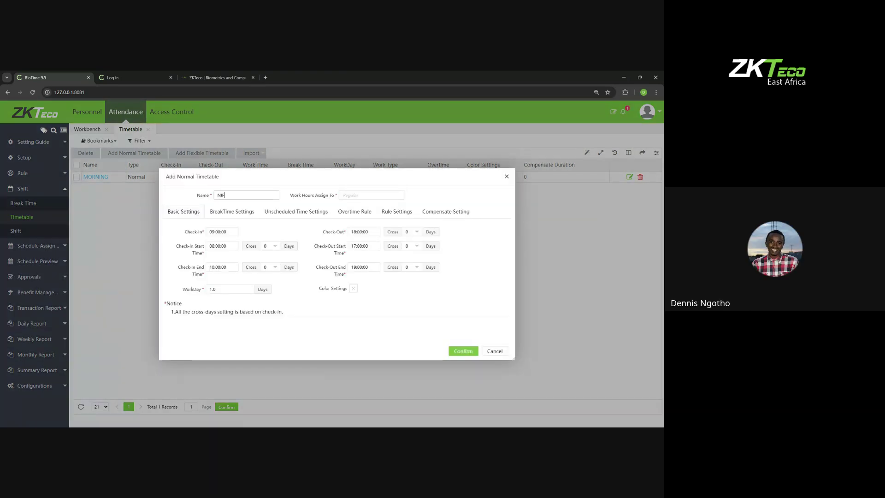
{"action": "type", "text": "NIGHT"}
{"action": "left_click", "coordinate": [459, 351]}
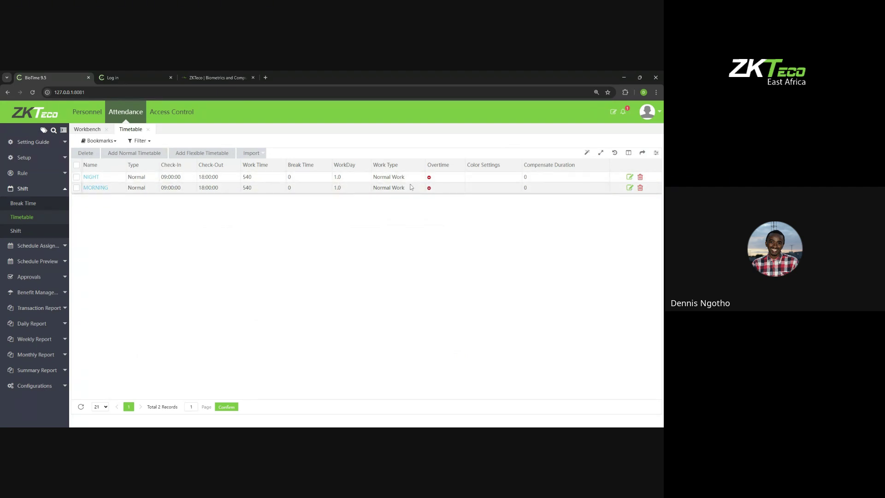
Step: Start a new shift named ONE SHIFT with Auto Shift enabled
{"action": "left_click", "coordinate": [16, 230]}
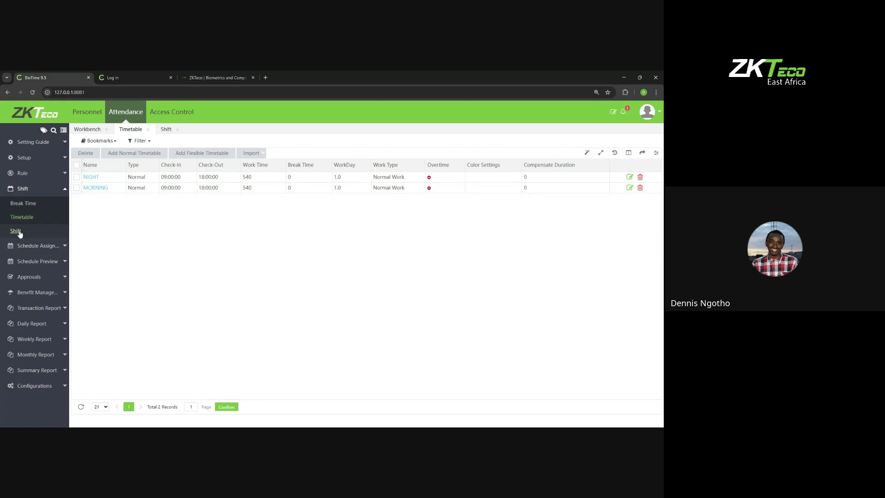
{"action": "left_click", "coordinate": [81, 156]}
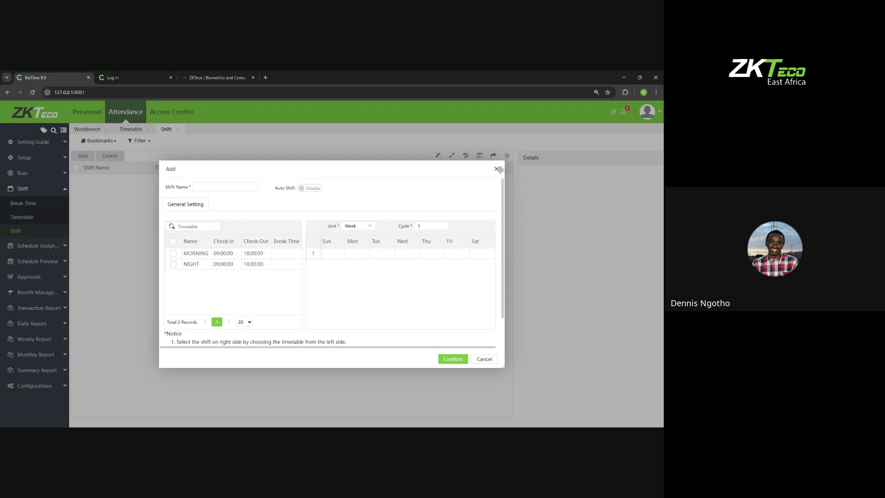
{"action": "left_click", "coordinate": [496, 169]}
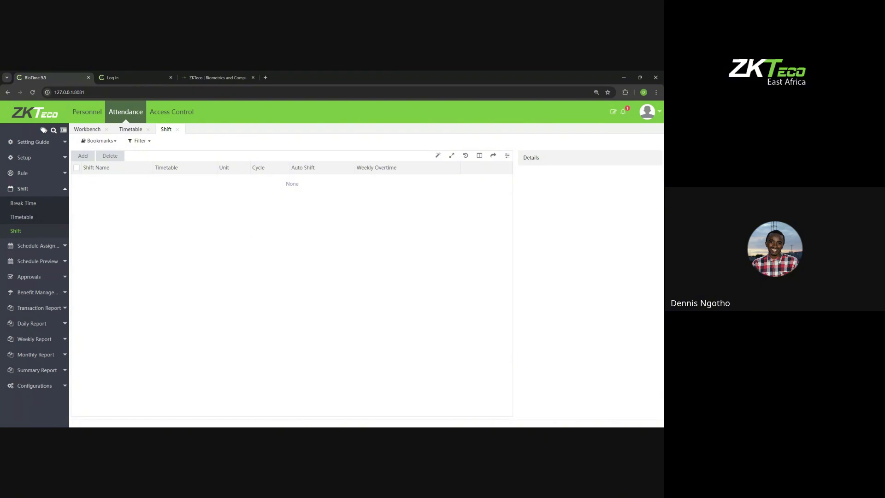
{"action": "left_click", "coordinate": [85, 156]}
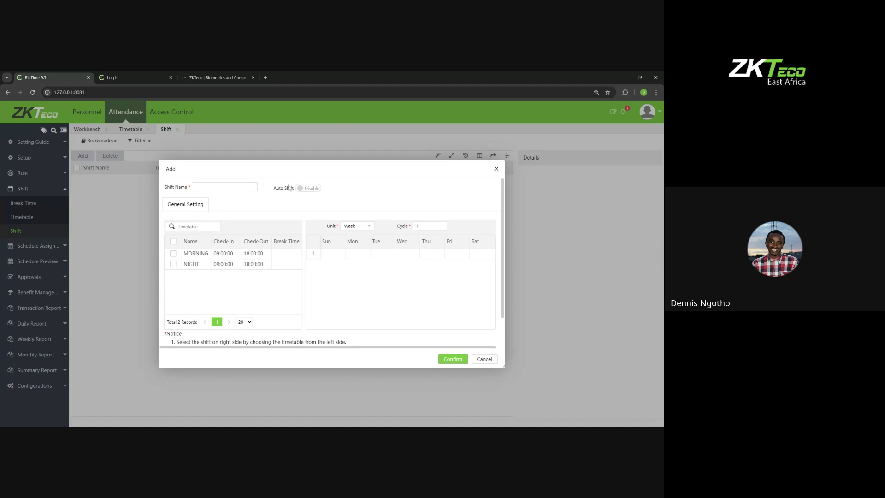
{"action": "left_click", "coordinate": [308, 189]}
{"action": "type", "text": "ONE SHIFT"}
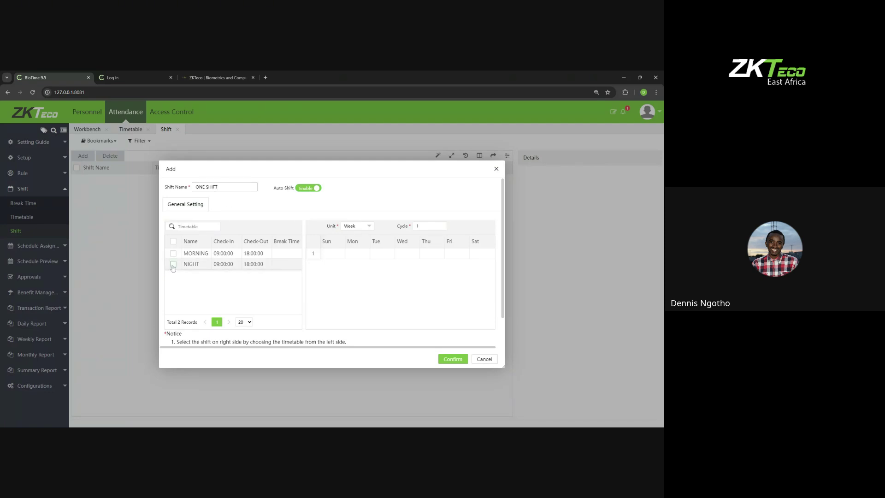
Step: Include MORNING and NIGHT timetables and assign MORNING to Monday through Saturday of week 1
{"action": "left_click", "coordinate": [173, 264]}
{"action": "left_click", "coordinate": [173, 253]}
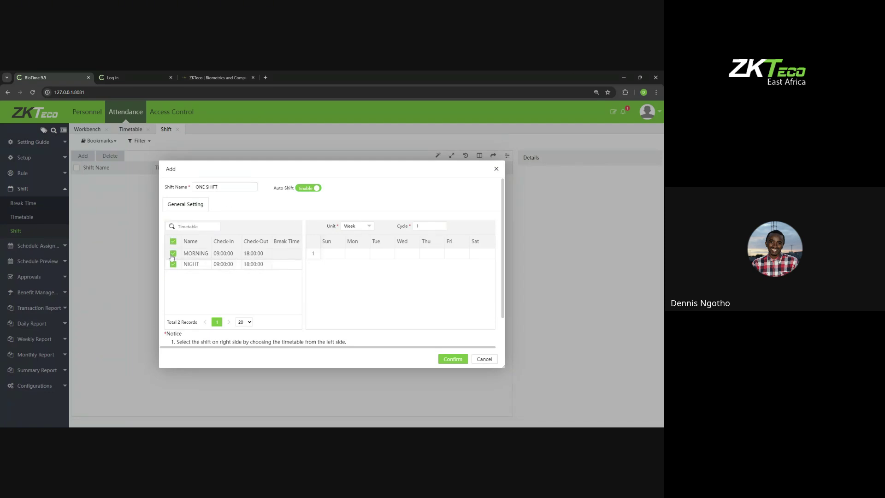
{"action": "left_click", "coordinate": [351, 254]}
{"action": "left_click", "coordinate": [379, 254]}
{"action": "left_click", "coordinate": [405, 256]}
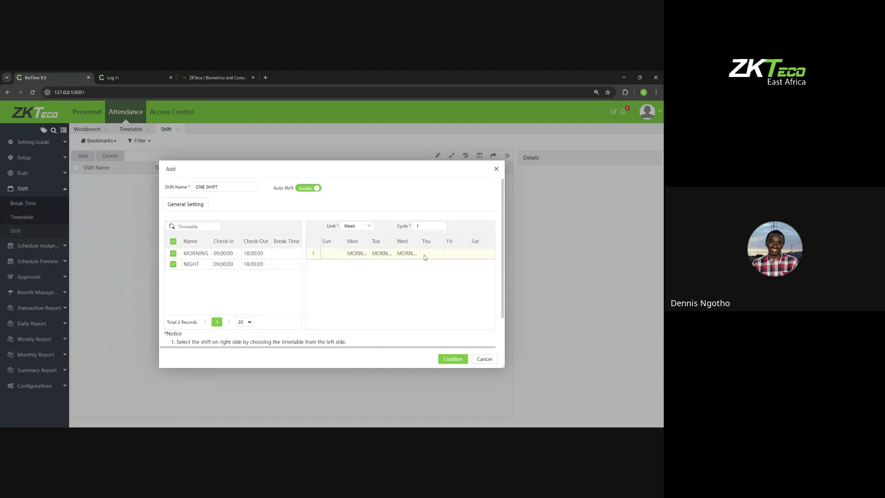
{"action": "left_click", "coordinate": [425, 256]}
{"action": "left_click", "coordinate": [447, 254]}
{"action": "left_click", "coordinate": [475, 257]}
Step: Save ONE SHIFT and return to the Attendance Workbench
{"action": "left_click", "coordinate": [447, 362]}
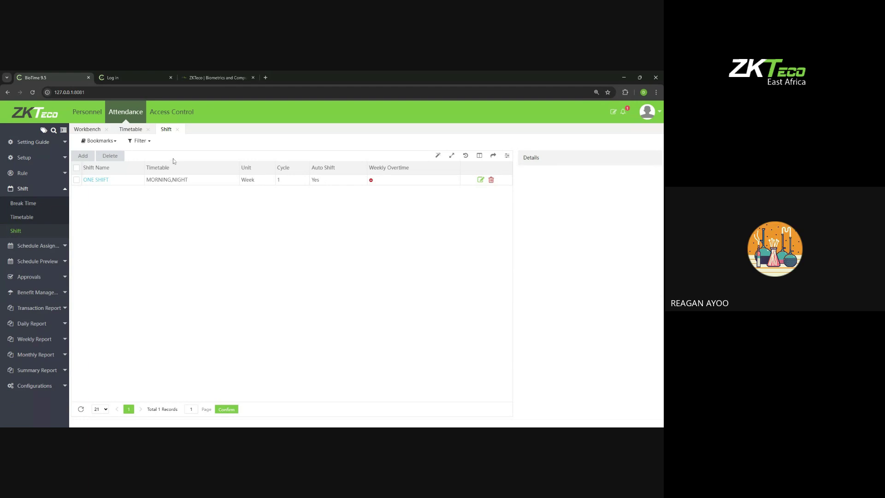
{"action": "left_click", "coordinate": [126, 115]}
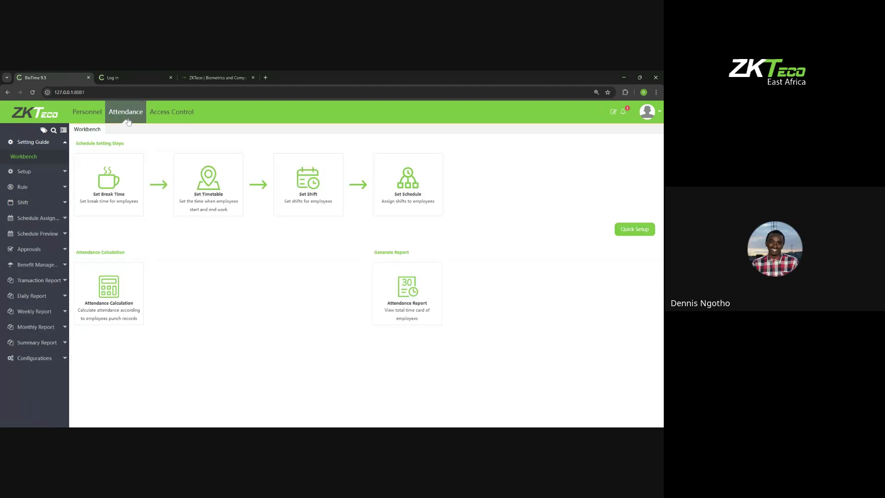
Step: Go to the Personnel module's employee list
{"action": "left_click", "coordinate": [87, 112]}
{"action": "left_click", "coordinate": [42, 202]}
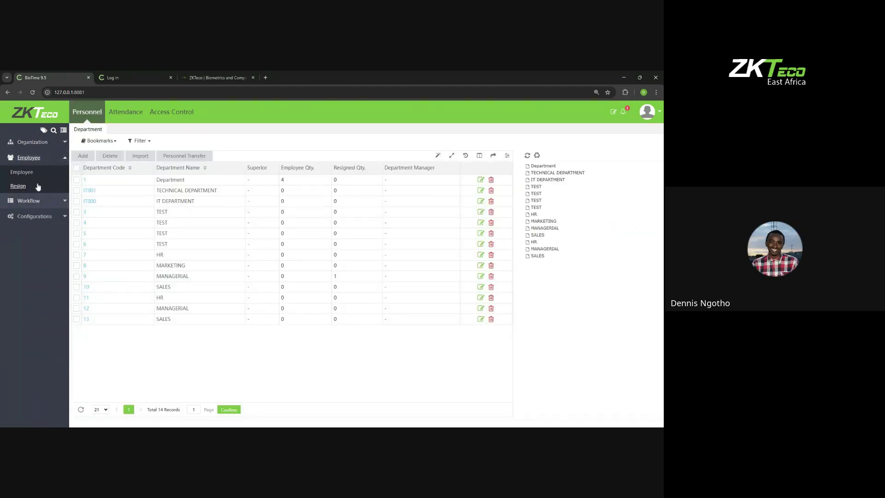
{"action": "left_click", "coordinate": [28, 172]}
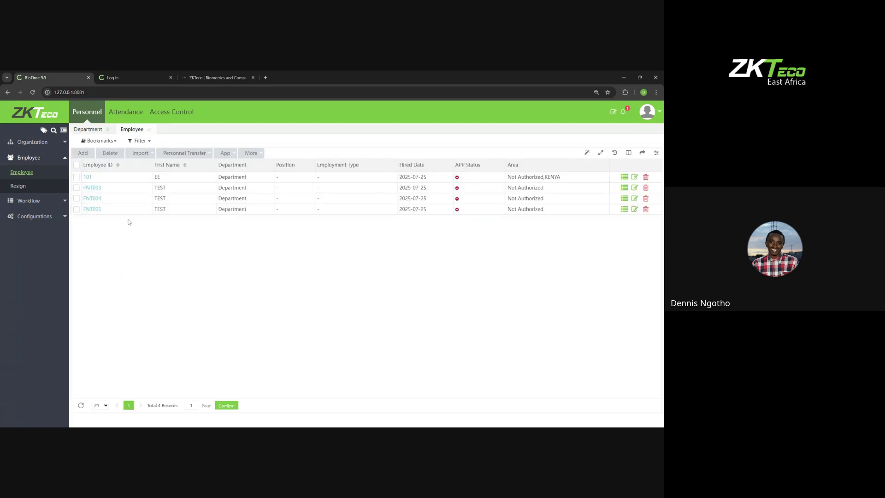
Step: Review a test employee's Verify Mode options unchanged, then go to the Access Control device page
{"action": "left_click", "coordinate": [86, 190]}
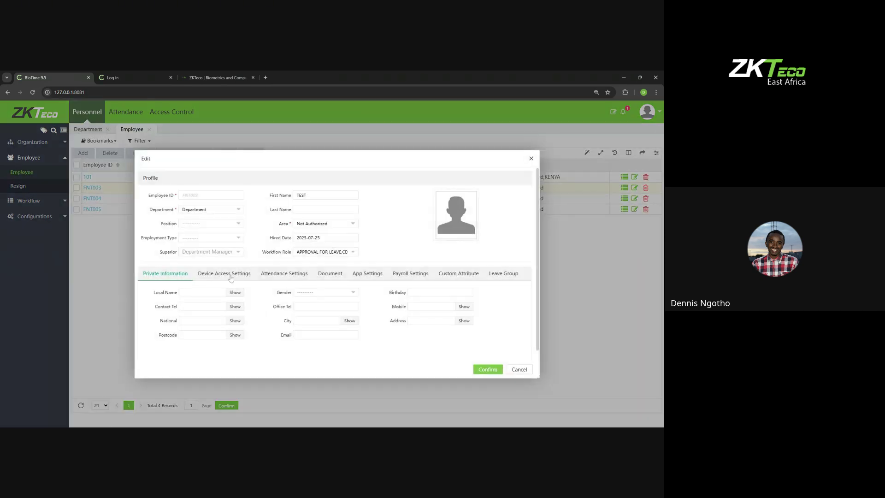
{"action": "left_click", "coordinate": [231, 277]}
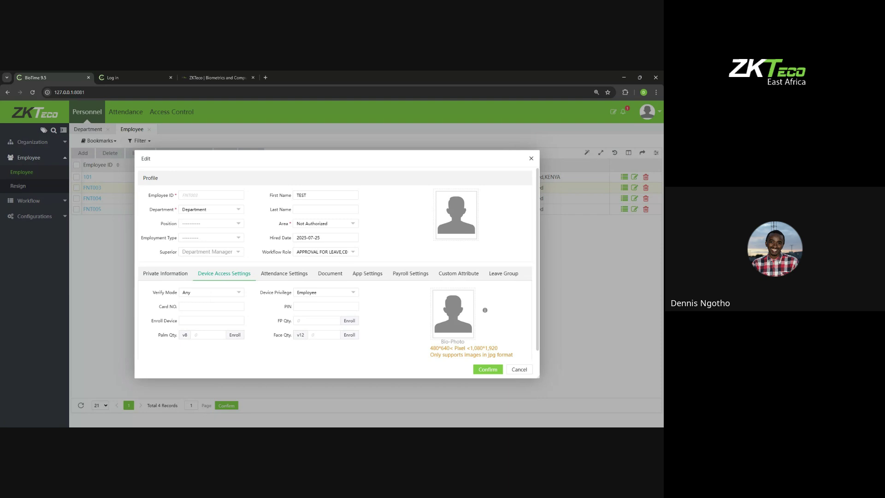
{"action": "left_click", "coordinate": [201, 294]}
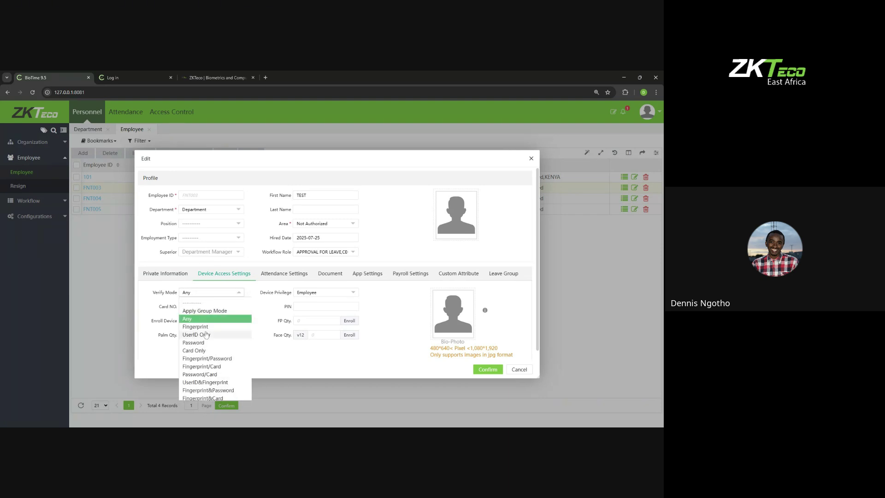
{"action": "left_click", "coordinate": [531, 158]}
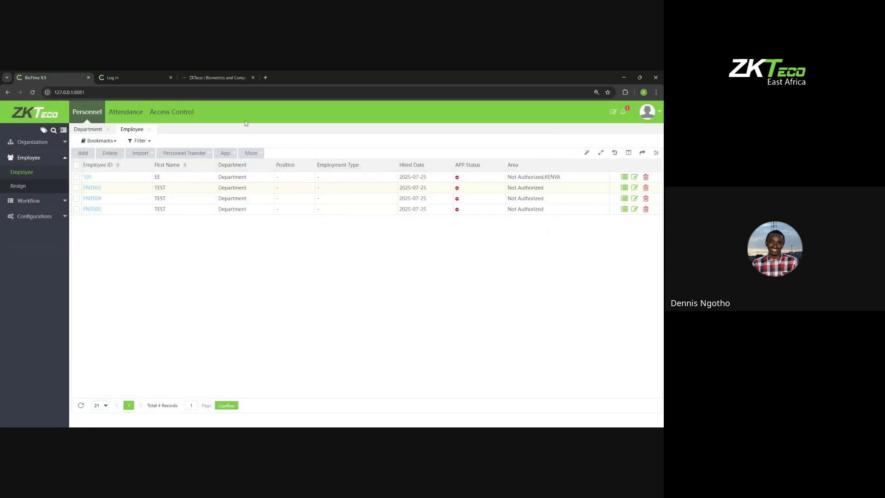
{"action": "left_click", "coordinate": [171, 112]}
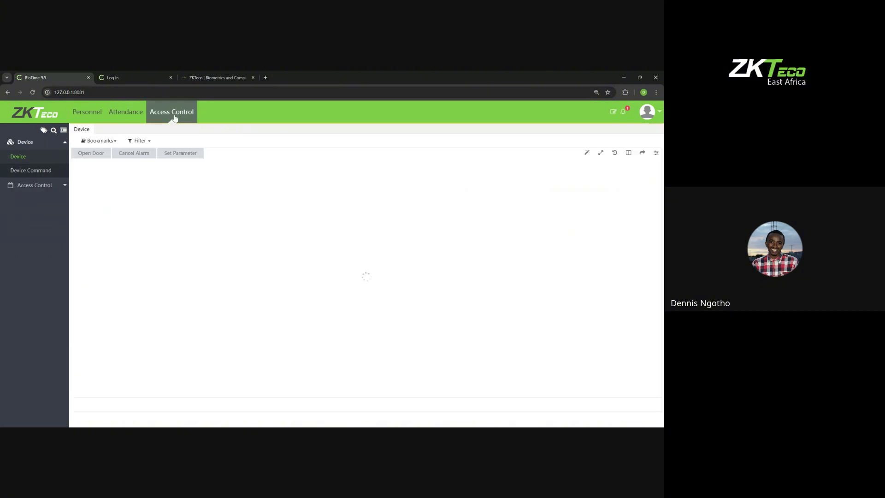
Step: Look over the Access Control settings items, then return to the Attendance workbench
{"action": "left_click", "coordinate": [55, 184]}
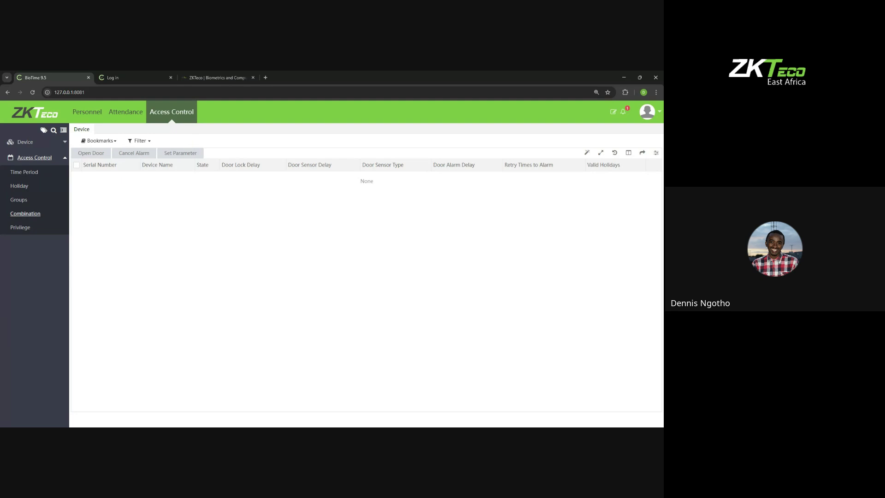
{"action": "left_click", "coordinate": [128, 119]}
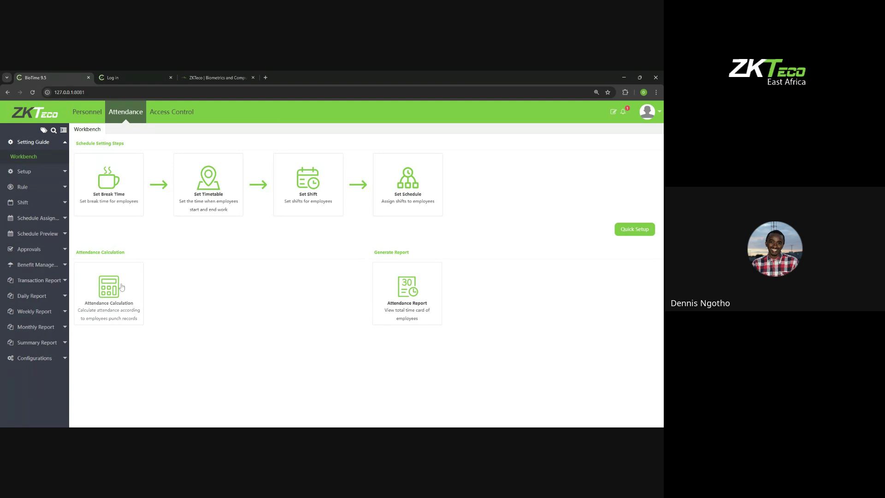
Step: Open the First & Last transaction report for 2025-07-01 to 2025-07-25
{"action": "left_click", "coordinate": [52, 249]}
{"action": "left_click", "coordinate": [48, 235]}
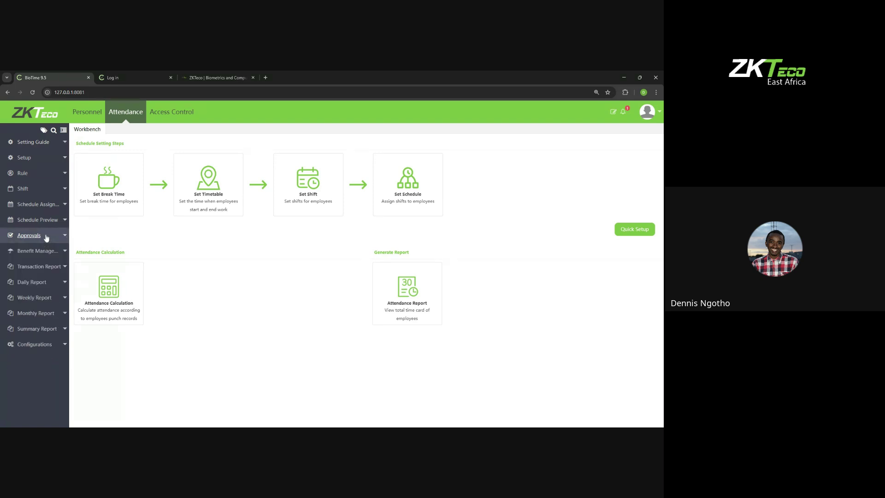
{"action": "left_click", "coordinate": [48, 265]}
{"action": "left_click", "coordinate": [24, 308]}
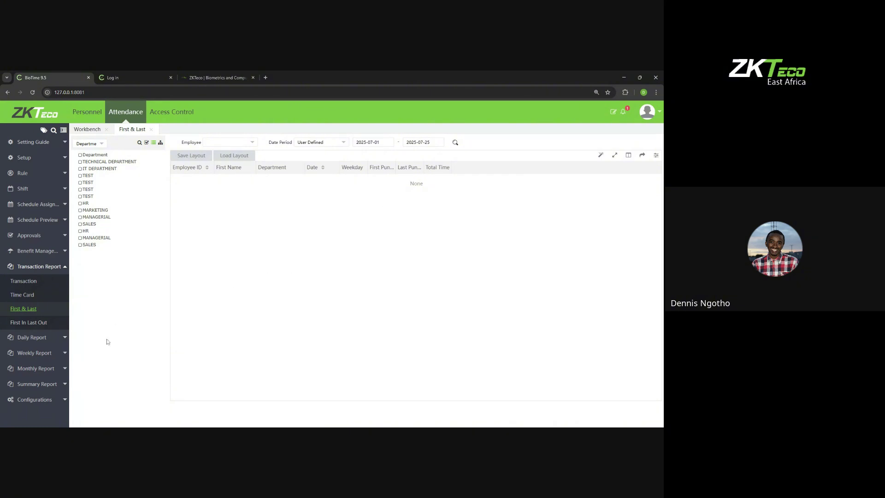
Step: Open the Total Time Card daily report for 2025-07-01 to 2025-07-25, which shows no records
{"action": "left_click", "coordinate": [55, 340]}
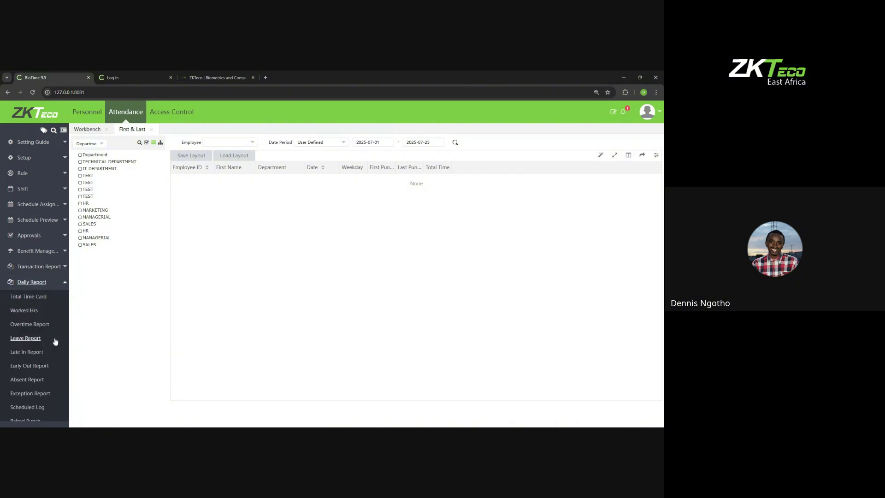
{"action": "left_click", "coordinate": [43, 299]}
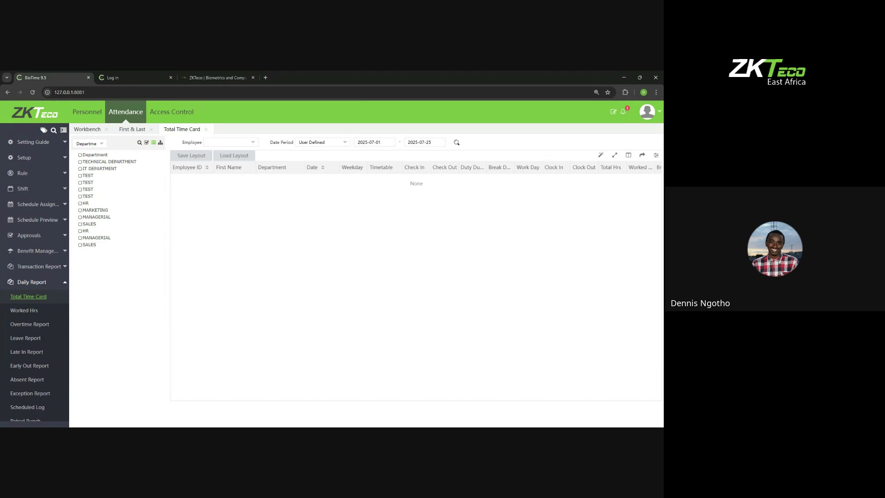
{"action": "left_click", "coordinate": [217, 432]}
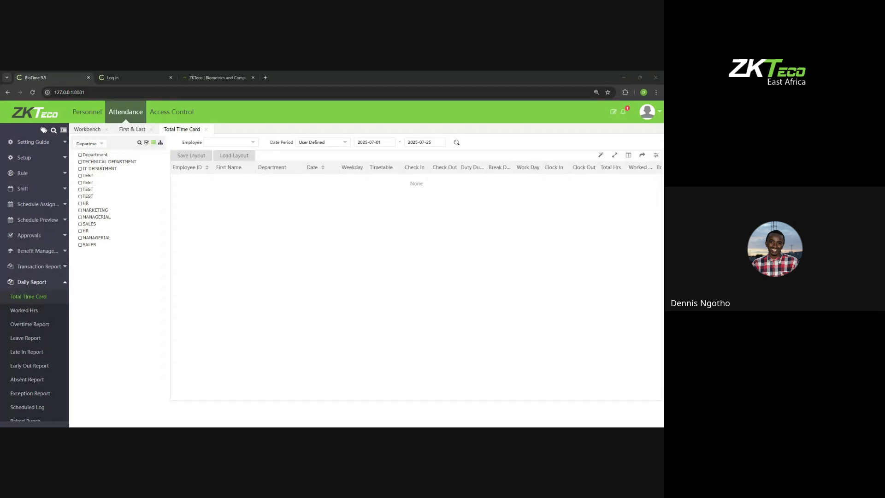
Step: In a new browser tab, go to the ZKTeco East Africa website from the address-bar suggestions
{"action": "left_click", "coordinate": [265, 77]}
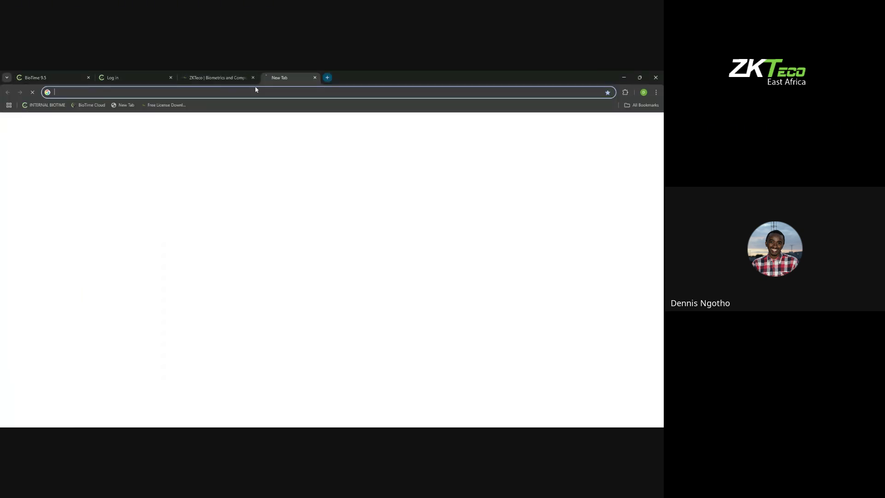
{"action": "left_click", "coordinate": [255, 90]}
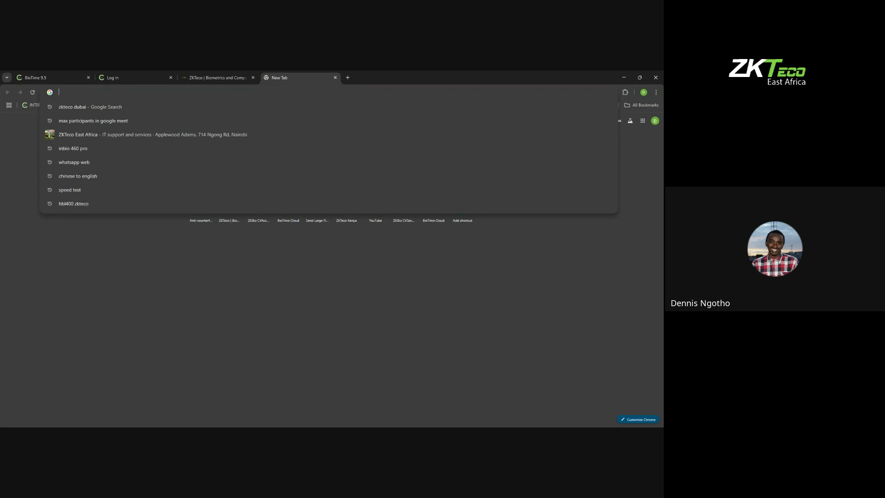
{"action": "left_click", "coordinate": [211, 134]}
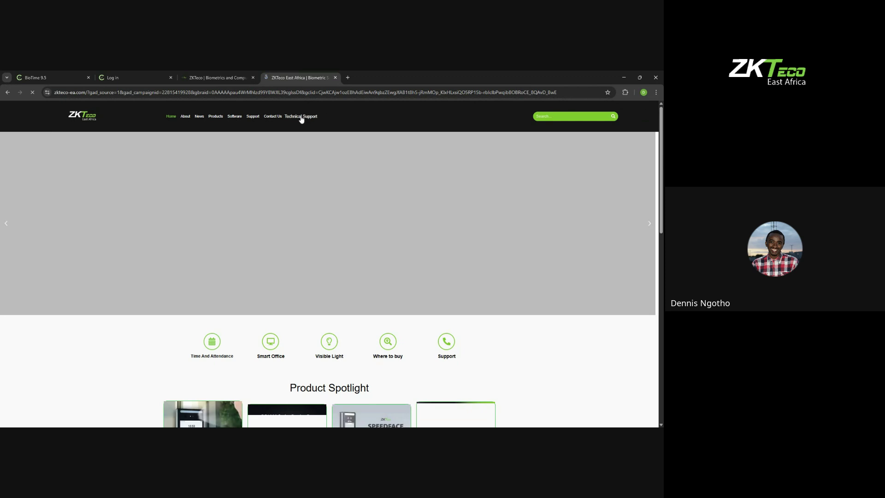
Step: Open the Technical Support page and select its full address, then switch windows
{"action": "left_click", "coordinate": [301, 117]}
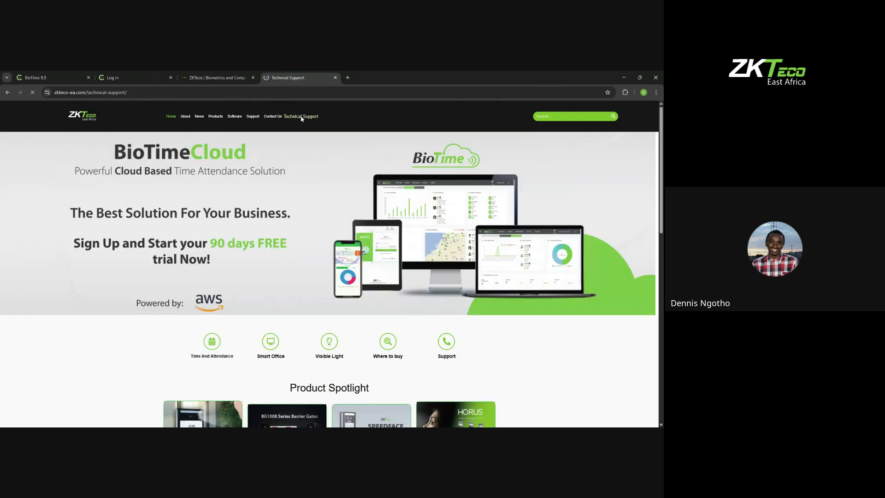
{"action": "left_click_drag", "start_coordinate": [125, 92], "coordinate": [56, 94]}
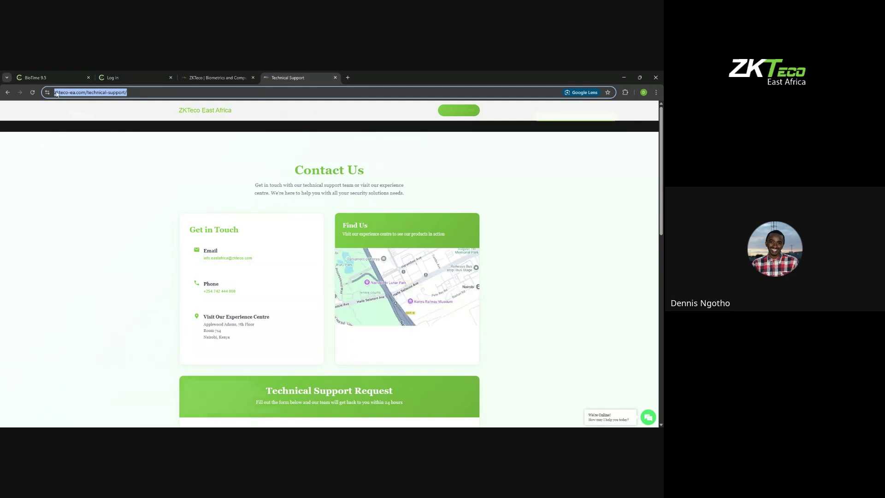
{"action": "key", "text": "alt+Tab"}
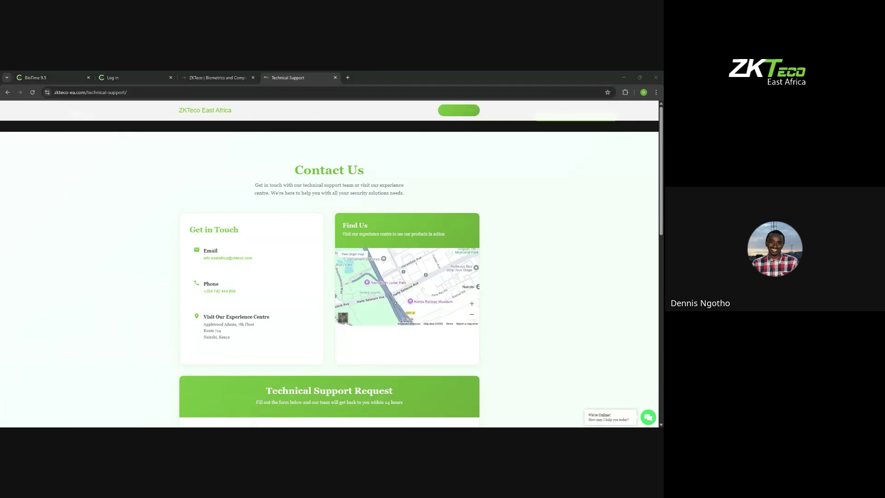